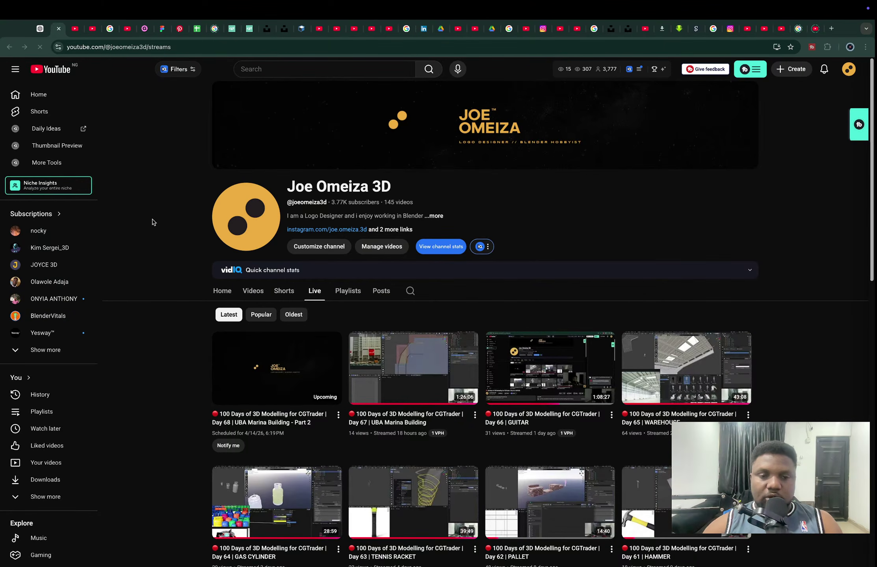
# - Switch to Blender and open the recent file DAY 87_UBA MARINA BUILDING
pyautogui.hotkey('ctrl', 'Left')
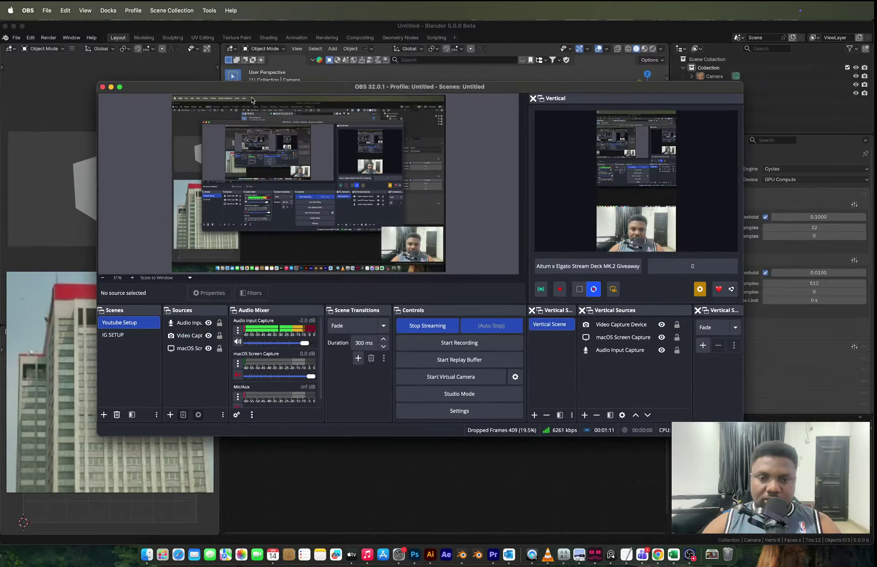
pyautogui.click(289, 27)
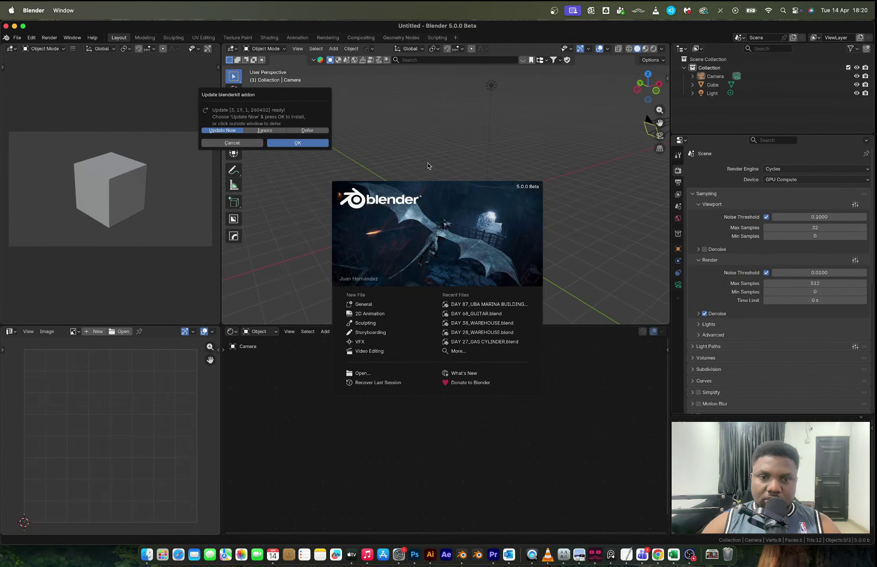
pyautogui.click(487, 307)
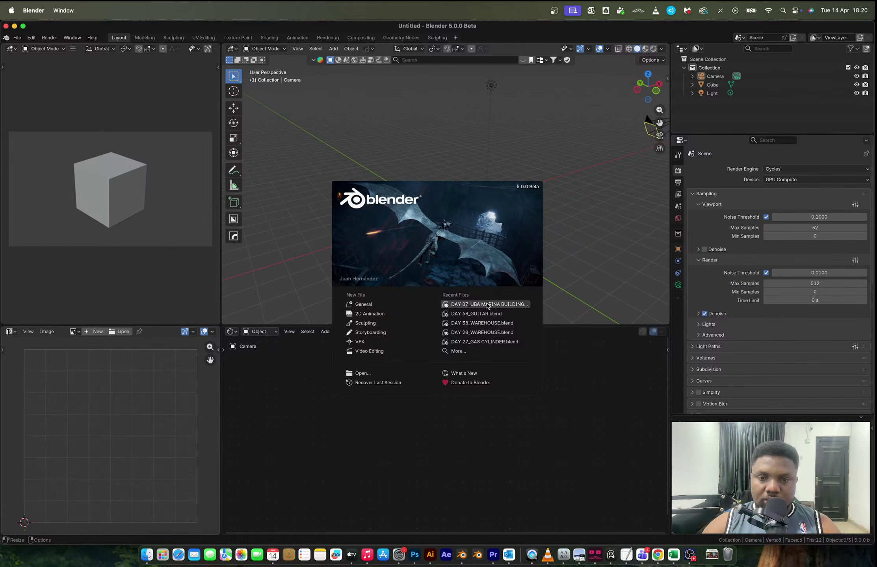
pyautogui.click(488, 306)
# - Examine the tower's roof and compare its top with the front elevation drawing in see-through front view
pyautogui.moveTo(425, 134); pyautogui.dragTo(516, 95, button='middle')
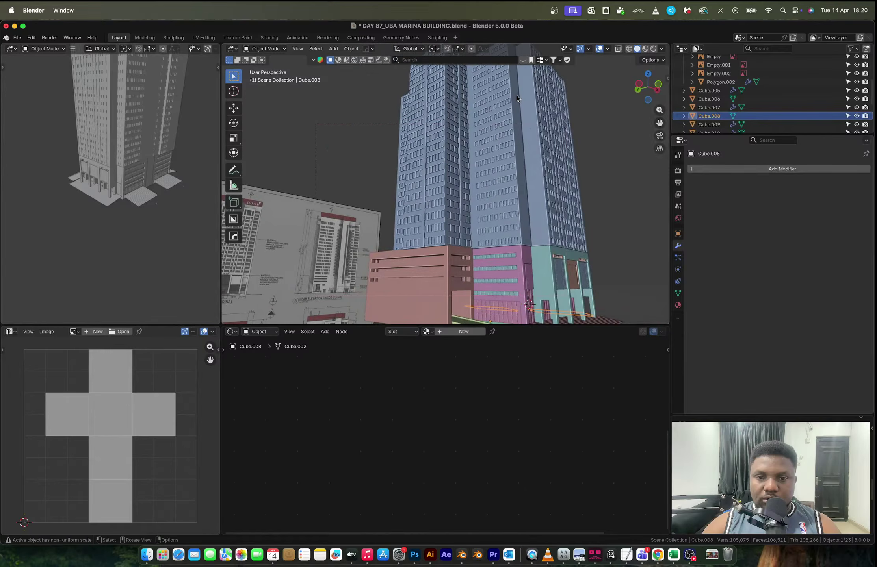
pyautogui.moveTo(465, 177)
pyautogui.mouseDown(button='middle')
pyautogui.moveTo(425, 196)
pyautogui.moveTo(454, 163)
pyautogui.mouseUp(button='middle')
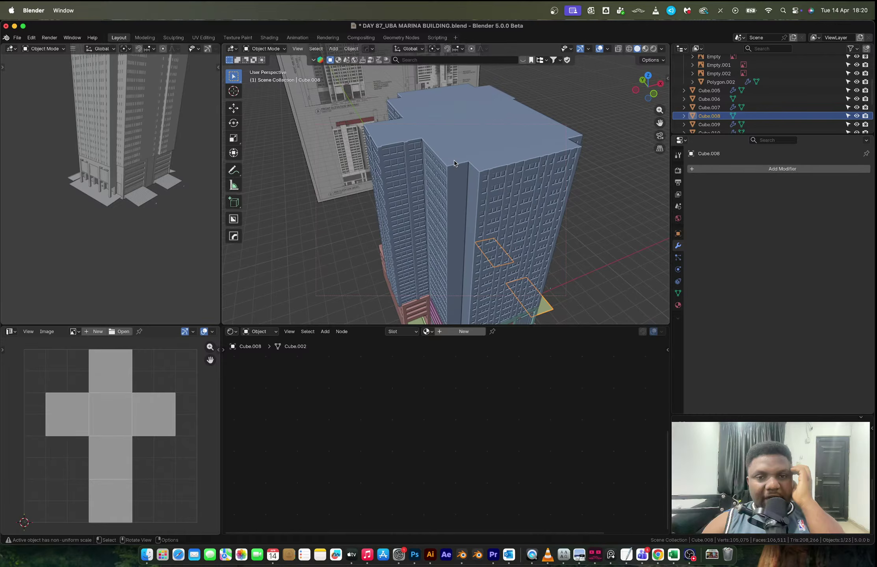
pyautogui.press('KP_1')
pyautogui.keyDown('shift'); pyautogui.moveTo(451, 115); pyautogui.dragTo(466, 163, button='middle'); pyautogui.keyUp('shift')
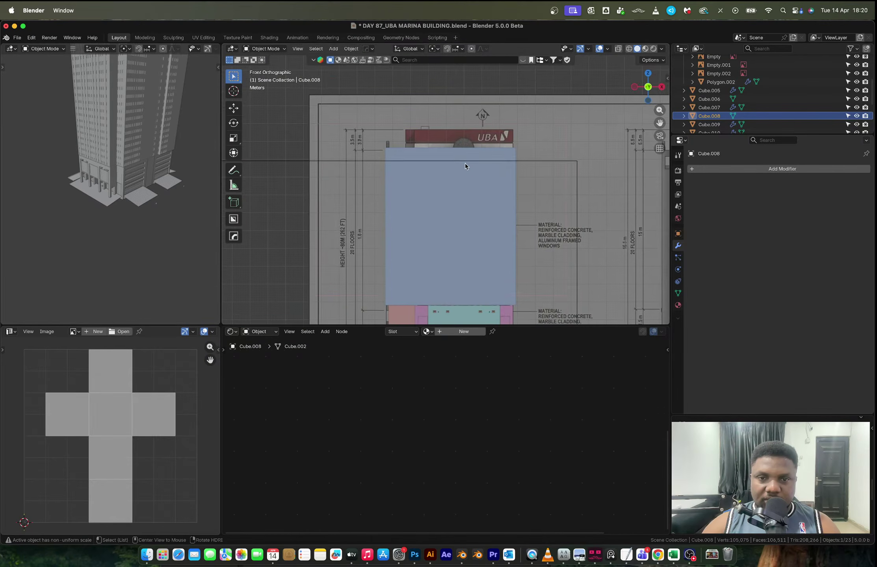
pyautogui.scroll(2, 466, 163)
pyautogui.scroll(2, 466, 145)
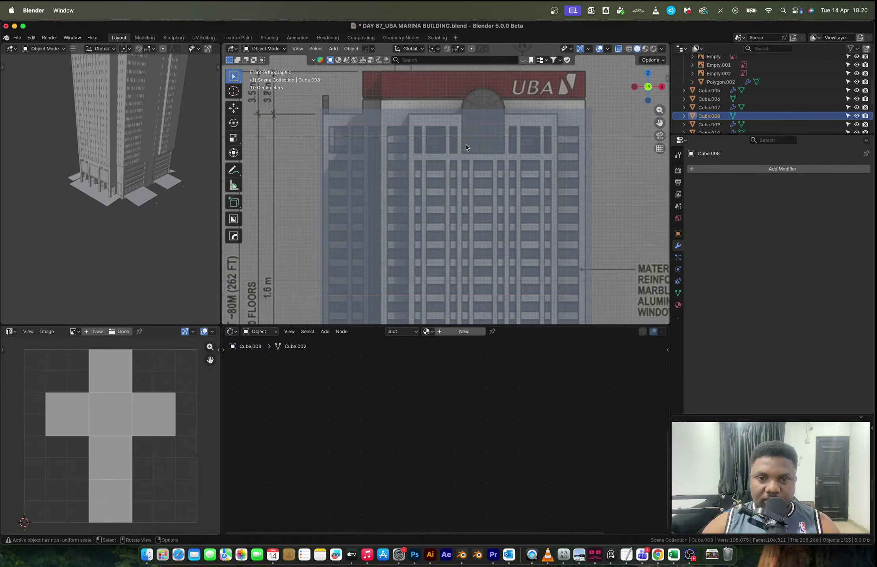
pyautogui.scroll(3, 466, 148)
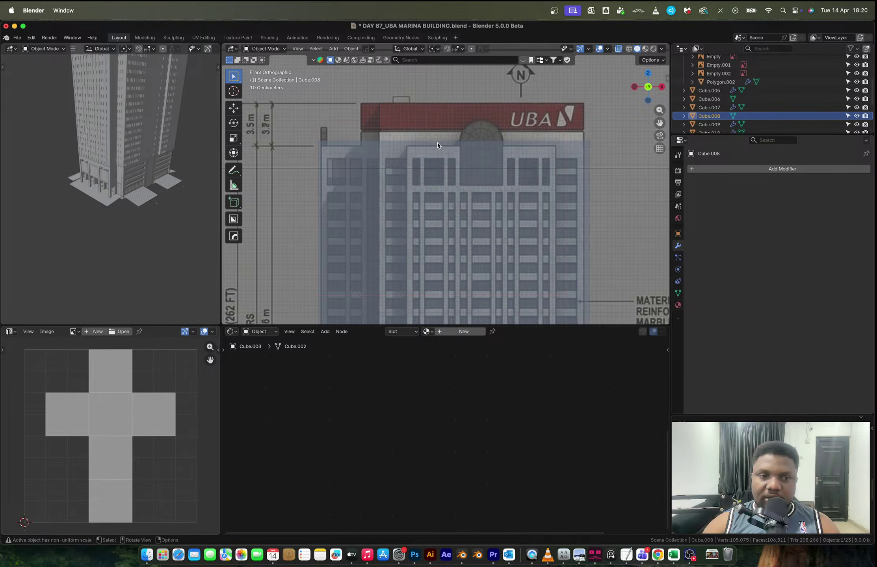
pyautogui.moveTo(437, 145); pyautogui.dragTo(463, 160, button='middle')
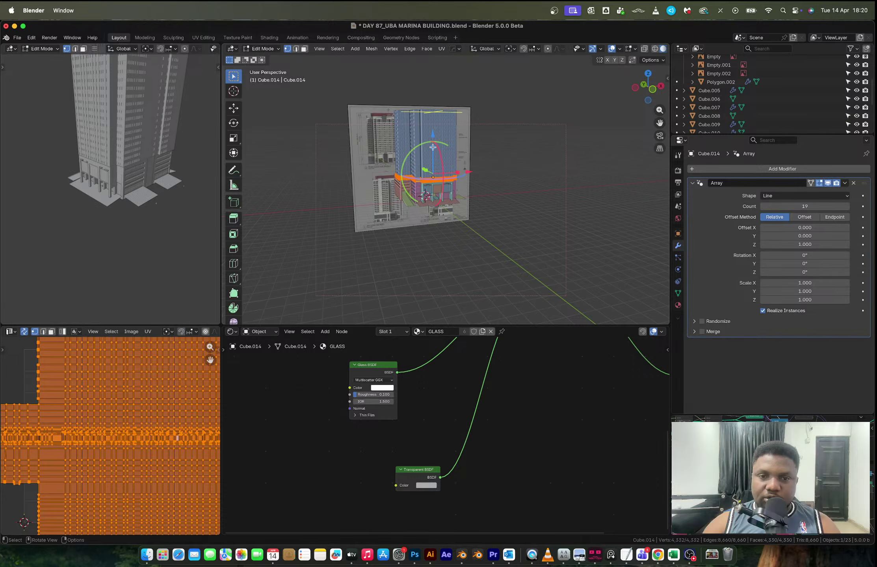
# - Isolate the arrayed tower floor object Cube.014 in local view and switch its mesh editing to face selection
pyautogui.scroll(11, 432, 147)
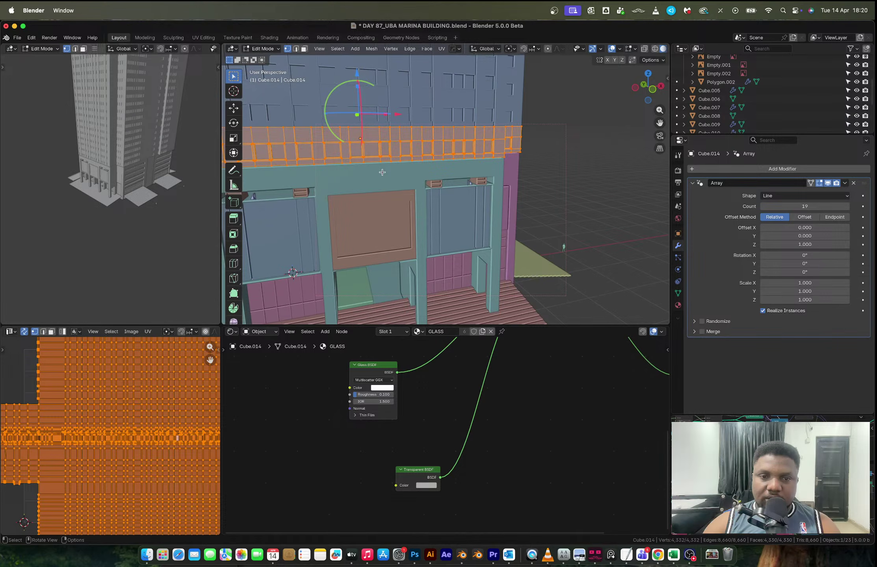
pyautogui.press('/')
pyautogui.moveTo(390, 173); pyautogui.dragTo(422, 106, button='middle')
pyautogui.press('3')
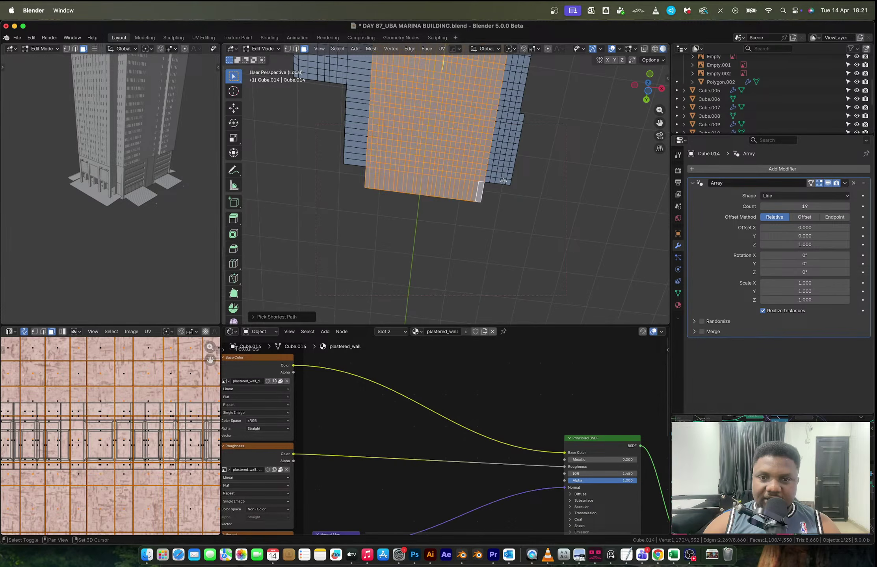
# - Extend the face selection over the tower's whole underside, adding both side strips and the projecting wing
pyautogui.keyDown('shift'); pyautogui.click(508, 182); pyautogui.keyUp('shift')
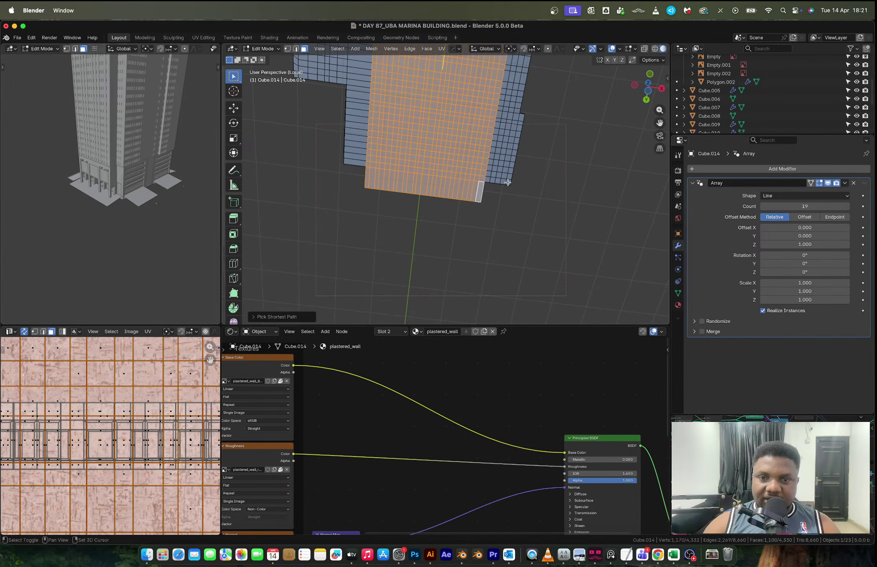
pyautogui.keyDown('ctrl'); pyautogui.click(521, 119); pyautogui.keyUp('ctrl')
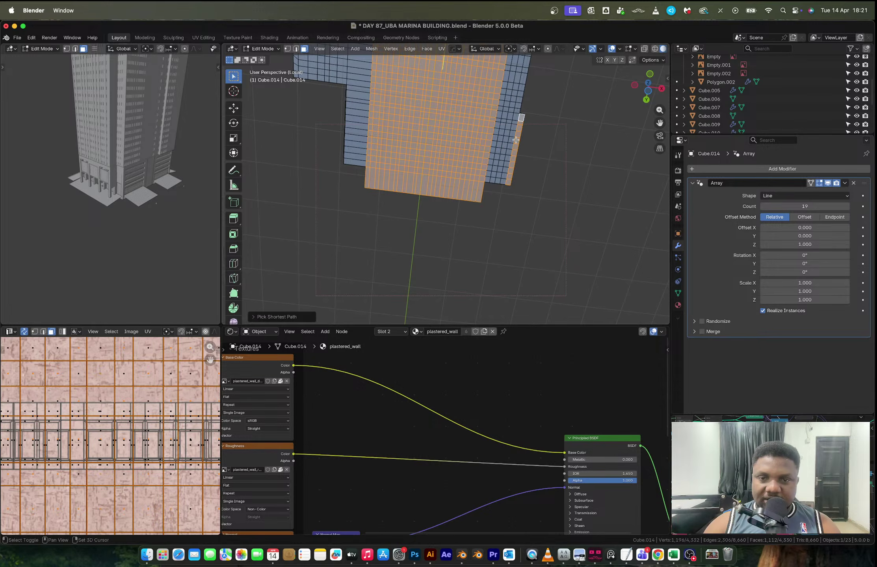
pyautogui.keyDown('shift'); pyautogui.click(504, 183); pyautogui.keyUp('shift')
pyautogui.moveTo(504, 183); pyautogui.dragTo(493, 116, button='middle')
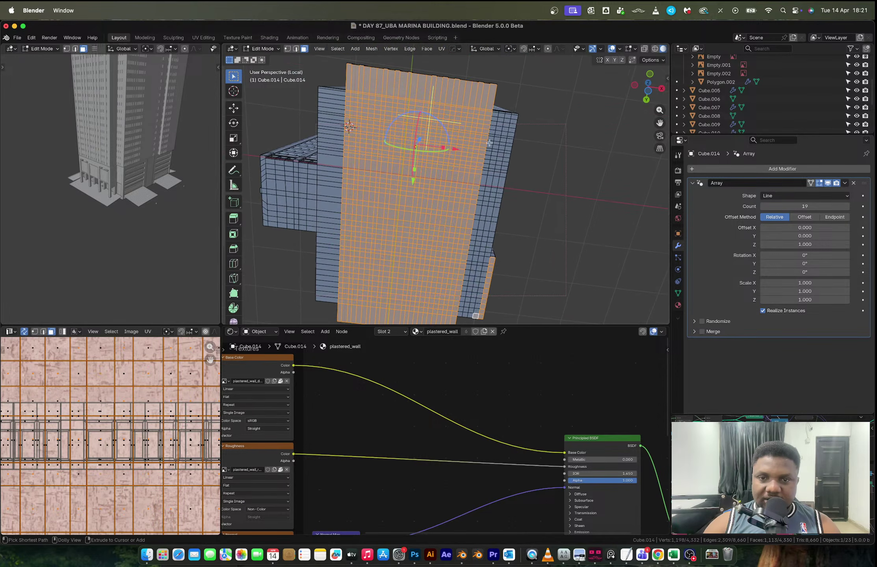
pyautogui.keyDown('ctrl'); pyautogui.click(493, 116); pyautogui.keyUp('ctrl')
pyautogui.keyDown('shift'); pyautogui.click(332, 89); pyautogui.keyUp('shift')
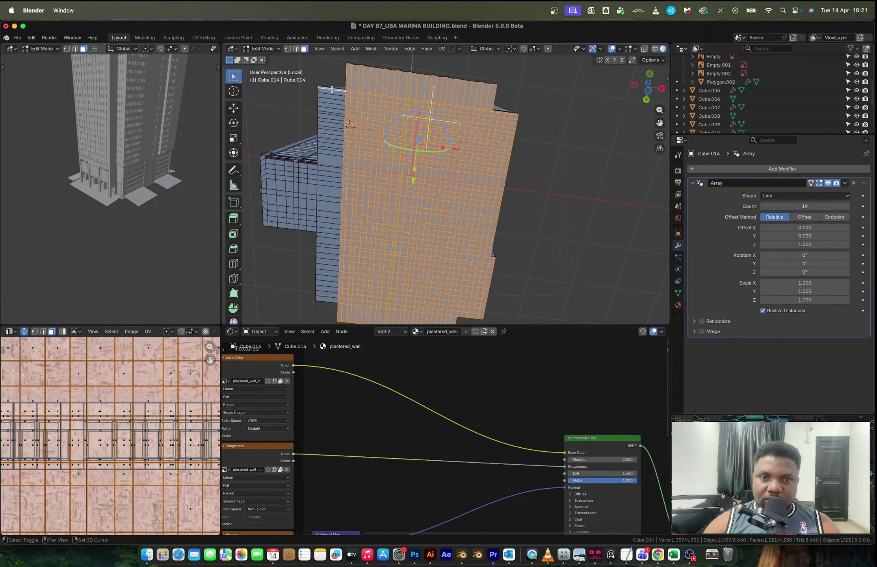
pyautogui.keyDown('shift'); pyautogui.moveTo(358, 117); pyautogui.dragTo(453, 82, button='middle'); pyautogui.keyUp('shift')
pyautogui.keyDown('ctrl'); pyautogui.click(431, 266); pyautogui.keyUp('ctrl')
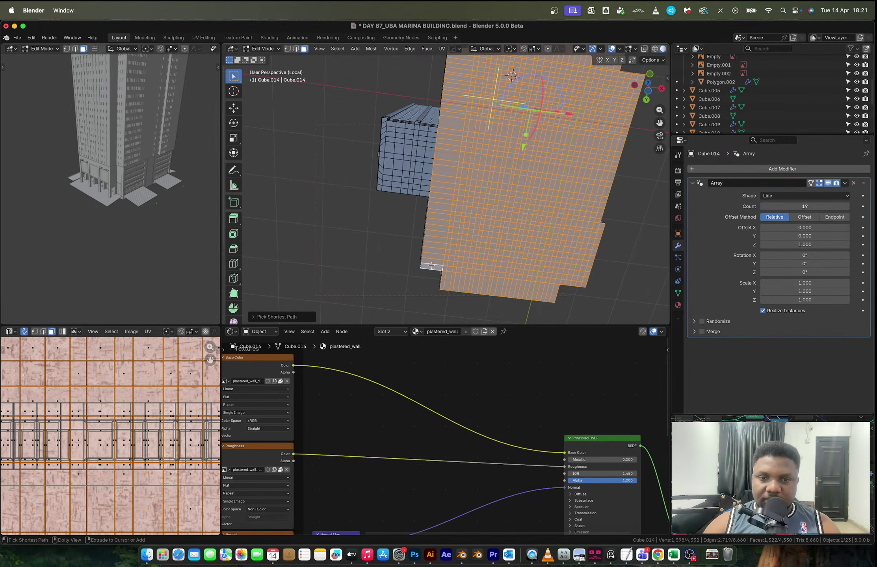
pyautogui.keyDown('shift'); pyautogui.click(421, 192); pyautogui.keyUp('shift')
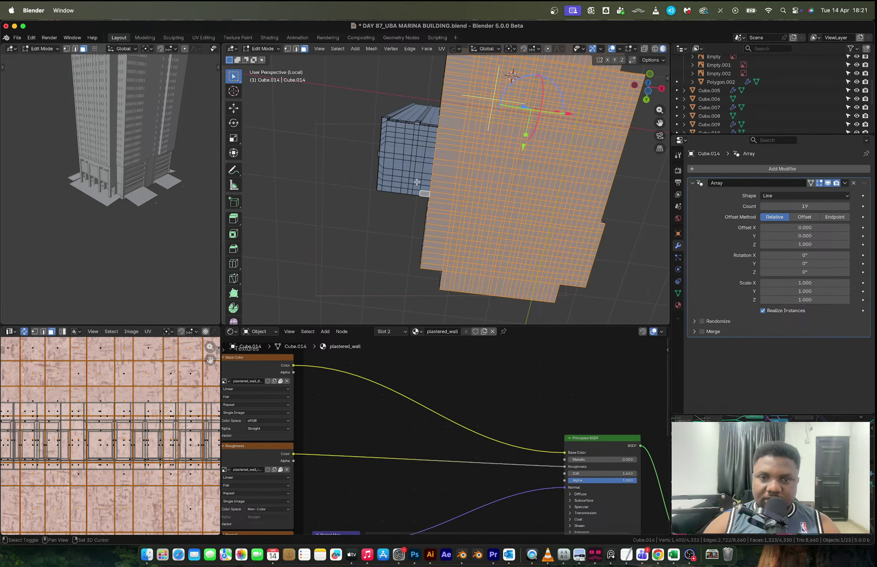
pyautogui.keyDown('ctrl'); pyautogui.click(383, 124); pyautogui.keyUp('ctrl')
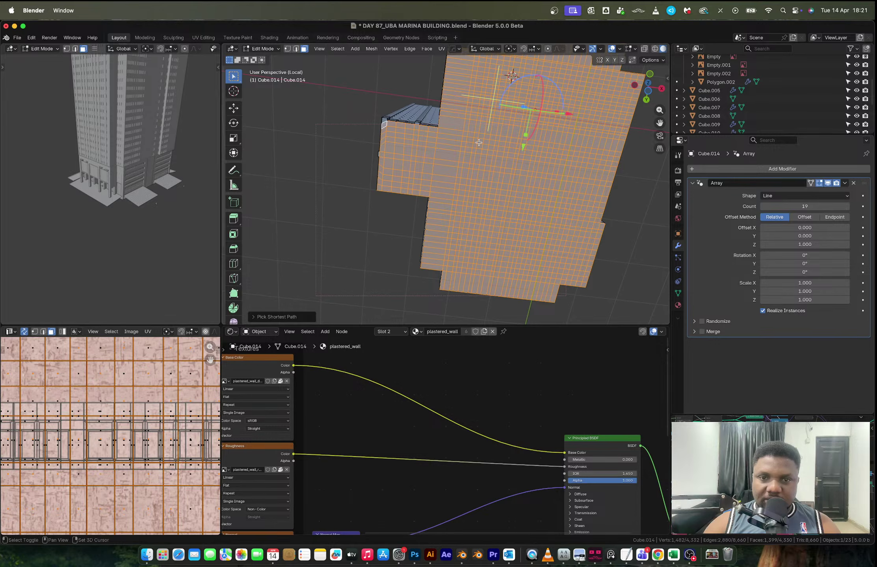
# - Duplicate the selected underside faces in place, separate them into their own object and return to Object Mode
pyautogui.moveTo(384, 124); pyautogui.dragTo(464, 229, button='middle')
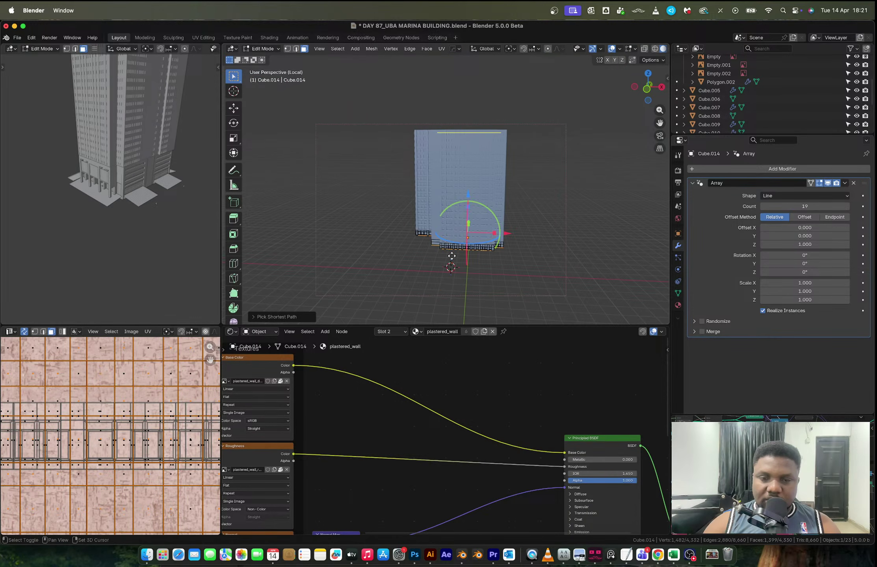
pyautogui.hotkey('shift', 'd')
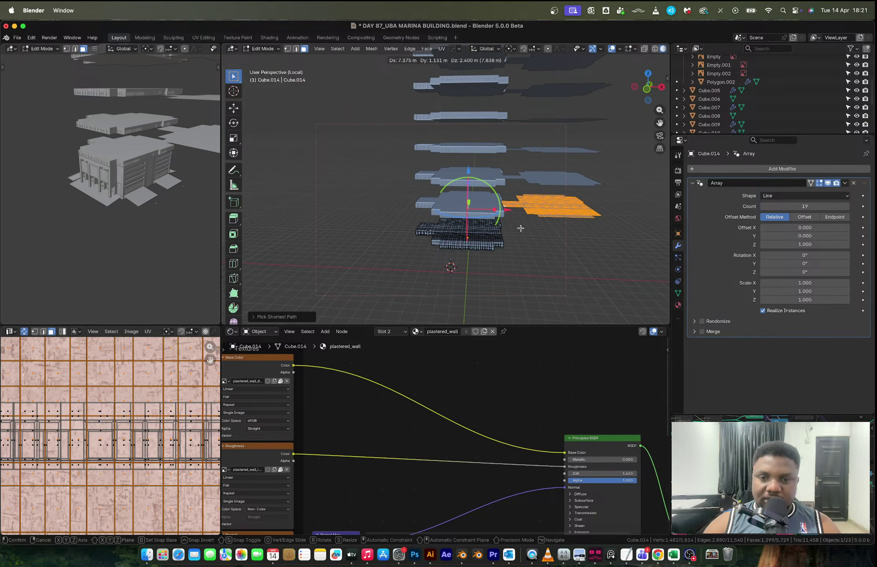
pyautogui.press('Escape')
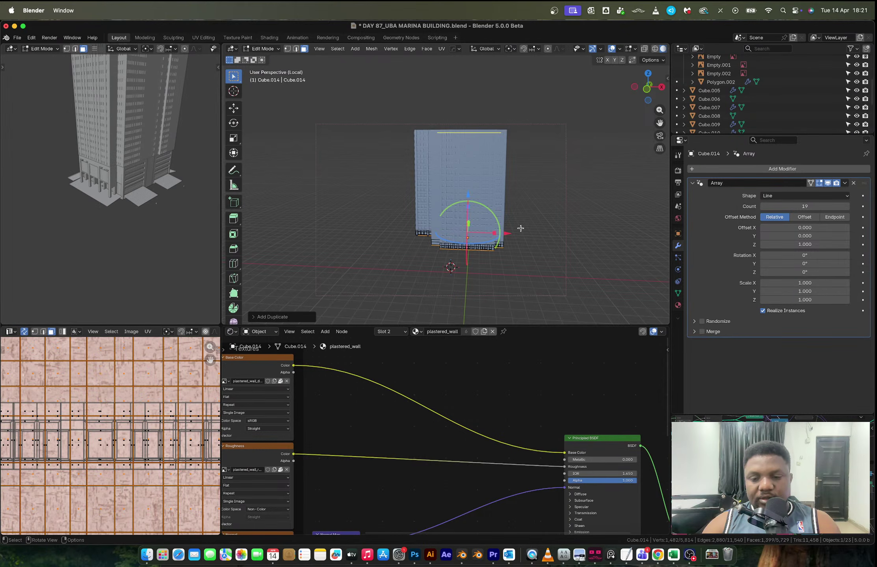
pyautogui.press('p')
pyautogui.click(519, 229)
pyautogui.moveTo(519, 230); pyautogui.dragTo(451, 129, button='middle')
pyautogui.scroll(4, 451, 128)
pyautogui.press('Tab')
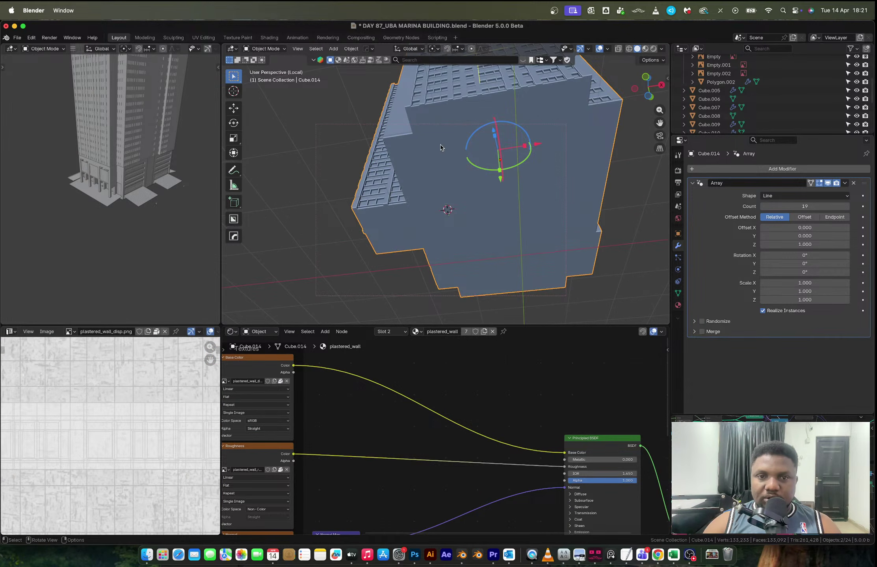
# - Select only the separated floor outline object and move it along Z up to the top of the tower
pyautogui.scroll(-5, 719, 119)
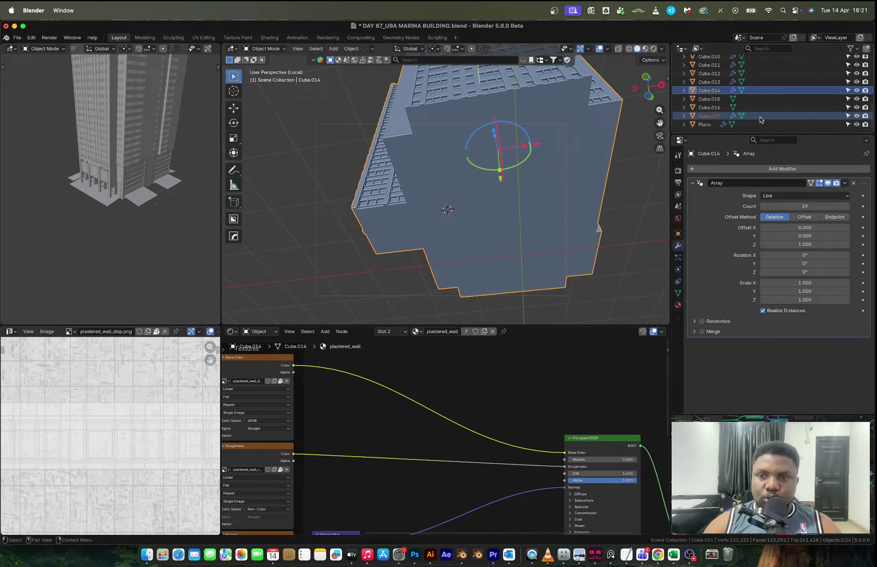
pyautogui.click(719, 117)
pyautogui.scroll(-4, 444, 208)
pyautogui.moveTo(529, 176); pyautogui.dragTo(526, 226, button='middle')
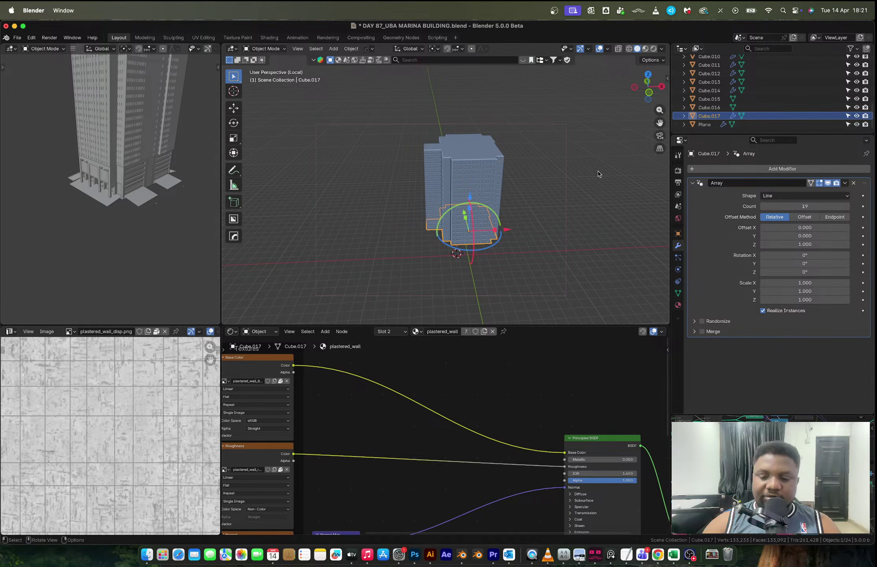
pyautogui.press('g')
pyautogui.press('z')
pyautogui.click(590, 86)
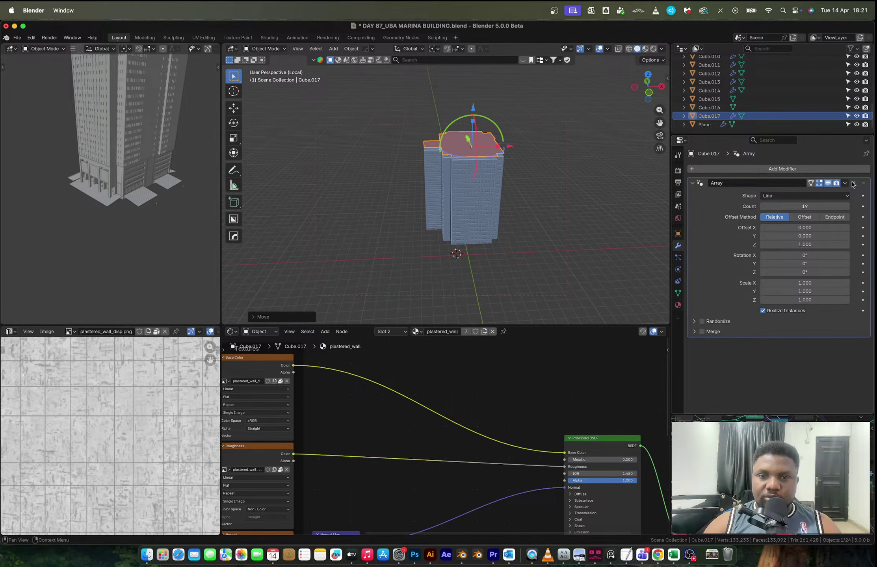
# - Remove the Array modifier from the roof outline, set the pivot to Bounding Box Center and leave local view
pyautogui.click(854, 184)
pyautogui.press('.')
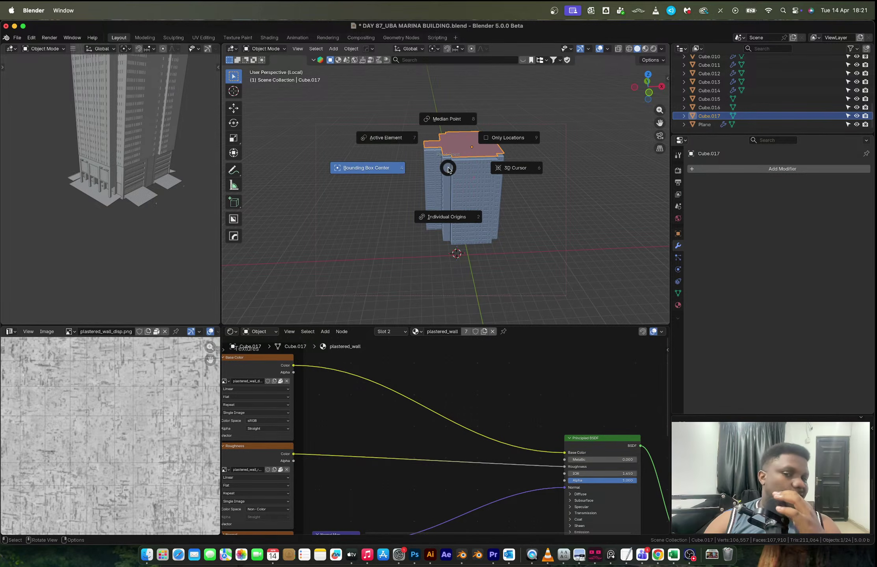
pyautogui.click(382, 170)
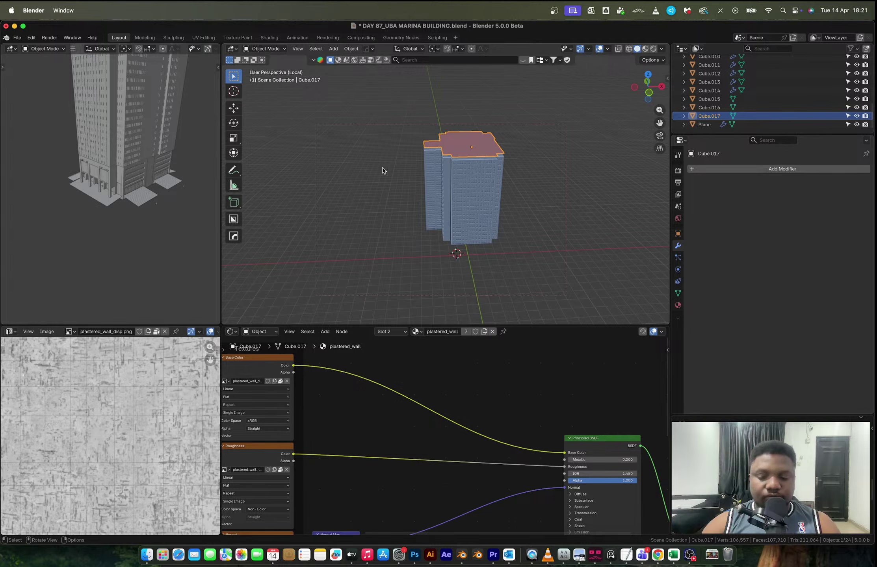
pyautogui.press('/')
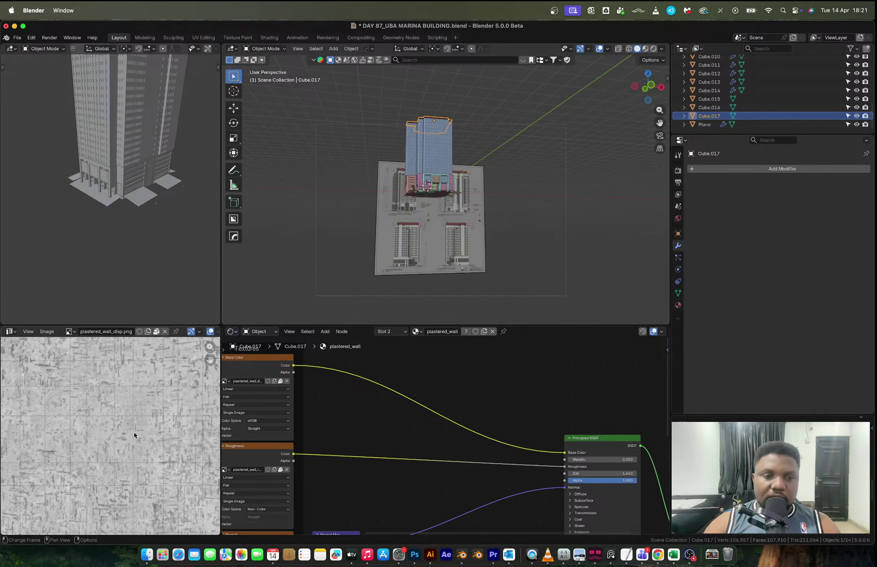
# - Bring up the PureRef building photo and set its window to stay on top of Blender
pyautogui.scroll(-3, 134, 434)
pyautogui.press('super+Tab')
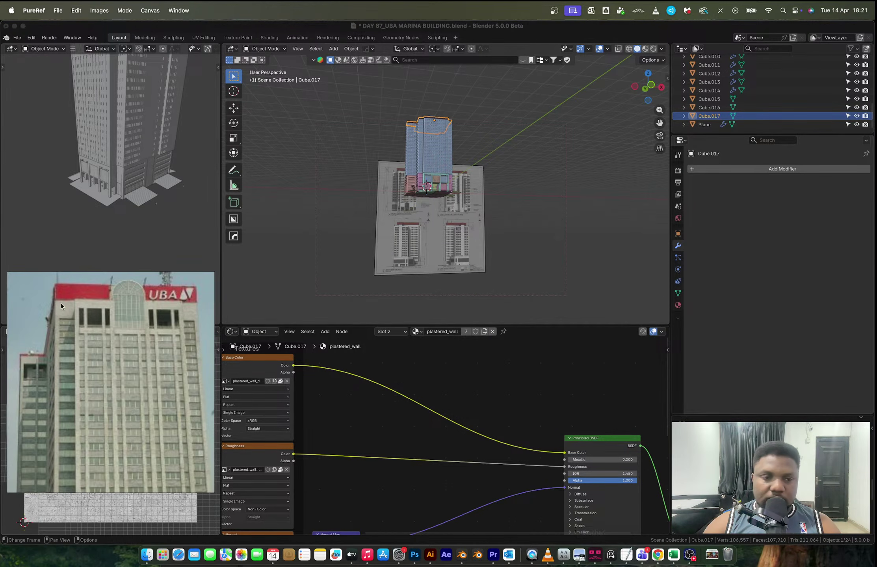
pyautogui.scroll(-3, 113, 302)
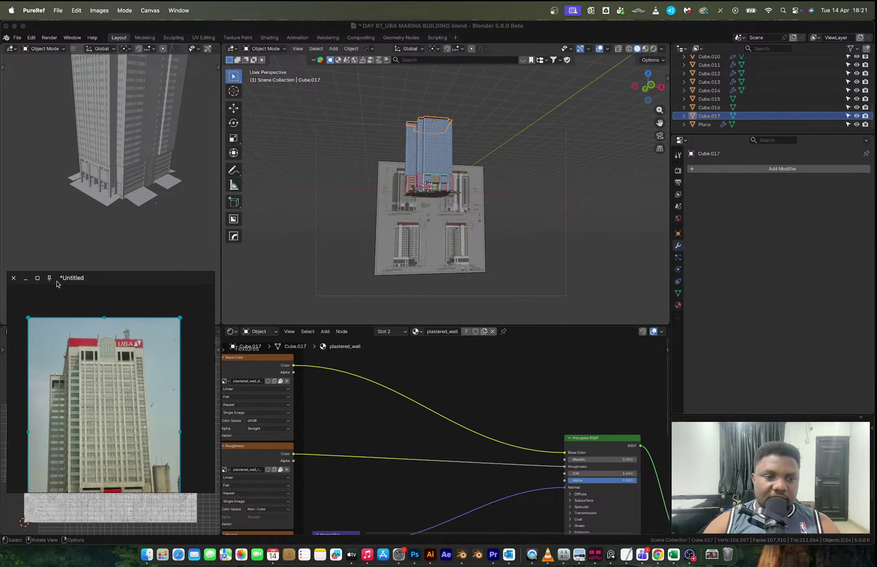
pyautogui.click(50, 278)
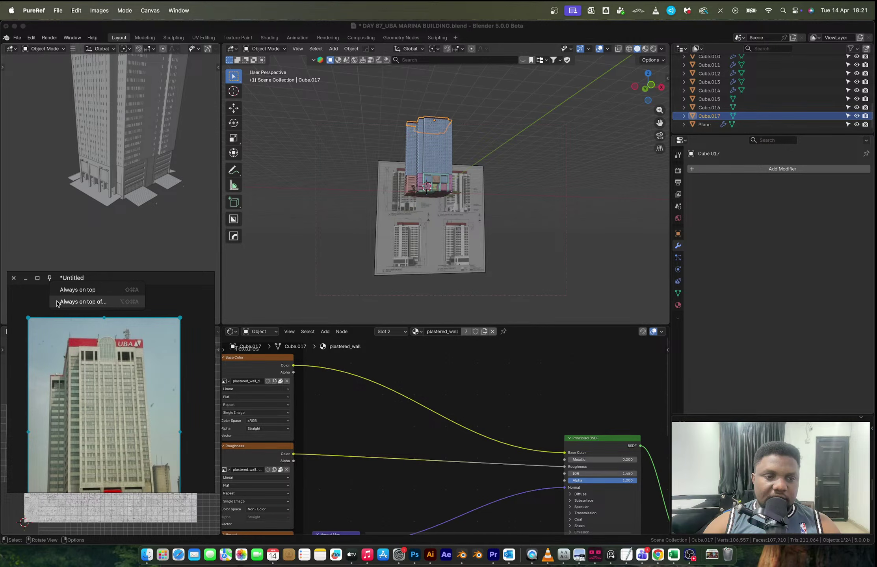
pyautogui.click(57, 302)
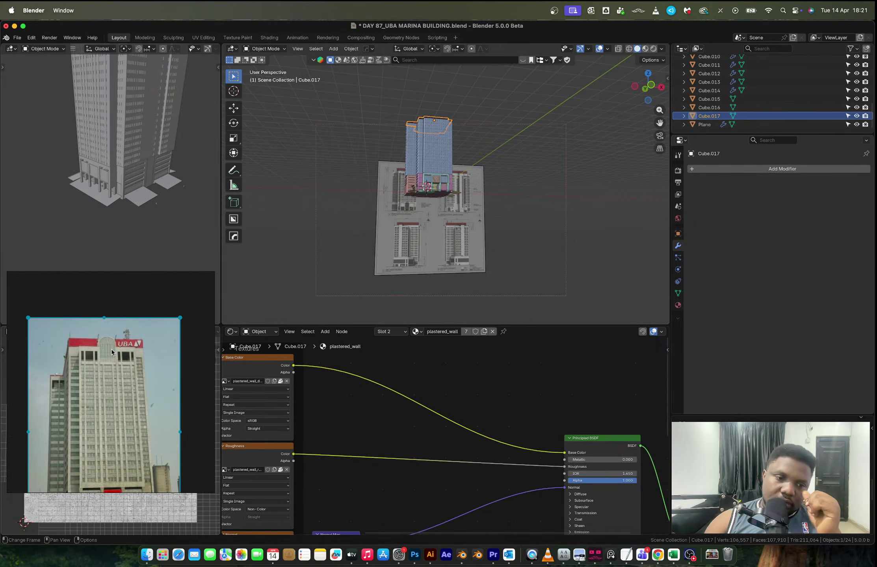
# - Examine the building's crown in the reference photo, then inspect the new roof surface on the model up close
pyautogui.scroll(3, 111, 348)
pyautogui.scroll(3, 111, 348)
pyautogui.moveTo(109, 361); pyautogui.dragTo(156, 362, button='middle')
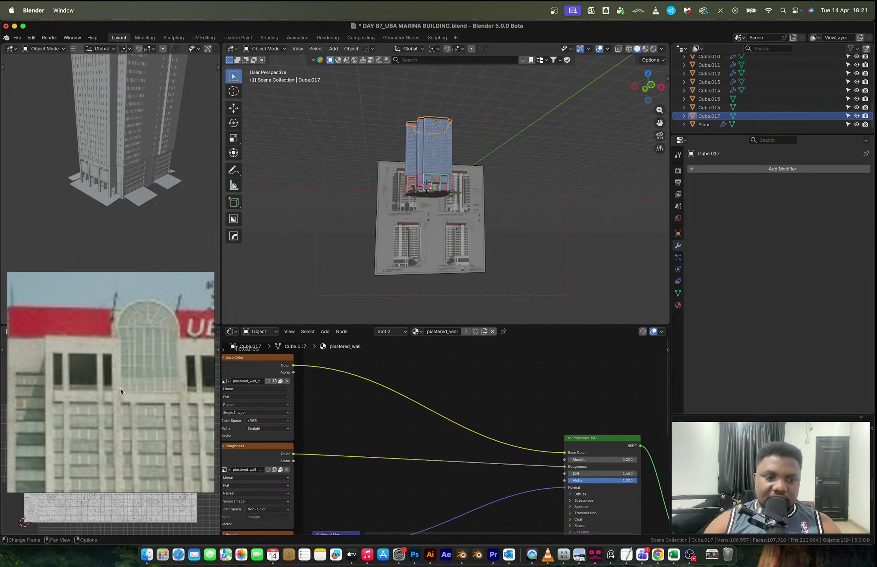
pyautogui.scroll(-3, 105, 367)
pyautogui.scroll(-2, 57, 364)
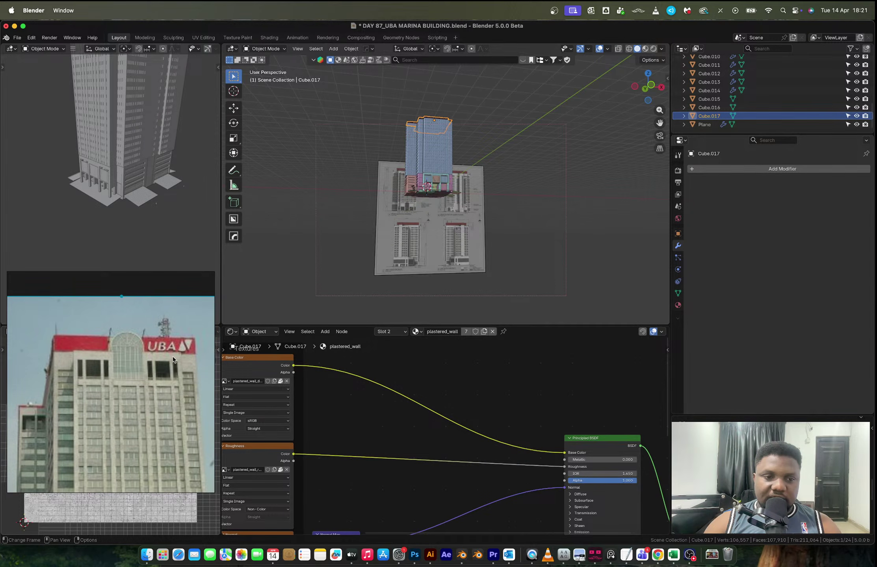
pyautogui.moveTo(507, 189); pyautogui.dragTo(452, 188, button='middle')
pyautogui.scroll(5, 453, 188)
pyautogui.scroll(5, 456, 198)
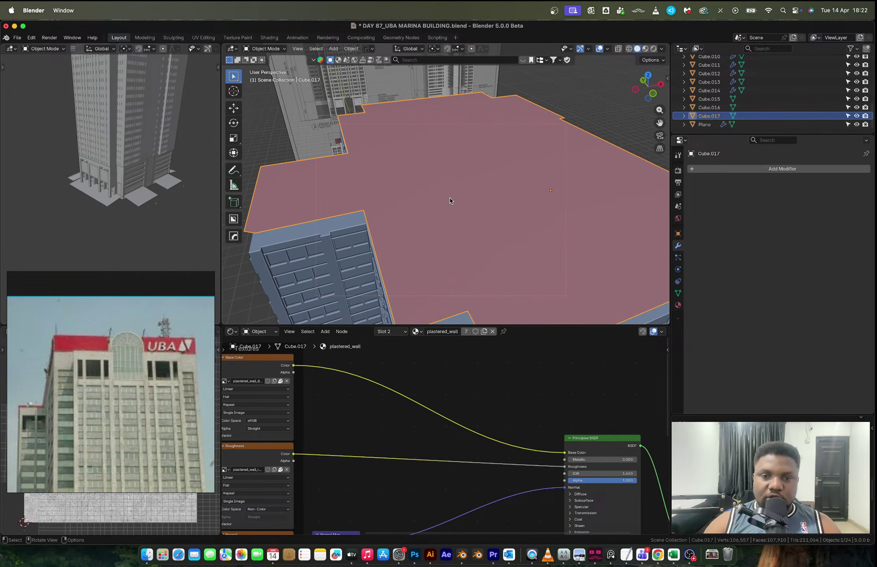
# - Straighten the bent edge at the roof's protruding corner by scaling its vertices to 0 along Y, aligned with the inner corner vertex
pyautogui.press('Tab')
pyautogui.moveTo(346, 215); pyautogui.dragTo(380, 219, button='middle')
pyautogui.press('1')
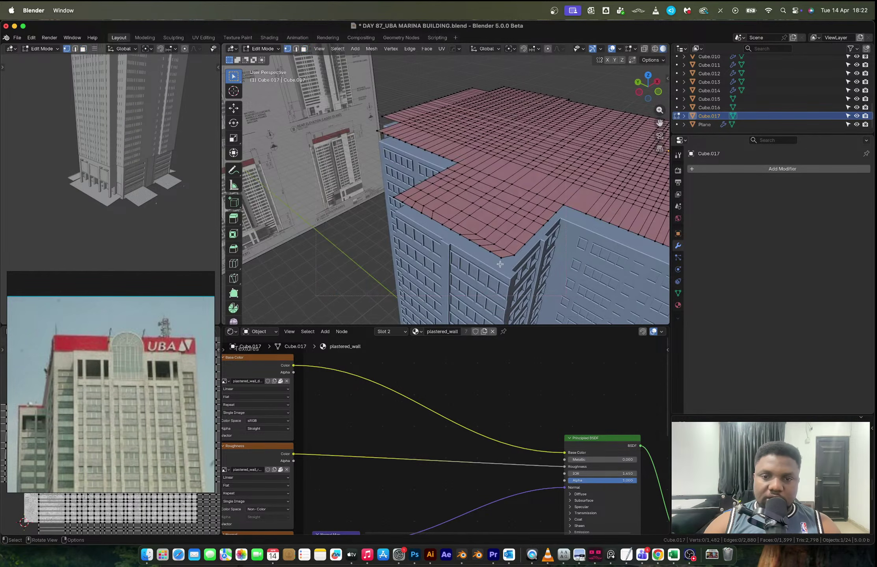
pyautogui.click(512, 257)
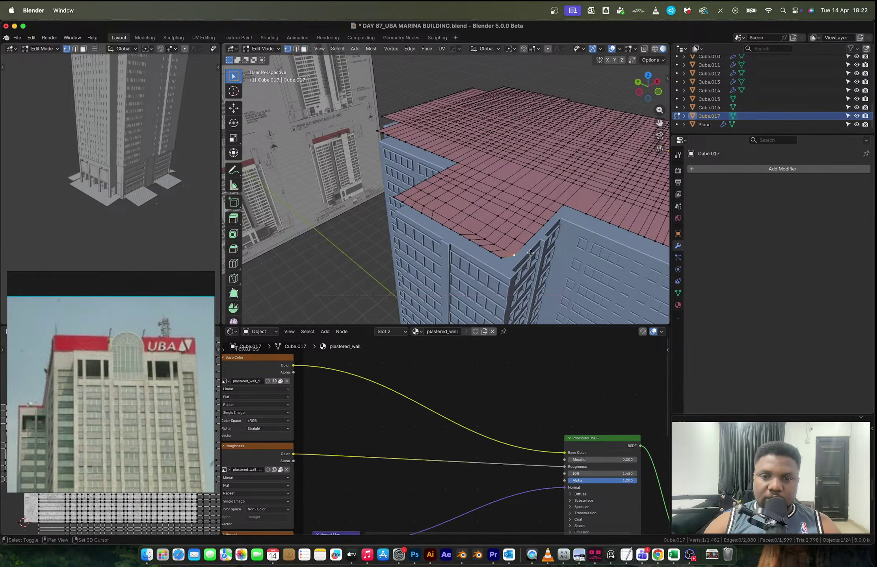
pyautogui.keyDown('ctrl'); pyautogui.click(555, 213); pyautogui.keyUp('ctrl')
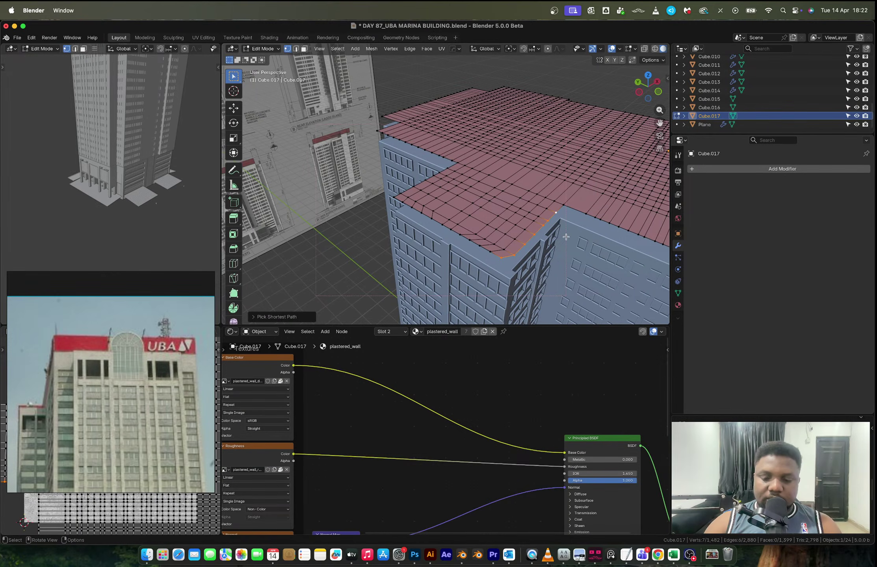
pyautogui.press('.')
pyautogui.click(565, 236)
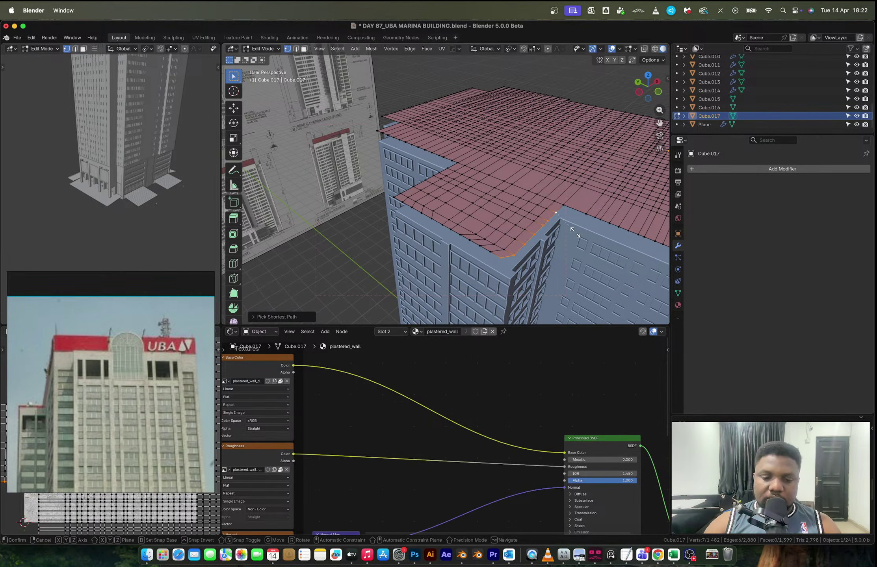
pyautogui.press('s')
pyautogui.press('y')
pyautogui.press('0')
pyautogui.press('Return')
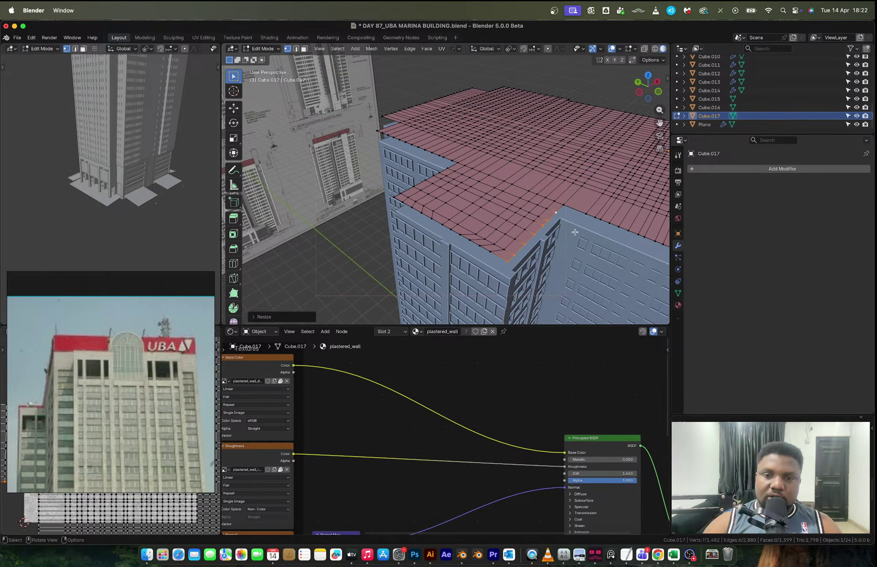
# - Return to Object Mode and lower the roof surface slightly along Z so it sits on the tower walls
pyautogui.press('Tab')
pyautogui.moveTo(553, 235); pyautogui.dragTo(500, 190, button='middle')
pyautogui.press('g')
pyautogui.press('z')
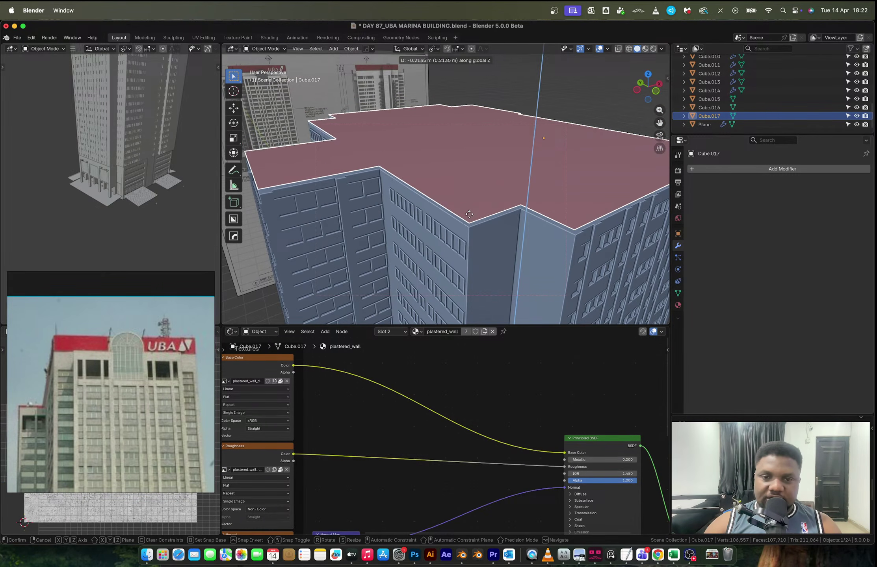
pyautogui.click(473, 237)
pyautogui.scroll(-6, 474, 236)
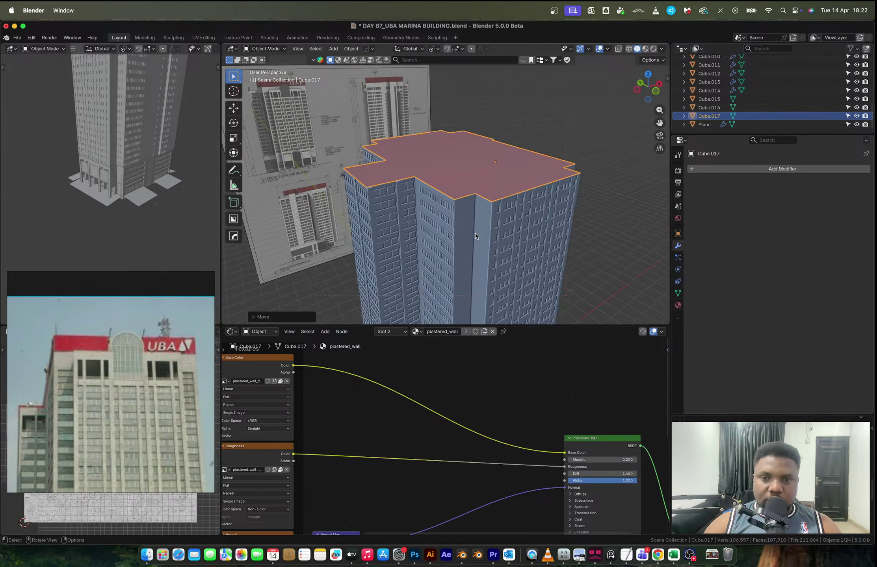
# - Open the roof mesh in Edit Mode with edge selection, viewed from above
pyautogui.press('Tab')
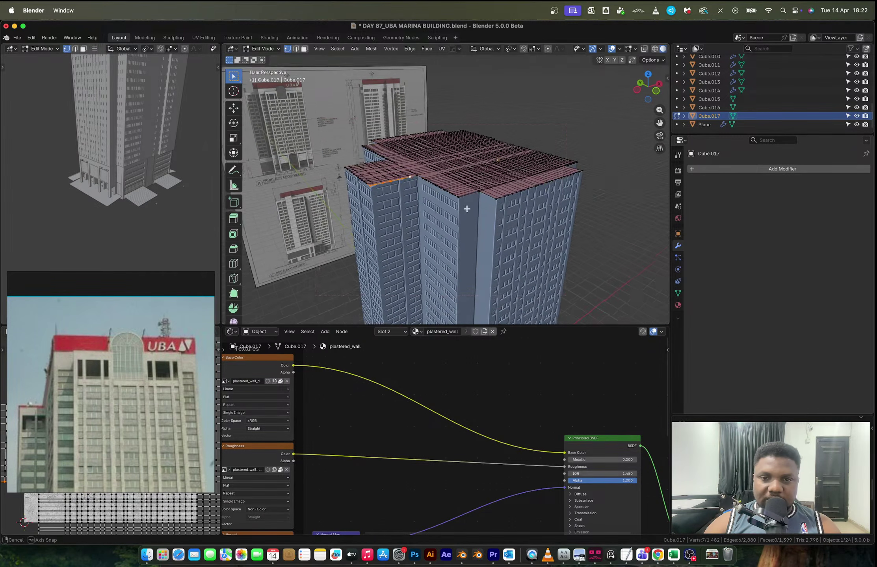
pyautogui.moveTo(484, 208); pyautogui.dragTo(446, 234, button='middle')
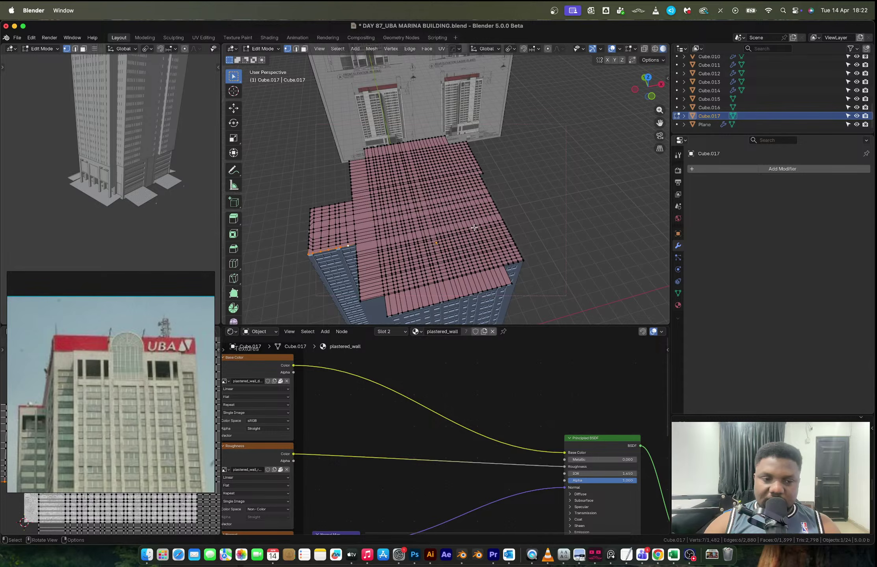
pyautogui.press('2')
pyautogui.keyDown('alt'); pyautogui.click(395, 299); pyautogui.keyUp('alt')
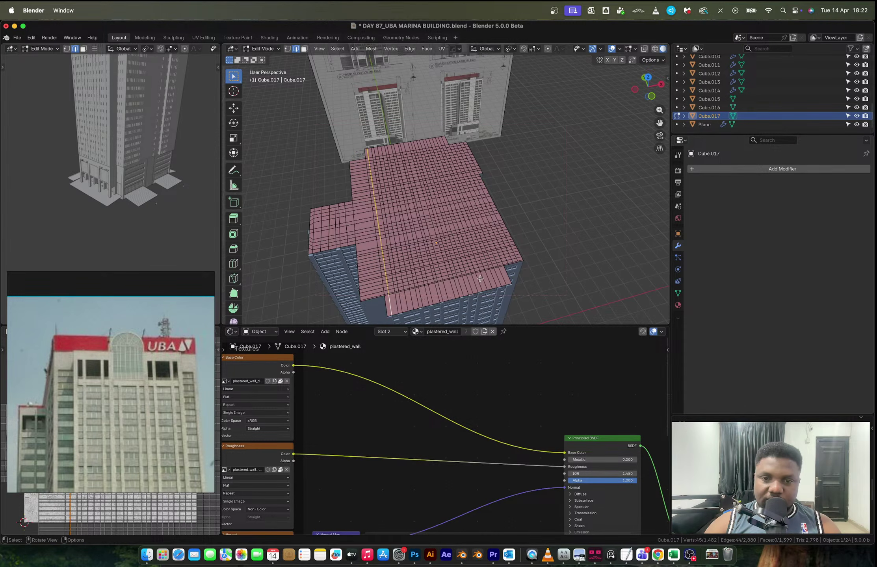
pyautogui.moveTo(479, 278); pyautogui.dragTo(443, 262, button='middle')
pyautogui.press('b')
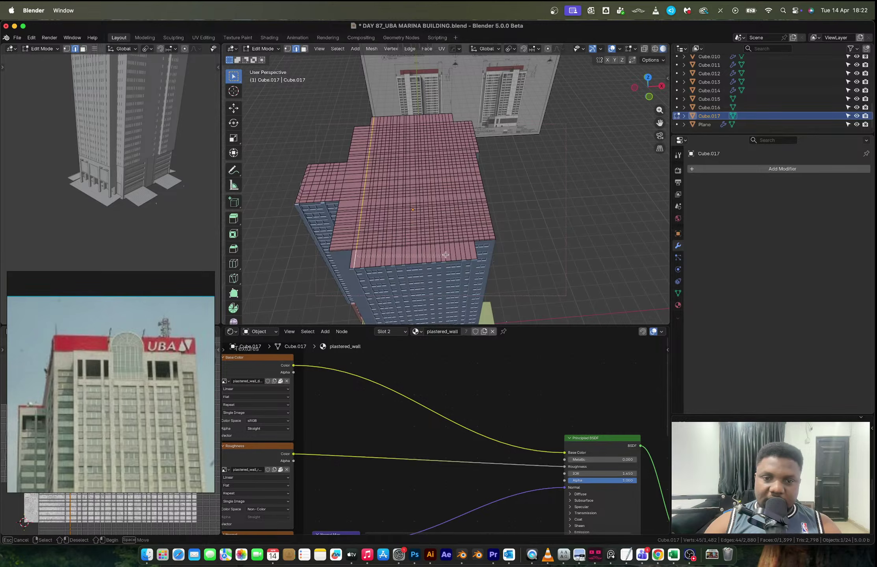
pyautogui.moveTo(471, 249); pyautogui.dragTo(471, 250)
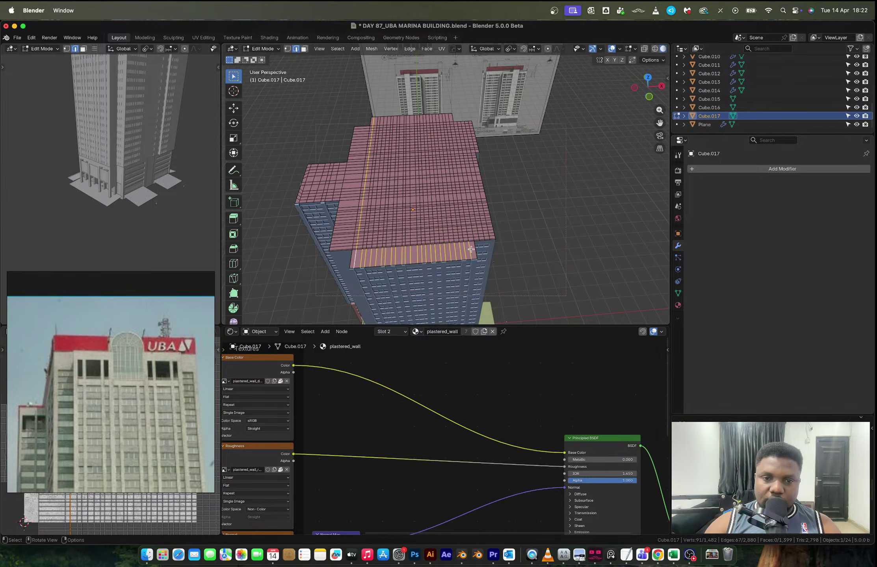
pyautogui.rightClick(460, 249)
pyautogui.press('Escape')
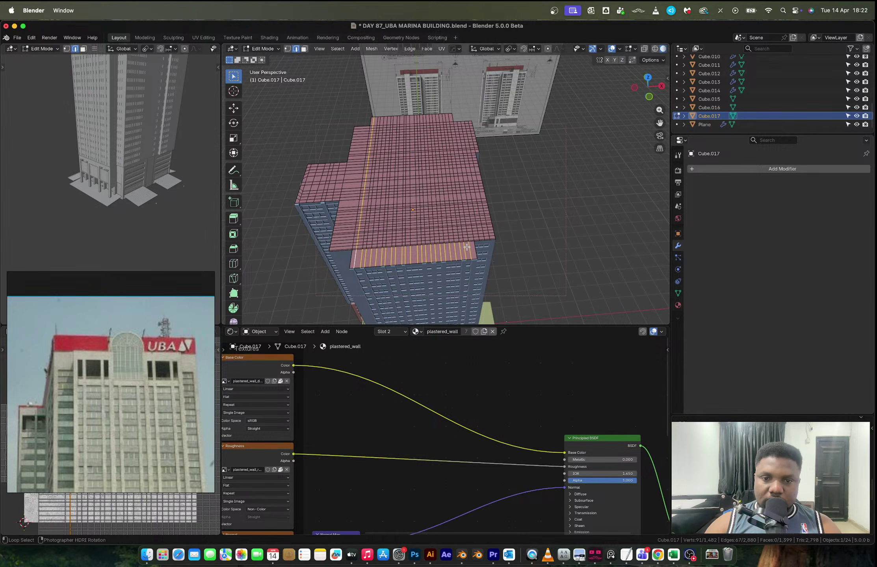
pyautogui.keyDown('alt'); pyautogui.keyDown('shift'); pyautogui.click(468, 247); pyautogui.keyUp('shift'); pyautogui.keyUp('alt')
pyautogui.keyDown('alt'); pyautogui.keyDown('shift'); pyautogui.click(464, 248); pyautogui.keyUp('shift'); pyautogui.keyUp('alt')
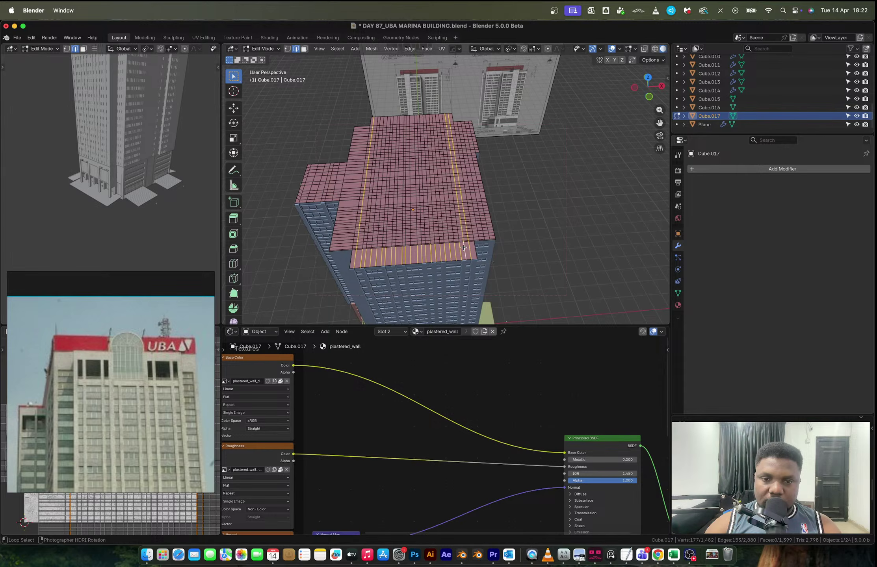
pyautogui.keyDown('alt'); pyautogui.keyDown('shift'); pyautogui.click(444, 249); pyautogui.keyUp('shift'); pyautogui.keyUp('alt')
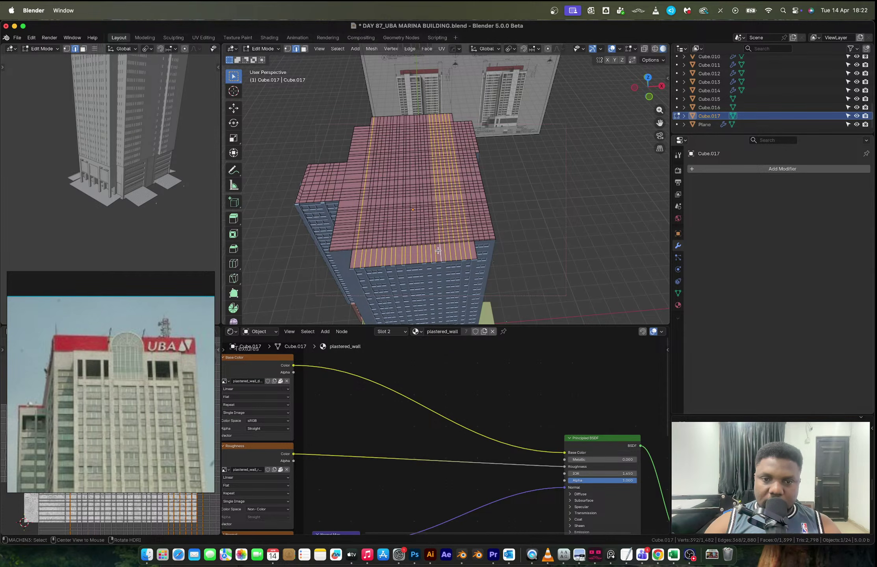
pyautogui.keyDown('alt'); pyautogui.click(440, 251); pyautogui.keyUp('alt')
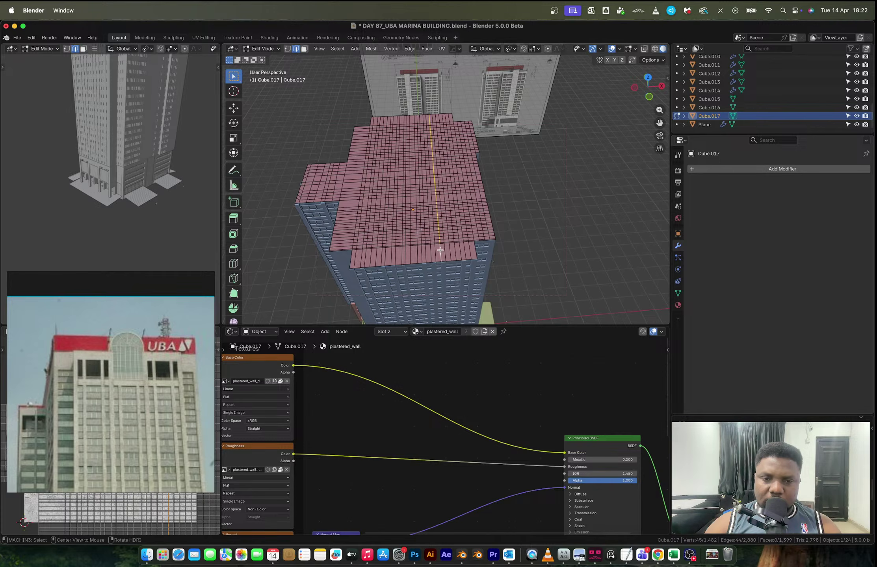
pyautogui.hotkey('shift', 'g')
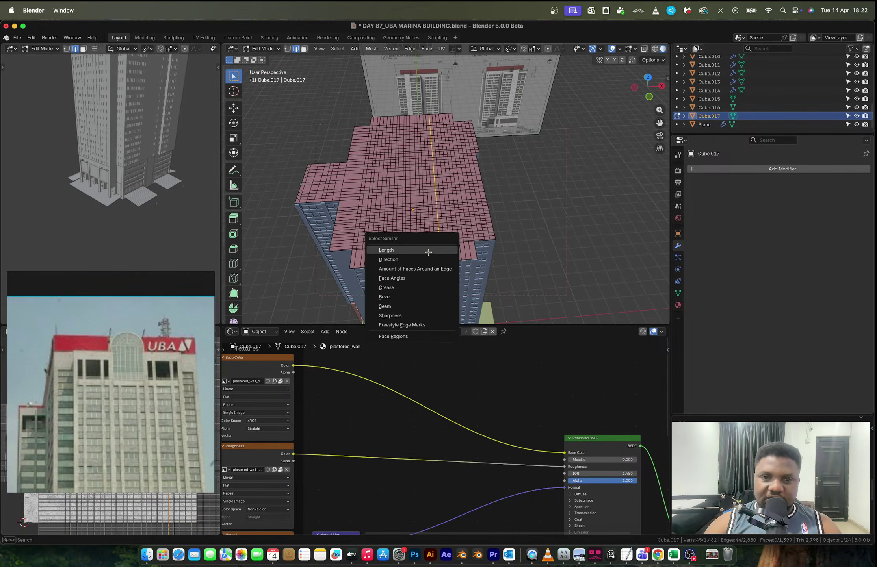
pyautogui.click(428, 252)
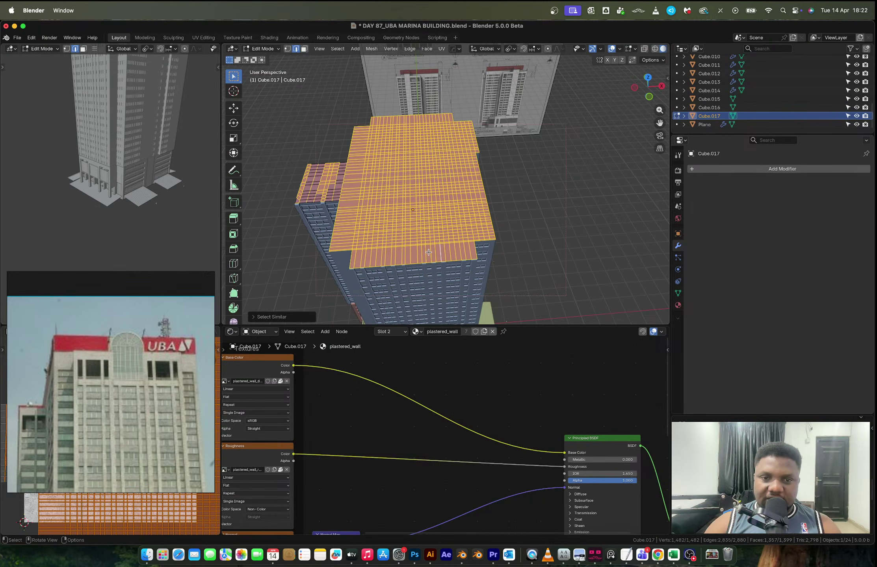
# - Select the six lengthwise edge loops on the right side of the roof's central section and dissolve those edges
pyautogui.keyDown('alt'); pyautogui.click(469, 247); pyautogui.keyUp('alt')
pyautogui.keyDown('alt'); pyautogui.keyDown('shift'); pyautogui.click(465, 249); pyautogui.keyUp('shift'); pyautogui.keyUp('alt')
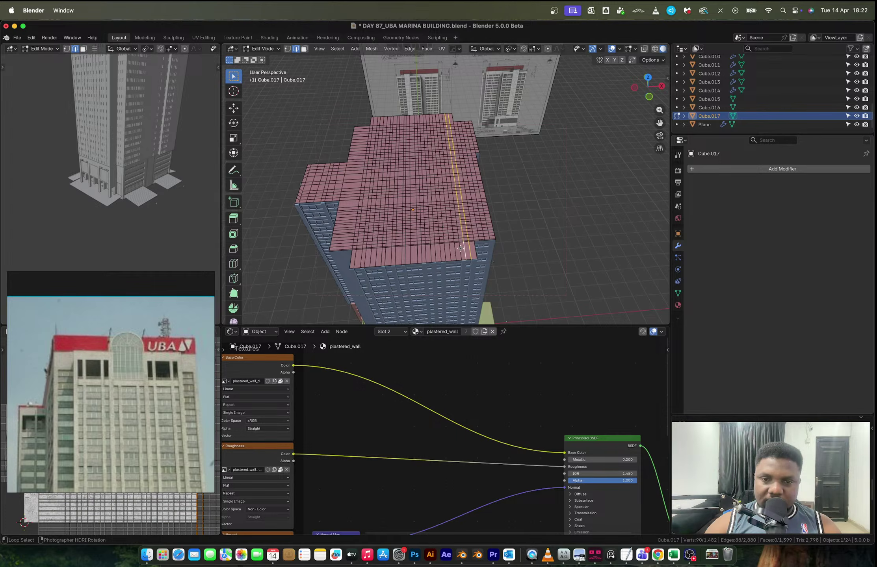
pyautogui.keyDown('alt'); pyautogui.keyDown('shift'); pyautogui.click(460, 249); pyautogui.keyUp('shift'); pyautogui.keyUp('alt')
pyautogui.keyDown('alt'); pyautogui.keyDown('shift'); pyautogui.click(455, 250); pyautogui.keyUp('shift'); pyautogui.keyUp('alt')
pyautogui.keyDown('alt'); pyautogui.keyDown('shift'); pyautogui.click(450, 250); pyautogui.keyUp('shift'); pyautogui.keyUp('alt')
pyautogui.keyDown('alt'); pyautogui.keyDown('shift'); pyautogui.click(446, 250); pyautogui.keyUp('shift'); pyautogui.keyUp('alt')
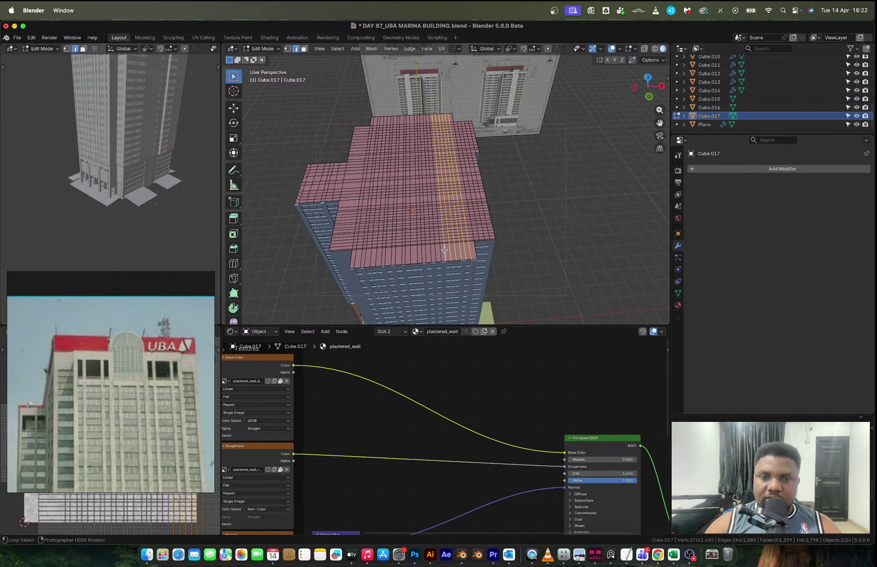
pyautogui.press('x')
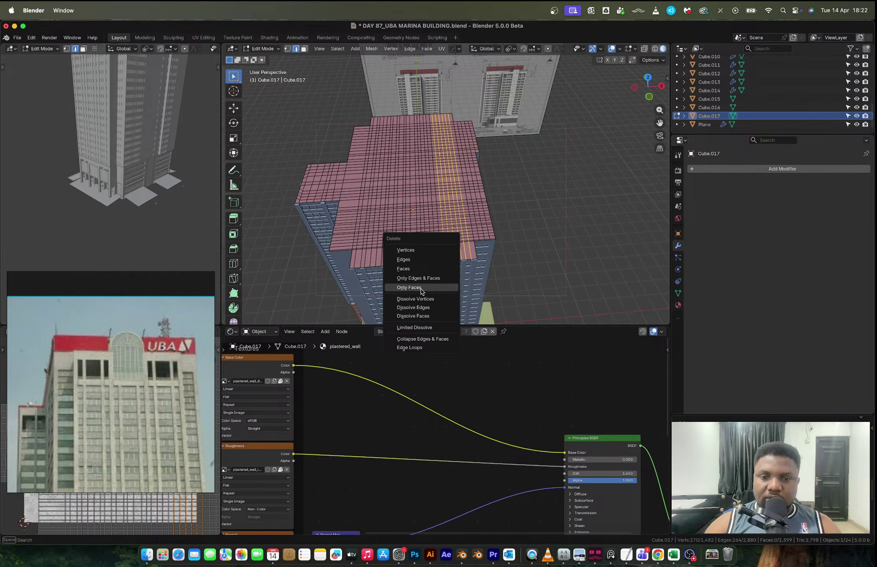
pyautogui.click(419, 308)
# - Select all remaining lengthwise edge loops across the roof's projecting central section and dissolve those edges
pyautogui.keyDown('alt'); pyautogui.click(441, 254); pyautogui.keyUp('alt')
pyautogui.keyDown('alt'); pyautogui.keyDown('shift'); pyautogui.click(435, 254); pyautogui.keyUp('shift'); pyautogui.keyUp('alt')
pyautogui.keyDown('alt'); pyautogui.keyDown('shift'); pyautogui.click(426, 252); pyautogui.keyUp('shift'); pyautogui.keyUp('alt')
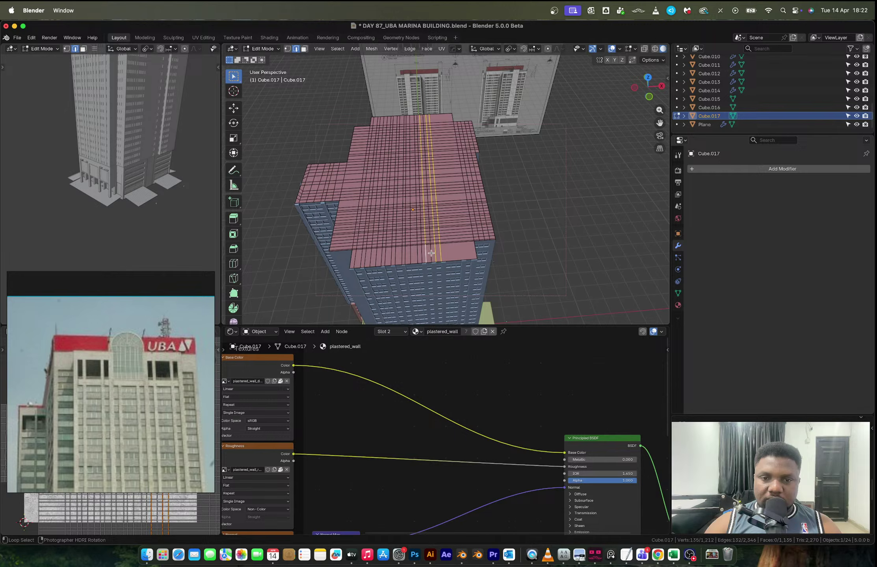
pyautogui.keyDown('alt'); pyautogui.keyDown('shift'); pyautogui.click(422, 253); pyautogui.keyUp('shift'); pyautogui.keyUp('alt')
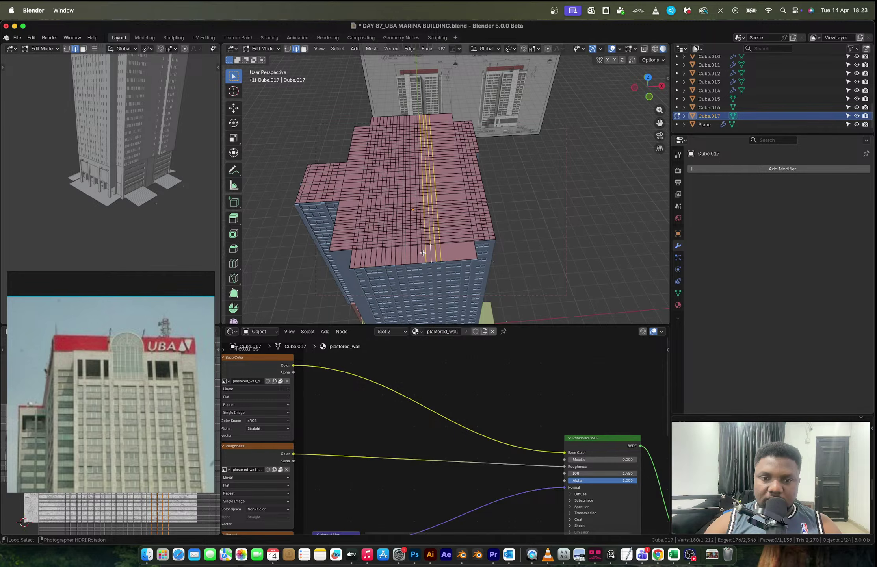
pyautogui.keyDown('alt'); pyautogui.keyDown('shift'); pyautogui.click(416, 253); pyautogui.keyUp('shift'); pyautogui.keyUp('alt')
pyautogui.keyDown('alt'); pyautogui.keyDown('shift'); pyautogui.click(408, 253); pyautogui.keyUp('shift'); pyautogui.keyUp('alt')
pyautogui.keyDown('alt'); pyautogui.keyDown('shift'); pyautogui.click(401, 254); pyautogui.keyUp('shift'); pyautogui.keyUp('alt')
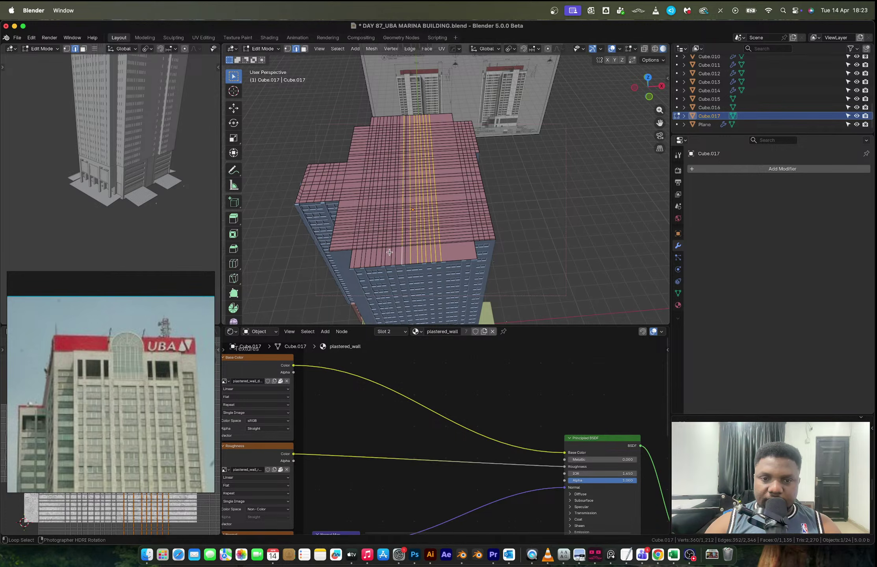
pyautogui.keyDown('alt'); pyautogui.keyDown('shift'); pyautogui.click(397, 254); pyautogui.keyUp('shift'); pyautogui.keyUp('alt')
pyautogui.keyDown('alt'); pyautogui.keyDown('shift'); pyautogui.click(392, 255); pyautogui.keyUp('shift'); pyautogui.keyUp('alt')
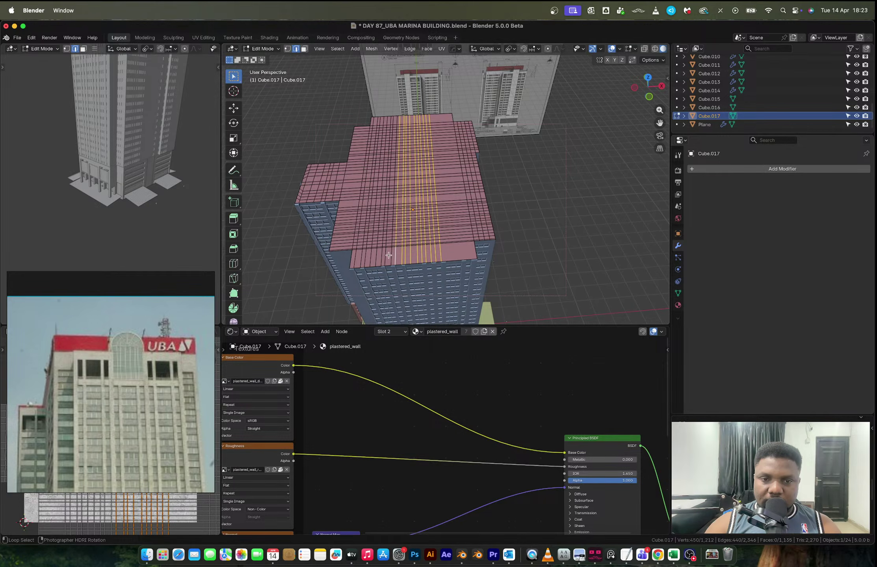
pyautogui.keyDown('alt'); pyautogui.keyDown('shift'); pyautogui.click(386, 255); pyautogui.keyUp('shift'); pyautogui.keyUp('alt')
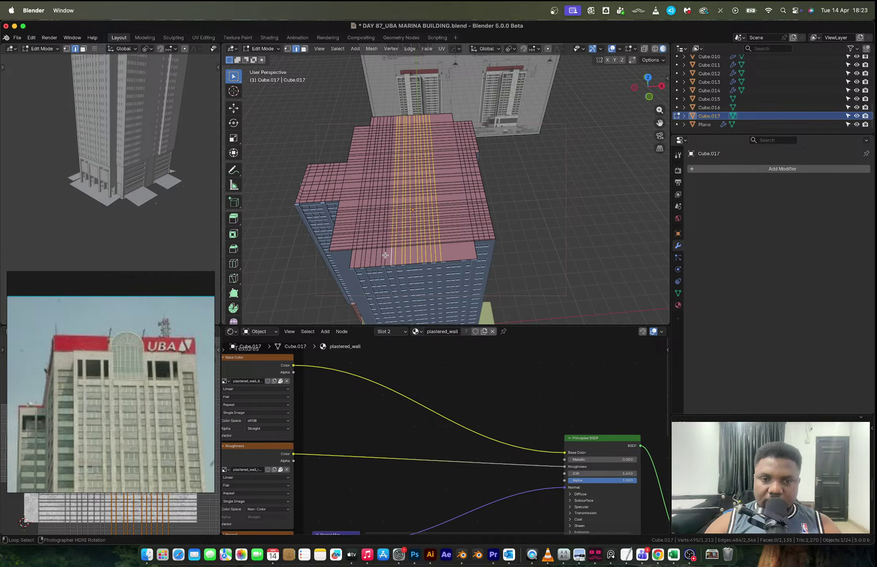
pyautogui.keyDown('alt'); pyautogui.keyDown('shift'); pyautogui.click(381, 255); pyautogui.keyUp('shift'); pyautogui.keyUp('alt')
pyautogui.keyDown('alt'); pyautogui.keyDown('shift'); pyautogui.click(376, 256); pyautogui.keyUp('shift'); pyautogui.keyUp('alt')
pyautogui.keyDown('alt'); pyautogui.keyDown('shift'); pyautogui.click(371, 256); pyautogui.keyUp('shift'); pyautogui.keyUp('alt')
pyautogui.keyDown('alt'); pyautogui.keyDown('shift'); pyautogui.click(367, 256); pyautogui.keyUp('shift'); pyautogui.keyUp('alt')
pyautogui.keyDown('alt'); pyautogui.keyDown('shift'); pyautogui.click(362, 257); pyautogui.keyUp('shift'); pyautogui.keyUp('alt')
pyautogui.keyDown('alt'); pyautogui.keyDown('shift'); pyautogui.click(355, 257); pyautogui.keyUp('shift'); pyautogui.keyUp('alt')
pyautogui.press('x')
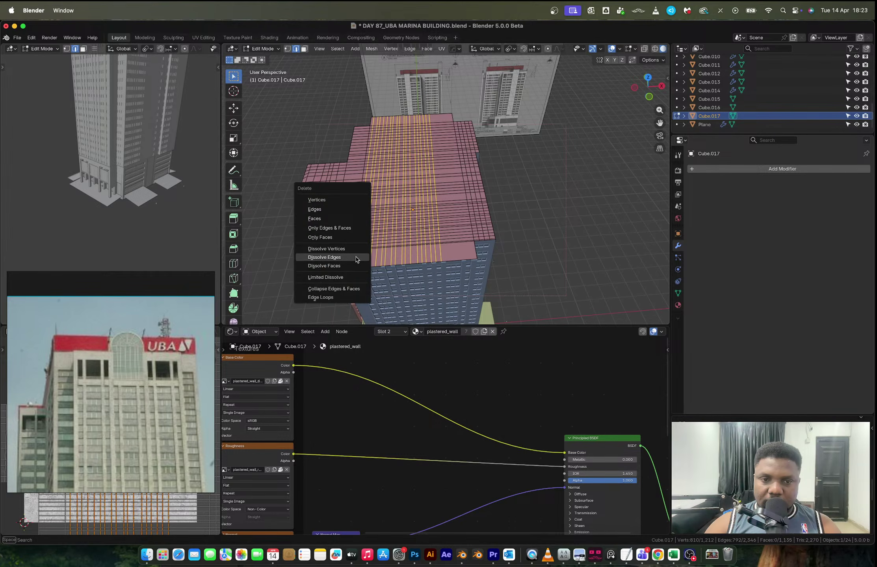
pyautogui.click(325, 257)
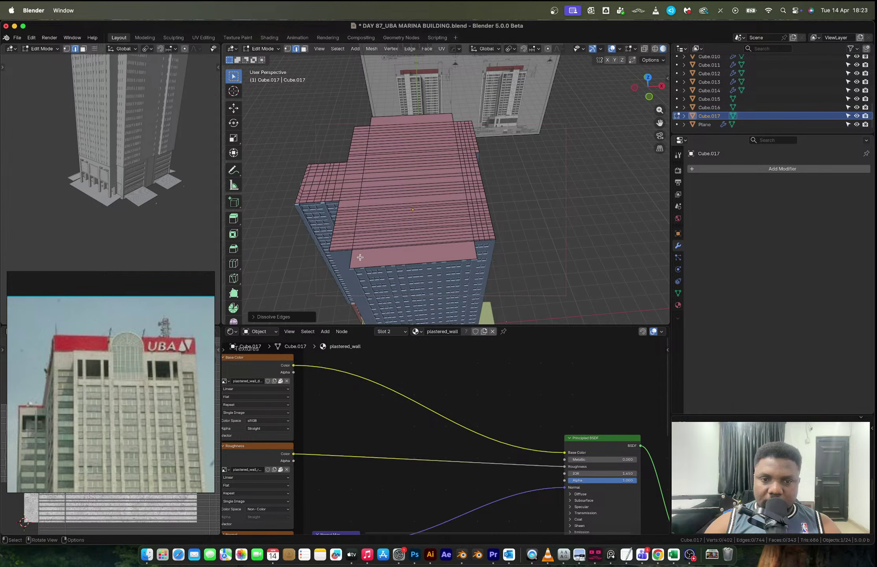
# - Try to dissolve the ring of crosswise edges within the roof's central section
pyautogui.keyDown('ctrl'); pyautogui.keyDown('alt'); pyautogui.click(400, 123); pyautogui.keyUp('alt'); pyautogui.keyUp('ctrl')
pyautogui.press('x')
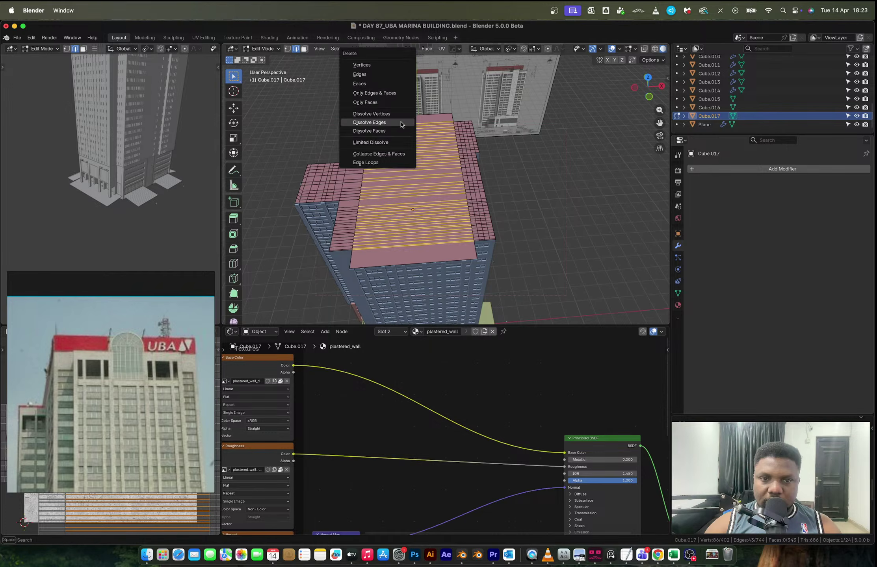
pyautogui.click(400, 123)
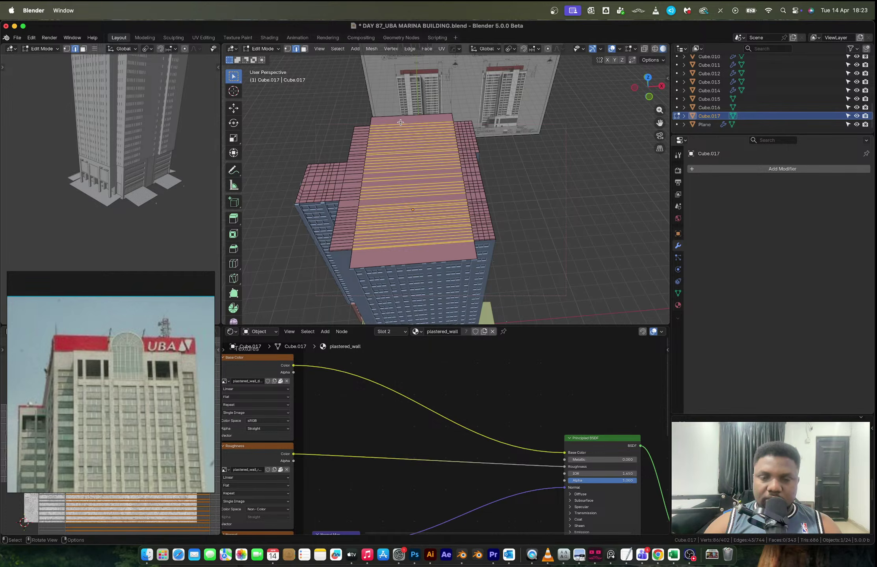
# - Select the crosswise edge loops across the front part of the roof, up to the side wing, and dissolve those edges
pyautogui.click(448, 243)
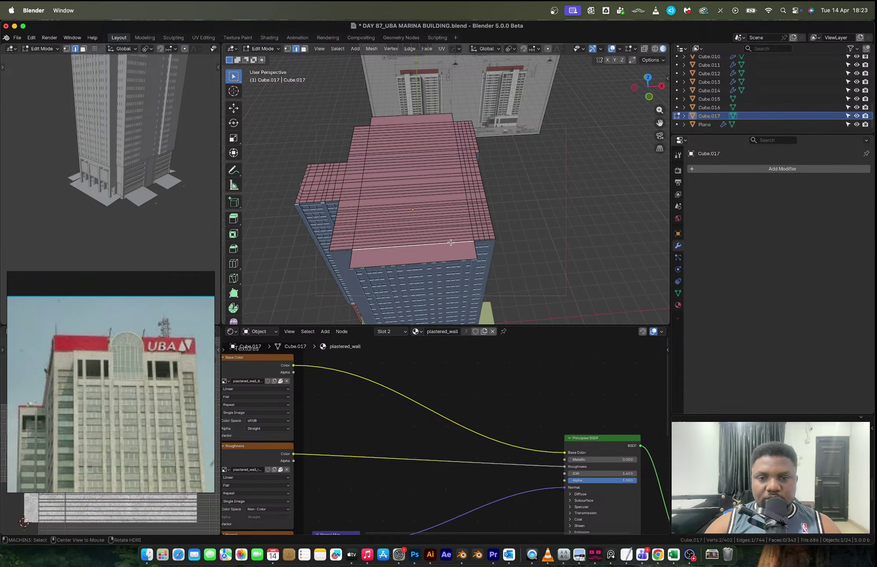
pyautogui.doubleClick(451, 242)
pyautogui.keyDown('alt'); pyautogui.click(450, 241); pyautogui.keyUp('alt')
pyautogui.keyDown('alt'); pyautogui.keyDown('shift'); pyautogui.click(451, 238); pyautogui.keyUp('shift'); pyautogui.keyUp('alt')
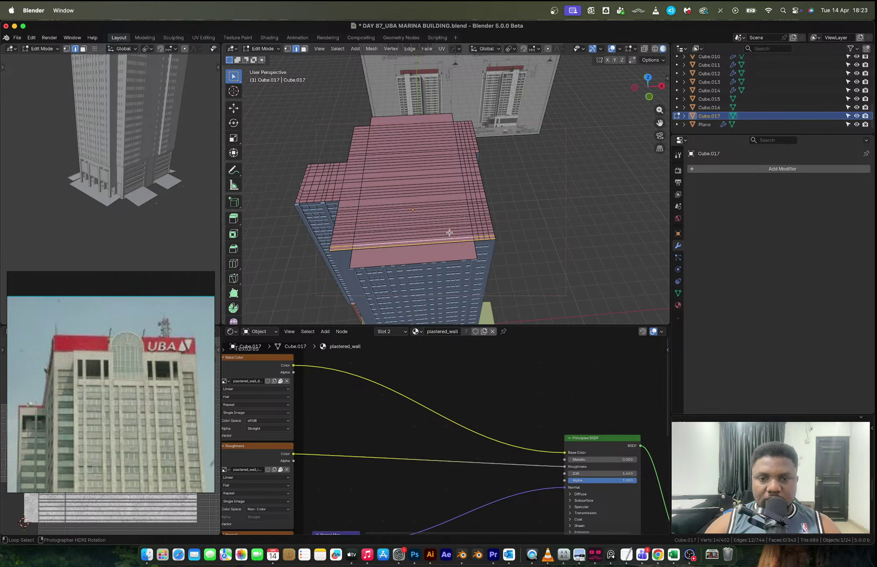
pyautogui.keyDown('alt'); pyautogui.keyDown('shift'); pyautogui.click(449, 231); pyautogui.keyUp('shift'); pyautogui.keyUp('alt')
pyautogui.keyDown('alt'); pyautogui.keyDown('shift'); pyautogui.click(451, 233); pyautogui.keyUp('shift'); pyautogui.keyUp('alt')
pyautogui.keyDown('alt'); pyautogui.keyDown('shift'); pyautogui.click(451, 230); pyautogui.keyUp('shift'); pyautogui.keyUp('alt')
pyautogui.keyDown('alt'); pyautogui.keyDown('shift'); pyautogui.click(451, 226); pyautogui.keyUp('shift'); pyautogui.keyUp('alt')
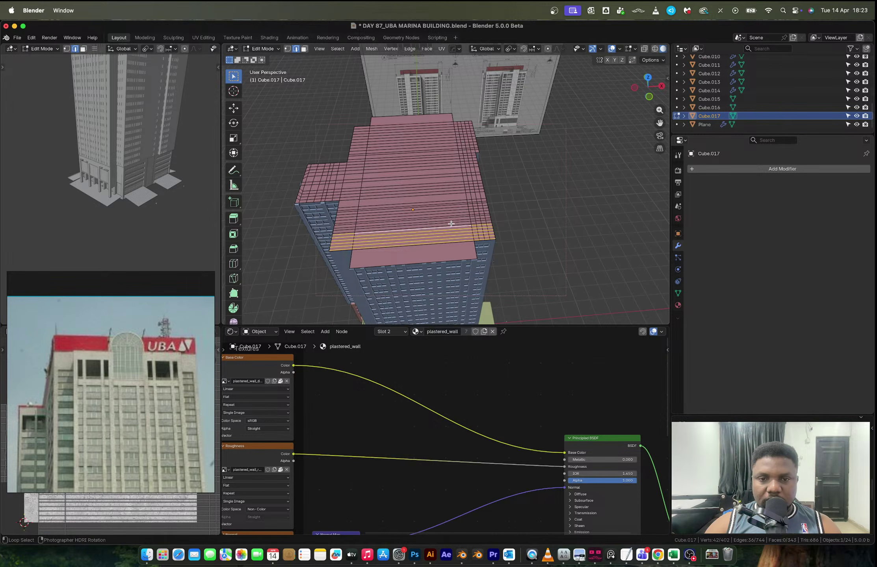
pyautogui.keyDown('alt'); pyautogui.keyDown('shift'); pyautogui.click(452, 222); pyautogui.keyUp('shift'); pyautogui.keyUp('alt')
pyautogui.keyDown('alt'); pyautogui.keyDown('shift'); pyautogui.click(452, 220); pyautogui.keyUp('shift'); pyautogui.keyUp('alt')
pyautogui.keyDown('alt'); pyautogui.keyDown('shift'); pyautogui.click(447, 223); pyautogui.keyUp('shift'); pyautogui.keyUp('alt')
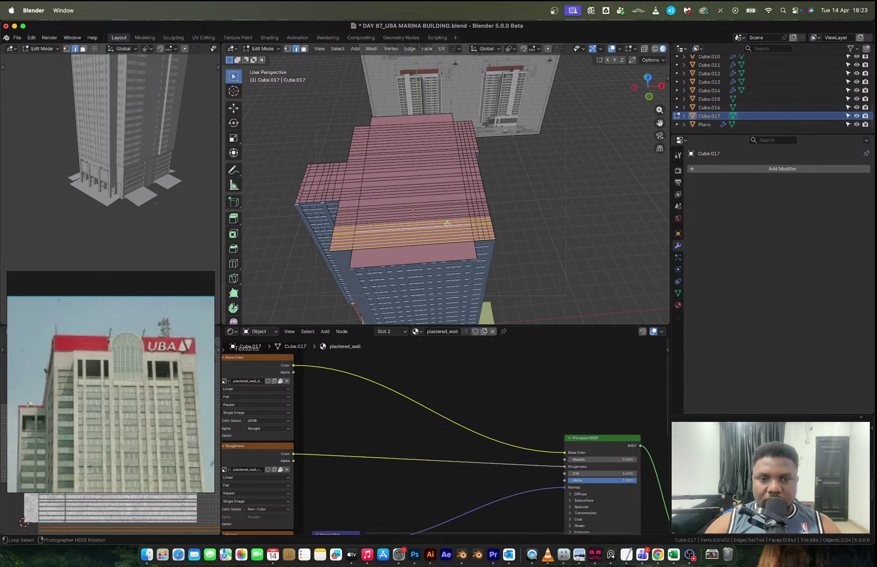
pyautogui.keyDown('alt'); pyautogui.keyDown('shift'); pyautogui.click(448, 216); pyautogui.keyUp('shift'); pyautogui.keyUp('alt')
pyautogui.keyDown('alt'); pyautogui.keyDown('shift'); pyautogui.click(448, 214); pyautogui.keyUp('shift'); pyautogui.keyUp('alt')
pyautogui.keyDown('alt'); pyautogui.keyDown('shift'); pyautogui.click(448, 213); pyautogui.keyUp('shift'); pyautogui.keyUp('alt')
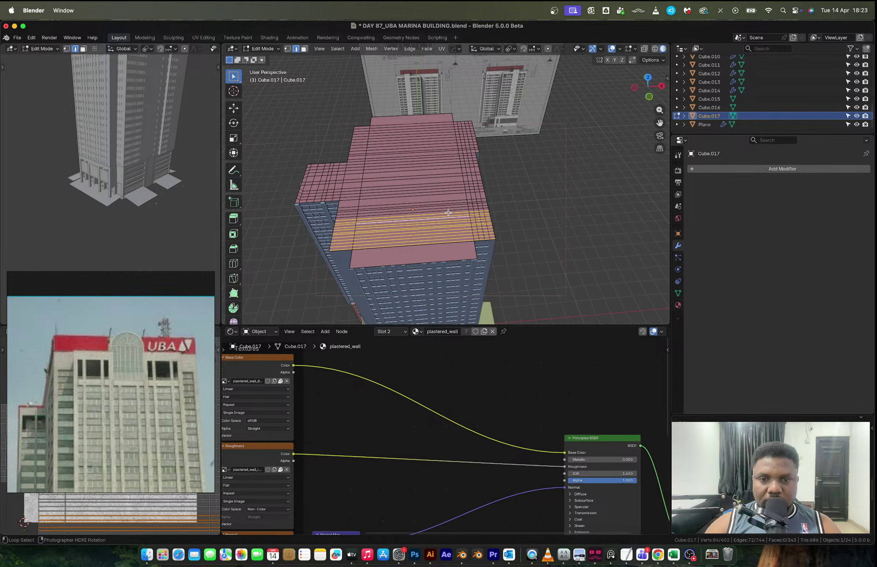
pyautogui.keyDown('alt'); pyautogui.keyDown('shift'); pyautogui.click(448, 210); pyautogui.keyUp('shift'); pyautogui.keyUp('alt')
pyautogui.keyDown('alt'); pyautogui.keyDown('shift'); pyautogui.click(448, 207); pyautogui.keyUp('shift'); pyautogui.keyUp('alt')
pyautogui.keyDown('alt'); pyautogui.keyDown('shift'); pyautogui.click(446, 204); pyautogui.keyUp('shift'); pyautogui.keyUp('alt')
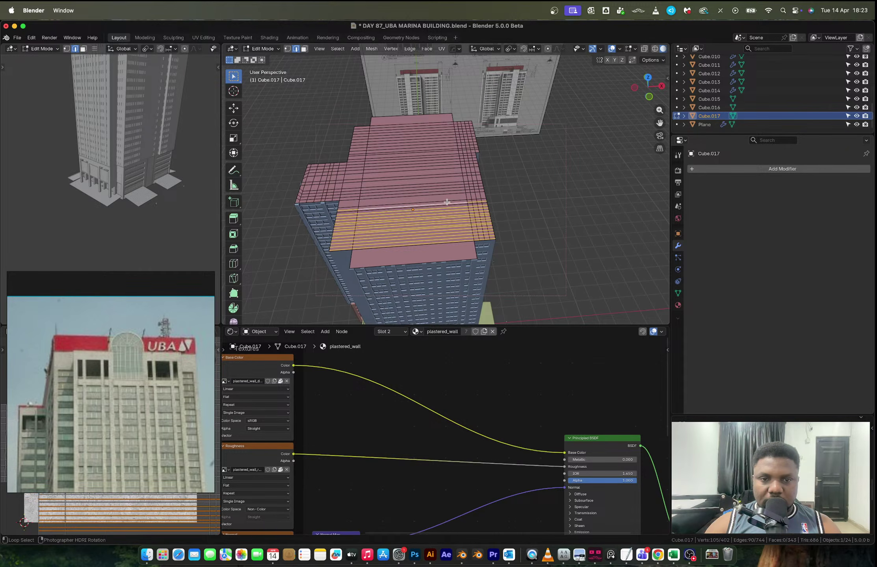
pyautogui.keyDown('alt'); pyautogui.keyDown('shift'); pyautogui.click(446, 201); pyautogui.keyUp('shift'); pyautogui.keyUp('alt')
pyautogui.keyDown('alt'); pyautogui.keyDown('shift'); pyautogui.click(446, 203); pyautogui.keyUp('shift'); pyautogui.keyUp('alt')
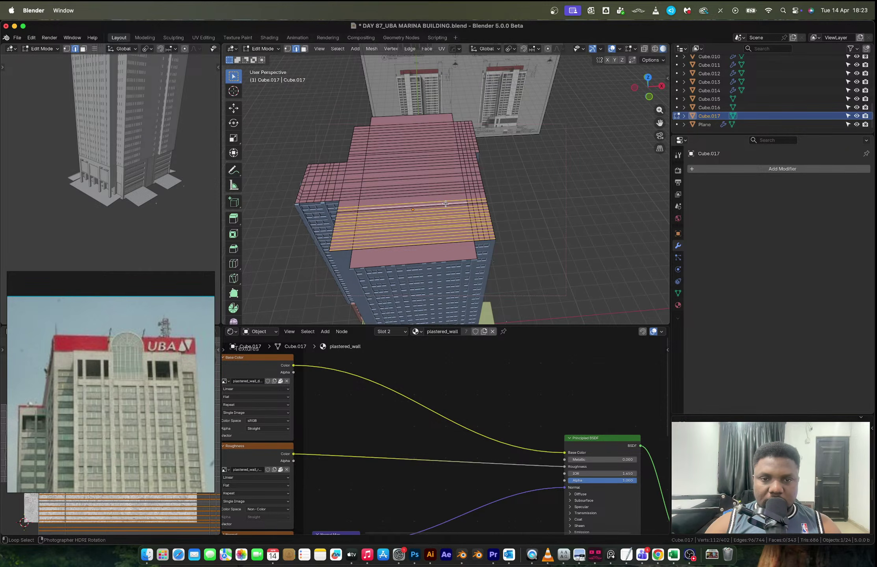
pyautogui.press('x')
pyautogui.click(446, 205)
pyautogui.scroll(5, 449, 223)
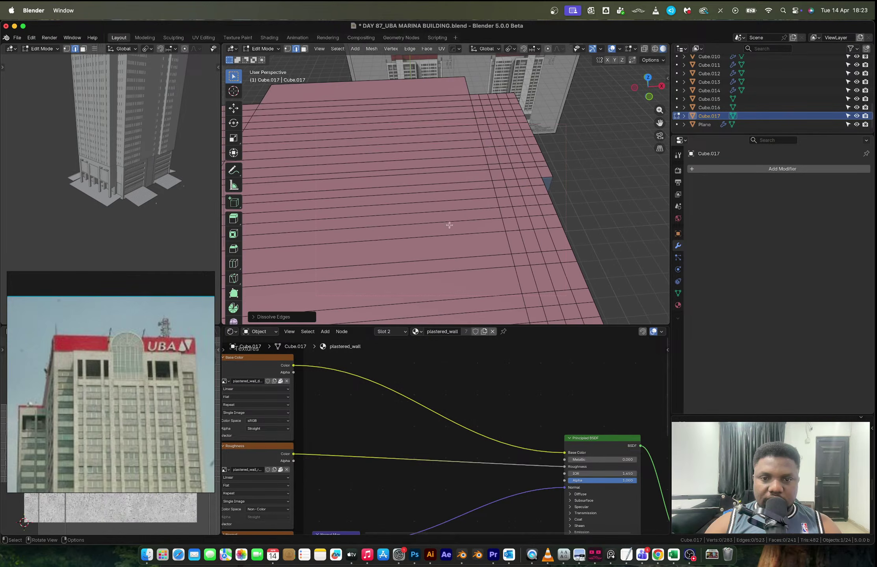
# - Select the crosswise edge loops running through the middle of the roof and its side wing and dissolve those edges
pyautogui.scroll(-4, 449, 225)
pyautogui.keyDown('alt'); pyautogui.click(443, 243); pyautogui.keyUp('alt')
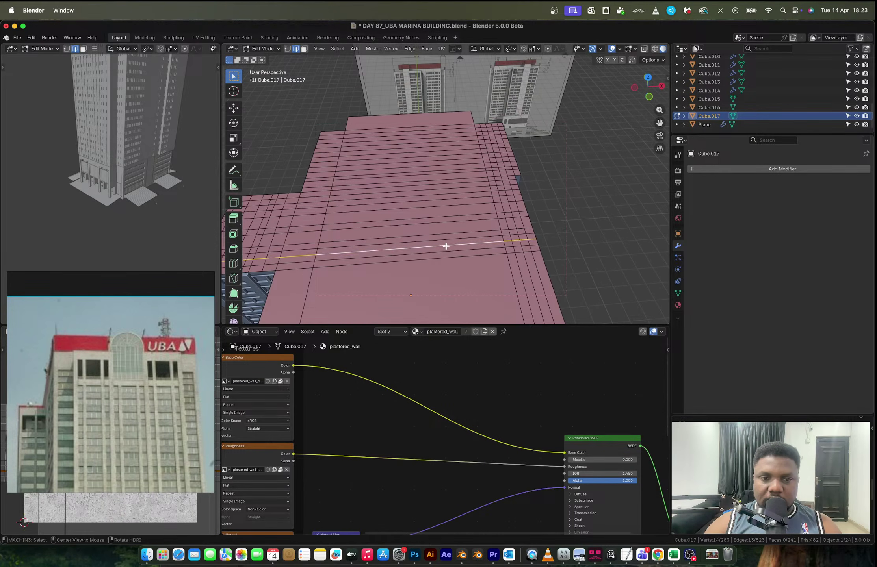
pyautogui.keyDown('alt'); pyautogui.keyDown('shift'); pyautogui.click(441, 236); pyautogui.keyUp('shift'); pyautogui.keyUp('alt')
pyautogui.keyDown('alt'); pyautogui.keyDown('shift'); pyautogui.click(441, 227); pyautogui.keyUp('shift'); pyautogui.keyUp('alt')
pyautogui.keyDown('alt'); pyautogui.keyDown('shift'); pyautogui.click(442, 221); pyautogui.keyUp('shift'); pyautogui.keyUp('alt')
pyautogui.keyDown('alt'); pyautogui.keyDown('shift'); pyautogui.click(441, 214); pyautogui.keyUp('shift'); pyautogui.keyUp('alt')
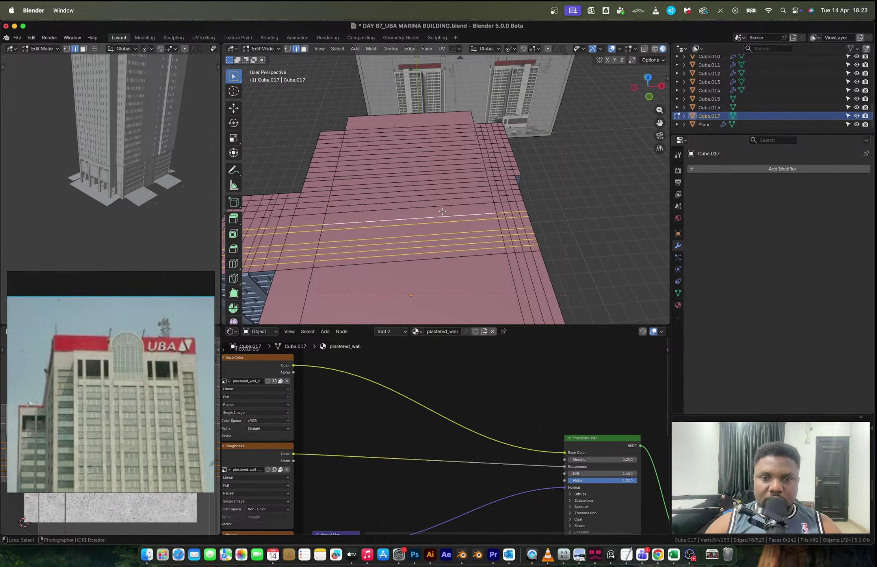
pyautogui.keyDown('alt'); pyautogui.keyDown('shift'); pyautogui.click(440, 204); pyautogui.keyUp('shift'); pyautogui.keyUp('alt')
pyautogui.keyDown('alt'); pyautogui.keyDown('shift'); pyautogui.click(440, 199); pyautogui.keyUp('shift'); pyautogui.keyUp('alt')
pyautogui.keyDown('alt'); pyautogui.keyDown('shift'); pyautogui.click(439, 195); pyautogui.keyUp('shift'); pyautogui.keyUp('alt')
pyautogui.keyDown('alt'); pyautogui.keyDown('shift'); pyautogui.click(440, 190); pyautogui.keyUp('shift'); pyautogui.keyUp('alt')
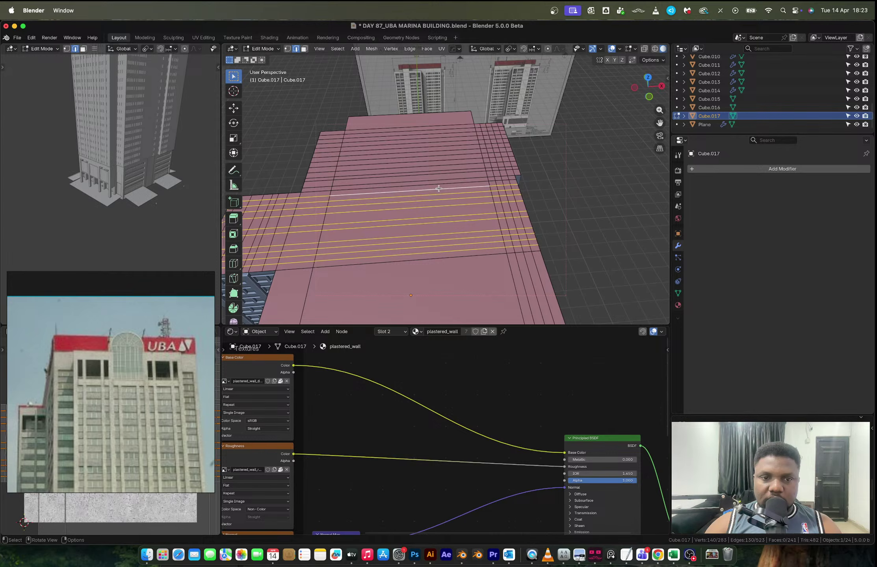
pyautogui.press('x')
pyautogui.click(407, 189)
# - Select all remaining crosswise edge loops across the rear part of the roof and dissolve those edges
pyautogui.scroll(3, 449, 235)
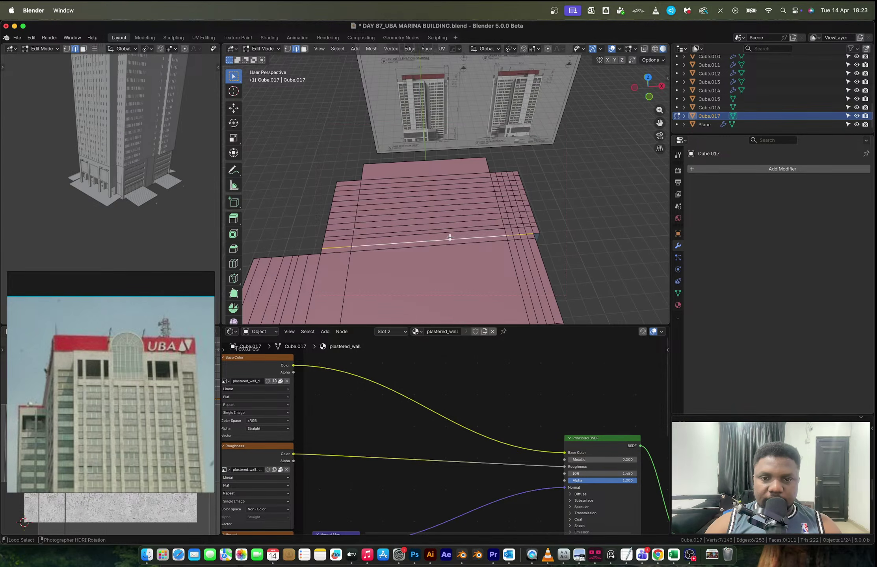
pyautogui.keyDown('alt'); pyautogui.keyDown('shift'); pyautogui.click(450, 234); pyautogui.keyUp('shift'); pyautogui.keyUp('alt')
pyautogui.keyDown('alt'); pyautogui.keyDown('shift'); pyautogui.click(449, 240); pyautogui.keyUp('shift'); pyautogui.keyUp('alt')
pyautogui.keyDown('alt'); pyautogui.keyDown('shift'); pyautogui.click(450, 230); pyautogui.keyUp('shift'); pyautogui.keyUp('alt')
pyautogui.keyDown('alt'); pyautogui.keyDown('shift'); pyautogui.click(450, 223); pyautogui.keyUp('shift'); pyautogui.keyUp('alt')
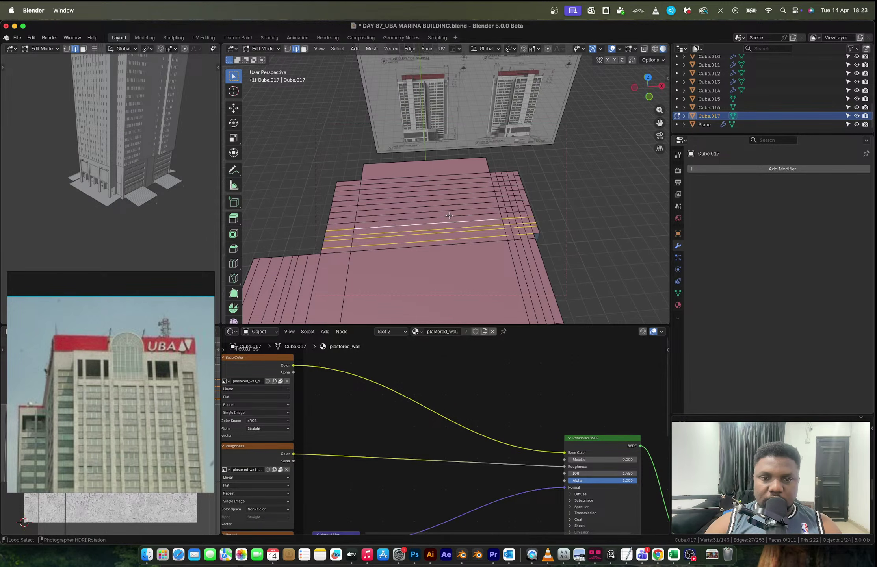
pyautogui.keyDown('alt'); pyautogui.keyDown('shift'); pyautogui.click(450, 216); pyautogui.keyUp('shift'); pyautogui.keyUp('alt')
pyautogui.keyDown('alt'); pyautogui.keyDown('shift'); pyautogui.click(451, 210); pyautogui.keyUp('shift'); pyautogui.keyUp('alt')
pyautogui.keyDown('alt'); pyautogui.keyDown('shift'); pyautogui.click(452, 204); pyautogui.keyUp('shift'); pyautogui.keyUp('alt')
pyautogui.keyDown('alt'); pyautogui.keyDown('shift'); pyautogui.click(453, 198); pyautogui.keyUp('shift'); pyautogui.keyUp('alt')
pyautogui.keyDown('alt'); pyautogui.keyDown('shift'); pyautogui.click(453, 193); pyautogui.keyUp('shift'); pyautogui.keyUp('alt')
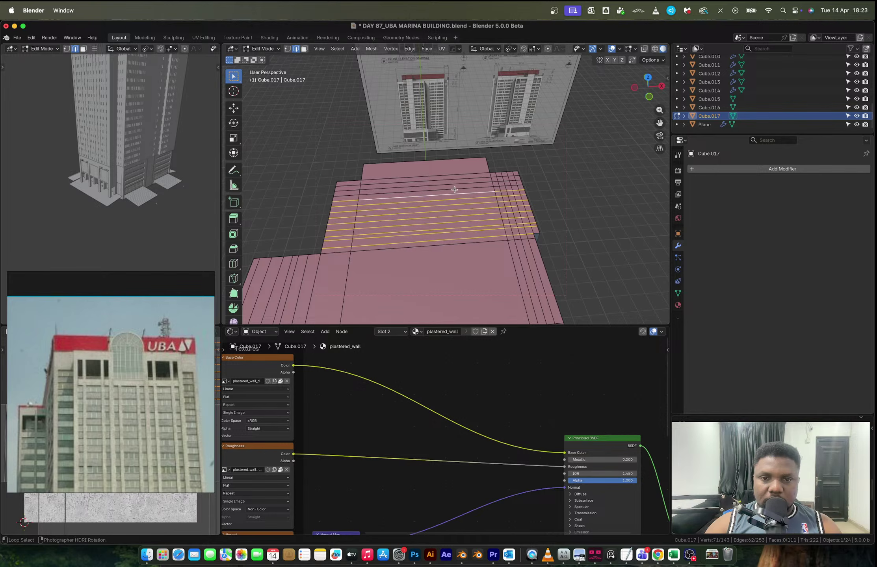
pyautogui.keyDown('alt'); pyautogui.keyDown('shift'); pyautogui.click(455, 186); pyautogui.keyUp('shift'); pyautogui.keyUp('alt')
pyautogui.keyDown('alt'); pyautogui.keyDown('shift'); pyautogui.click(455, 182); pyautogui.keyUp('shift'); pyautogui.keyUp('alt')
pyautogui.keyDown('alt'); pyautogui.keyDown('shift'); pyautogui.click(456, 177); pyautogui.keyUp('shift'); pyautogui.keyUp('alt')
pyautogui.press('x')
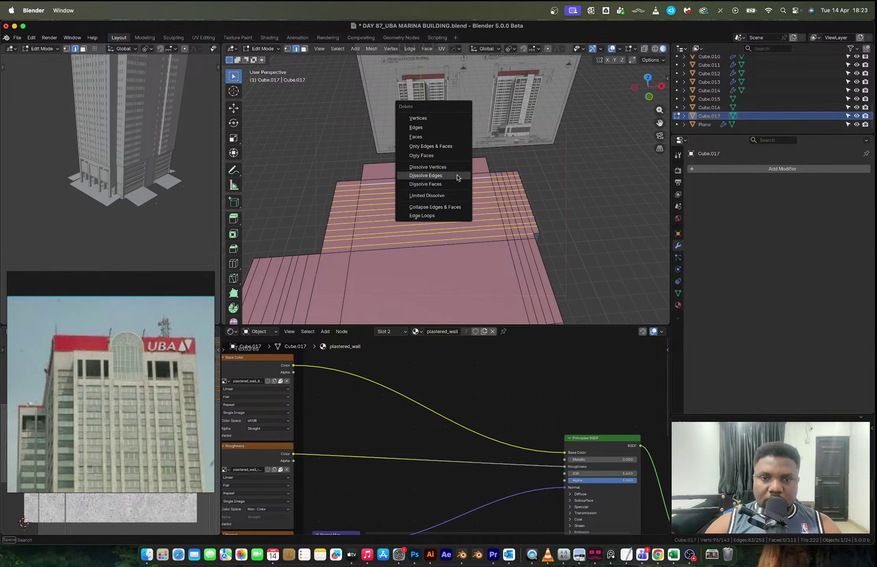
pyautogui.click(456, 175)
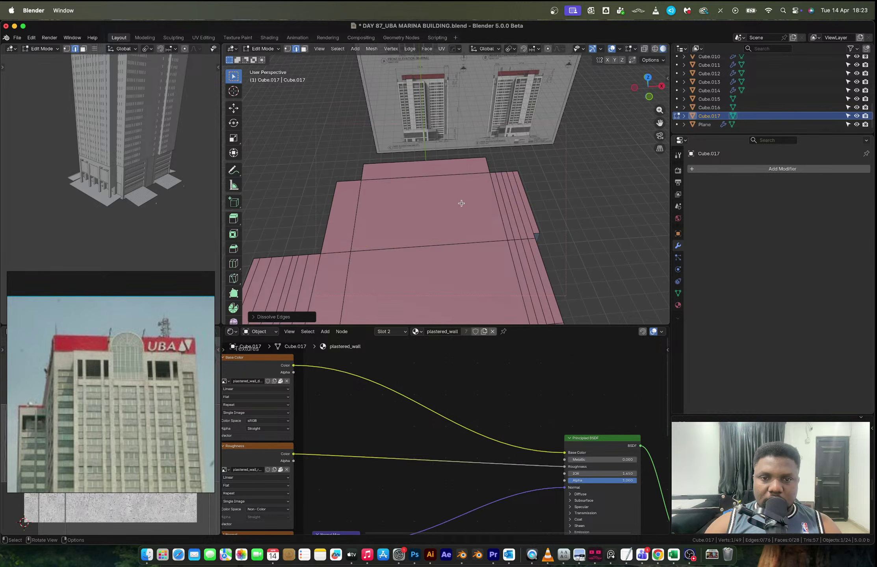
# - Dissolve the closely spaced lengthwise edge loops in the strip along the roof's right side
pyautogui.moveTo(505, 219); pyautogui.dragTo(449, 173, button='middle')
pyautogui.keyDown('alt'); pyautogui.click(437, 183); pyautogui.keyUp('alt')
pyautogui.keyDown('alt'); pyautogui.keyDown('shift'); pyautogui.click(449, 184); pyautogui.keyUp('shift'); pyautogui.keyUp('alt')
pyautogui.keyDown('alt'); pyautogui.keyDown('shift'); pyautogui.click(445, 184); pyautogui.keyUp('shift'); pyautogui.keyUp('alt')
pyautogui.press('x')
pyautogui.click(446, 183)
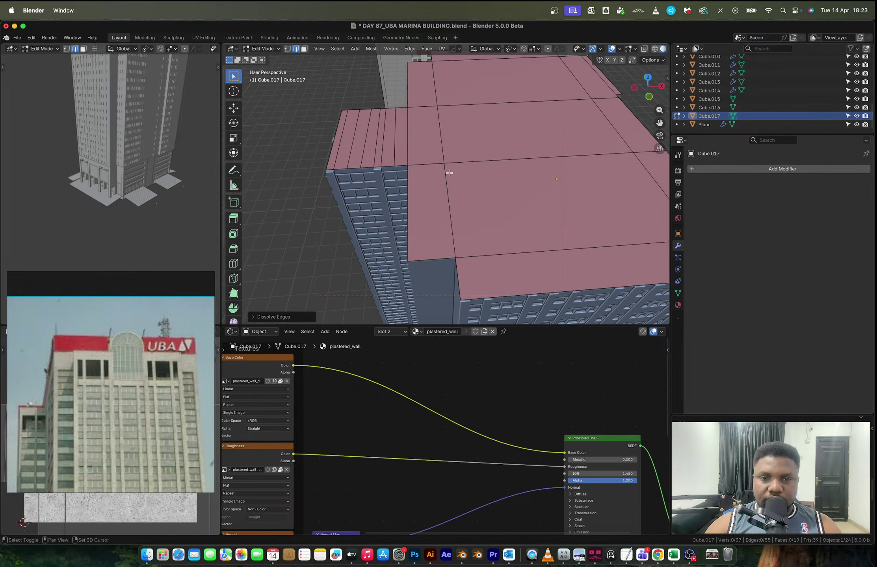
# - Select the lengthwise edges on the roof's left side wing and dissolve them to leave a plain face
pyautogui.keyDown('alt'); pyautogui.click(395, 143); pyautogui.keyUp('alt')
pyautogui.keyDown('alt'); pyautogui.keyDown('shift'); pyautogui.click(381, 143); pyautogui.keyUp('shift'); pyautogui.keyUp('alt')
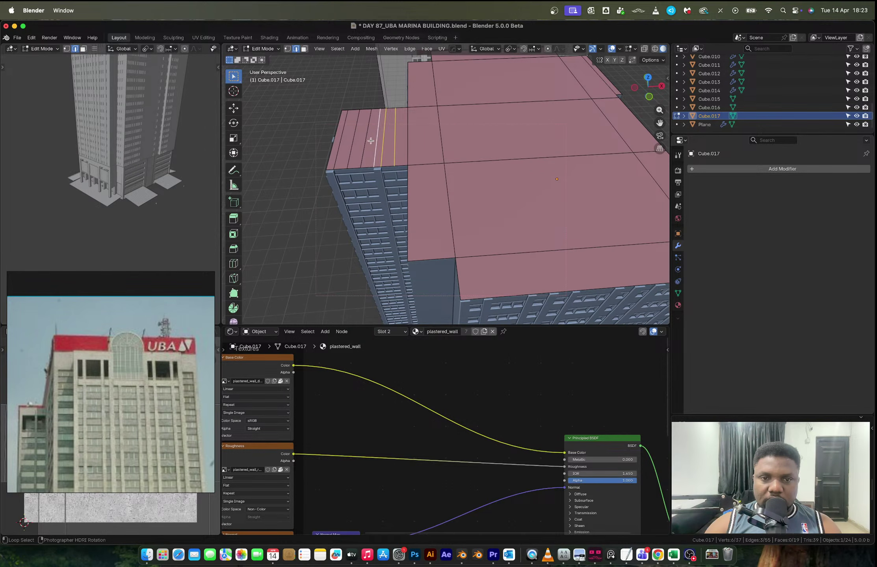
pyautogui.press('x')
pyautogui.click(339, 147)
pyautogui.moveTo(480, 176); pyautogui.dragTo(472, 209, button='middle')
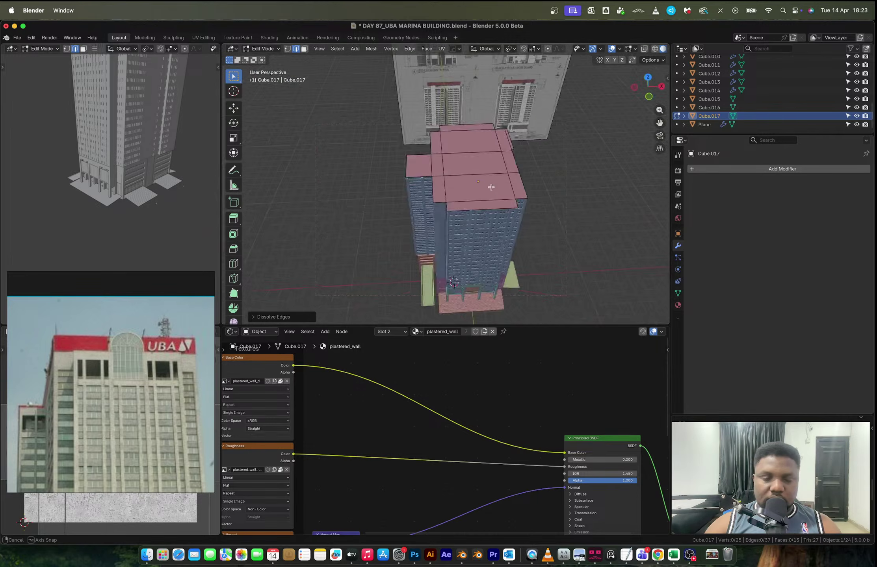
# - Return to Object Mode in the front orthographic view, framed on the top of the tower
pyautogui.scroll(5, 464, 226)
pyautogui.click(641, 100)
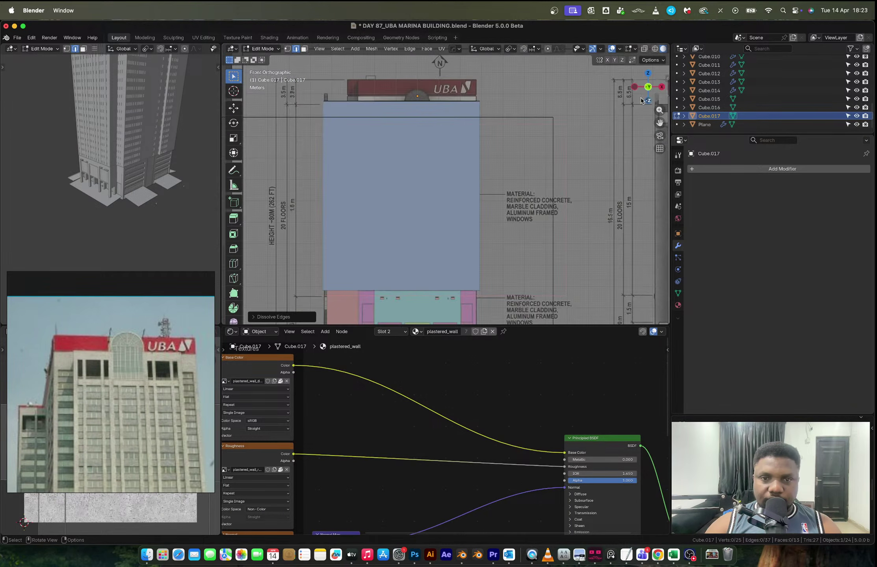
pyautogui.keyDown('shift'); pyautogui.moveTo(447, 113); pyautogui.dragTo(470, 158, button='middle'); pyautogui.keyUp('shift')
pyautogui.press('Tab')
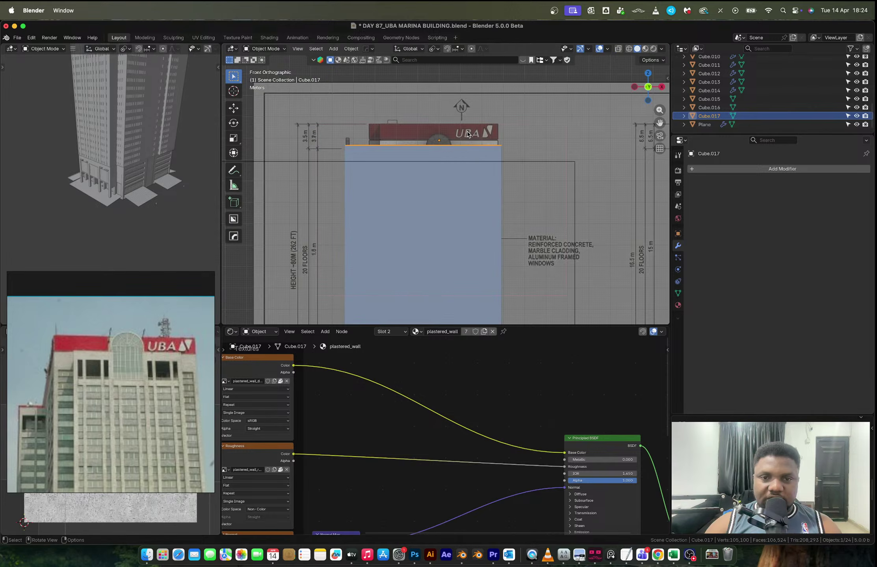
# - With X-ray display on, move the elevation reference image up 1.21 m along Z so its crown base meets the roof
pyautogui.click(468, 135)
pyautogui.hotkey('alt', 'z')
pyautogui.scroll(-3, 448, 194)
pyautogui.scroll(3, 435, 191)
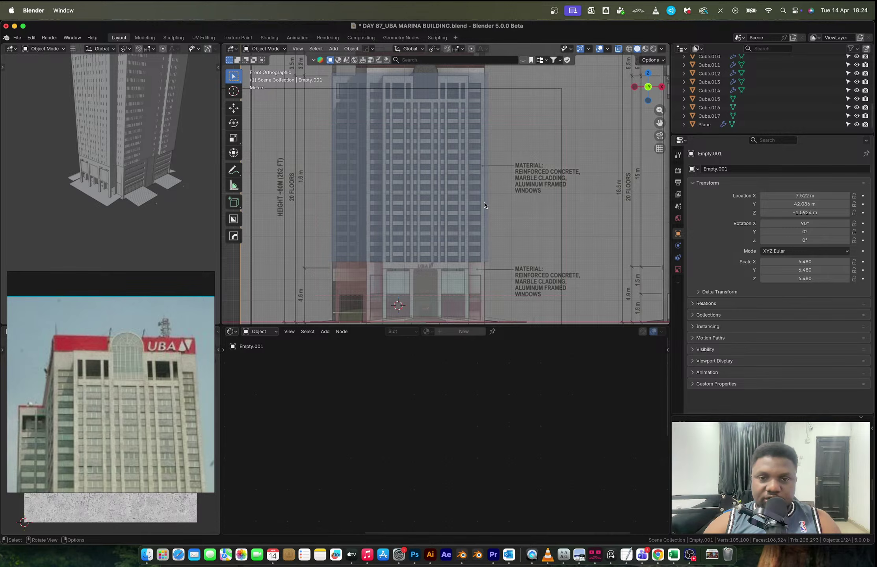
pyautogui.scroll(-3, 445, 164)
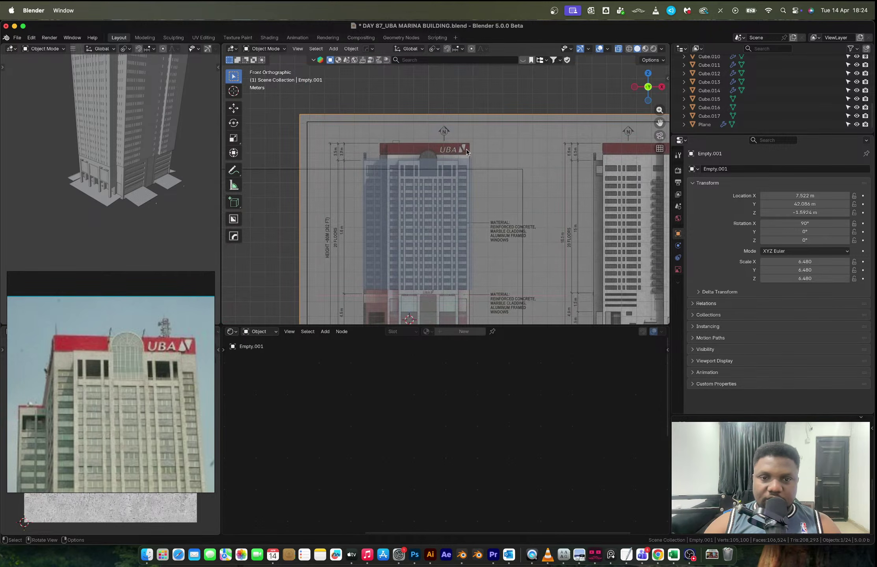
pyautogui.scroll(6, 450, 139)
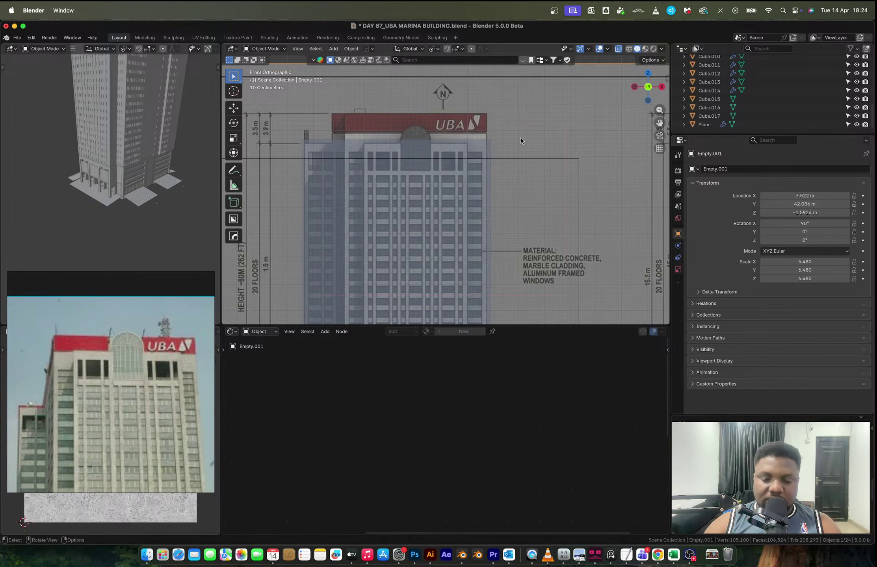
pyautogui.press('g')
pyautogui.press('z')
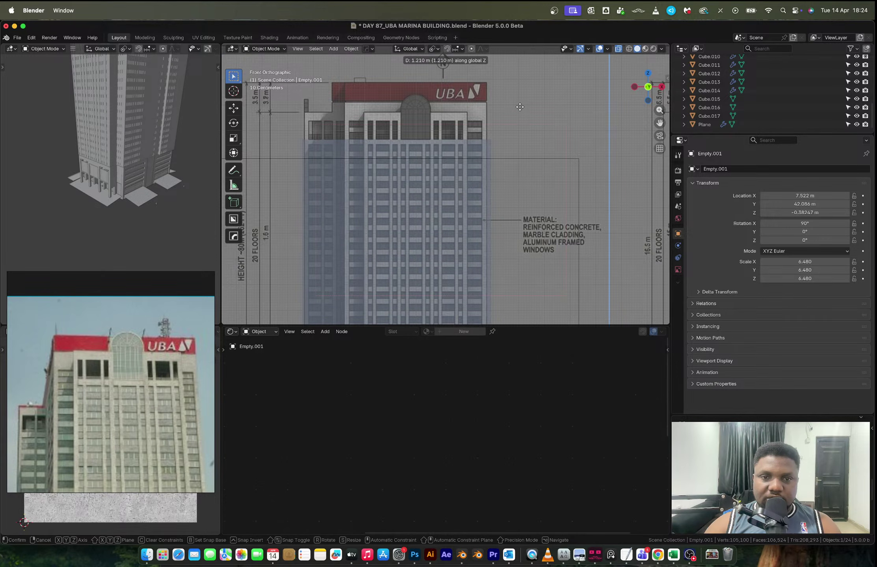
pyautogui.click(520, 107)
pyautogui.scroll(2, 412, 123)
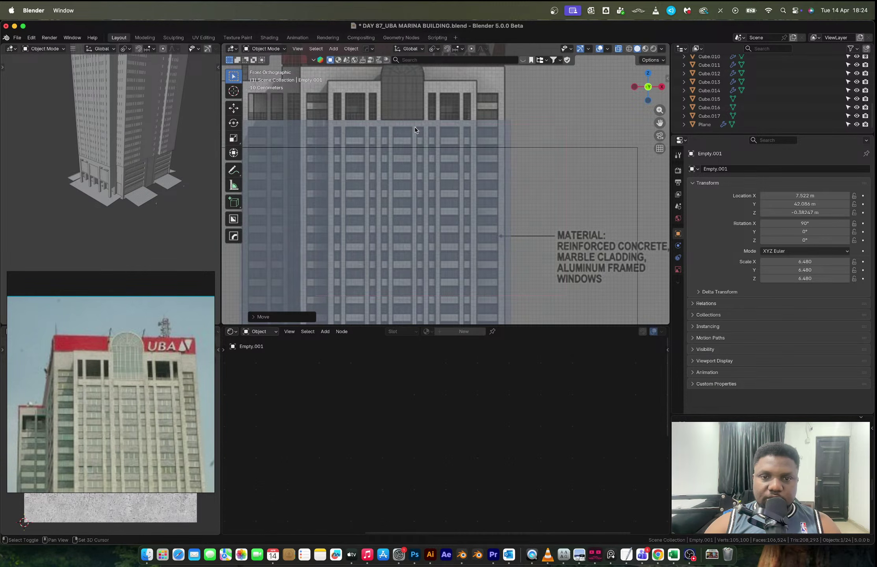
pyautogui.moveTo(415, 127); pyautogui.dragTo(422, 170, button='middle')
pyautogui.click(443, 166)
pyautogui.scroll(-3, 444, 166)
pyautogui.click(422, 171)
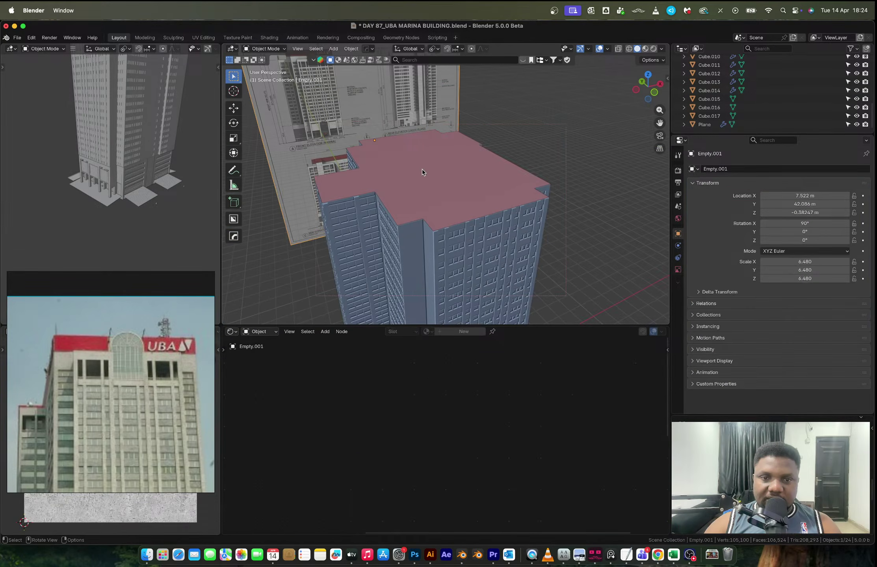
pyautogui.click(422, 169)
pyautogui.click(422, 170)
pyautogui.click(429, 174)
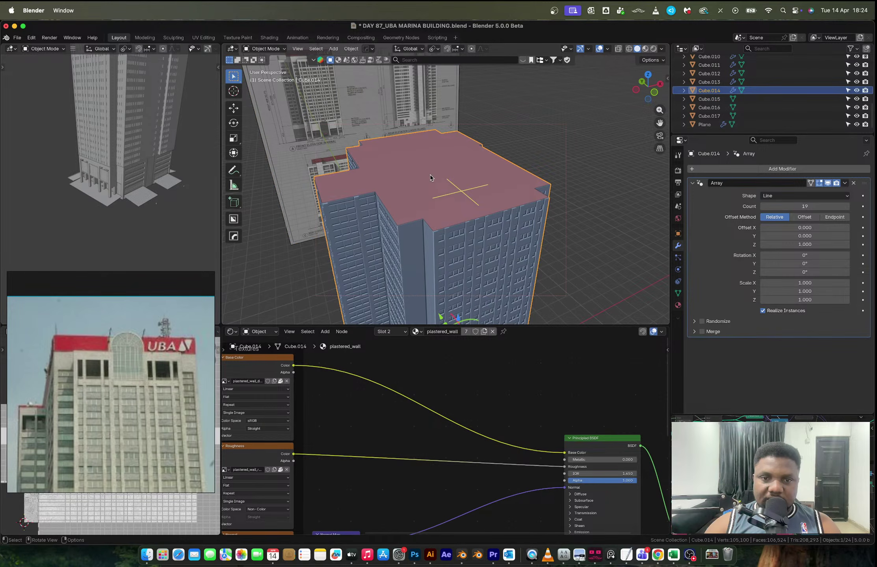
pyautogui.click(362, 147)
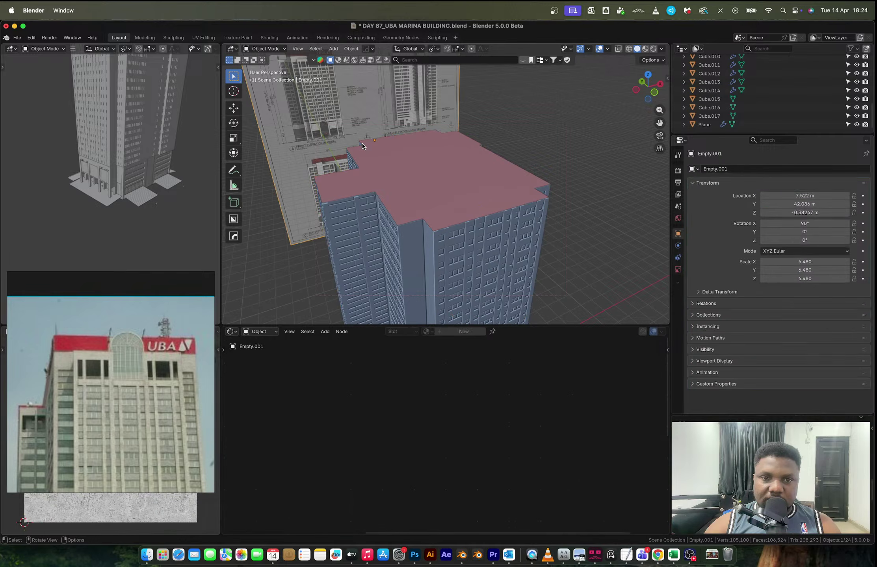
pyautogui.click(362, 146)
pyautogui.click(363, 146)
pyautogui.click(363, 146)
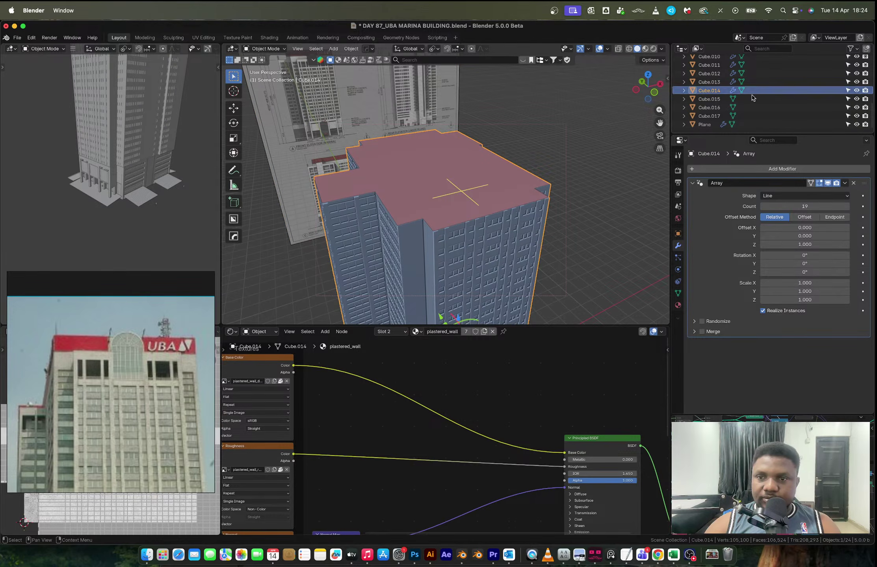
# - Select the roof slab Cube.017 and set its origin to its geometry
pyautogui.click(722, 117)
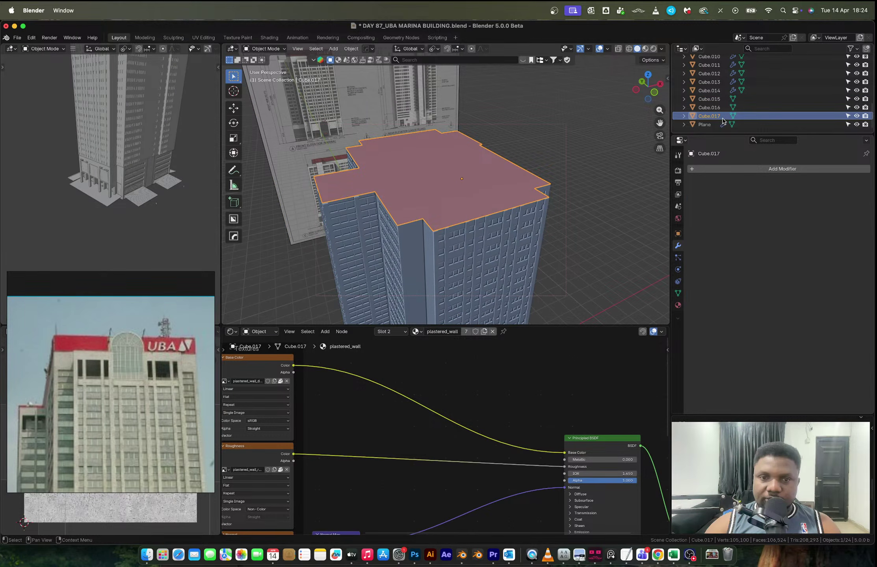
pyautogui.rightClick(414, 185)
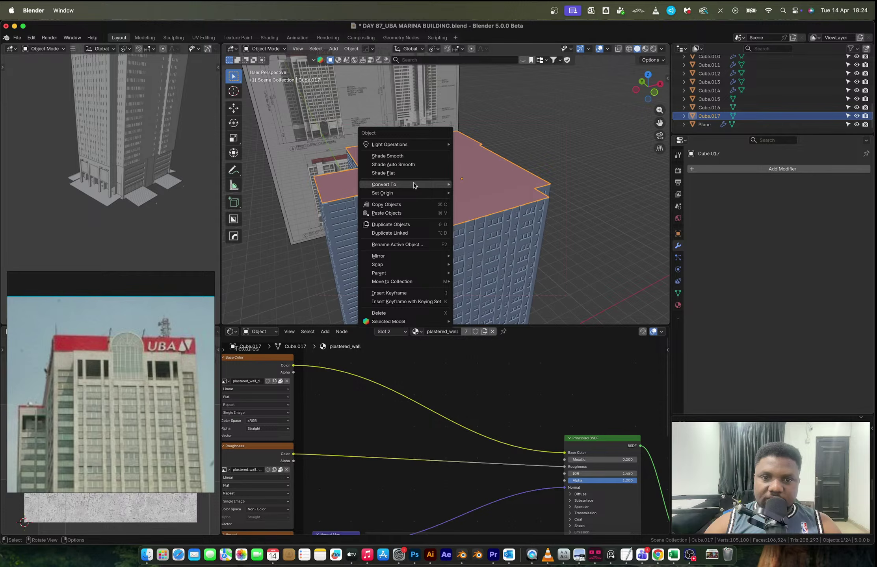
pyautogui.moveTo(416, 193)
pyautogui.click(474, 201)
# - Show the tower's crown area in the front orthographic view with X-ray display on
pyautogui.click(654, 93)
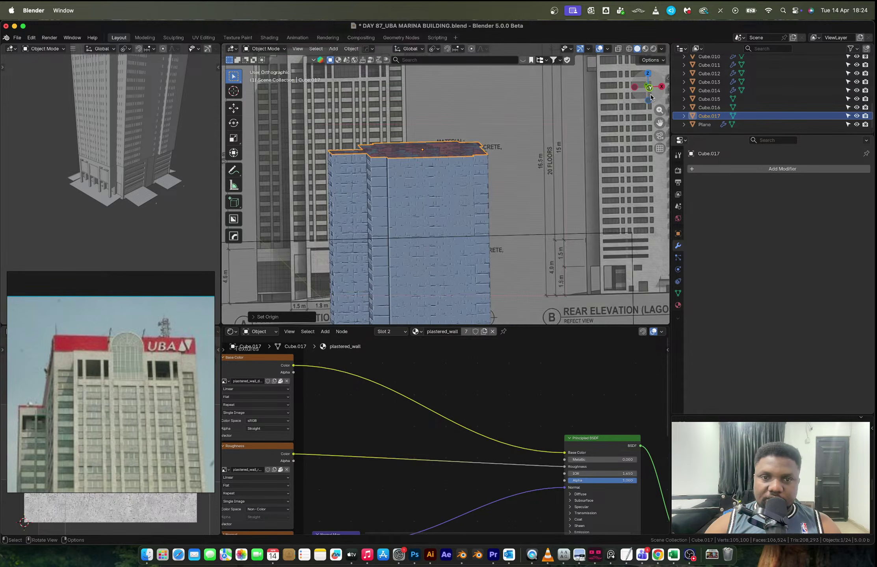
pyautogui.keyDown('ctrl'); pyautogui.moveTo(431, 147); pyautogui.dragTo(420, 247, button='middle'); pyautogui.keyUp('ctrl')
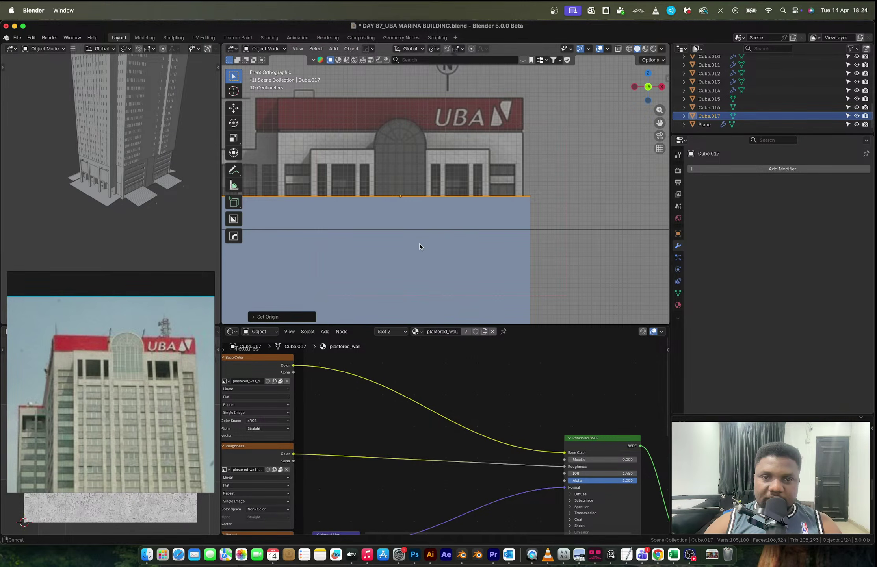
pyautogui.hotkey('alt', 'z')
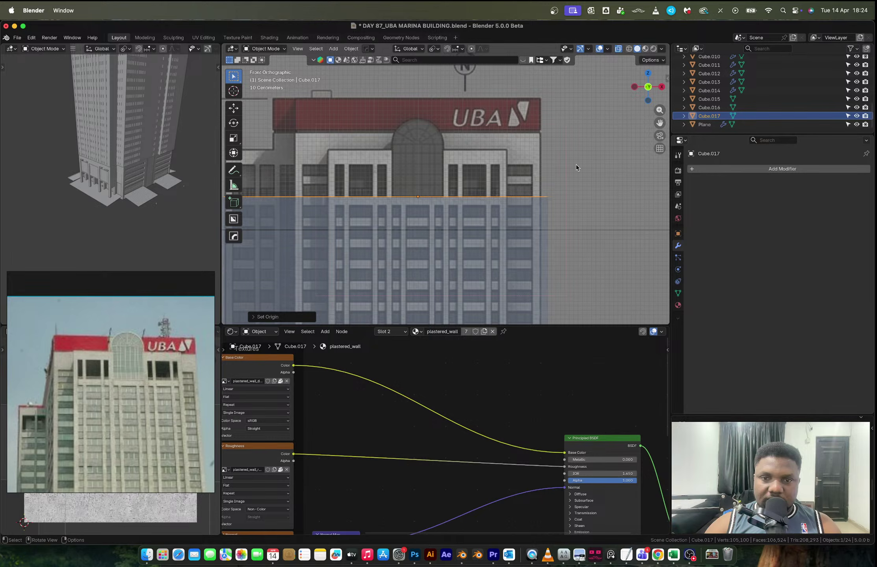
# - Move the elevation reference image up about 0.11 m along Z so the window sills sit just above the roof line
pyautogui.click(520, 158)
pyautogui.press('g')
pyautogui.press('z')
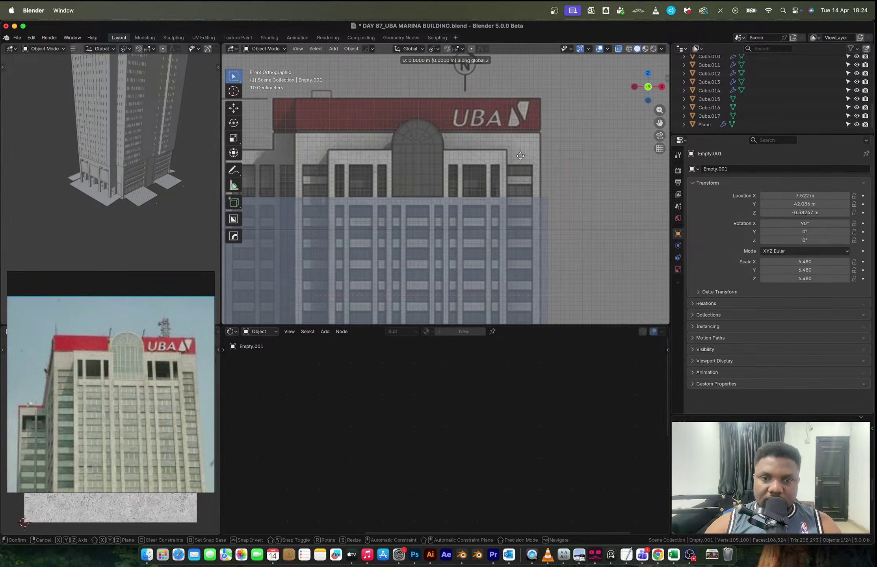
pyautogui.click(520, 152)
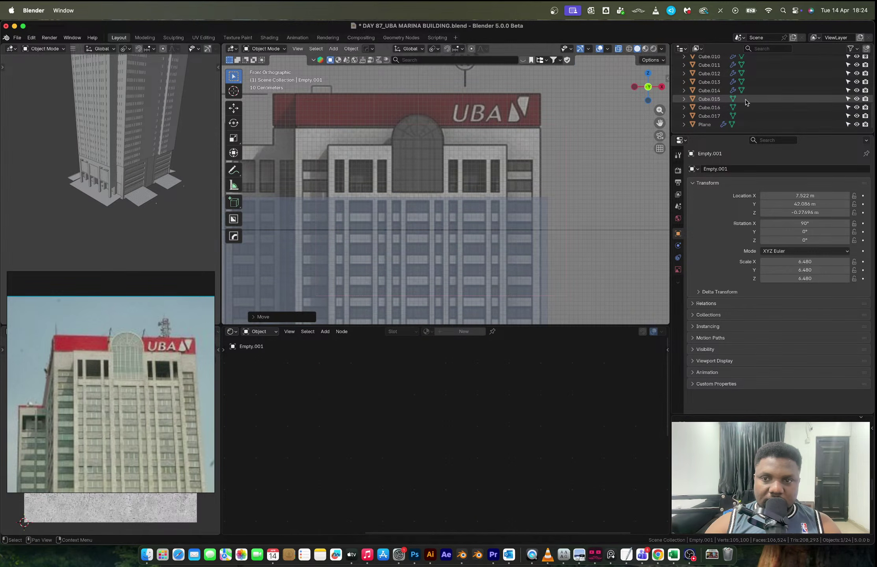
# - Extrude the whole roof slab Cube.017 up along Z to the top of the crown's lower tier in the reference
pyautogui.click(696, 116)
pyautogui.press('Tab')
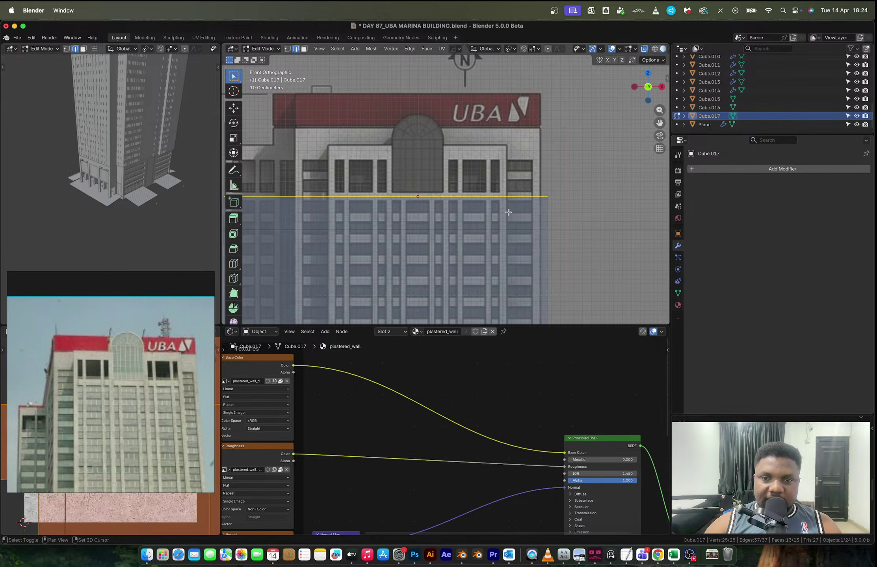
pyautogui.keyDown('shift'); pyautogui.moveTo(507, 214); pyautogui.dragTo(565, 231, button='middle'); pyautogui.keyUp('shift')
pyautogui.press('e')
pyautogui.press('z')
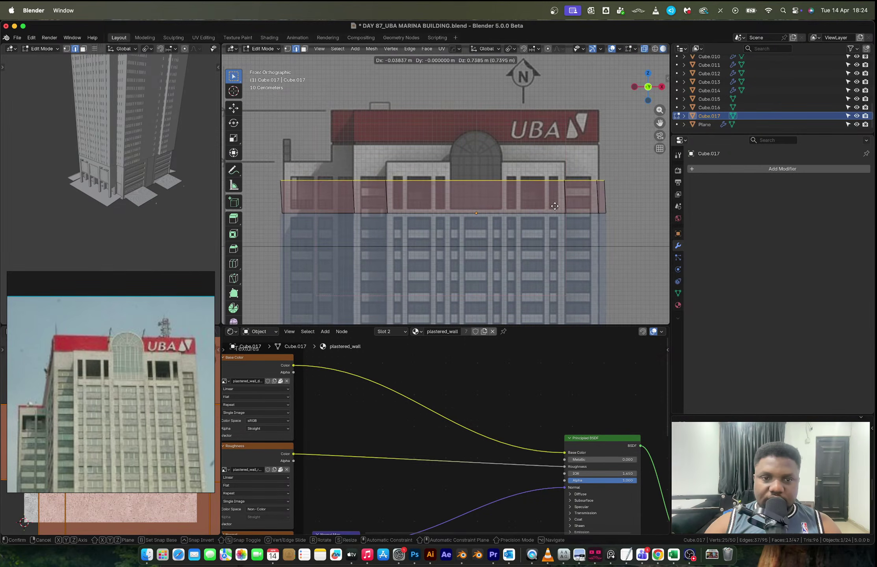
pyautogui.press('z')
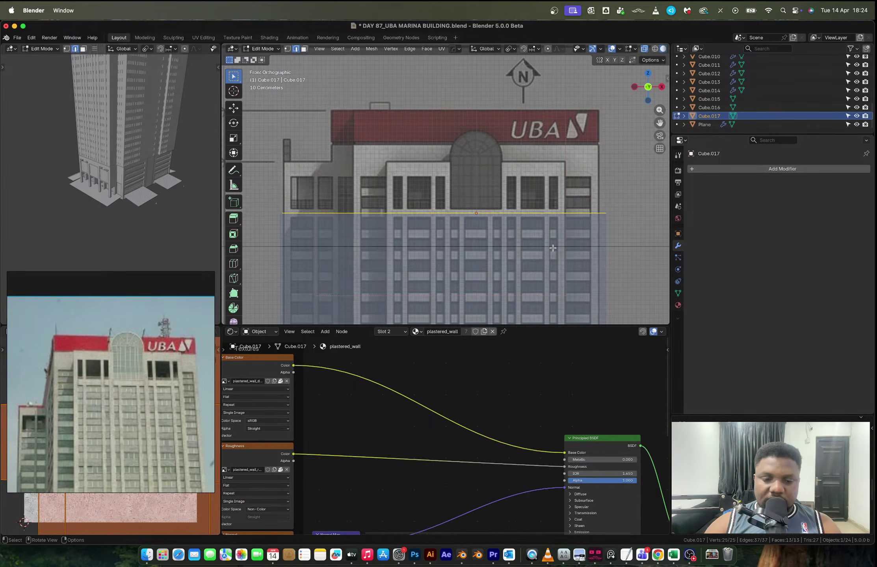
pyautogui.click(554, 197)
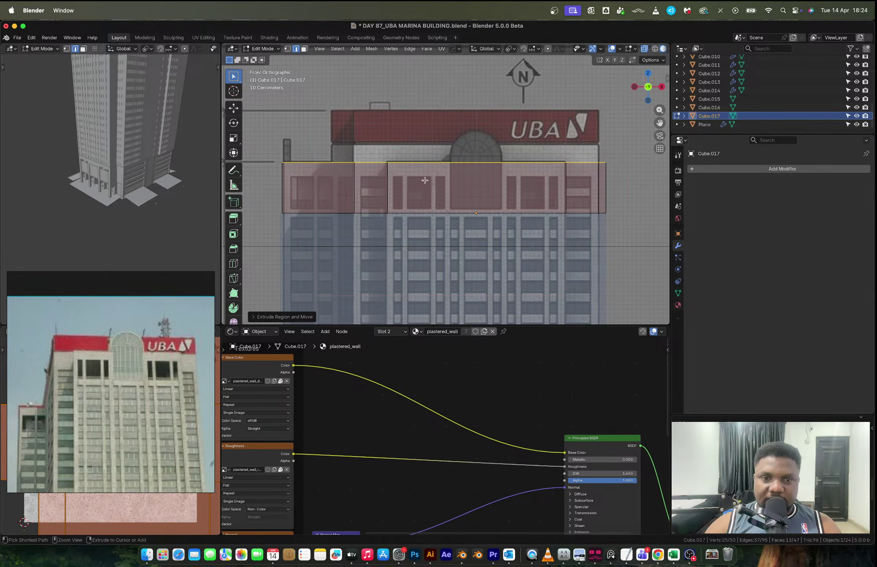
# - Add a vertical edge loop at the red band's left end and extrude the top faces beyond it up about 0.40 m
pyautogui.hotkey('ctrl', 'r')
pyautogui.click(346, 169)
pyautogui.press('3')
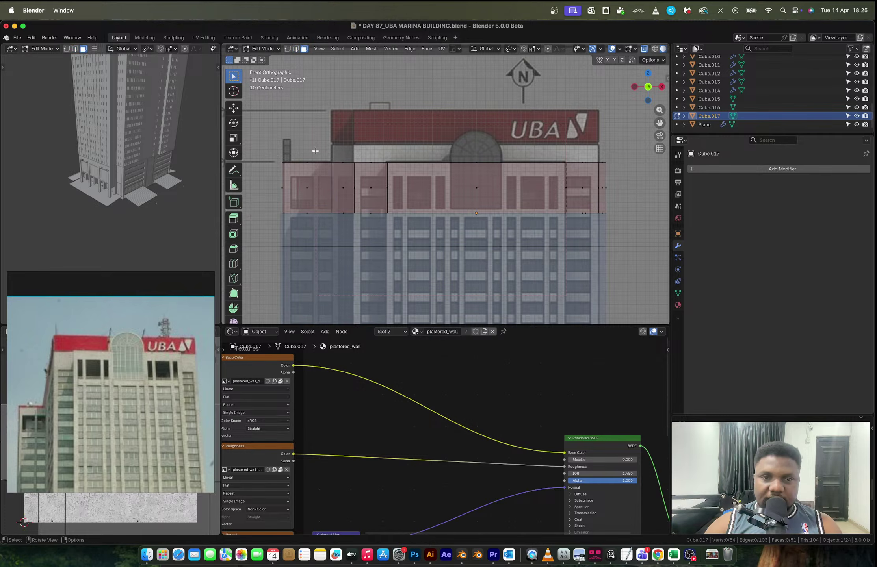
pyautogui.moveTo(318, 151); pyautogui.dragTo(596, 169)
pyautogui.press('e')
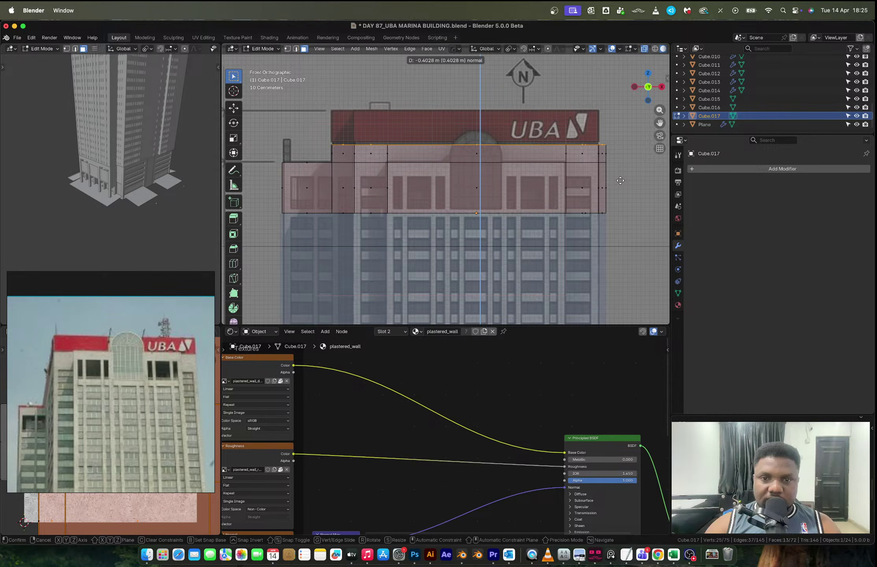
pyautogui.click(620, 180)
# - Extrude the same top faces another 0.74 m or so along Z to reach the top of the red UBA band
pyautogui.press('e')
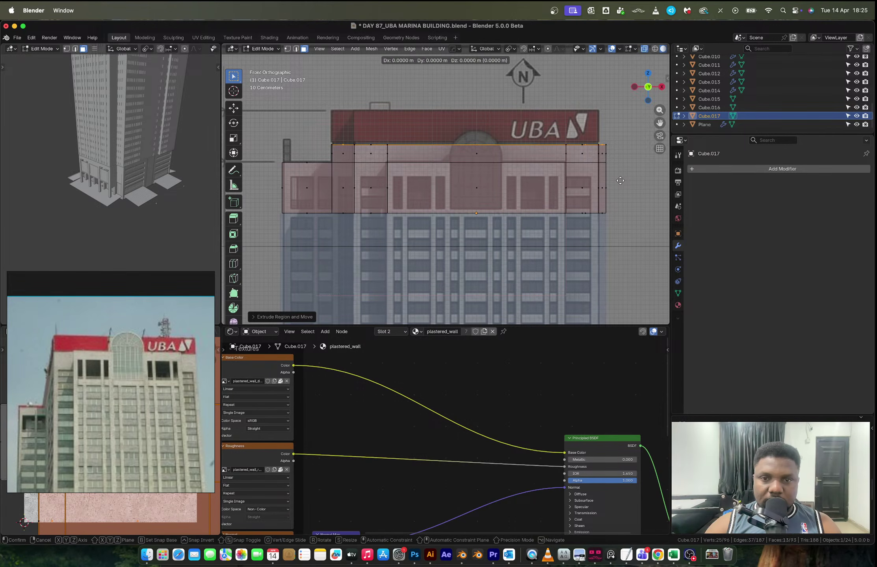
pyautogui.press('z')
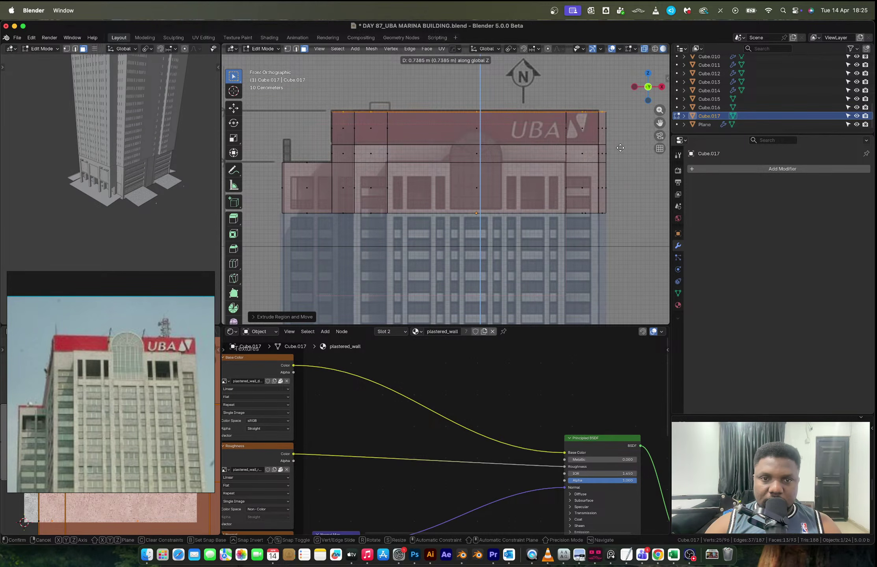
pyautogui.click(620, 147)
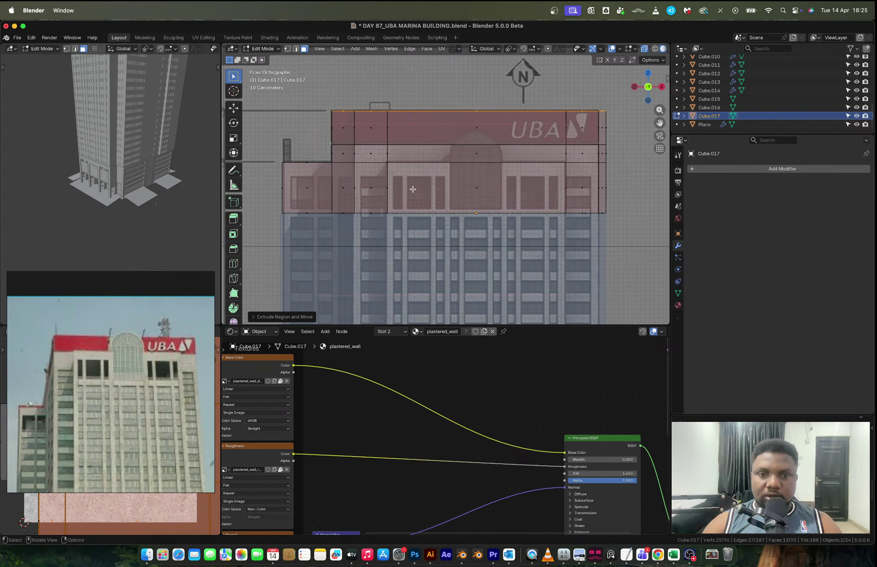
# - Add vertical edge loops along both sides of the outer narrow window in the left window group
pyautogui.hotkey('ctrl', 'r')
pyautogui.click(400, 166)
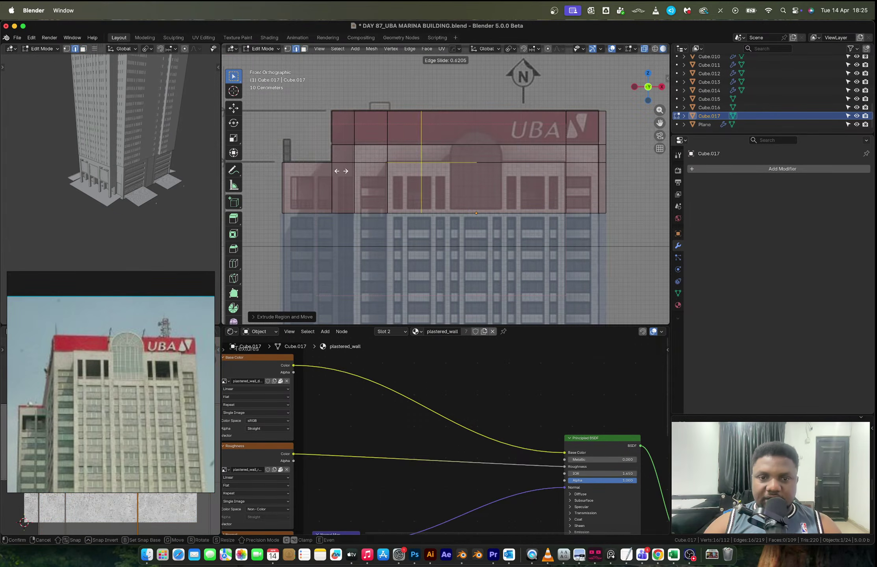
pyautogui.click(321, 173)
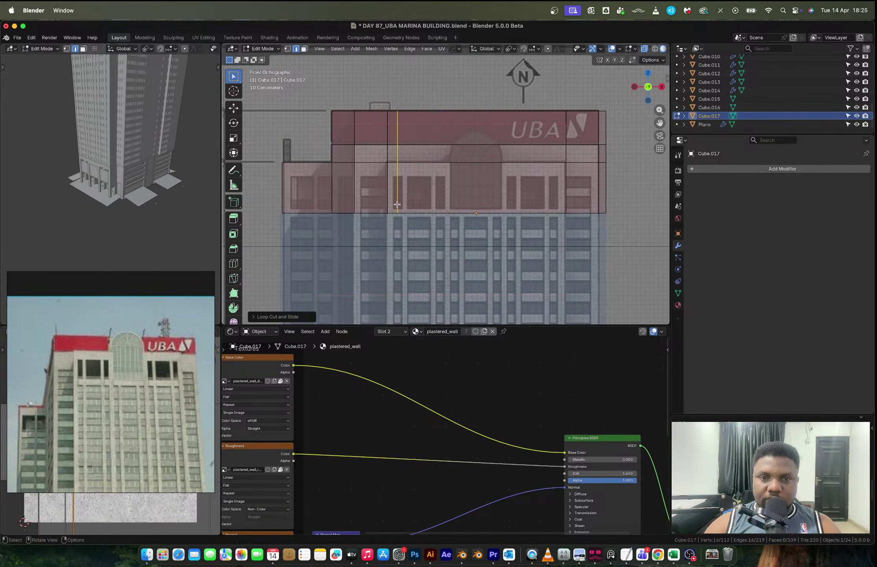
pyautogui.scroll(3, 392, 205)
pyautogui.keyDown('shift'); pyautogui.moveTo(393, 204); pyautogui.dragTo(393, 204, button='middle'); pyautogui.keyUp('shift')
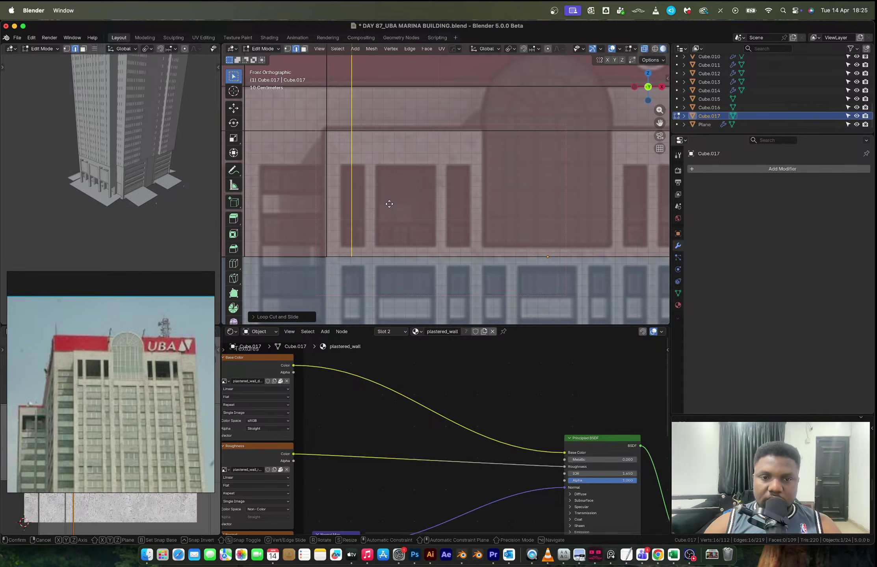
pyautogui.press('g')
pyautogui.press('g')
pyautogui.click(301, 213)
pyautogui.hotkey('ctrl', 'r')
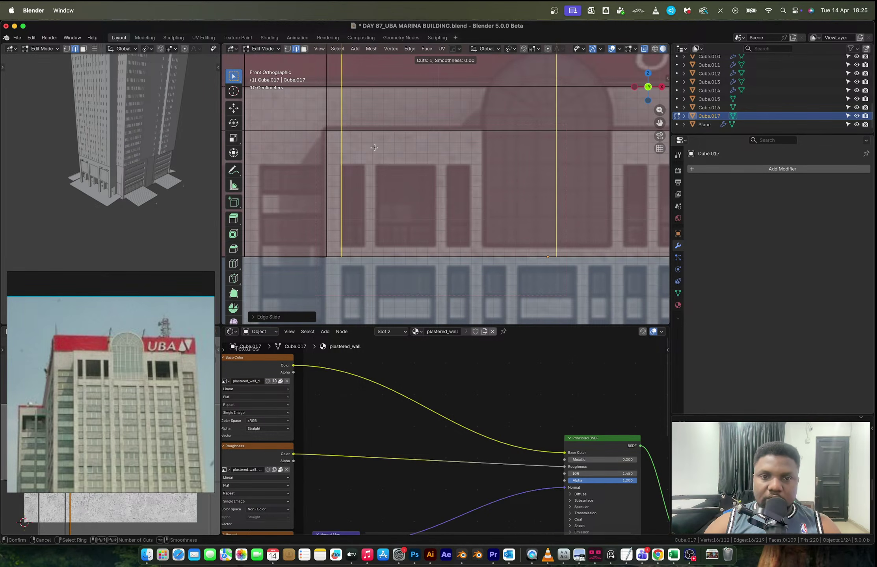
pyautogui.click(372, 147)
pyautogui.click(629, 173)
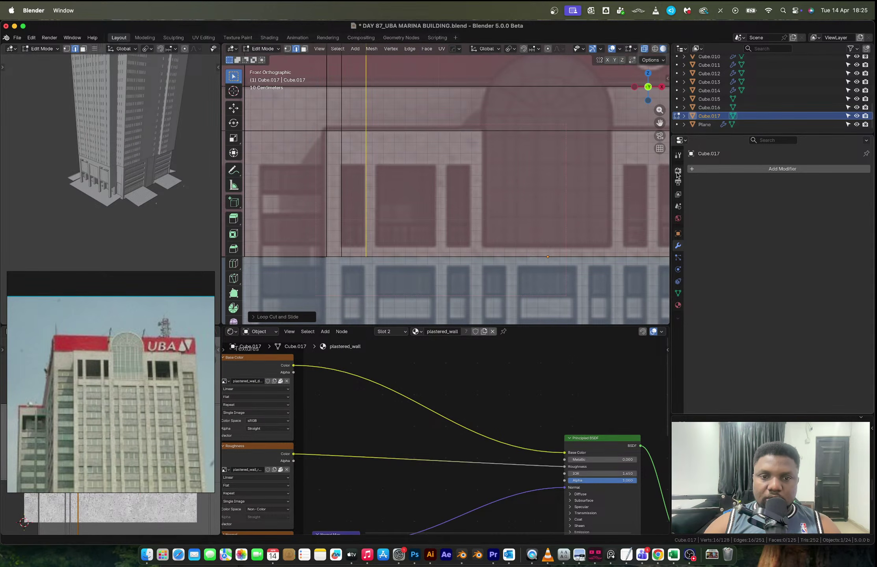
# - Add vertical edge loops along both sides of the wide middle window left of the arch
pyautogui.hotkey('ctrl', 'r')
pyautogui.click(429, 132)
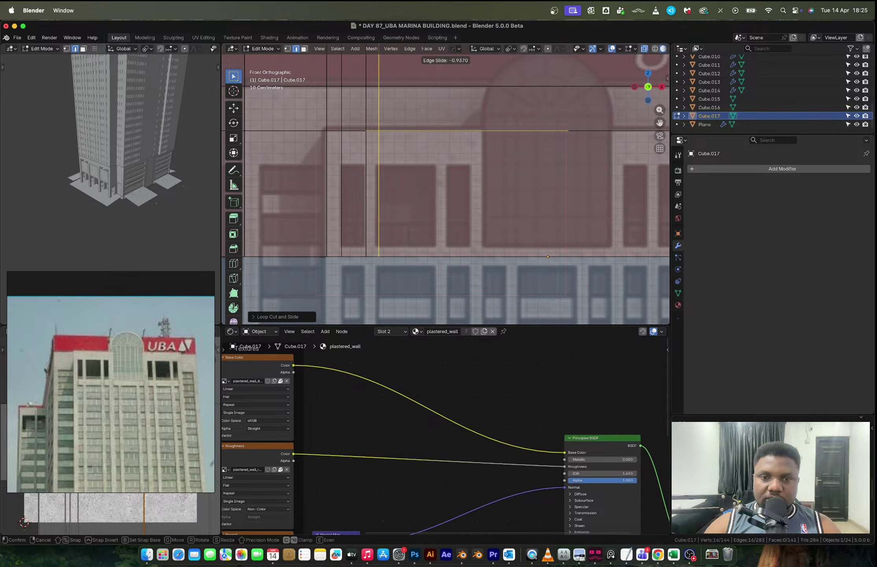
pyautogui.click(244, 155)
pyautogui.hotkey('ctrl', 'r')
pyautogui.click(397, 133)
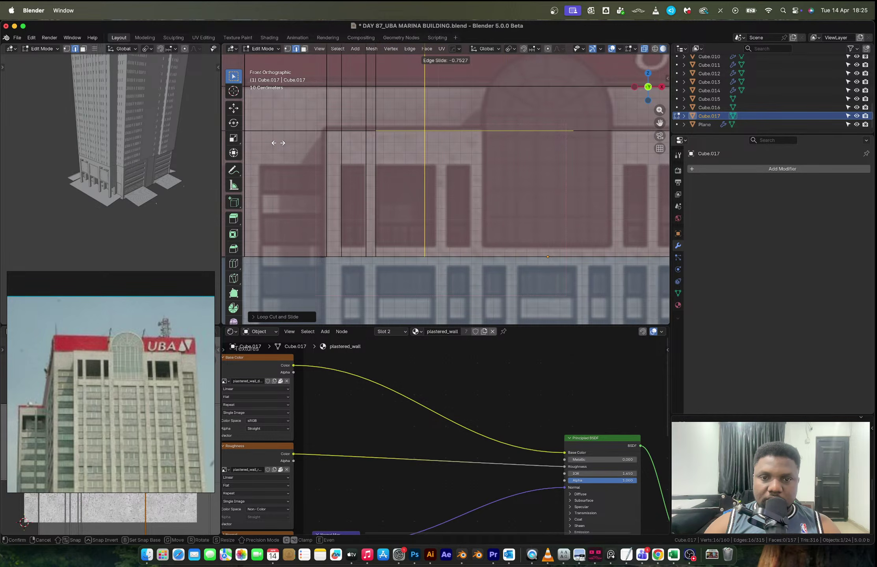
pyautogui.click(319, 143)
# - Add vertical edge loops along both sides of the narrow window directly left of the arch
pyautogui.hotkey('ctrl', 'r')
pyautogui.click(436, 135)
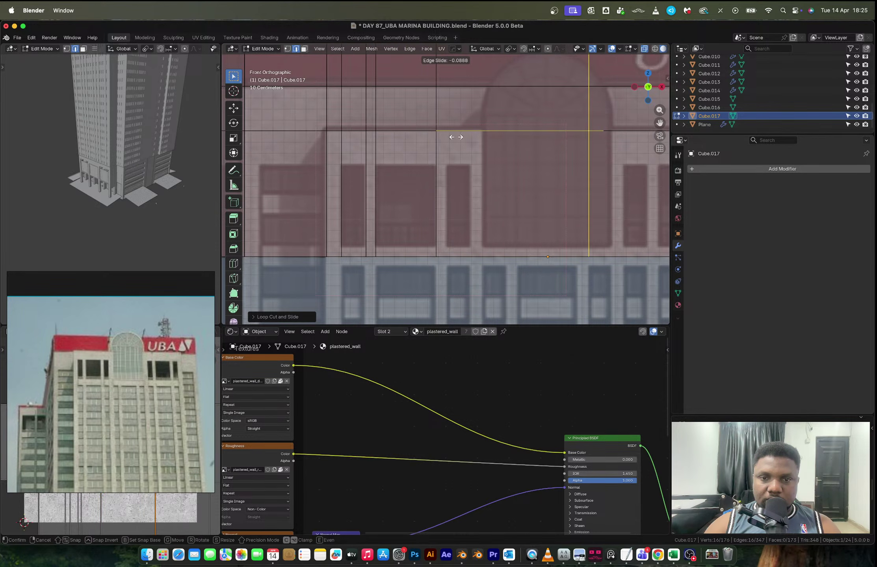
pyautogui.click(338, 148)
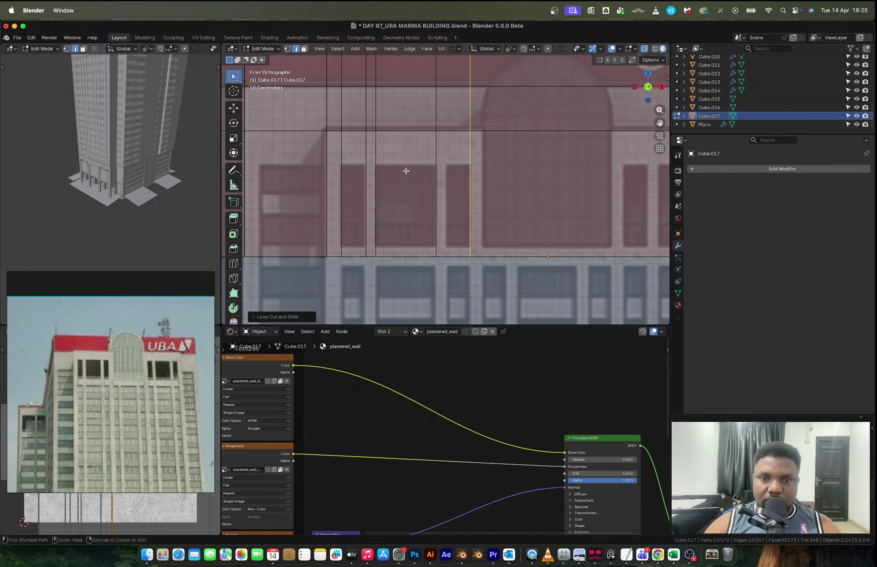
pyautogui.hotkey('ctrl', 'r')
pyautogui.click(453, 130)
pyautogui.click(534, 155)
# - Add vertical edge loops along both sides of the narrow window directly right of the arch
pyautogui.keyDown('shift'); pyautogui.moveTo(533, 155); pyautogui.dragTo(393, 169, button='middle'); pyautogui.keyUp('shift')
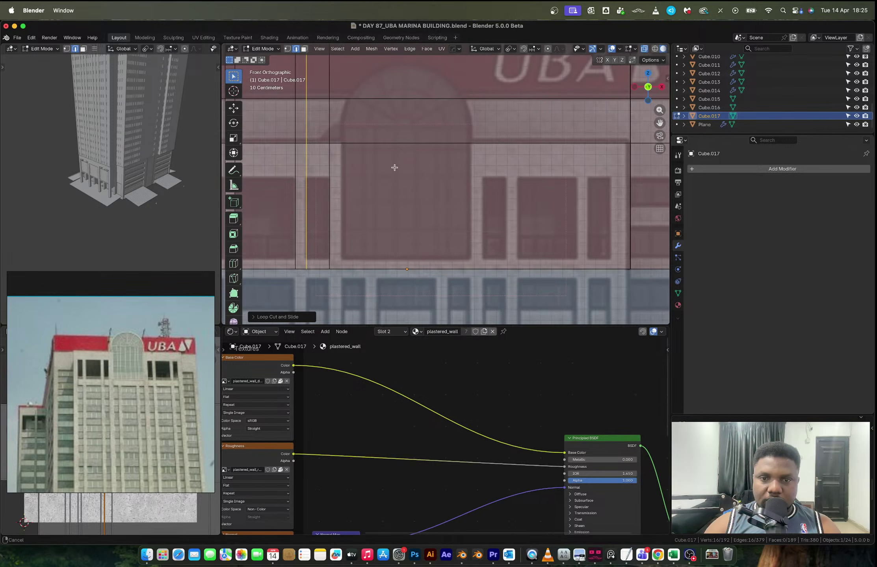
pyautogui.hotkey('ctrl', 'r')
pyautogui.click(506, 155)
pyautogui.click(512, 150)
pyautogui.hotkey('ctrl', 'r')
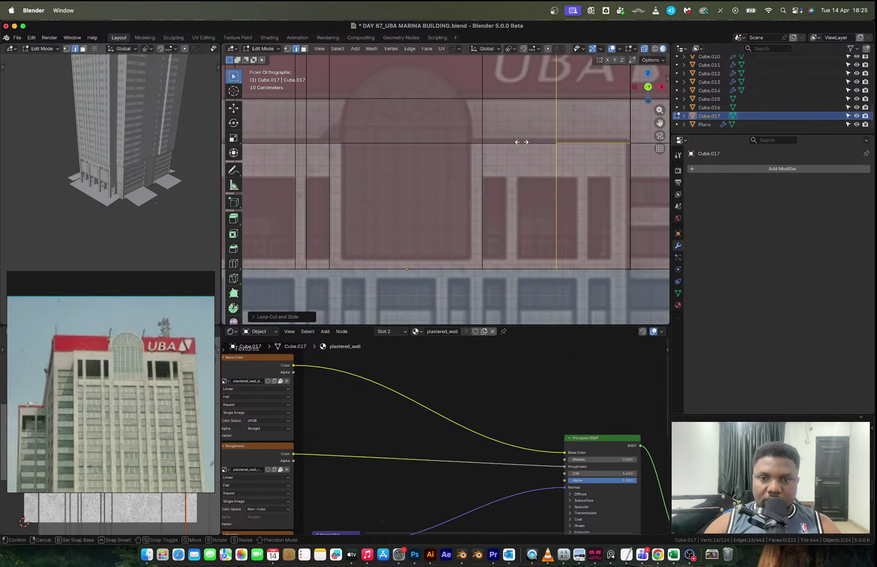
pyautogui.click(519, 143)
pyautogui.click(470, 147)
# - Add vertical edge loops along both sides of the wide middle window right of the arch
pyautogui.hotkey('ctrl', 'r')
pyautogui.click(537, 147)
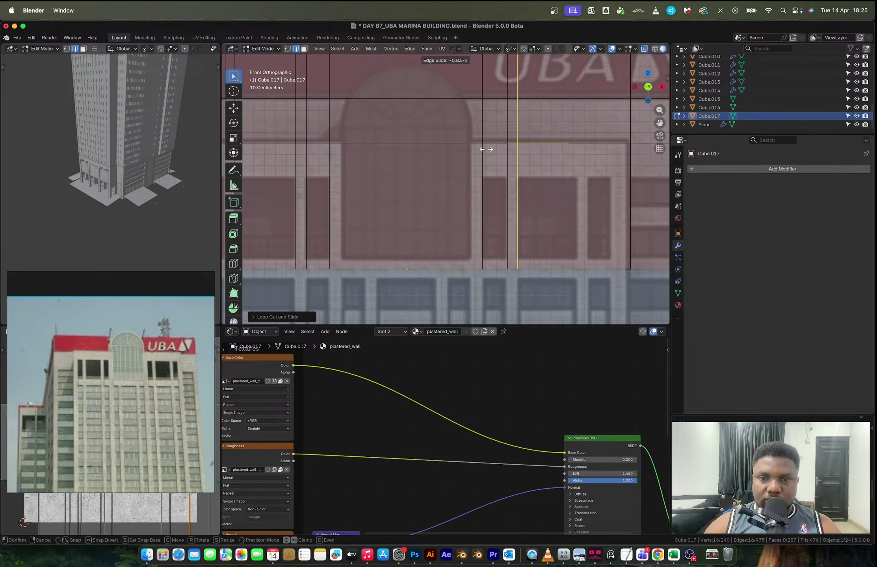
pyautogui.click(486, 150)
pyautogui.hotkey('ctrl', 'r')
pyautogui.click(549, 145)
pyautogui.click(552, 145)
# - Add vertical edge loops along both sides of the outer narrow window in the right window group
pyautogui.hotkey('ctrl', 'r')
pyautogui.click(597, 146)
pyautogui.click(582, 146)
pyautogui.hotkey('ctrl', 'r')
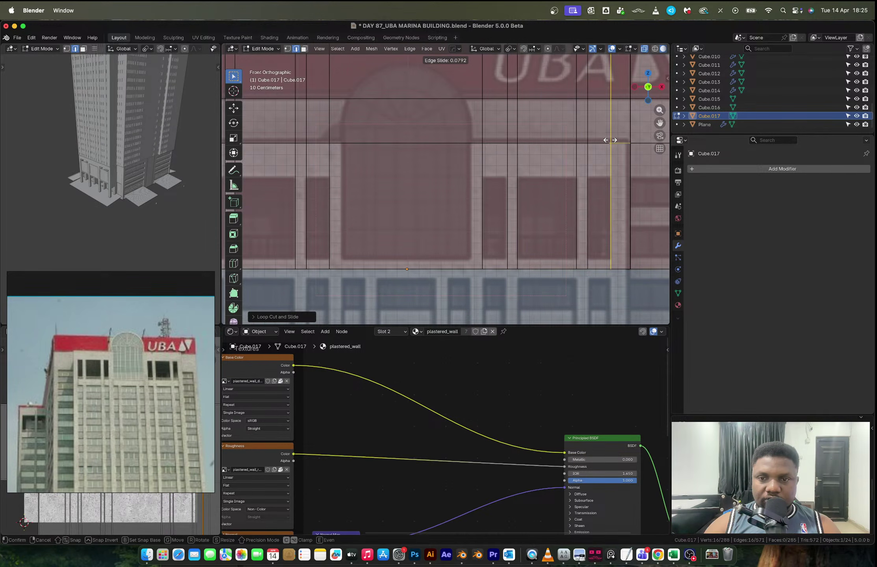
# - Add horizontal edge loops around the crown at the top and bottom edges of the reference windows
pyautogui.click(610, 169)
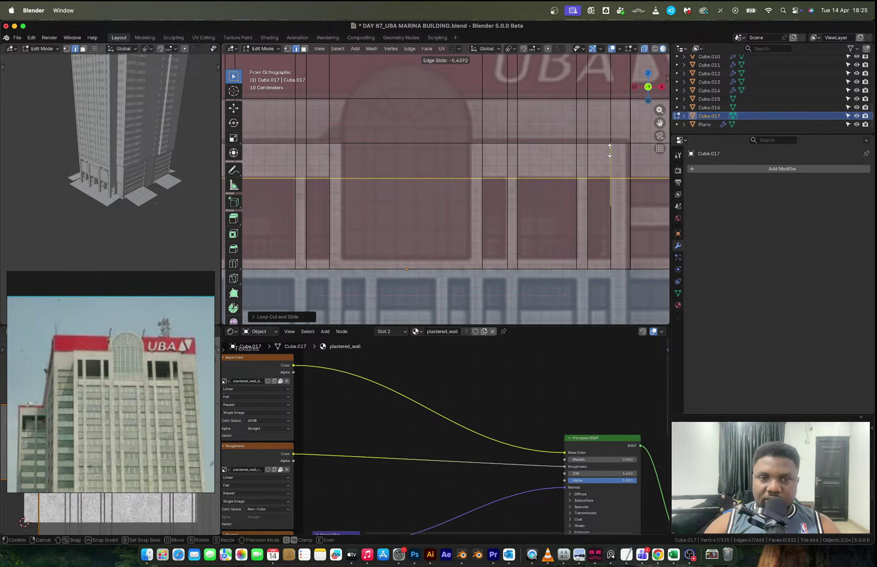
pyautogui.click(610, 150)
pyautogui.scroll(-2, 578, 180)
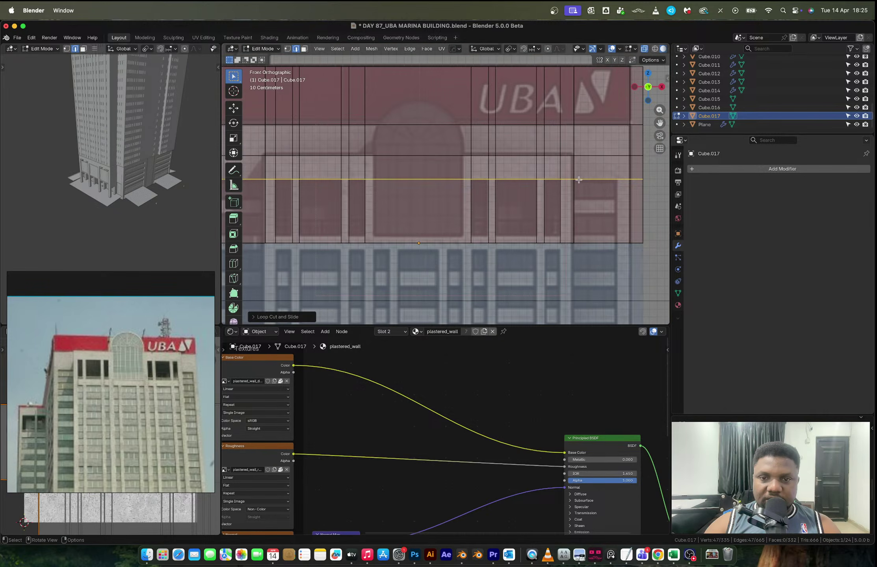
pyautogui.press('3')
pyautogui.click(550, 206)
pyautogui.hotkey('alt', 'z')
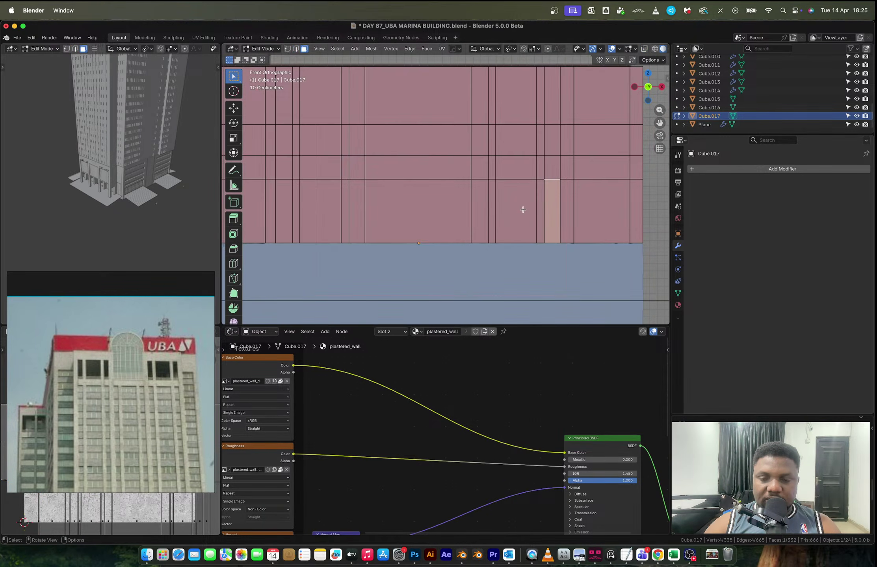
pyautogui.hotkey('alt', 'z')
pyautogui.hotkey('ctrl', 'r')
pyautogui.click(539, 210)
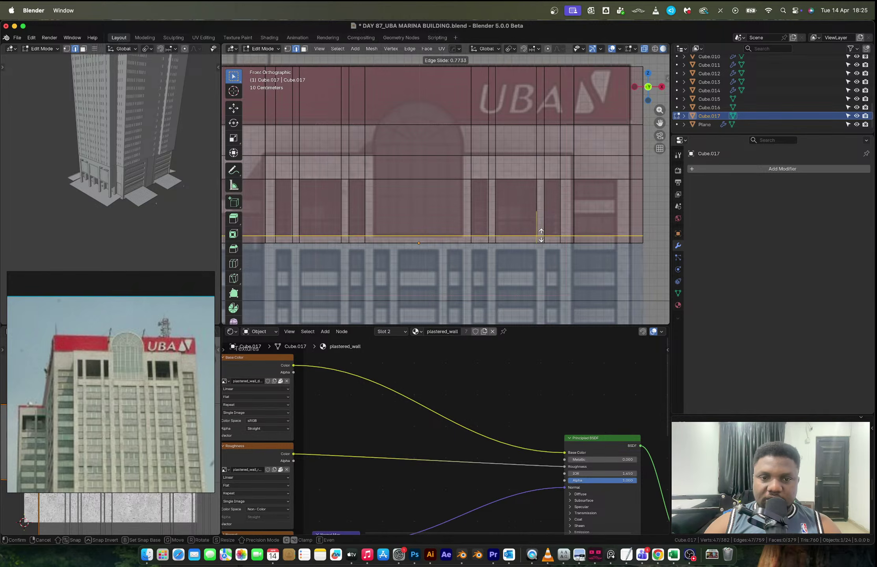
pyautogui.click(541, 236)
# - Select the six front window faces on both sides of the arch and extrude them outward about 0.025 m
pyautogui.press('3')
pyautogui.hotkey('alt', 'z')
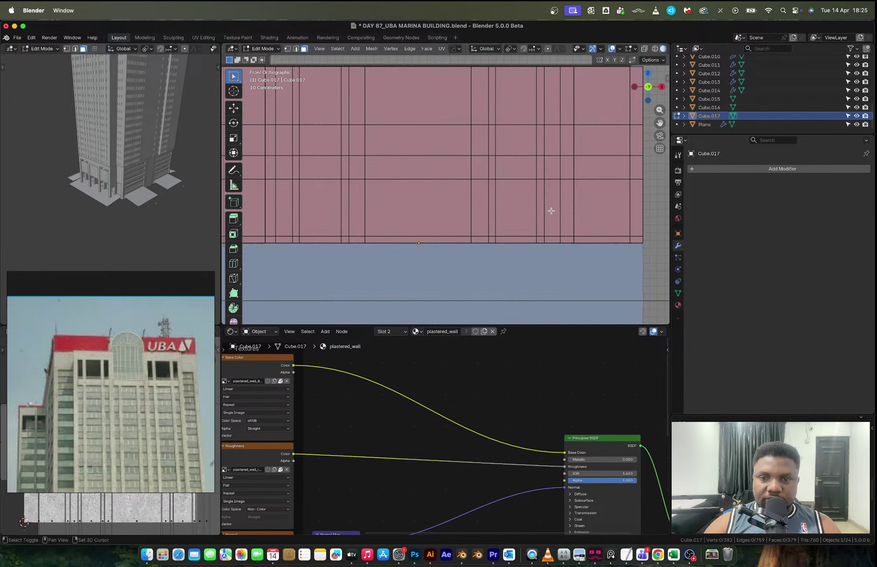
pyautogui.click(551, 213)
pyautogui.keyDown('shift'); pyautogui.click(515, 211); pyautogui.keyUp('shift')
pyautogui.keyDown('shift'); pyautogui.click(478, 208); pyautogui.keyUp('shift')
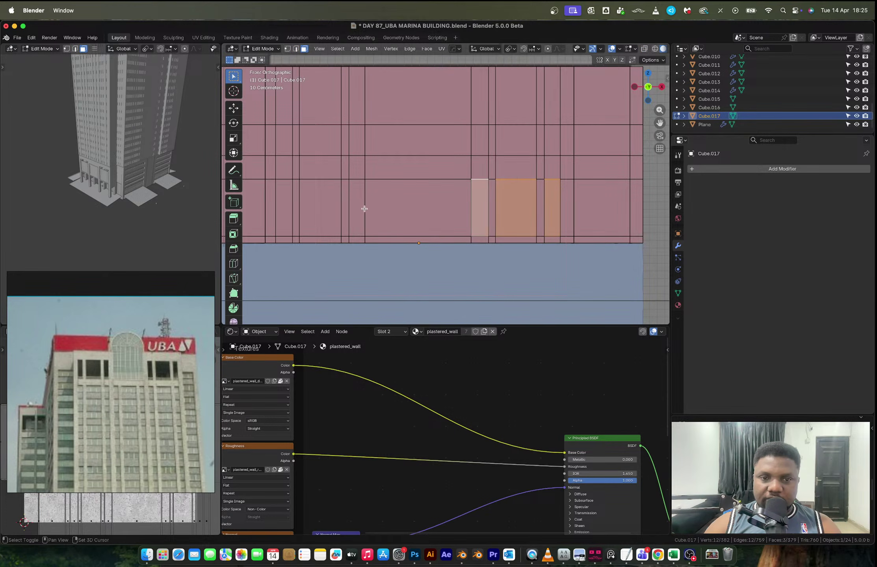
pyautogui.keyDown('shift'); pyautogui.click(356, 208); pyautogui.keyUp('shift')
pyautogui.keyDown('shift'); pyautogui.click(320, 208); pyautogui.keyUp('shift')
pyautogui.keyDown('shift'); pyautogui.click(284, 208); pyautogui.keyUp('shift')
pyautogui.hotkey('alt', 'z')
pyautogui.moveTo(387, 197); pyautogui.dragTo(457, 206, button='middle')
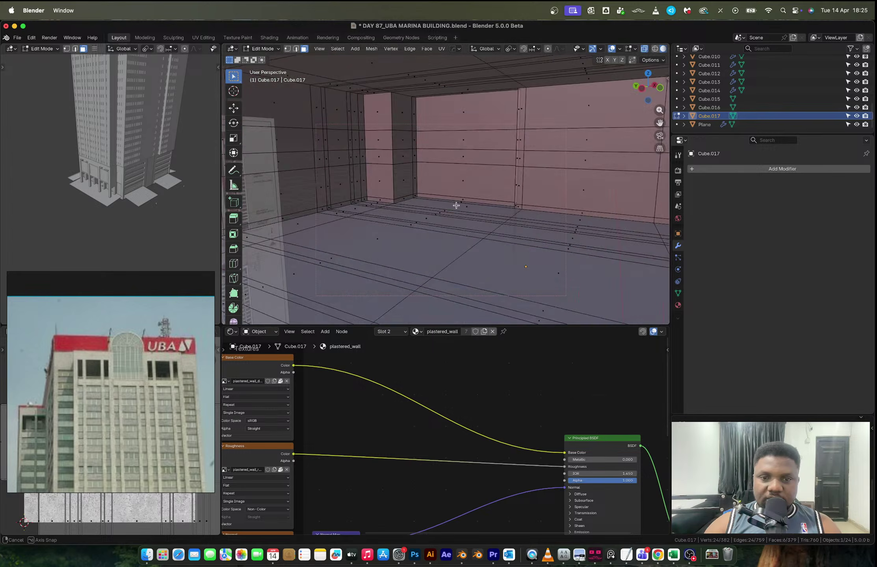
pyautogui.scroll(-10, 457, 206)
pyautogui.scroll(4, 458, 206)
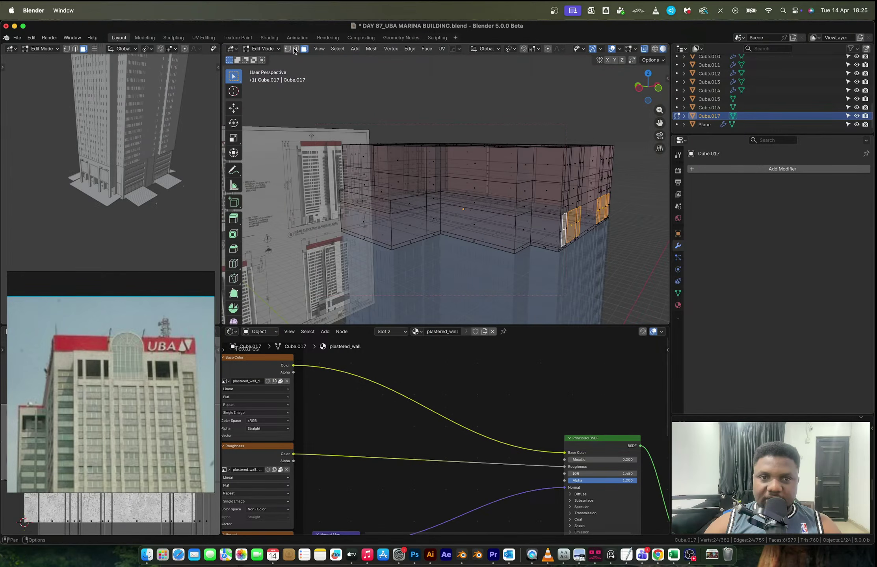
pyautogui.click(320, 49)
pyautogui.click(321, 89)
pyautogui.moveTo(479, 183); pyautogui.dragTo(435, 188, button='middle')
pyautogui.hotkey('alt', 'z')
pyautogui.press('e')
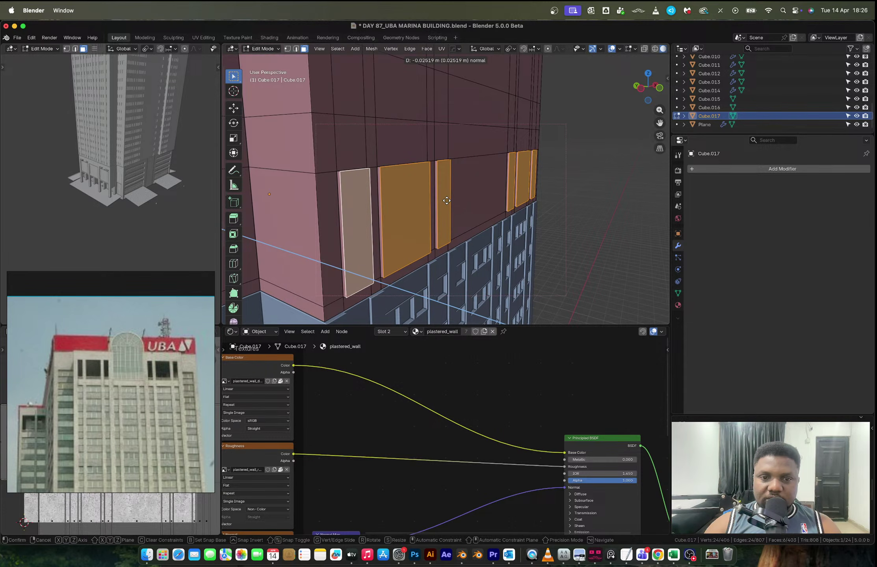
pyautogui.click(446, 201)
# - Apply the crown's scale and inset the six extruded window faces about 0.023 m
pyautogui.rightClick(447, 204)
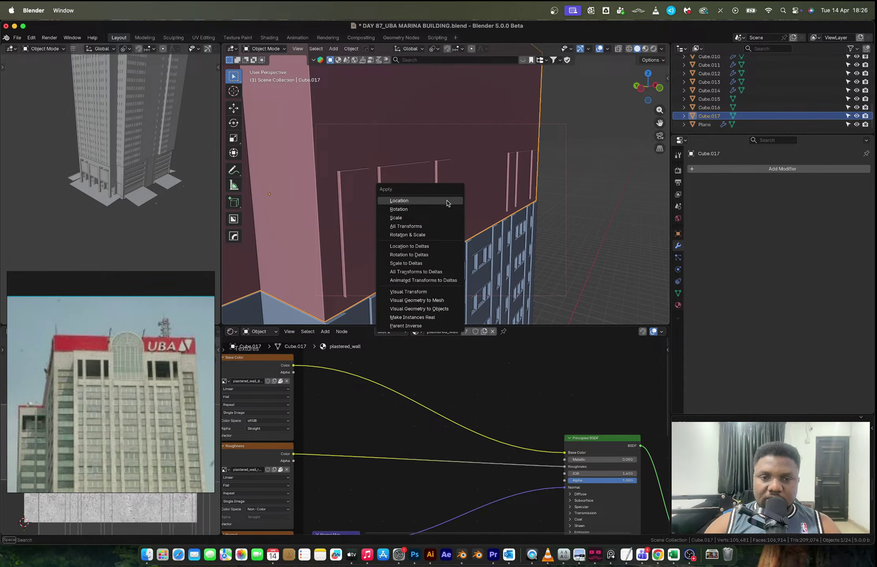
pyautogui.click(428, 214)
pyautogui.press('i')
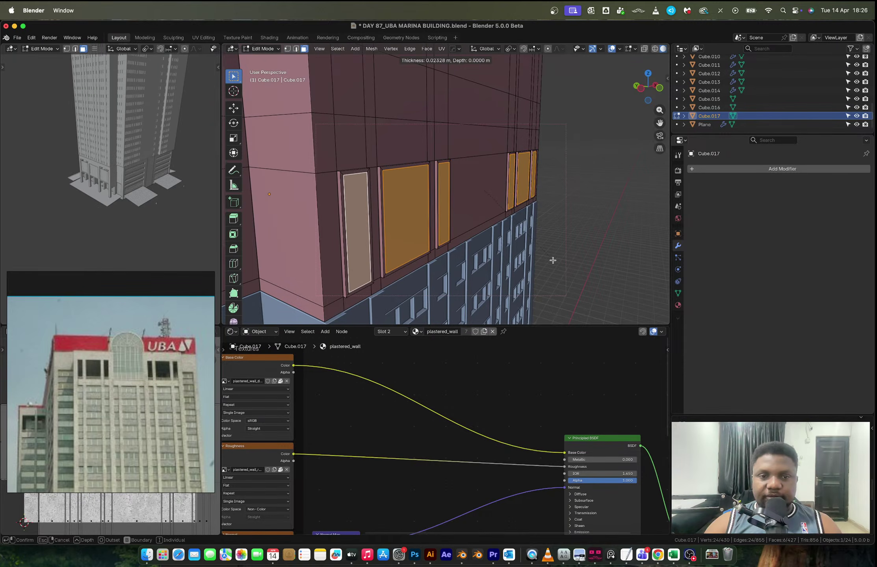
pyautogui.click(559, 261)
pyautogui.scroll(5, 372, 193)
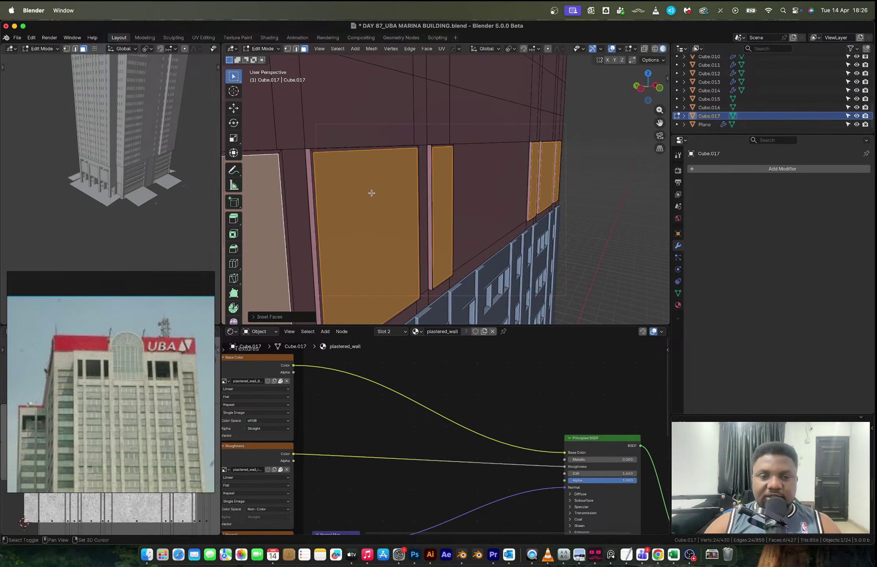
# - Try to recess the inset window faces about 0.005 m, and undo the recess, the inset and the outward extrusion
pyautogui.press('e')
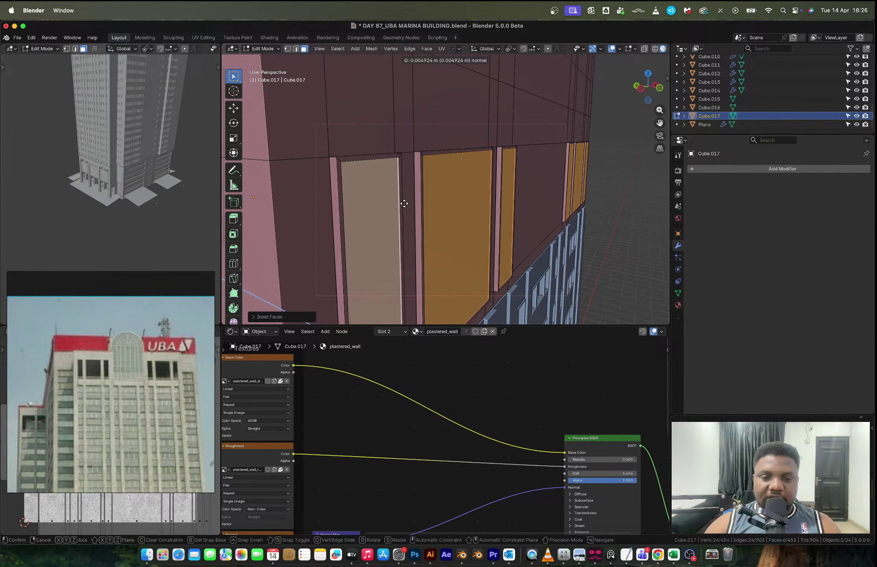
pyautogui.click(404, 204)
pyautogui.moveTo(447, 189); pyautogui.dragTo(366, 172, button='middle')
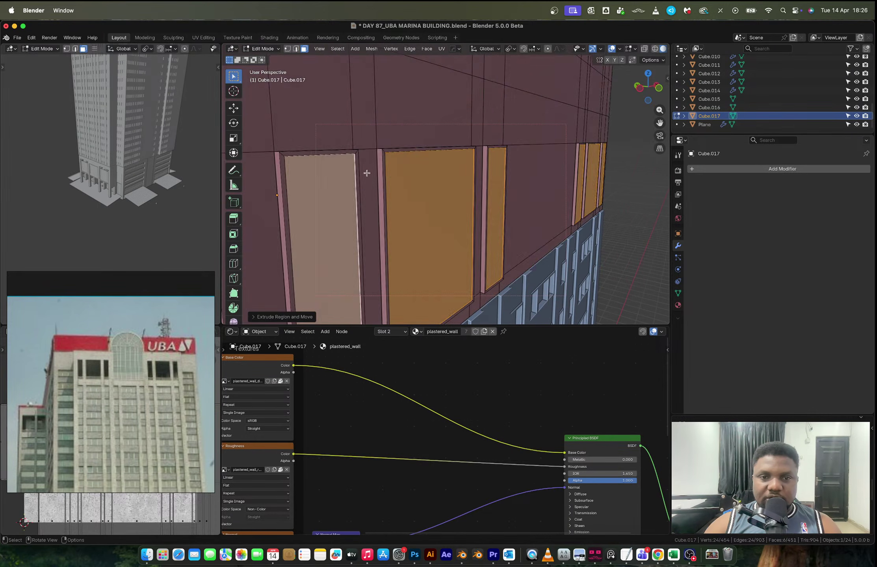
pyautogui.press('Tab')
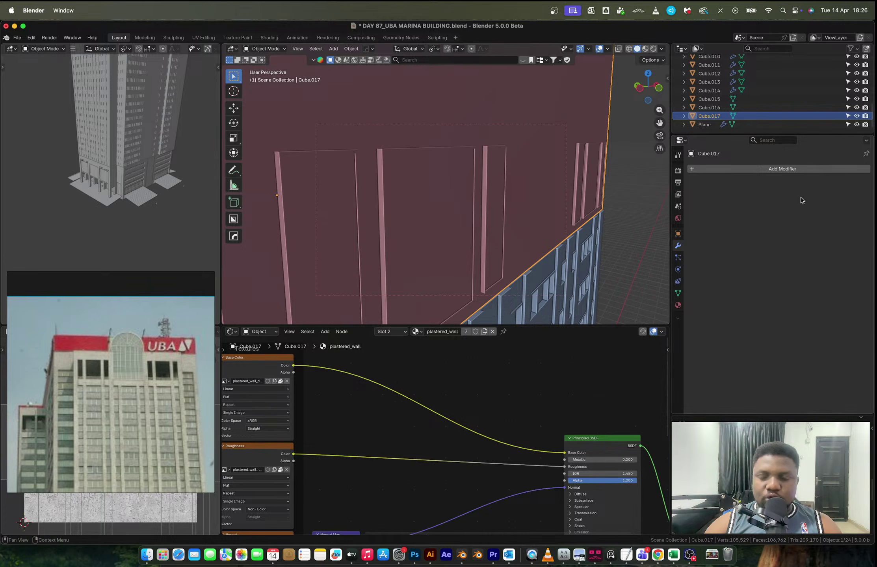
pyautogui.press('Tab')
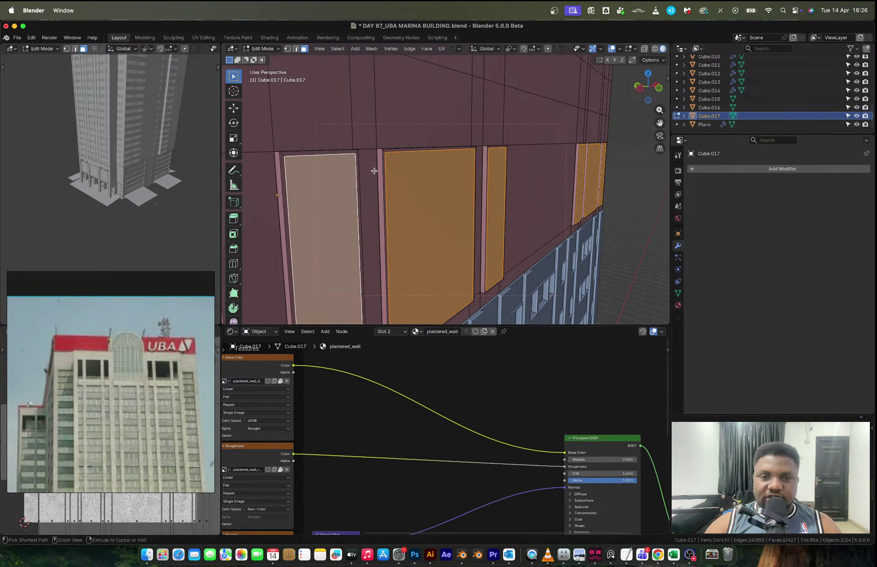
pyautogui.press('Tab')
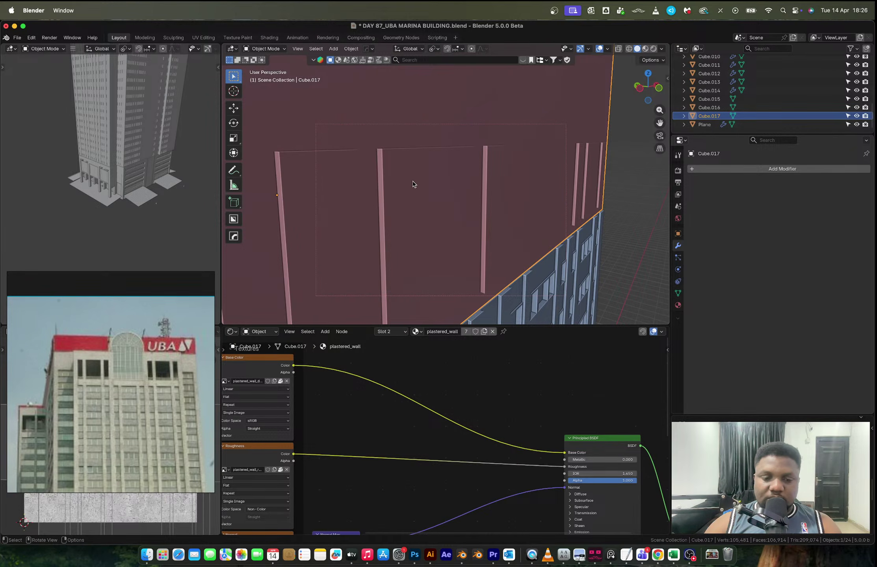
# - Extrude the six front window faces slightly outward again and inset them about 0.012 m
pyautogui.press('Tab')
pyautogui.press('e')
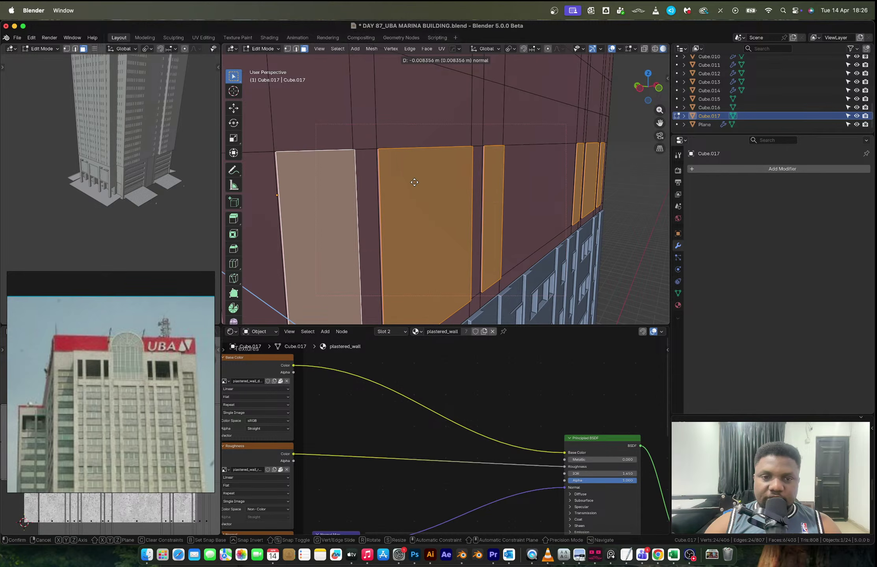
pyautogui.click(416, 182)
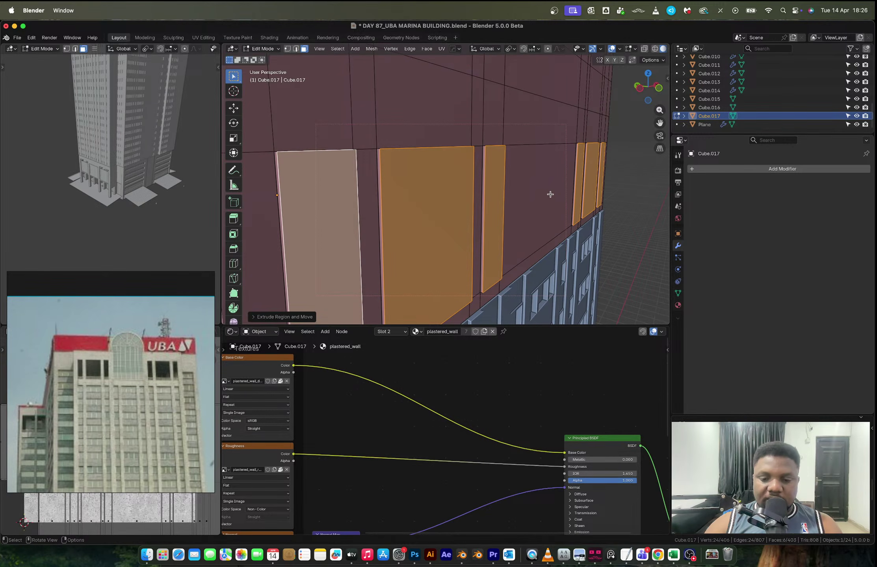
pyautogui.press('i')
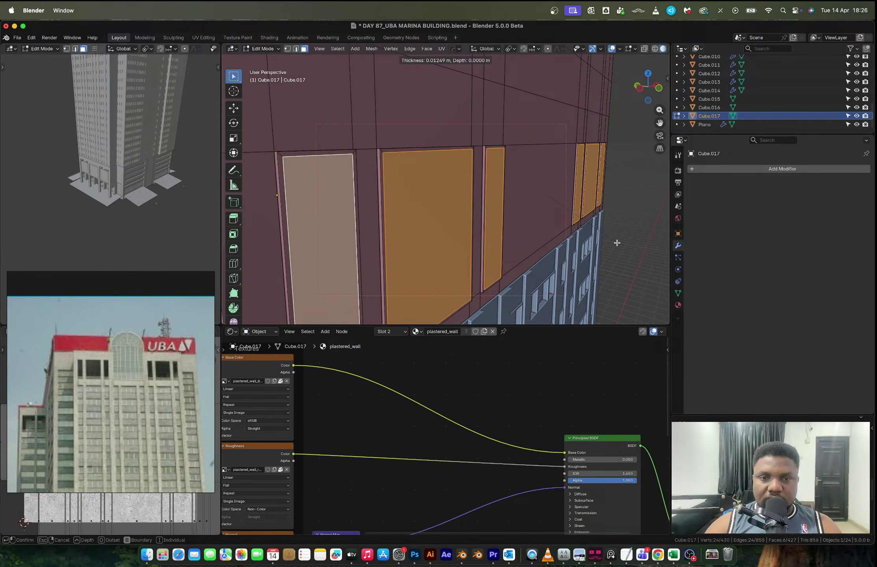
pyautogui.click(498, 192)
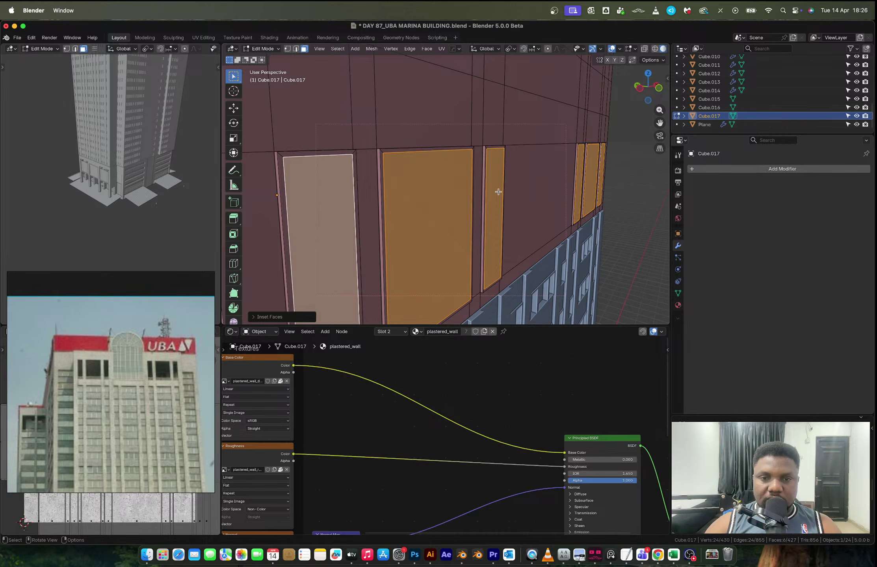
# - Extrude the six inset window faces slightly inward to recess the panes within their frames
pyautogui.press('e')
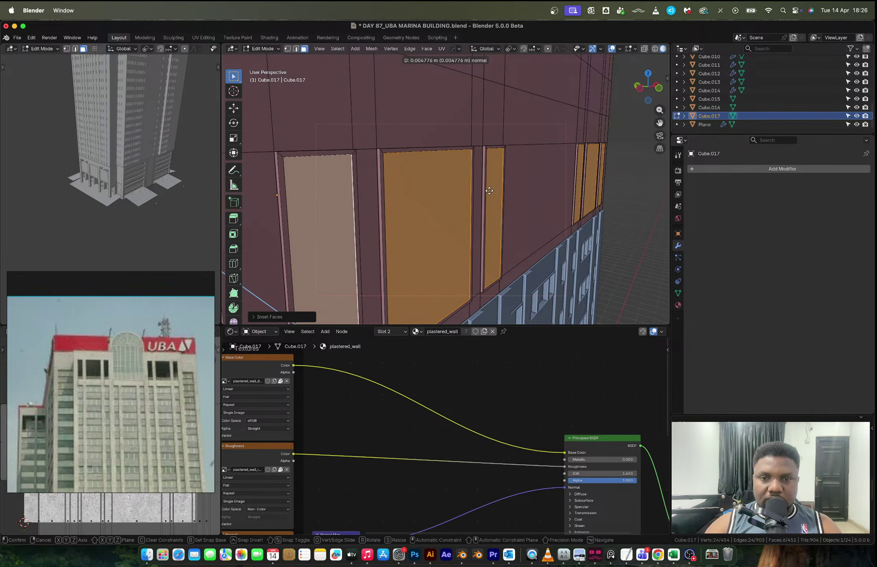
pyautogui.click(477, 189)
pyautogui.press('Tab')
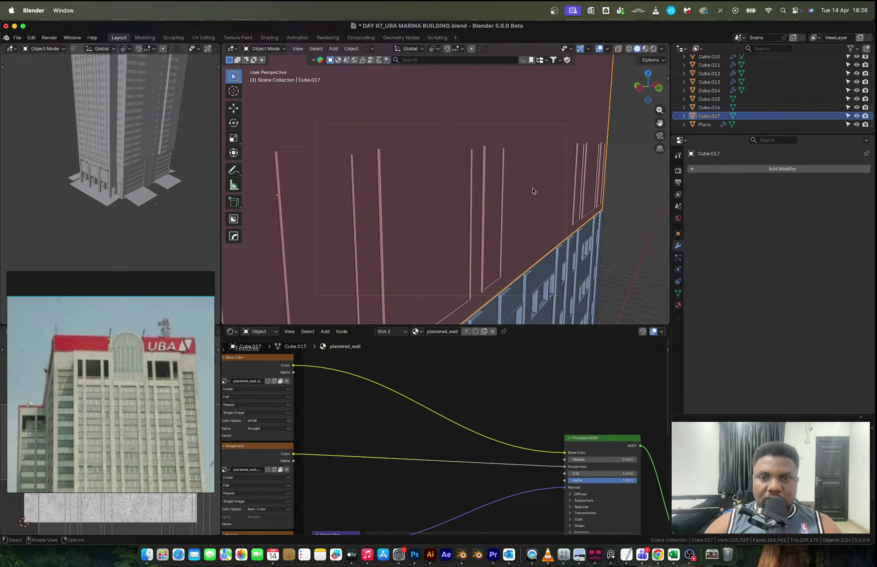
# - Link the materials between the crown and the tower block below it, with the tower block as the active object
pyautogui.keyDown('shift'); pyautogui.click(543, 271); pyautogui.keyUp('shift')
pyautogui.hotkey('ctrl', 'l')
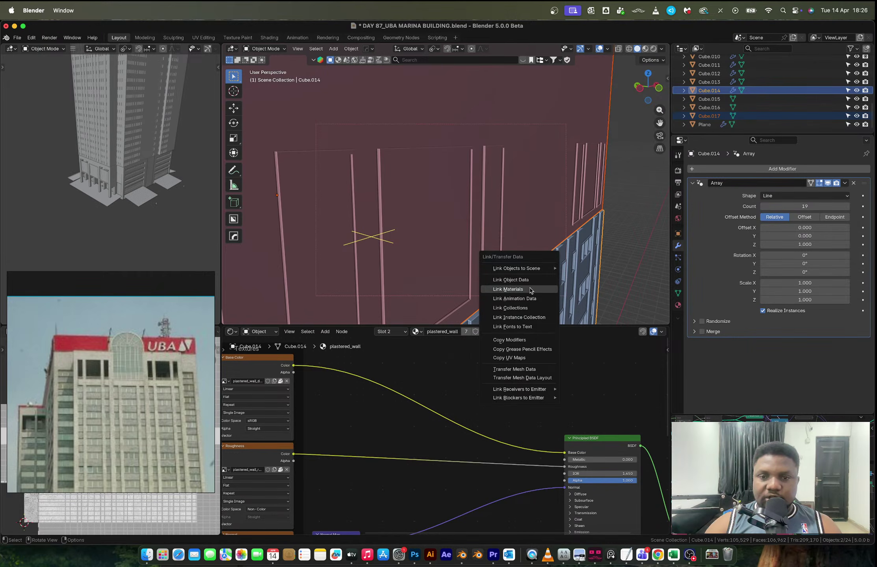
pyautogui.click(530, 290)
pyautogui.click(623, 168)
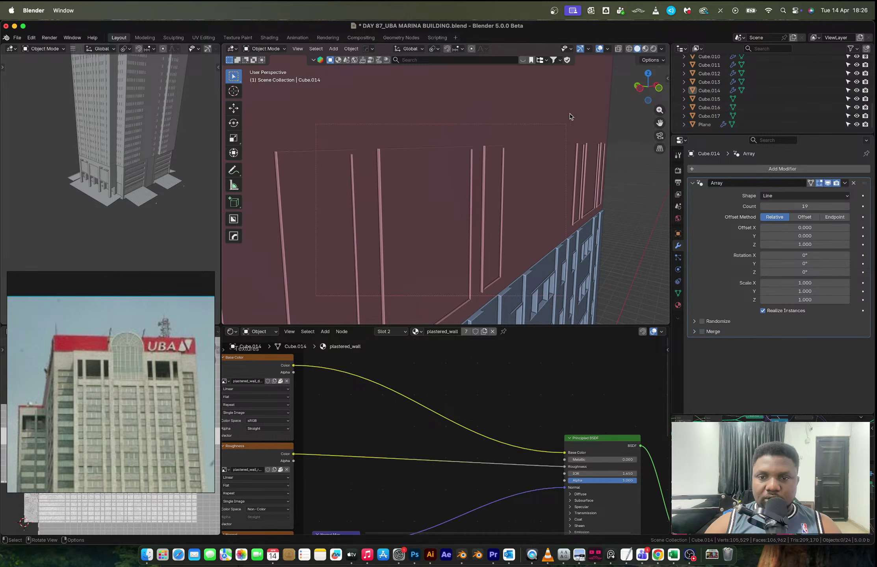
# - Assign the GLASS material to the six recessed window panes on the crown's front
pyautogui.scroll(-8, 547, 148)
pyautogui.moveTo(453, 158); pyautogui.dragTo(438, 208, button='middle')
pyautogui.click(413, 115)
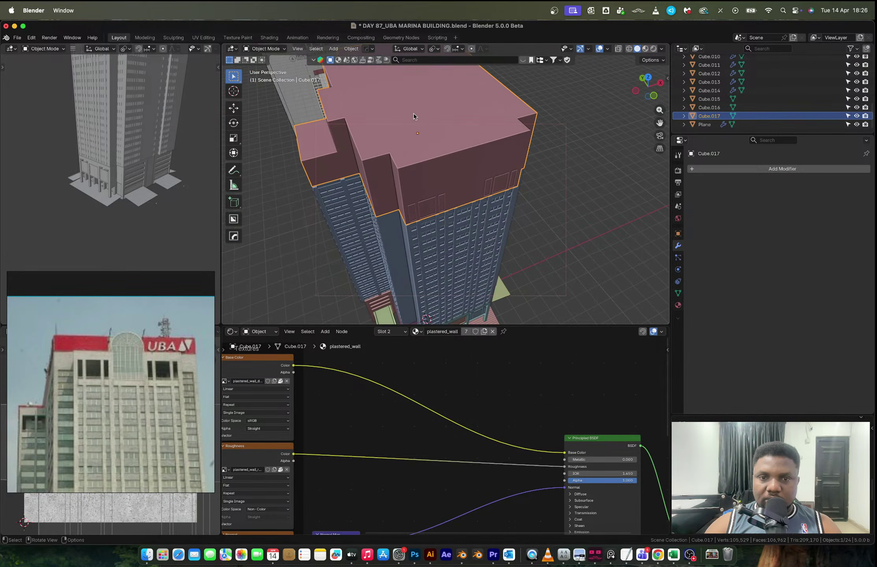
pyautogui.moveTo(468, 157); pyautogui.dragTo(478, 113, button='middle')
pyautogui.press('Tab')
pyautogui.scroll(6, 446, 172)
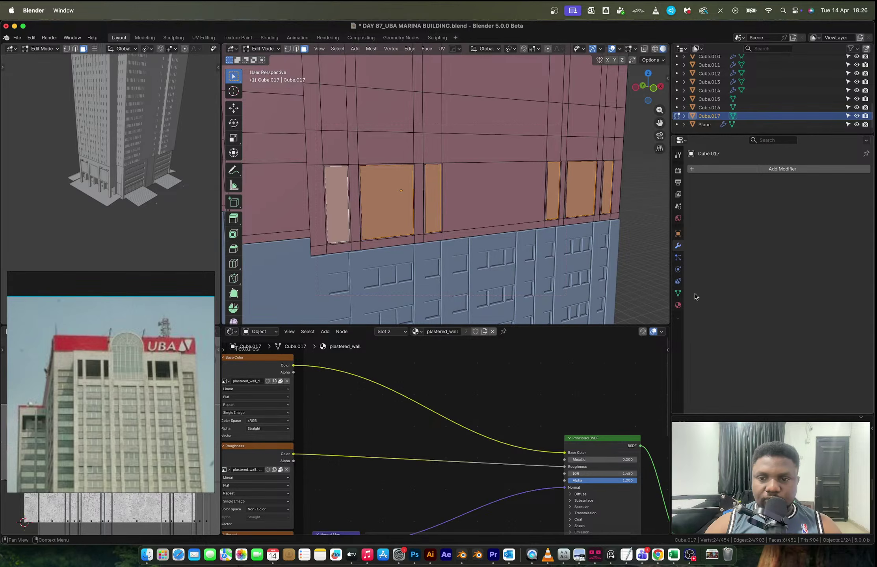
pyautogui.click(678, 306)
pyautogui.click(711, 171)
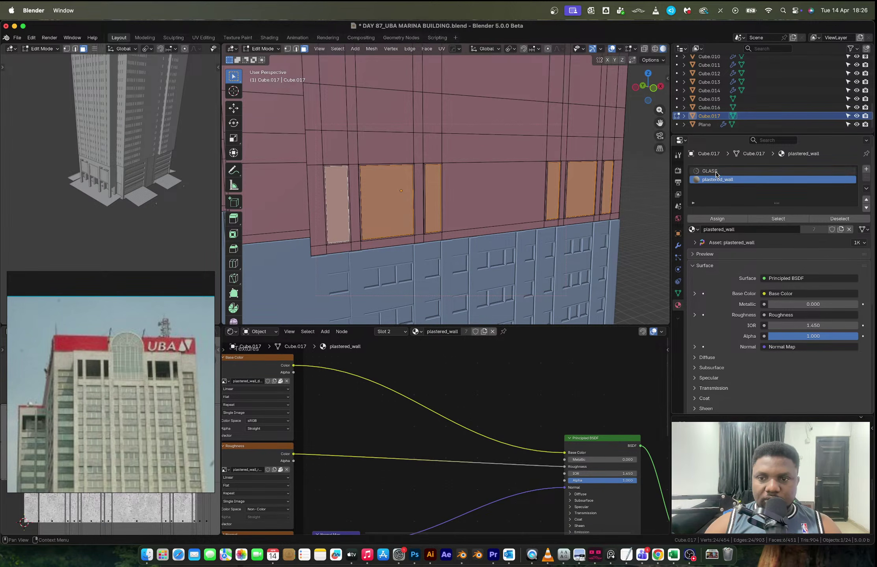
pyautogui.click(717, 219)
pyautogui.press('Tab')
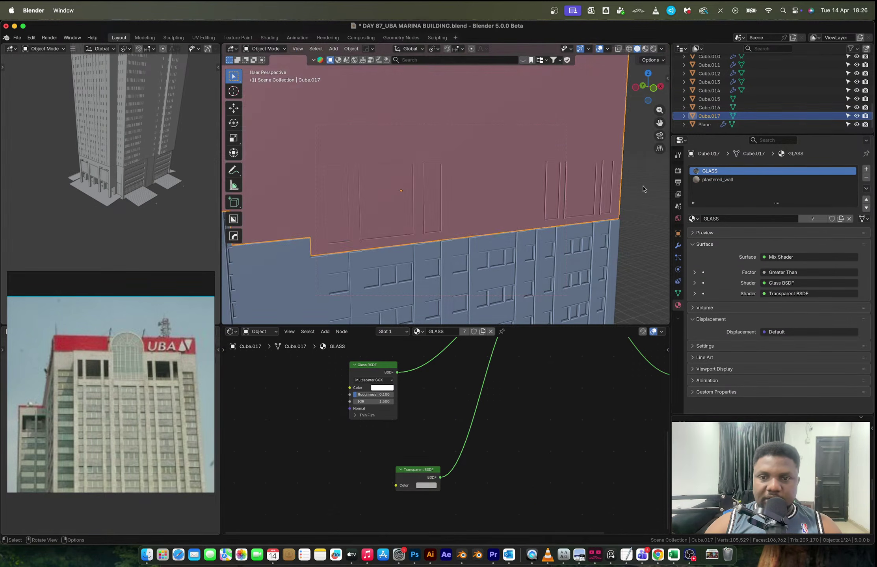
# - Add two horizontal edge loops around the crown along the horizontal band of the outer windows in the front elevation reference
pyautogui.moveTo(508, 197); pyautogui.dragTo(530, 211, button='middle')
pyautogui.scroll(-5, 530, 211)
pyautogui.moveTo(483, 181)
pyautogui.mouseDown(button='middle')
pyautogui.moveTo(531, 192)
pyautogui.moveTo(492, 185)
pyautogui.mouseUp(button='middle')
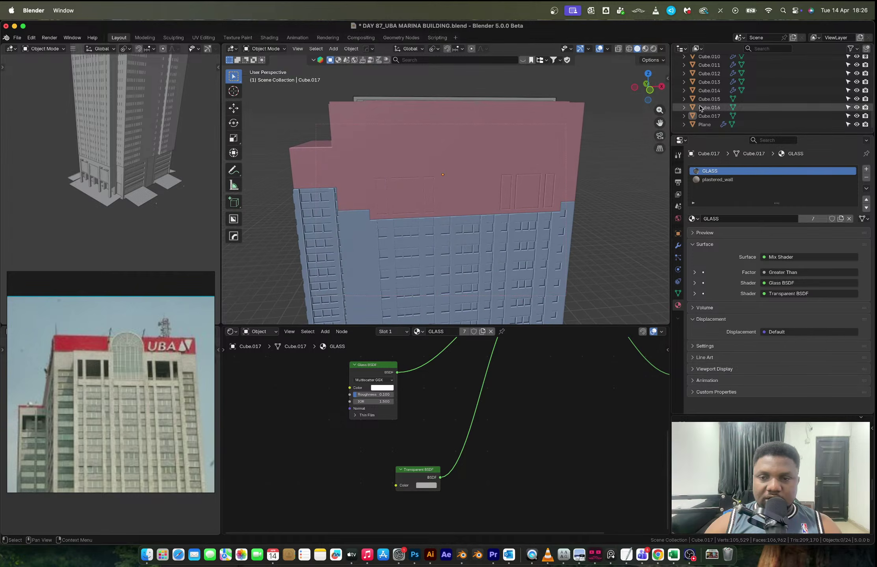
pyautogui.click(650, 90)
pyautogui.hotkey('alt', 'z')
pyautogui.scroll(1, 426, 181)
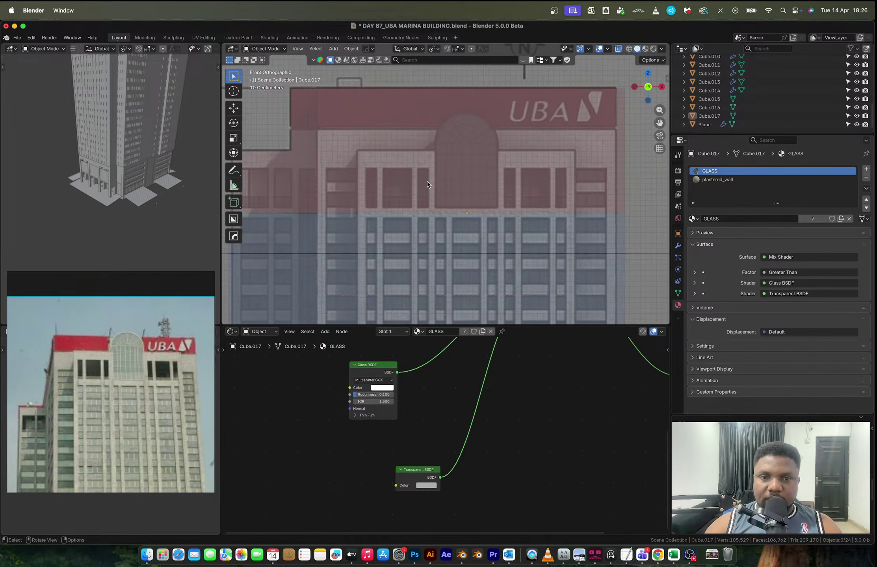
pyautogui.keyDown('shift'); pyautogui.moveTo(427, 182); pyautogui.dragTo(501, 177, button='middle'); pyautogui.keyUp('shift')
pyautogui.press('Tab')
pyautogui.hotkey('ctrl', 'r')
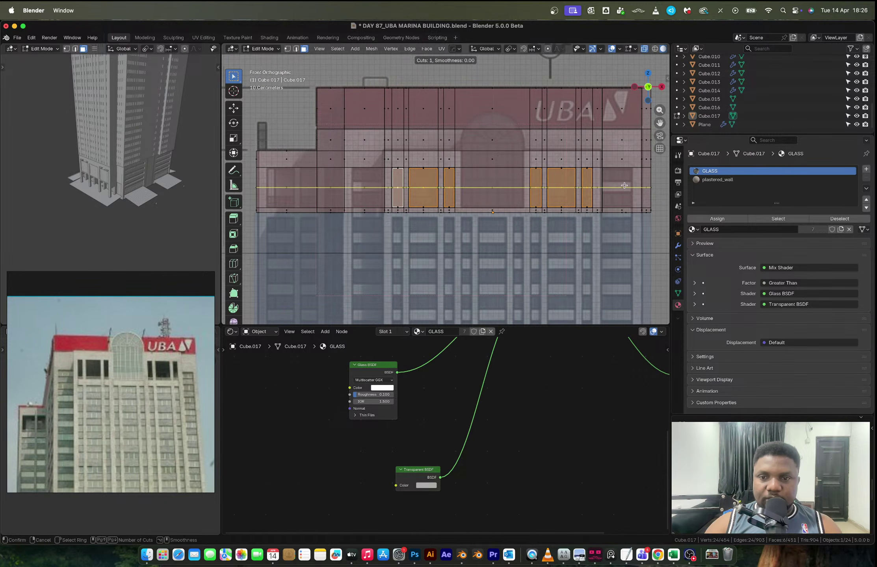
pyautogui.click(624, 184)
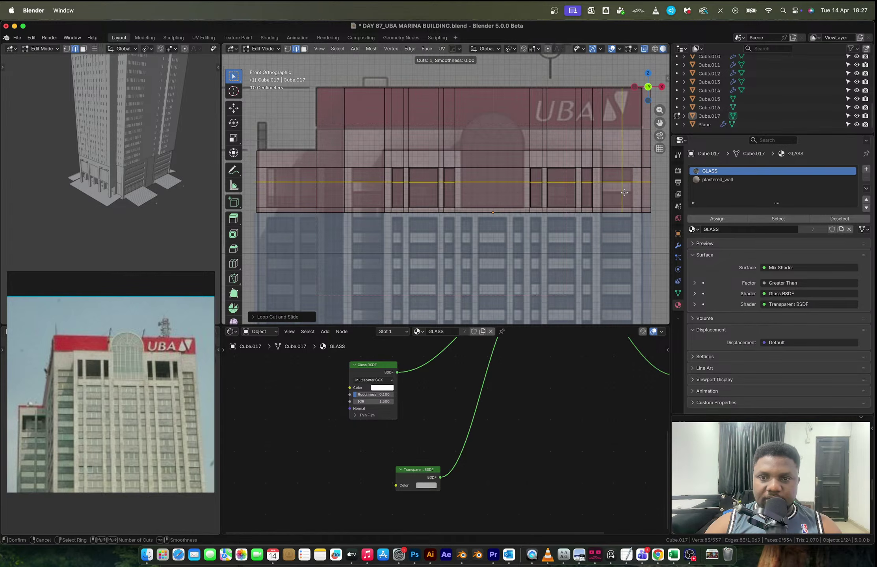
pyautogui.click(624, 181)
pyautogui.hotkey('ctrl', 'r')
pyautogui.click(635, 192)
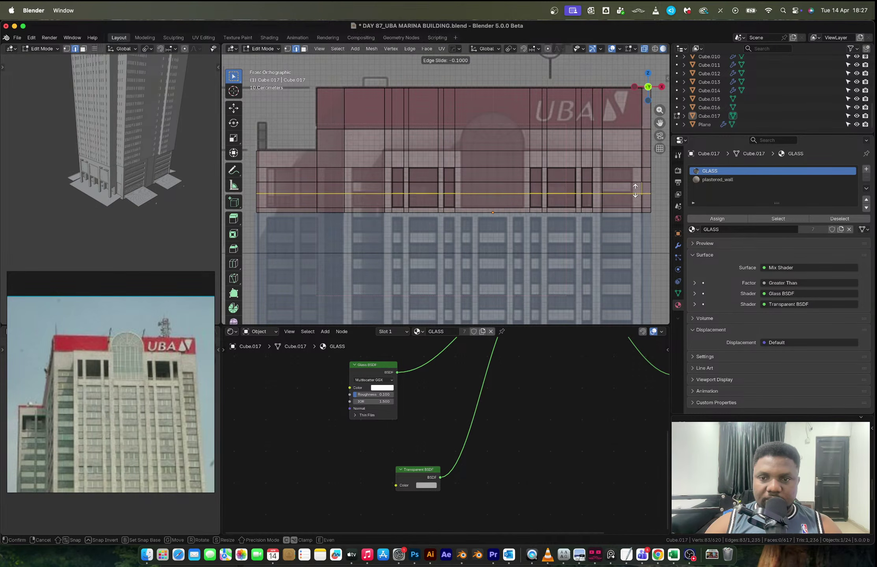
pyautogui.click(635, 192)
# - Add vertical edge loops at the outer edge of the far-right window and the left edge of the window beside the left window group
pyautogui.hotkey('ctrl', 'r')
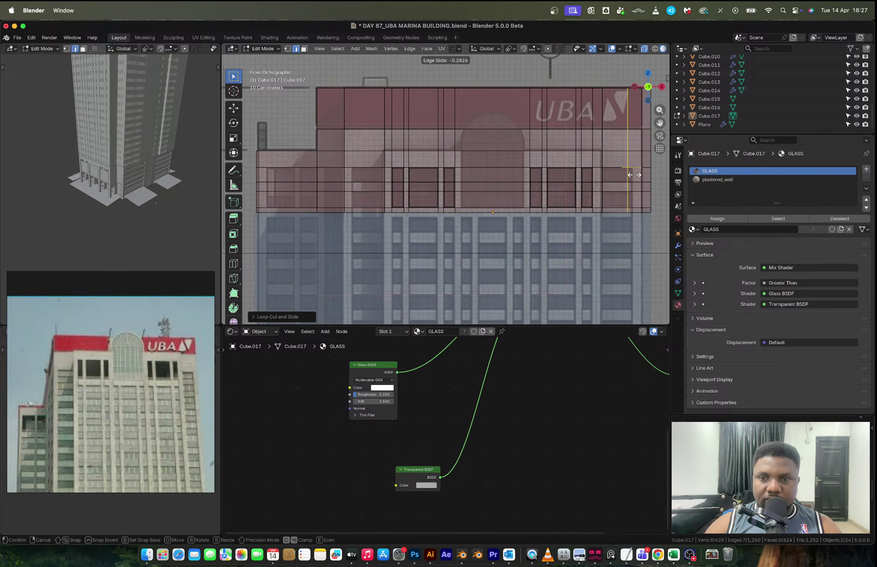
pyautogui.click(633, 177)
pyautogui.click(639, 175)
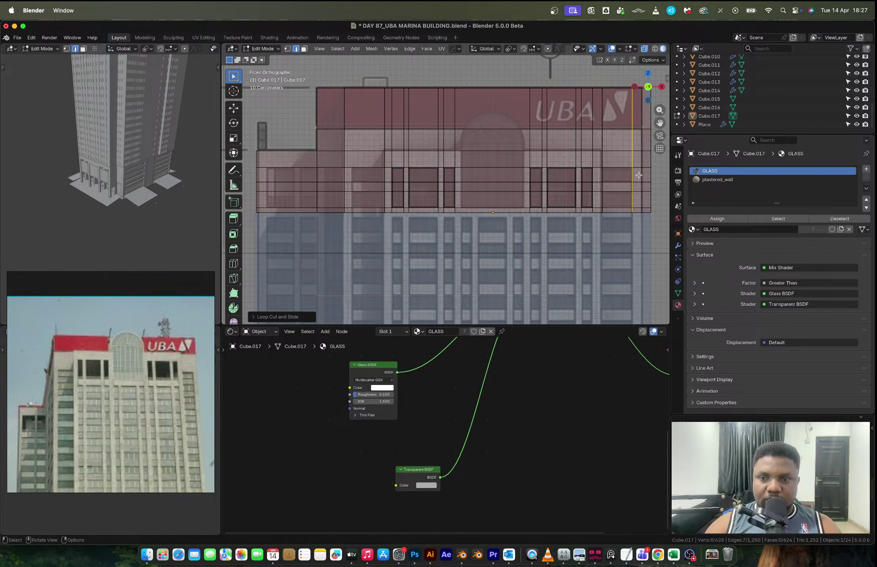
pyautogui.hotkey('ctrl', 'r')
pyautogui.click(381, 166)
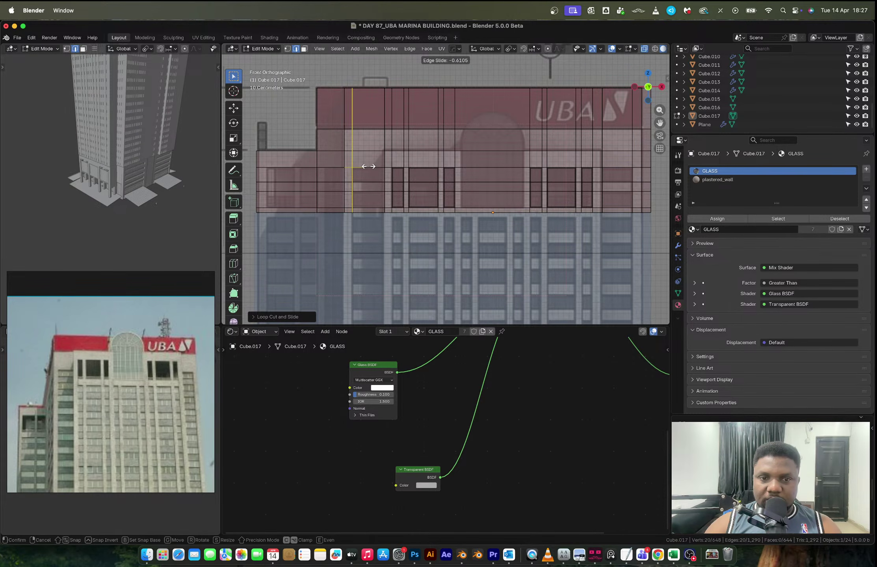
pyautogui.click(368, 189)
pyautogui.hotkey('alt', 'z')
pyautogui.moveTo(368, 189); pyautogui.dragTo(369, 195, button='middle')
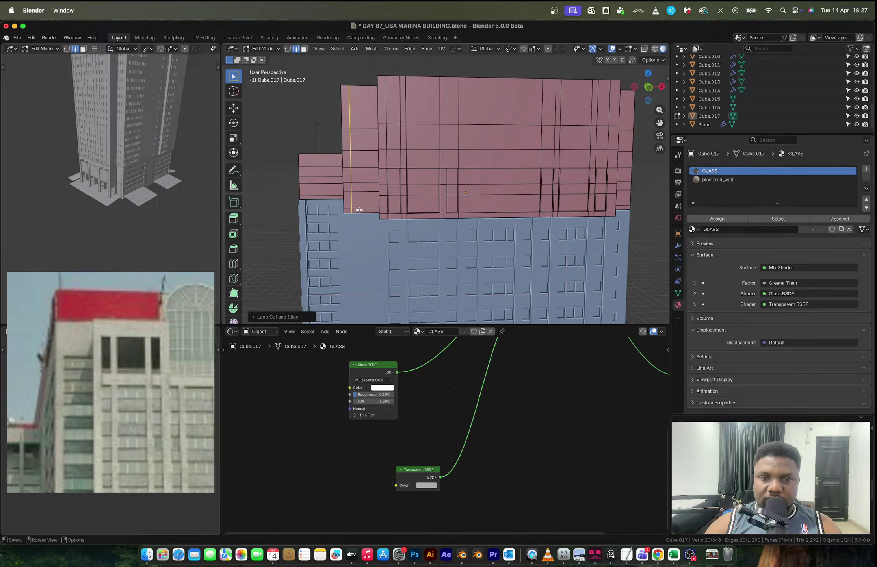
# - Select the full-height vertical face strips at the left corner and between the three windows of the crown's left window group
pyautogui.press('3')
pyautogui.click(404, 213)
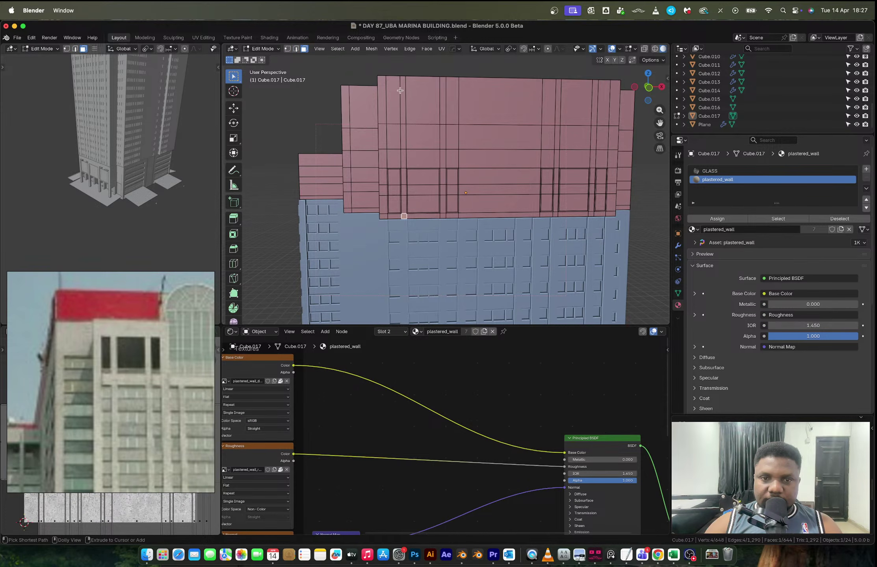
pyautogui.keyDown('ctrl'); pyautogui.click(402, 82); pyautogui.keyUp('ctrl')
pyautogui.moveTo(402, 82); pyautogui.dragTo(401, 189, button='middle')
pyautogui.keyDown('shift'); pyautogui.click(402, 190); pyautogui.keyUp('shift')
pyautogui.keyDown('ctrl'); pyautogui.click(405, 98); pyautogui.keyUp('ctrl')
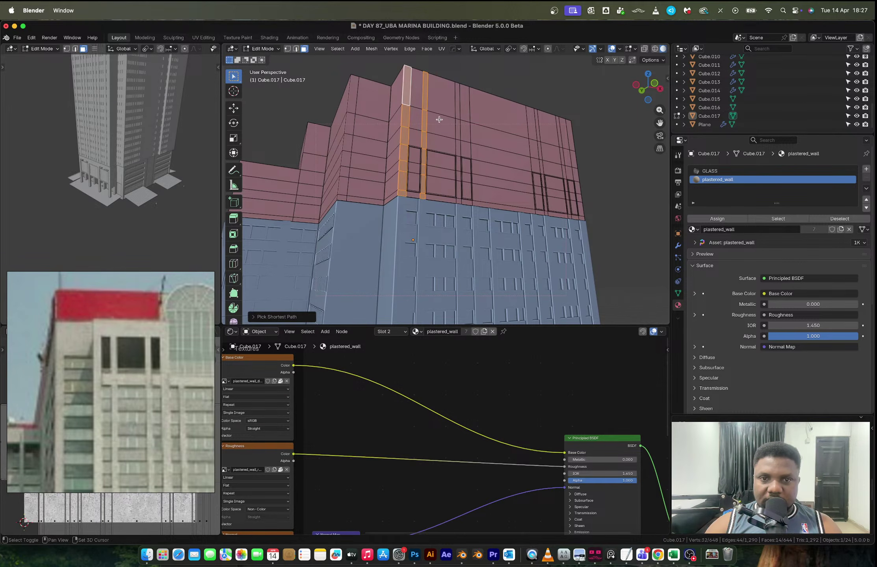
pyautogui.keyDown('shift'); pyautogui.click(459, 199); pyautogui.keyUp('shift')
pyautogui.keyDown('ctrl'); pyautogui.click(457, 102); pyautogui.keyUp('ctrl')
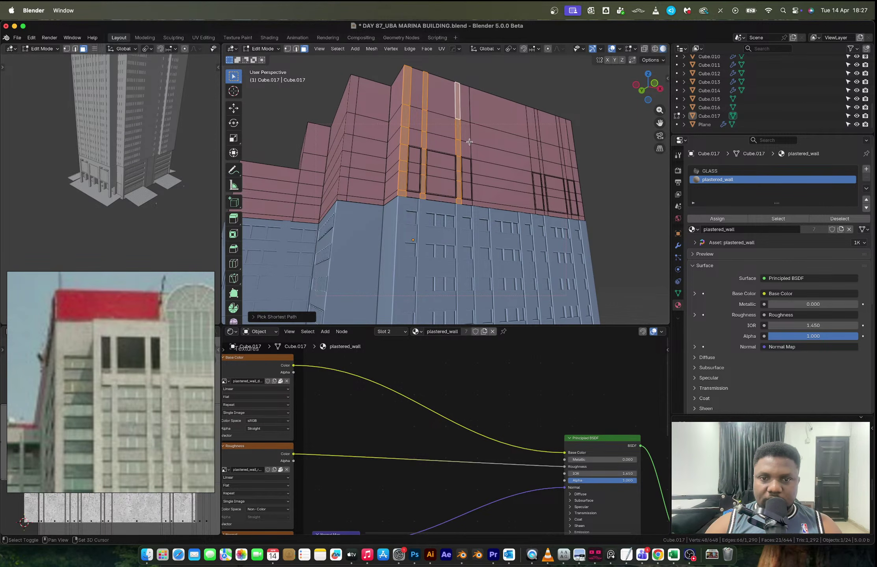
# - Add the full-height vertical face strips beside the right window group and at the right corner of the crown's front to the selection
pyautogui.moveTo(516, 183); pyautogui.dragTo(512, 191, button='middle')
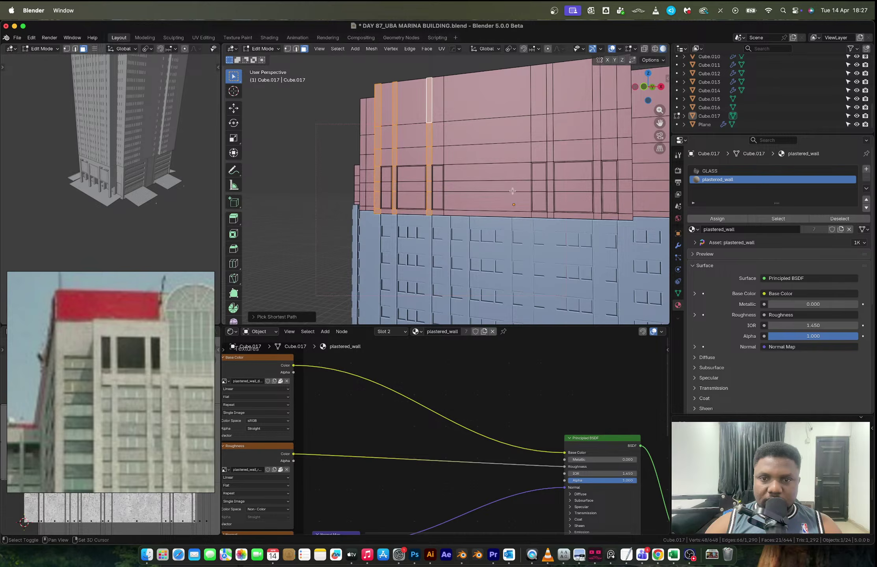
pyautogui.keyDown('shift'); pyautogui.click(548, 213); pyautogui.keyUp('shift')
pyautogui.keyDown('ctrl'); pyautogui.click(550, 93); pyautogui.keyUp('ctrl')
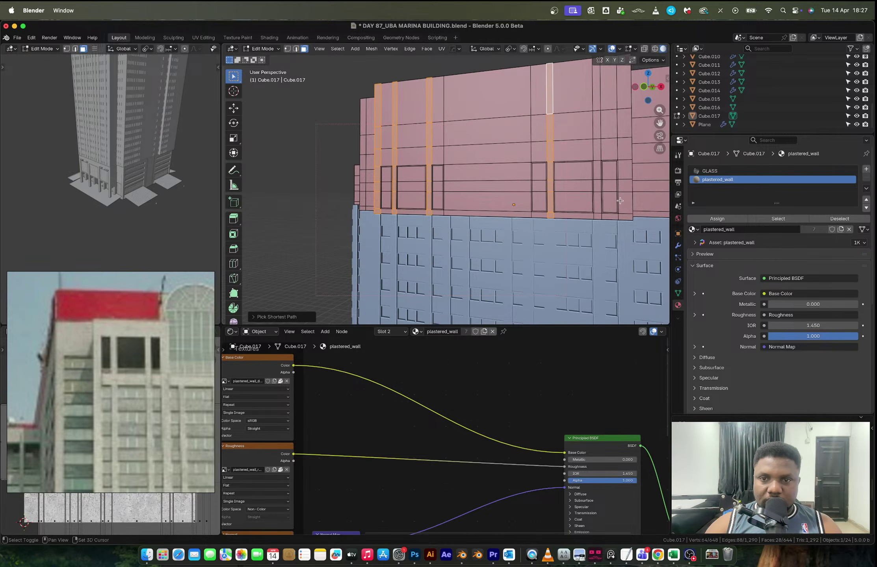
pyautogui.keyDown('shift'); pyautogui.click(595, 217); pyautogui.keyUp('shift')
pyautogui.keyDown('ctrl'); pyautogui.click(594, 103); pyautogui.keyUp('ctrl')
pyautogui.keyDown('shift'); pyautogui.click(631, 215); pyautogui.keyUp('shift')
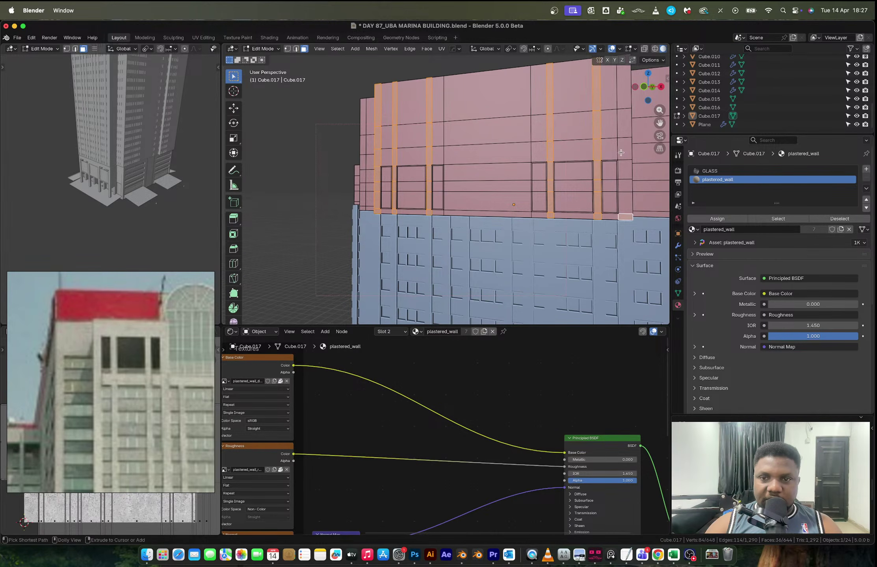
pyautogui.keyDown('ctrl'); pyautogui.click(625, 99); pyautogui.keyUp('ctrl')
# - Extrude the selected vertical strips outward by about 0.04 m to form thin piers on the crown's front
pyautogui.moveTo(625, 98); pyautogui.dragTo(459, 148, button='middle')
pyautogui.scroll(4, 430, 166)
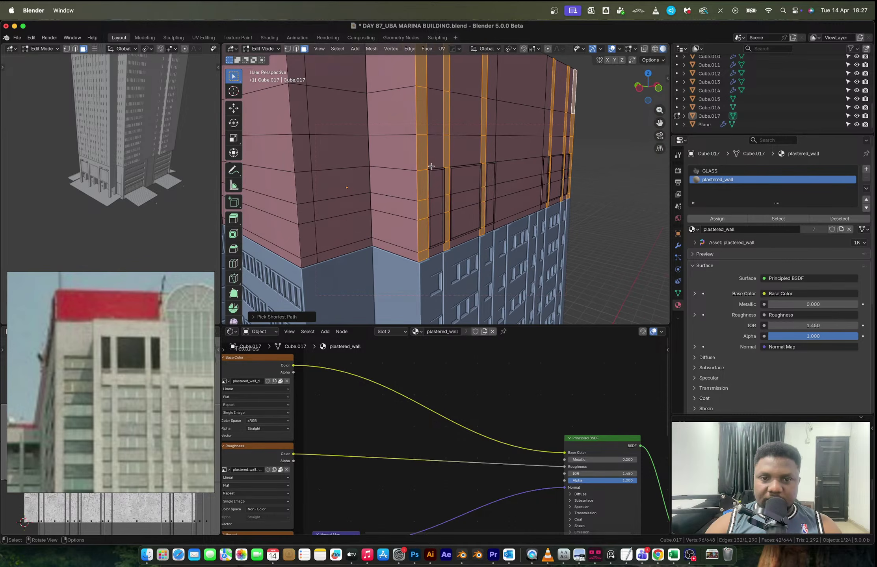
pyautogui.press('e')
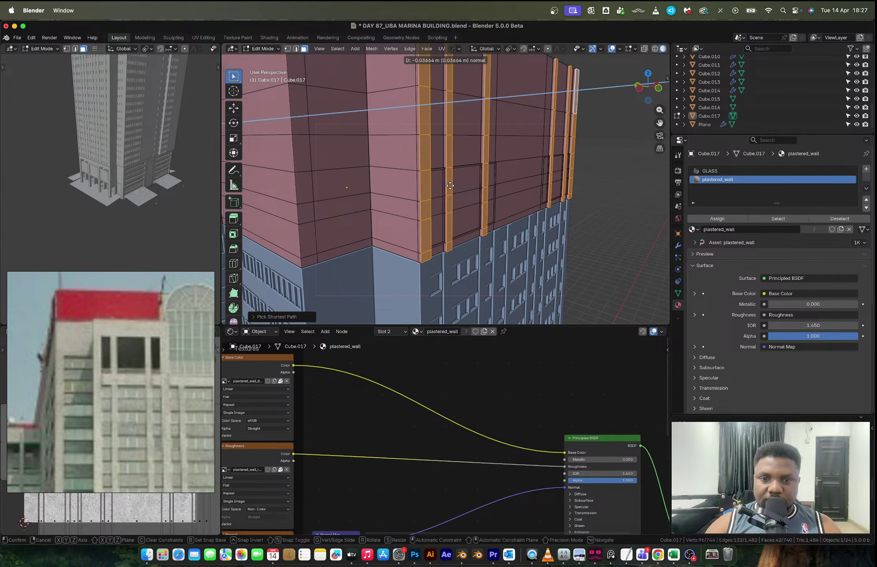
pyautogui.click(448, 186)
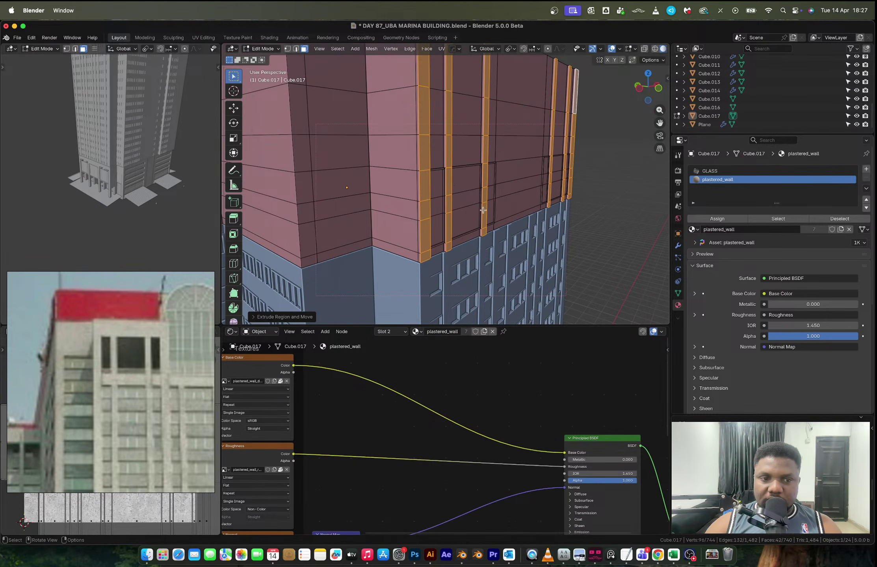
pyautogui.moveTo(483, 211); pyautogui.dragTo(439, 205, button='middle')
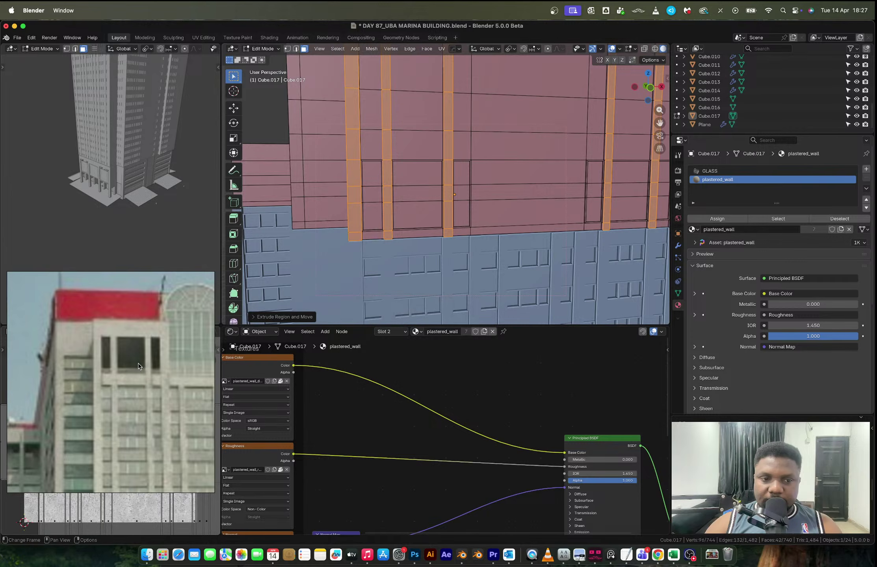
pyautogui.scroll(-3, 180, 366)
pyautogui.scroll(3, 180, 366)
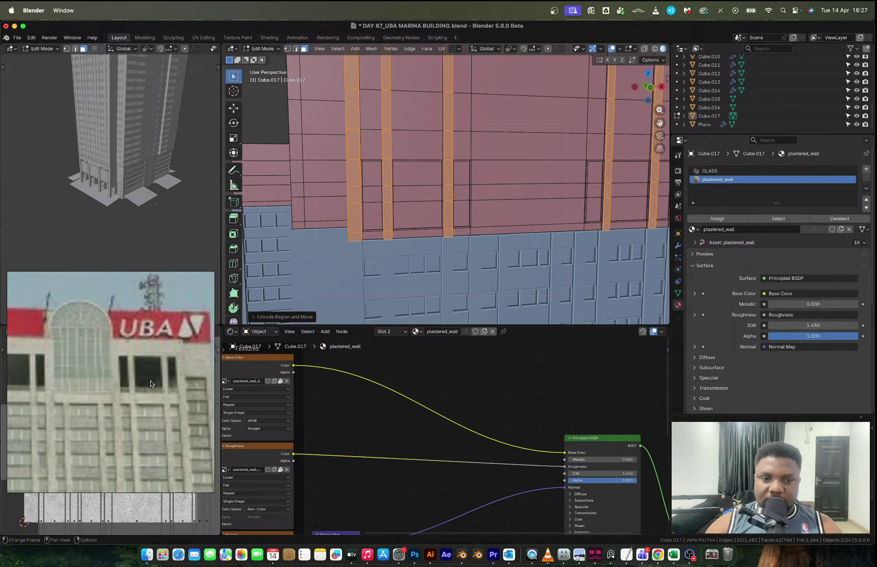
pyautogui.hotkey('ctrl', 'z')
pyautogui.hotkey('ctrl', 'shift', 'z')
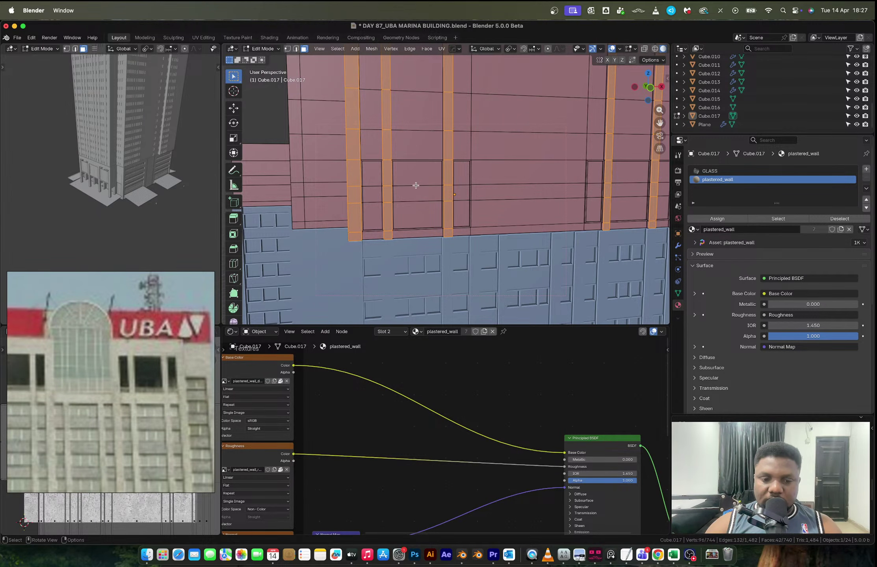
# - Select the pane faces of the left group's three windows and of the right group's nearest narrow window
pyautogui.click(416, 185)
pyautogui.keyDown('shift'); pyautogui.click(410, 195); pyautogui.keyUp('shift')
pyautogui.keyDown('shift'); pyautogui.click(406, 211); pyautogui.keyUp('shift')
pyautogui.keyDown('shift'); pyautogui.click(371, 216); pyautogui.keyUp('shift')
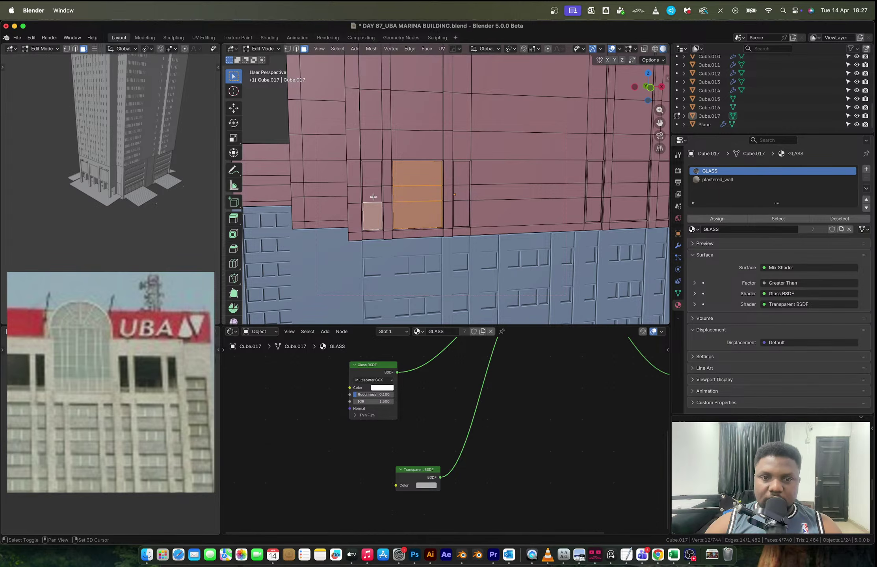
pyautogui.keyDown('shift'); pyautogui.click(373, 197); pyautogui.keyUp('shift')
pyautogui.keyDown('shift'); pyautogui.click(372, 176); pyautogui.keyUp('shift')
pyautogui.keyDown('shift'); pyautogui.hscroll(3, 529, 196); pyautogui.keyUp('shift')
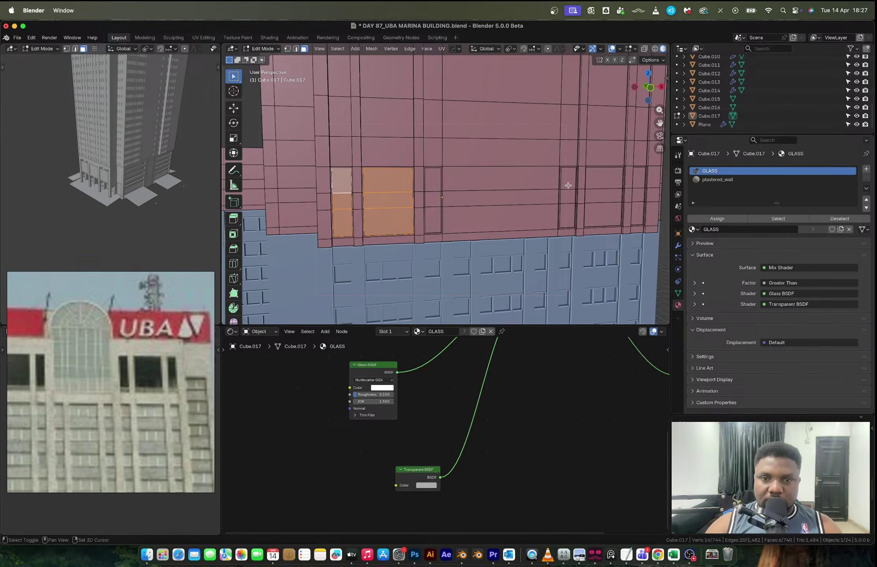
pyautogui.keyDown('shift'); pyautogui.click(569, 178); pyautogui.keyUp('shift')
pyautogui.keyDown('shift'); pyautogui.click(568, 196); pyautogui.keyUp('shift')
pyautogui.keyDown('shift'); pyautogui.click(567, 216); pyautogui.keyUp('shift')
pyautogui.keyDown('shift'); pyautogui.click(427, 216); pyautogui.keyUp('shift')
pyautogui.keyDown('shift'); pyautogui.click(432, 199); pyautogui.keyUp('shift')
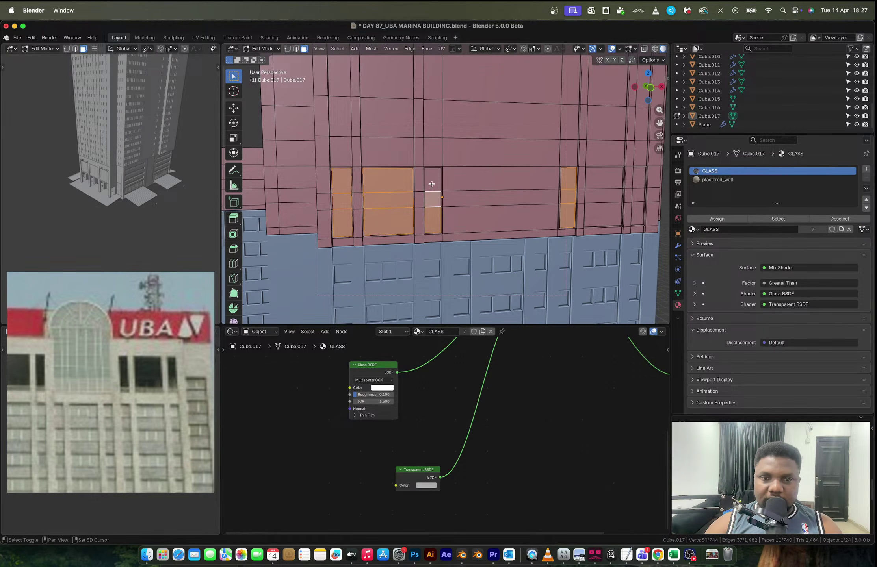
pyautogui.keyDown('shift'); pyautogui.click(432, 182); pyautogui.keyUp('shift')
# - Add the panes of the right group's two remaining windows to the selection and assign the plastered_wall material to all six windows
pyautogui.keyDown('shift'); pyautogui.click(598, 196); pyautogui.keyUp('shift')
pyautogui.keyDown('shift'); pyautogui.click(602, 215); pyautogui.keyUp('shift')
pyautogui.keyDown('shift'); pyautogui.click(604, 182); pyautogui.keyUp('shift')
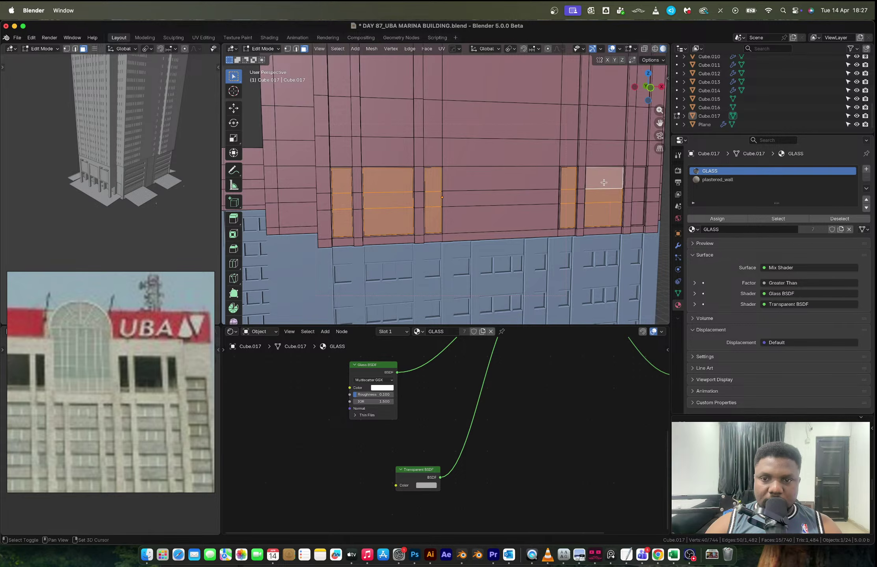
pyautogui.keyDown('shift'); pyautogui.click(638, 180); pyautogui.keyUp('shift')
pyautogui.keyDown('shift'); pyautogui.click(639, 211); pyautogui.keyUp('shift')
pyautogui.keyDown('shift'); pyautogui.click(640, 202); pyautogui.keyUp('shift')
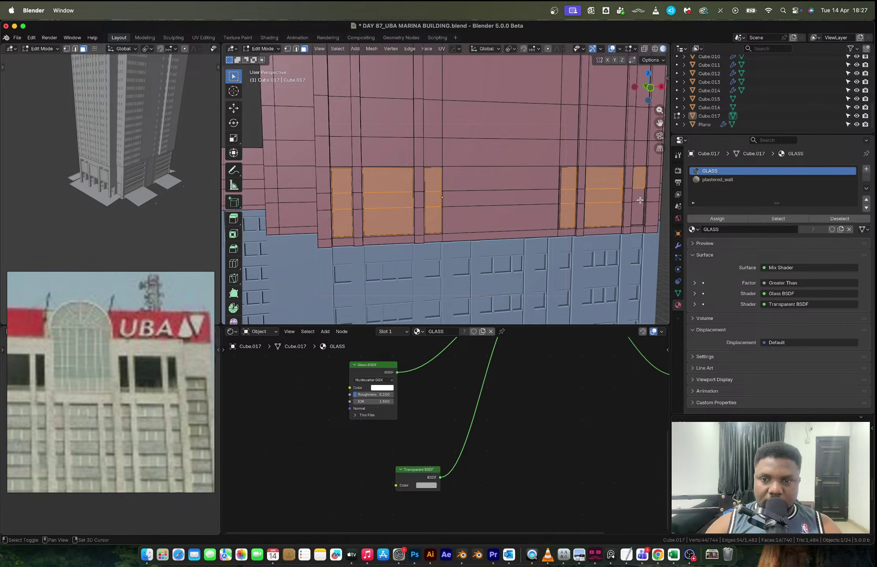
pyautogui.keyDown('shift'); pyautogui.click(638, 211); pyautogui.keyUp('shift')
pyautogui.click(716, 180)
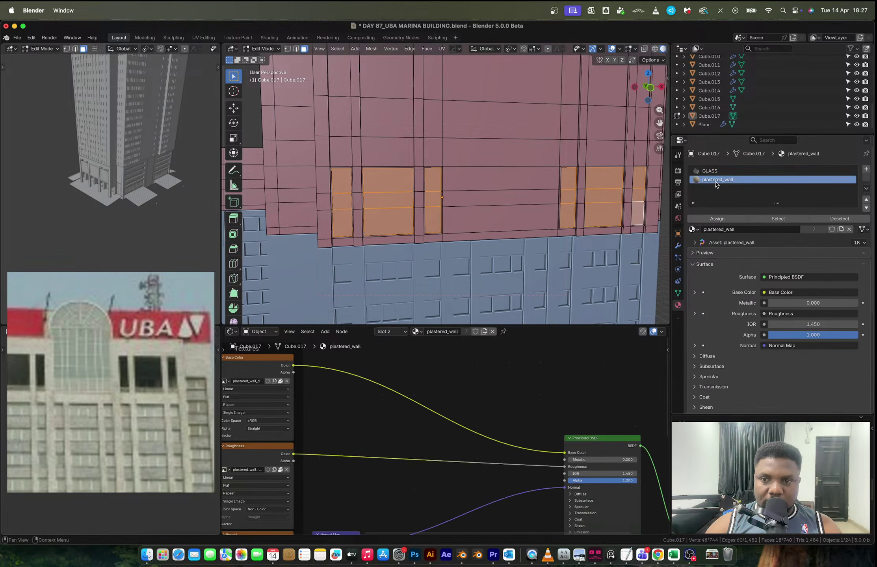
pyautogui.click(715, 221)
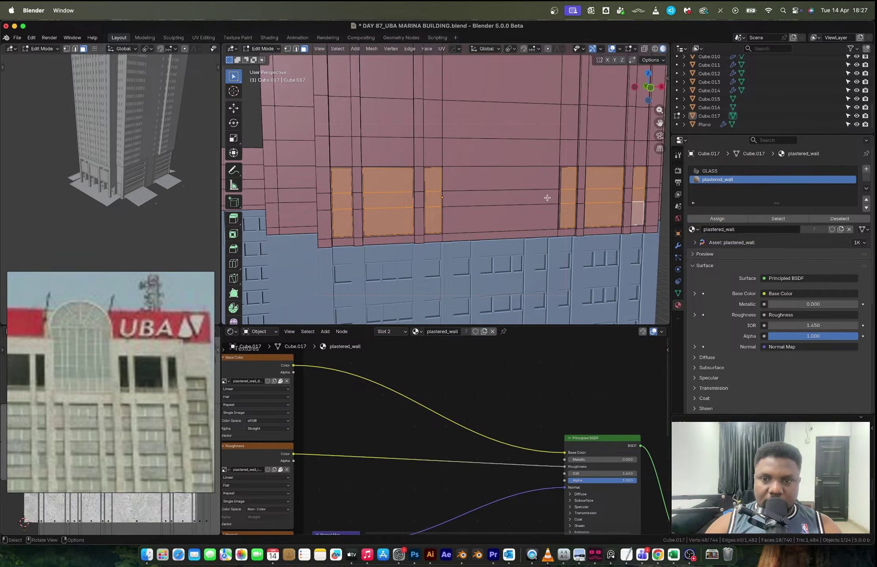
# - Move the six window panes deep into the crown along the Y axis to form open recesses
pyautogui.moveTo(547, 196); pyautogui.dragTo(491, 235, button='middle')
pyautogui.press('g')
pyautogui.press('y')
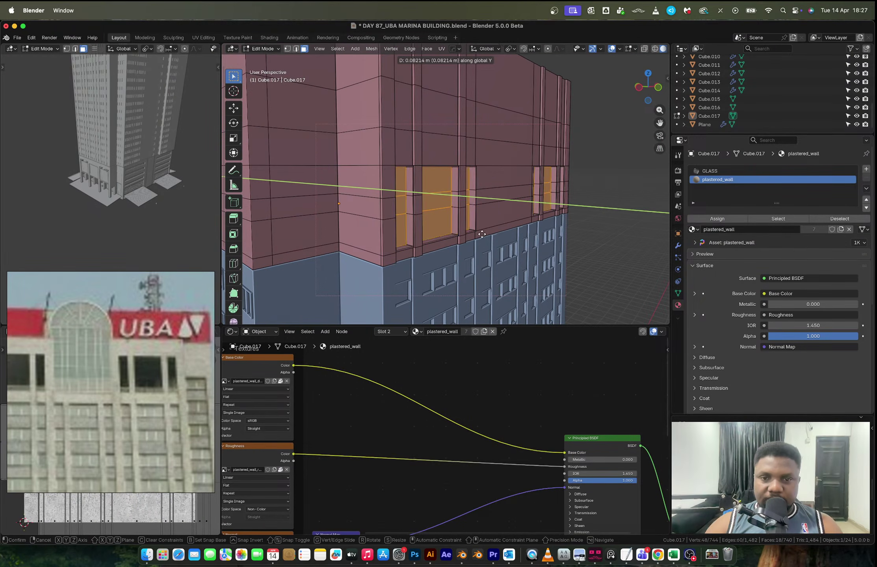
pyautogui.click(447, 235)
pyautogui.moveTo(447, 235); pyautogui.dragTo(317, 220, button='middle')
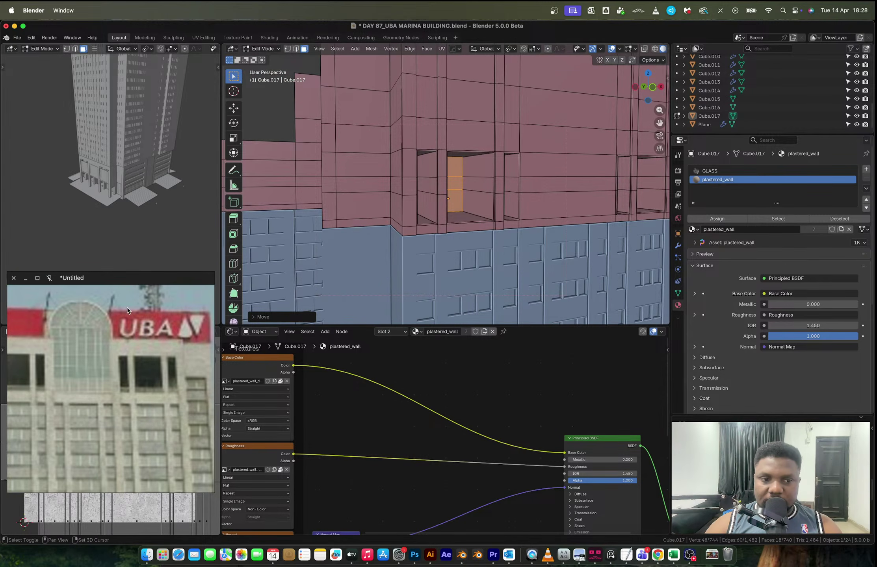
# - Try to add a horizontal edge loop around the crown through the lower part of the window openings
pyautogui.scroll(3, 109, 316)
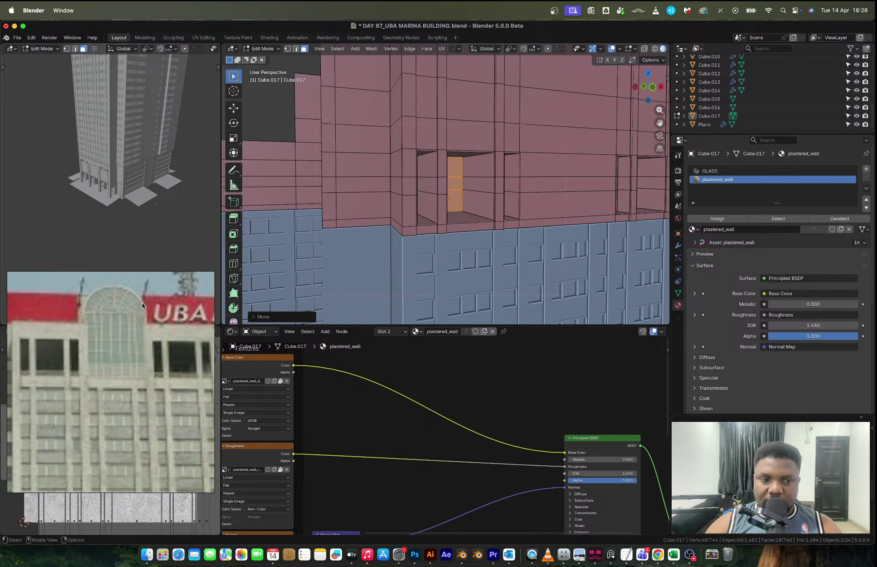
pyautogui.hotkey('ctrl', 'r')
pyautogui.click(447, 205)
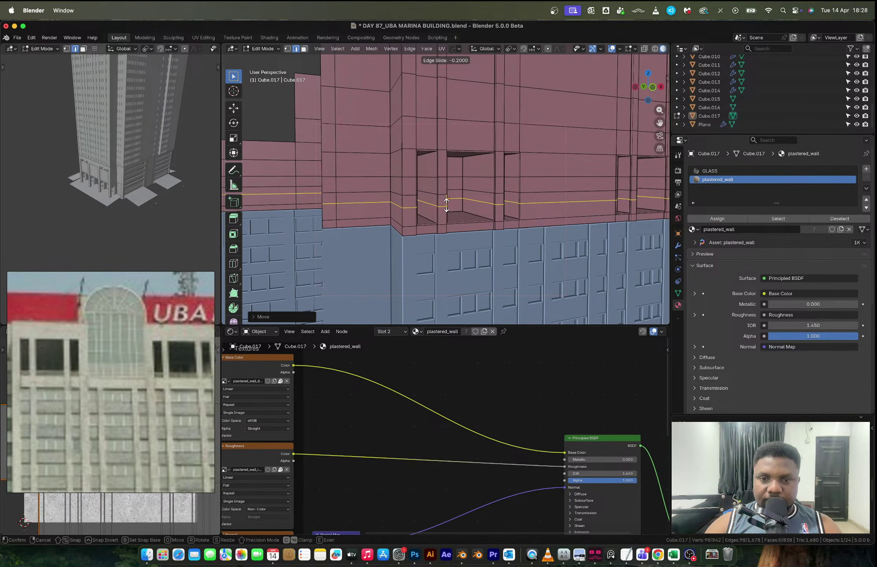
pyautogui.click(447, 205)
pyautogui.hotkey('ctrl', 'z')
# - Duplicate the lowest back face of each of the six window recesses and move the copies about 0.76 m along Y to the openings
pyautogui.moveTo(471, 203); pyautogui.dragTo(408, 236, button='middle')
pyautogui.click(409, 203)
pyautogui.keyDown('shift'); pyautogui.click(524, 205); pyautogui.keyUp('shift')
pyautogui.keyDown('shift'); pyautogui.click(567, 207); pyautogui.keyUp('shift')
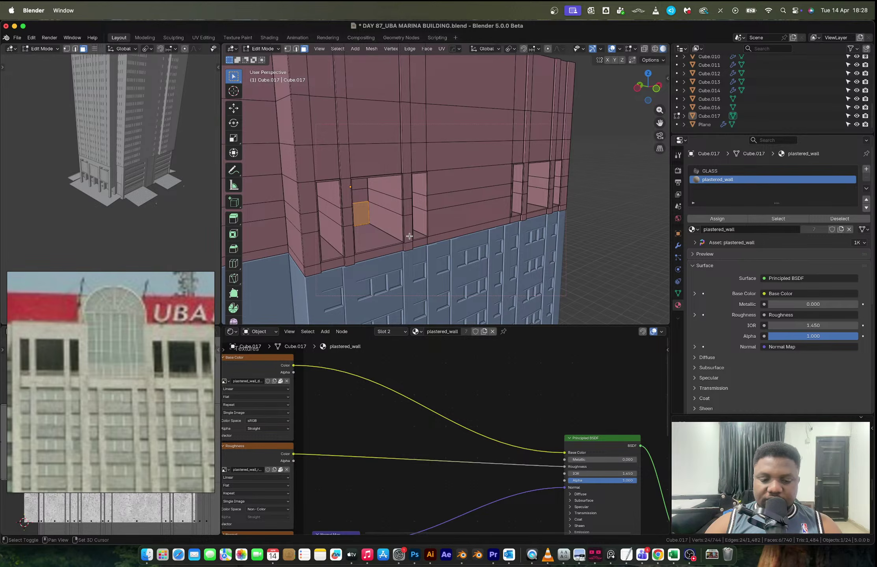
pyautogui.hotkey('shift', 'd')
pyautogui.press('y')
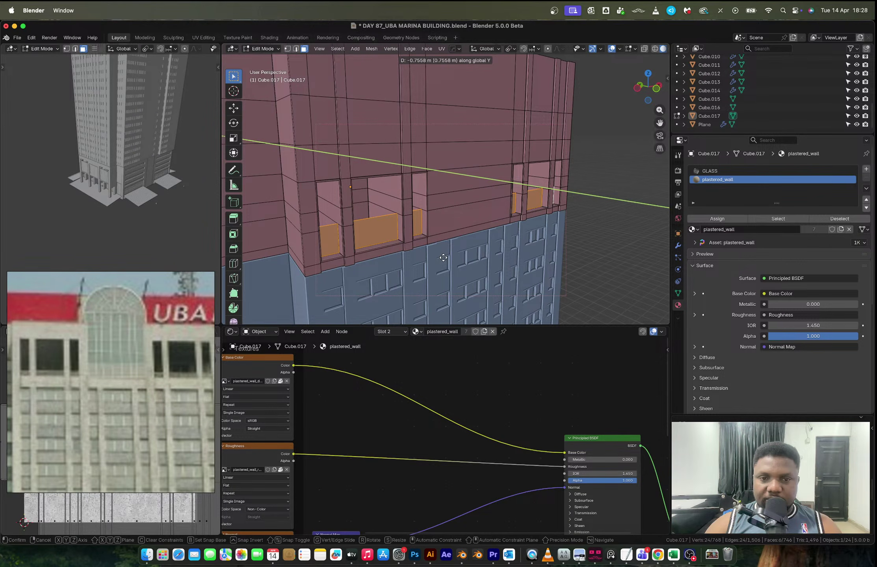
pyautogui.click(443, 258)
pyautogui.moveTo(444, 257); pyautogui.dragTo(418, 256, button='middle')
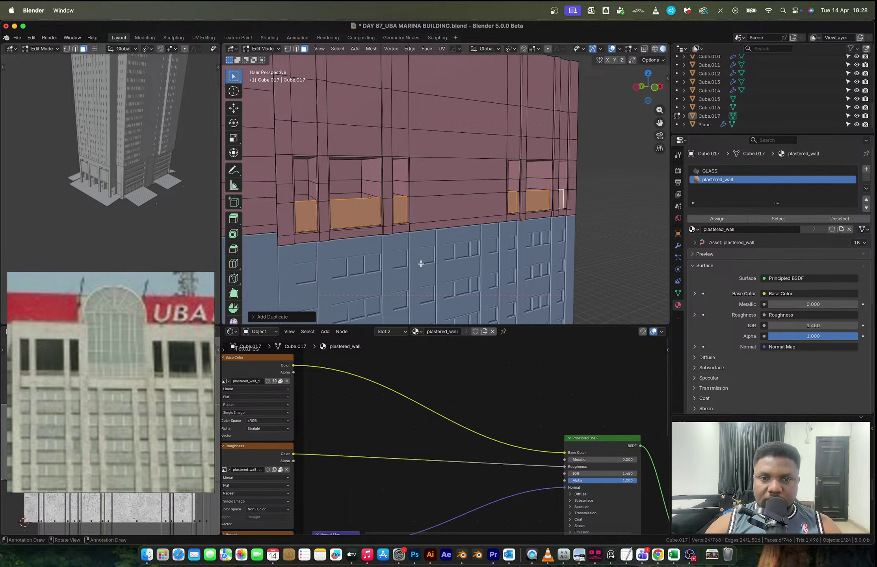
# - Reduce the height of the six duplicated panels along Z and lower them to the sills of the window openings
pyautogui.press('s')
pyautogui.press('z')
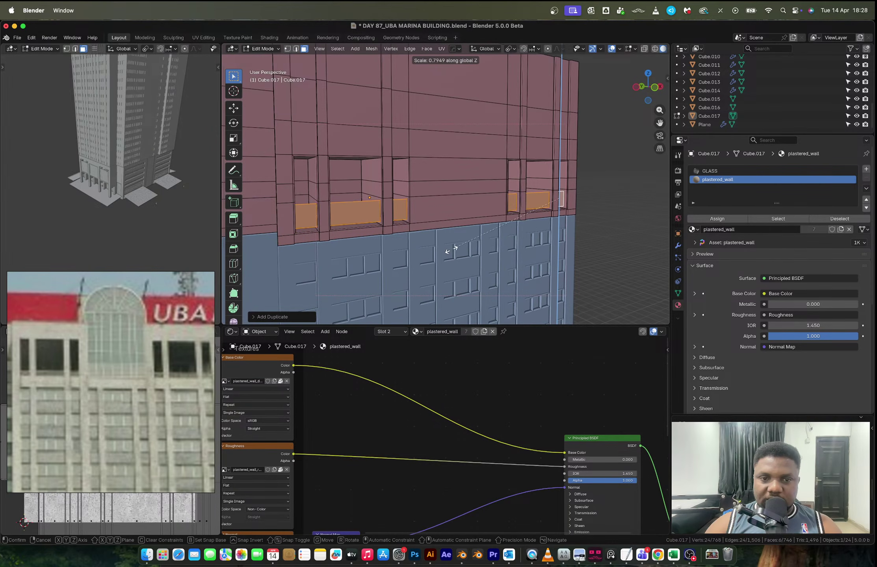
pyautogui.click(461, 228)
pyautogui.press('g')
pyautogui.press('z')
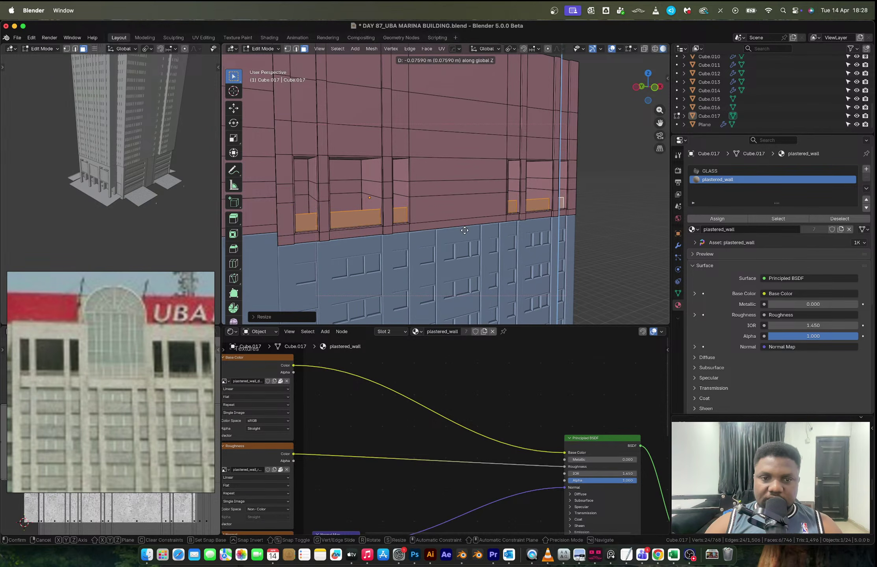
pyautogui.click(465, 228)
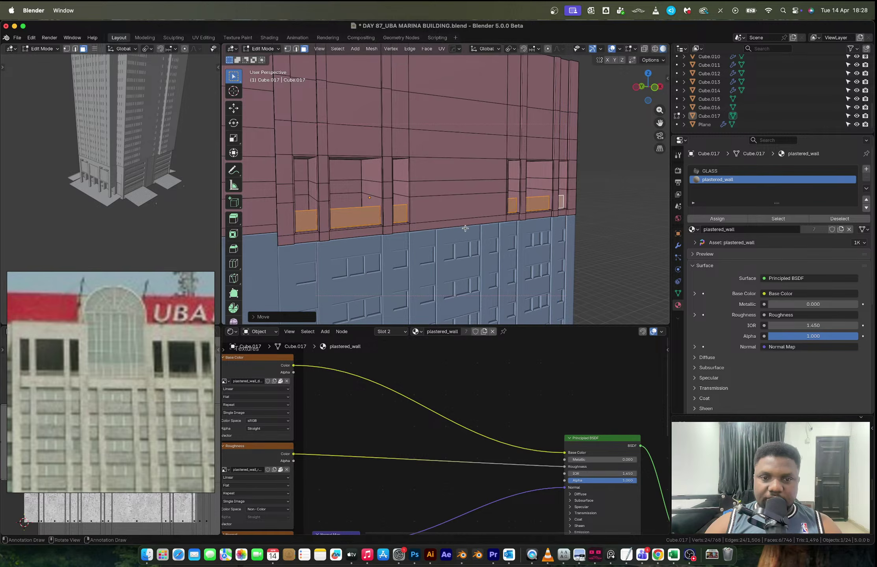
# - Separate the six parapet panels into their own object and set that object's origin to the centre of its geometry
pyautogui.moveTo(390, 226); pyautogui.dragTo(391, 234, button='middle')
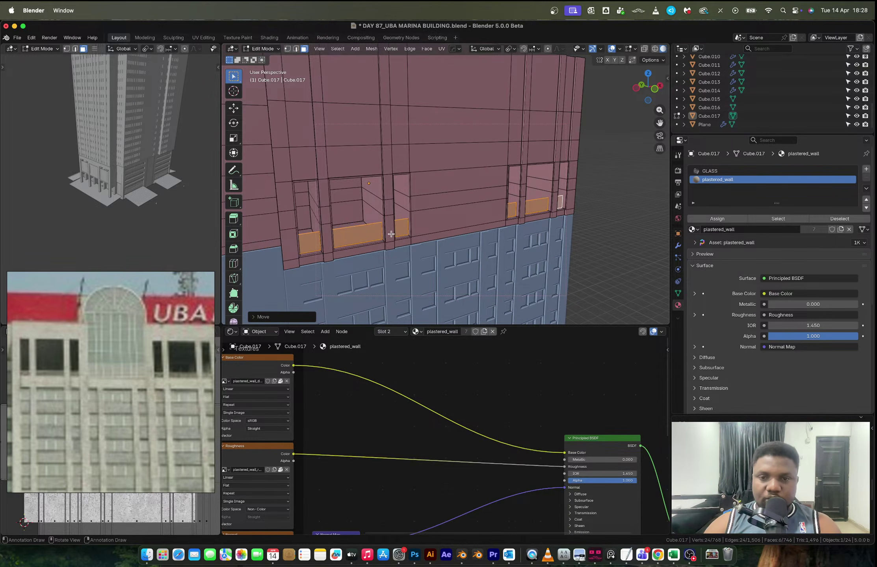
pyautogui.press('p')
pyautogui.click(392, 235)
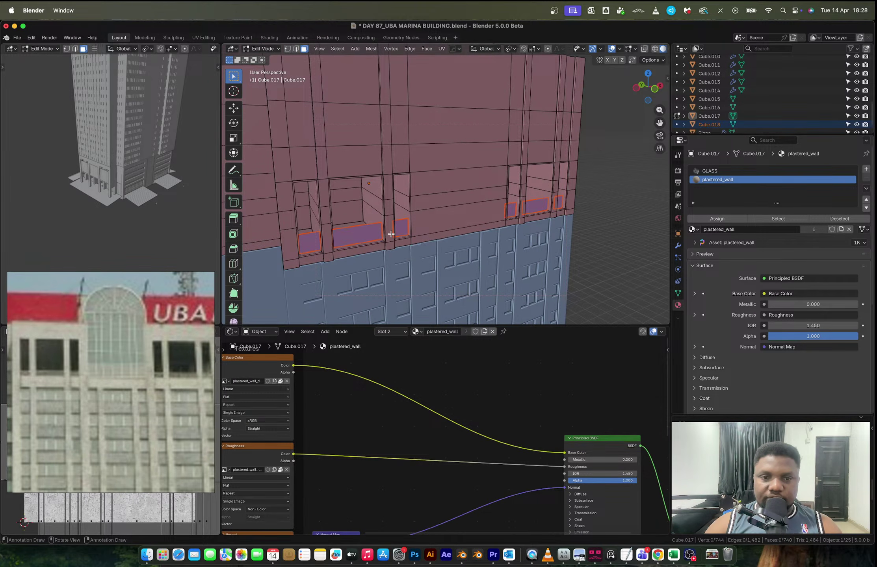
pyautogui.press('Tab')
pyautogui.click(363, 239)
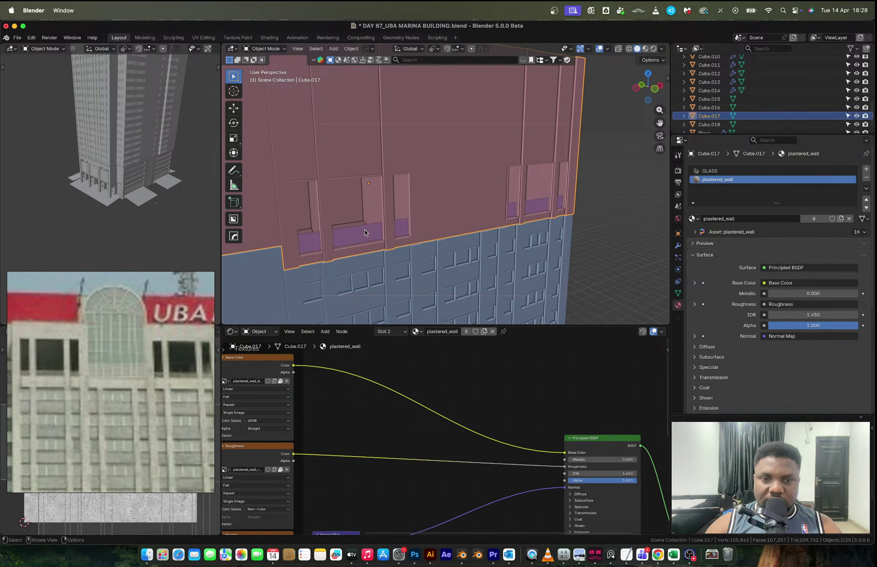
pyautogui.click(365, 231)
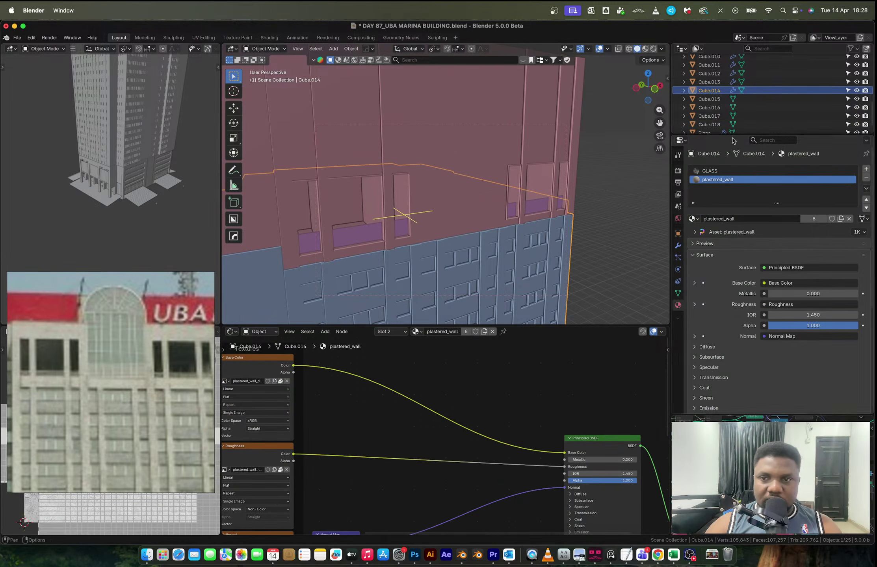
pyautogui.rightClick(447, 250)
pyautogui.moveTo(414, 245)
pyautogui.click(446, 254)
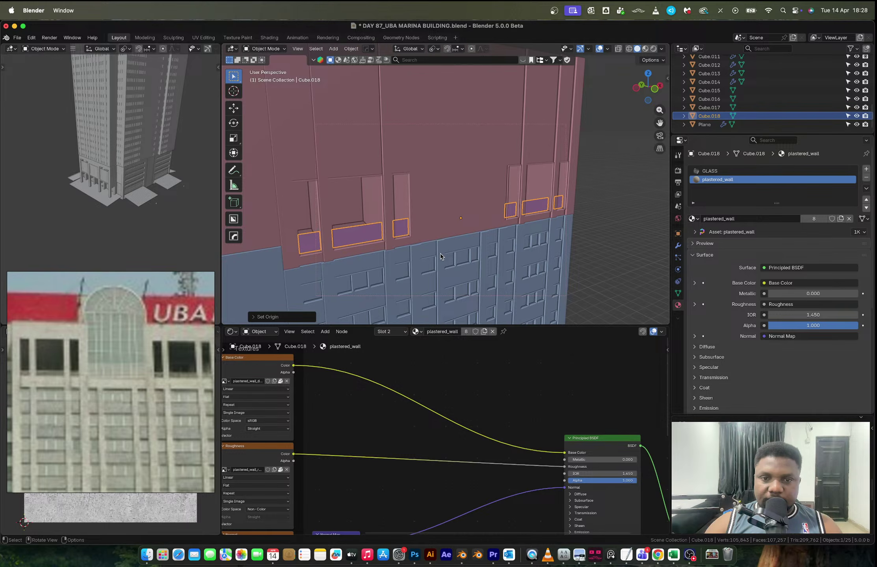
pyautogui.moveTo(439, 257); pyautogui.dragTo(474, 268, button='middle')
pyautogui.scroll(-6, 408, 246)
pyautogui.scroll(6, 433, 236)
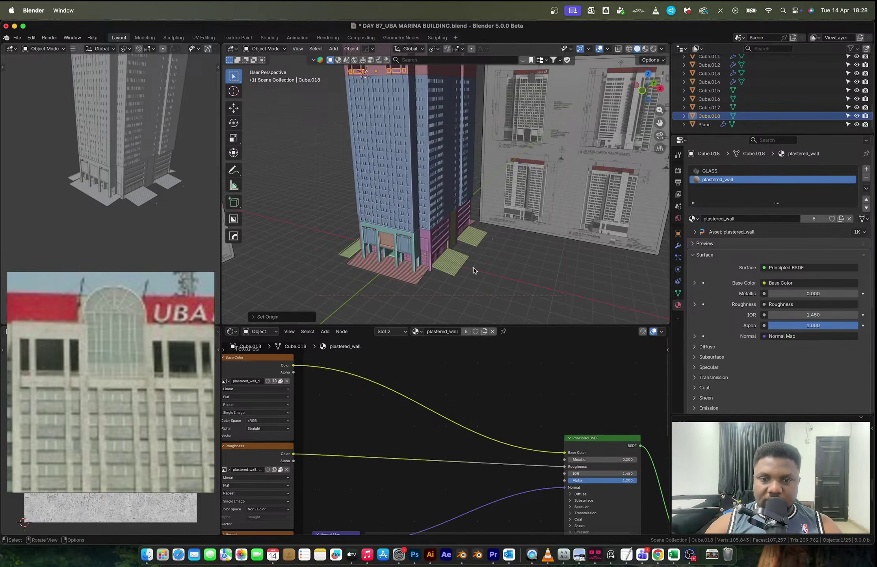
pyautogui.click(474, 270)
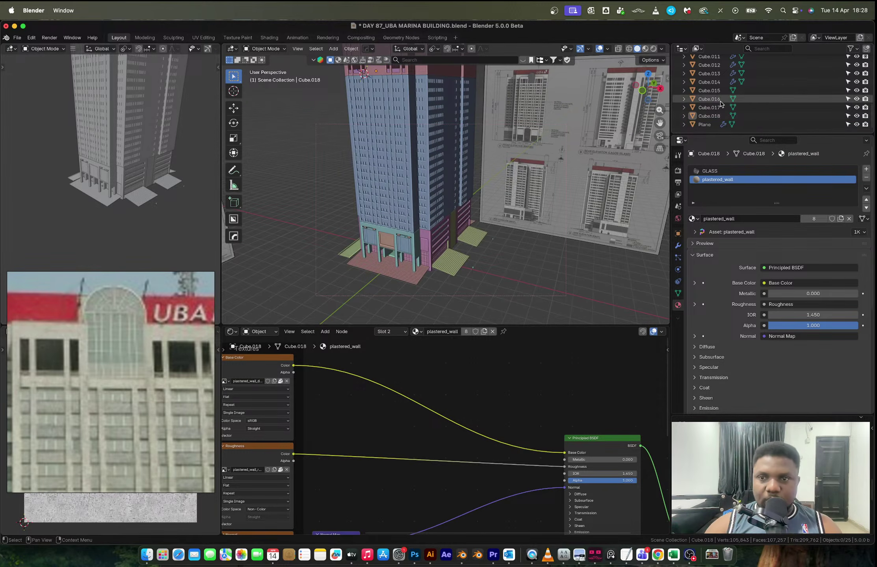
pyautogui.scroll(10, 724, 104)
pyautogui.scroll(-10, 724, 104)
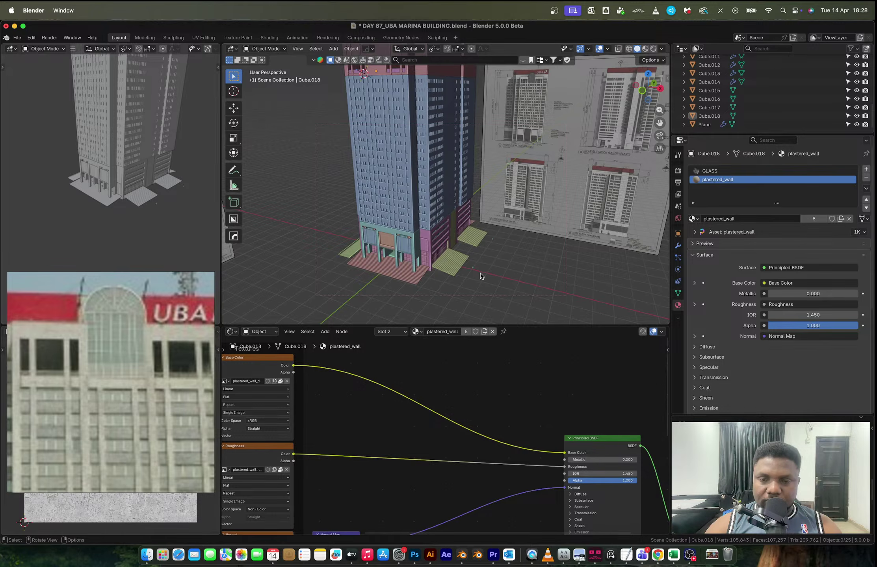
pyautogui.scroll(8, 480, 276)
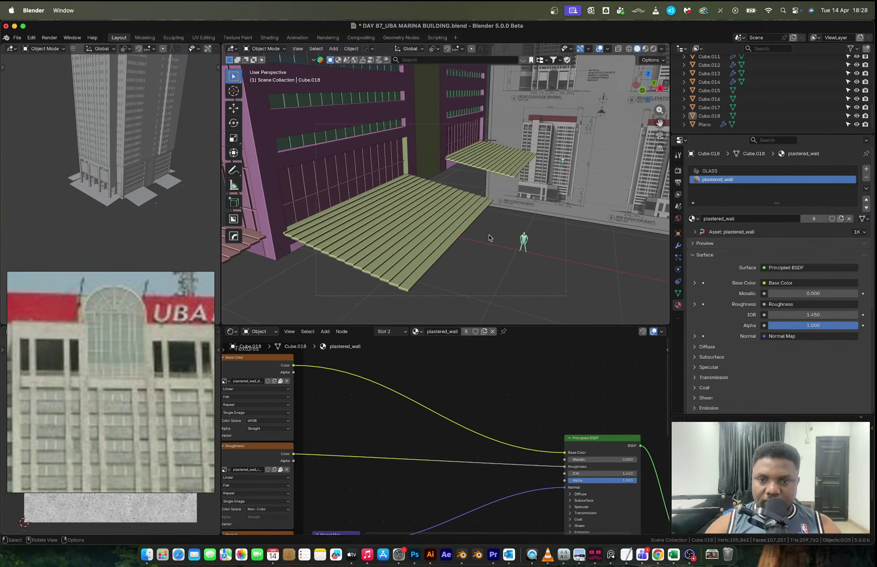
# - Remove the Mirror modifier from the human scale figure standing on the ground beside the canopy
pyautogui.click(524, 243)
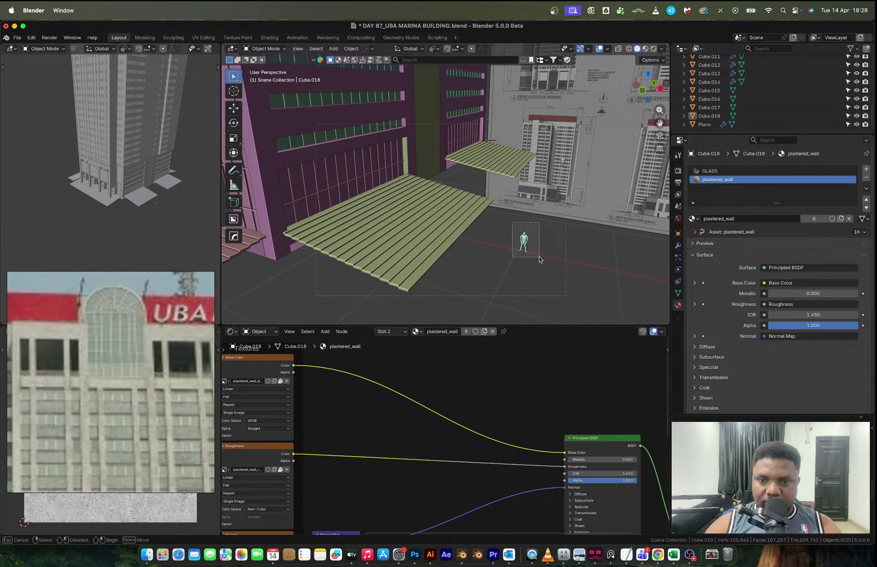
pyautogui.press('Tab')
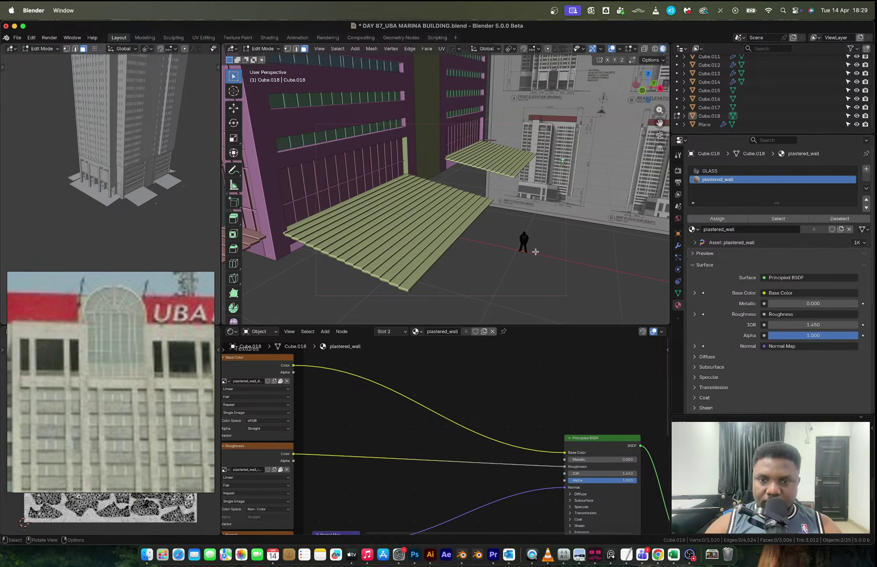
pyautogui.press('Tab')
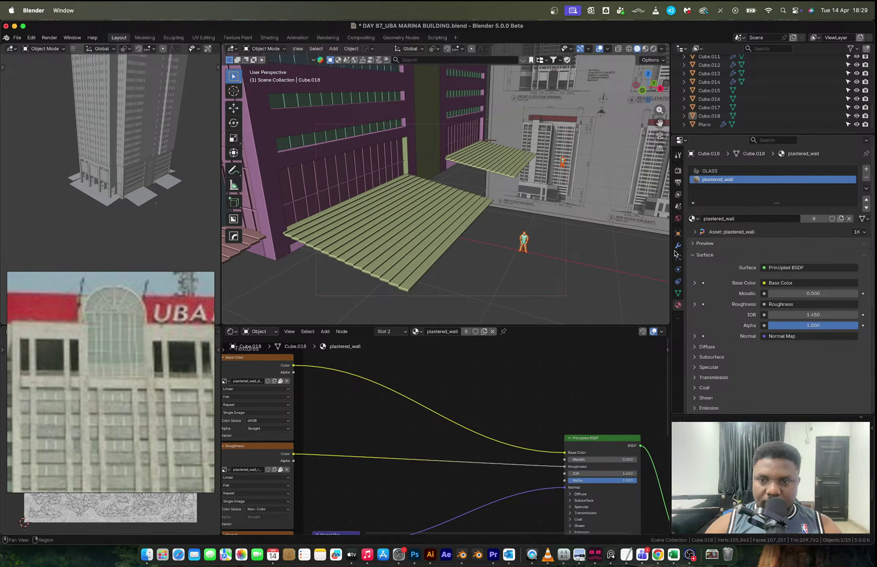
pyautogui.click(678, 246)
pyautogui.click(541, 242)
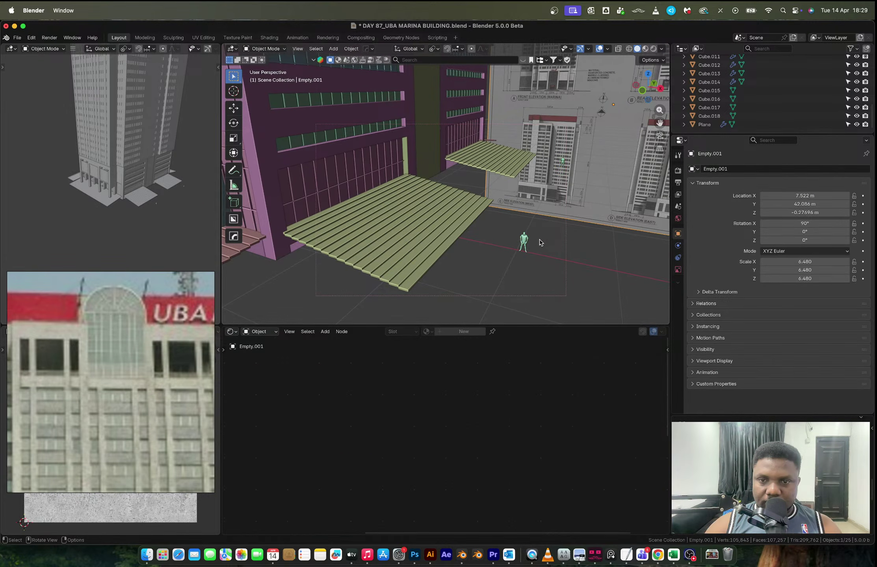
pyautogui.click(524, 243)
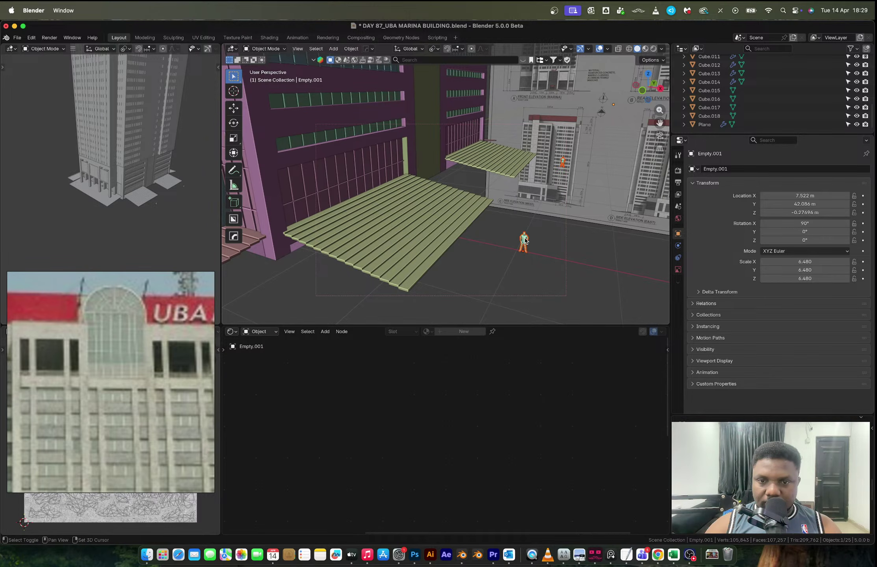
pyautogui.scroll(5, 760, 95)
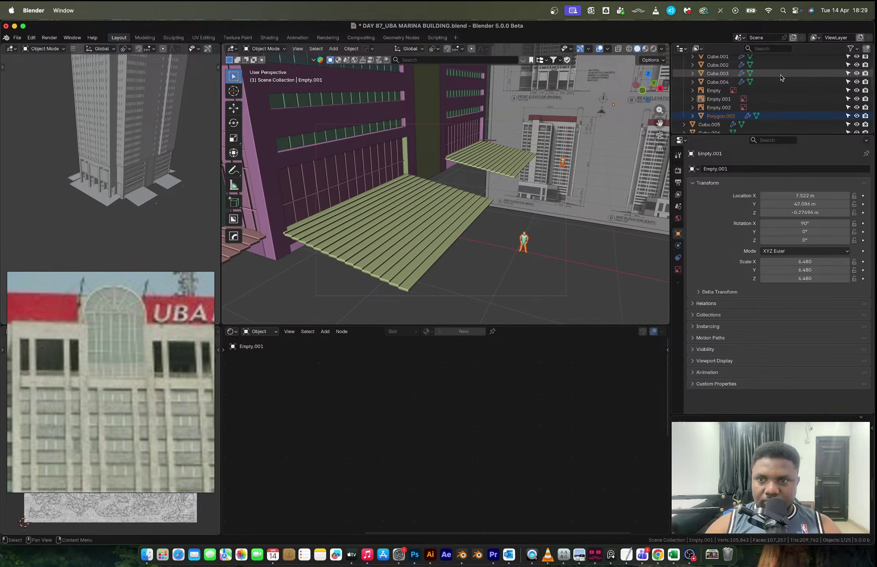
pyautogui.click(724, 68)
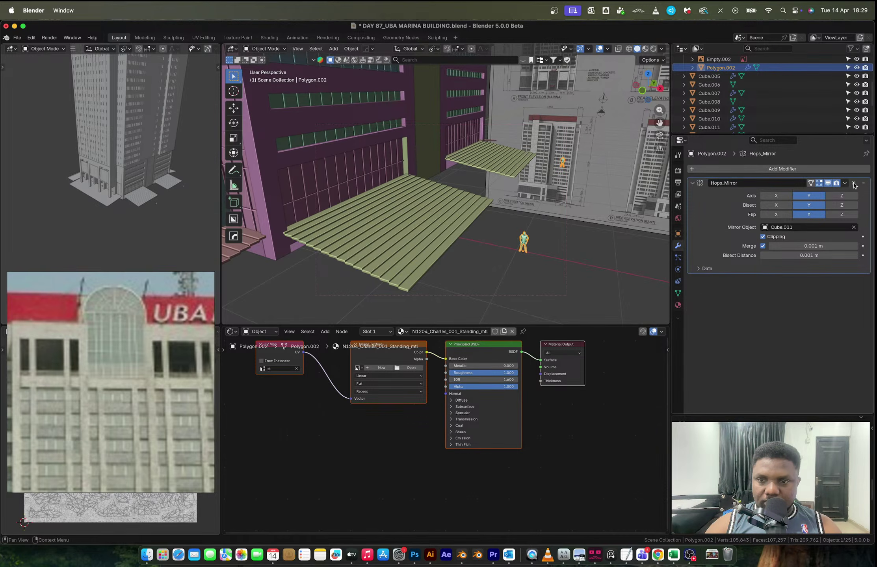
pyautogui.click(853, 183)
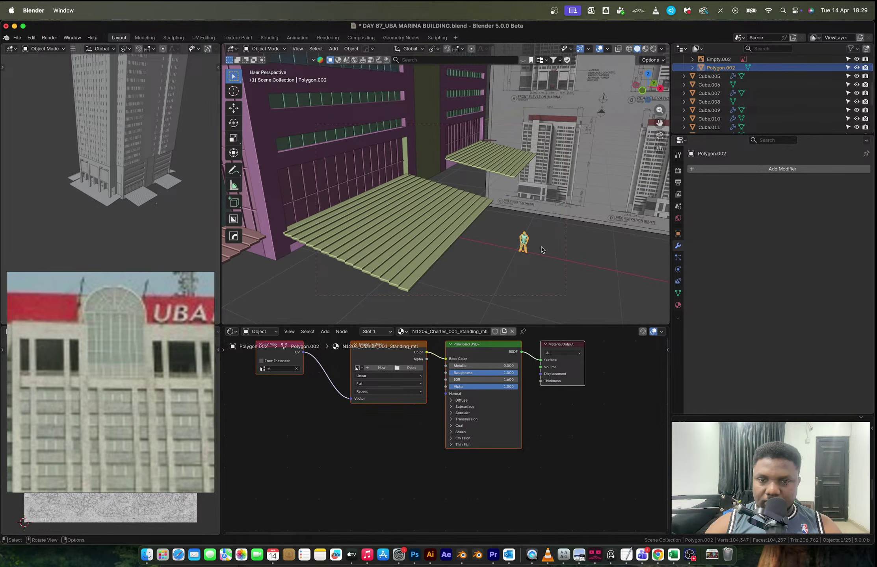
# - Duplicate the human scale figure and snap the copy to the 3D cursor in the crown's window opening
pyautogui.moveTo(541, 250); pyautogui.dragTo(536, 236, button='middle')
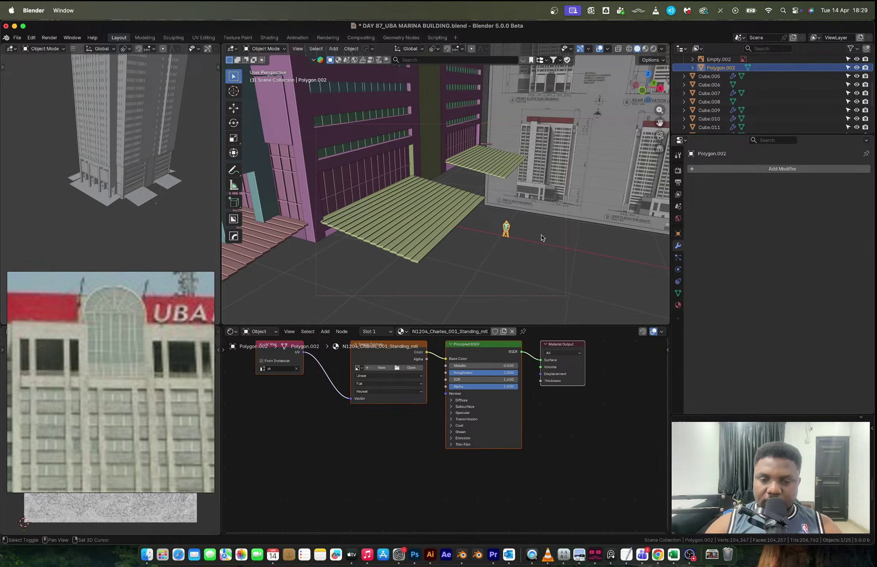
pyautogui.hotkey('shift', 'd')
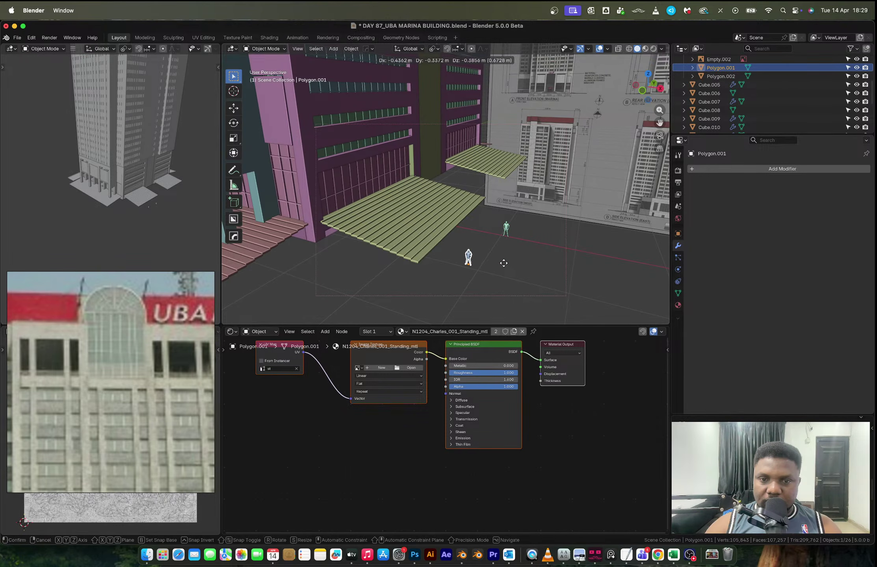
pyautogui.click(503, 263)
pyautogui.scroll(-4, 499, 254)
pyautogui.keyDown('shift'); pyautogui.moveTo(414, 165); pyautogui.dragTo(508, 244, button='middle'); pyautogui.keyUp('shift')
pyautogui.keyDown('shift'); pyautogui.moveTo(349, 102); pyautogui.dragTo(468, 248, button='middle'); pyautogui.keyUp('shift')
pyautogui.moveTo(437, 158); pyautogui.dragTo(494, 246, button='middle')
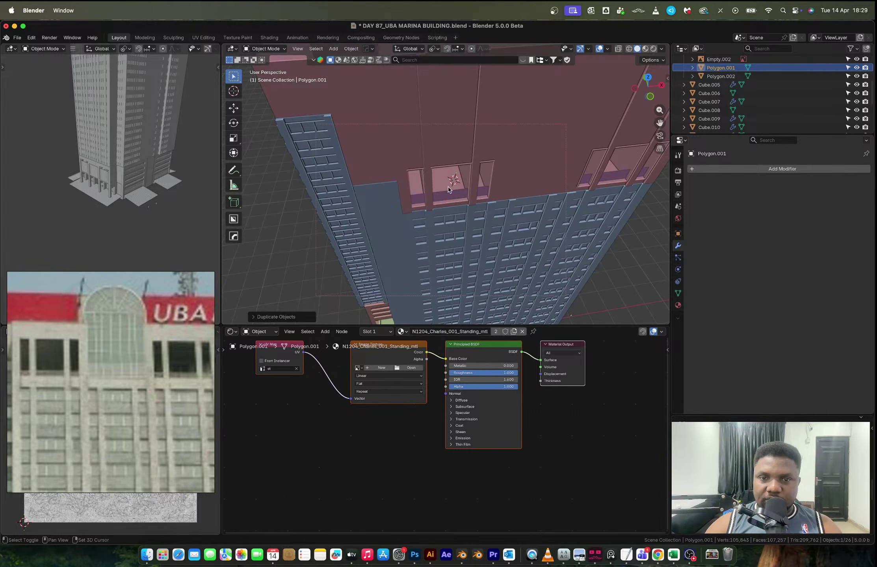
pyautogui.hotkey('shift', 's')
pyautogui.click(450, 129)
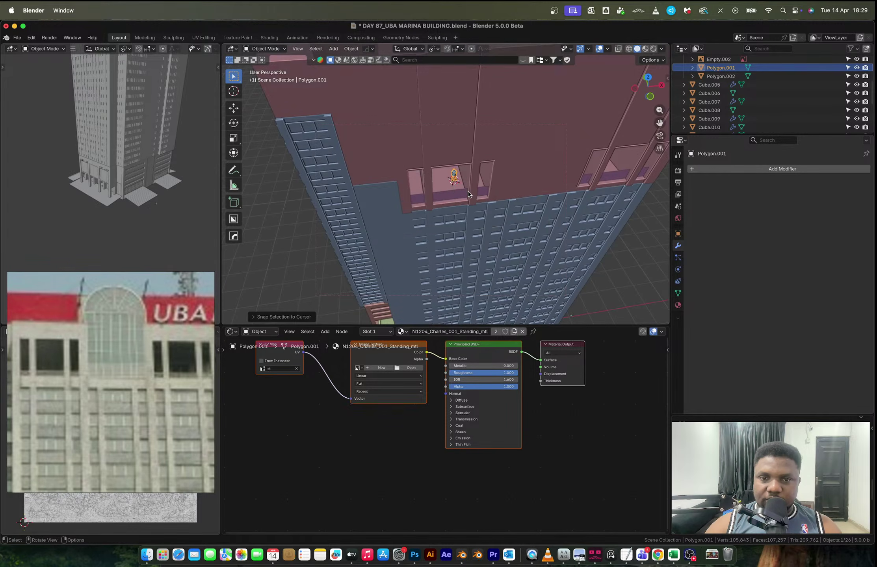
# - Lower the parapet panels object along Z towards the sills of the crown's window openings
pyautogui.moveTo(468, 191); pyautogui.dragTo(473, 162, button='middle')
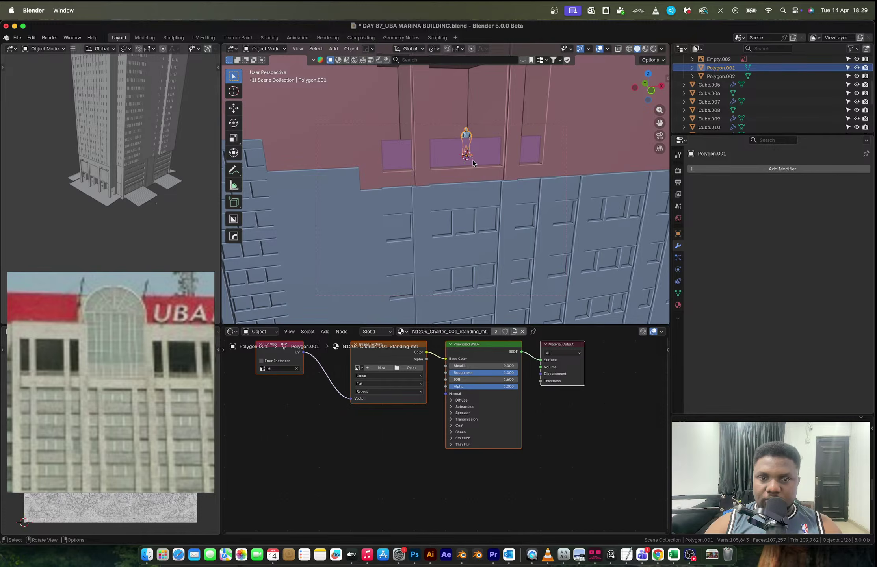
pyautogui.click(476, 157)
pyautogui.scroll(-4, 724, 117)
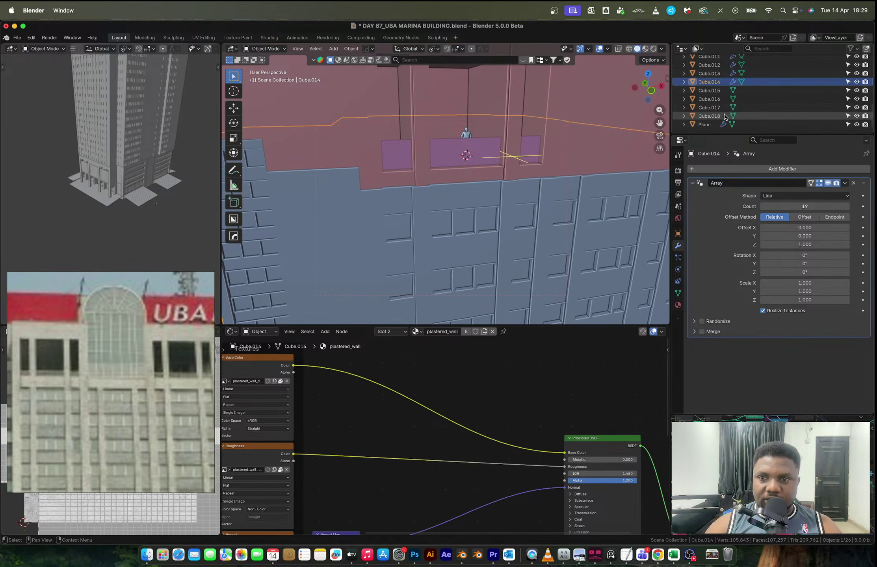
pyautogui.click(705, 115)
pyautogui.press('g')
pyautogui.press('z')
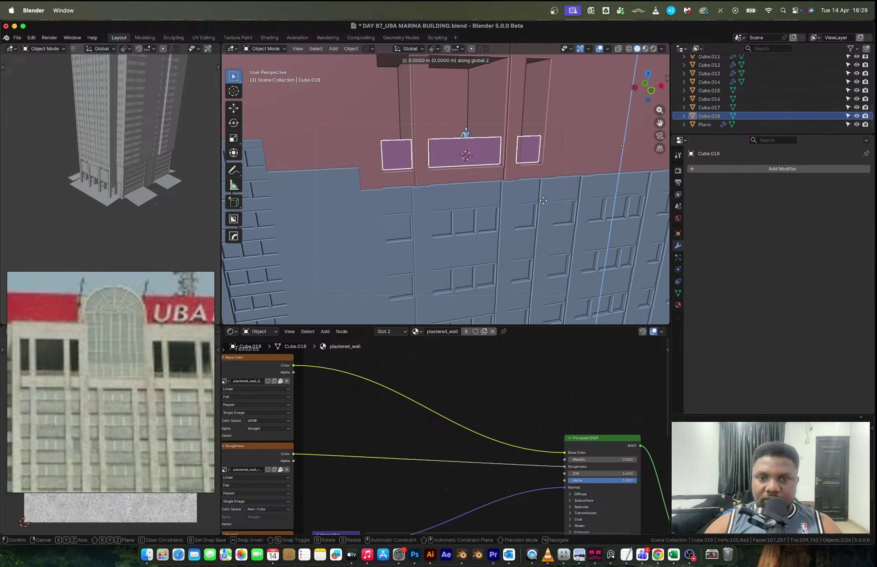
pyautogui.click(546, 270)
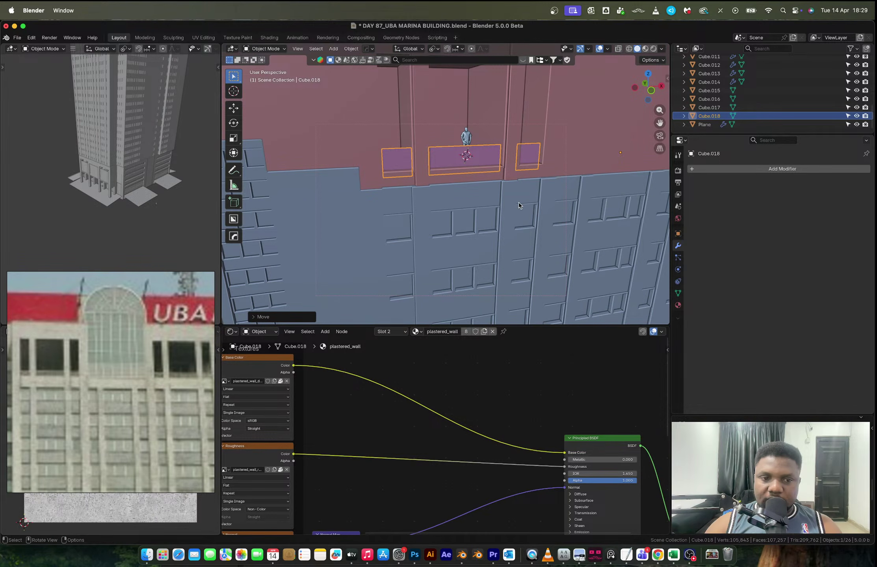
# - Add two vertical edge loops to each of the two wide parapet panels, splitting each into three sections
pyautogui.keyDown('shift'); pyautogui.moveTo(519, 202); pyautogui.dragTo(463, 214, button='middle'); pyautogui.keyUp('shift')
pyautogui.press('Tab')
pyautogui.hotkey('ctrl', 'r')
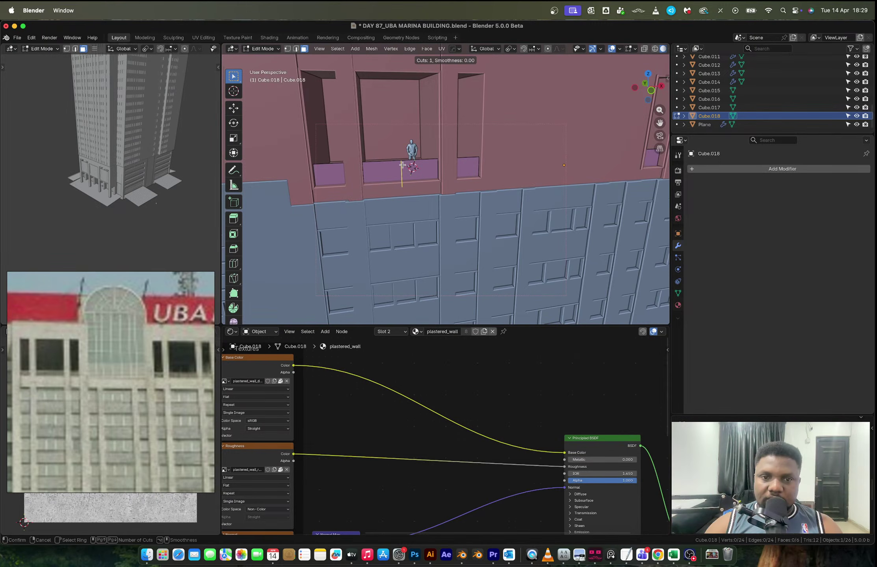
pyautogui.click(403, 166)
pyautogui.scroll(-3, 459, 179)
pyautogui.hotkey('ctrl', 'r')
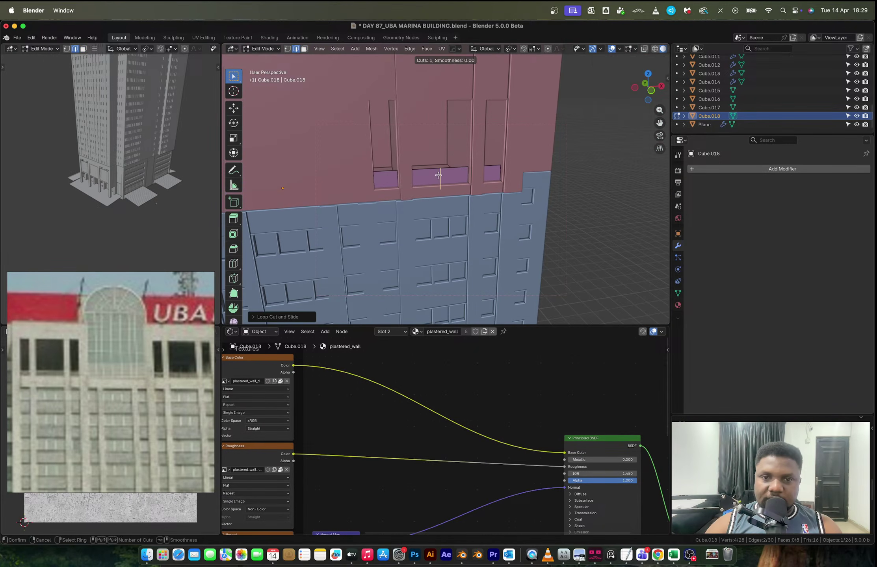
pyautogui.scroll(1, 438, 176)
pyautogui.click(439, 176)
pyautogui.click(438, 177)
pyautogui.moveTo(425, 194)
pyautogui.keyDown('shift'); pyautogui.mouseDown(button='middle')
pyautogui.moveTo(531, 177)
pyautogui.moveTo(434, 182)
pyautogui.mouseUp(button='middle'); pyautogui.keyUp('shift')
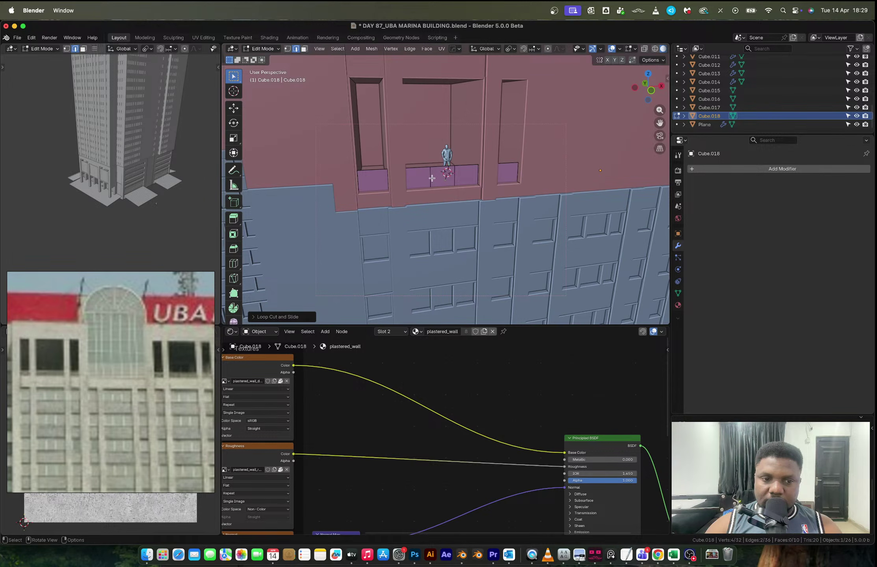
# - Increase the height of all six parapet panels along Z to suit the crown reference photo and raise them about 0.036 m
pyautogui.scroll(-10, 162, 354)
pyautogui.moveTo(42, 296); pyautogui.dragTo(94, 356, button='middle')
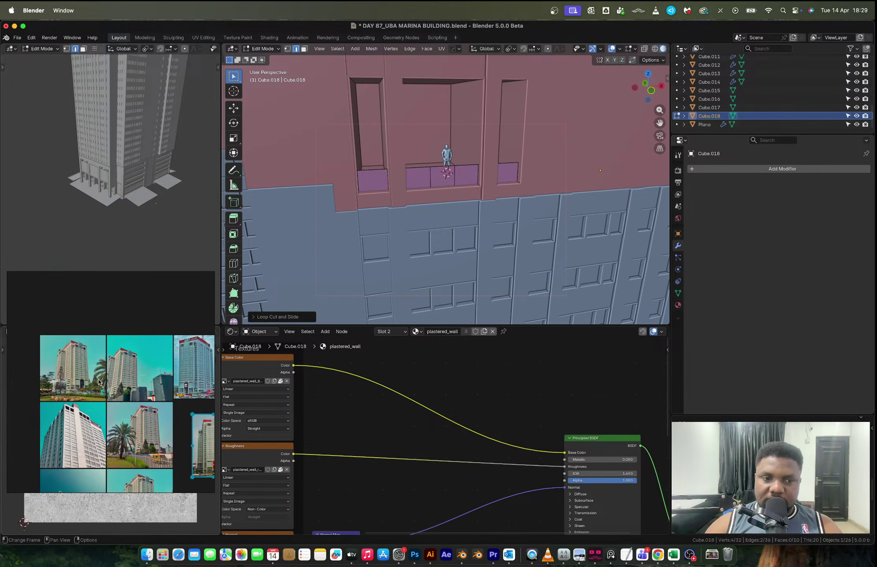
pyautogui.scroll(5, 93, 355)
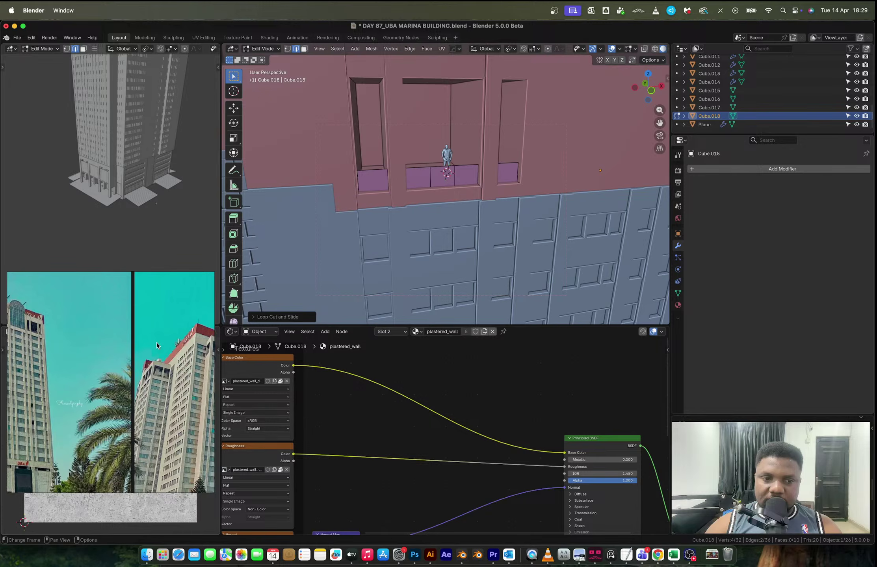
pyautogui.scroll(5, 156, 343)
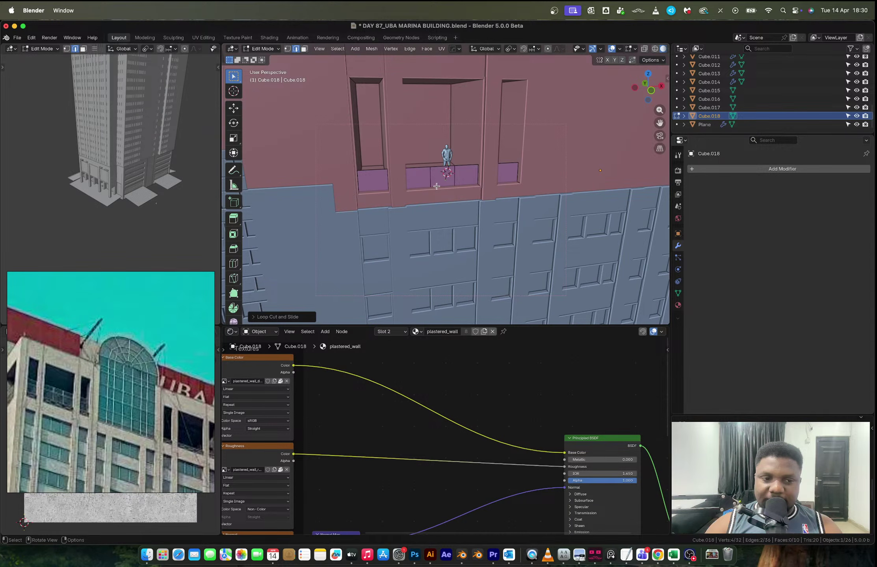
pyautogui.press('a')
pyautogui.press('s')
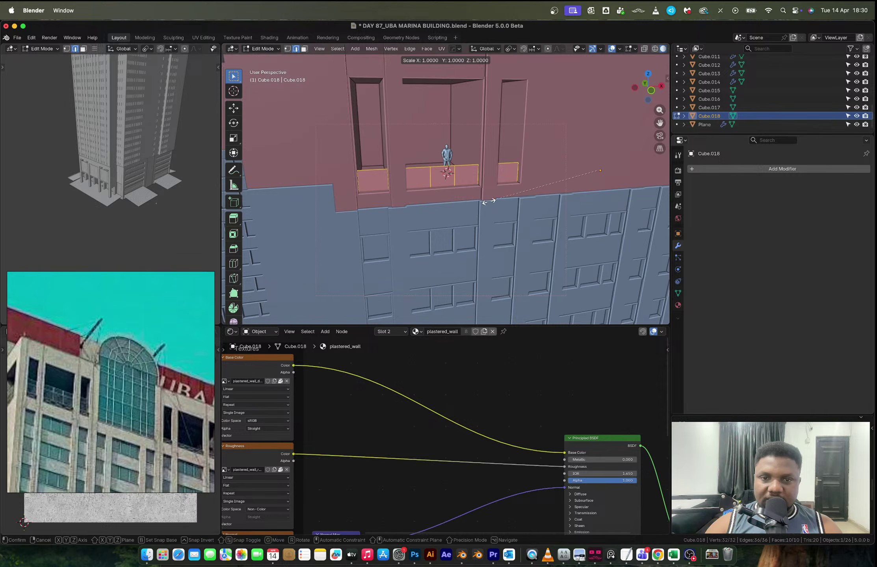
pyautogui.press('z')
pyautogui.click(479, 301)
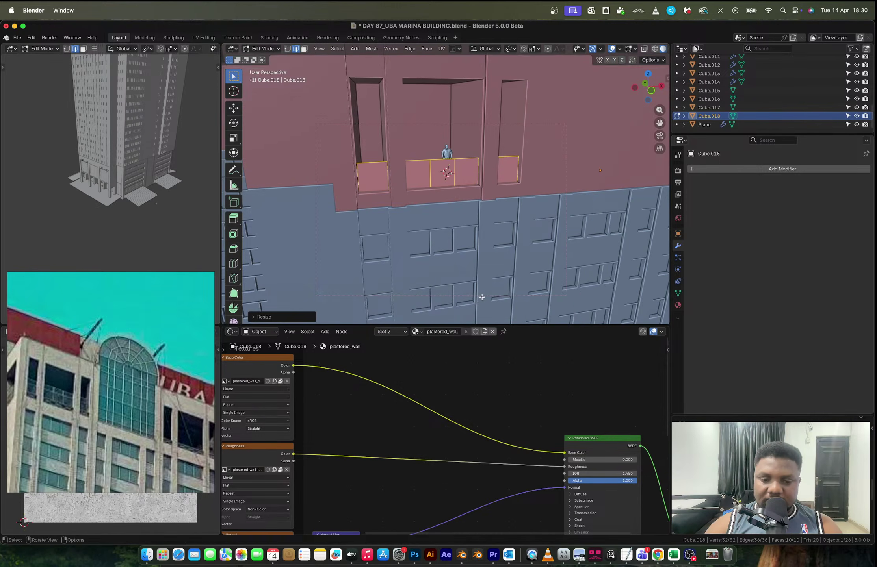
pyautogui.press('g')
pyautogui.press('z')
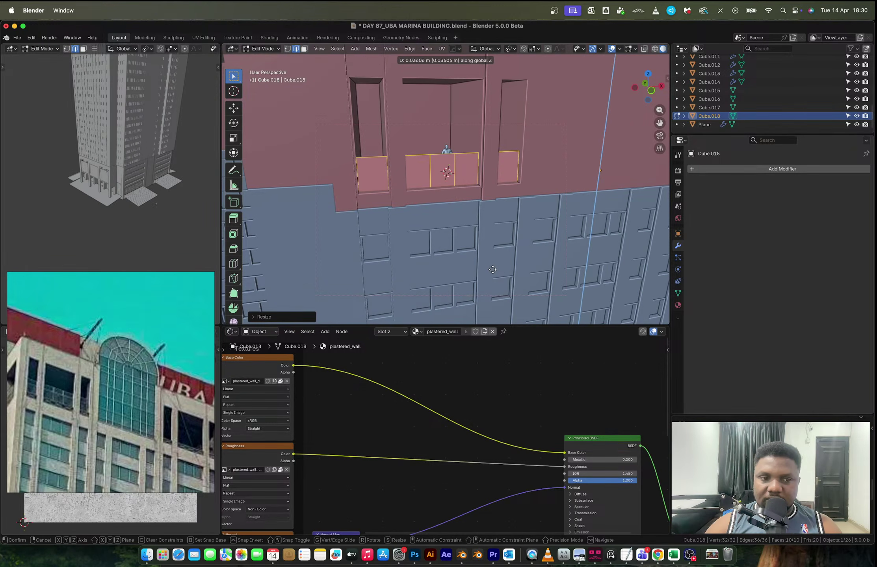
pyautogui.click(493, 269)
# - Add a horizontal edge loop across the upper part of each of the three parapet panels around the human figure
pyautogui.hotkey('ctrl', 'r')
pyautogui.click(461, 162)
pyautogui.click(461, 160)
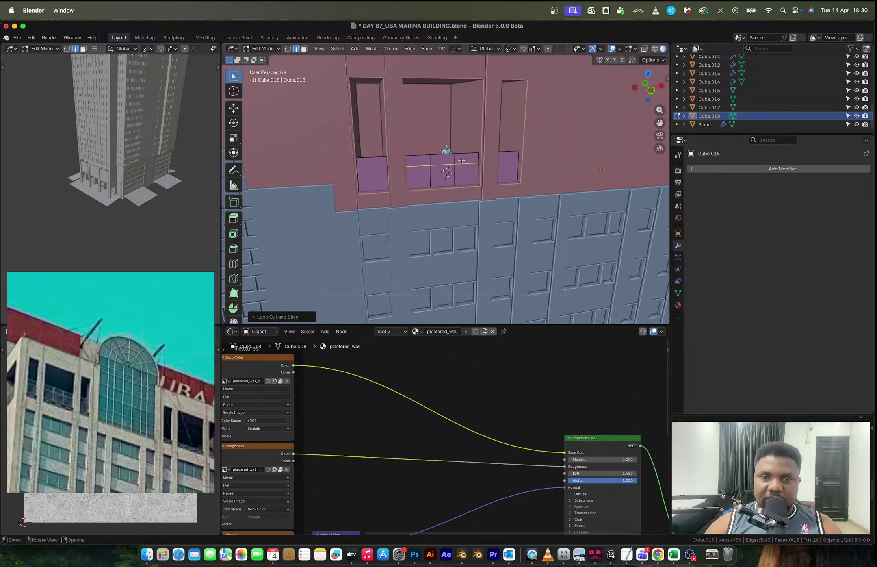
pyautogui.hotkey('ctrl', 'r')
pyautogui.click(500, 161)
pyautogui.click(501, 155)
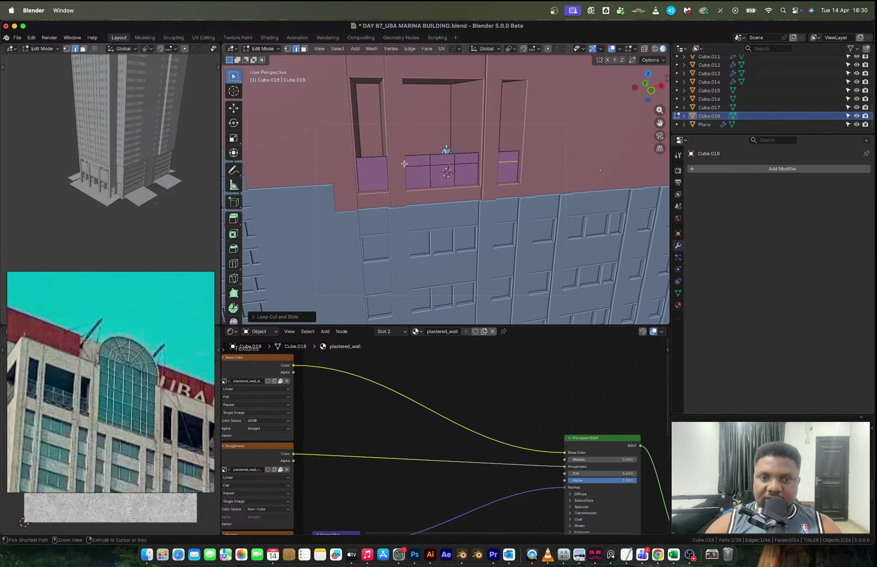
pyautogui.hotkey('ctrl', 'r')
pyautogui.click(389, 171)
pyautogui.click(394, 164)
# - Add a horizontal edge loop across the upper part of each of the three parapet panels in the other window group
pyautogui.scroll(-4, 493, 174)
pyautogui.keyDown('shift'); pyautogui.hscroll(5, 493, 174); pyautogui.keyUp('shift')
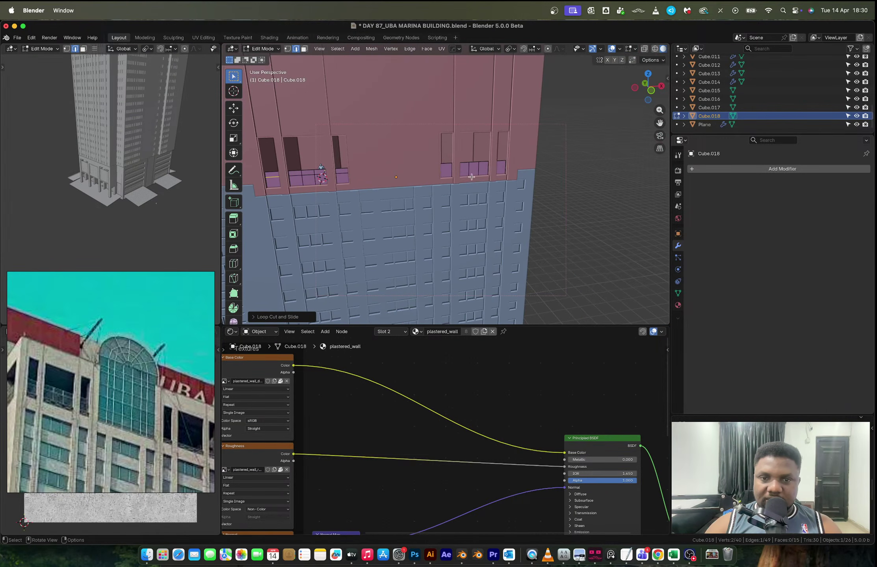
pyautogui.hotkey('ctrl', 'r')
pyautogui.click(449, 170)
pyautogui.click(448, 168)
pyautogui.hotkey('ctrl', 'r')
pyautogui.click(472, 169)
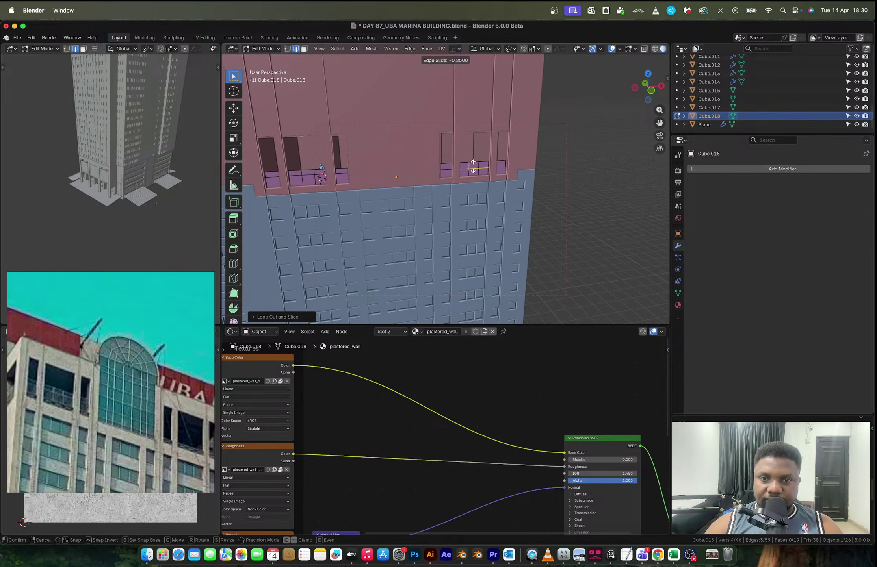
pyautogui.click(473, 168)
pyautogui.hotkey('ctrl', 'r')
pyautogui.click(498, 167)
pyautogui.click(498, 167)
# - Select the horizontal loops of all six panels in see-through front view and level them by scaling to 0 along Z
pyautogui.press('KP_1')
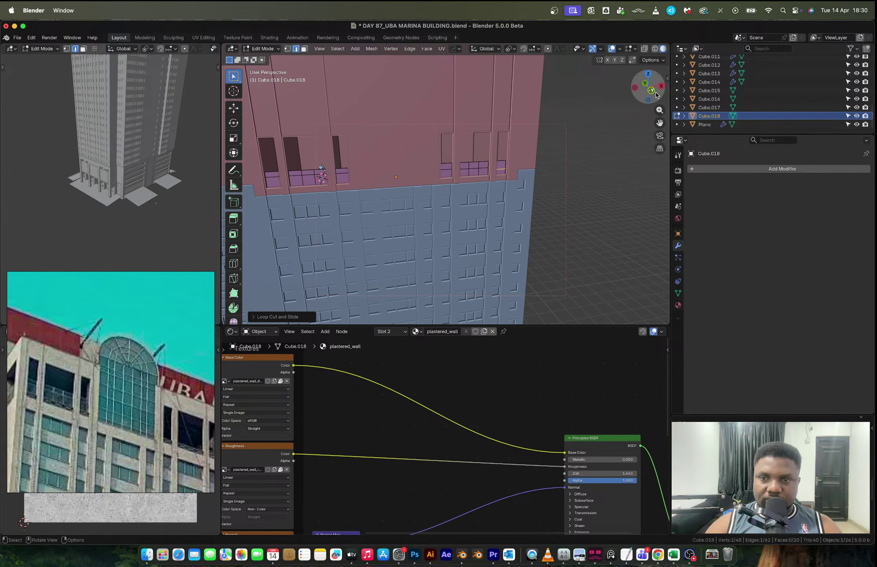
pyautogui.hotkey('alt', 'z')
pyautogui.moveTo(543, 170); pyautogui.dragTo(296, 161)
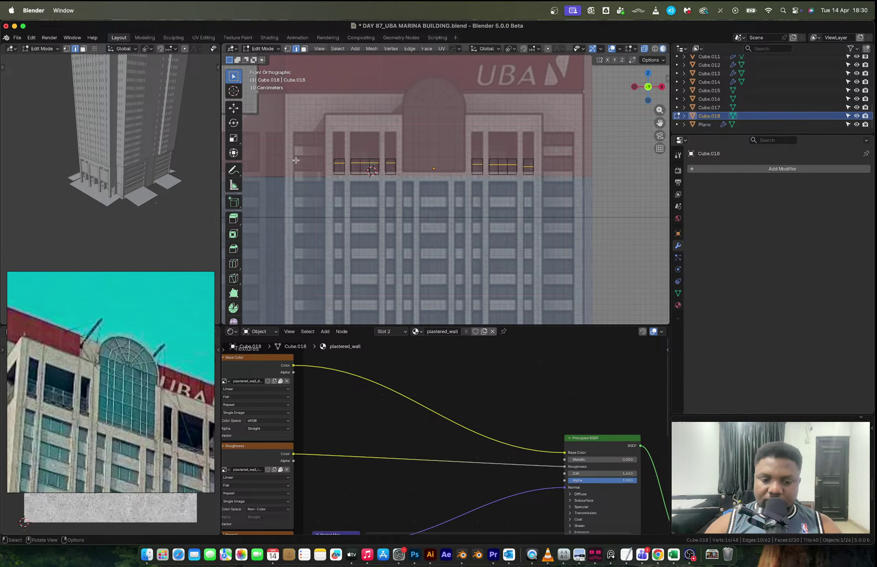
pyautogui.press('s')
pyautogui.press('z')
pyautogui.press('0')
pyautogui.press('Return')
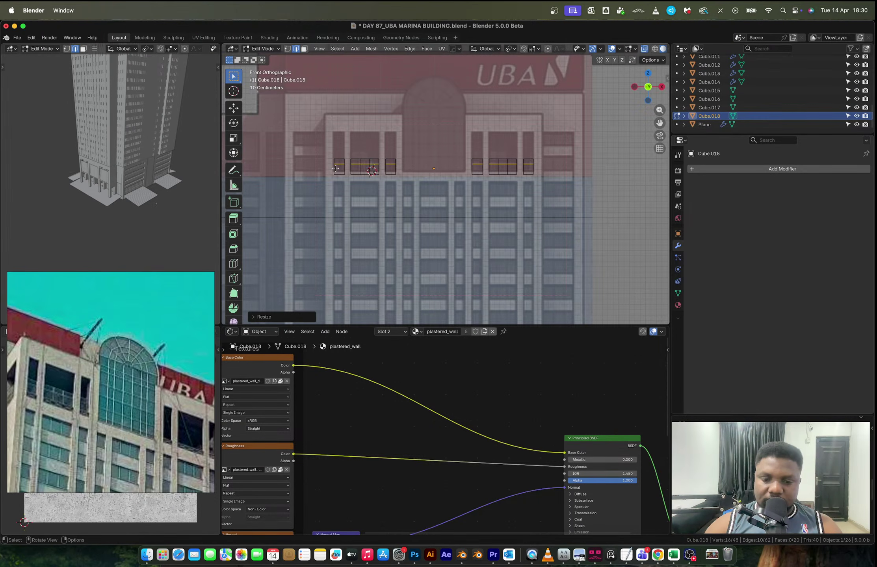
# - Raise the levelled horizontal edges slightly along Z towards the panel tops and finish editing the mesh
pyautogui.scroll(6, 335, 169)
pyautogui.press('g')
pyautogui.press('z')
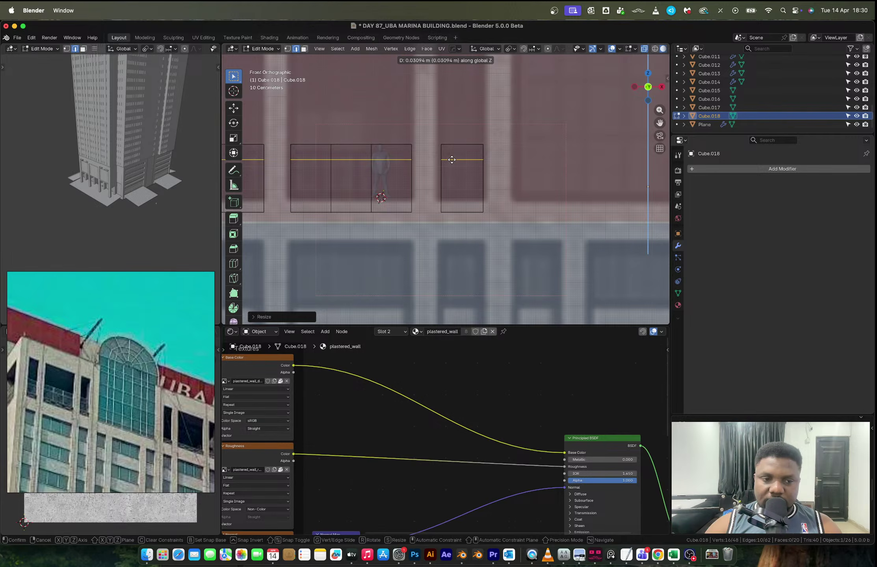
pyautogui.click(445, 179)
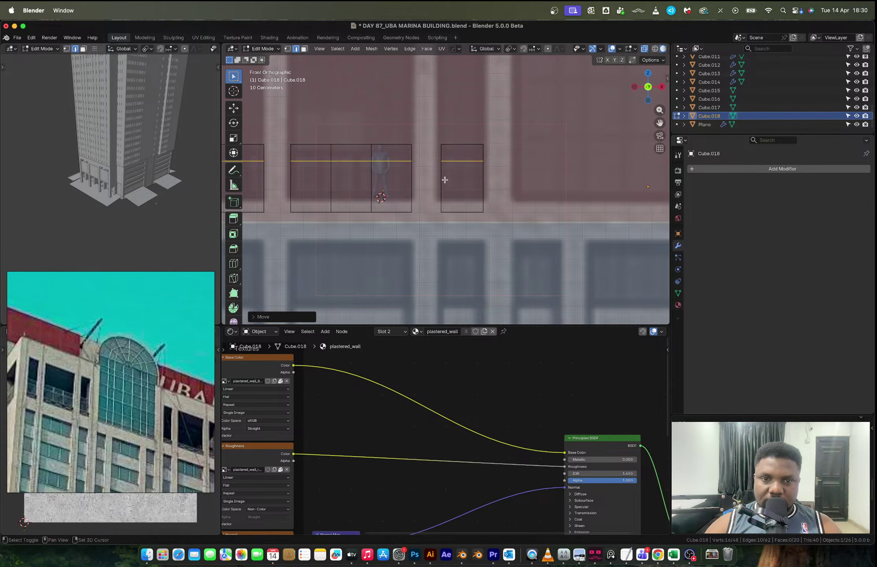
pyautogui.press('Tab')
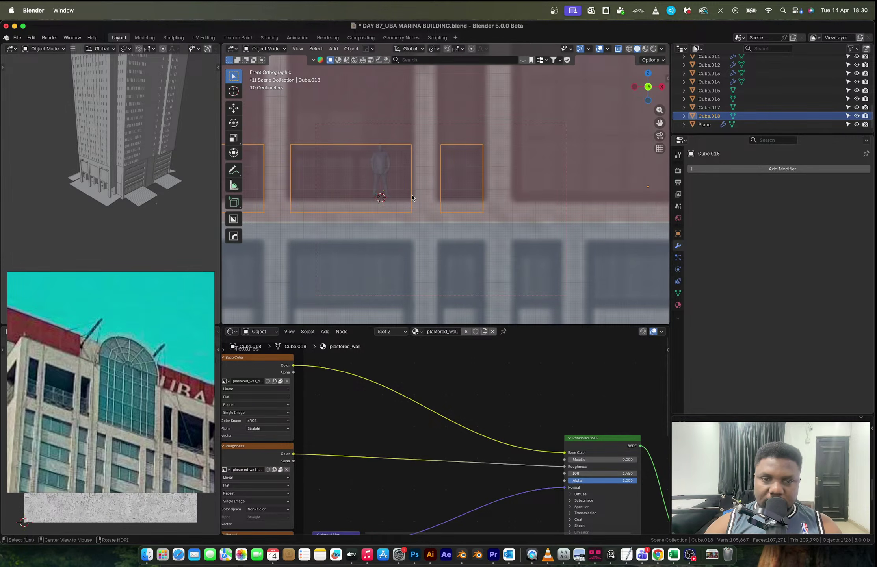
# - Add the vertical dividing loops of both window groups to the selected horizontal edges and bevel them with an offset of about 0.004 m
pyautogui.press('Tab')
pyautogui.moveTo(412, 195); pyautogui.dragTo(504, 192, button='middle')
pyautogui.keyDown('alt'); pyautogui.keyDown('shift'); pyautogui.click(402, 194); pyautogui.keyUp('shift'); pyautogui.keyUp('alt')
pyautogui.keyDown('alt'); pyautogui.keyDown('shift'); pyautogui.click(585, 193); pyautogui.keyUp('shift'); pyautogui.keyUp('alt')
pyautogui.moveTo(585, 193); pyautogui.dragTo(388, 195, button='middle')
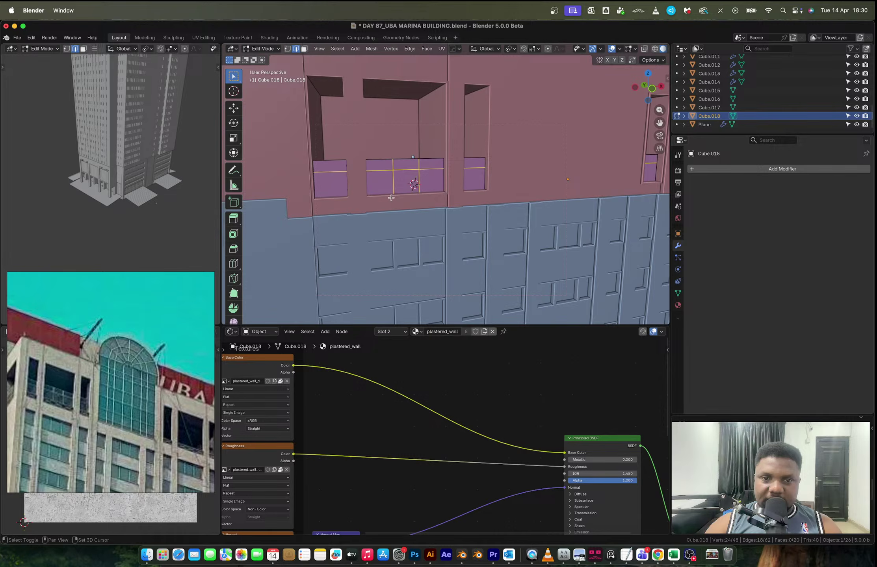
pyautogui.scroll(3, 391, 198)
pyautogui.hotkey('ctrl', 'b')
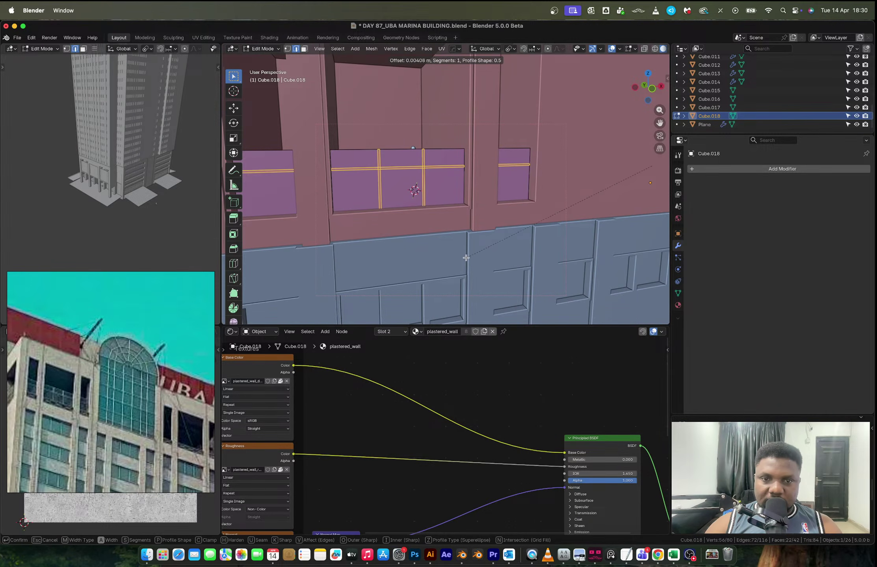
pyautogui.click(466, 258)
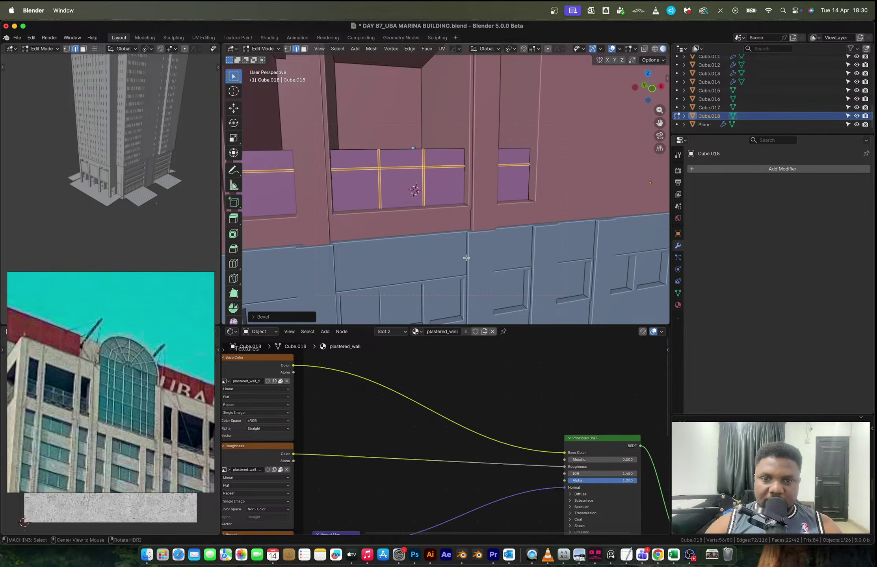
# - Try to extrude the bevelled strips about 0.026 m along their normals
pyautogui.hotkey('alt', 's')
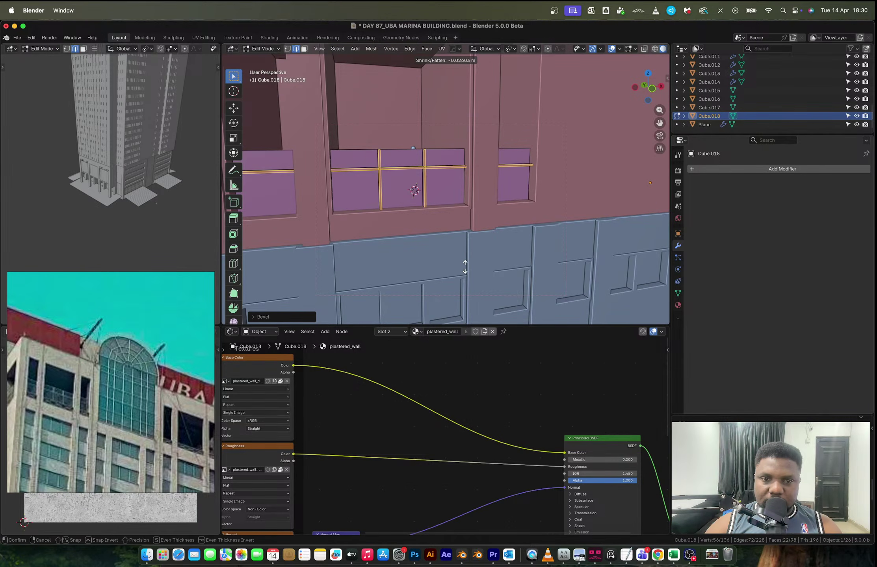
pyautogui.click(466, 267)
pyautogui.press('Tab')
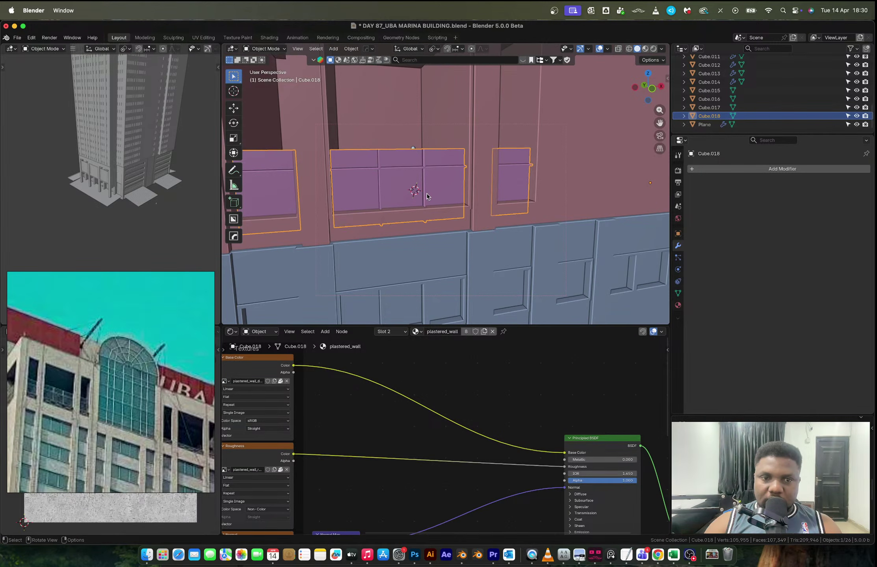
pyautogui.press('Tab')
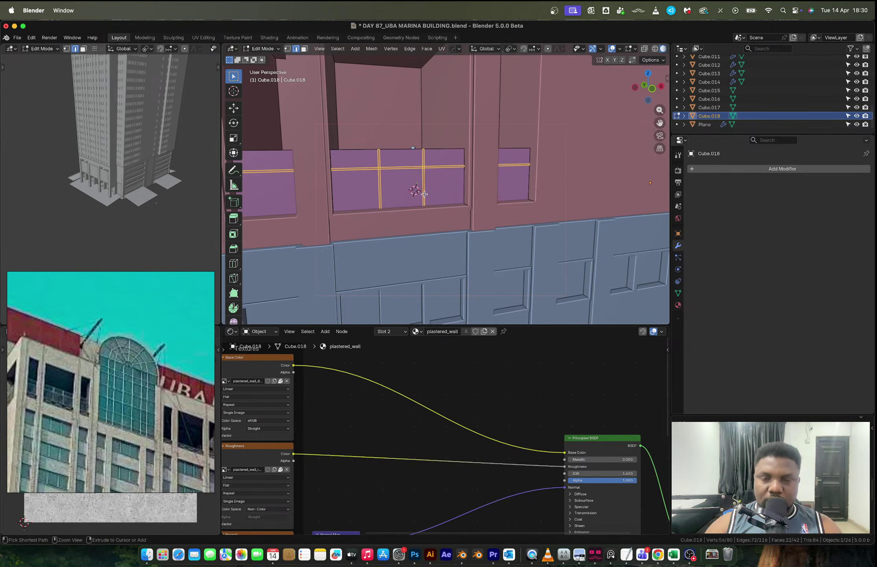
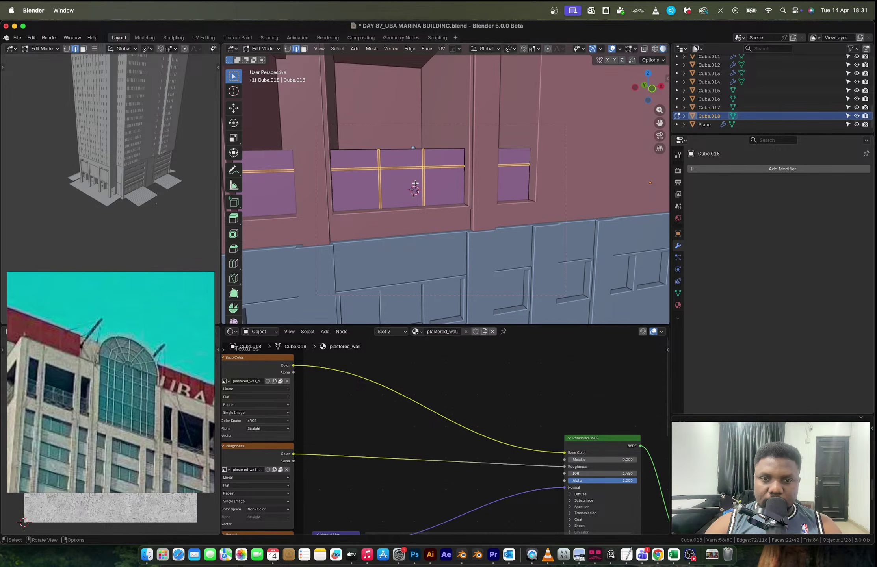
# - Extrude the bevelled divider strips on all parapet panels along their normals by about 0.022 m
pyautogui.hotkey('alt', 'e')
pyautogui.click(426, 173)
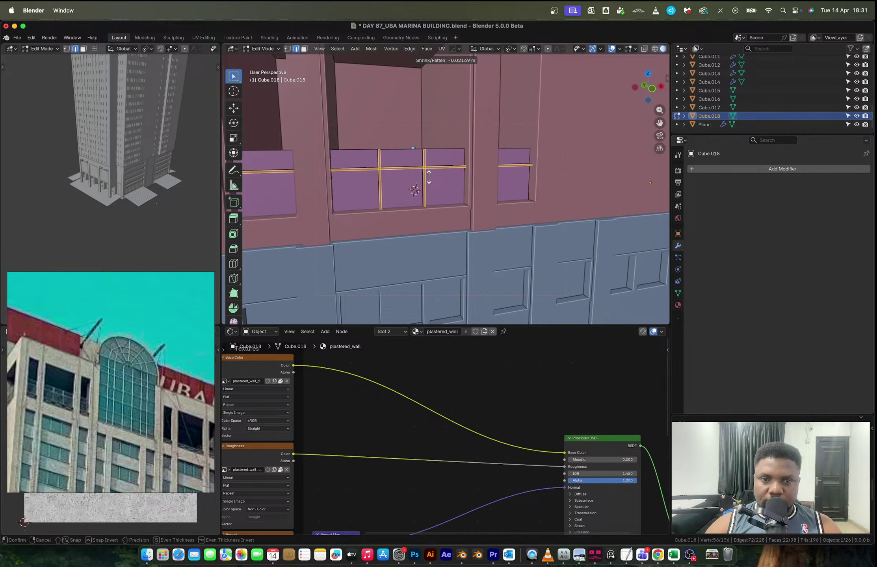
pyautogui.click(429, 177)
# - Add a horizontal edge loop close to the top edge of each of the three parapet panels around the human figure
pyautogui.keyDown('alt'); pyautogui.click(427, 155); pyautogui.keyUp('alt')
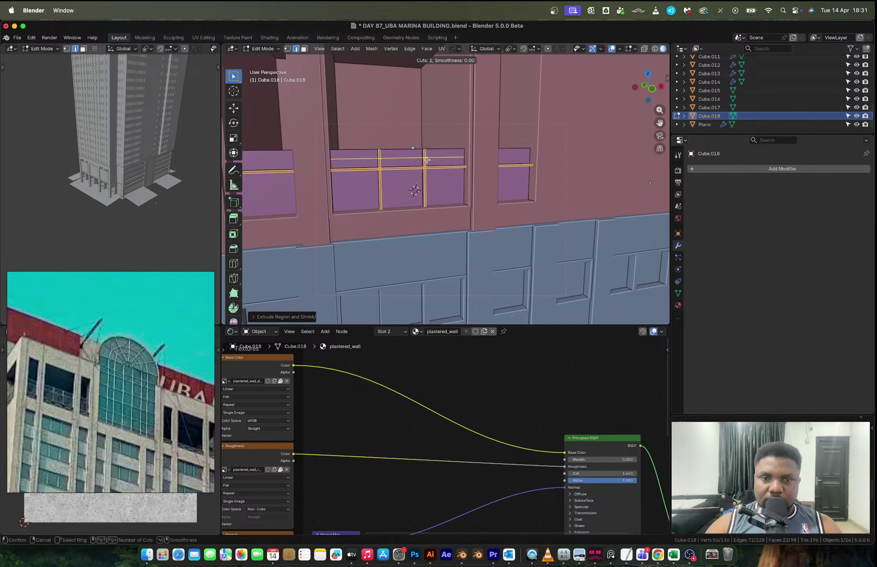
pyautogui.press('g')
pyautogui.press('g')
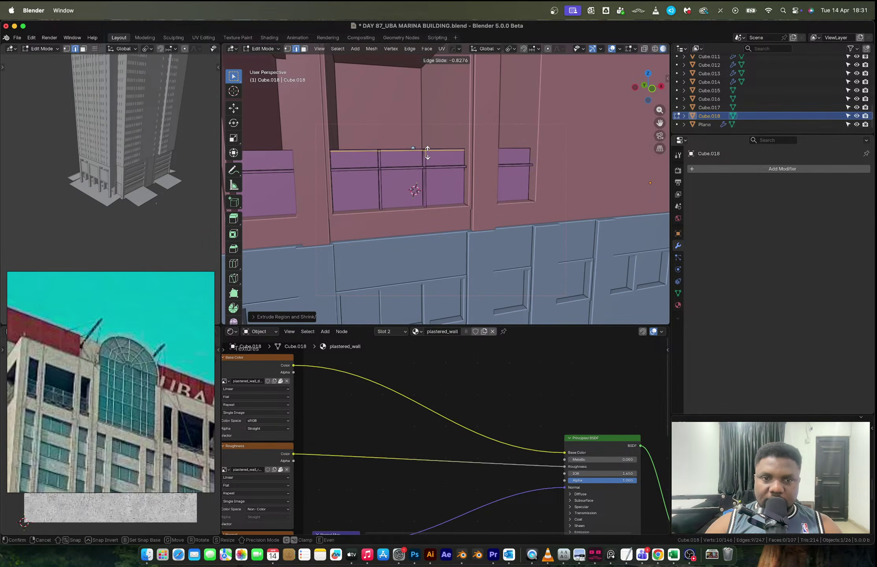
pyautogui.click(427, 154)
pyautogui.keyDown('shift'); pyautogui.moveTo(329, 178); pyautogui.dragTo(368, 143, button='middle'); pyautogui.keyUp('shift')
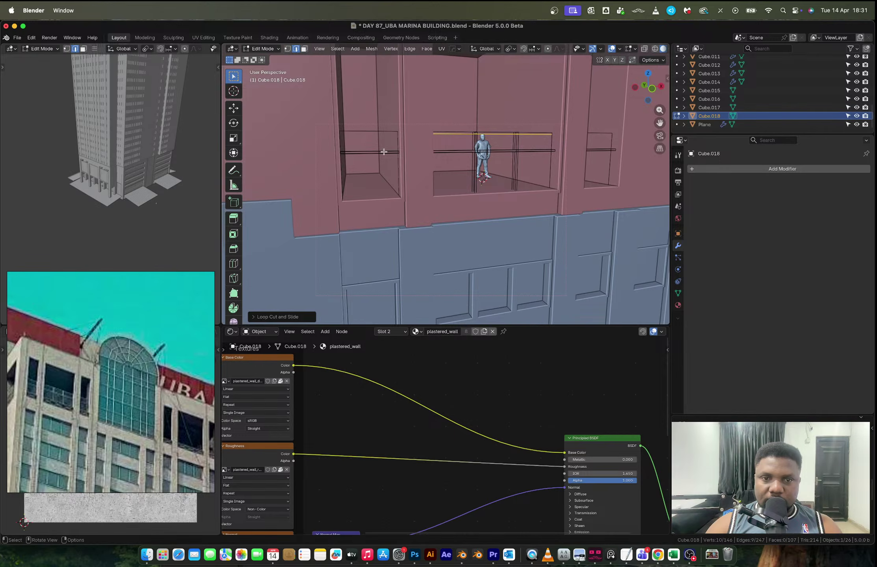
pyautogui.scroll(-2, 386, 152)
pyautogui.hotkey('ctrl', 'r')
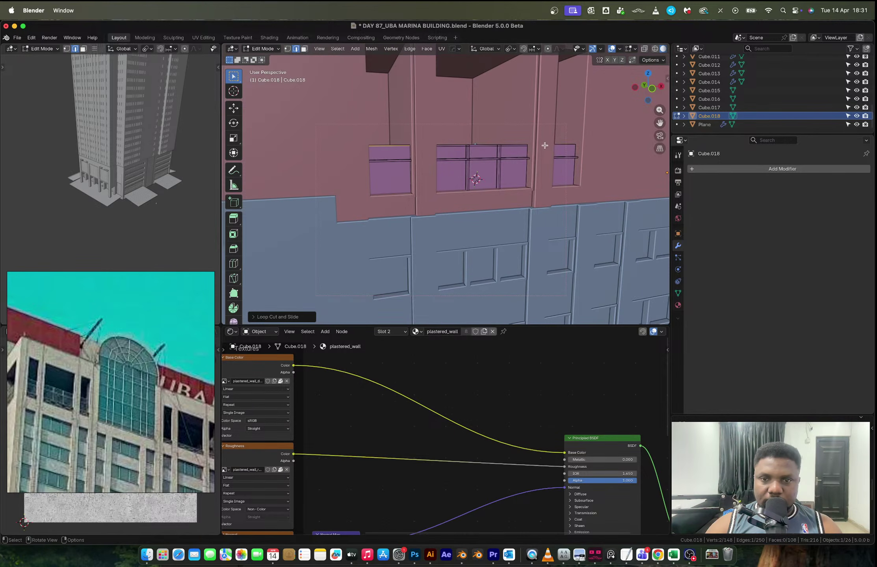
pyautogui.click(554, 150)
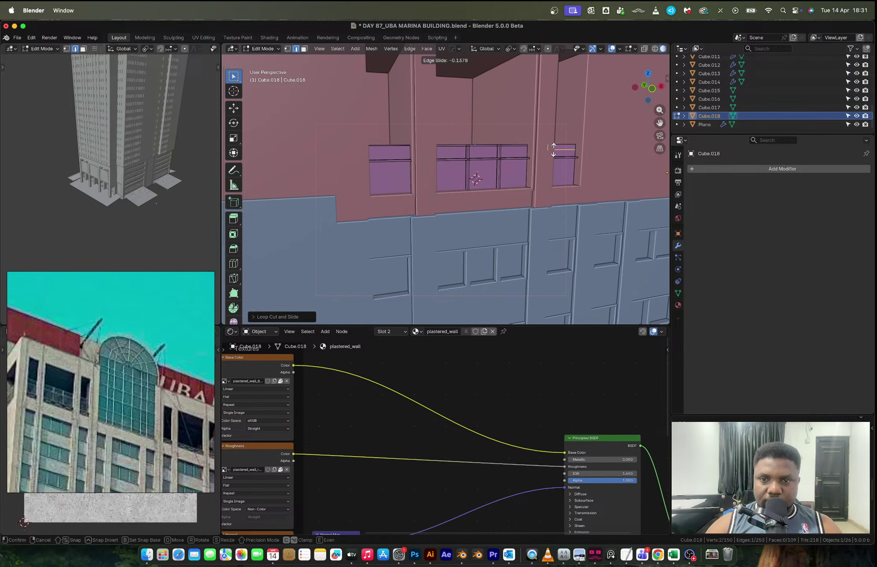
pyautogui.click(554, 148)
# - Add a horizontal edge loop close to the top edge of the first narrow panel in the other window group
pyautogui.press('Tab')
pyautogui.scroll(-3, 555, 157)
pyautogui.hotkey('alt', 'x')
pyautogui.moveTo(549, 182); pyautogui.dragTo(474, 186, button='middle')
pyautogui.click(510, 181)
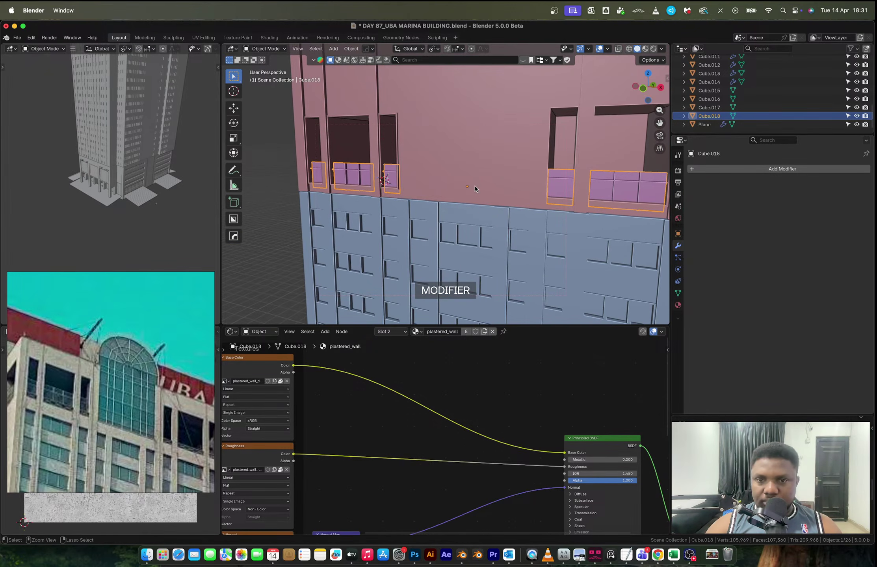
pyautogui.scroll(5, 475, 185)
pyautogui.press('Tab')
pyautogui.hotkey('ctrl', 'r')
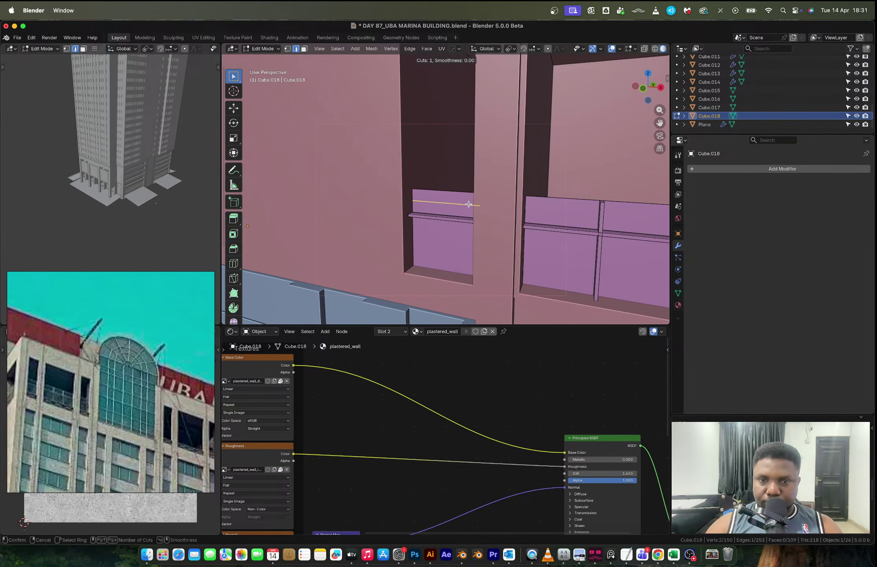
pyautogui.click(468, 204)
pyautogui.click(469, 198)
# - Add a horizontal edge loop close to the top edge of that group's wide middle panel and its remaining narrow panel
pyautogui.hotkey('ctrl', 'r')
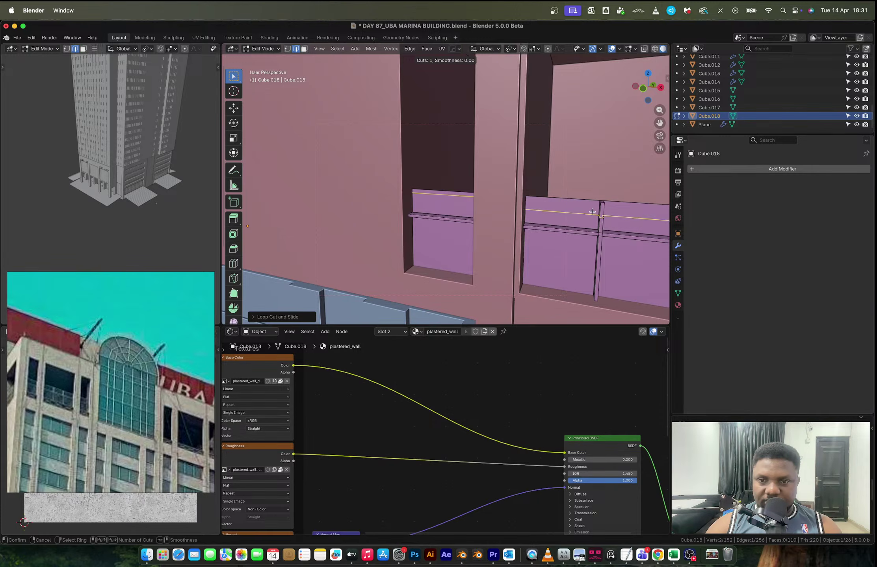
pyautogui.click(592, 211)
pyautogui.click(589, 203)
pyautogui.moveTo(589, 203); pyautogui.dragTo(454, 212, button='middle')
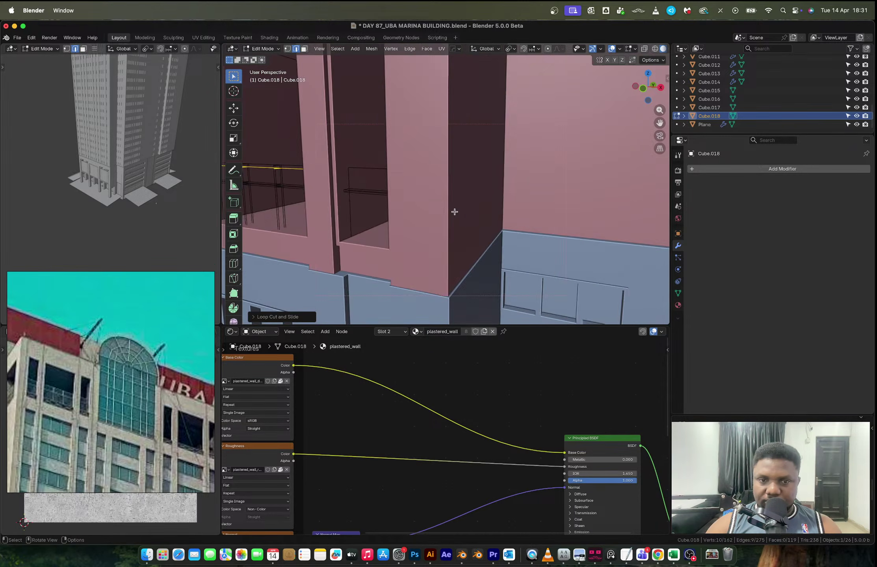
pyautogui.scroll(-6, 455, 212)
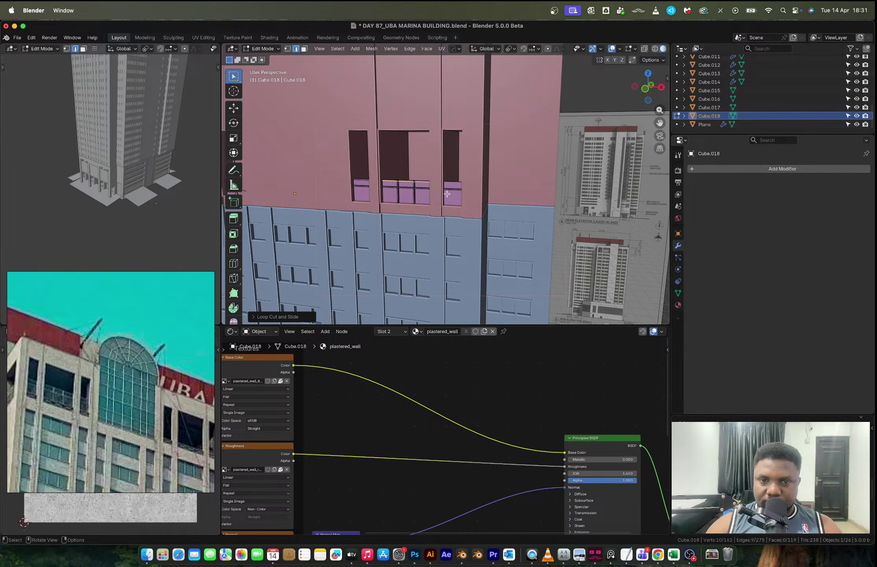
pyautogui.hotkey('ctrl', 'r')
pyautogui.click(460, 185)
pyautogui.click(461, 185)
# - Select the new top loops of all six panels in see-through front view and level them by scaling along Z
pyautogui.moveTo(461, 185); pyautogui.dragTo(486, 199, button='middle')
pyautogui.click(643, 91)
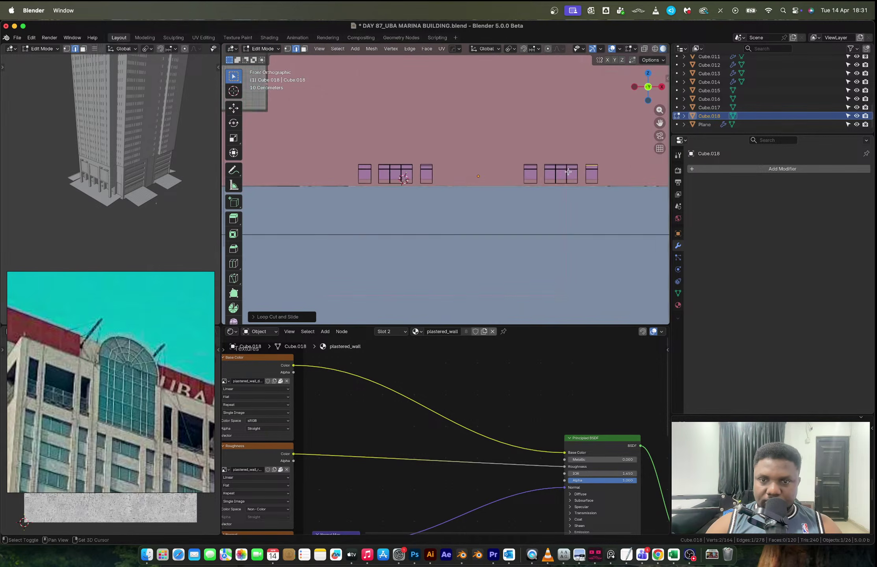
pyautogui.press('1')
pyautogui.hotkey('alt', 'z')
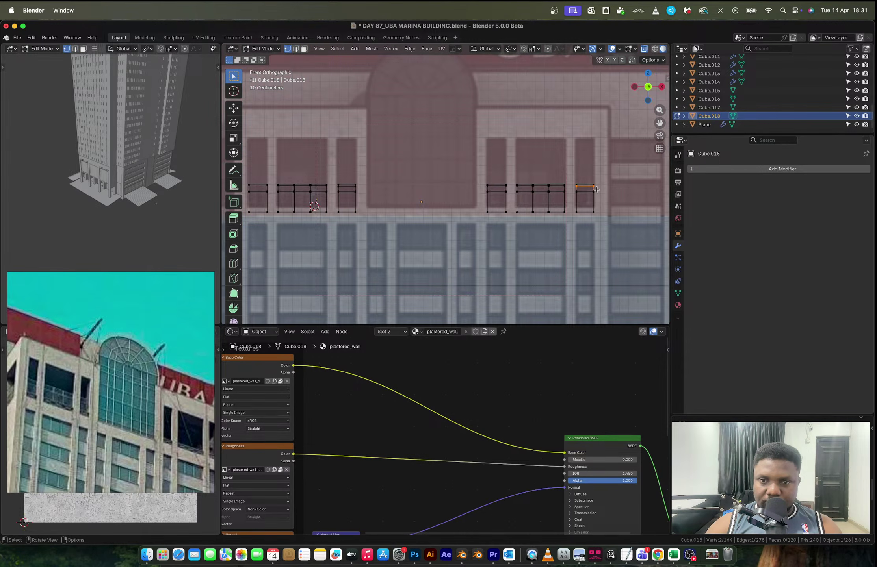
pyautogui.moveTo(596, 189); pyautogui.dragTo(221, 185)
pyautogui.scroll(8, 345, 186)
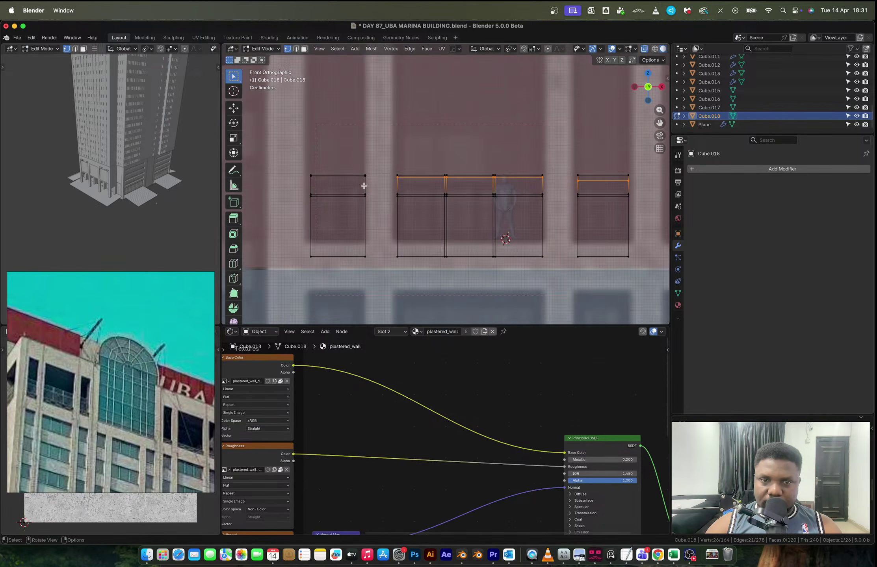
pyautogui.keyDown('shift'); pyautogui.moveTo(345, 186); pyautogui.dragTo(354, 186, button='middle'); pyautogui.keyUp('shift')
pyautogui.press('2')
pyautogui.keyDown('shift'); pyautogui.click(329, 173); pyautogui.keyUp('shift')
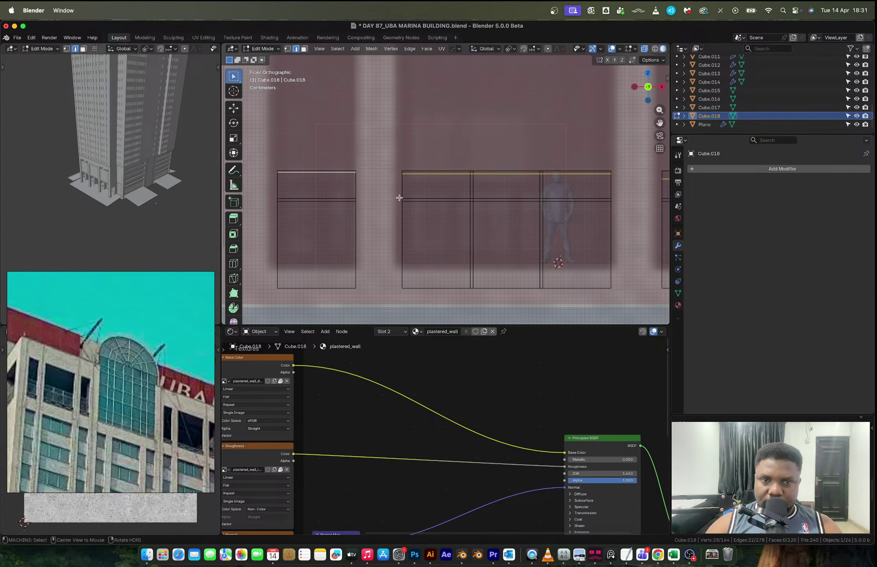
pyautogui.press('s')
pyautogui.click(399, 198)
# - Lower the levelled top loops slightly along Z to set the thickness of the panels' top strip
pyautogui.press('g')
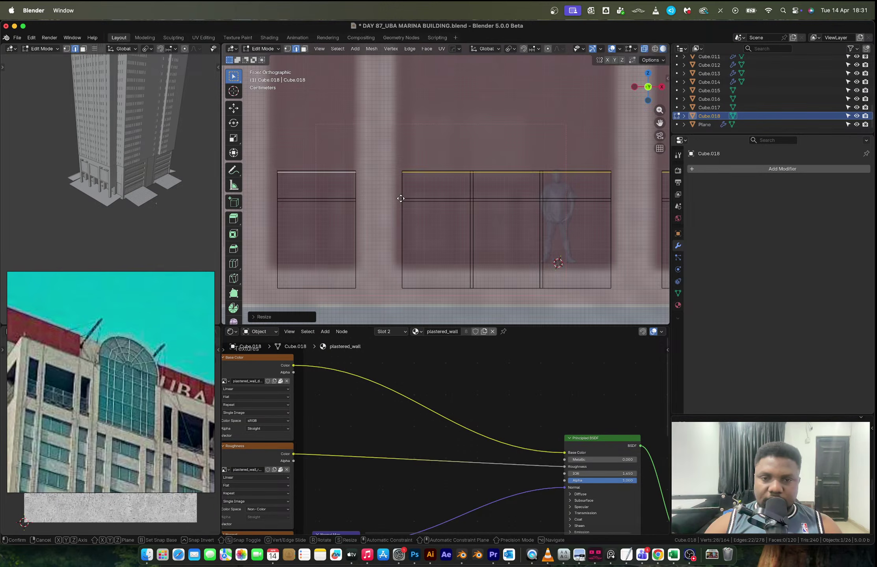
pyautogui.press('z')
pyautogui.click(400, 221)
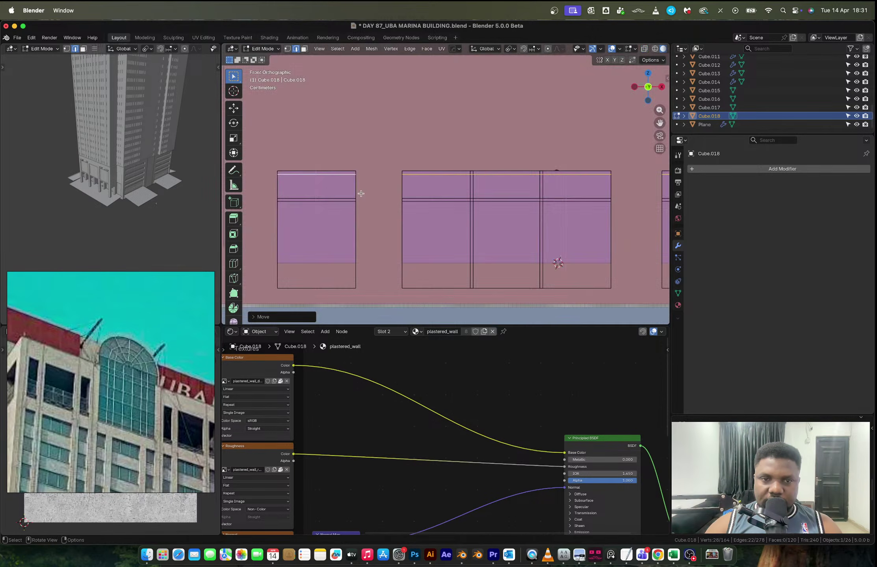
# - Select the thin top-strip faces of all six parapet panels in both window groups and extrude them about 0.017 m along their normals
pyautogui.moveTo(360, 193); pyautogui.dragTo(389, 204, button='middle')
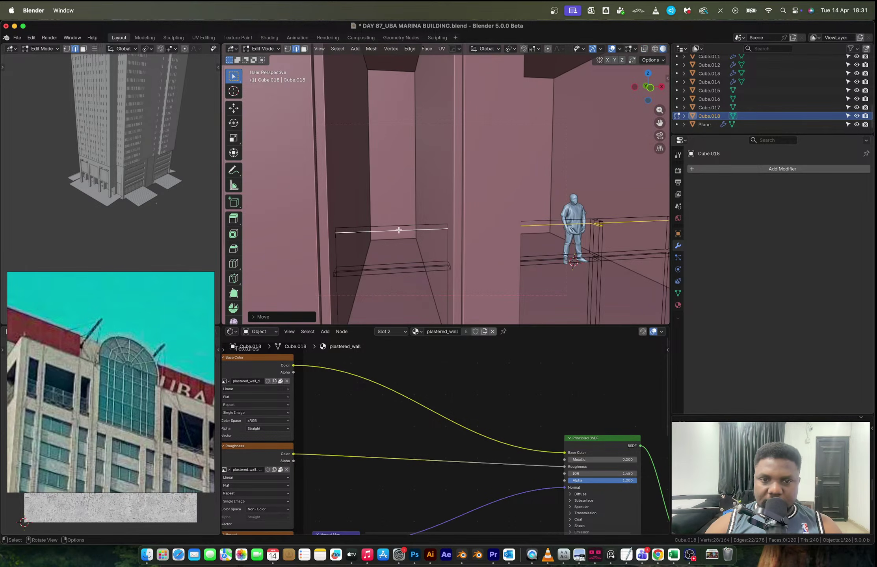
pyautogui.scroll(-5, 399, 230)
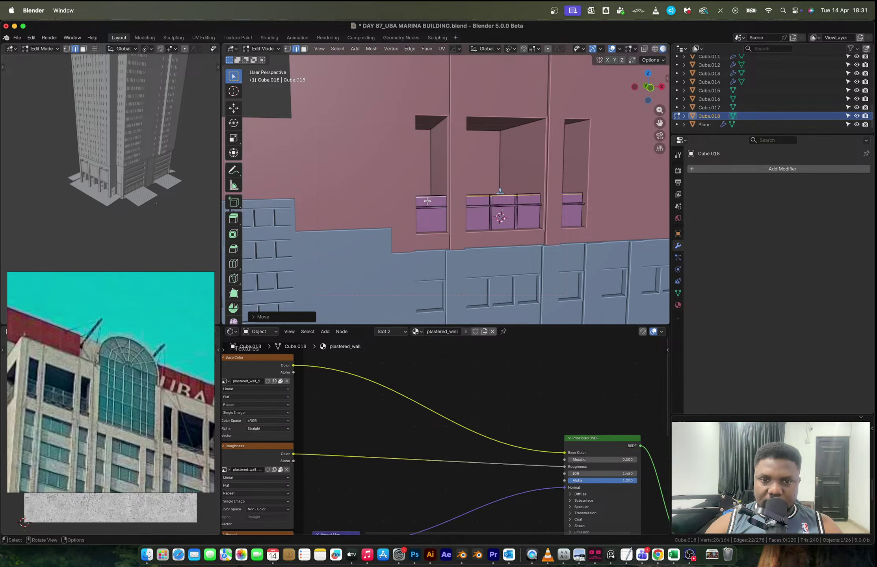
pyautogui.press('3')
pyautogui.click(428, 197)
pyautogui.keyDown('shift'); pyautogui.click(492, 195); pyautogui.keyUp('shift')
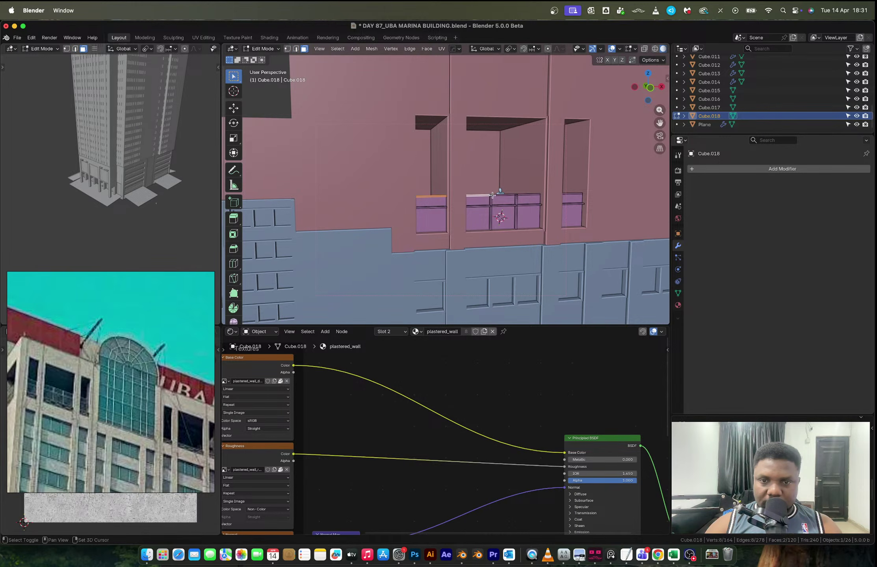
pyautogui.keyDown('shift'); pyautogui.click(503, 197); pyautogui.keyUp('shift')
pyautogui.keyDown('shift'); pyautogui.click(529, 197); pyautogui.keyUp('shift')
pyautogui.keyDown('shift'); pyautogui.moveTo(529, 197); pyautogui.dragTo(490, 206, button='middle'); pyautogui.keyUp('shift')
pyautogui.keyDown('shift'); pyautogui.click(465, 203); pyautogui.keyUp('shift')
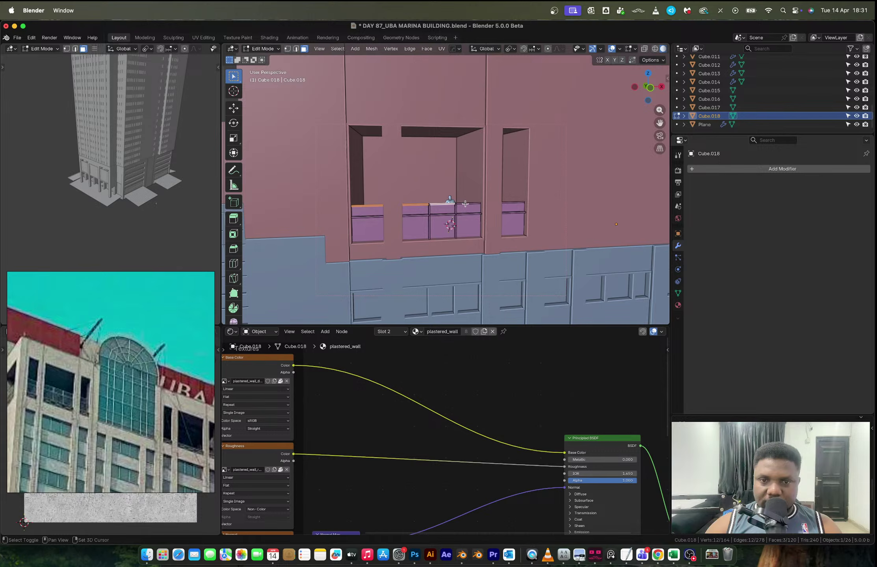
pyautogui.keyDown('shift'); pyautogui.click(465, 203); pyautogui.keyUp('shift')
pyautogui.keyDown('shift'); pyautogui.click(512, 203); pyautogui.keyUp('shift')
pyautogui.keyDown('shift'); pyautogui.moveTo(583, 193); pyautogui.dragTo(460, 209, button='middle'); pyautogui.keyUp('shift')
pyautogui.scroll(3, 453, 228)
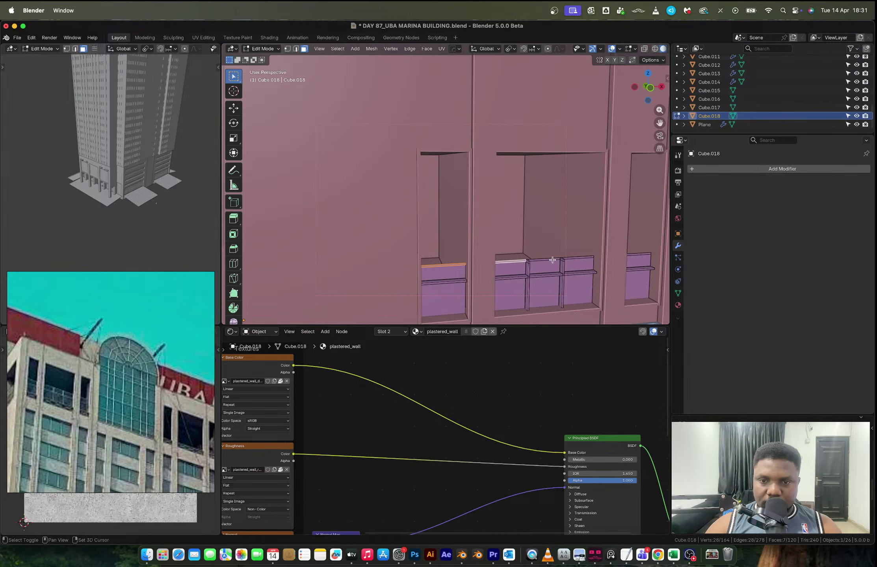
pyautogui.keyDown('shift'); pyautogui.click(583, 261); pyautogui.keyUp('shift')
pyautogui.moveTo(583, 260); pyautogui.dragTo(472, 254, button='middle')
pyautogui.press('e')
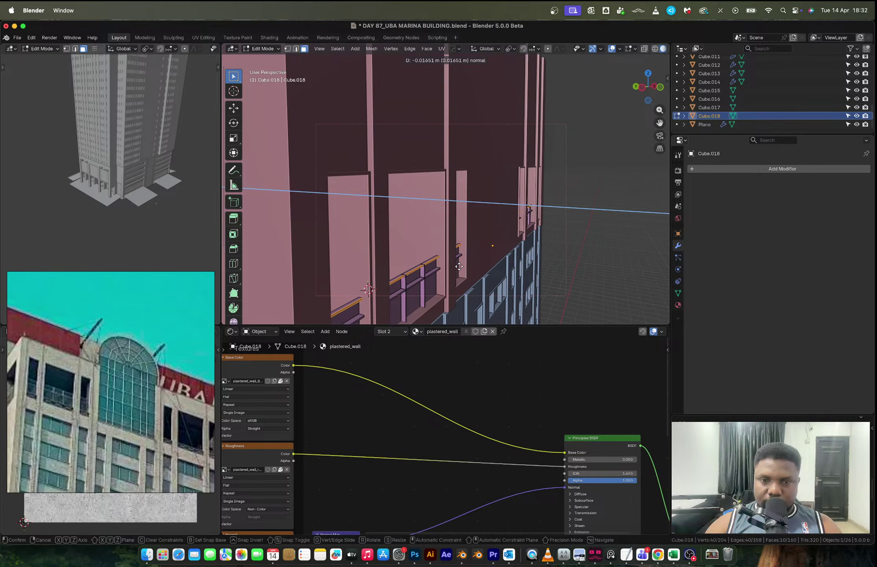
pyautogui.click(459, 266)
# - Finish editing, scale the whole parapet panel object along Y to about 0.35 and shift it slightly outward from the facade
pyautogui.press('Tab')
pyautogui.press('s')
pyautogui.press('y')
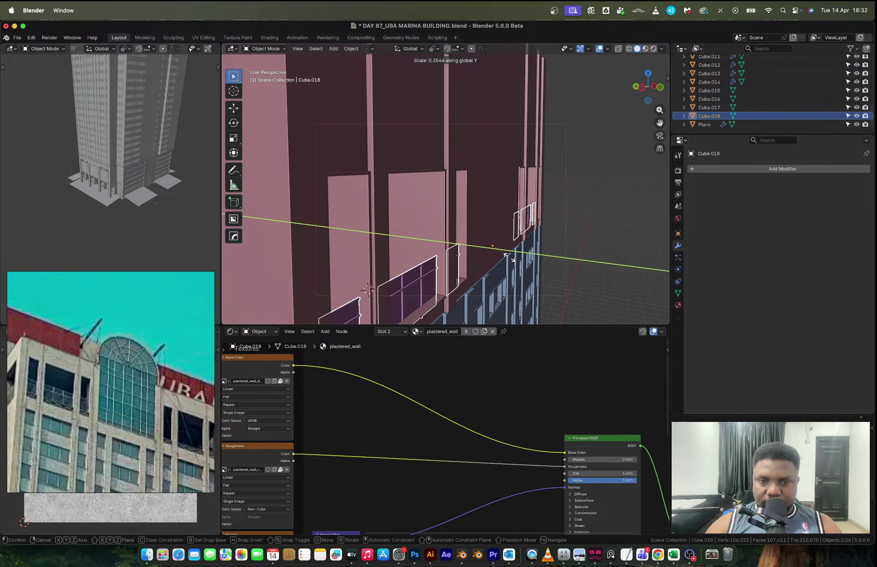
pyautogui.click(513, 260)
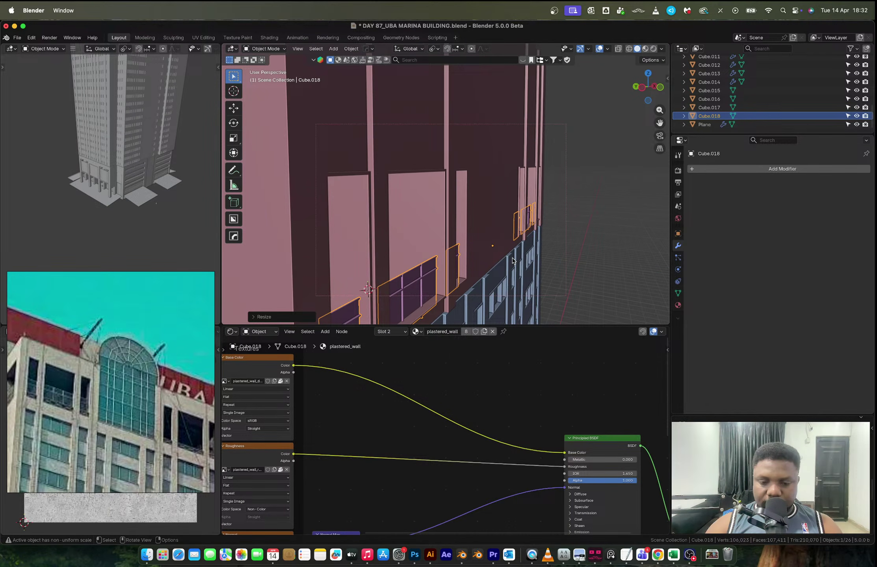
pyautogui.press('g')
pyautogui.click(515, 261)
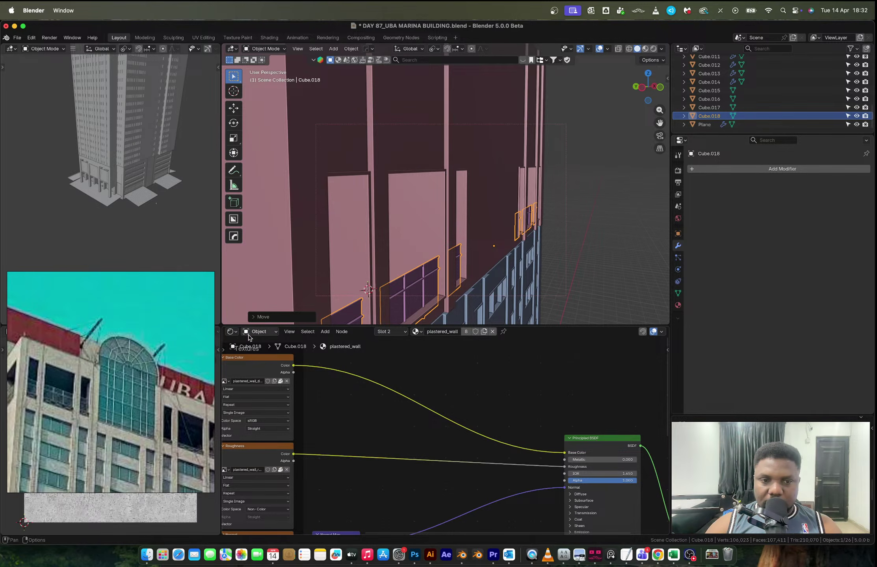
# - Switch the node area to the asset browser and search the Poly Haven textures for "metal"
pyautogui.click(232, 331)
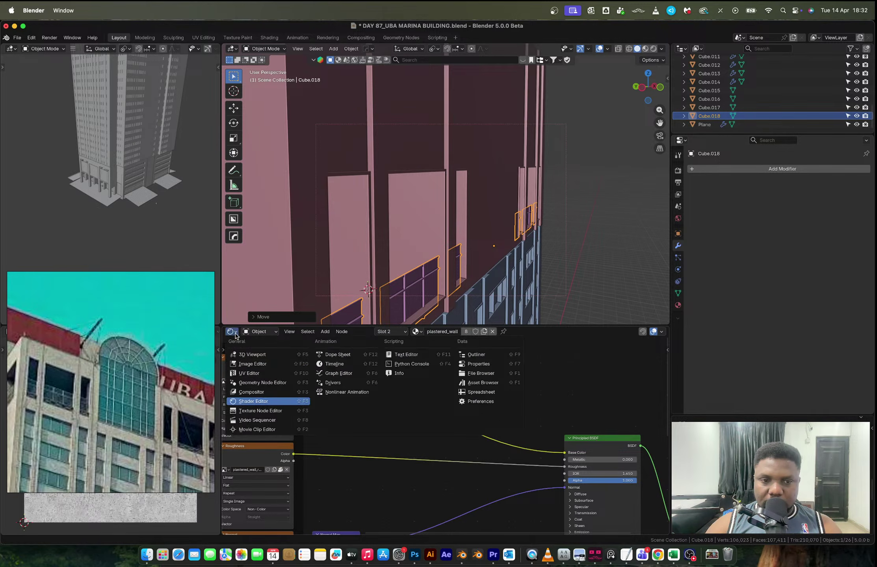
pyautogui.click(489, 382)
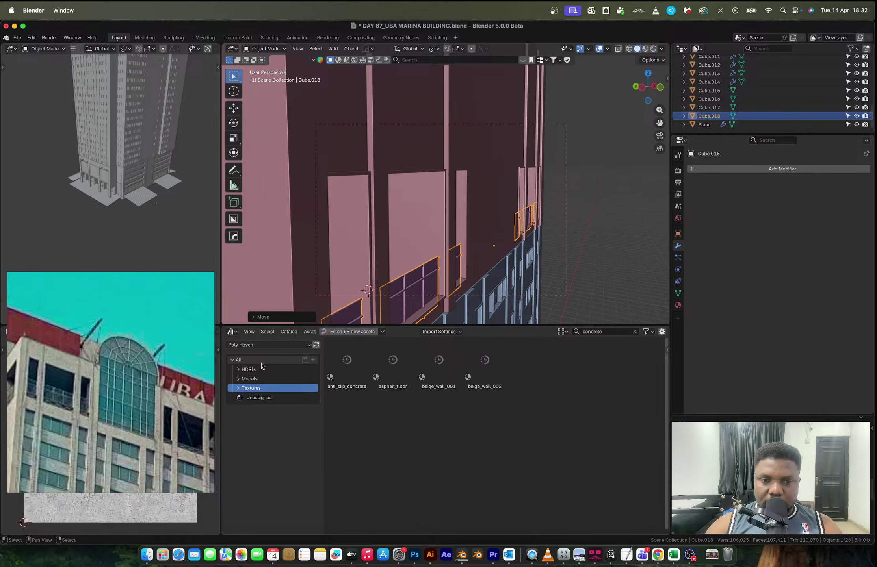
pyautogui.click(272, 345)
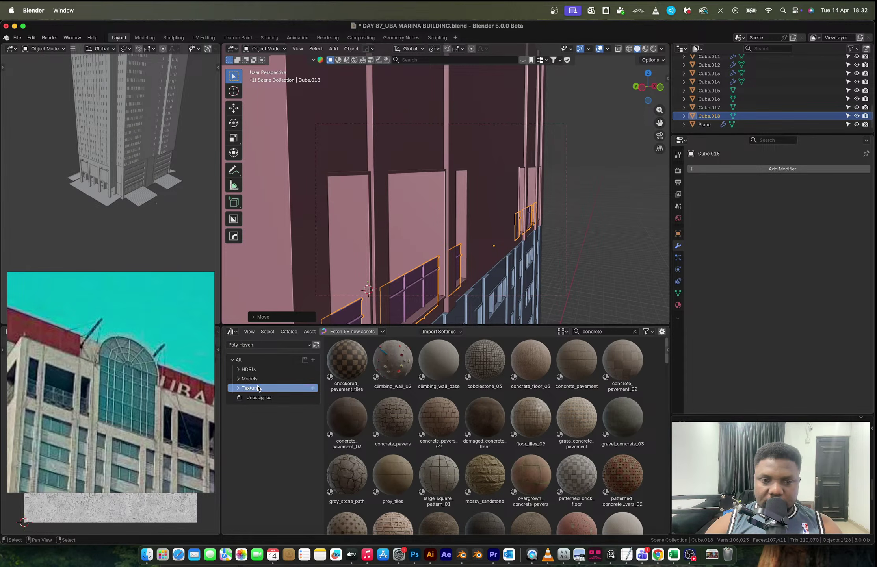
pyautogui.click(609, 332)
pyautogui.write('metal')
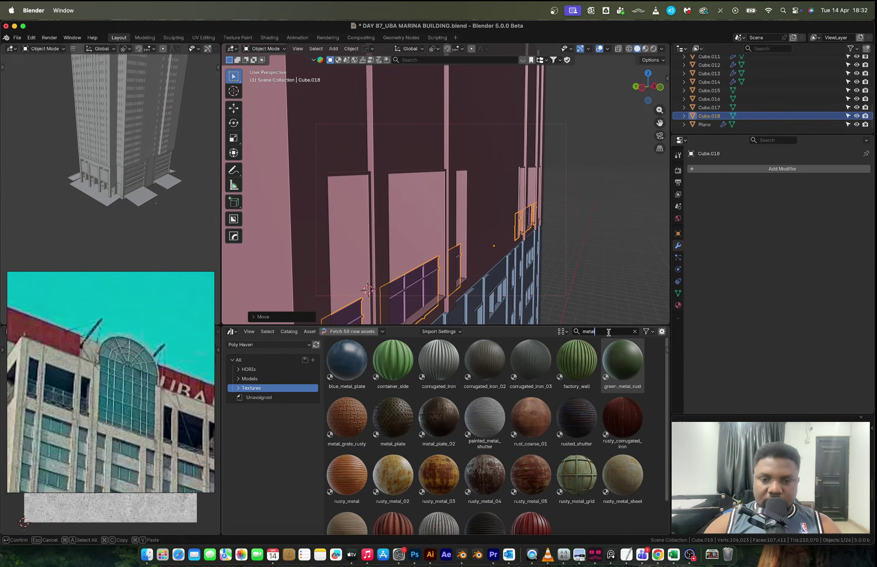
pyautogui.press('Return')
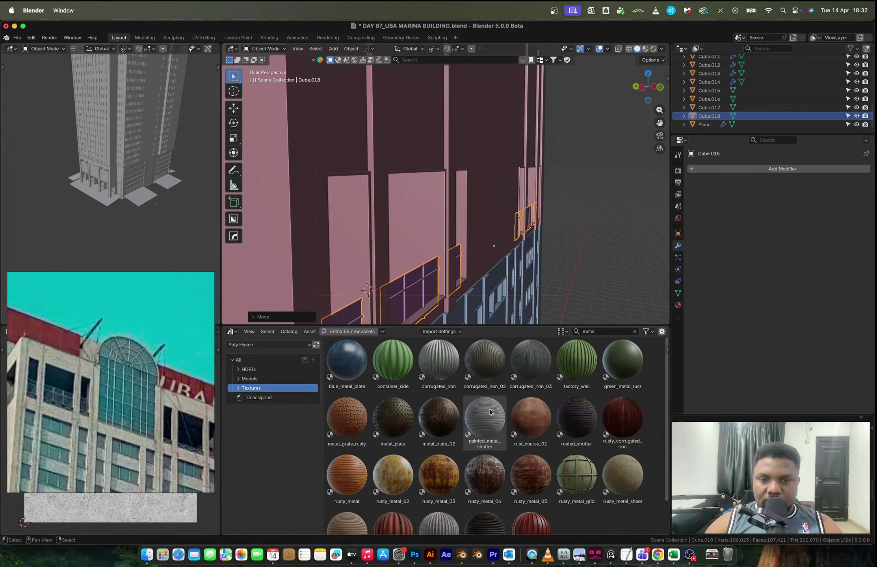
# - Try to apply the rusty_metal_02 material to the parapet panels in solid shading, and undo the stray selection
pyautogui.click(408, 301)
pyautogui.moveTo(408, 300); pyautogui.dragTo(417, 271, button='middle')
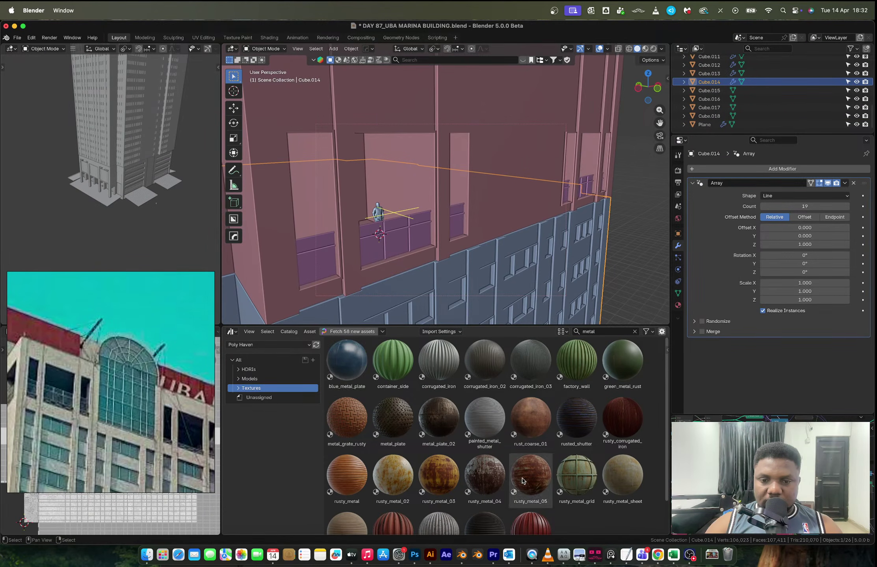
pyautogui.scroll(-1, 522, 480)
pyautogui.moveTo(394, 443); pyautogui.dragTo(391, 235)
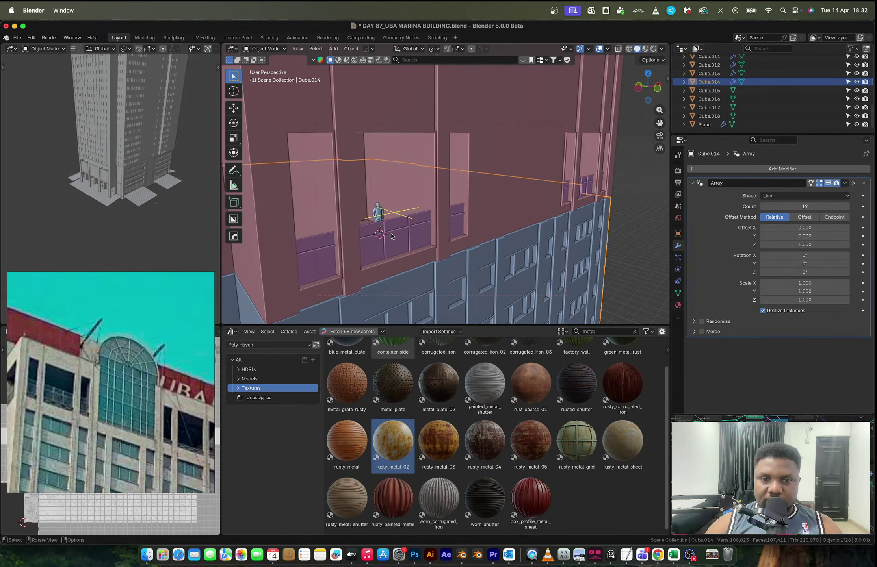
pyautogui.press('z')
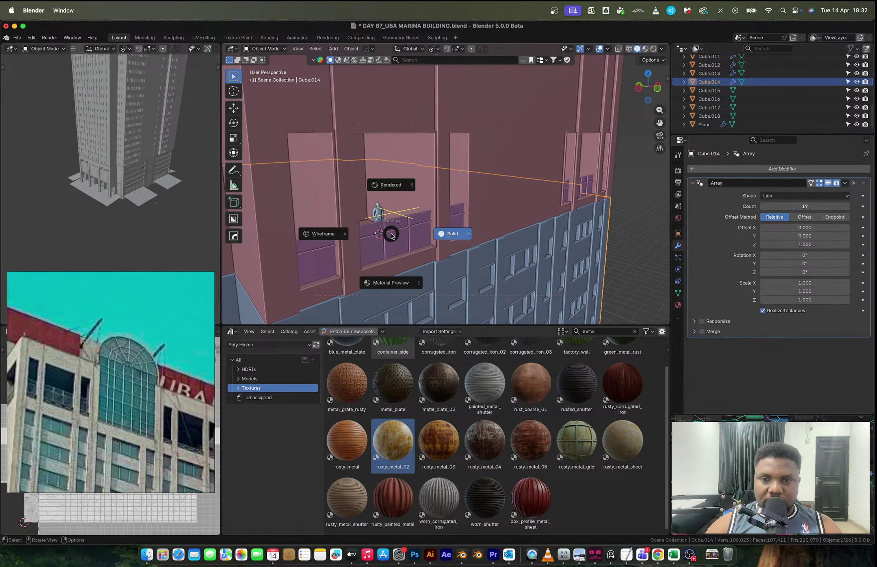
pyautogui.click(639, 250)
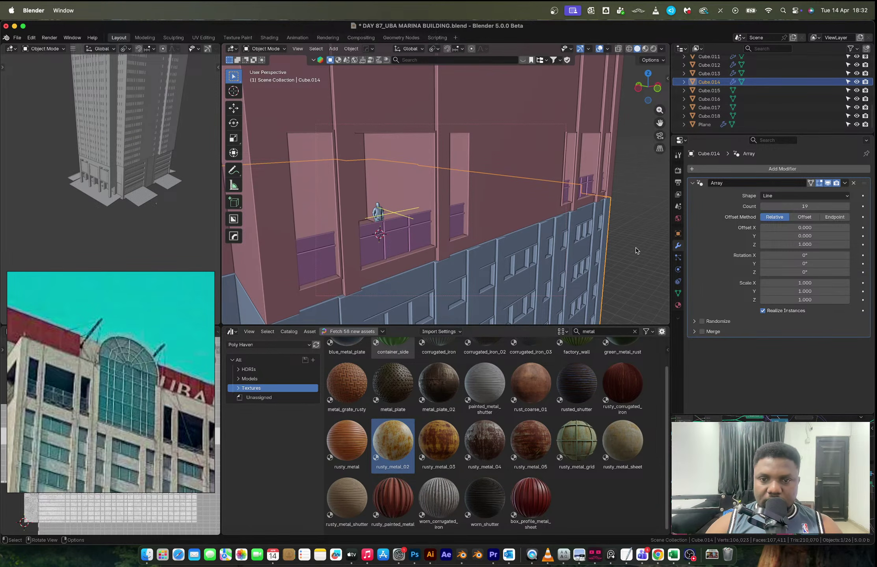
pyautogui.press('super+z')
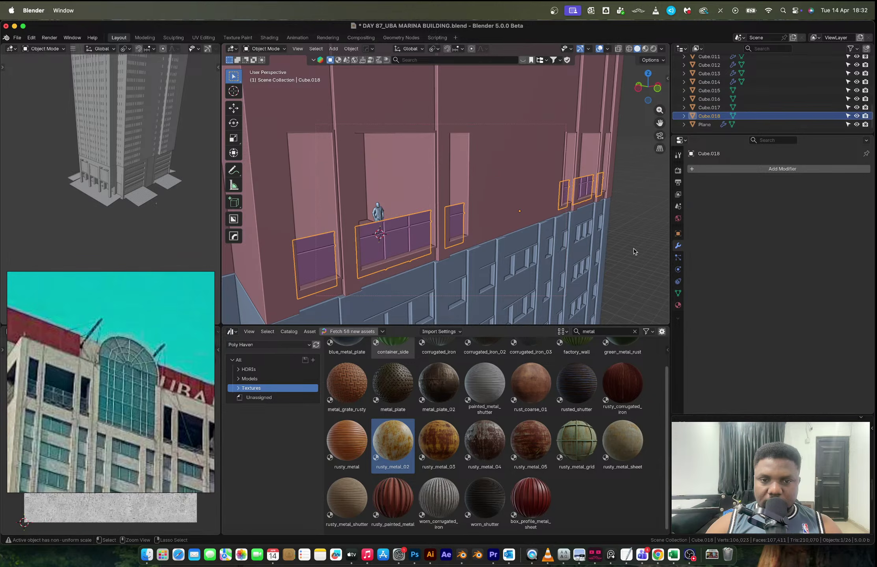
# - Switch the viewport to rendered shading and frame the near group of parapet panels inside the render region
pyautogui.press('z')
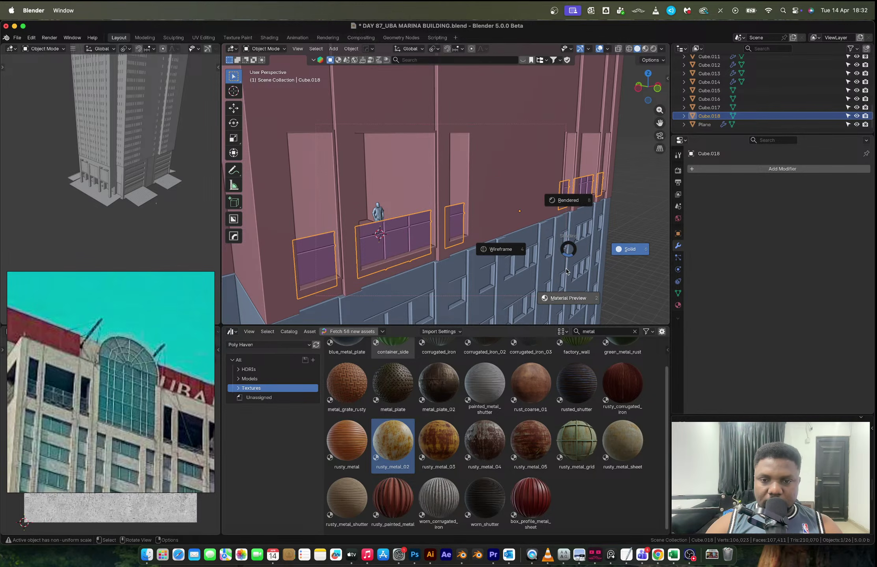
pyautogui.click(562, 199)
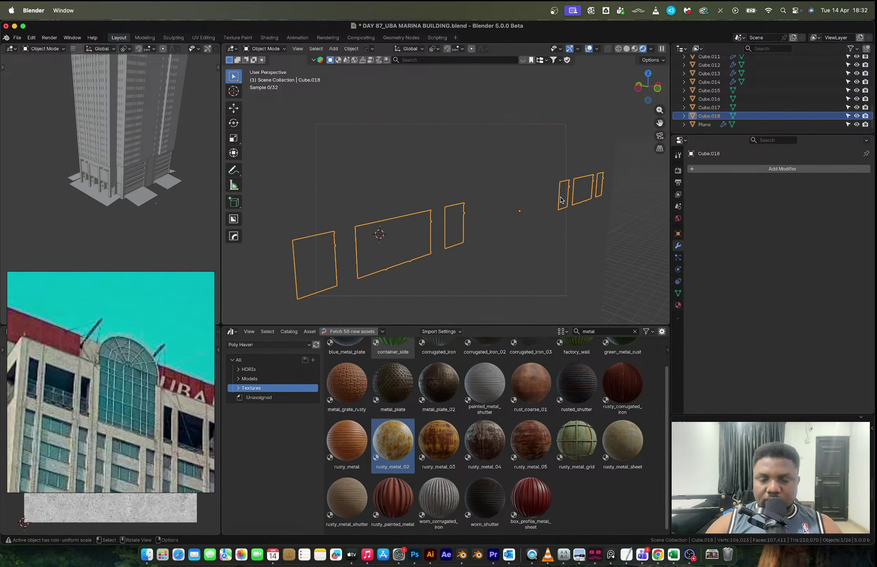
pyautogui.keyDown('shift'); pyautogui.moveTo(481, 205); pyautogui.dragTo(501, 182, button='middle'); pyautogui.keyUp('shift')
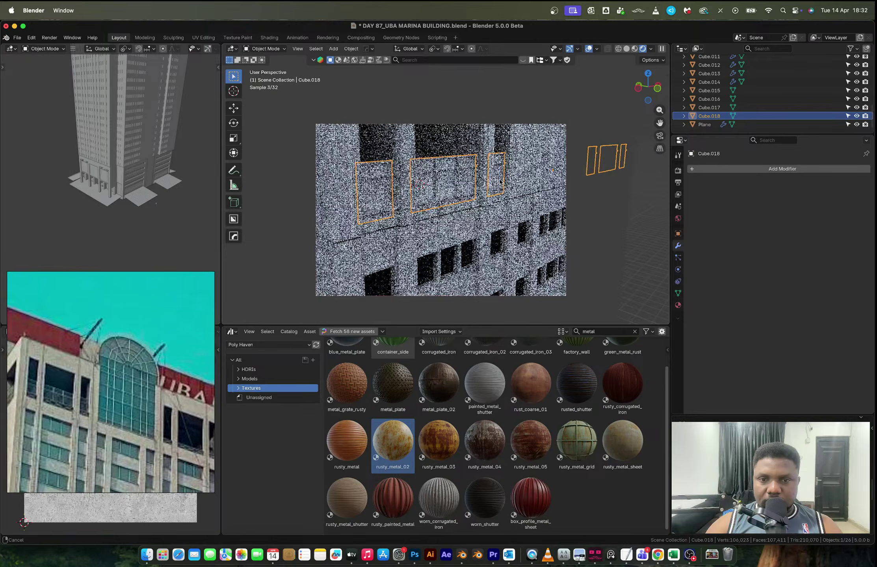
# - Try to apply rusty_metal_02 directly onto the parapet panels in rendered view, undoing the assignment and trying again with the panels isolated
pyautogui.moveTo(393, 441); pyautogui.dragTo(429, 177)
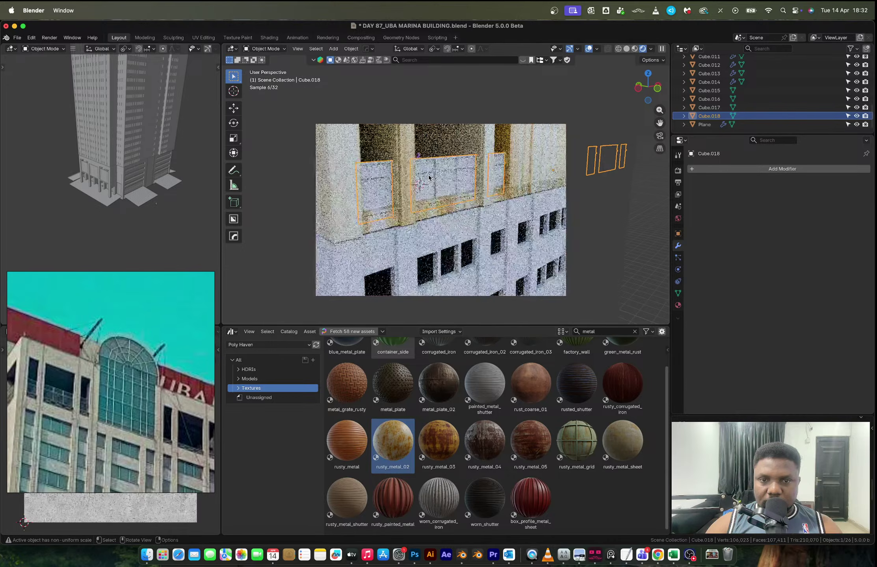
pyautogui.press('super+z')
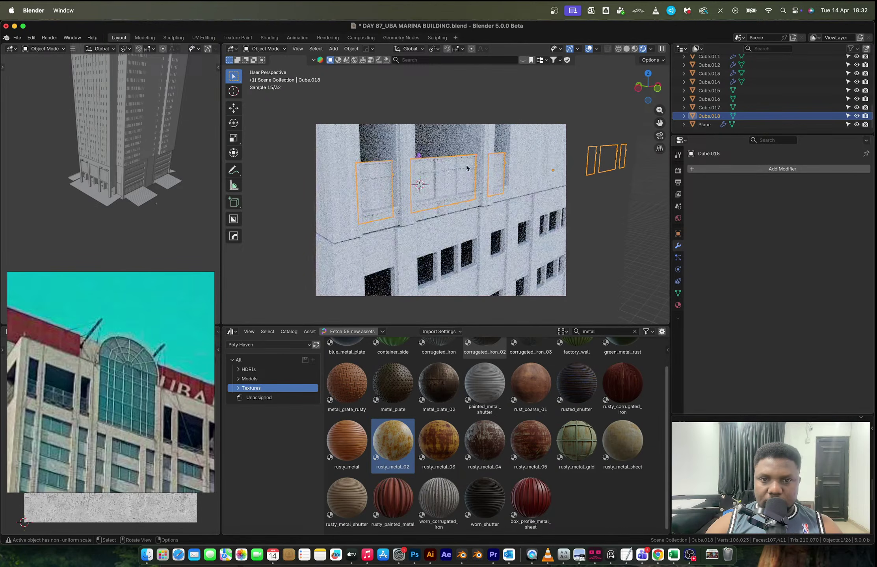
pyautogui.press('/')
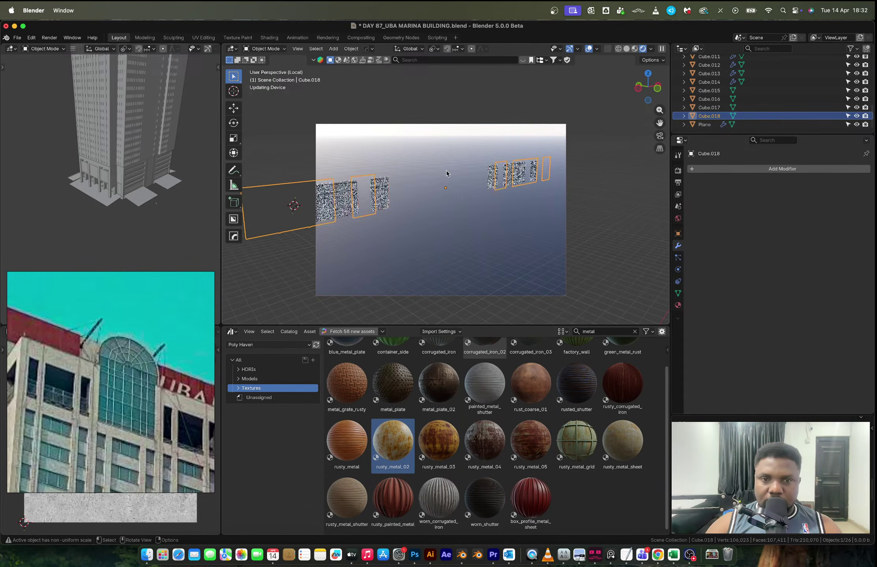
pyautogui.moveTo(423, 424); pyautogui.dragTo(418, 199)
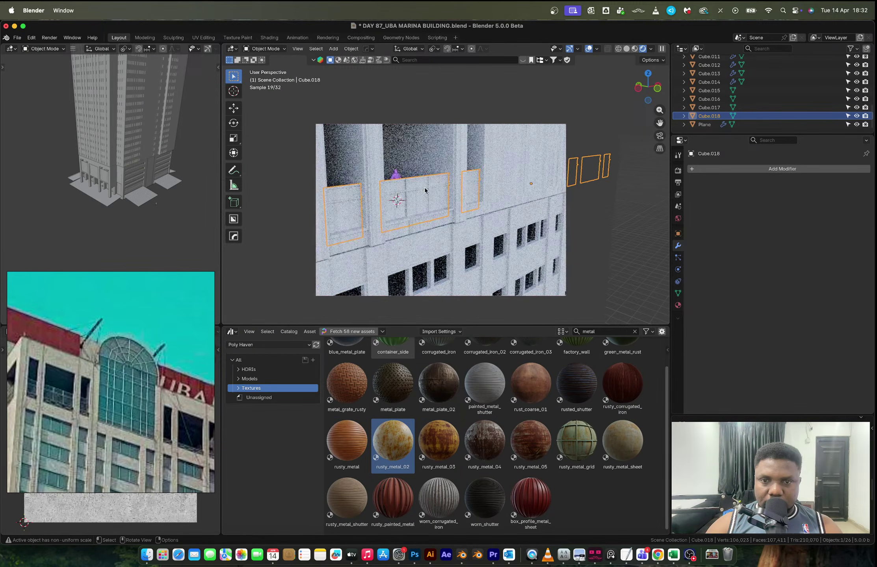
pyautogui.click(423, 191)
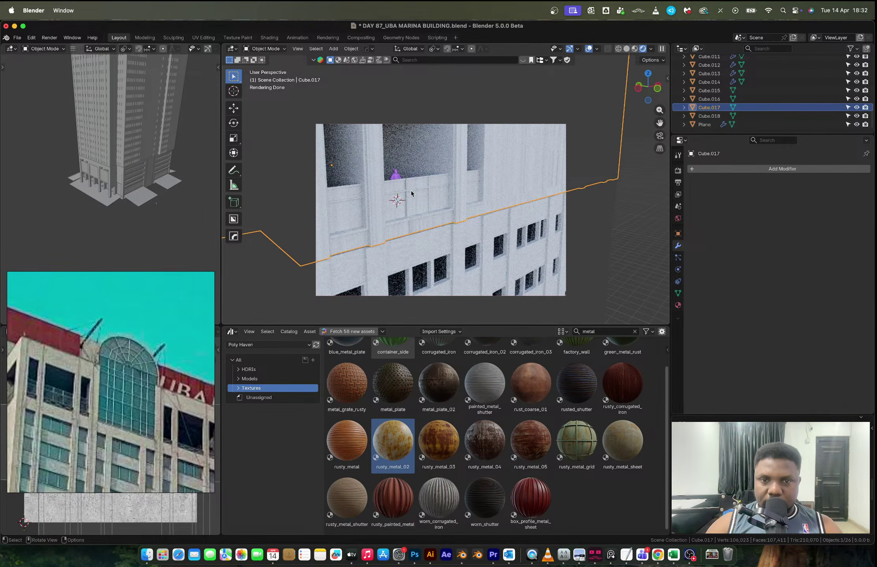
pyautogui.click(418, 196)
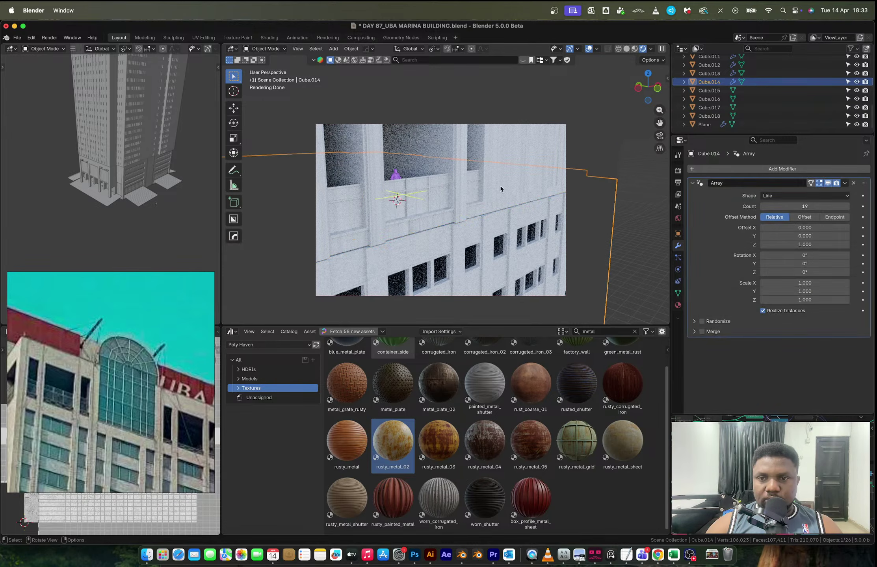
# - Select the parapet panel object Cube.018 and remove its plastered_wall and GLASS material slots
pyautogui.click(718, 117)
pyautogui.click(678, 304)
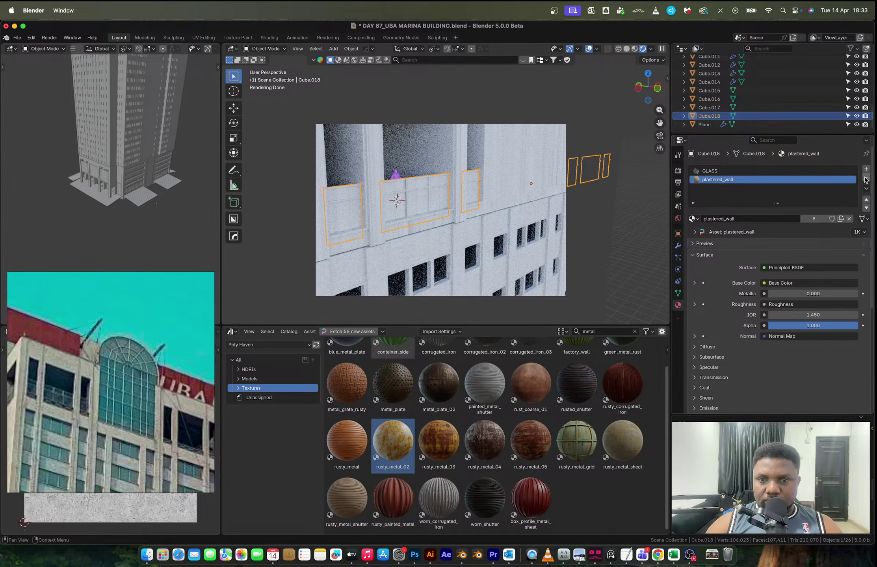
pyautogui.click(865, 180)
pyautogui.click(865, 179)
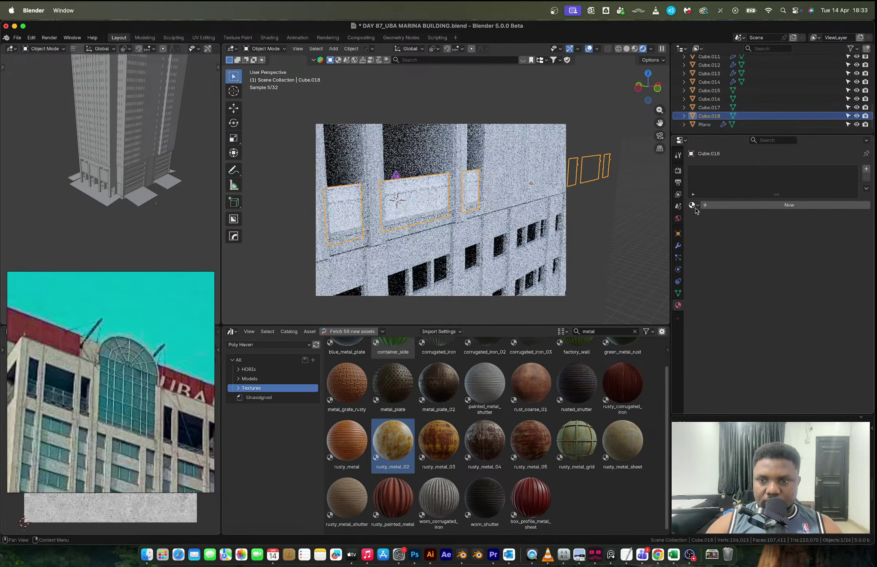
# - Create a new material slot on the parapet panels and replace its material with rusty_metal_02
pyautogui.click(693, 205)
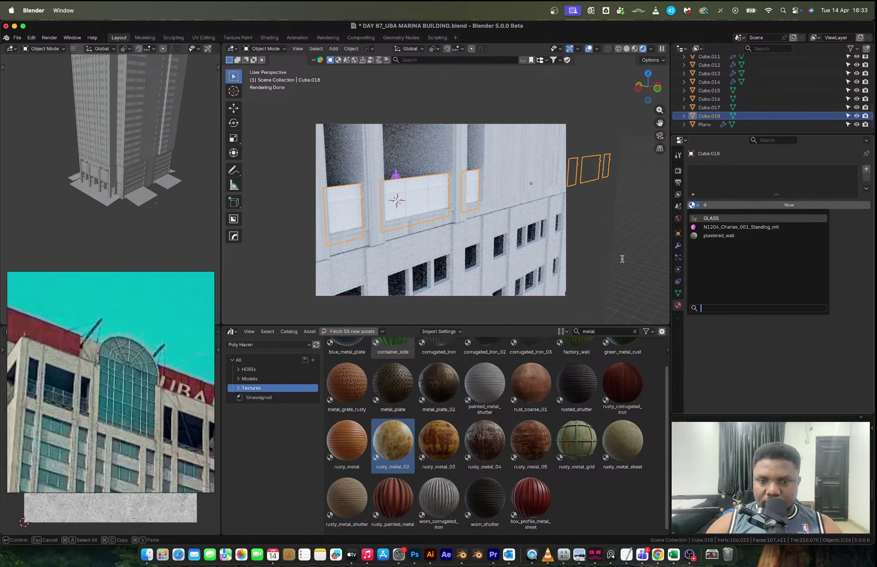
pyautogui.click(395, 445)
pyautogui.click(713, 206)
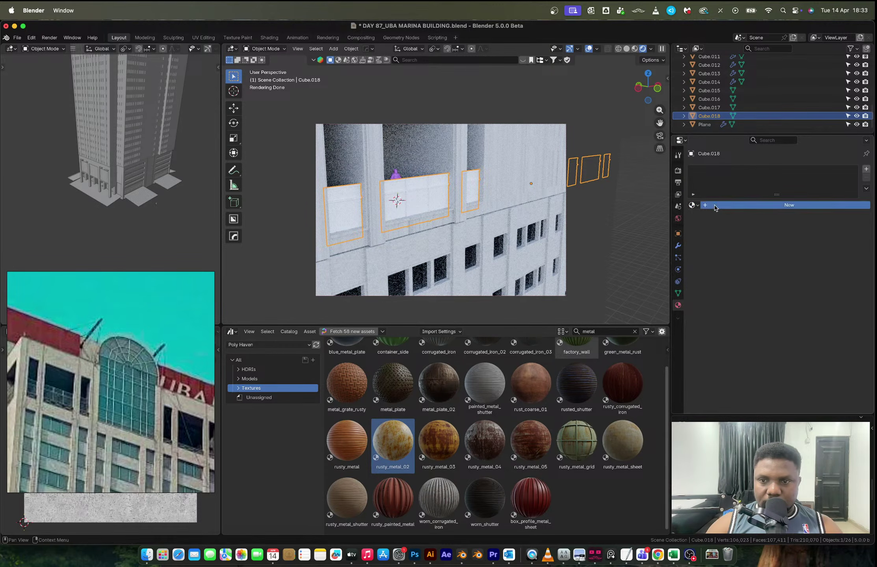
pyautogui.moveTo(393, 441); pyautogui.dragTo(716, 174)
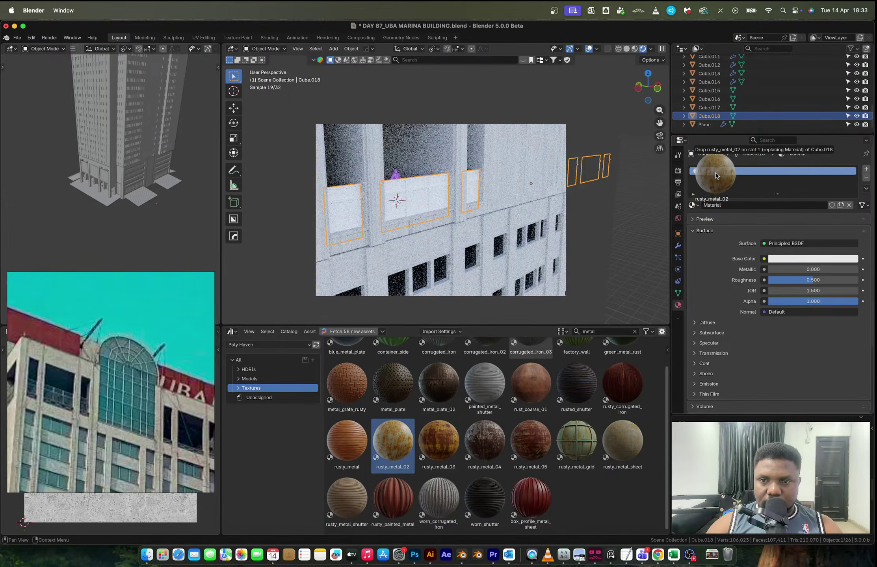
# - Unwrap all faces of the parapet panels with Cube Projection
pyautogui.press('Tab')
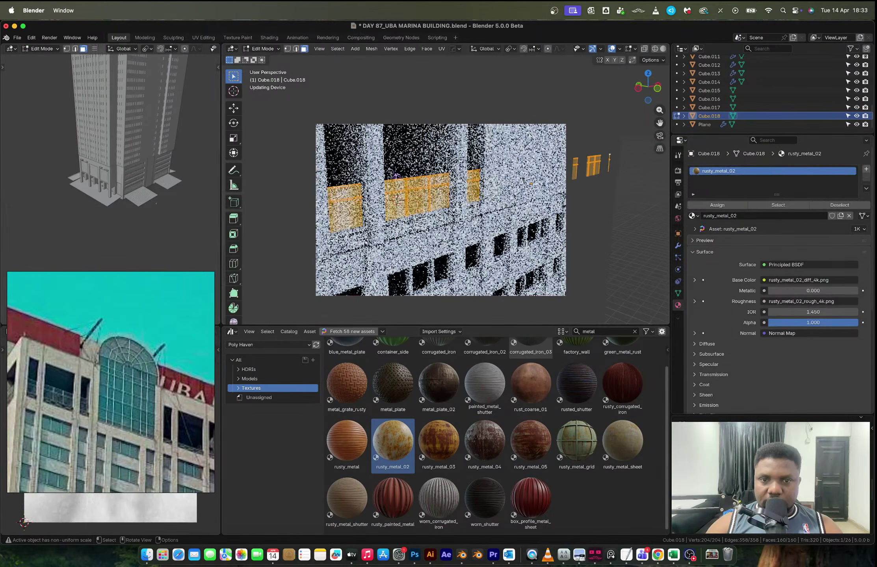
pyautogui.press('u')
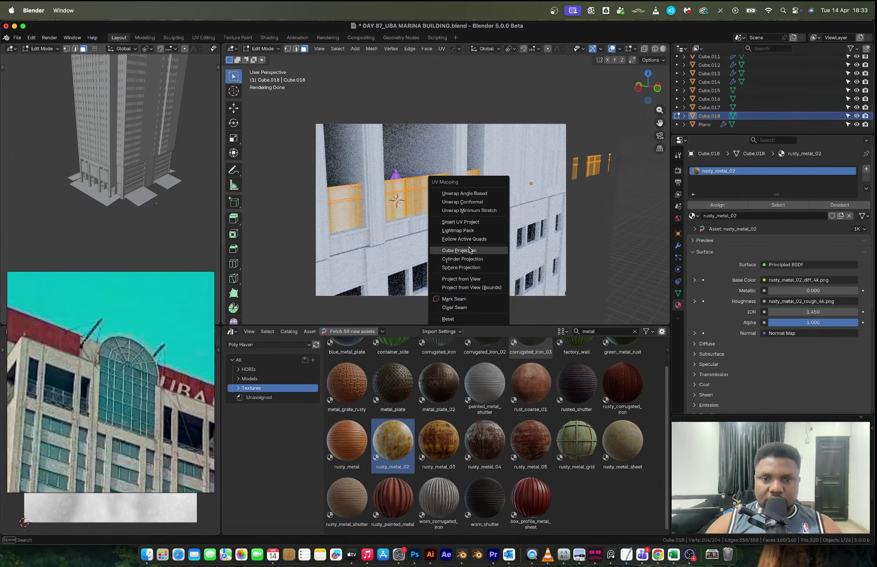
pyautogui.click(468, 243)
# - Move the reference image off the UV layout, scale up the parapet panels' UV islands and finish editing the mesh
pyautogui.moveTo(153, 291); pyautogui.dragTo(160, 95, button='right')
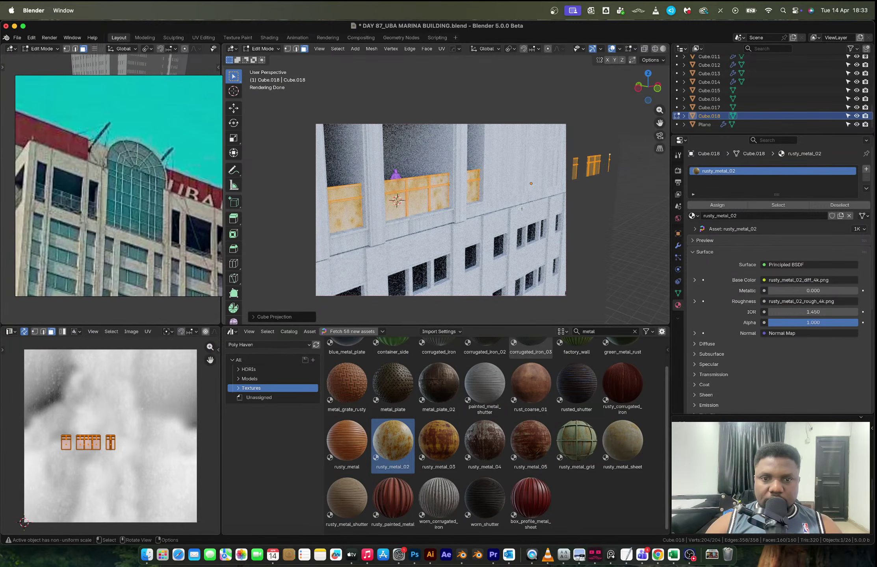
pyautogui.press('s')
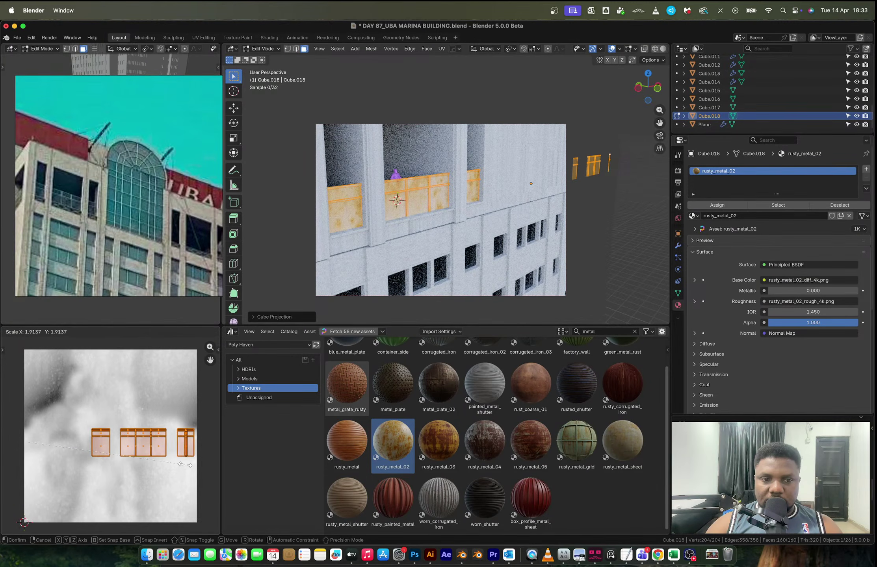
pyautogui.click(182, 476)
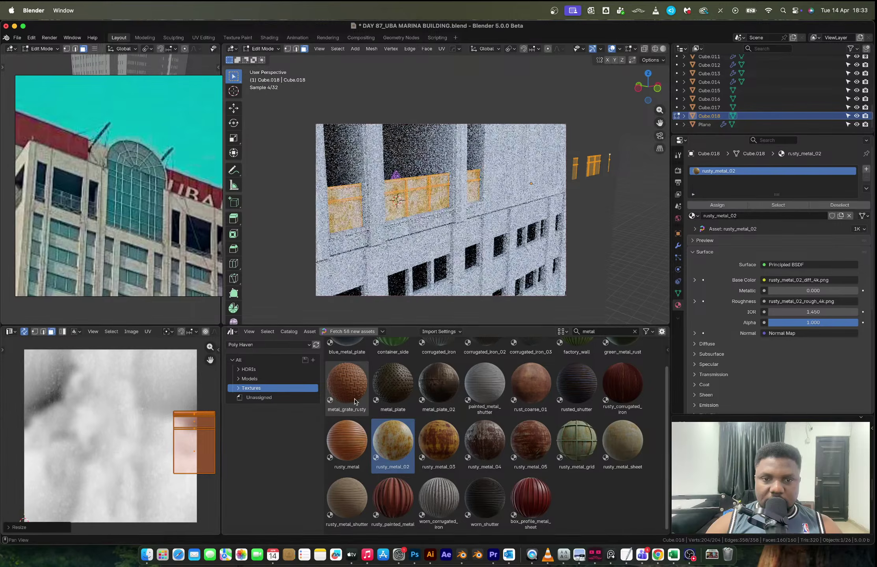
pyautogui.press('Tab')
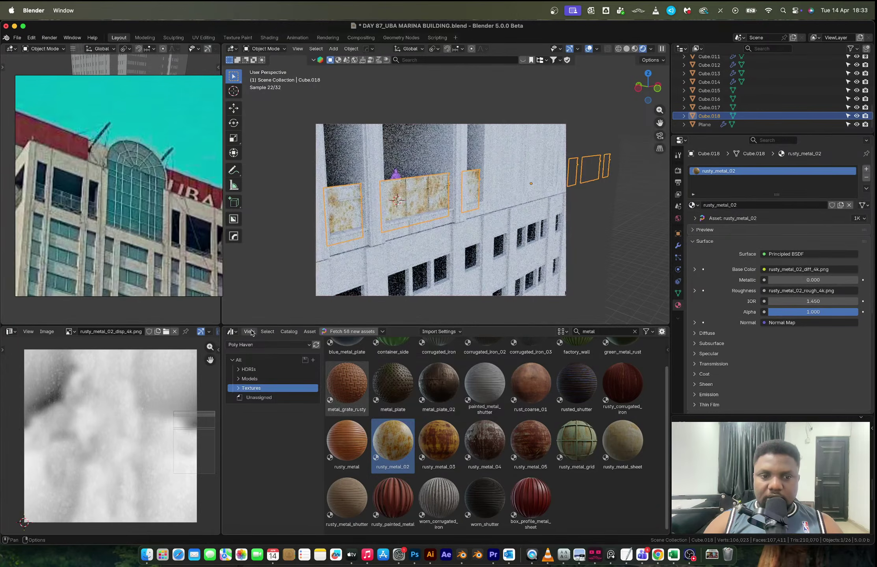
# - Bring back the Shader Editor and insert a Color Ramp node between rusty_metal_02's diffuse texture and the Principled BSDF's Base Color
pyautogui.click(233, 332)
pyautogui.click(253, 401)
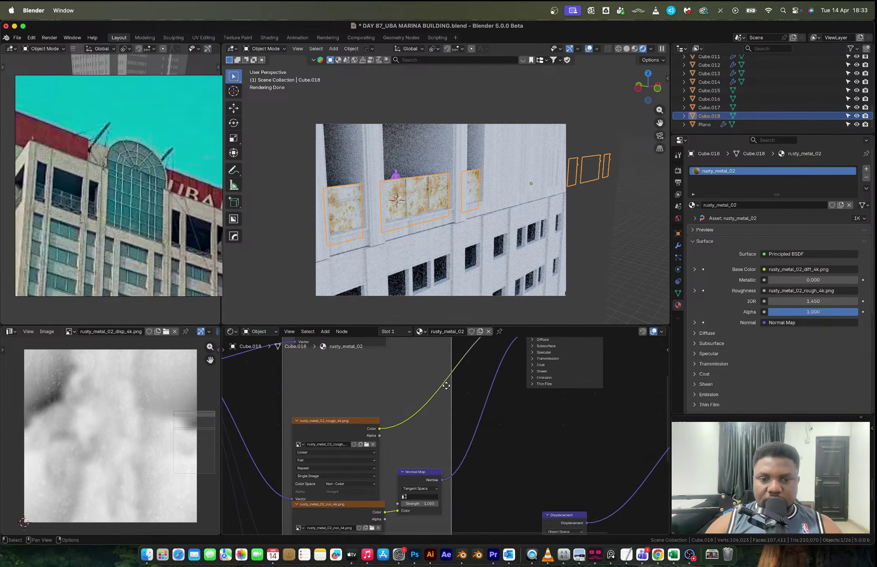
pyautogui.moveTo(423, 426); pyautogui.dragTo(352, 475, button='middle')
pyautogui.scroll(1, 399, 439)
pyautogui.moveTo(398, 436); pyautogui.dragTo(425, 435)
pyautogui.hotkey('shift', 'a')
pyautogui.click(398, 407)
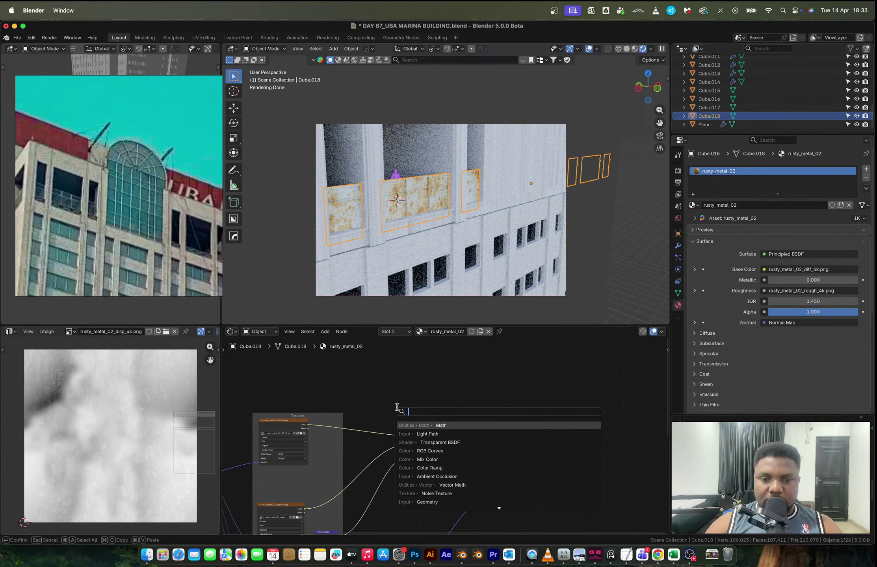
pyautogui.write('color ramp')
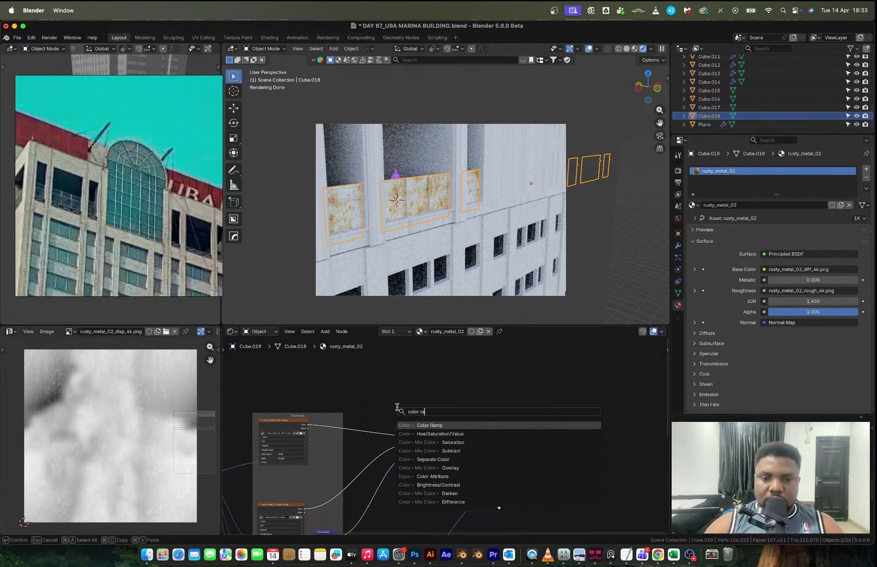
pyautogui.press('Return')
pyautogui.click(345, 401)
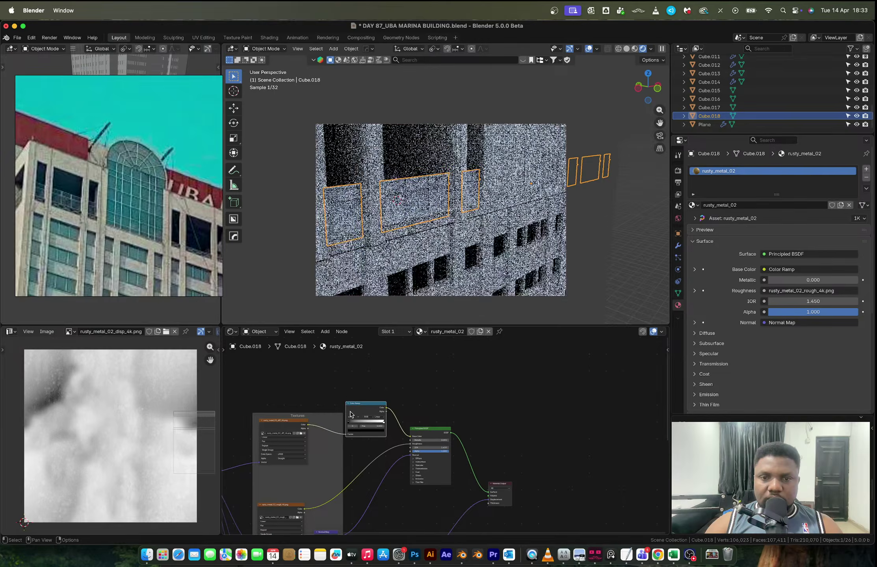
pyautogui.scroll(5, 366, 417)
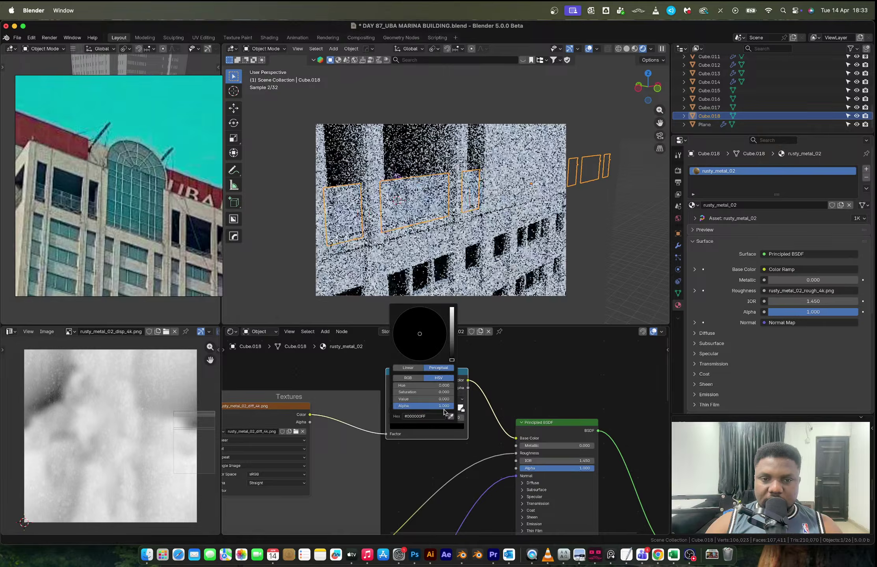
# - Change the Color Ramp's black stop to a mid grey with value 0.480 and return the viewport to Solid shading
pyautogui.click(404, 427)
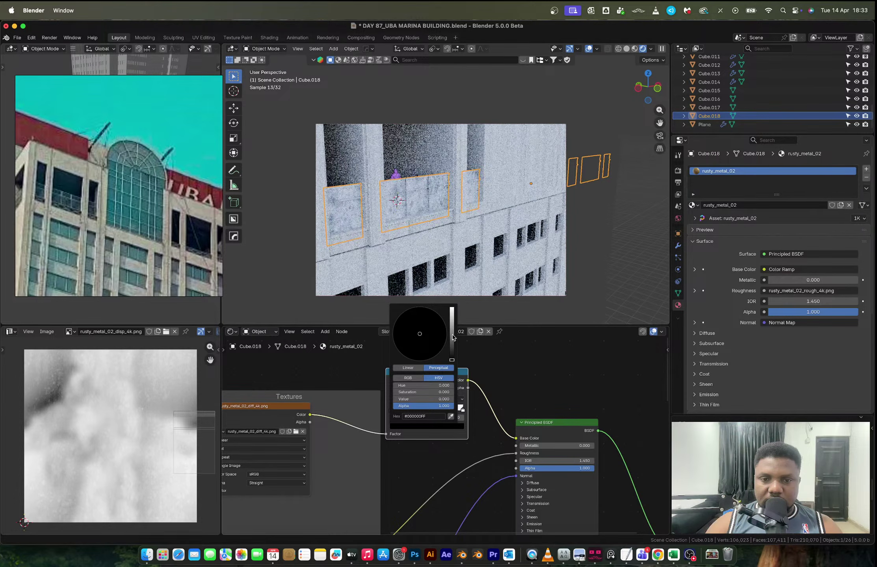
pyautogui.click(453, 338)
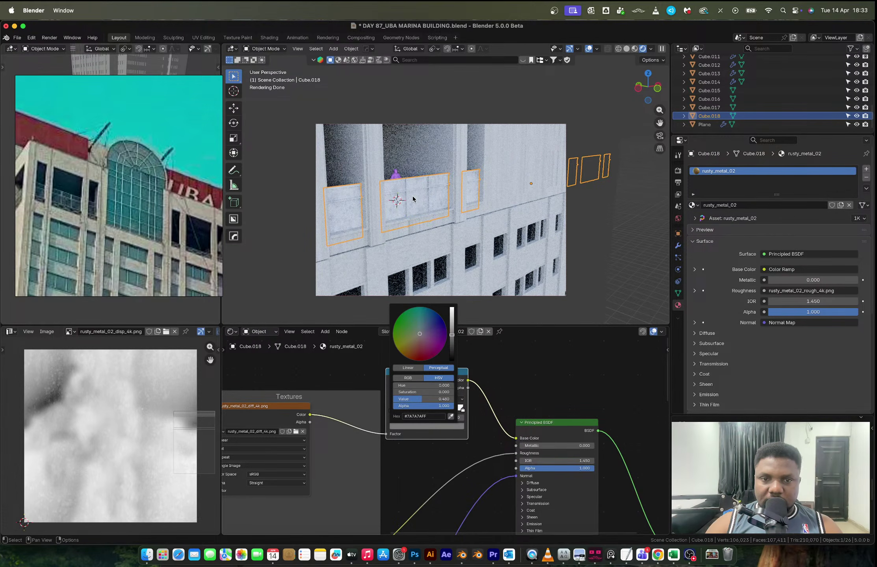
pyautogui.press('z')
pyautogui.click(412, 246)
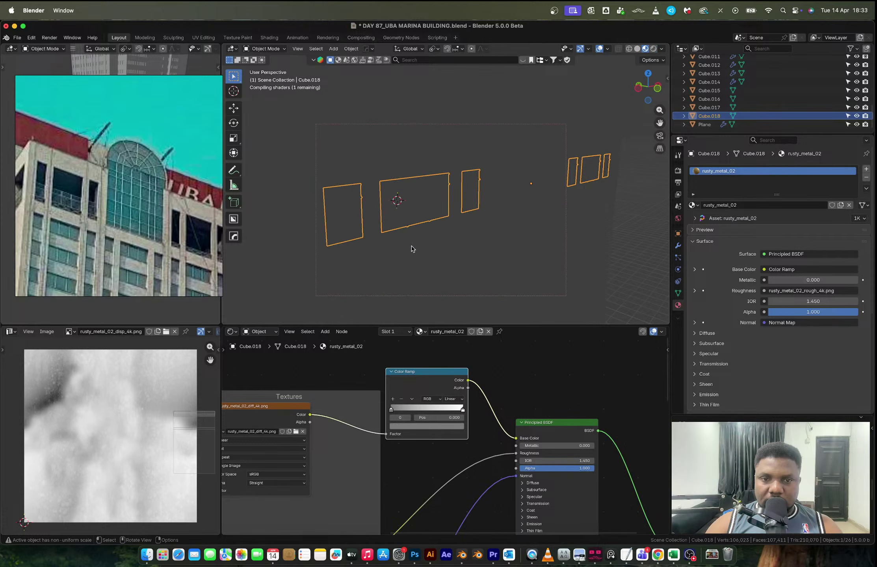
pyautogui.press('z')
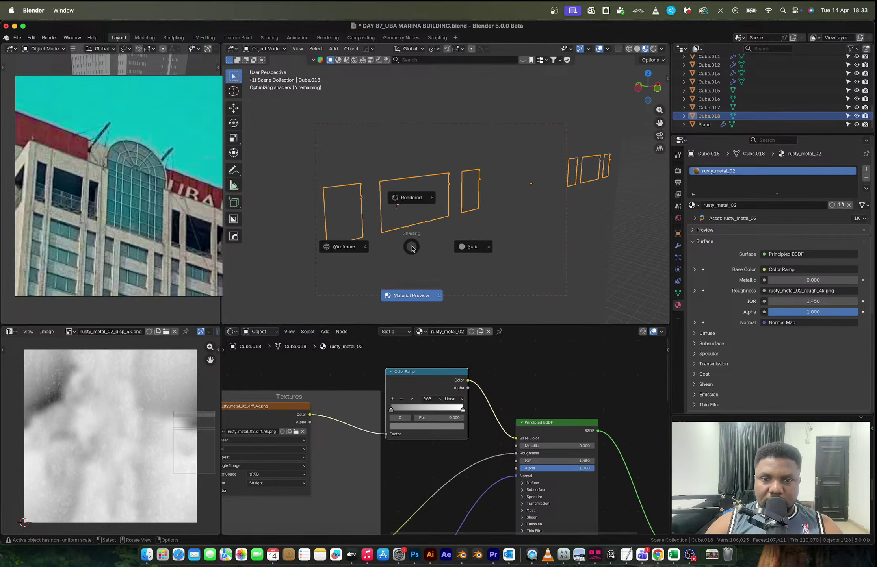
pyautogui.click(440, 245)
# - Edit the parapet panels' mesh and select the ten pane faces, upper and lower, of the three panels around the 3D cursor
pyautogui.moveTo(434, 240); pyautogui.dragTo(421, 237, button='middle')
pyautogui.press('Tab')
pyautogui.click(327, 203)
pyautogui.keyDown('shift'); pyautogui.click(328, 184); pyautogui.keyUp('shift')
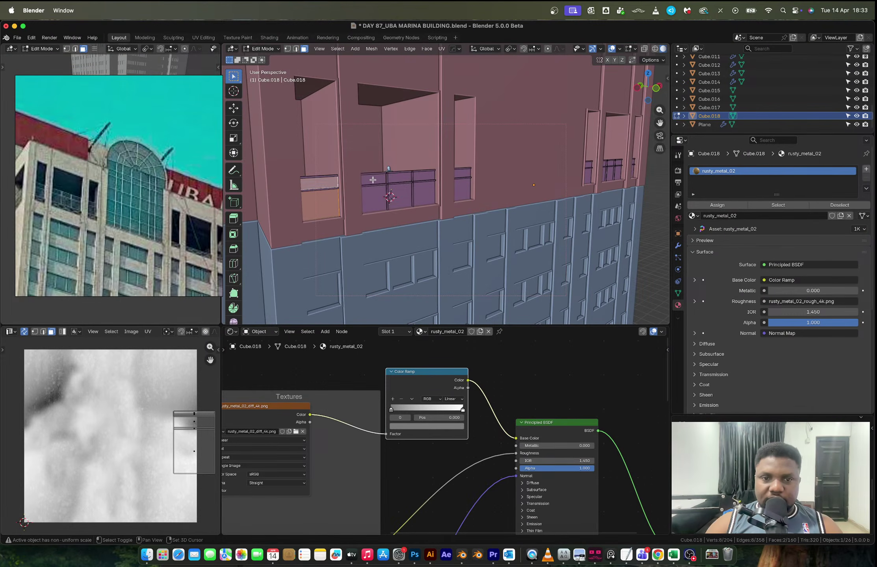
pyautogui.keyDown('shift'); pyautogui.click(372, 180); pyautogui.keyUp('shift')
pyautogui.keyDown('shift'); pyautogui.click(376, 197); pyautogui.keyUp('shift')
pyautogui.keyDown('shift'); pyautogui.click(398, 196); pyautogui.keyUp('shift')
pyautogui.keyDown('shift'); pyautogui.click(398, 178); pyautogui.keyUp('shift')
pyautogui.keyDown('shift'); pyautogui.click(421, 178); pyautogui.keyUp('shift')
pyautogui.keyDown('shift'); pyautogui.click(422, 189); pyautogui.keyUp('shift')
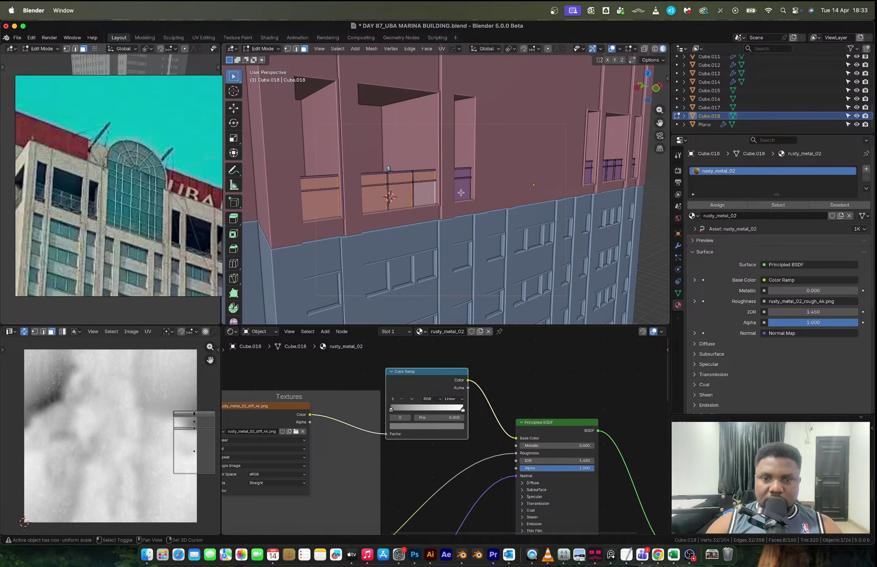
pyautogui.keyDown('shift'); pyautogui.click(462, 192); pyautogui.keyUp('shift')
pyautogui.keyDown('shift'); pyautogui.click(464, 177); pyautogui.keyUp('shift')
# - Try to extend the pane selection to all faces of similar area
pyautogui.hotkey('shift', 'g')
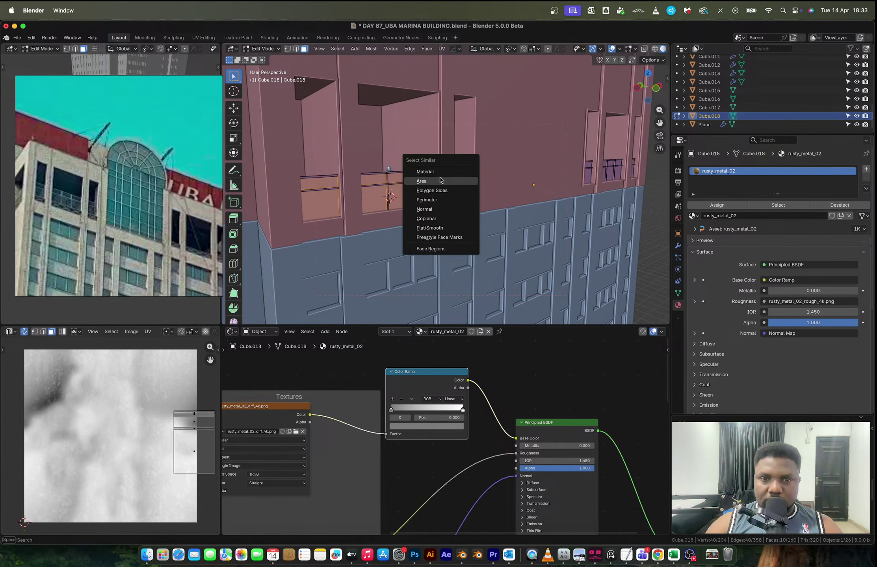
pyautogui.click(444, 181)
pyautogui.hotkey('ctrl', 'z')
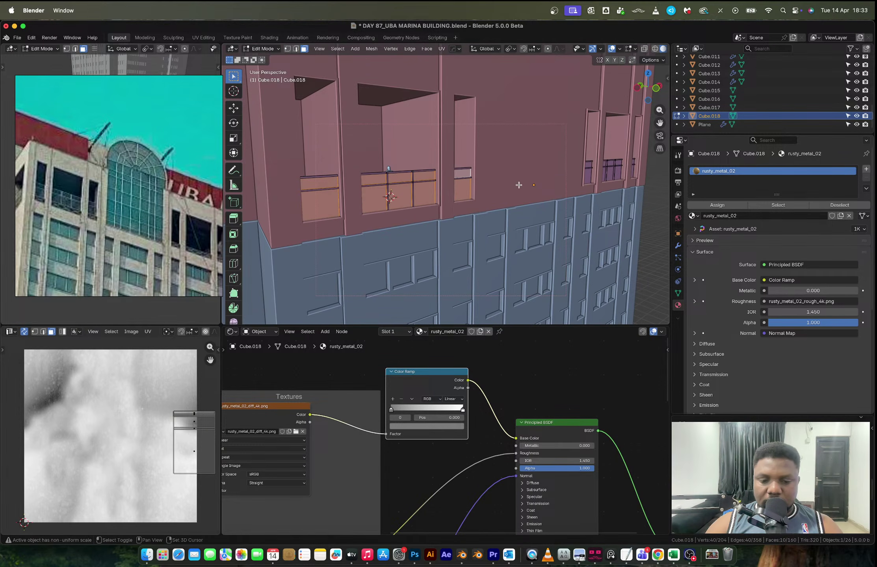
# - Add the upper and lower pane faces of the other three parapet panels to the selection
pyautogui.moveTo(493, 183); pyautogui.dragTo(474, 195, button='middle')
pyautogui.keyDown('shift'); pyautogui.click(472, 199); pyautogui.keyUp('shift')
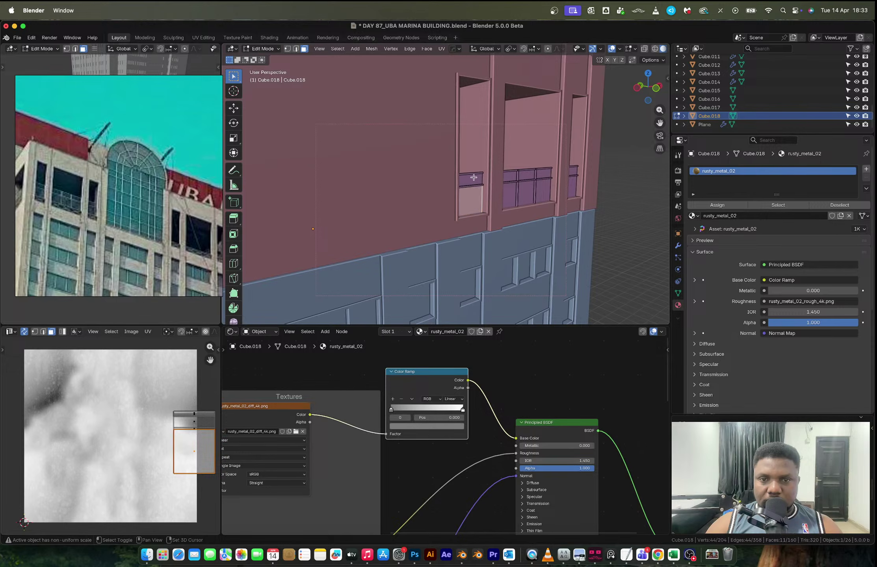
pyautogui.keyDown('shift'); pyautogui.click(474, 177); pyautogui.keyUp('shift')
pyautogui.keyDown('shift'); pyautogui.click(512, 177); pyautogui.keyUp('shift')
pyautogui.keyDown('shift'); pyautogui.click(511, 193); pyautogui.keyUp('shift')
pyautogui.keyDown('shift'); pyautogui.click(526, 190); pyautogui.keyUp('shift')
pyautogui.keyDown('shift'); pyautogui.click(527, 176); pyautogui.keyUp('shift')
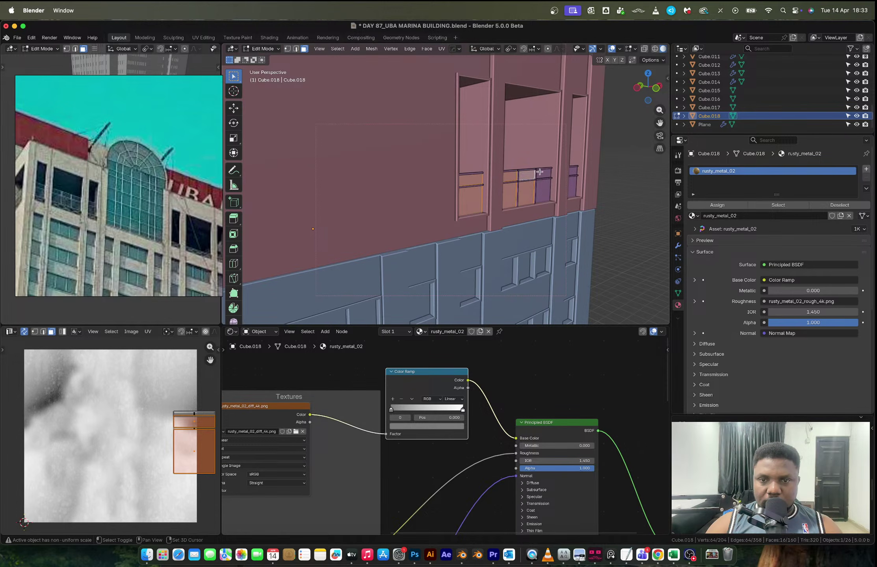
pyautogui.keyDown('shift'); pyautogui.click(539, 184); pyautogui.keyUp('shift')
pyautogui.keyDown('shift'); pyautogui.click(572, 185); pyautogui.keyUp('shift')
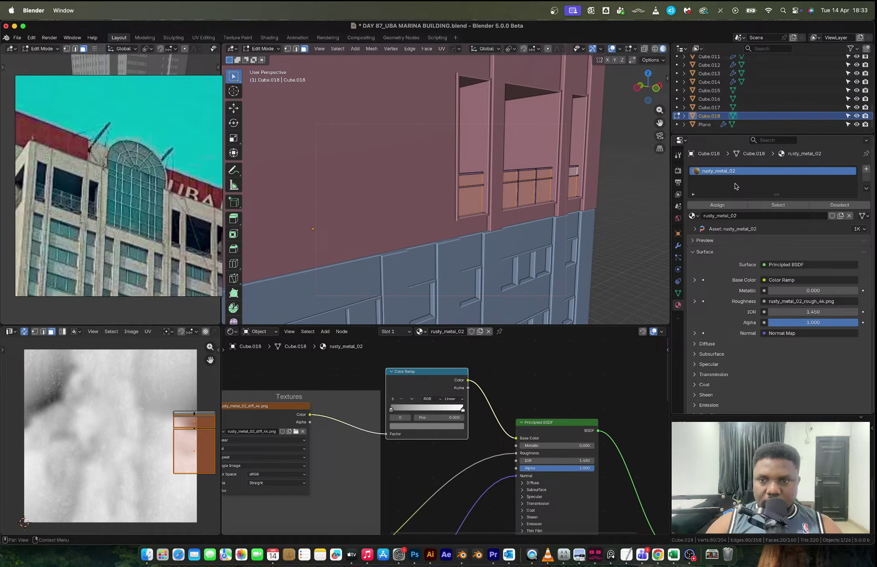
# - Add a second material slot with the existing GLASS material, assign it to the selected panes and finish editing the mesh
pyautogui.click(866, 169)
pyautogui.click(693, 229)
pyautogui.click(709, 247)
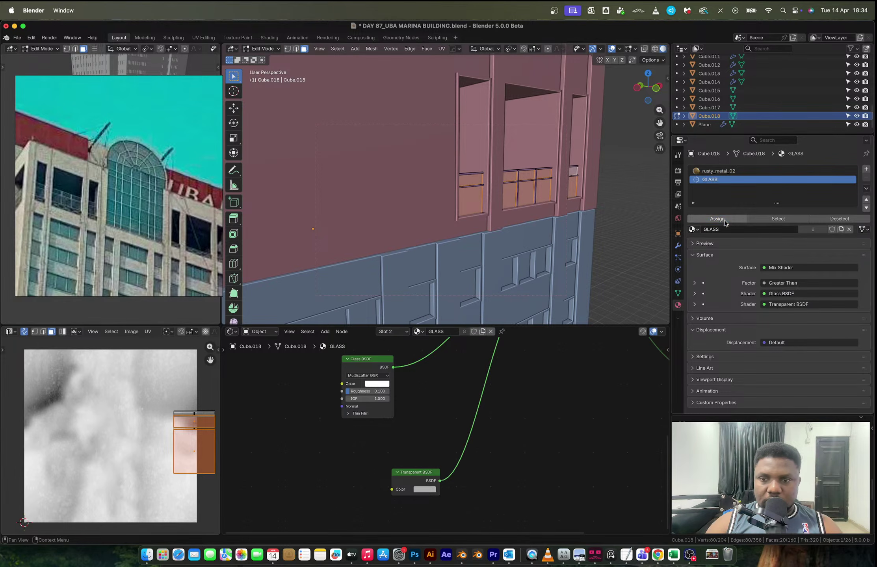
pyautogui.click(723, 219)
pyautogui.press('Tab')
# - In an X-ray front view, snap the 3D cursor to the parapet panels and add a cube there
pyautogui.scroll(-5, 505, 206)
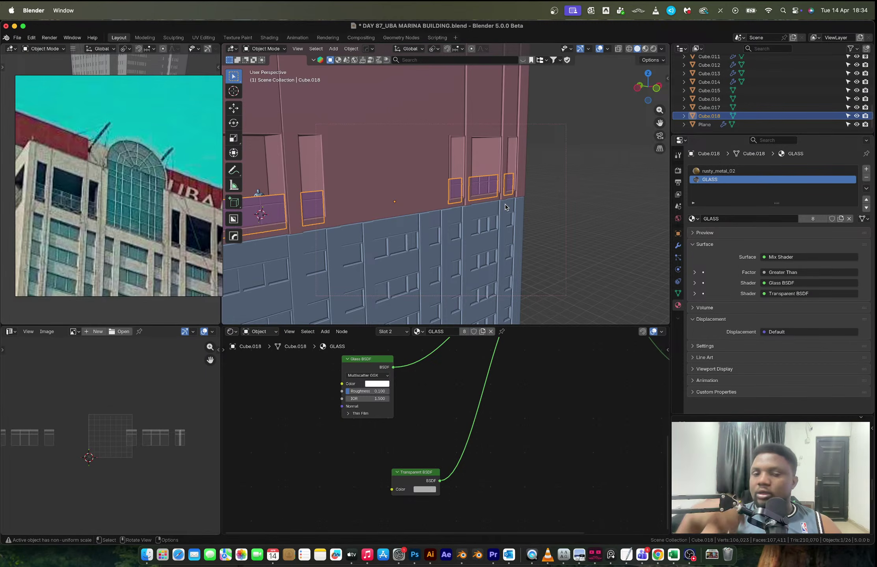
pyautogui.moveTo(506, 207); pyautogui.dragTo(483, 171, button='middle')
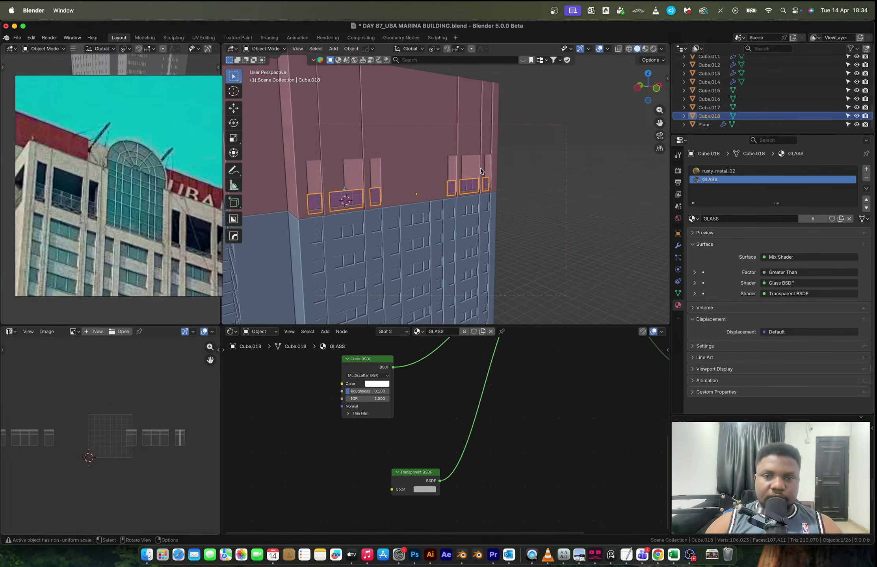
pyautogui.moveTo(545, 163); pyautogui.dragTo(439, 194, button='middle')
pyautogui.click(650, 90)
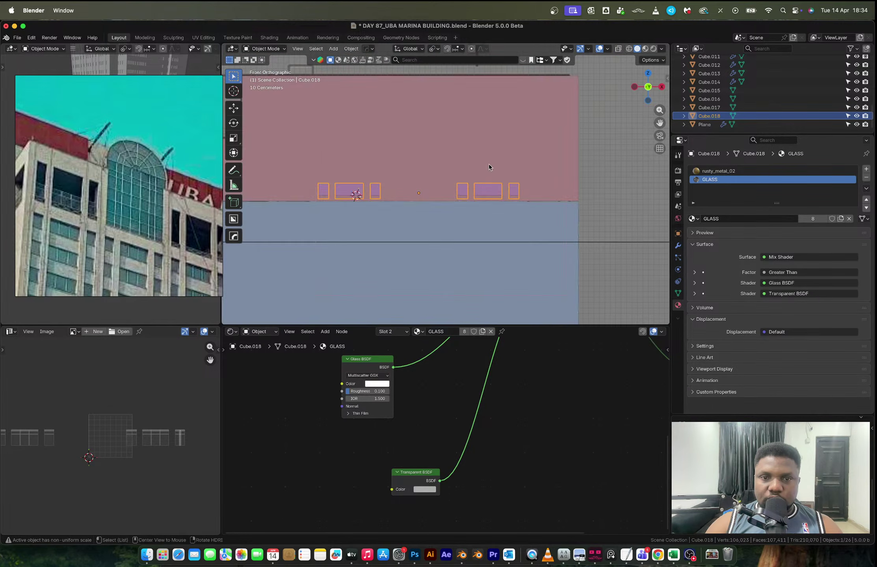
pyautogui.hotkey('alt', 'z')
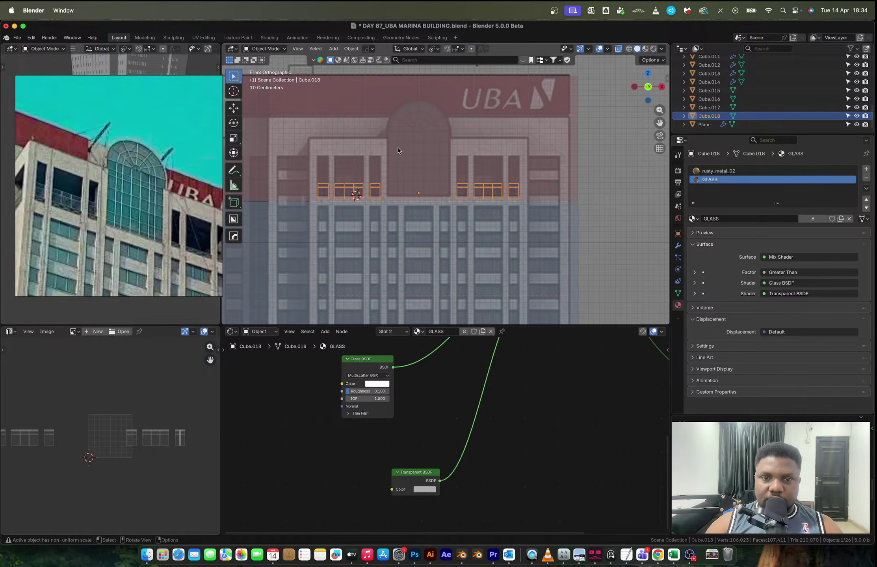
pyautogui.scroll(2, 397, 148)
pyautogui.keyDown('shift'); pyautogui.moveTo(399, 149); pyautogui.dragTo(445, 174, button='middle'); pyautogui.keyUp('shift')
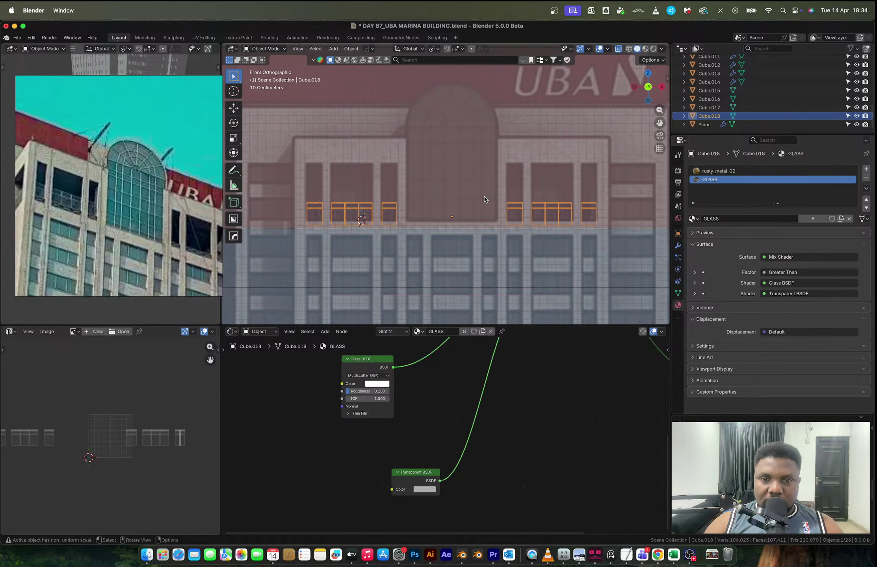
pyautogui.hotkey('shift', 's')
pyautogui.click(476, 264)
pyautogui.hotkey('shift', 'a')
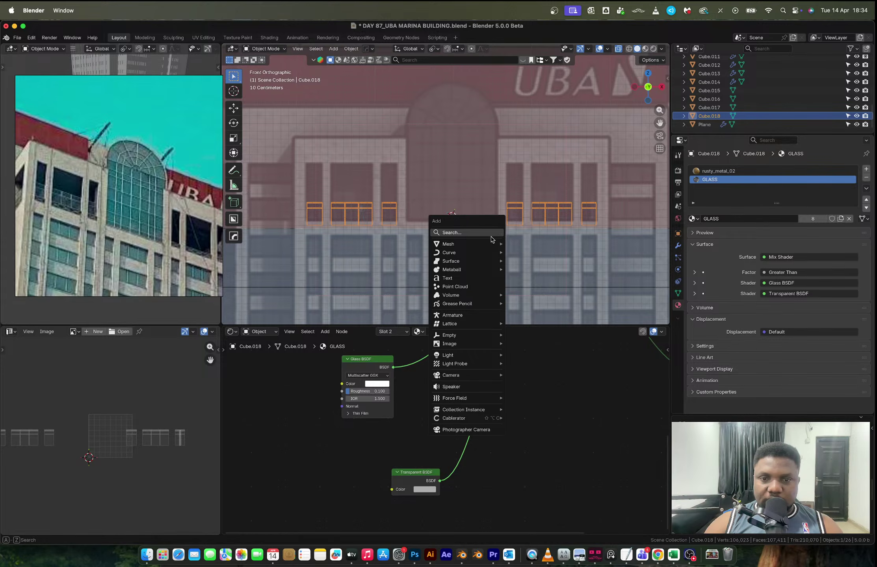
pyautogui.moveTo(493, 244)
pyautogui.click(522, 253)
# - Scale the cube to the width of the reference's central arched window and raise it so its base meets the window's bottom
pyautogui.press('s')
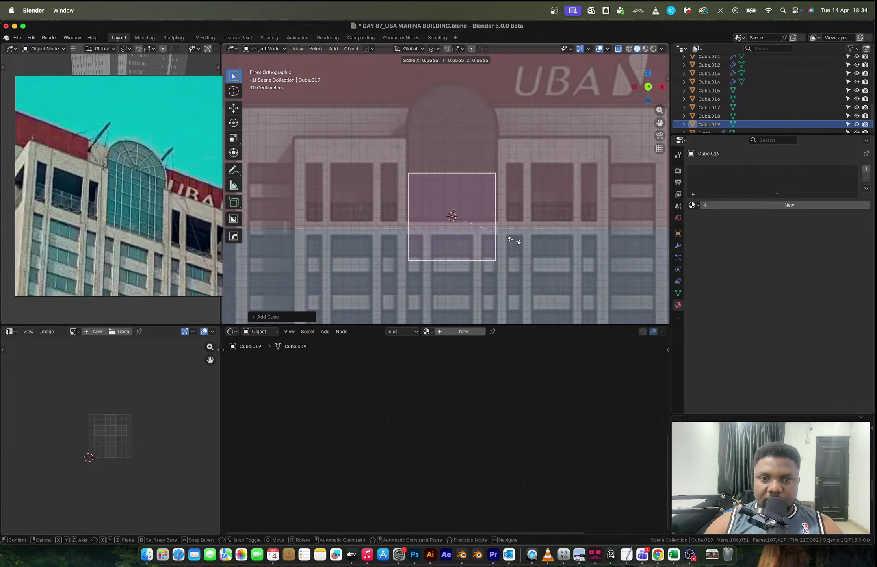
pyautogui.click(515, 238)
pyautogui.press('g')
pyautogui.press('z')
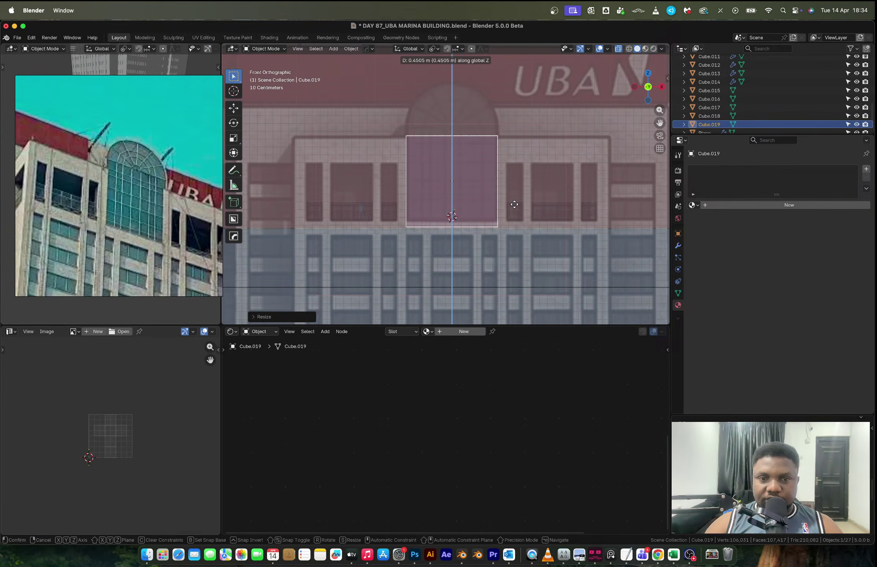
pyautogui.click(515, 201)
# - Raise the cube's upper vertices along Z to the crest of the arched window in the reference
pyautogui.press('Tab')
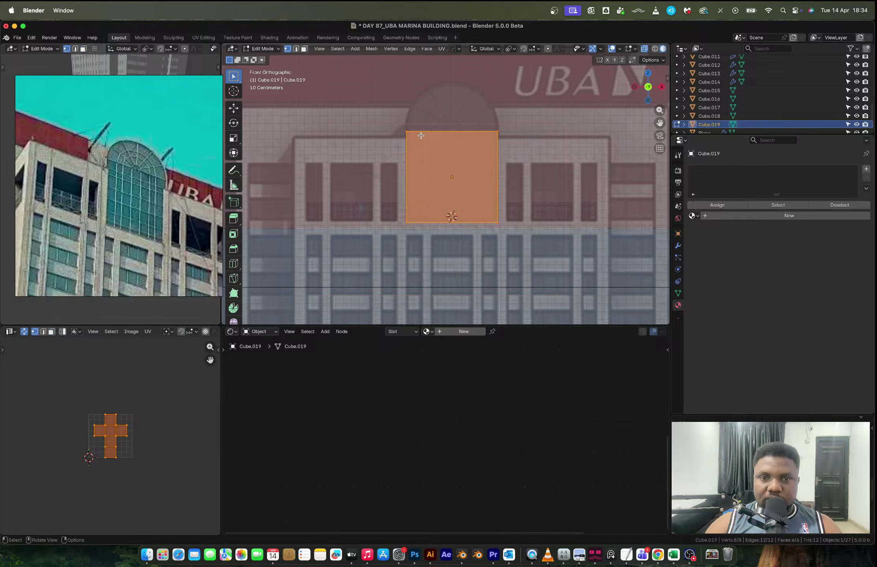
pyautogui.hotkey('alt', 'z')
pyautogui.hotkey('alt', 'z')
pyautogui.moveTo(383, 109); pyautogui.dragTo(528, 146)
pyautogui.press('g')
pyautogui.press('z')
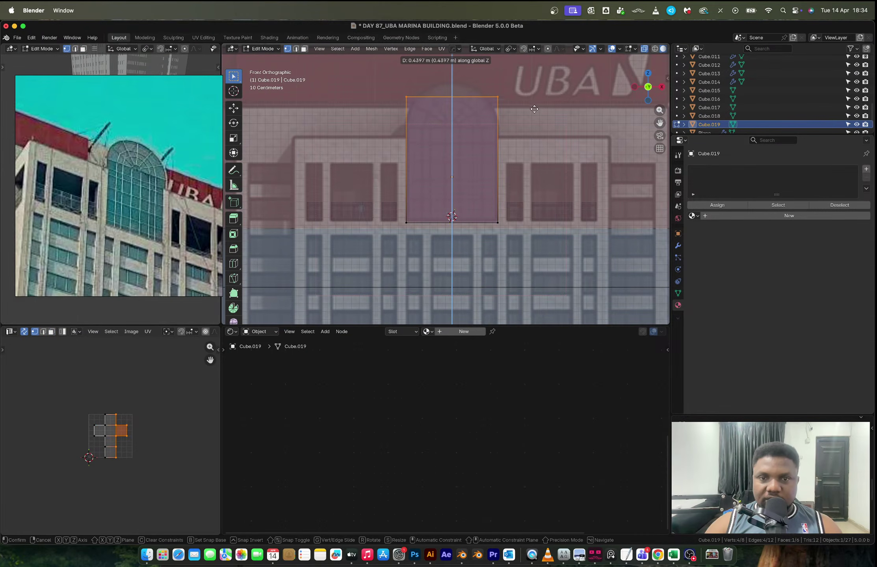
pyautogui.click(535, 98)
# - Apply the block's scale and bevel its two upper side edges with 3 segments and an offset of about 0.618 m to form the arch
pyautogui.press('2')
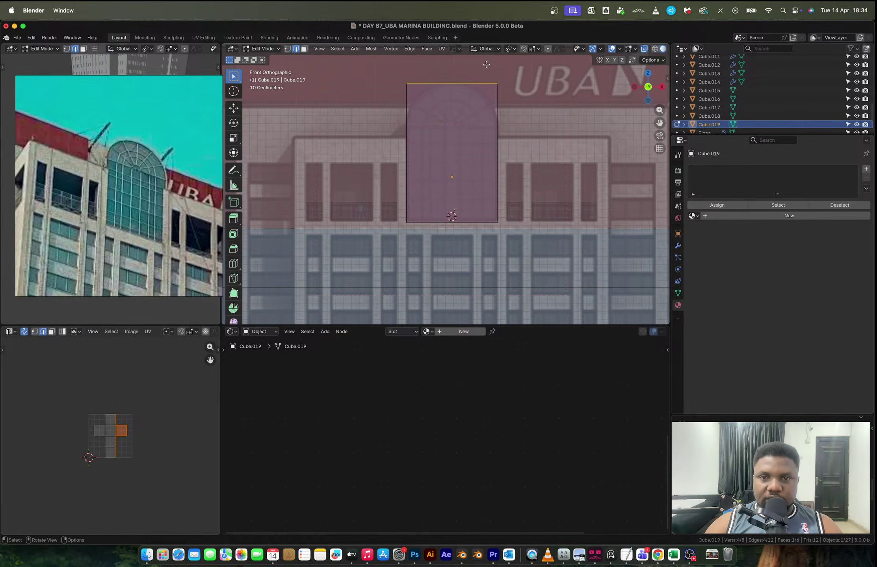
pyautogui.click(487, 83)
pyautogui.moveTo(384, 63); pyautogui.dragTo(412, 94)
pyautogui.press('Tab')
pyautogui.hotkey('ctrl', 'a')
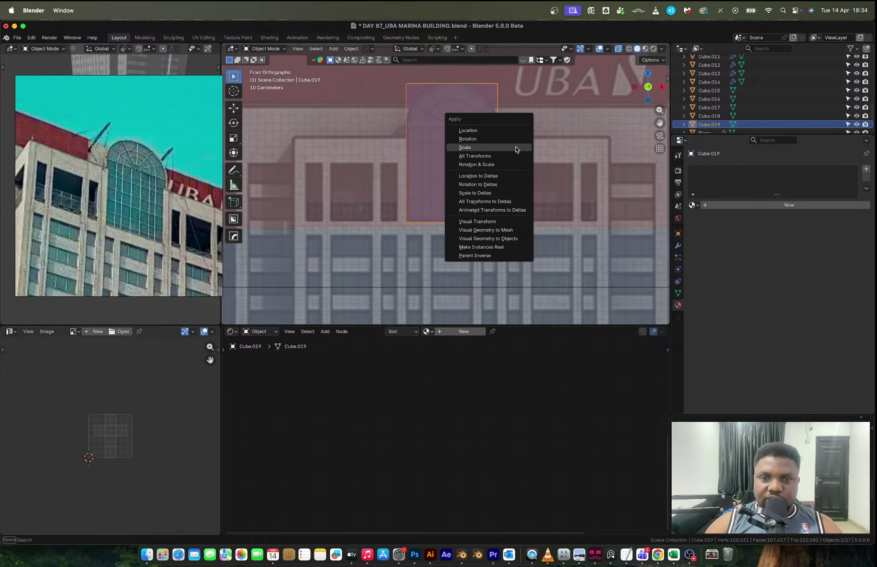
pyautogui.click(516, 147)
pyautogui.press('Tab')
pyautogui.hotkey('ctrl', 'b')
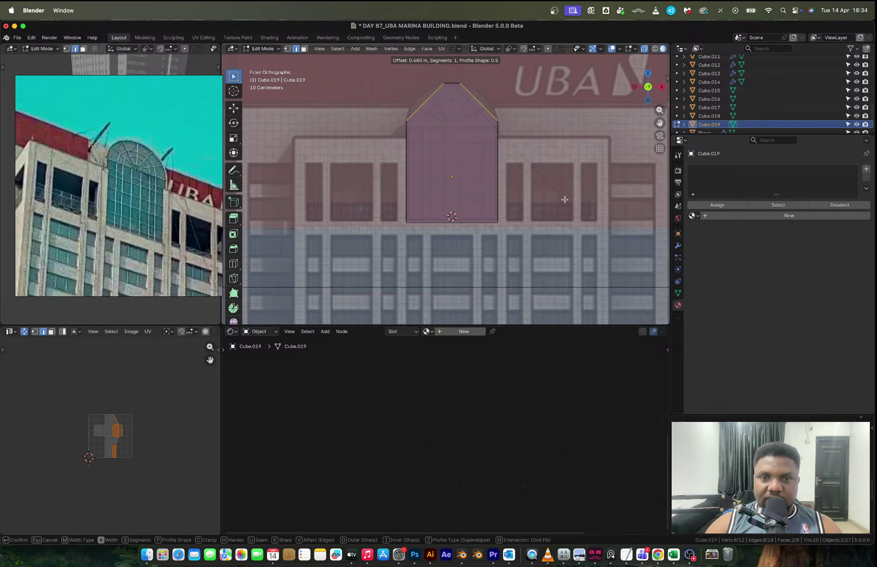
pyautogui.scroll(1, 564, 200)
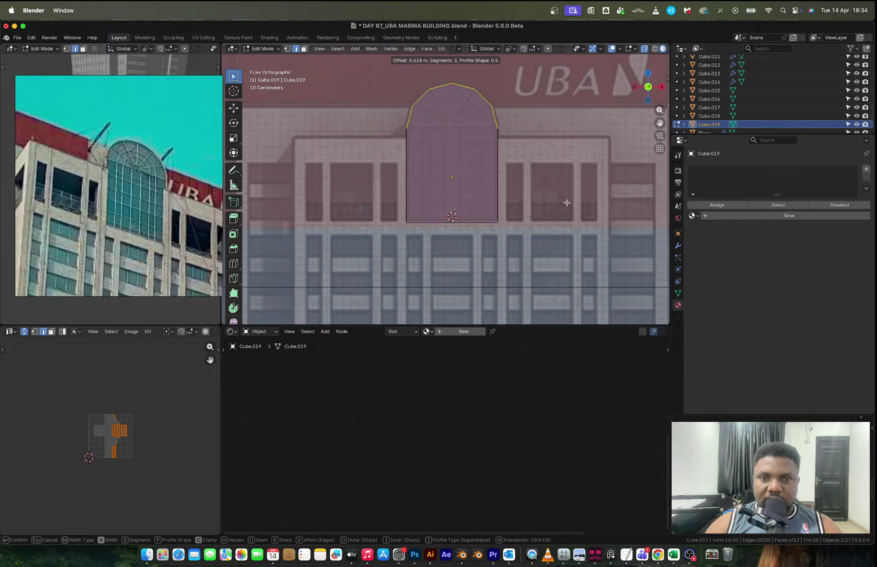
pyautogui.click(567, 203)
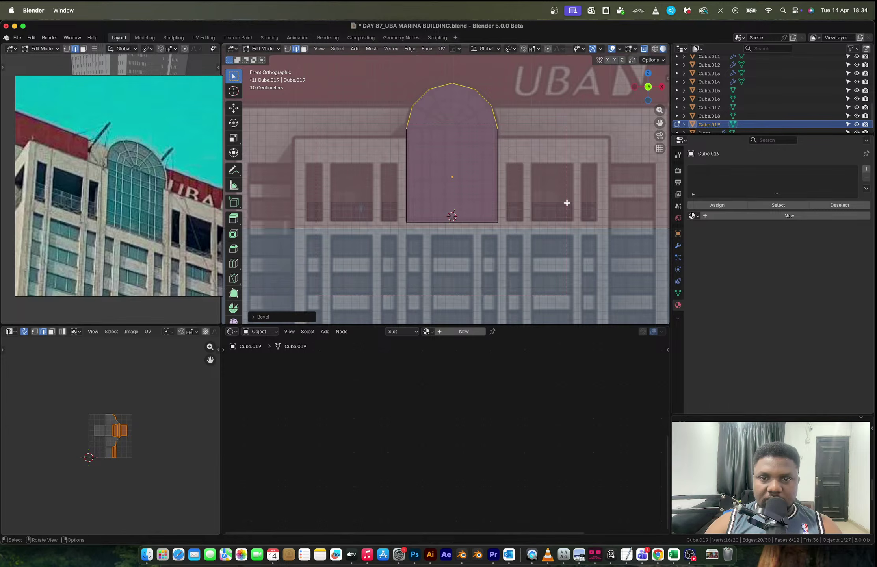
# - Select all vertices of the arched block and merge them by distance
pyautogui.press('1')
pyautogui.press('a')
pyautogui.press('m')
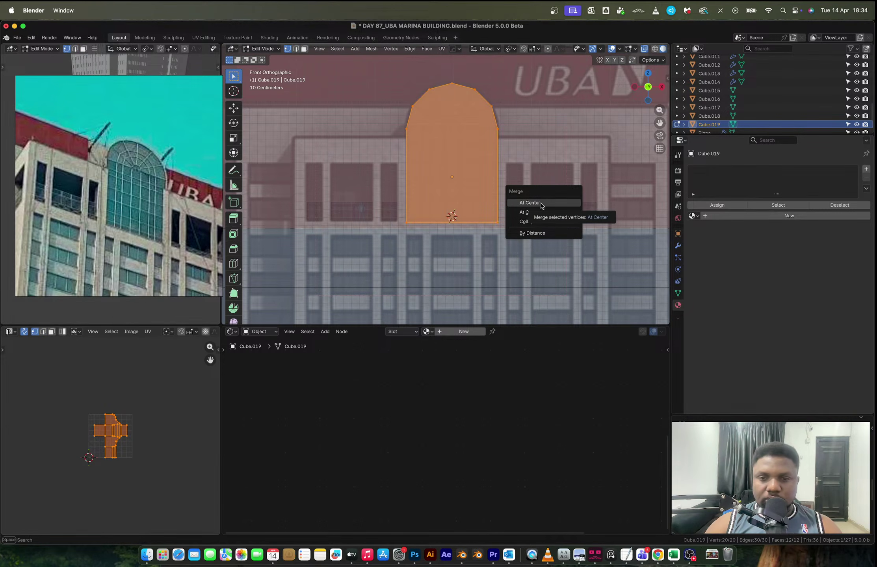
pyautogui.click(532, 233)
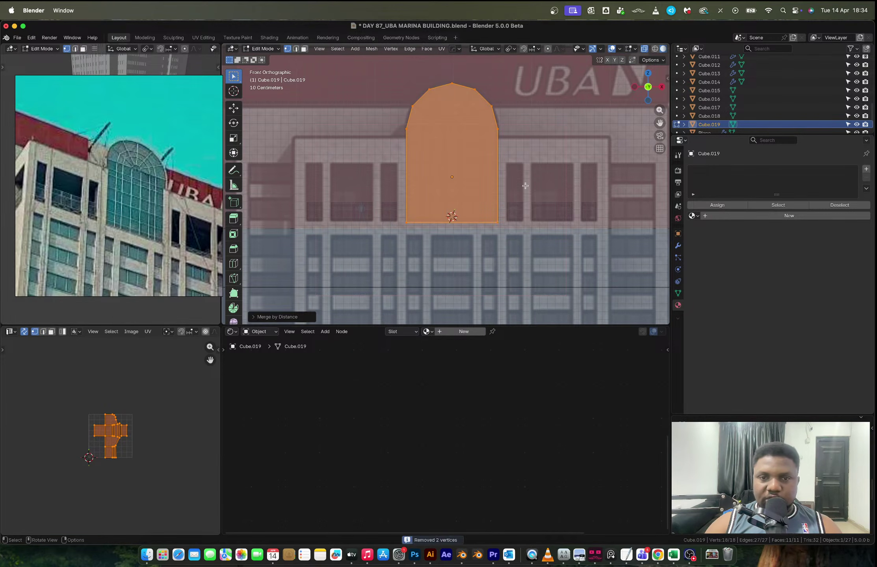
pyautogui.hotkey('alt', 'z')
pyautogui.hotkey('alt', 'z')
# - Connect the two front vertices at the base of the arch with a horizontal edge
pyautogui.moveTo(495, 130); pyautogui.dragTo(503, 145, button='middle')
pyautogui.click(503, 131)
pyautogui.hotkey('alt', 'z')
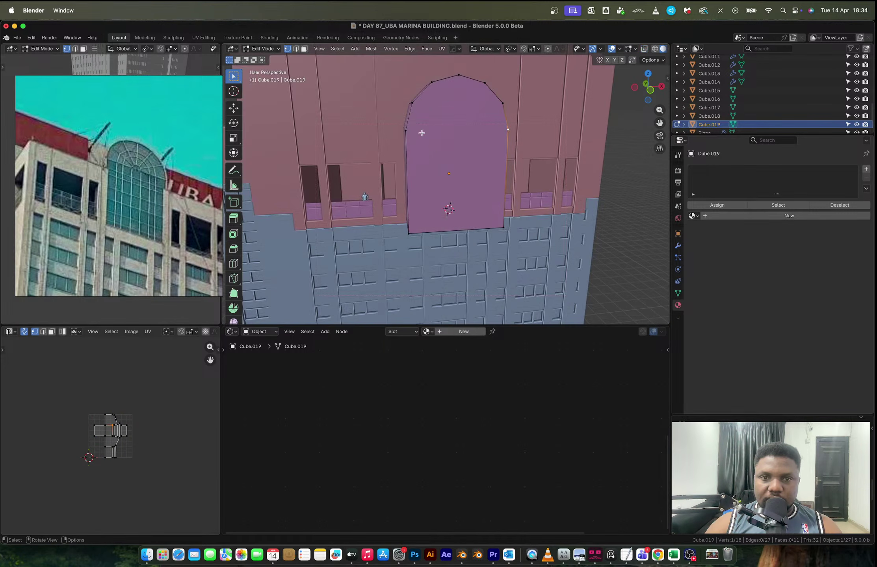
pyautogui.keyDown('shift'); pyautogui.click(423, 136); pyautogui.keyUp('shift')
pyautogui.press('j')
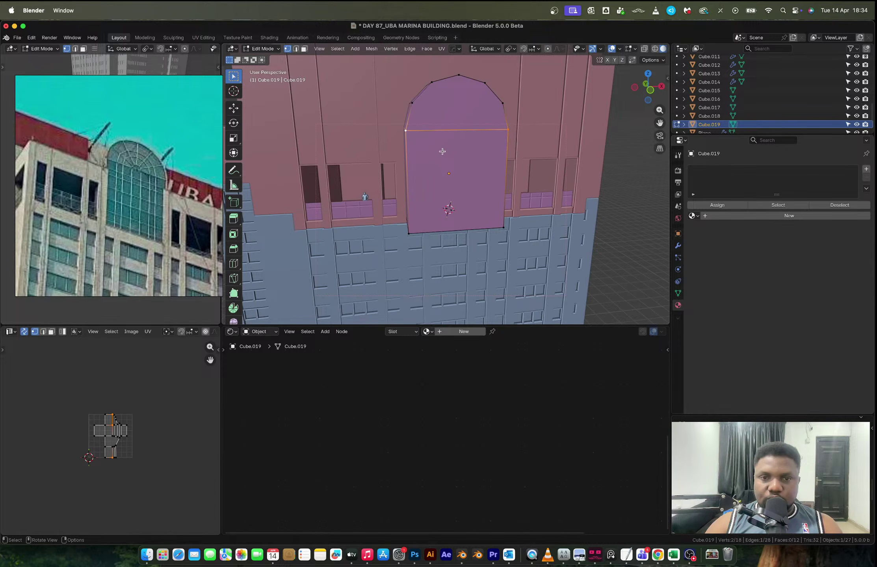
# - Add a horizontal loop cut across the block below the arch and slide it toward the base by about 0.52
pyautogui.click(650, 90)
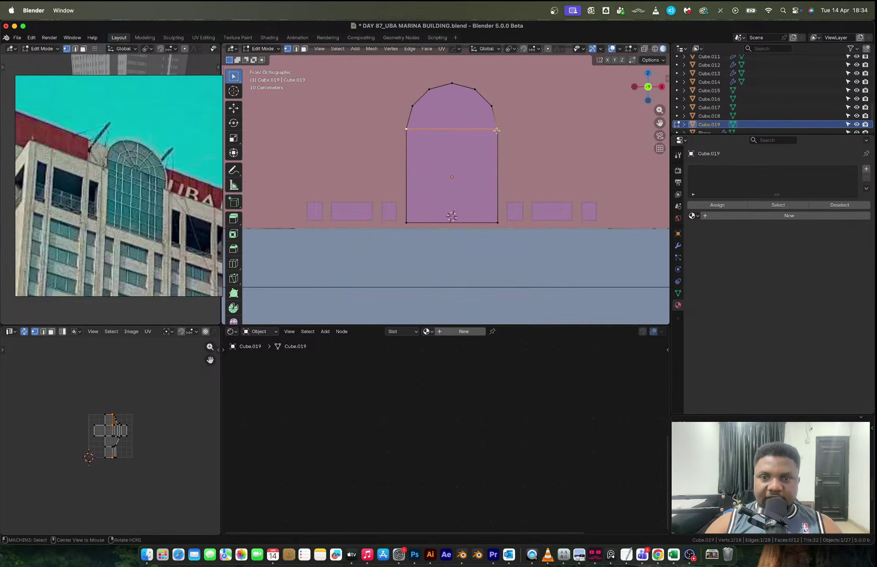
pyautogui.hotkey('alt', 'z')
pyautogui.scroll(2, 458, 143)
pyautogui.hotkey('ctrl', 'r')
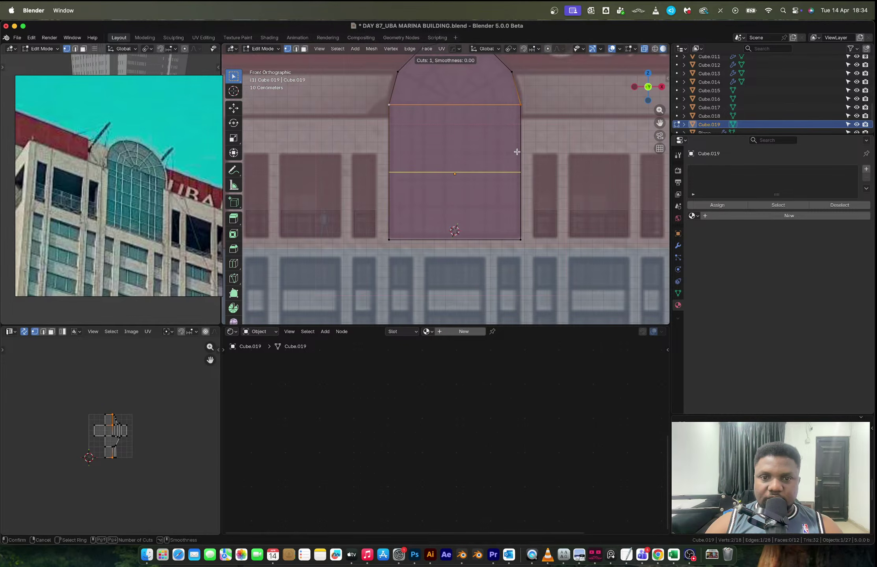
pyautogui.click(515, 156)
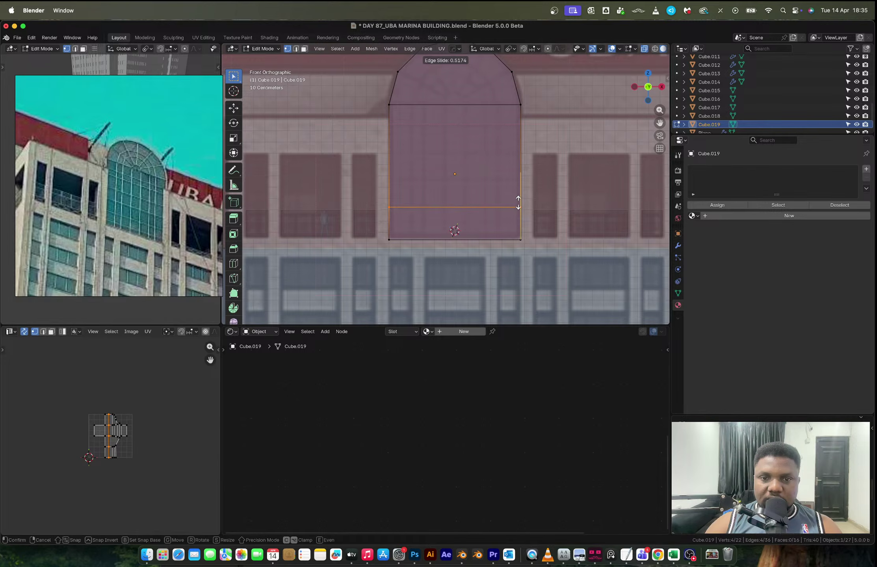
pyautogui.click(519, 199)
# - Add 3 evenly spaced horizontal loop cuts between the lower loop and the base of the arch
pyautogui.hotkey('ctrl', 'r')
pyautogui.scroll(2, 508, 165)
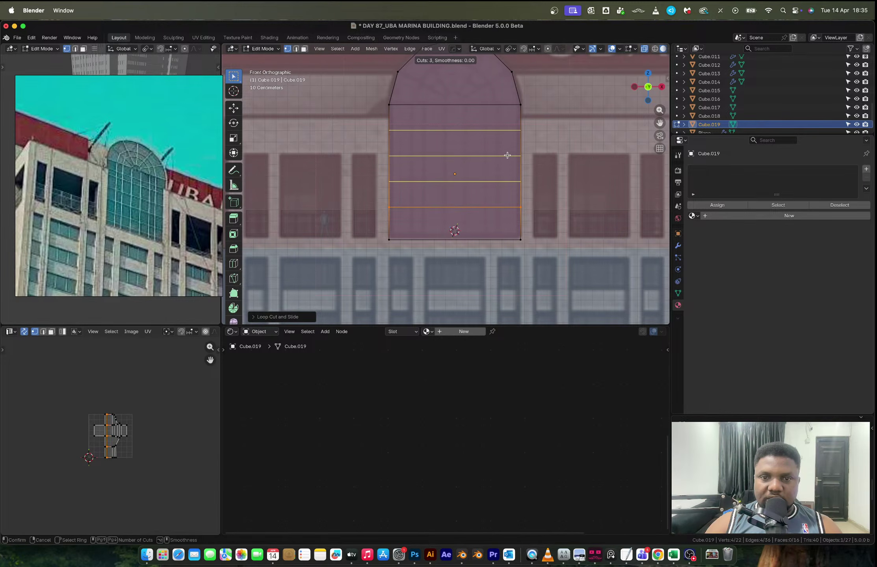
pyautogui.click(507, 155)
# - Add three vertical loop cuts left of the block's centre, matching the window mullions in the reference
pyautogui.keyDown('shift'); pyautogui.moveTo(416, 114); pyautogui.dragTo(416, 119, button='middle'); pyautogui.keyUp('shift')
pyautogui.hotkey('ctrl', 'r')
pyautogui.click(413, 114)
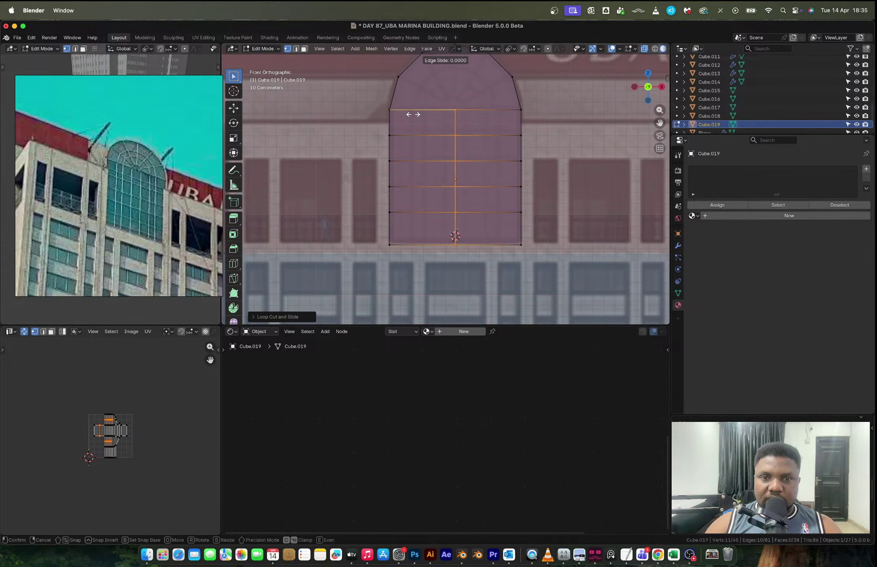
pyautogui.click(372, 113)
pyautogui.hotkey('ctrl', 'r')
pyautogui.click(420, 111)
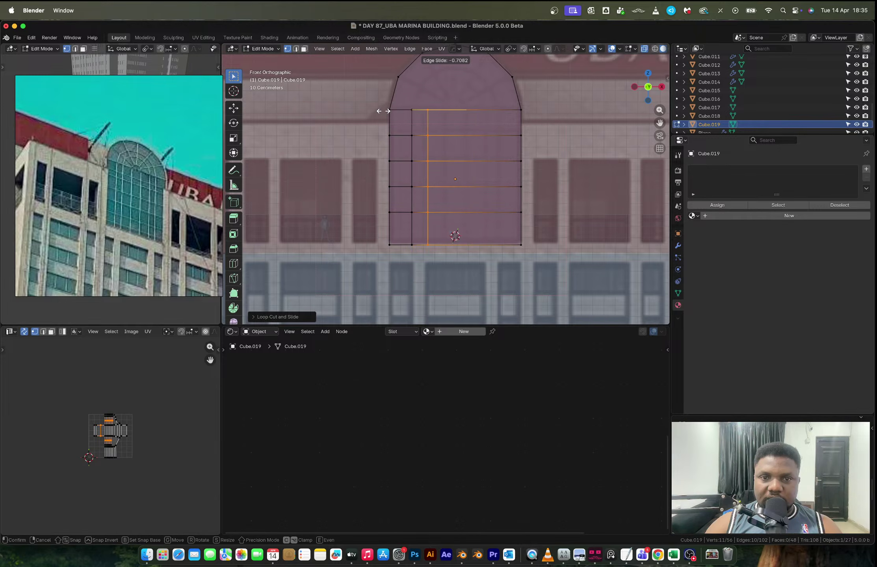
pyautogui.click(376, 110)
pyautogui.hotkey('ctrl', 'r')
pyautogui.click(417, 110)
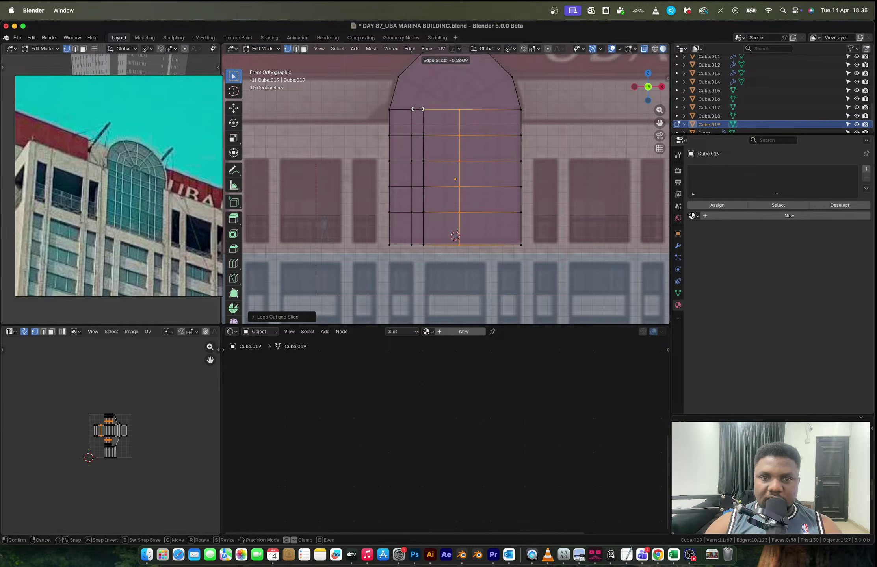
pyautogui.click(400, 107)
# - Mirror the left half's vertical cuts onto the right half of the arched block and apply the mirror modifier
pyautogui.press('Tab')
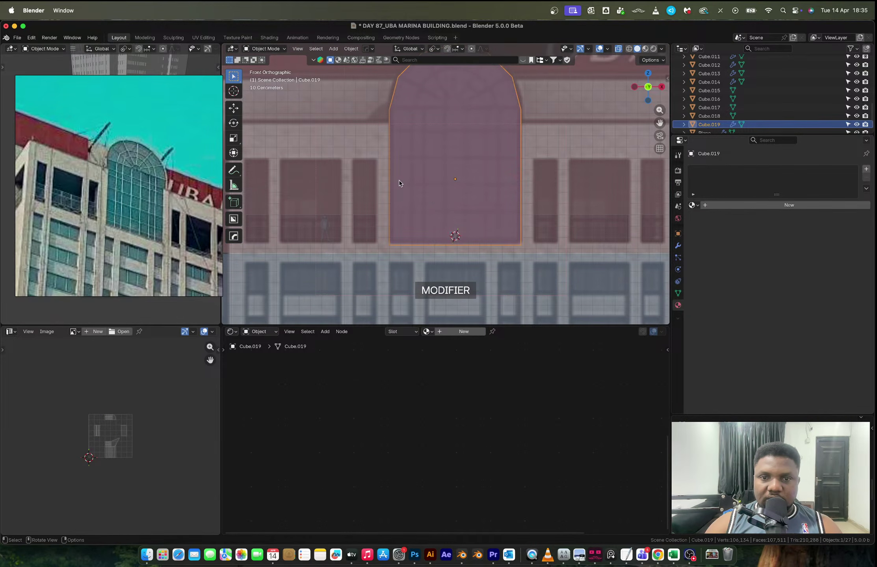
pyautogui.click(678, 246)
pyautogui.hotkey('ctrl', 'a')
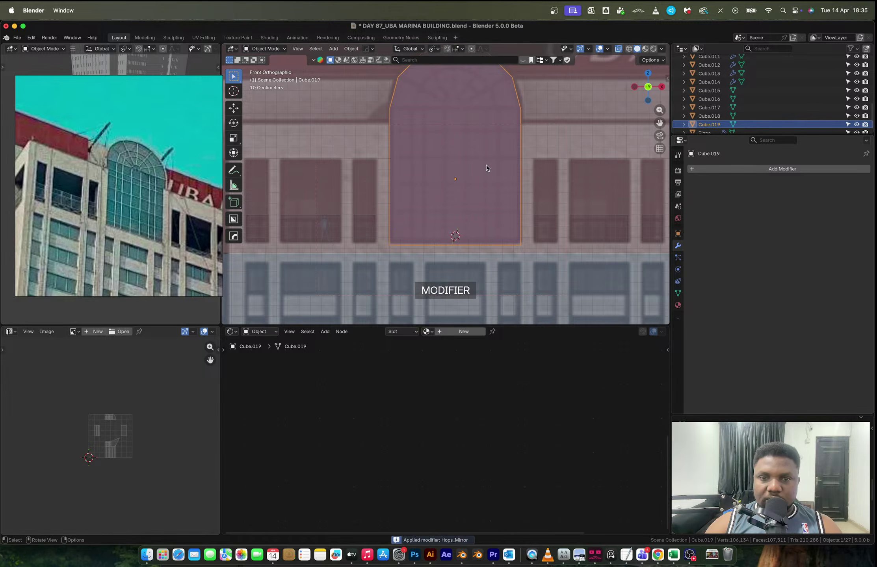
pyautogui.press('Tab')
# - Connect the centre vertex at the arch's base to the two intermediate arch vertices on each side with radial edges
pyautogui.scroll(5, 447, 140)
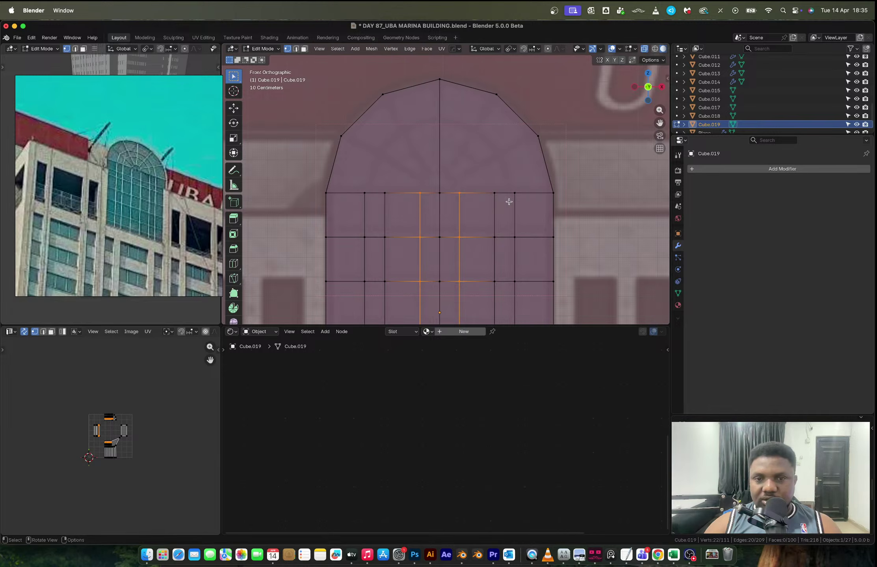
pyautogui.hotkey('alt', 'z')
pyautogui.click(439, 193)
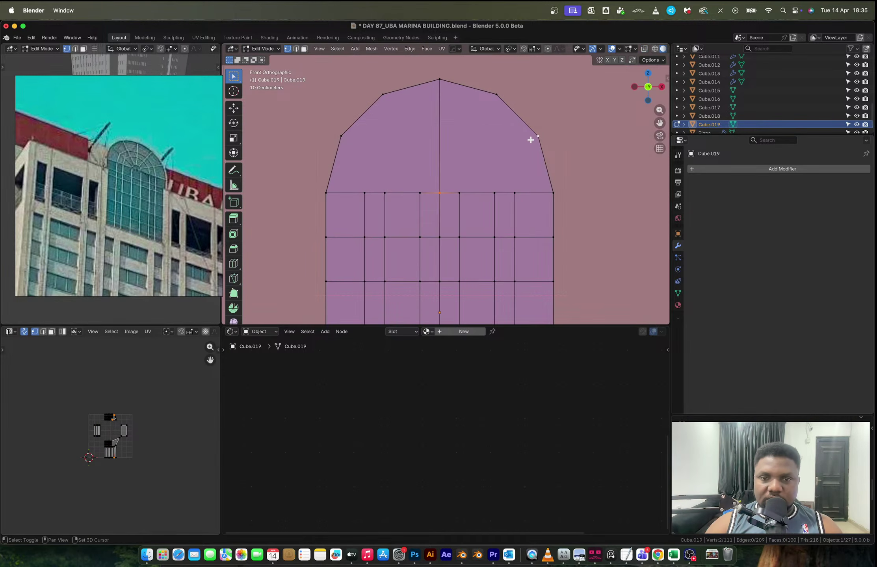
pyautogui.click(443, 184)
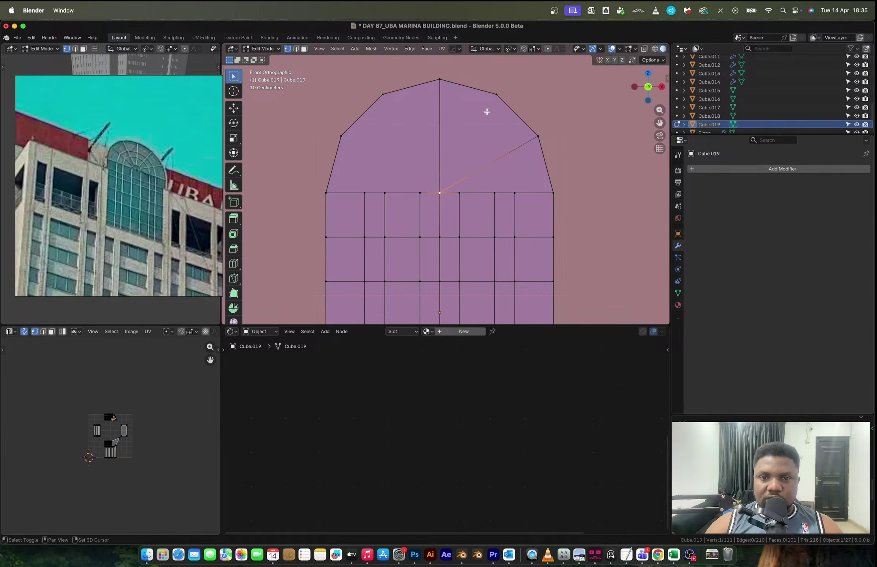
pyautogui.keyDown('shift'); pyautogui.click(420, 193); pyautogui.keyUp('shift')
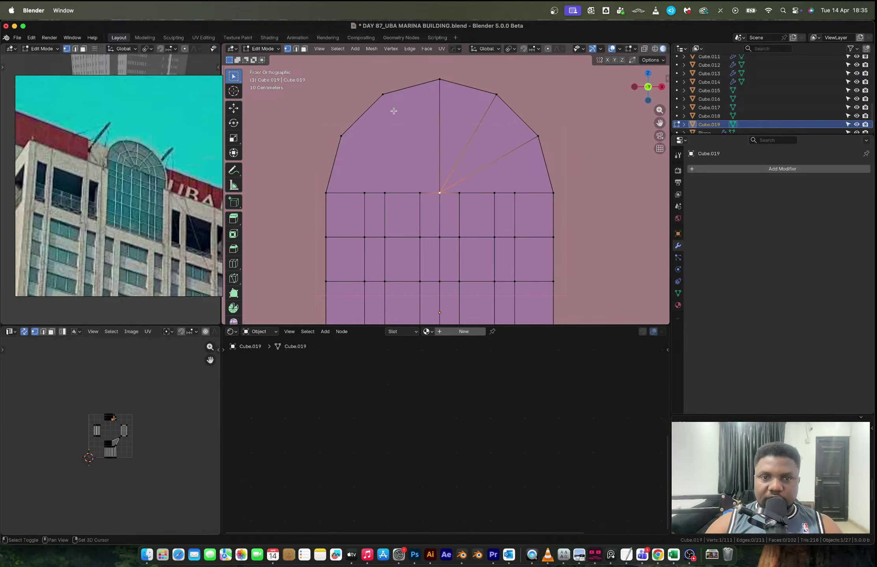
pyautogui.click(433, 186)
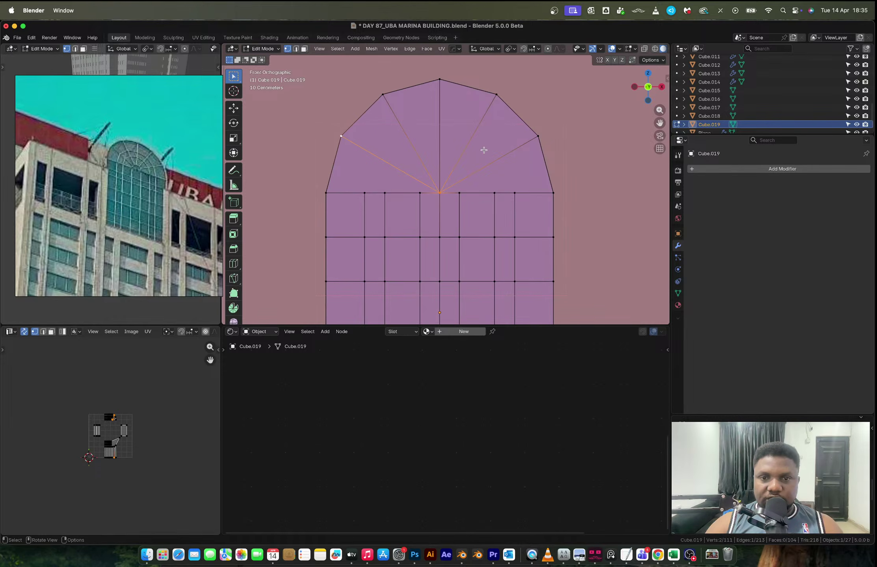
# - Knife-cut an arc across the arch's radial edges, joining the tops of the outermost inner vertical grid lines on both sides
pyautogui.press('k')
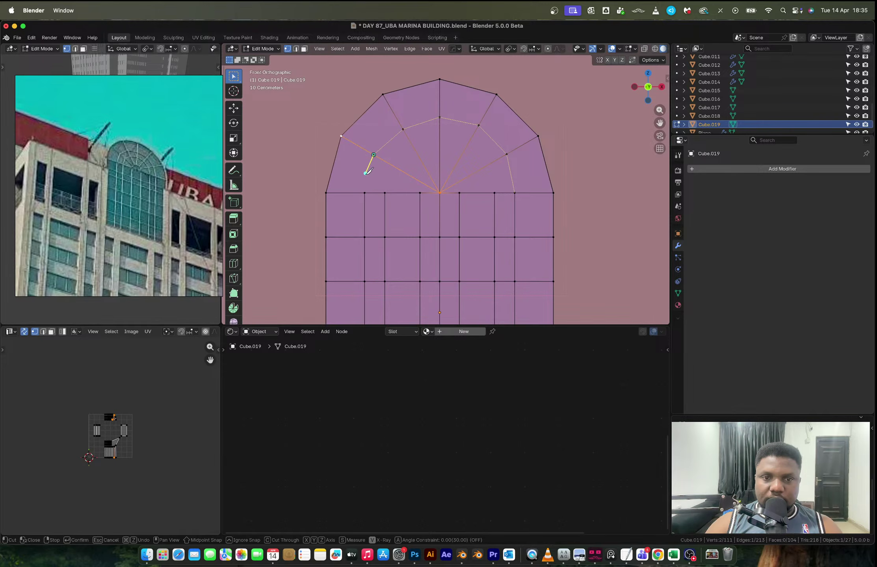
pyautogui.press('Return')
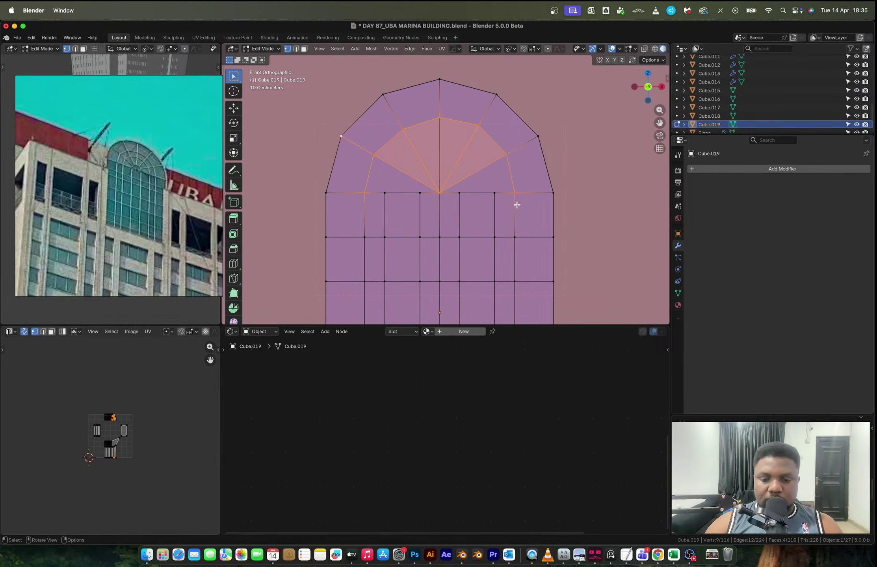
# - Try to smooth the newly cut arc with LoopTools Relax while the fan's centre vertex is included in the selection
pyautogui.rightClick(506, 142)
pyautogui.click(545, 182)
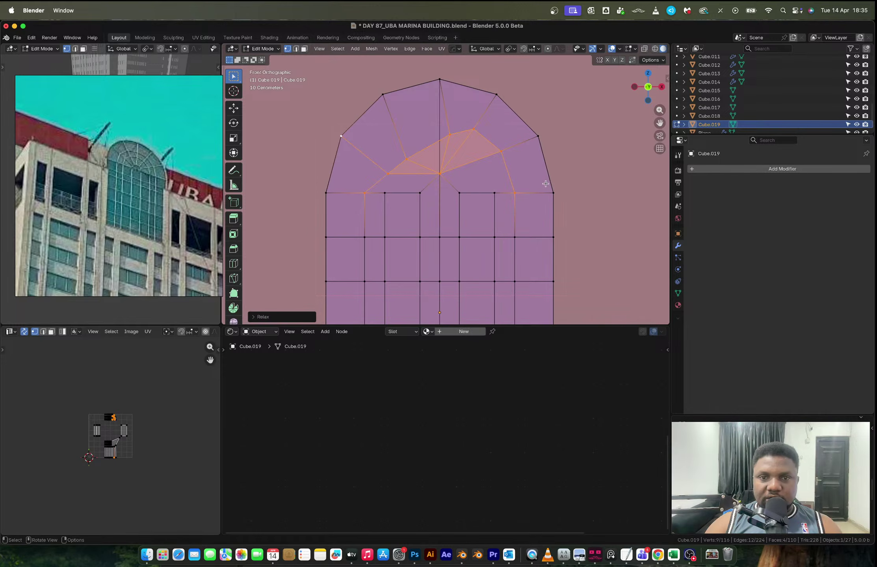
pyautogui.press('super+z')
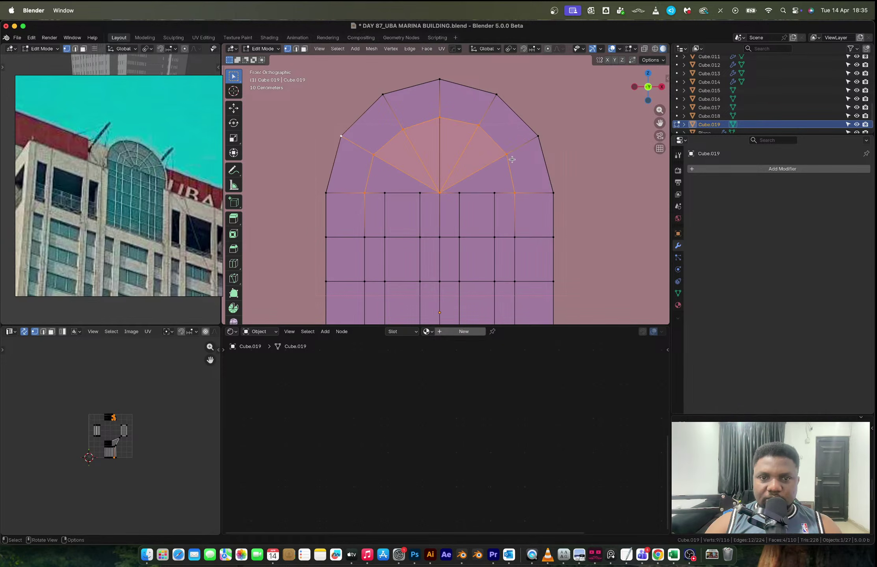
pyautogui.press('.')
pyautogui.click(470, 161)
pyautogui.rightClick(506, 158)
pyautogui.moveTo(506, 157)
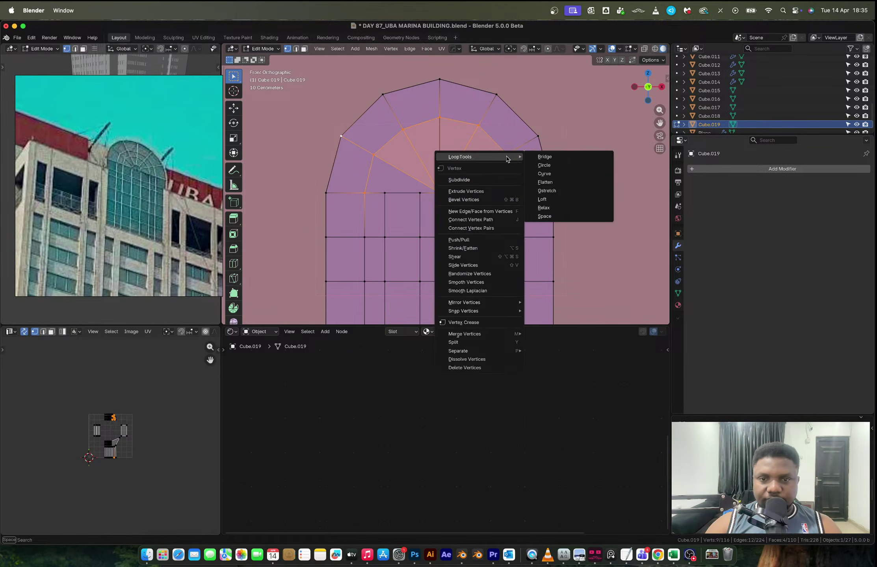
pyautogui.click(555, 209)
pyautogui.press('super+z')
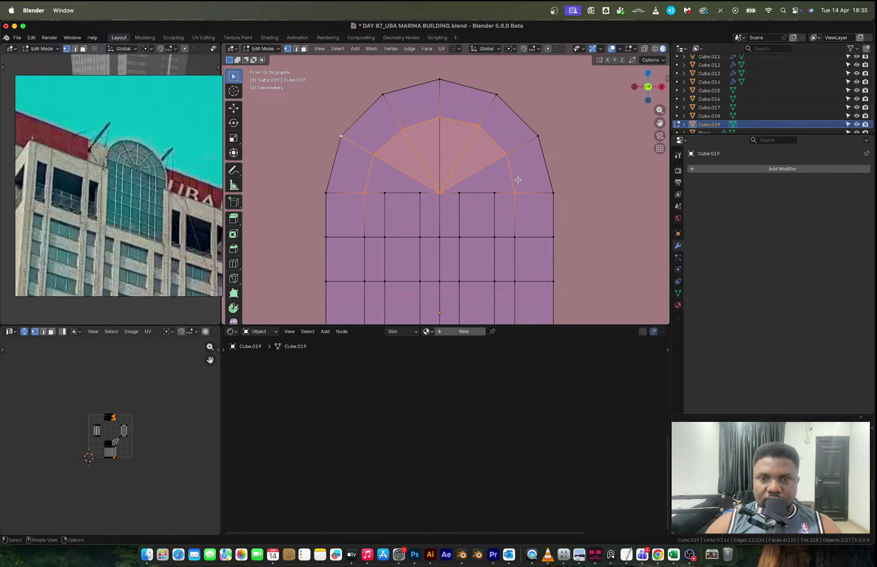
# - Select only the outer cut arc's vertices, excluding the arch's rim vertex, and smooth them with LoopTools Relax
pyautogui.keyDown('alt'); pyautogui.click(512, 168); pyautogui.keyUp('alt')
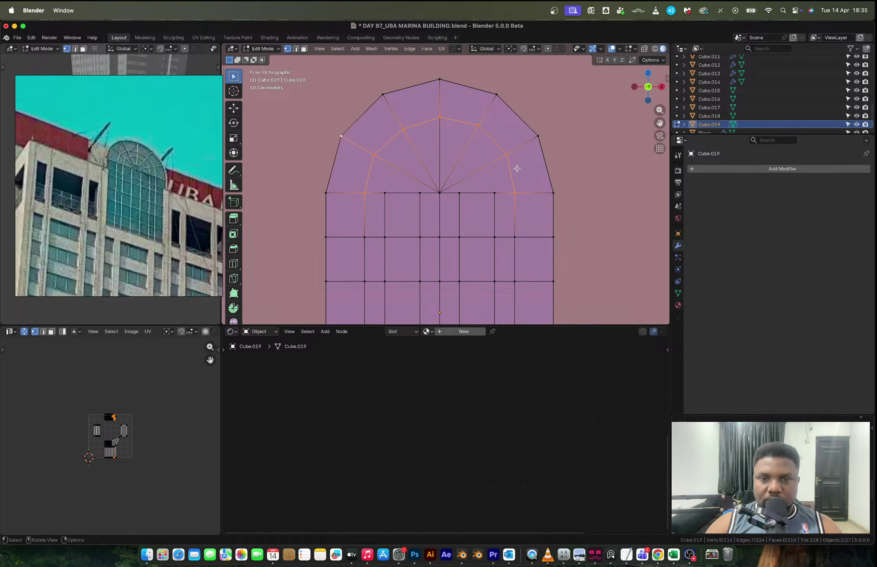
pyautogui.rightClick(519, 170)
pyautogui.moveTo(518, 169)
pyautogui.click(555, 220)
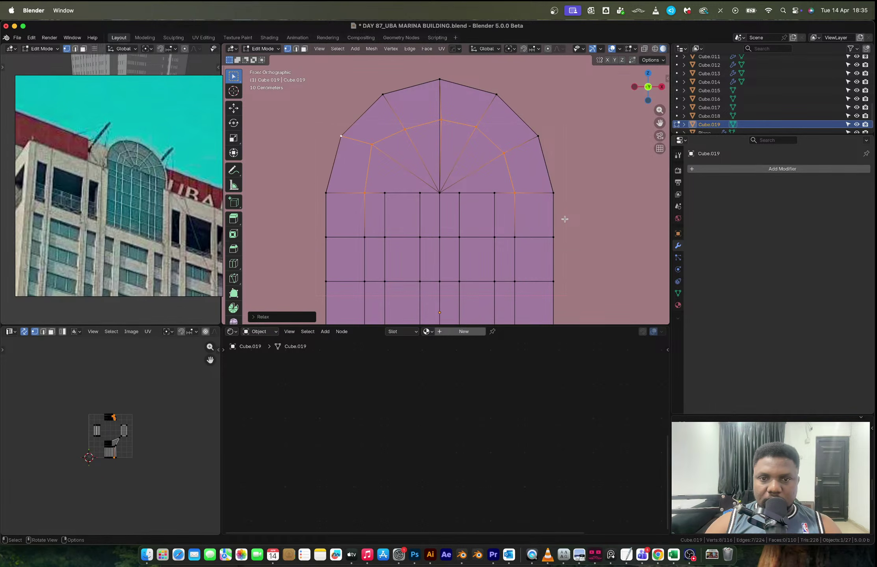
pyautogui.rightClick(528, 169)
pyautogui.click(574, 219)
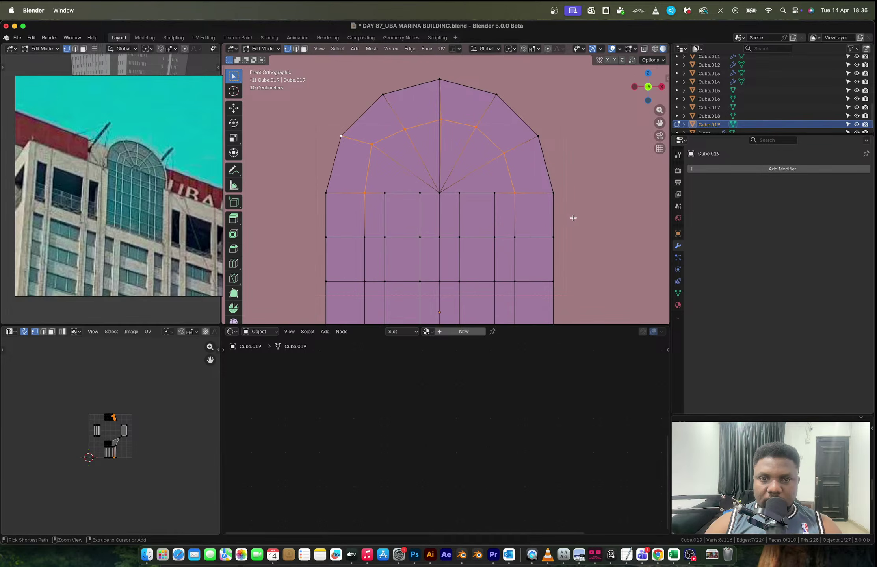
pyautogui.keyDown('shift'); pyautogui.click(342, 137); pyautogui.keyUp('shift')
pyautogui.rightClick(466, 145)
pyautogui.moveTo(473, 143)
pyautogui.click(533, 195)
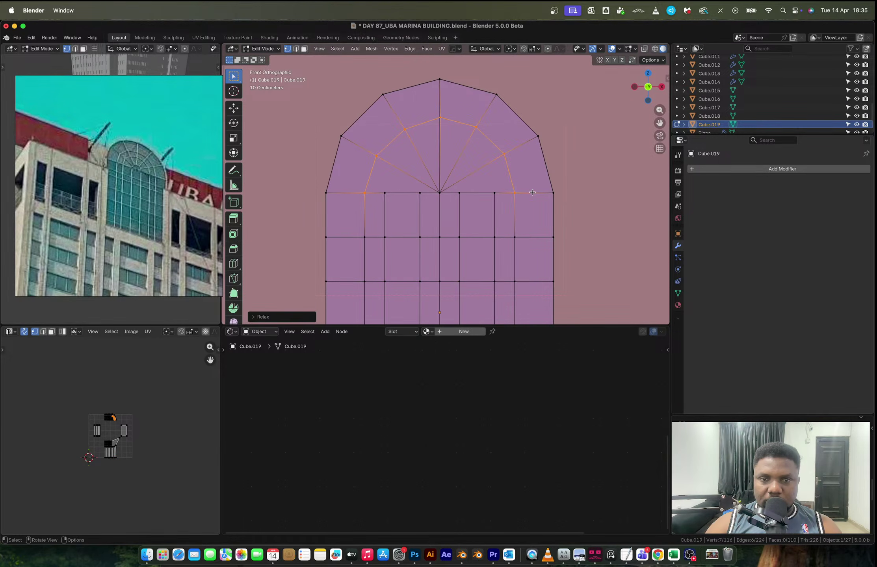
# - Distribute the outer cut arc's vertices evenly with LoopTools Space
pyautogui.rightClick(507, 176)
pyautogui.moveTo(523, 174)
pyautogui.click(556, 218)
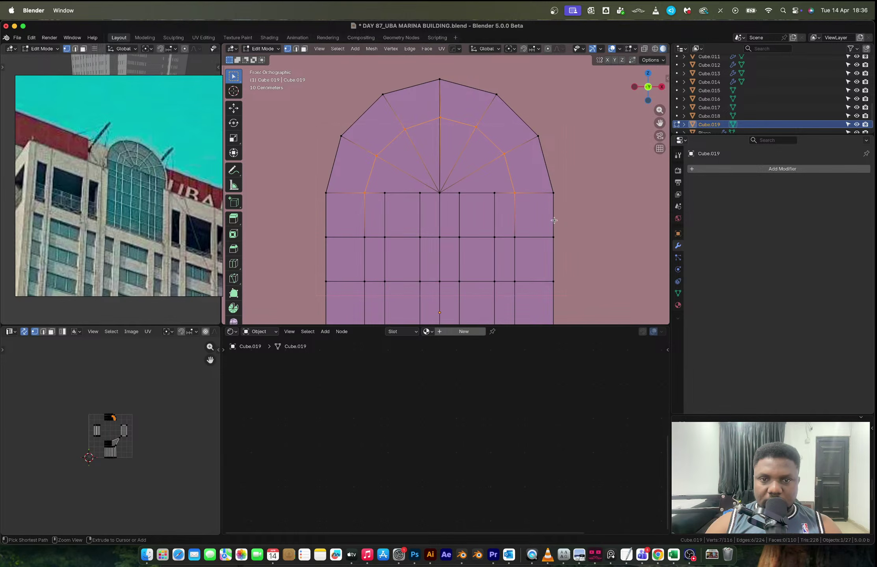
pyautogui.rightClick(504, 177)
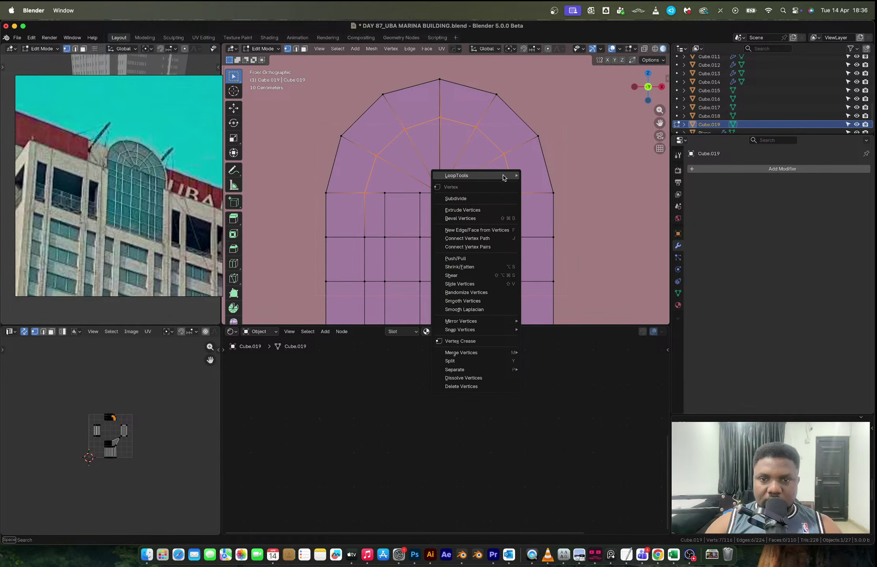
pyautogui.click(532, 235)
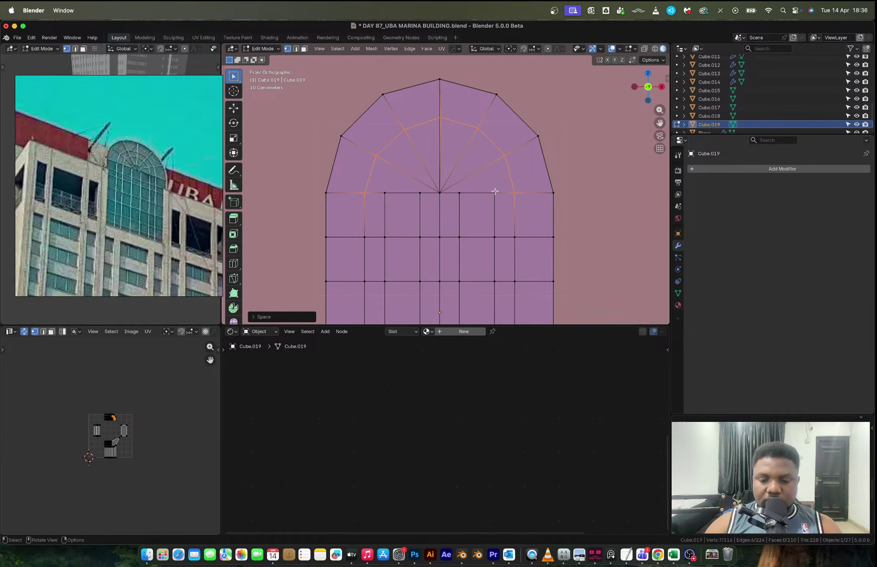
pyautogui.press('k')
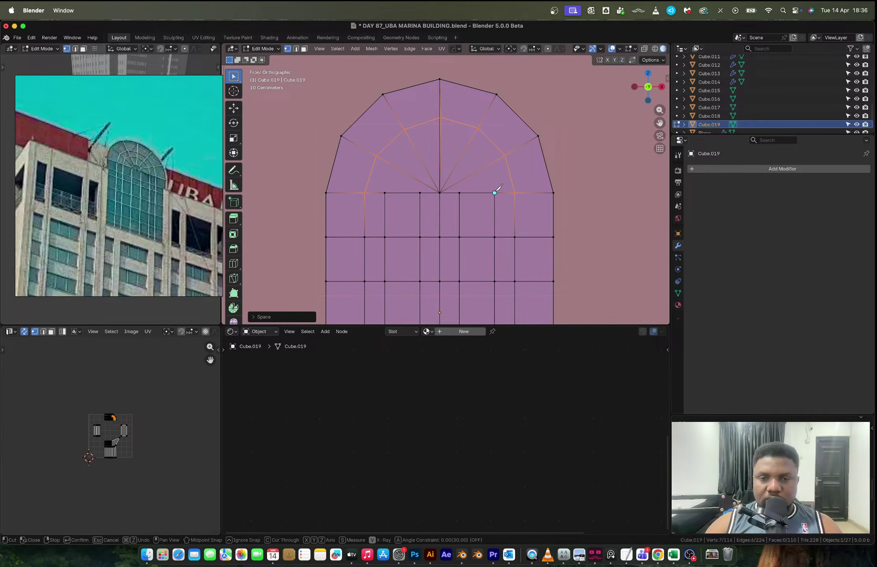
pyautogui.press('Escape')
pyautogui.scroll(-5, 496, 191)
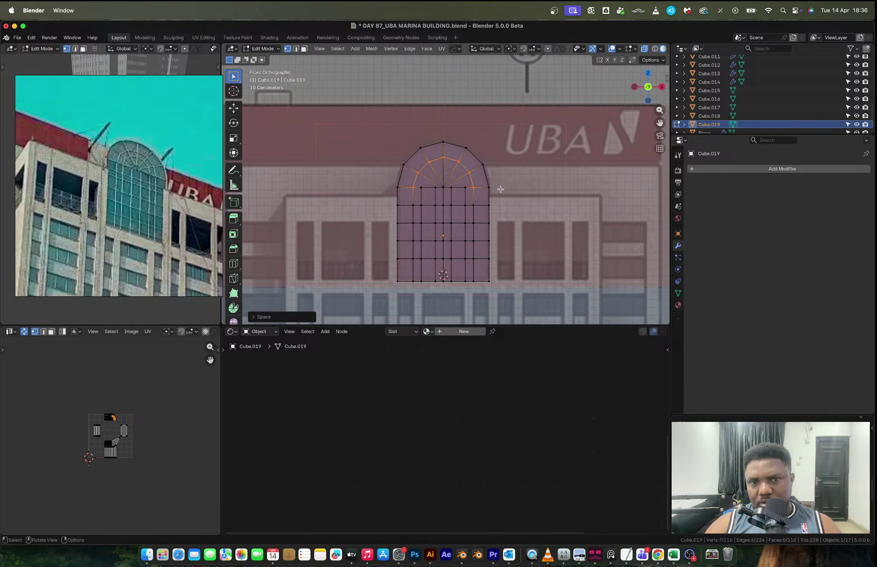
pyautogui.scroll(5, 149, 167)
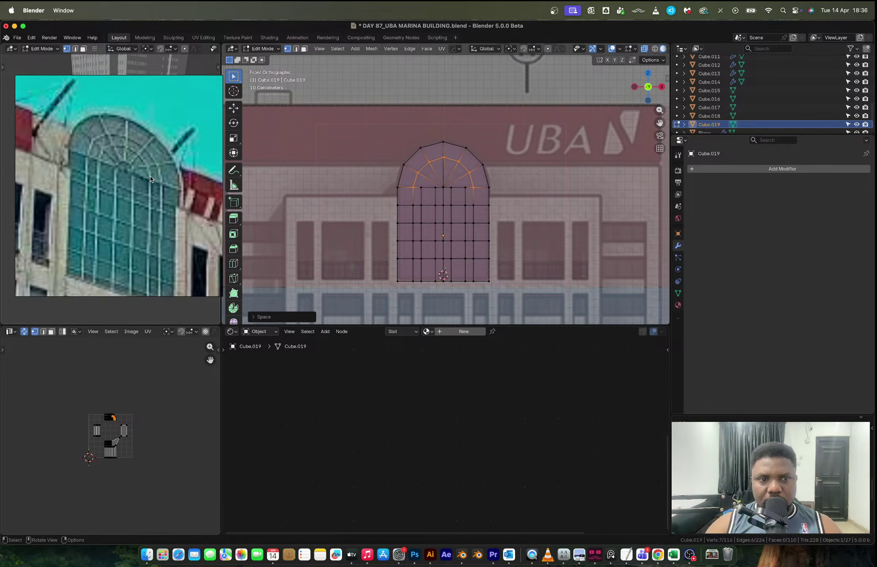
pyautogui.scroll(5, 494, 195)
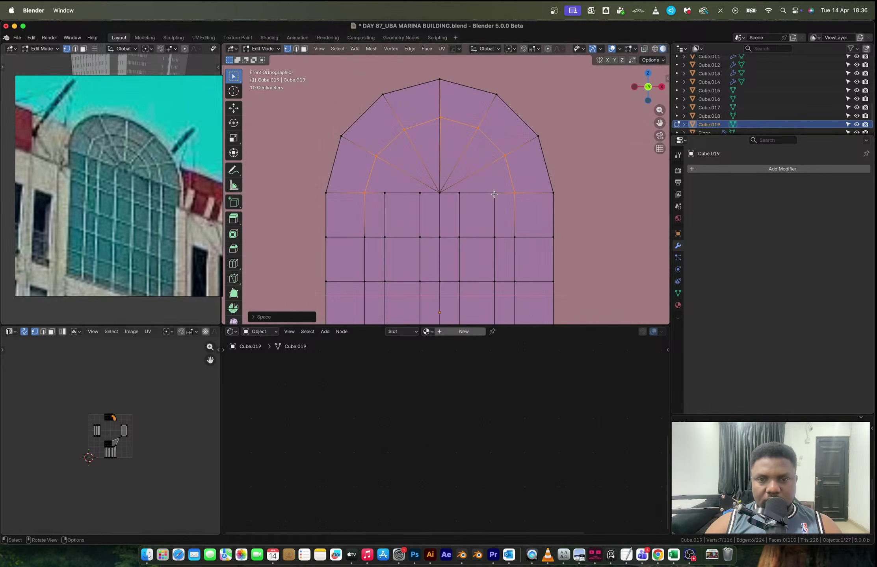
# - Knife-cut a second, smaller concentric arc across the radial edges, joining the tops of the next pair of vertical grid lines inward
pyautogui.press('k')
pyautogui.click(494, 192)
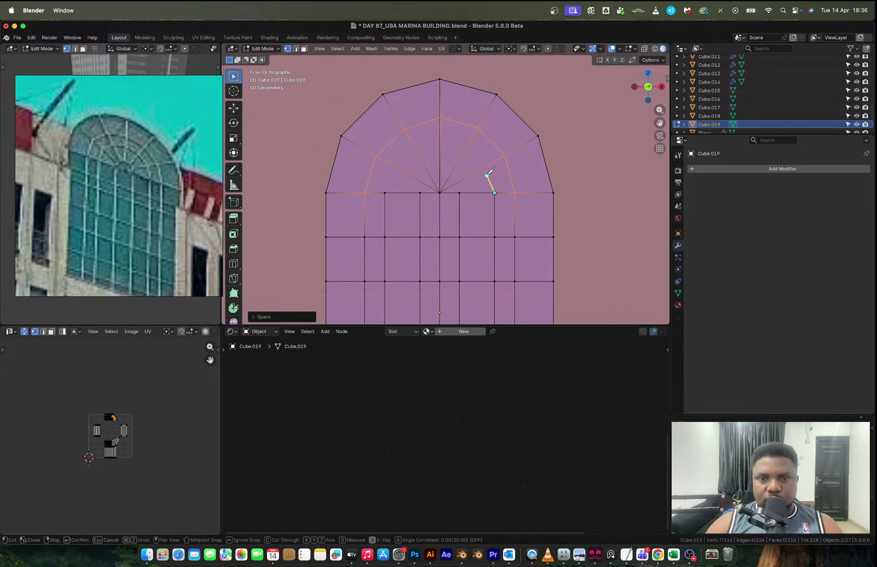
pyautogui.click(485, 166)
pyautogui.click(465, 149)
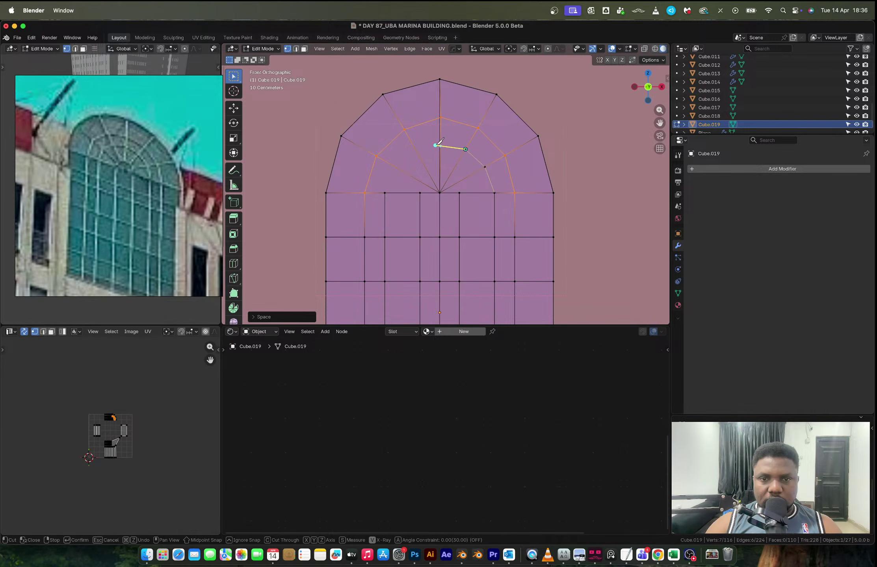
pyautogui.click(440, 145)
pyautogui.click(416, 151)
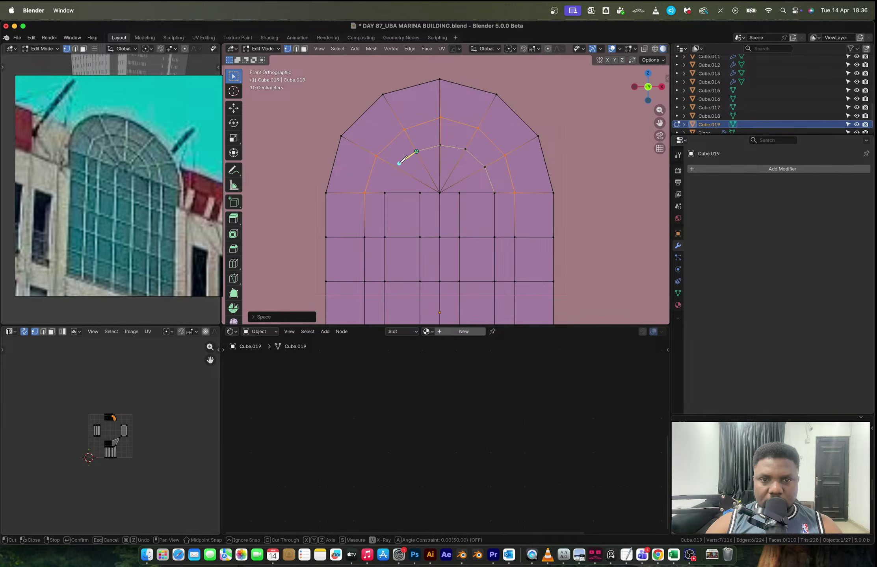
pyautogui.click(385, 193)
pyautogui.press('Return')
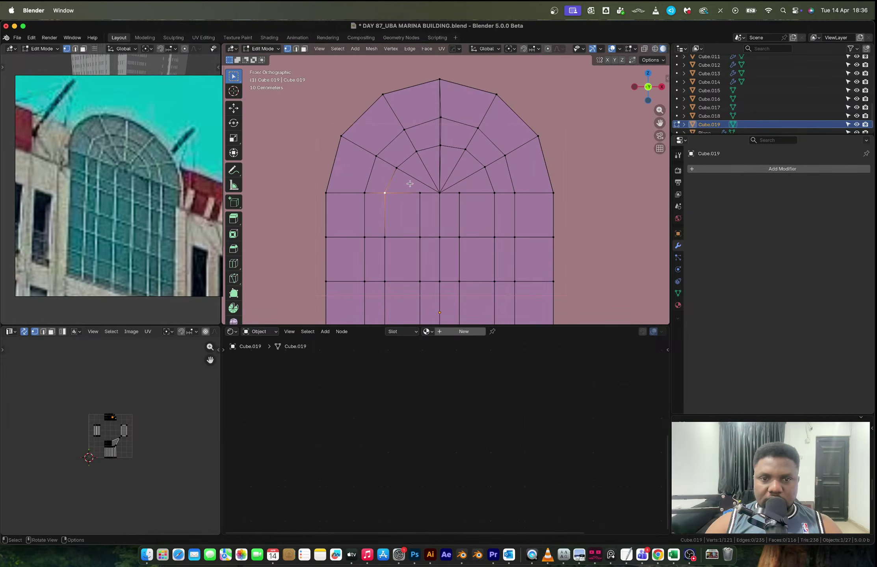
# - Select only the second arc's vertices, without the base line and centre vertices, and distribute them evenly with LoopTools Space
pyautogui.keyDown('ctrl'); pyautogui.keyDown('shift'); pyautogui.click(440, 145); pyautogui.keyUp('shift'); pyautogui.keyUp('ctrl')
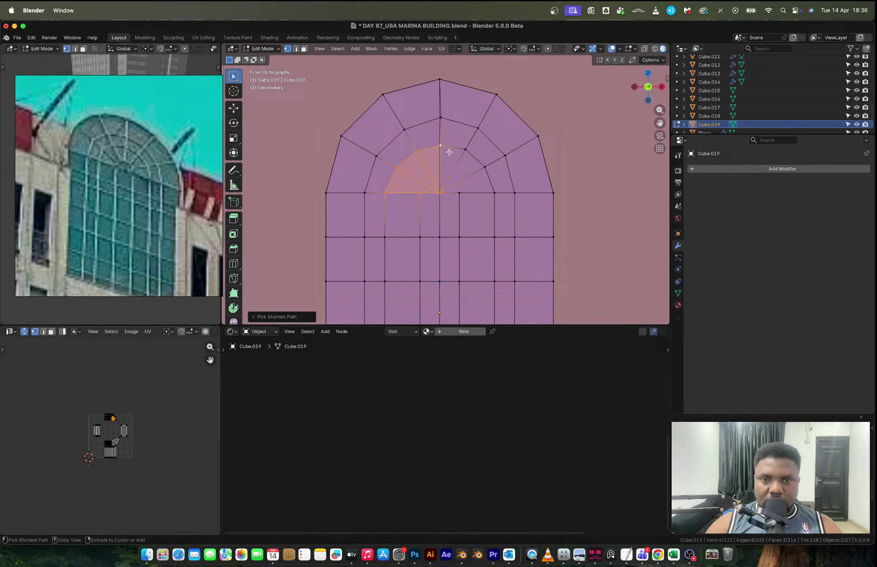
pyautogui.rightClick(497, 192)
pyautogui.keyDown('ctrl'); pyautogui.click(494, 193); pyautogui.keyUp('ctrl')
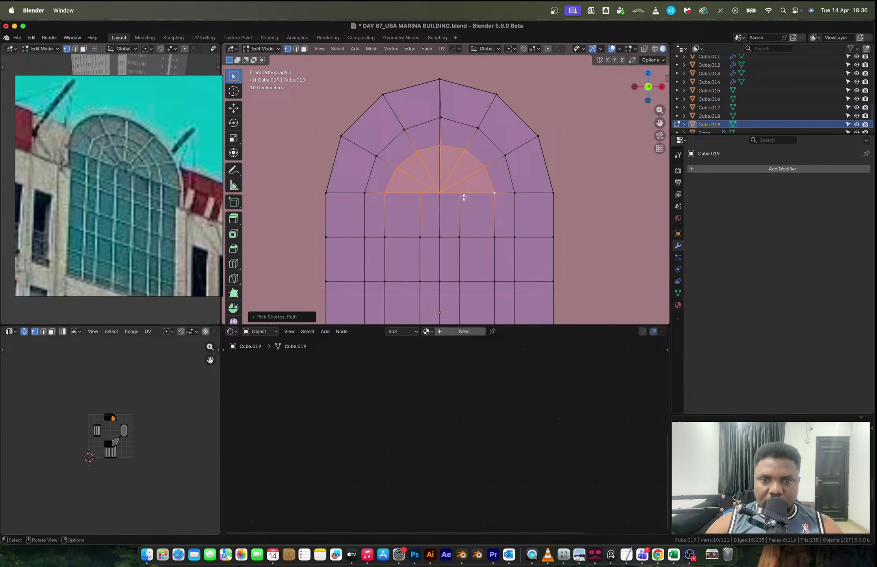
pyautogui.keyDown('shift'); pyautogui.click(438, 195); pyautogui.keyUp('shift')
pyautogui.keyDown('shift'); pyautogui.click(420, 194); pyautogui.keyUp('shift')
pyautogui.rightClick(494, 187)
pyautogui.moveTo(493, 186)
pyautogui.click(542, 242)
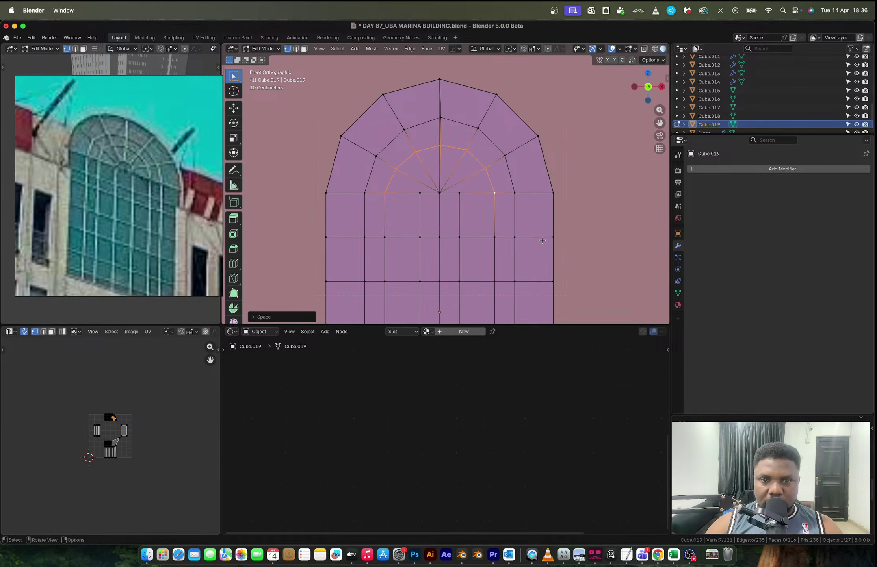
# - Try LoopTools Relax on the second arc's vertices and undo it
pyautogui.rightClick(491, 191)
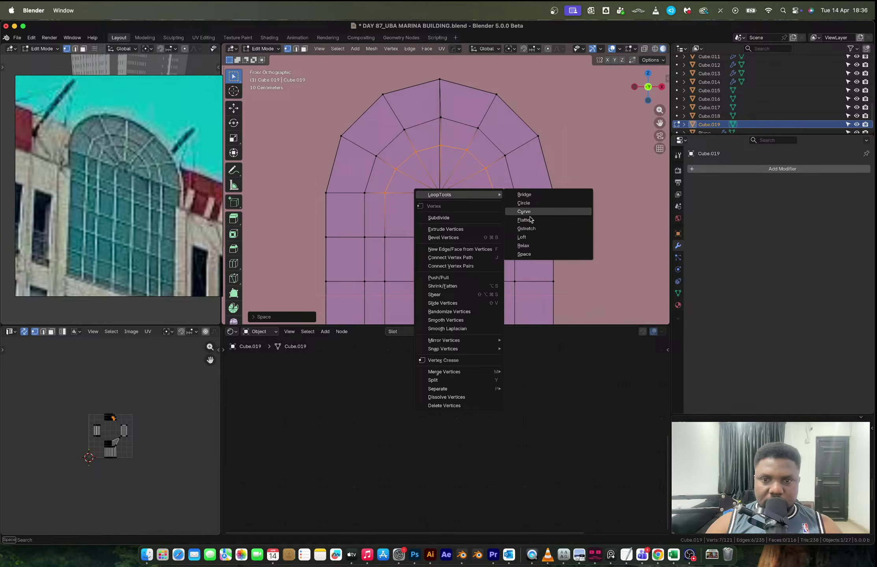
pyautogui.click(532, 243)
pyautogui.press('super+z')
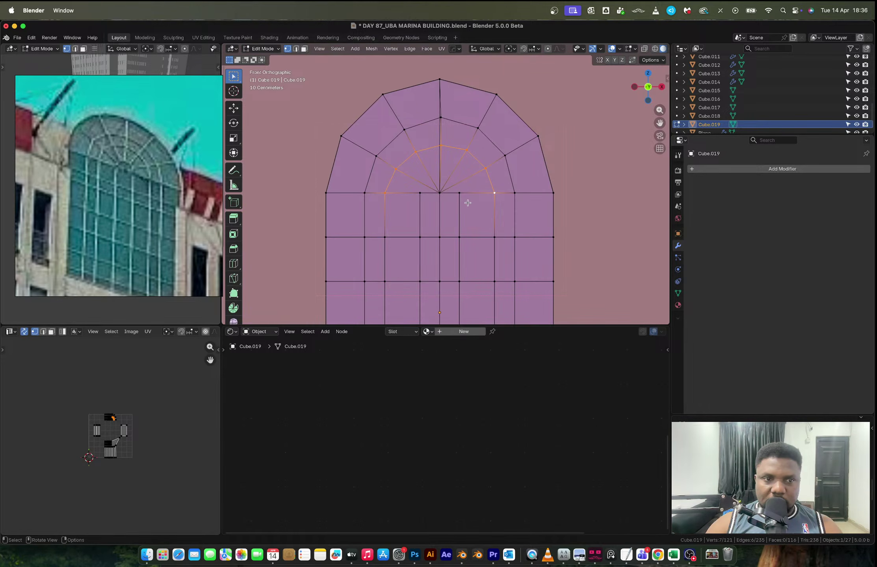
# - Knife-cut a third, smallest arc around the fan's centre, joining the tops of the two vertical grid lines beside the centre line
pyautogui.scroll(3, 467, 203)
pyautogui.hotkey('ctrl', 'l')
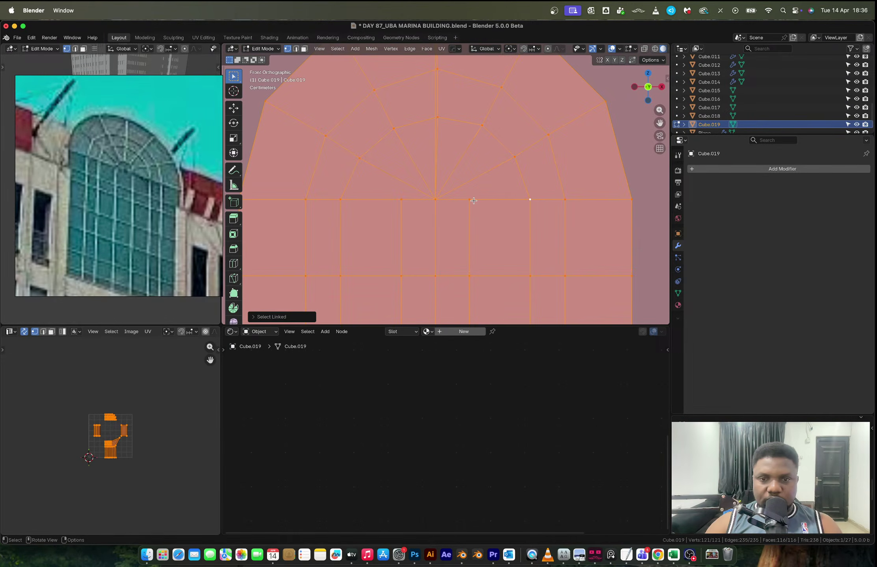
pyautogui.click(473, 200)
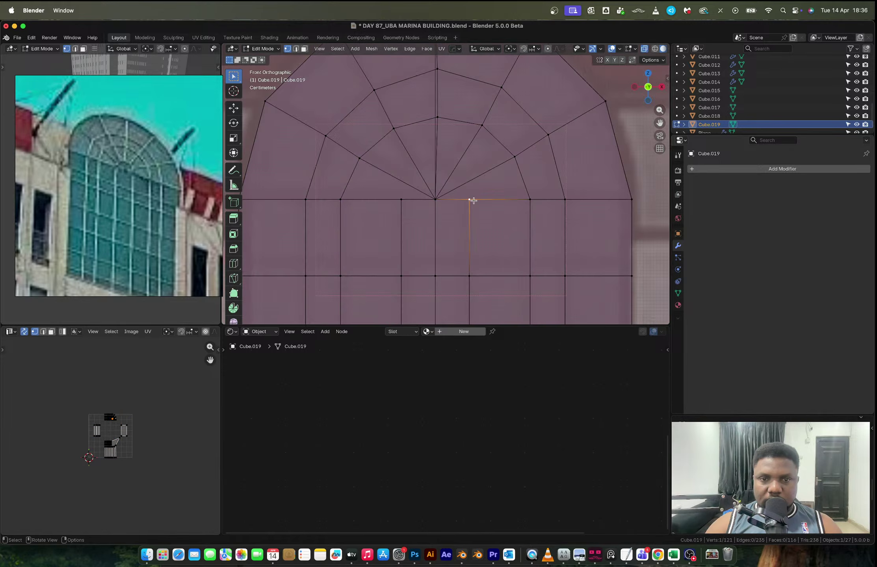
pyautogui.press('k')
pyautogui.click(469, 199)
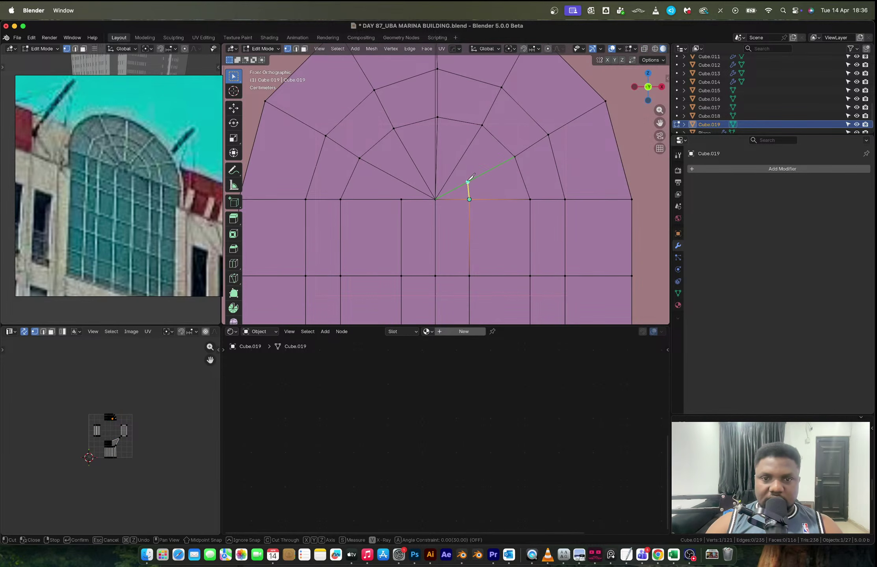
pyautogui.click(467, 182)
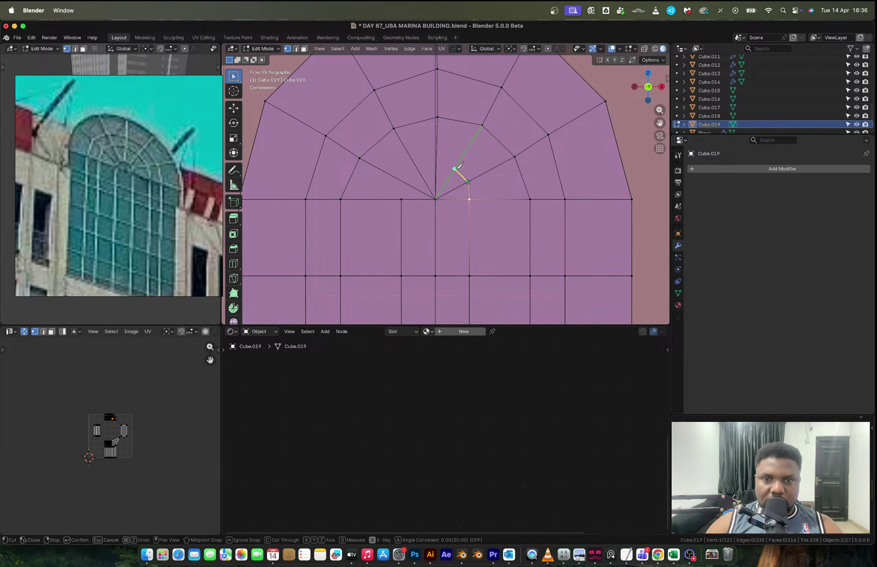
pyautogui.click(454, 168)
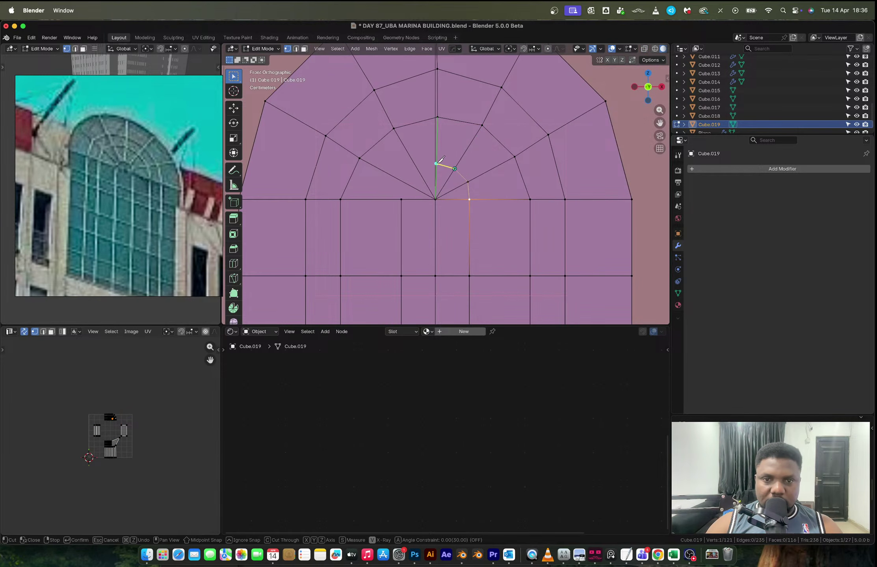
pyautogui.click(417, 168)
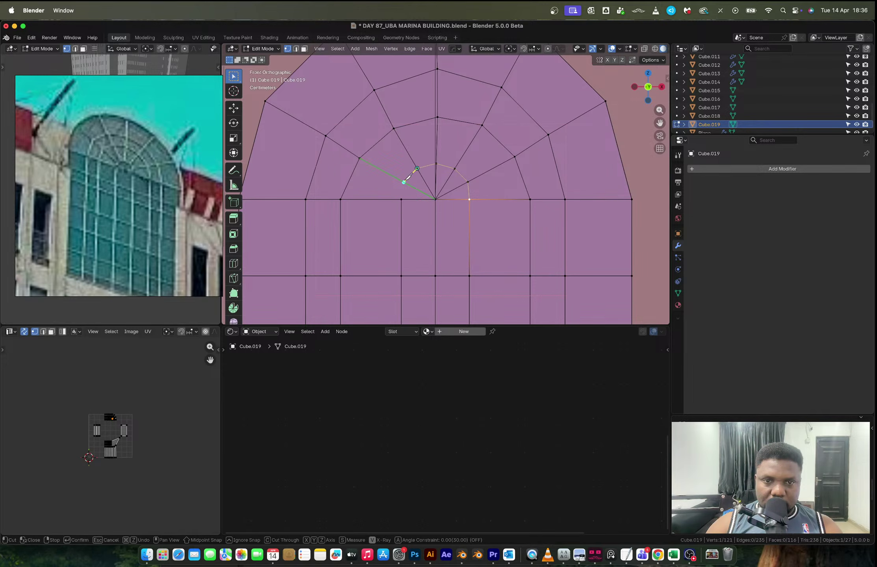
pyautogui.click(404, 182)
pyautogui.click(403, 198)
pyautogui.press('Return')
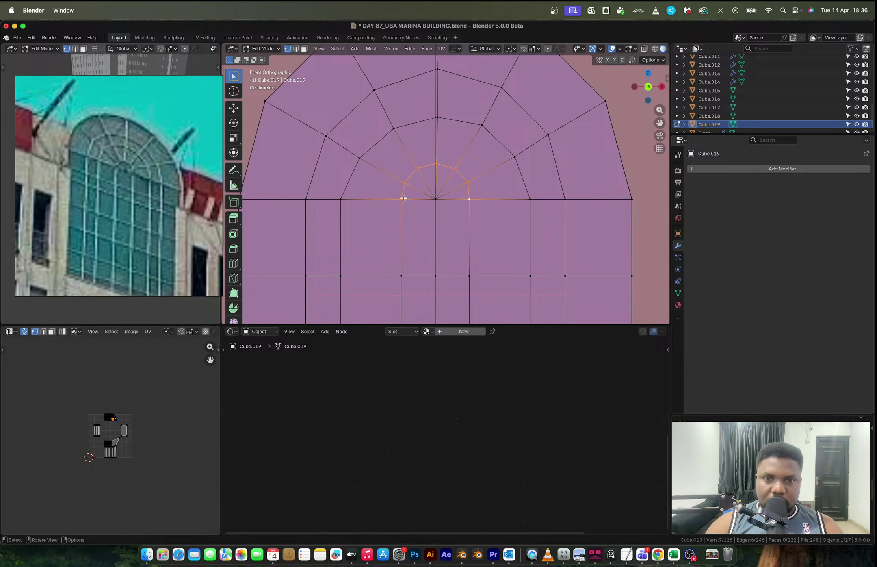
# - Dissolve the vertical centre edge loop running through the arch and the window grid
pyautogui.press('2')
pyautogui.keyDown('alt'); pyautogui.click(437, 128); pyautogui.keyUp('alt')
pyautogui.keyDown('shift'); pyautogui.moveTo(446, 137); pyautogui.dragTo(420, 225, button='middle'); pyautogui.keyUp('shift')
pyautogui.press('x')
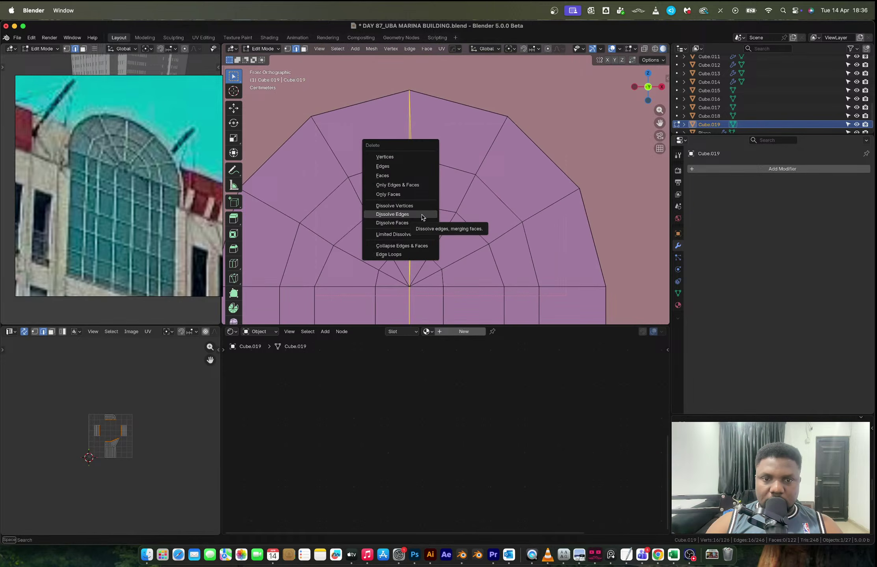
pyautogui.click(422, 217)
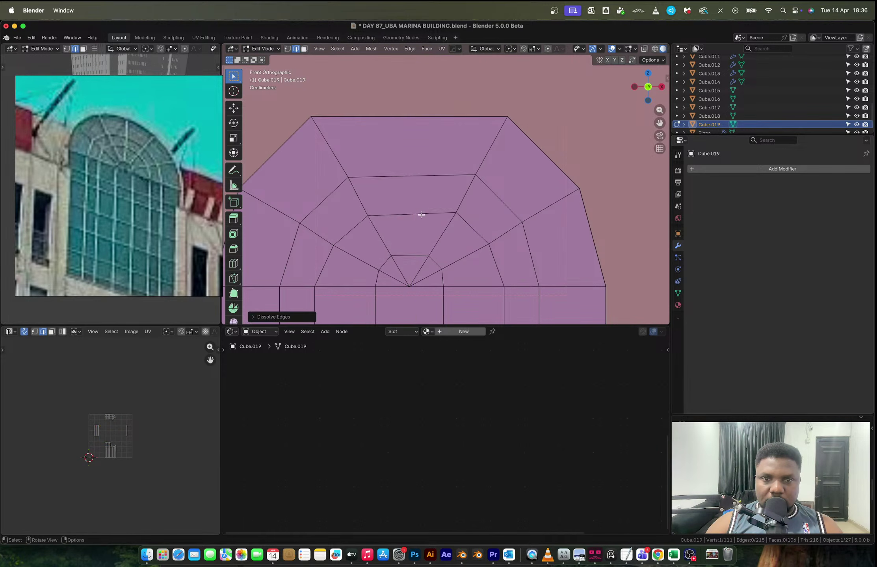
# - Undo the dissolve of the arched window's vertical centre edge loop
pyautogui.press('super+z')
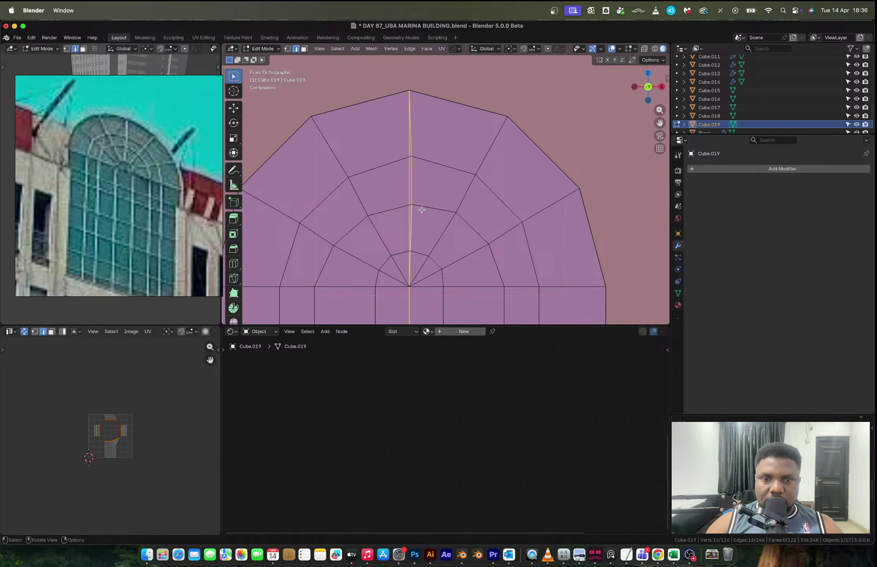
pyautogui.scroll(2, 430, 211)
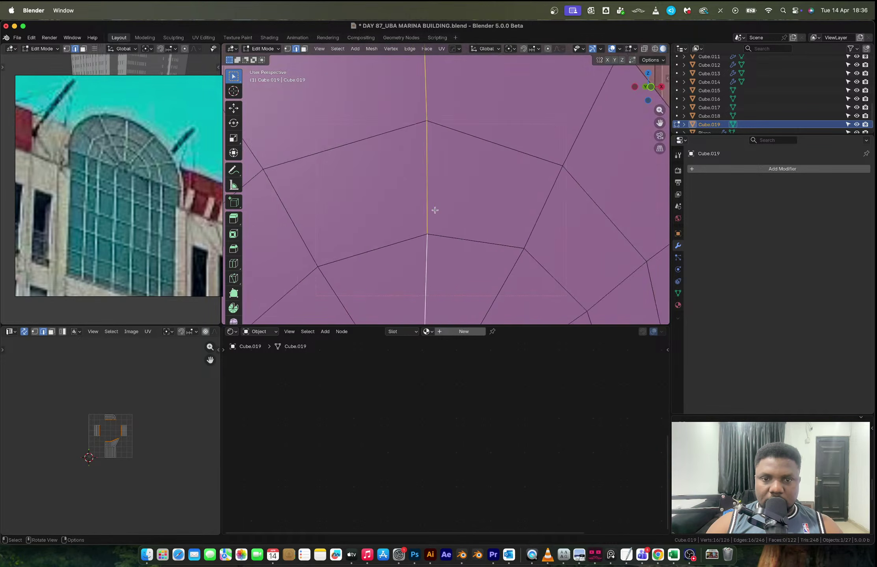
pyautogui.scroll(-5, 435, 212)
# - Mirror the arched window across the Y axis with a Hops_Mirror modifier, apply the modifier and resume mesh editing
pyautogui.moveTo(437, 213); pyautogui.dragTo(469, 228, button='middle')
pyautogui.press('Tab')
pyautogui.scroll(-5, 462, 212)
pyautogui.hotkey('alt', 'x')
pyautogui.click(479, 258)
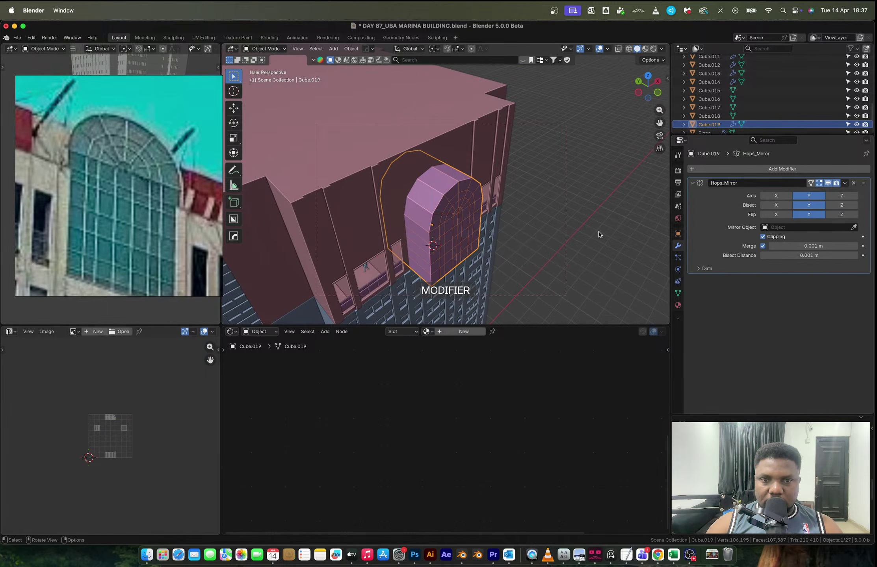
pyautogui.hotkey('ctrl', 'a')
pyautogui.press('Tab')
pyautogui.moveTo(437, 216); pyautogui.dragTo(429, 185, button='middle')
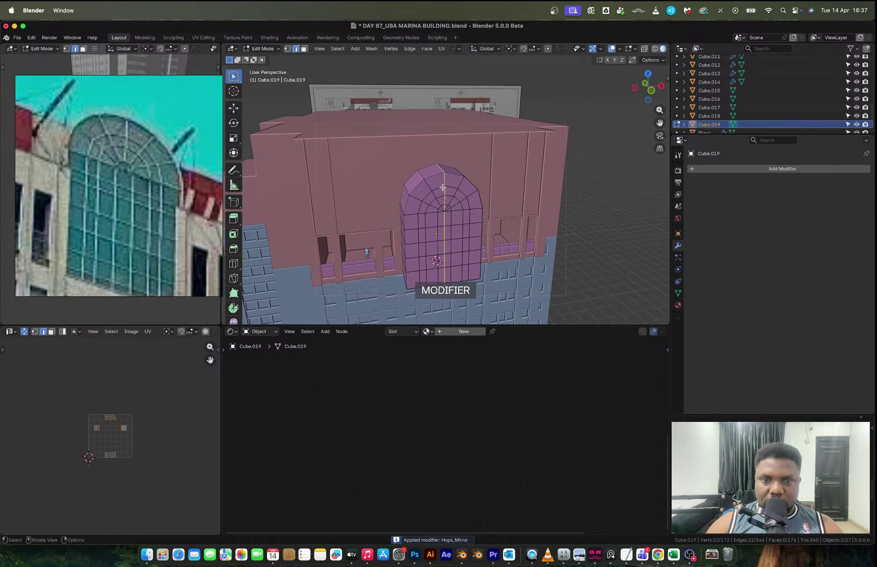
# - Select a path of outer ring faces from the fan's upper side to the base corner and extend it to the whole front
pyautogui.scroll(4, 425, 177)
pyautogui.scroll(1, 417, 158)
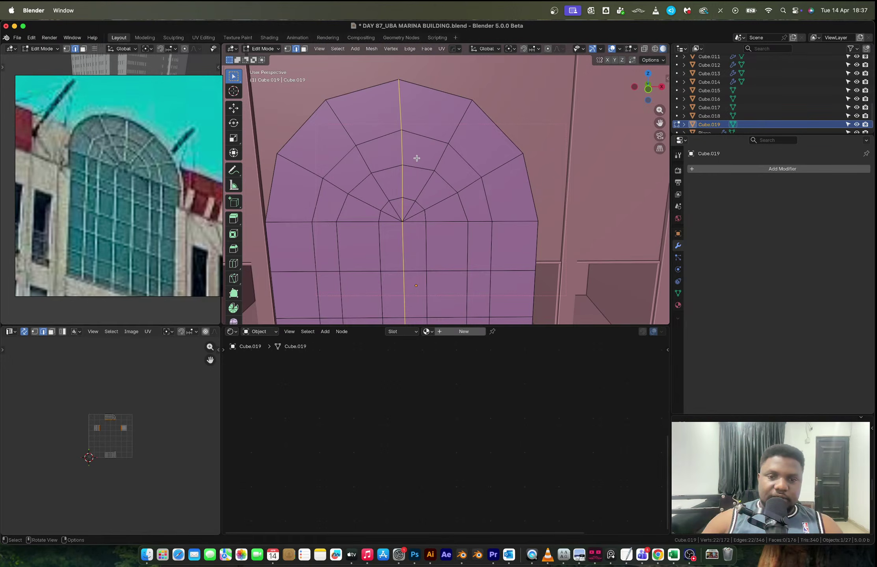
pyautogui.press('3')
pyautogui.click(321, 134)
pyautogui.scroll(-4, 402, 207)
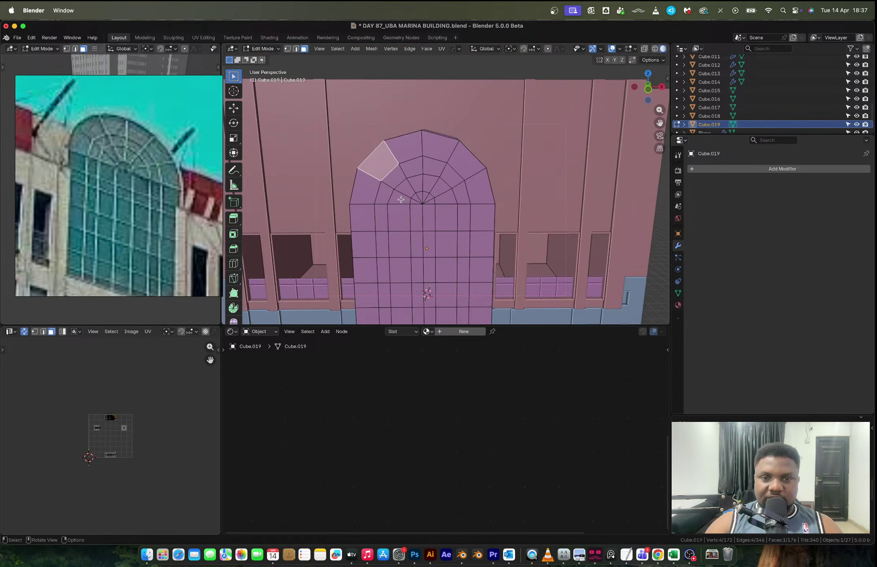
pyautogui.keyDown('shift'); pyautogui.moveTo(511, 298); pyautogui.dragTo(513, 216, button='middle'); pyautogui.keyUp('shift')
pyautogui.keyDown('ctrl'); pyautogui.click(488, 241); pyautogui.keyUp('ctrl')
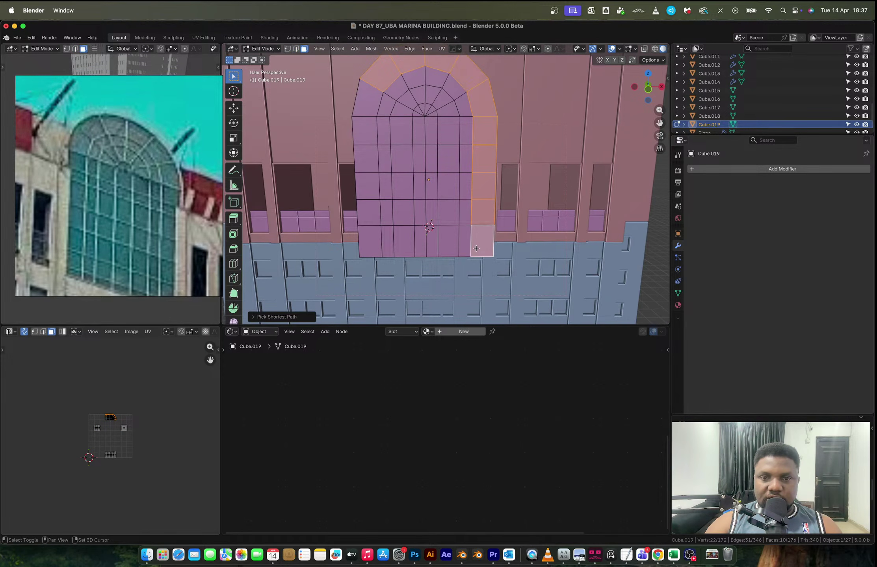
pyautogui.hotkey('ctrl', 'l')
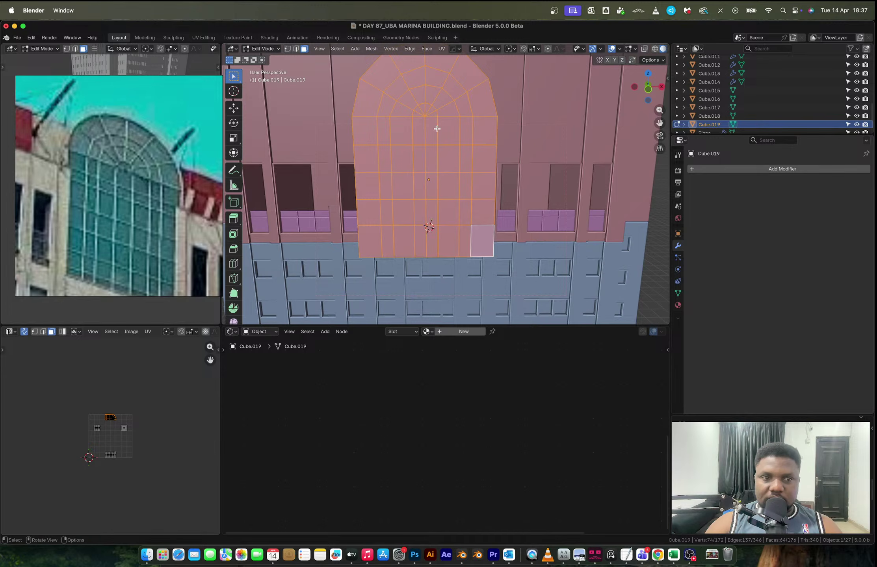
# - Select the triangular faces inside the smallest arc around the fan's centre
pyautogui.keyDown('shift'); pyautogui.moveTo(435, 129); pyautogui.dragTo(438, 184, button='middle'); pyautogui.keyUp('shift')
pyautogui.scroll(3, 439, 184)
pyautogui.scroll(3, 411, 171)
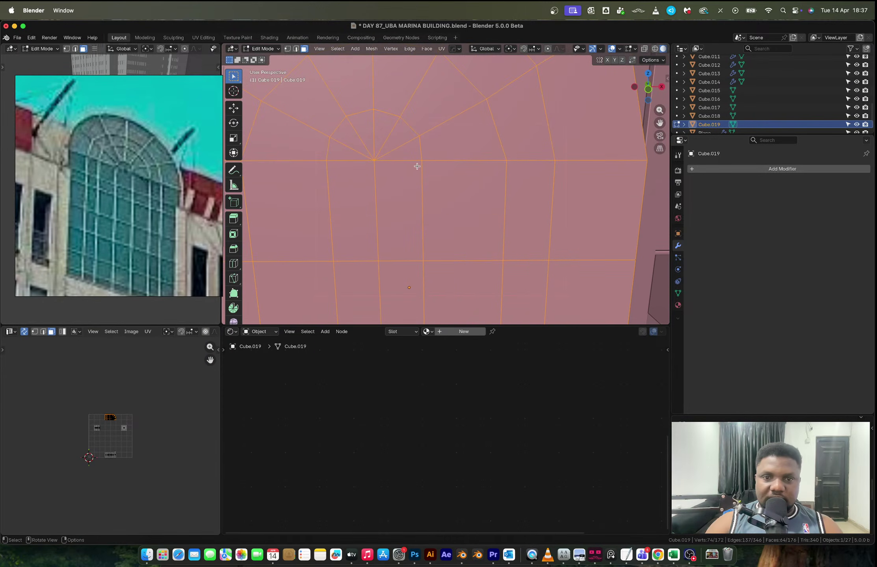
pyautogui.click(400, 152)
pyautogui.keyDown('shift'); pyautogui.click(396, 136); pyautogui.keyUp('shift')
pyautogui.keyDown('shift'); pyautogui.click(385, 126); pyautogui.keyUp('shift')
pyautogui.keyDown('shift'); pyautogui.click(358, 132); pyautogui.keyUp('shift')
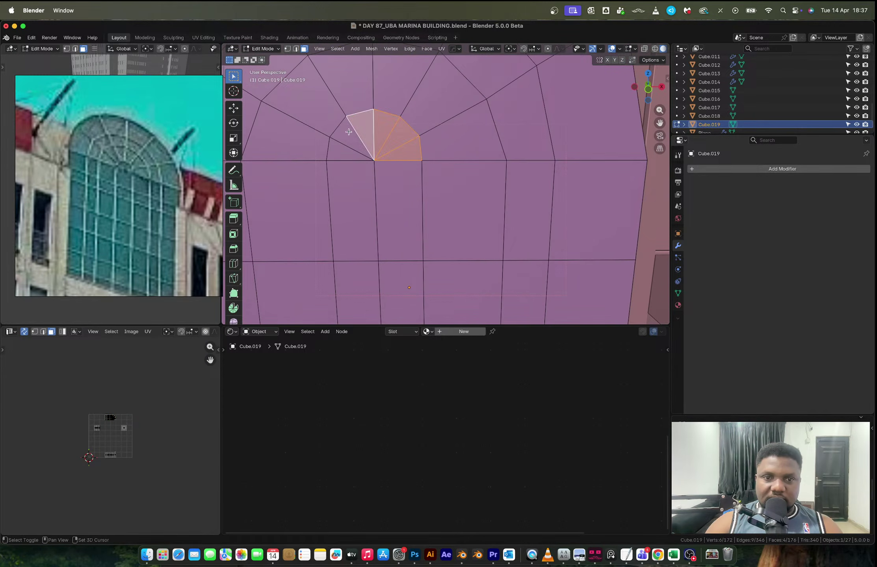
pyautogui.keyDown('shift'); pyautogui.click(343, 143); pyautogui.keyUp('shift')
pyautogui.keyDown('shift'); pyautogui.click(343, 143); pyautogui.keyUp('shift')
pyautogui.keyDown('shift'); pyautogui.click(342, 153); pyautogui.keyUp('shift')
pyautogui.keyDown('shift'); pyautogui.click(350, 139); pyautogui.keyUp('shift')
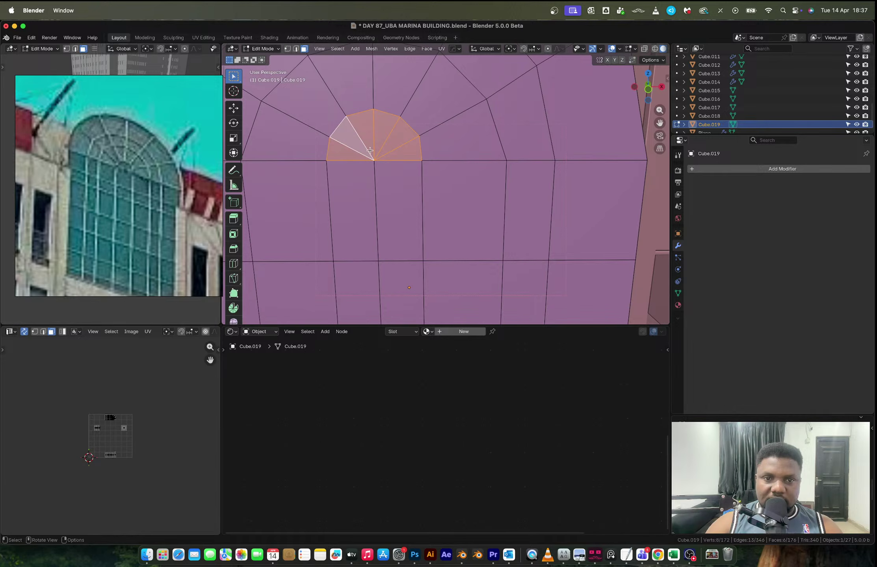
# - Dissolve the five radial edges inside the smallest arc around the fan's centre
pyautogui.press('2')
pyautogui.click(351, 149)
pyautogui.keyDown('shift'); pyautogui.click(360, 140); pyautogui.keyUp('shift')
pyautogui.keyDown('shift'); pyautogui.click(373, 136); pyautogui.keyUp('shift')
pyautogui.keyDown('shift'); pyautogui.click(385, 141); pyautogui.keyUp('shift')
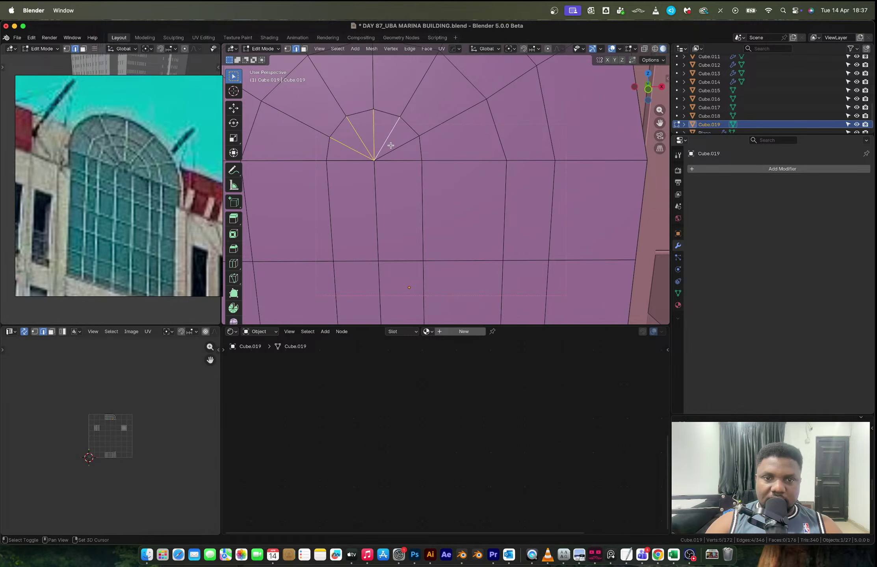
pyautogui.keyDown('shift'); pyautogui.click(396, 149); pyautogui.keyUp('shift')
pyautogui.press('x')
pyautogui.click(397, 153)
# - Select all front faces of the arched window, including the two topmost fan panes
pyautogui.scroll(-5, 412, 152)
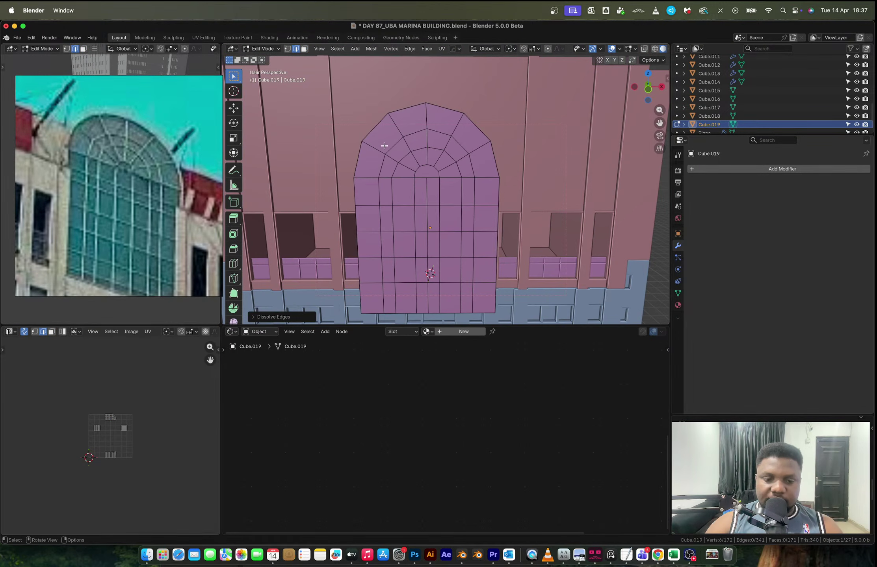
pyautogui.press('3')
pyautogui.moveTo(375, 141); pyautogui.dragTo(478, 302)
pyautogui.keyDown('shift'); pyautogui.click(410, 120); pyautogui.keyUp('shift')
pyautogui.keyDown('shift'); pyautogui.click(443, 120); pyautogui.keyUp('shift')
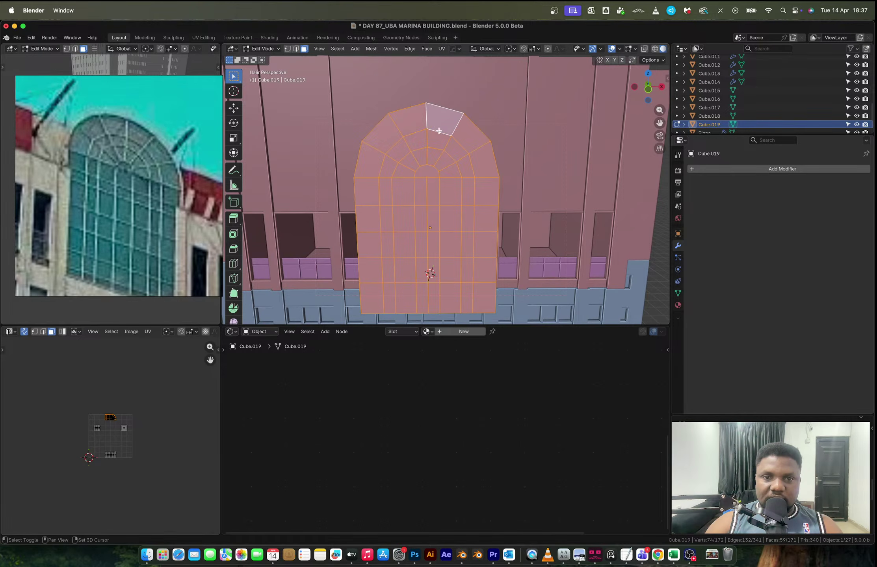
# - Apply the arched window object's scale in Object Mode
pyautogui.scroll(3, 447, 174)
pyautogui.rightClick(447, 174)
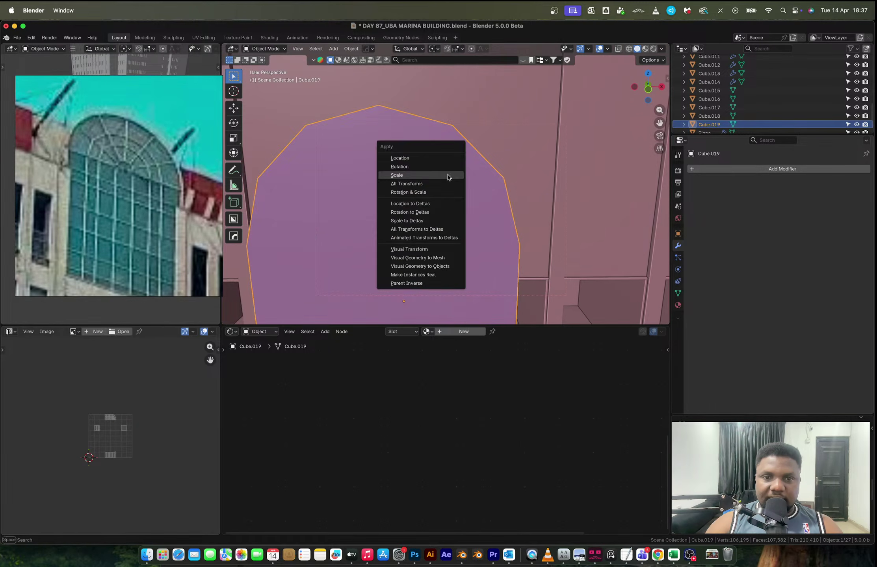
pyautogui.click(447, 176)
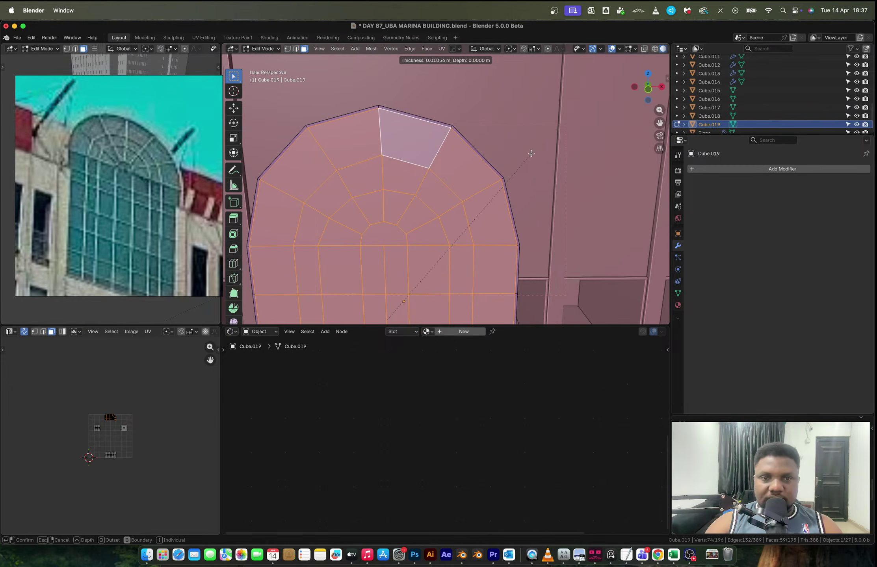
# - Try an individual inset on the selected front faces
pyautogui.press('i')
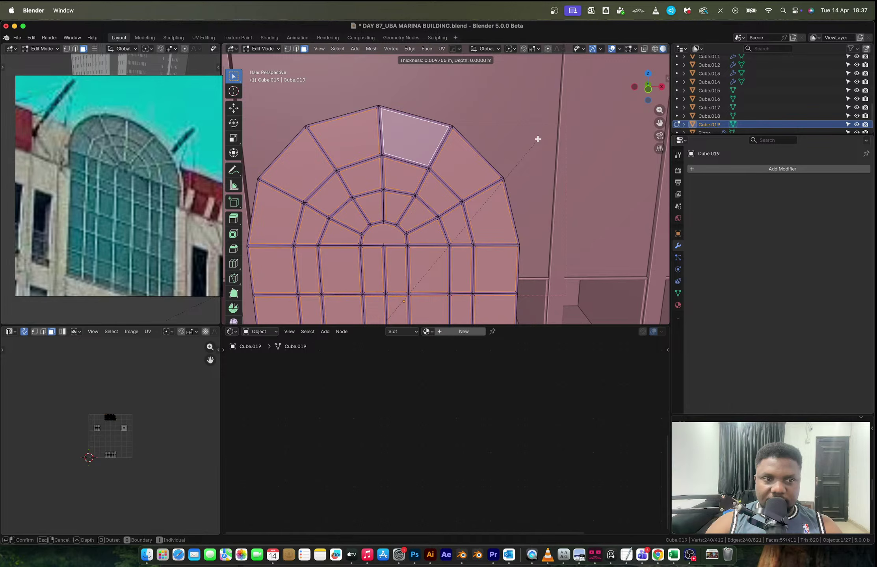
pyautogui.press('Escape')
# - Extrude the front faces outward about 0.015 m and inset each pane individually by about 0.012 m
pyautogui.moveTo(537, 139); pyautogui.dragTo(442, 176, button='middle')
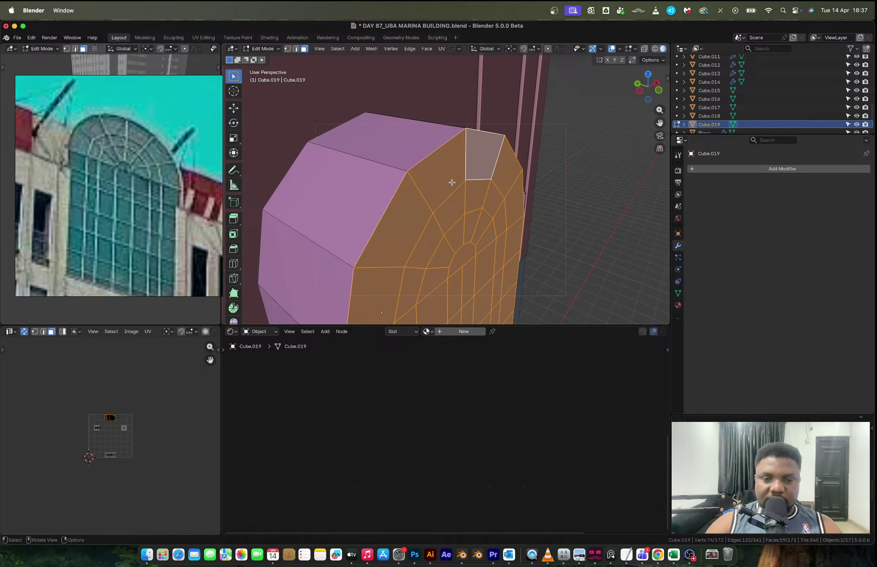
pyautogui.press('e')
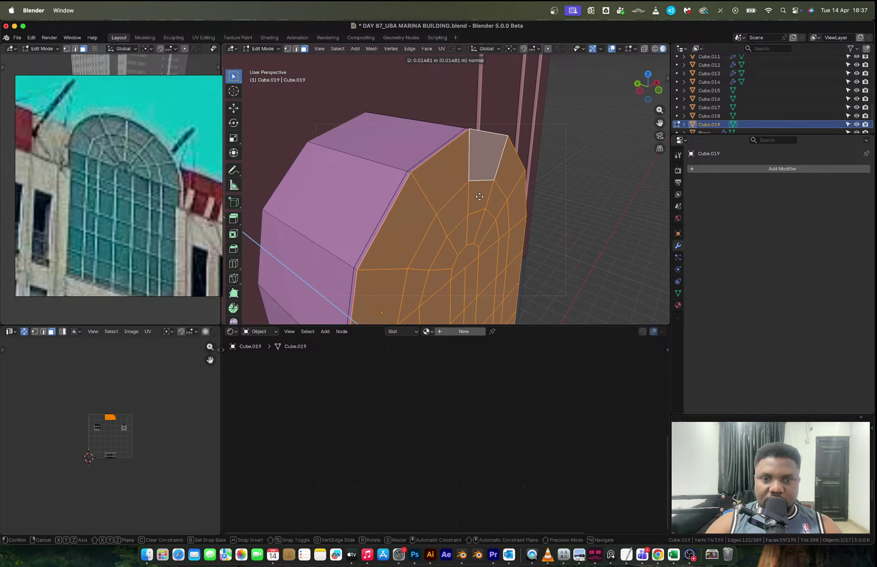
pyautogui.click(479, 196)
pyautogui.press('i')
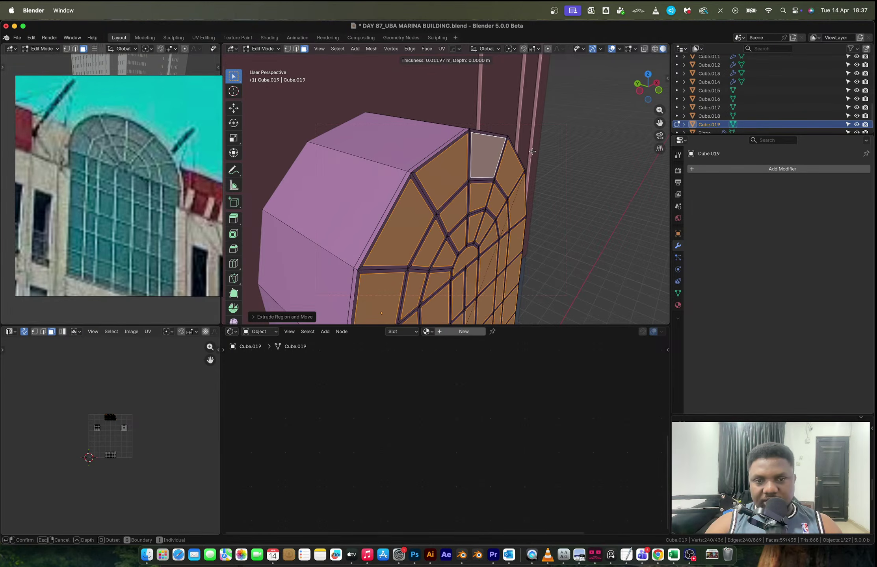
pyautogui.click(535, 150)
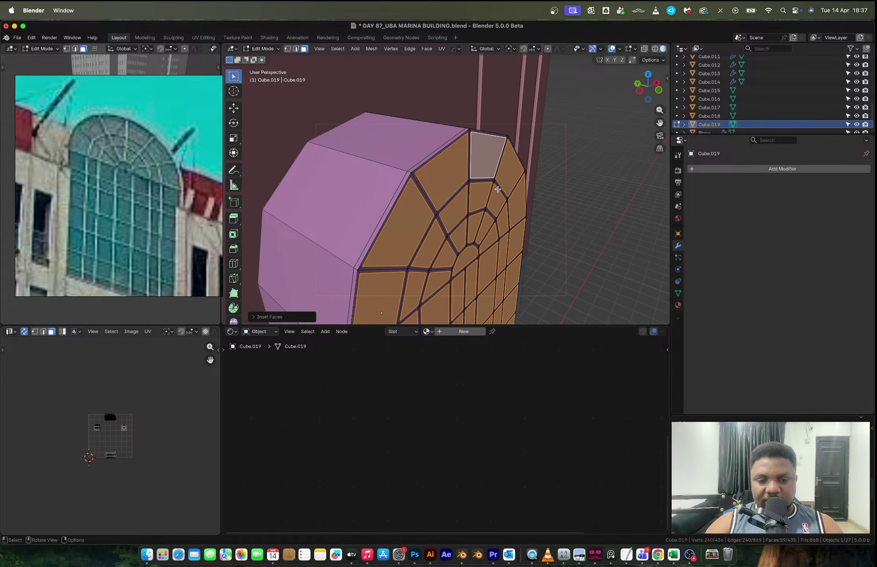
# - Extrude the inset panes inward about 0.014 m to form raised mullions, and leave mesh editing
pyautogui.press('e')
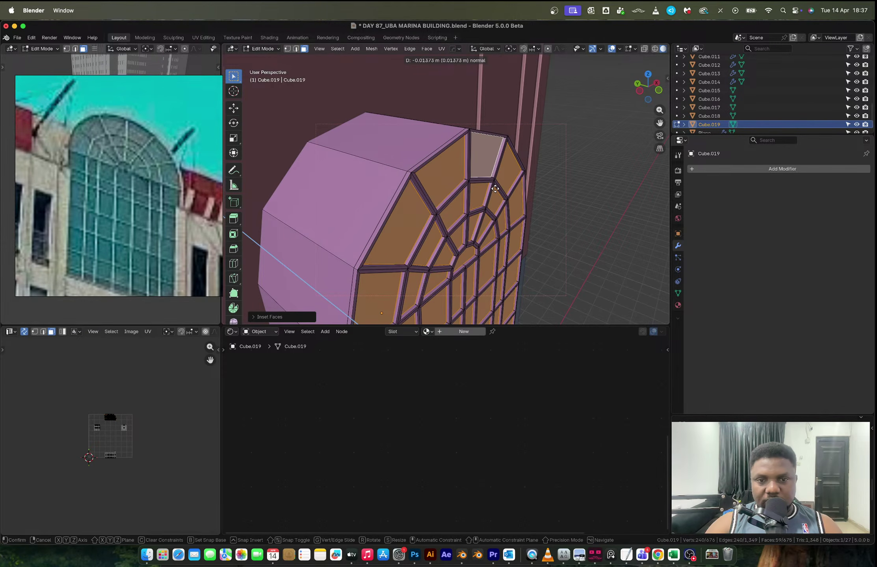
pyautogui.click(497, 191)
pyautogui.press('Tab')
pyautogui.scroll(-6, 497, 192)
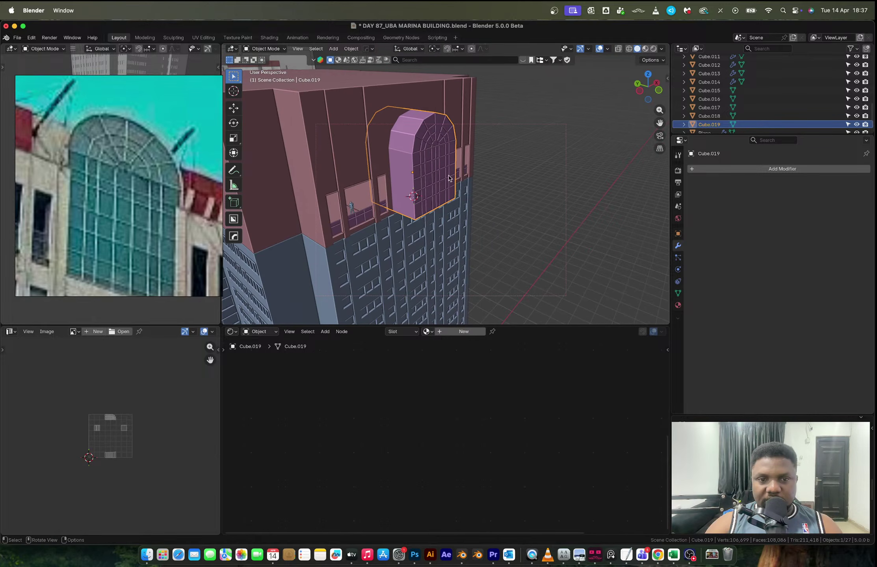
# - Select Cube.018 together with the arched window Cube.019, run Link/Transfer Data on them and deselect both
pyautogui.scroll(-1, 716, 106)
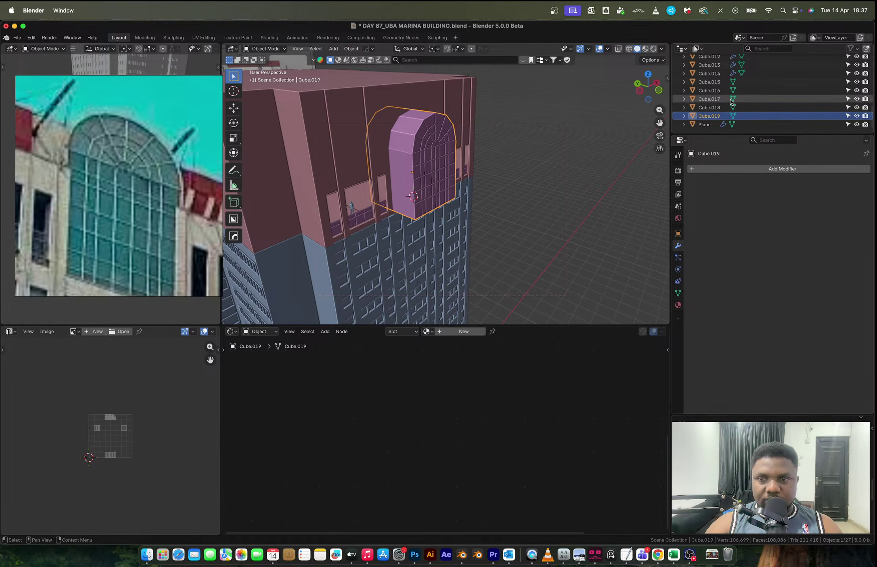
pyautogui.keyDown('shift'); pyautogui.click(708, 108); pyautogui.keyUp('shift')
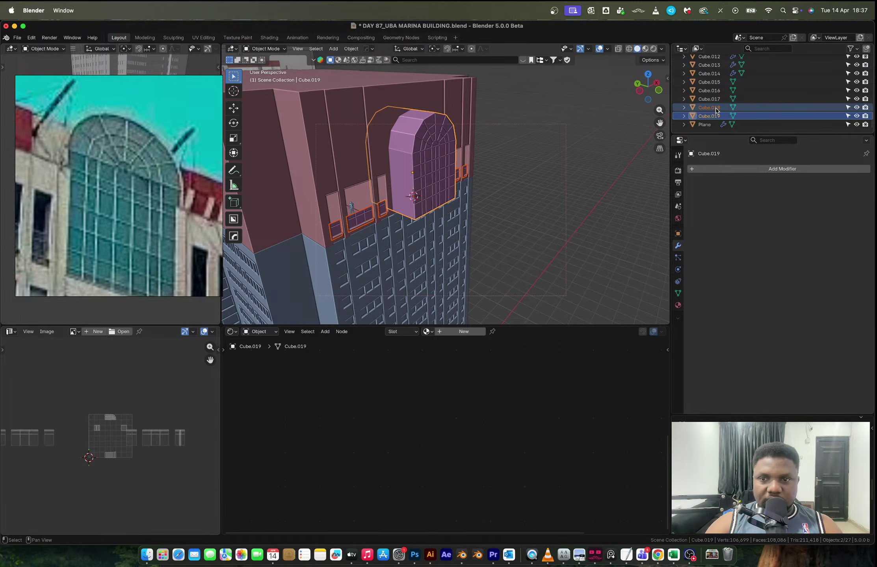
pyautogui.hotkey('ctrl', 'l')
pyautogui.click(504, 176)
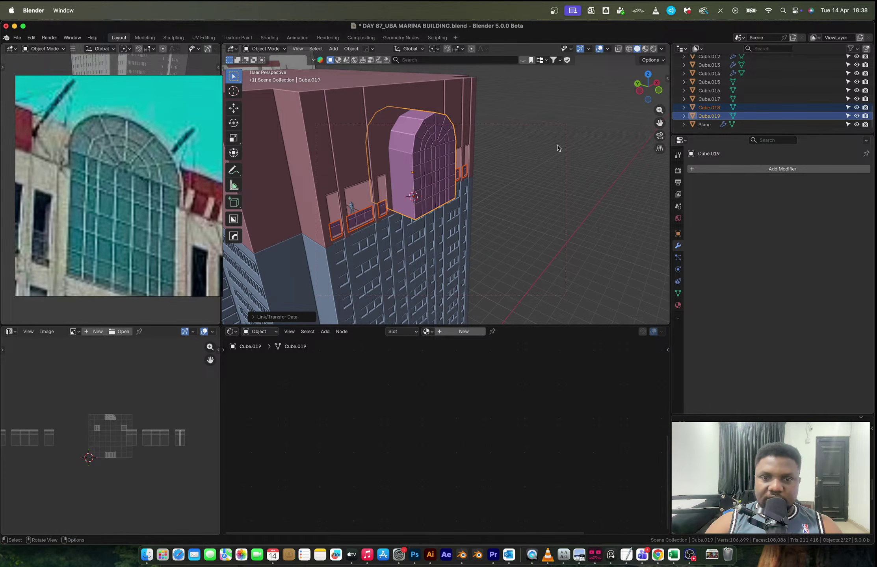
pyautogui.click(512, 118)
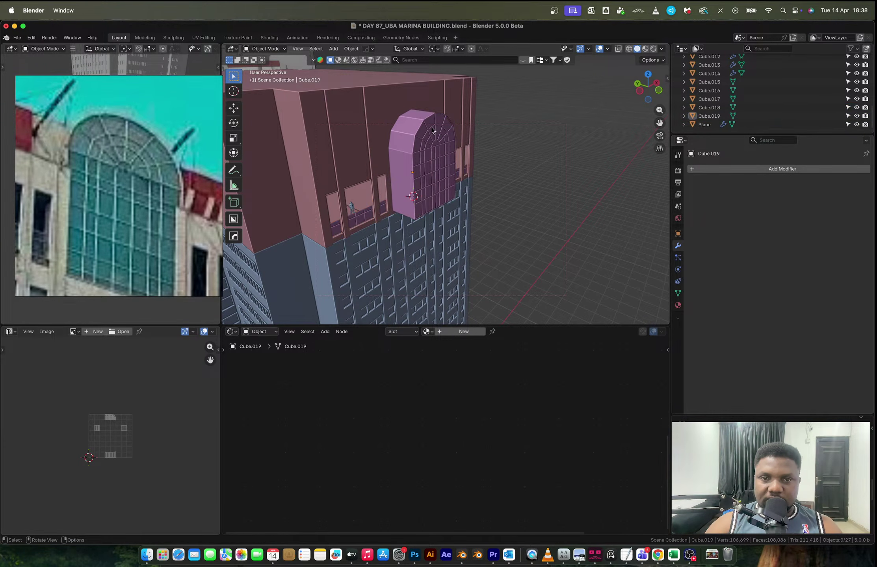
# - Add the existing GLASS material to the arched window and assign it to the selected panes
pyautogui.click(424, 126)
pyautogui.press('Tab')
pyautogui.press('KP_Decimal')
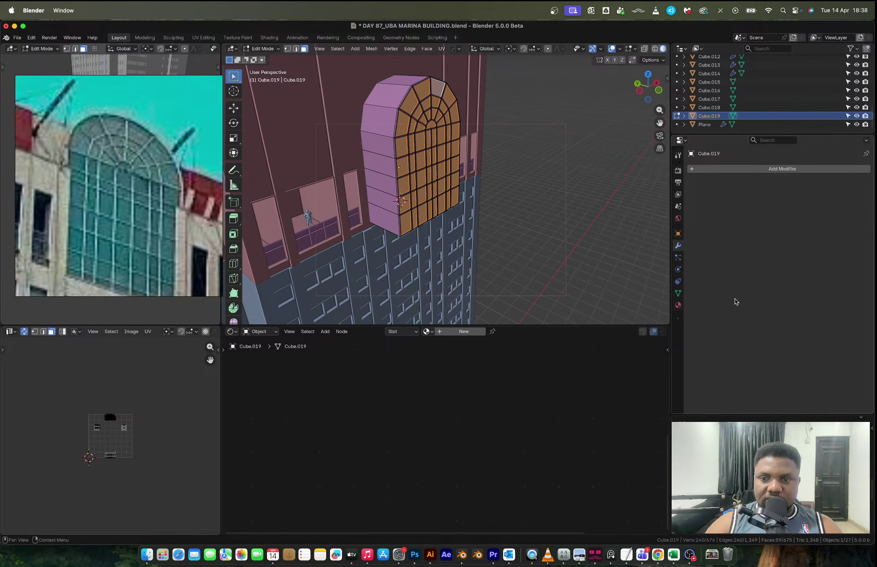
pyautogui.click(679, 306)
pyautogui.press('Tab')
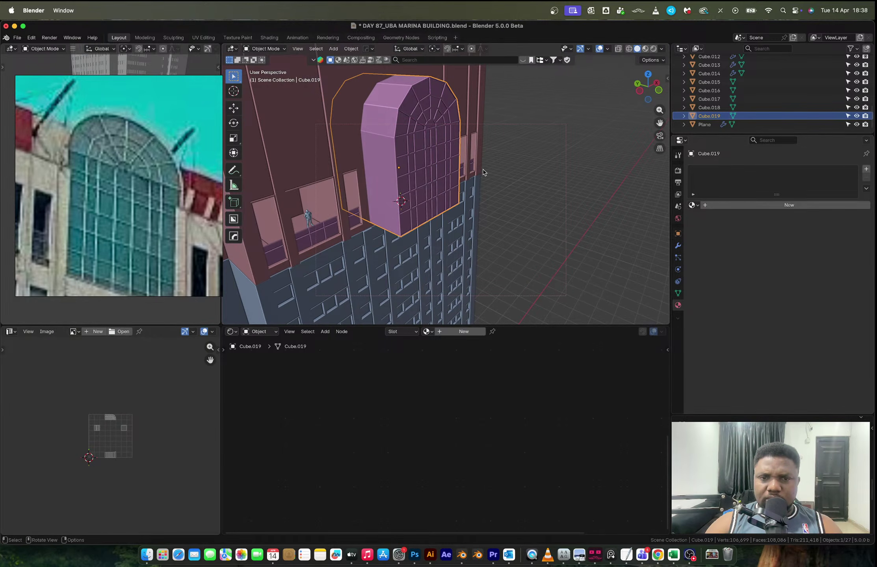
pyautogui.press('Tab')
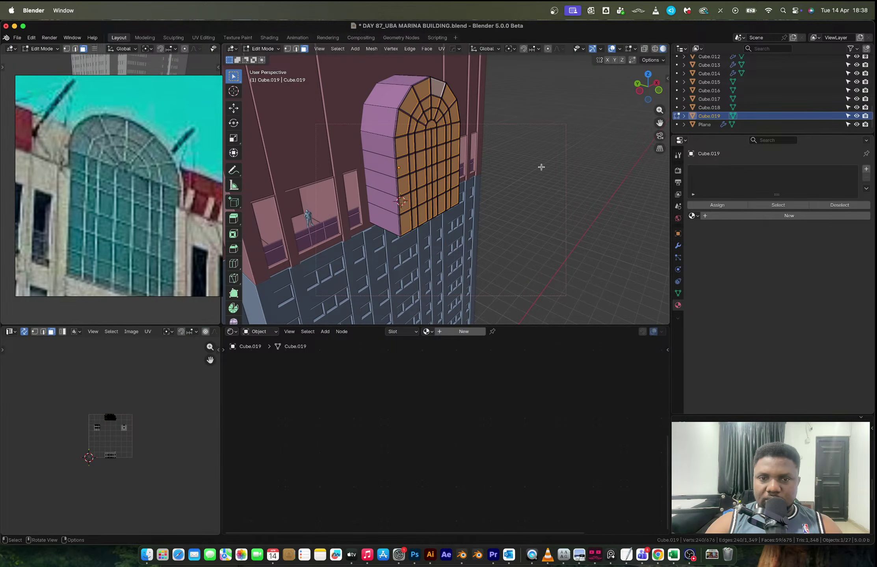
pyautogui.click(692, 216)
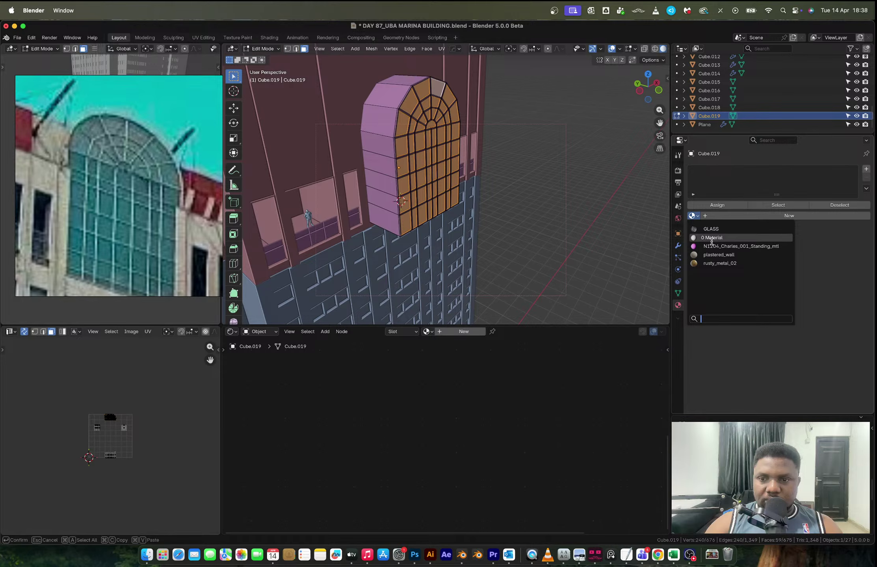
pyautogui.click(711, 229)
pyautogui.click(726, 208)
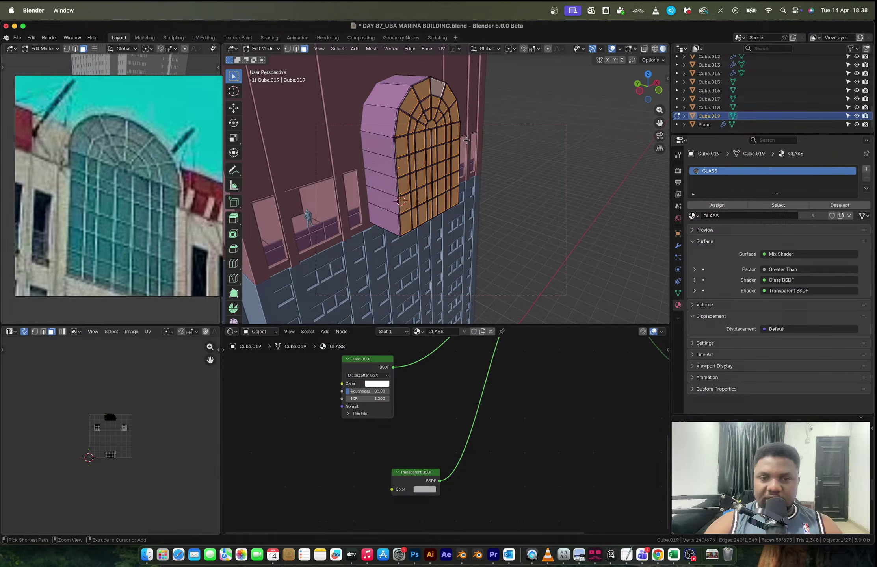
# - Invert the face selection to the frame, add a second material slot with rusty_metal_02 and assign it
pyautogui.press('a')
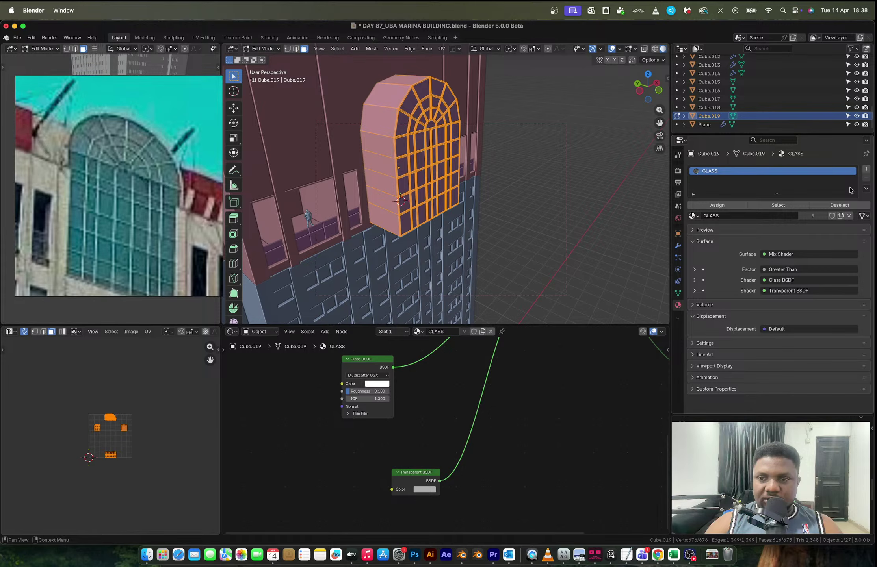
pyautogui.click(865, 169)
pyautogui.click(694, 230)
pyautogui.click(724, 278)
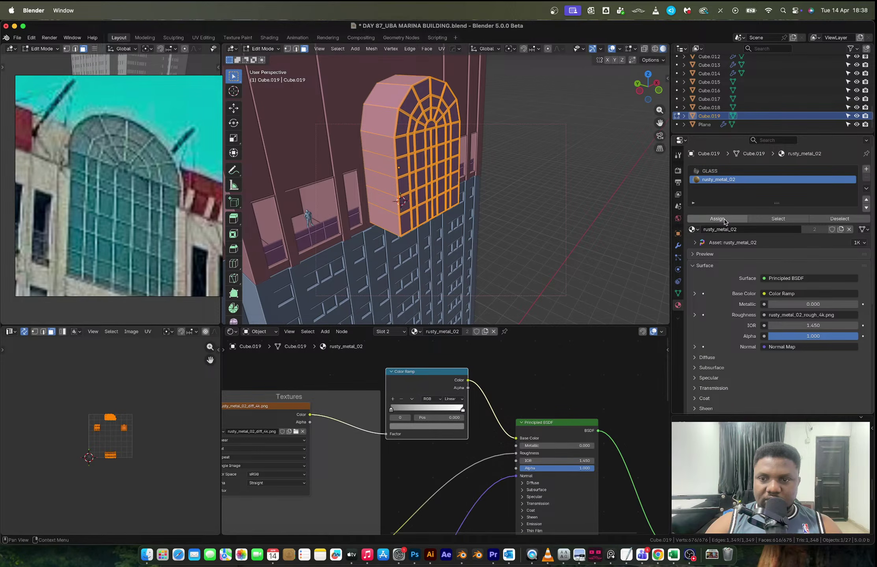
pyautogui.click(724, 219)
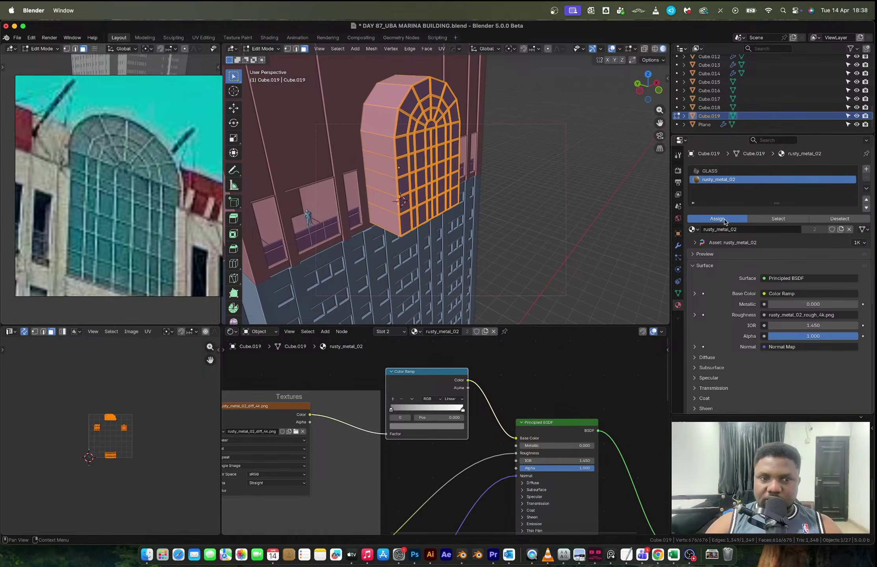
pyautogui.press('Tab')
pyautogui.scroll(-3, 507, 157)
pyautogui.hotkey('alt', 'z')
pyautogui.hotkey('alt', 'z')
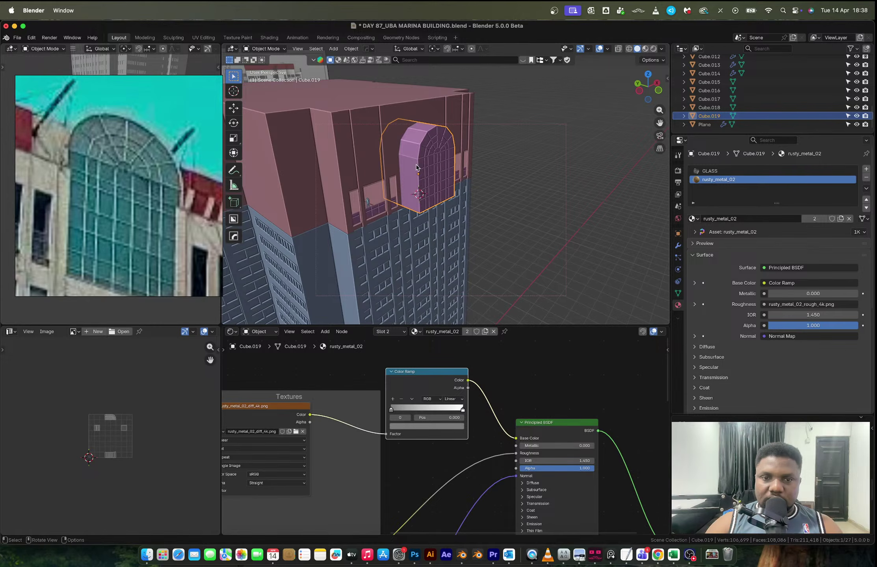
pyautogui.press('Tab')
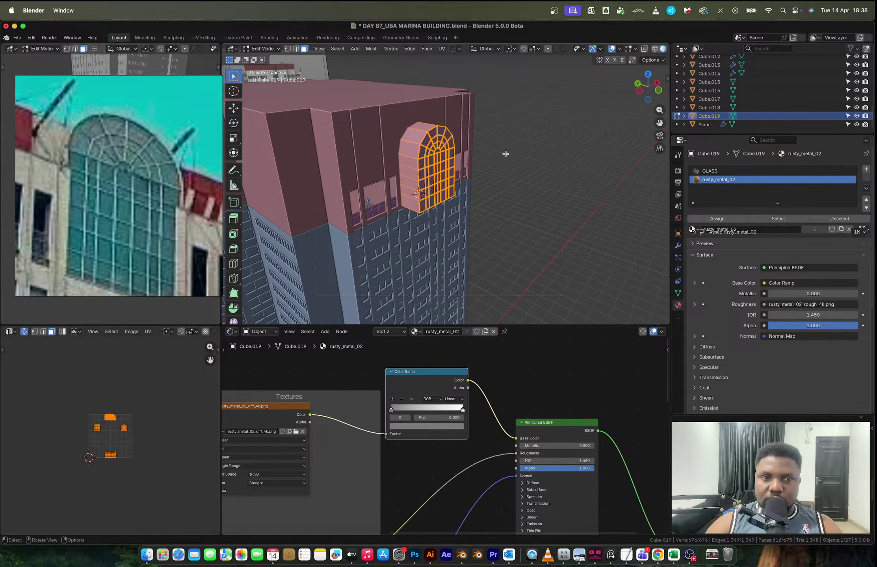
pyautogui.press('Tab')
# - Cut an edge loop around the arched window's side faces, duplicate the loop and separate it into its own object
pyautogui.moveTo(506, 154); pyautogui.dragTo(411, 157, button='middle')
pyautogui.click(460, 147)
pyautogui.scroll(4, 460, 149)
pyautogui.click(411, 156)
pyautogui.press('Tab')
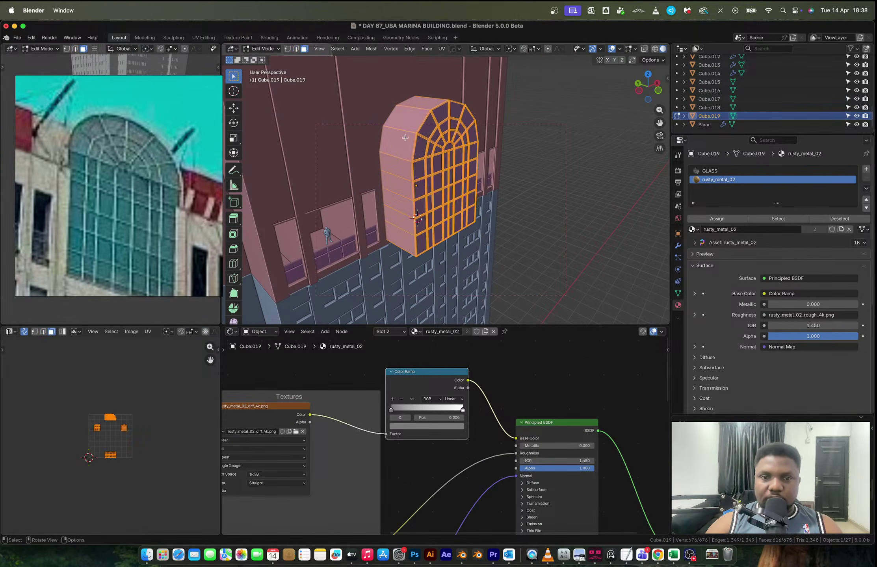
pyautogui.hotkey('alt', 'a')
pyautogui.hotkey('ctrl', 'r')
pyautogui.click(386, 125)
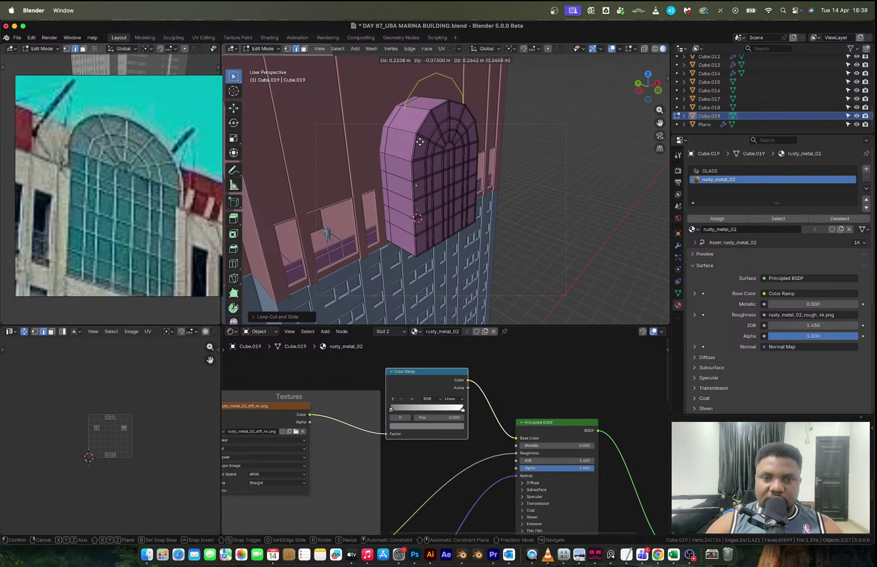
pyautogui.press('p')
pyautogui.click(389, 139)
pyautogui.press('Tab')
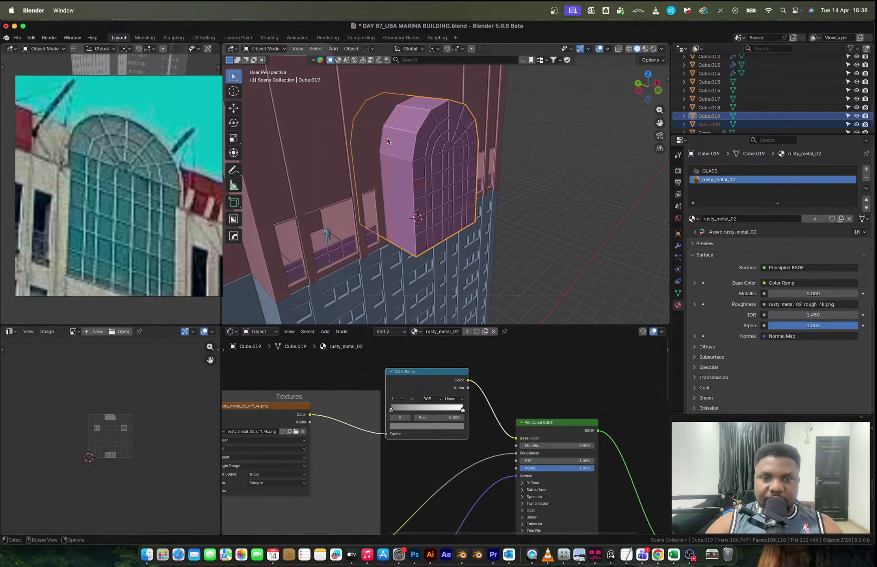
# - Fill the separated arch loop with a face and extrude it along Y into a solid cutter reaching into the wall
pyautogui.click(485, 159)
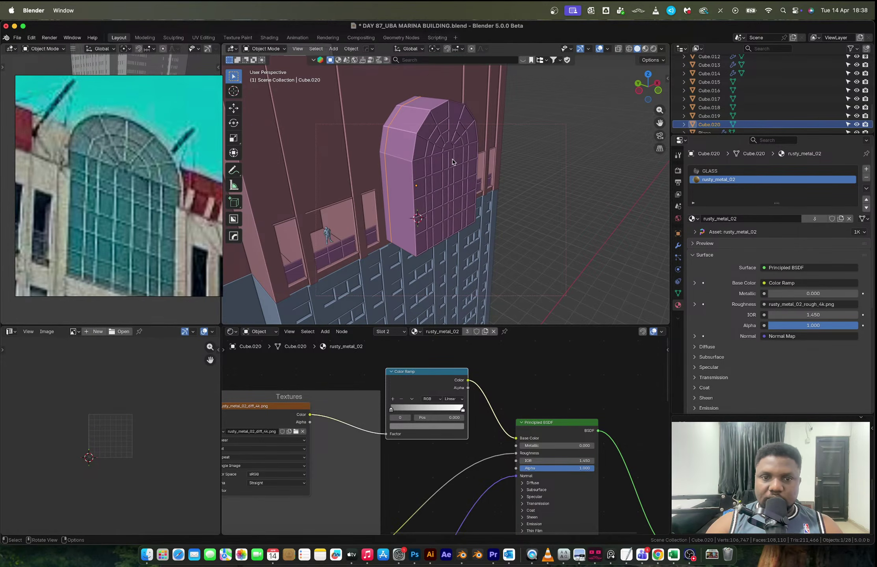
pyautogui.press('Tab')
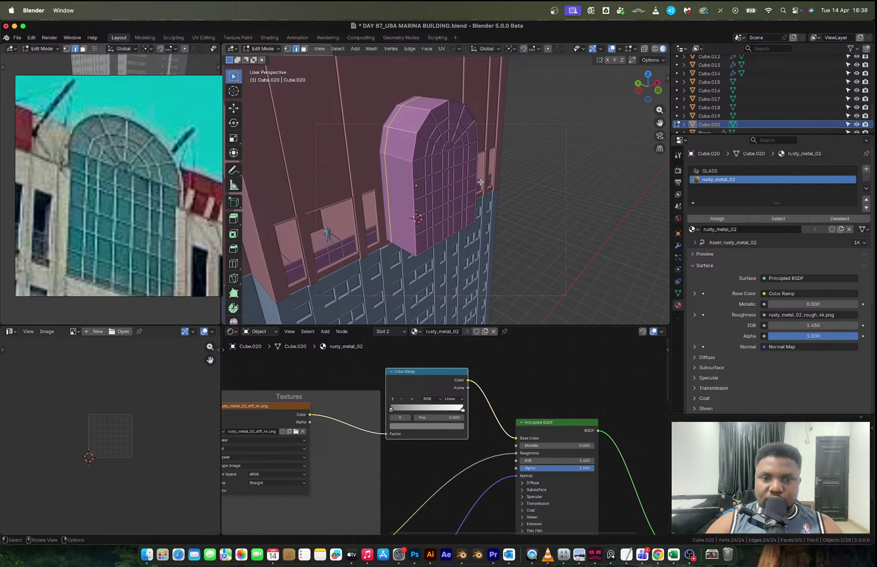
pyautogui.press('f')
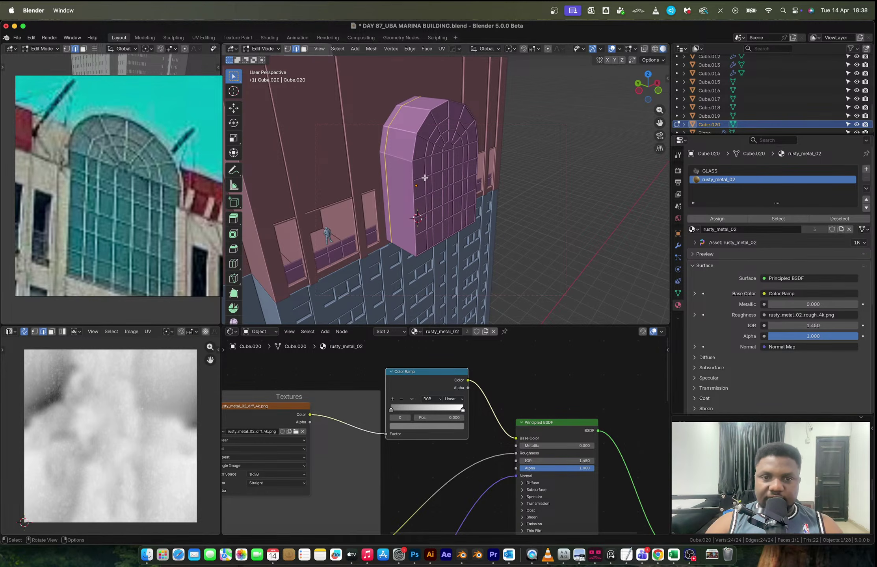
pyautogui.moveTo(403, 179); pyautogui.dragTo(488, 206, button='middle')
pyautogui.press('s')
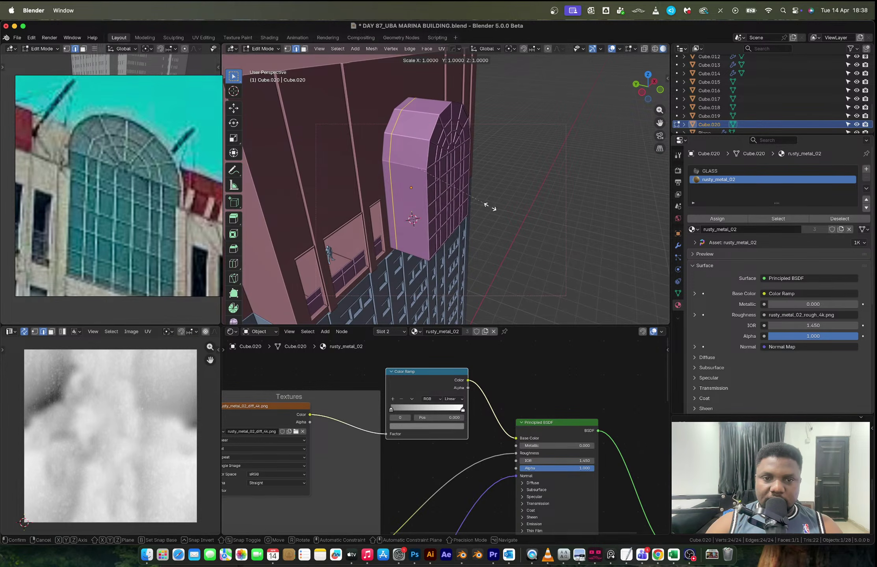
pyautogui.click(489, 207)
pyautogui.press('e')
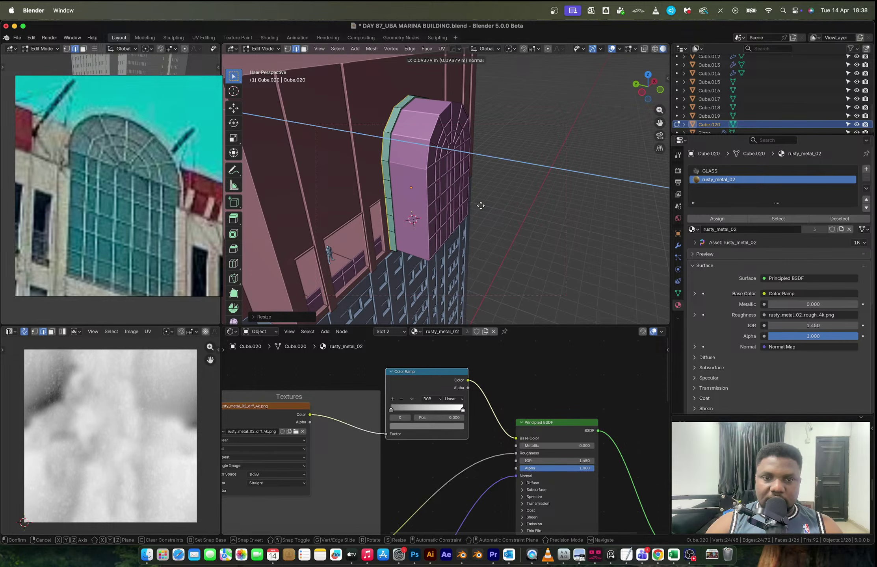
pyautogui.click(473, 196)
pyautogui.moveTo(473, 196); pyautogui.dragTo(441, 183, button='middle')
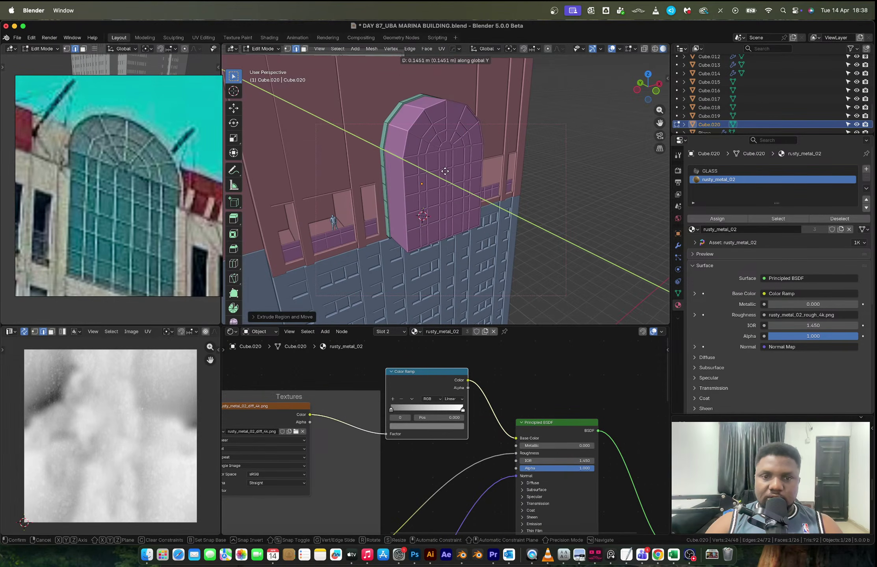
pyautogui.press('Tab')
pyautogui.scroll(-4, 462, 92)
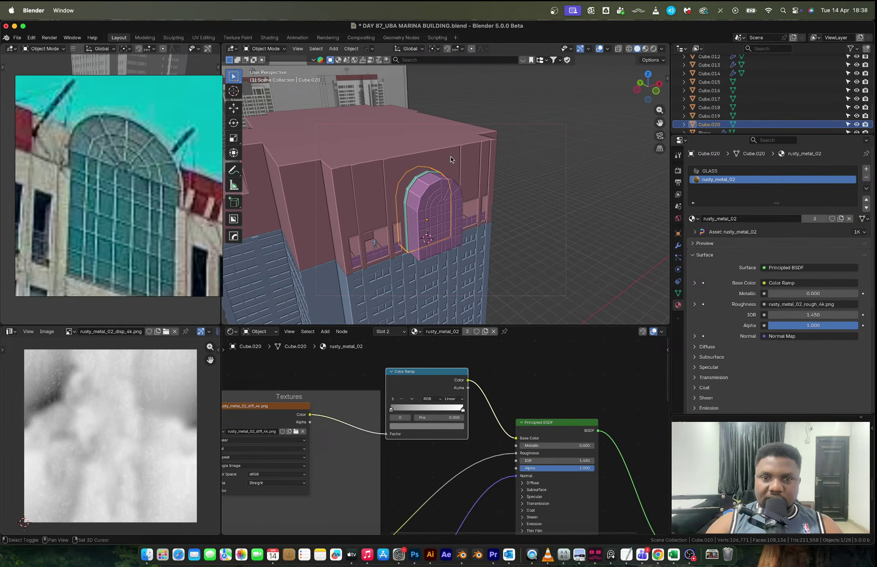
# - Select the cutter Cube.020 with the upper building block Cube.017 and run a Hard Ops Difference boolean
pyautogui.keyDown('shift'); pyautogui.click(717, 99); pyautogui.keyUp('shift')
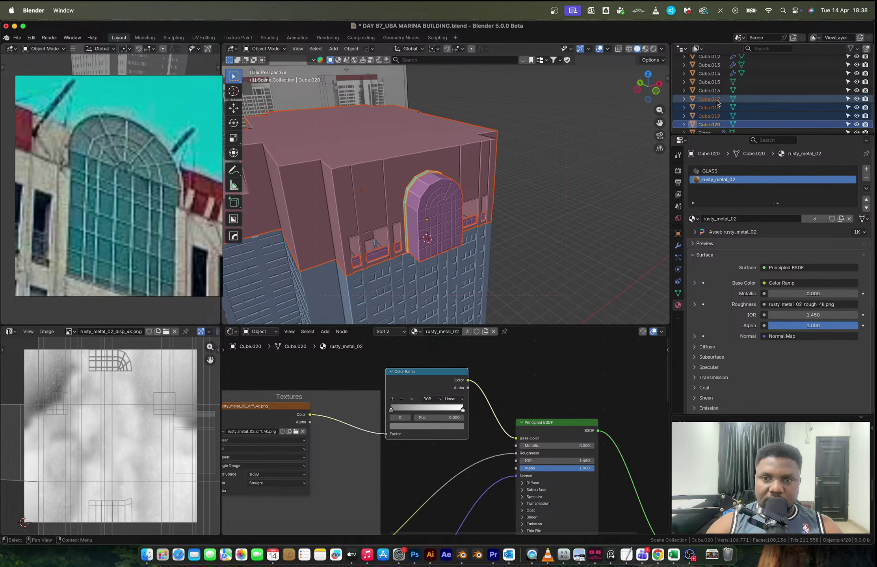
pyautogui.click(709, 125)
pyautogui.keyDown('ctrl'); pyautogui.click(709, 99); pyautogui.keyUp('ctrl')
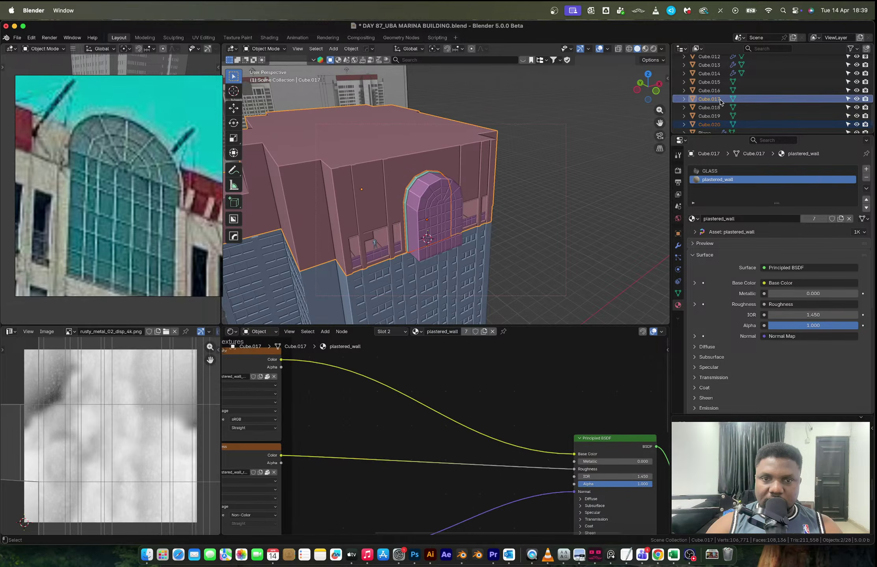
pyautogui.scroll(3, 453, 163)
pyautogui.press('q')
pyautogui.click(428, 170)
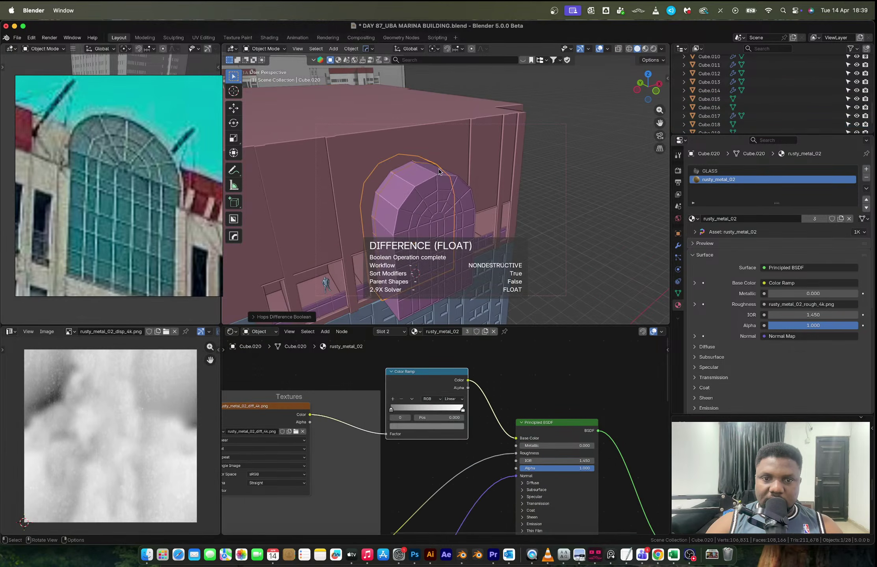
pyautogui.moveTo(457, 172); pyautogui.dragTo(524, 130, button='middle')
pyautogui.scroll(4, 389, 177)
pyautogui.scroll(-2, 705, 118)
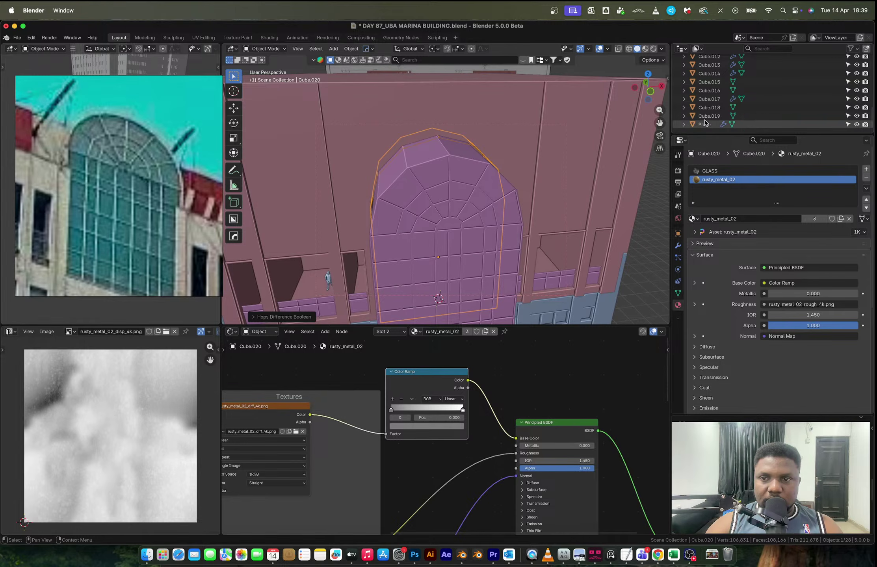
pyautogui.scroll(-5, 705, 122)
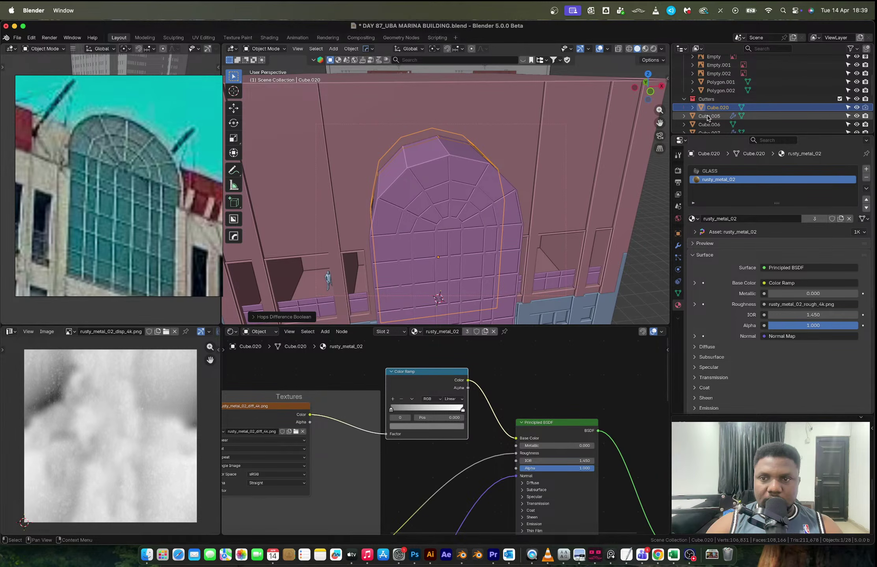
# - Isolate the cutter, bevel the rims of its two arched caps 0.01 m with 4 segments, and add a level 1 Subdivision modifier
pyautogui.moveTo(472, 174); pyautogui.dragTo(528, 169, button='middle')
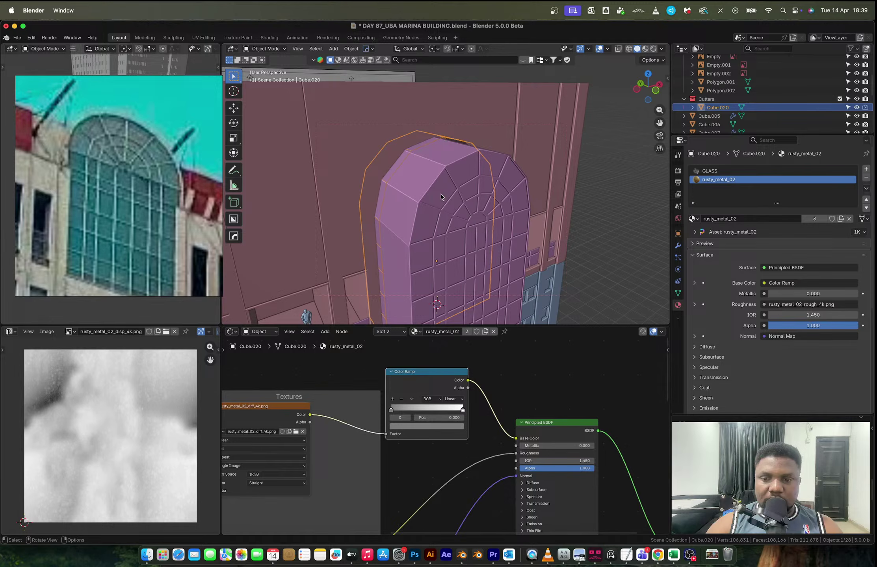
pyautogui.press('KP_Divide')
pyautogui.press('Tab')
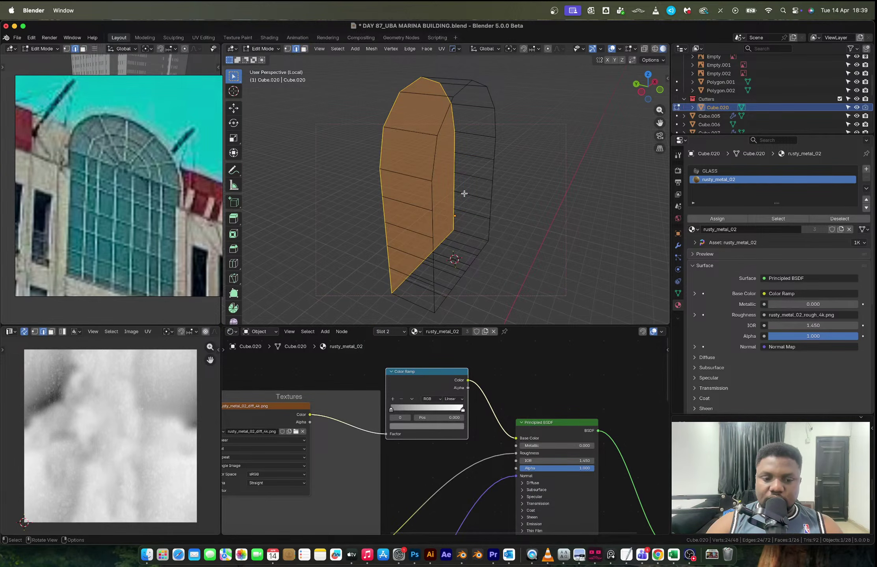
pyautogui.press('3')
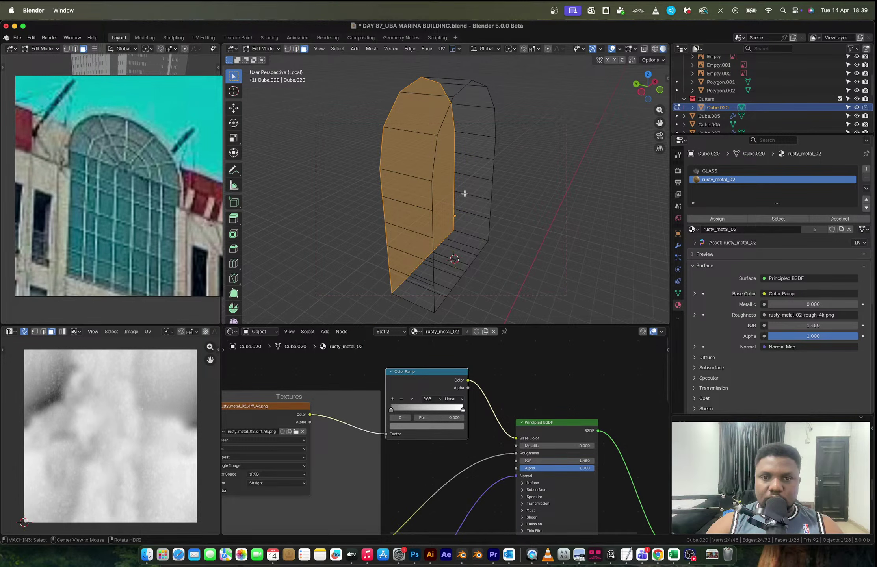
pyautogui.hotkey('ctrl', 'b')
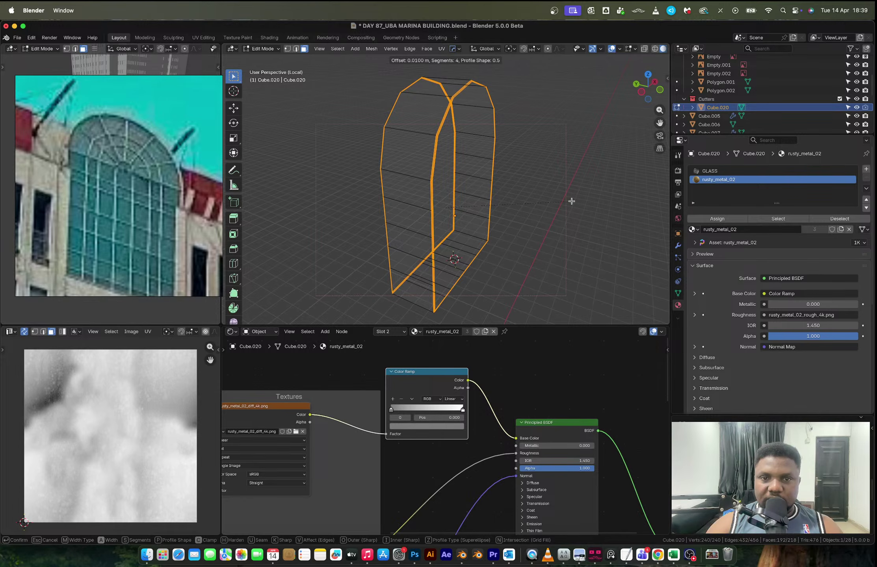
pyautogui.click(571, 201)
pyautogui.press('Tab')
pyautogui.hotkey('ctrl', '1')
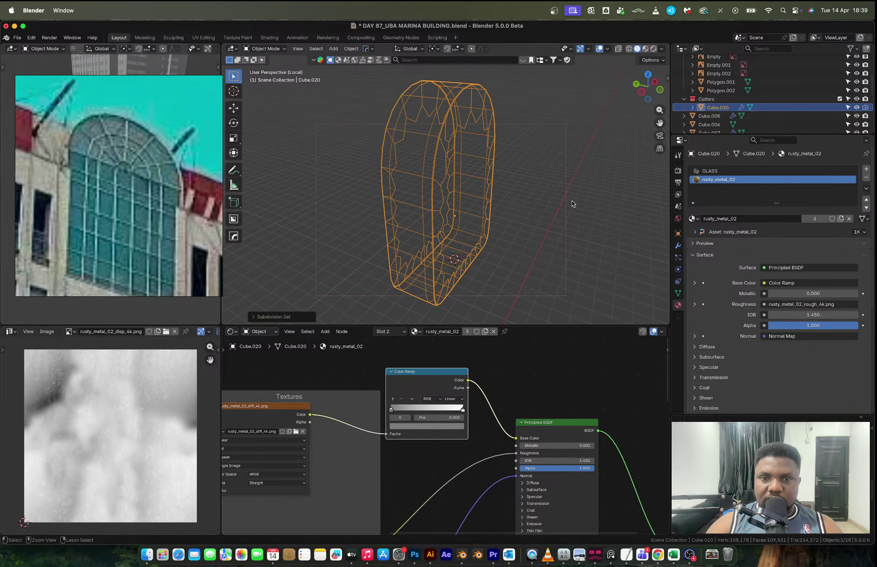
# - Scale the smoothed cutter up slightly to widen the opening, leave local view and deselect it
pyautogui.press('s')
pyautogui.click(543, 190)
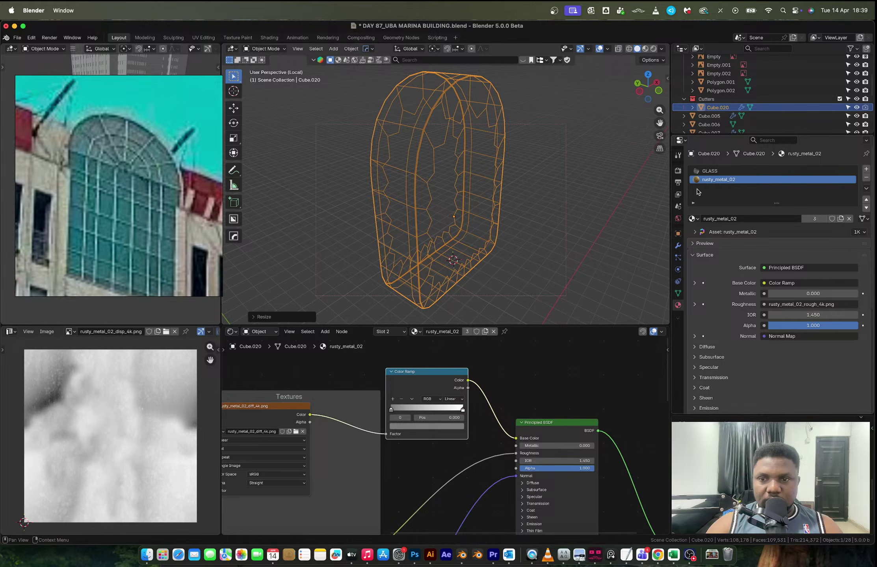
pyautogui.press('/')
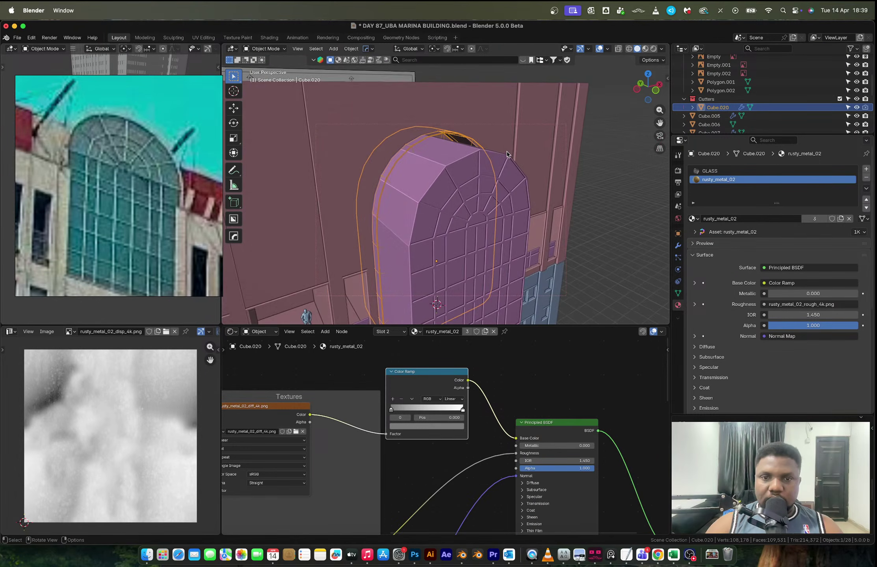
pyautogui.moveTo(507, 155)
pyautogui.mouseDown(button='middle')
pyautogui.moveTo(487, 160)
pyautogui.moveTo(538, 157)
pyautogui.moveTo(493, 155)
pyautogui.mouseUp(button='middle')
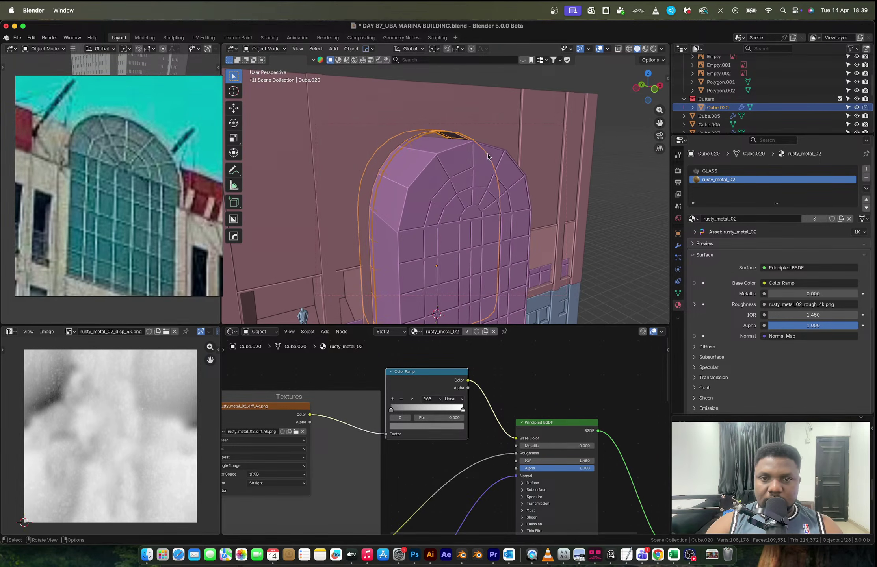
pyautogui.hotkey('alt', 'a')
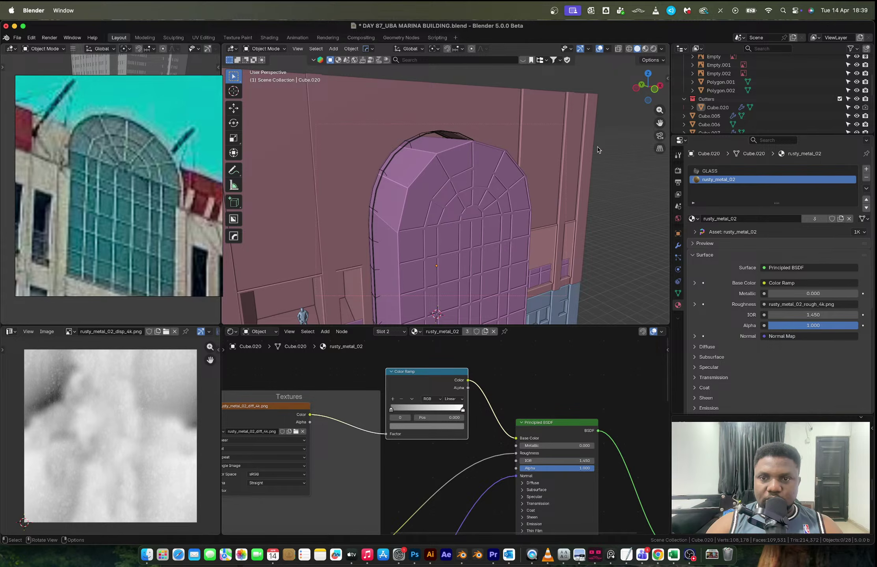
# - Apply the Boolean modifier on the upper building block Cube.017 and delete the cutter Cube.020
pyautogui.scroll(-5, 590, 115)
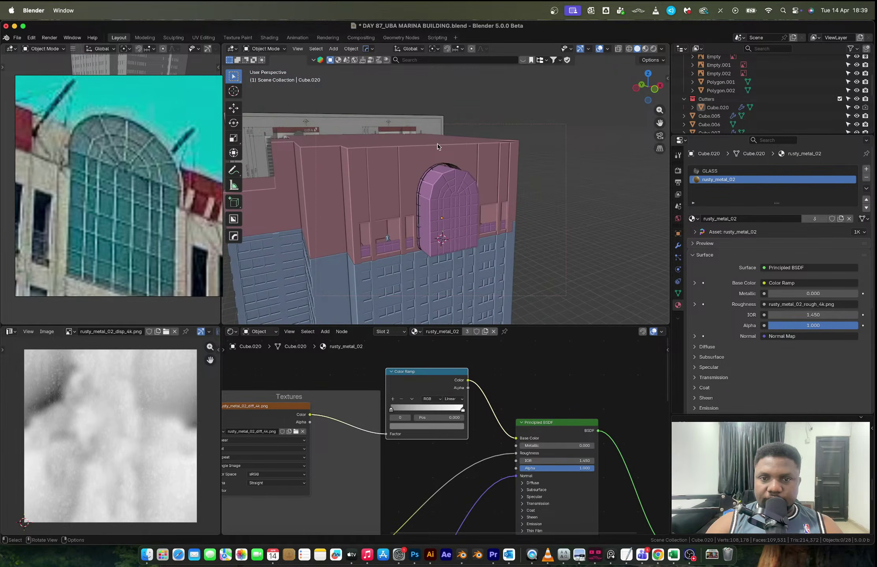
pyautogui.moveTo(439, 146); pyautogui.dragTo(421, 143, button='middle')
pyautogui.click(406, 137)
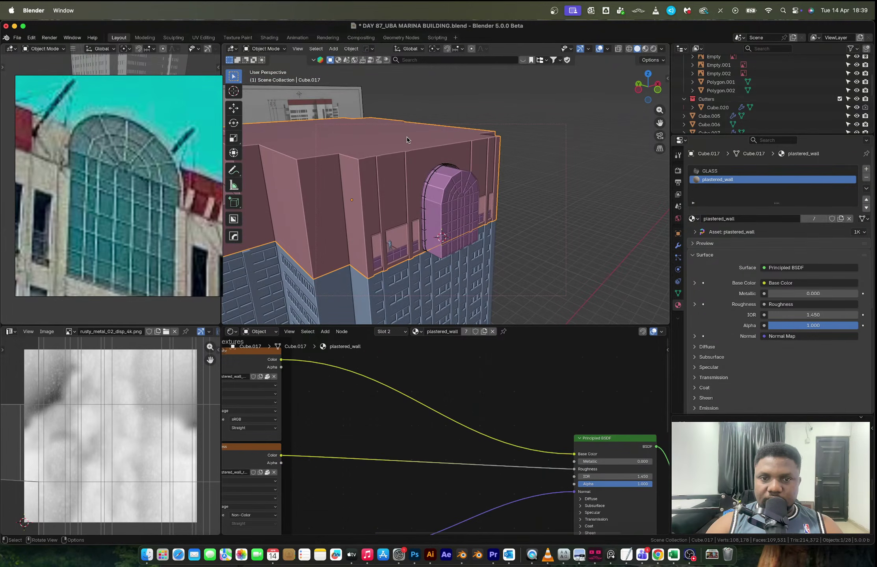
pyautogui.click(678, 246)
pyautogui.hotkey('ctrl', 'a')
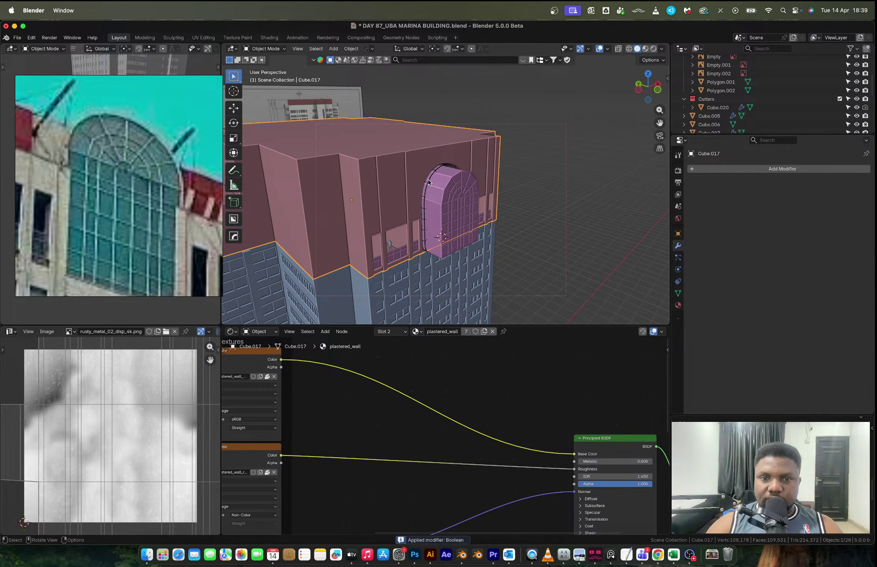
pyautogui.click(428, 182)
pyautogui.click(723, 108)
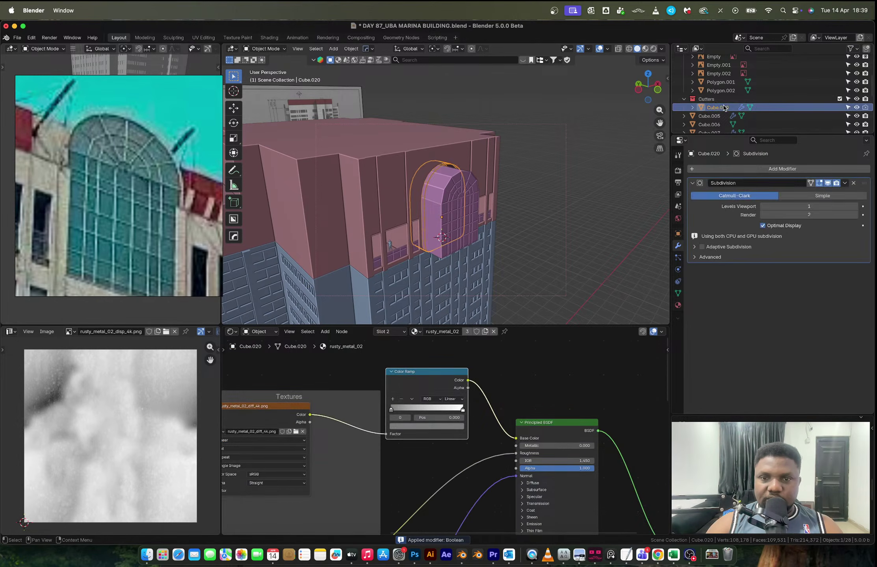
pyautogui.press('x')
# - Move the arched window Cube.019 along Y back into the wall opening
pyautogui.click(454, 184)
pyautogui.scroll(3, 454, 185)
pyautogui.moveTo(454, 185); pyautogui.dragTo(467, 204, button='middle')
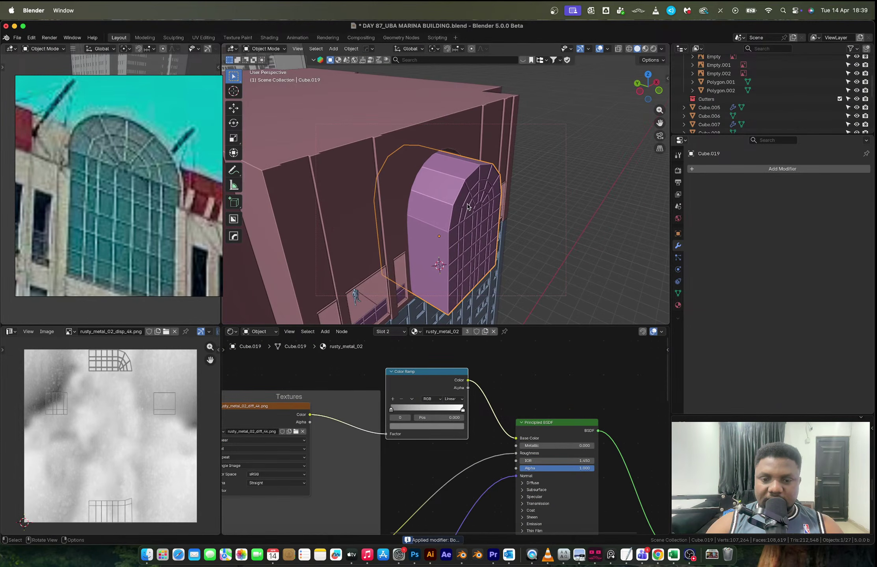
pyautogui.press('g')
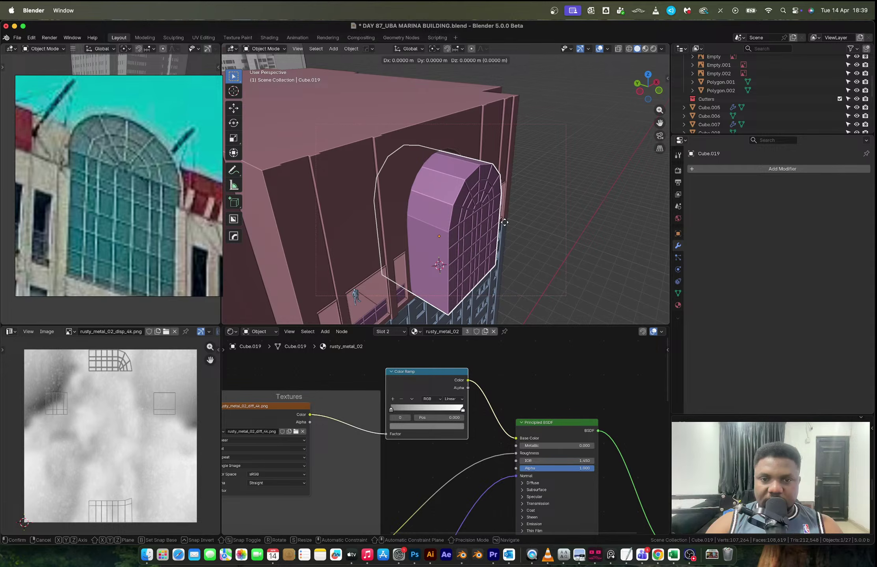
pyautogui.press('y')
pyautogui.click(475, 211)
pyautogui.moveTo(474, 211); pyautogui.dragTo(414, 190, button='middle')
pyautogui.scroll(4, 446, 190)
pyautogui.moveTo(528, 197)
pyautogui.mouseDown(button='middle')
pyautogui.moveTo(502, 185)
pyautogui.moveTo(528, 192)
pyautogui.mouseUp(button='middle')
pyautogui.scroll(3, 428, 165)
pyautogui.moveTo(427, 164); pyautogui.dragTo(455, 184, button='middle')
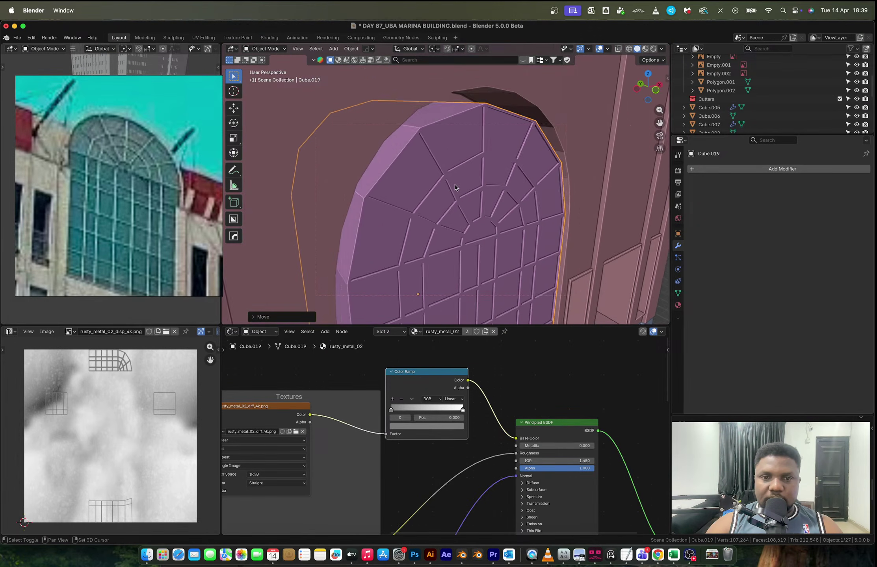
# - Add a Bevel modifier about 0.002 m wide with 3 segments to the arched window Cube.019
pyautogui.scroll(3, 446, 180)
pyautogui.press('q')
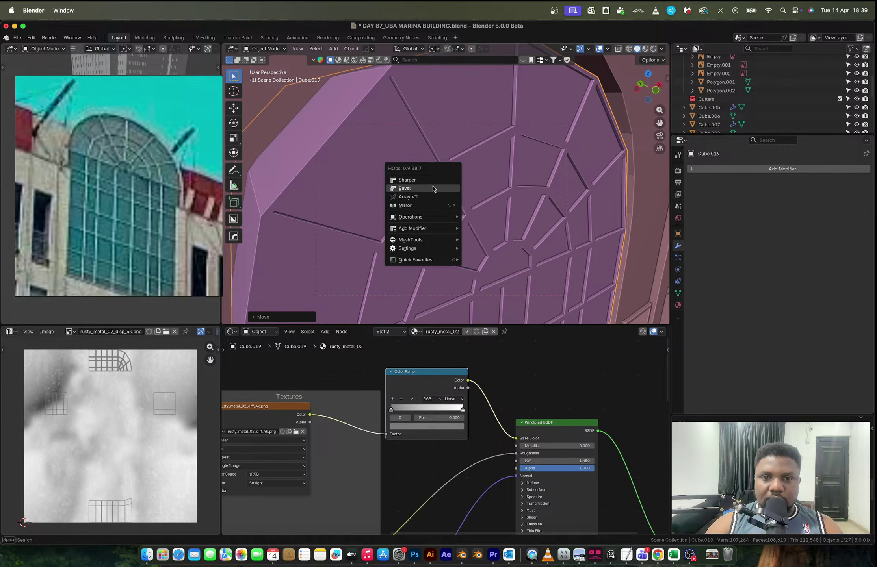
pyautogui.click(428, 188)
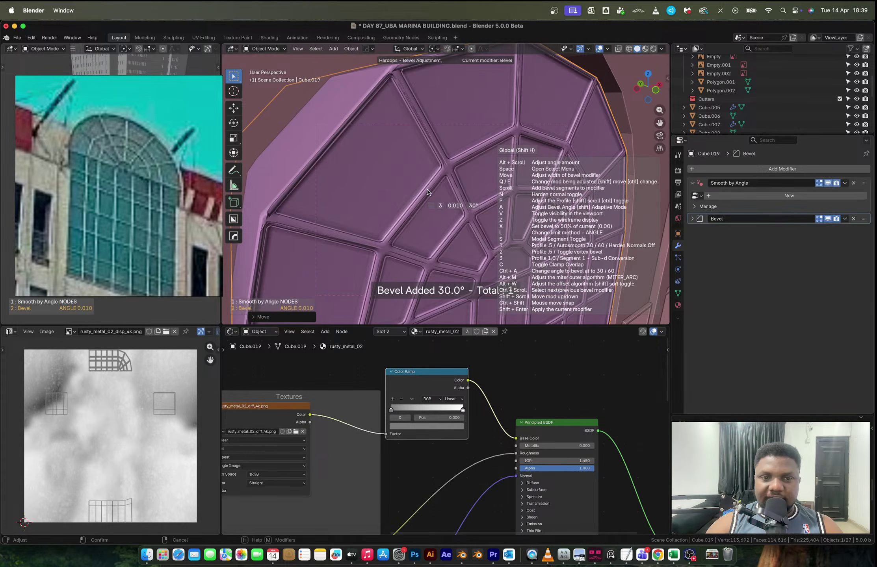
pyautogui.moveTo(430, 192)
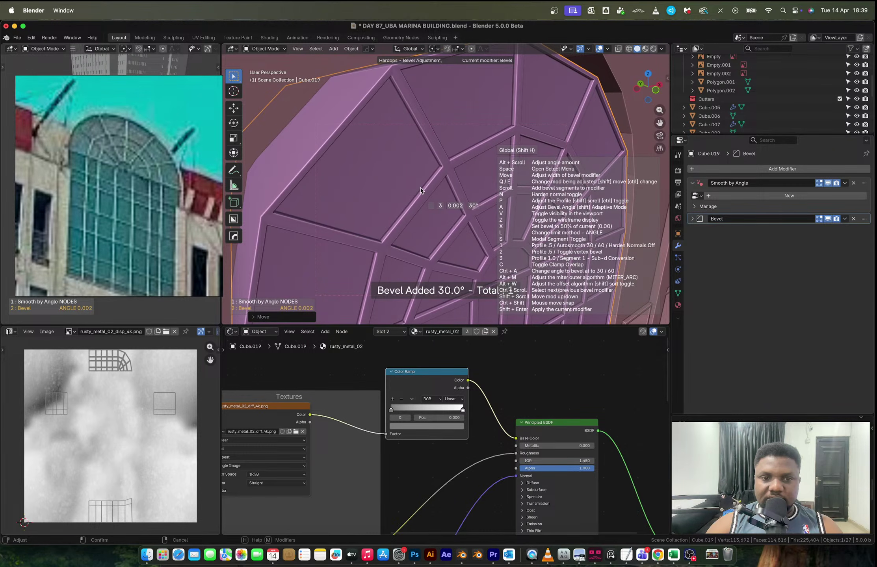
pyautogui.click(420, 191)
pyautogui.scroll(-3, 453, 188)
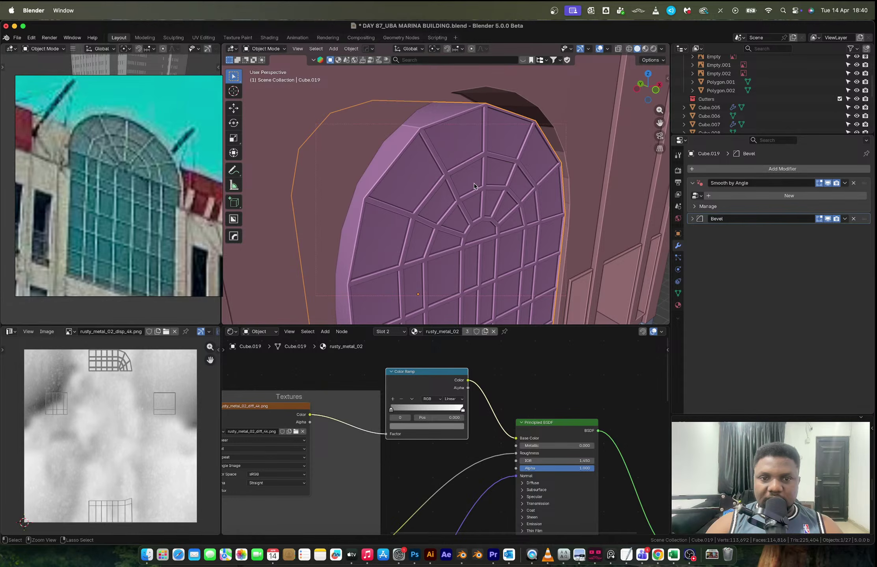
# - Try a level 2 Subdivision modifier on the arched window, then undo it
pyautogui.hotkey('ctrl', '2')
pyautogui.moveTo(475, 171); pyautogui.dragTo(502, 177, button='middle')
pyautogui.hotkey('ctrl', 'z')
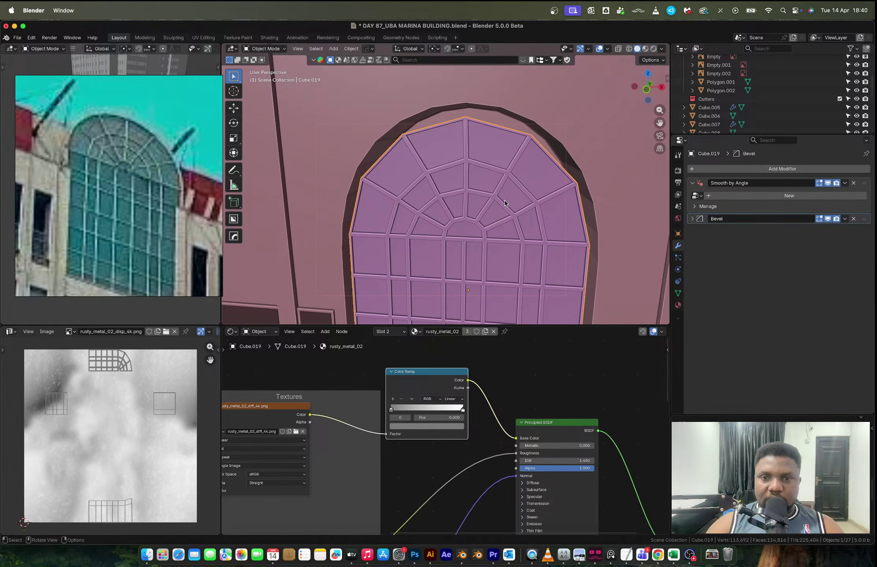
# - Increase the amount of the arched window's Bevel modifier to 0.005788 m
pyautogui.moveTo(538, 200); pyautogui.dragTo(555, 167, button='middle')
pyautogui.press('Tab')
pyautogui.scroll(3, 555, 167)
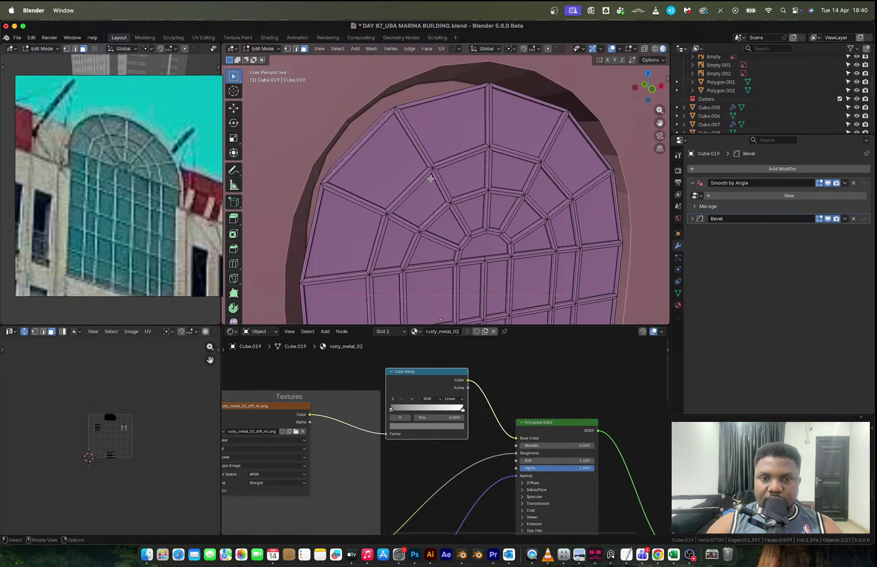
pyautogui.click(692, 219)
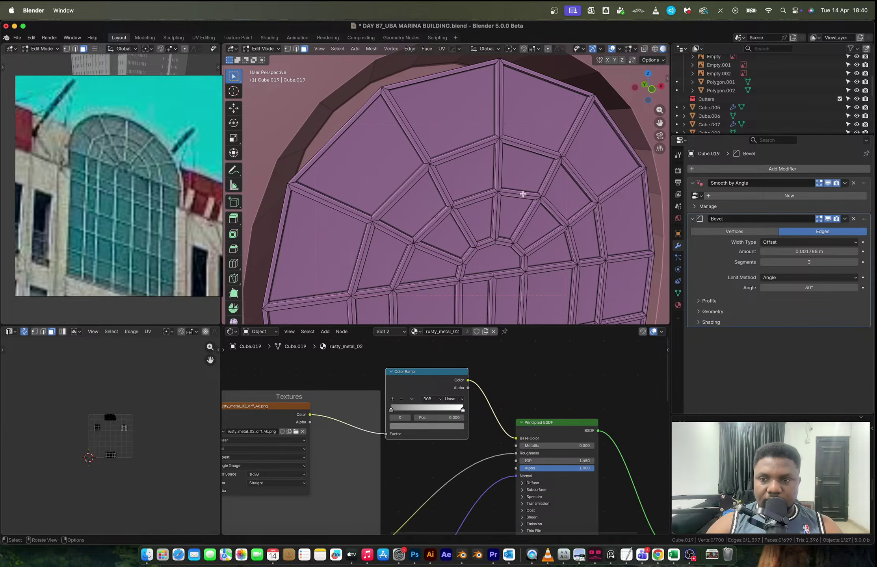
pyautogui.moveTo(523, 193); pyautogui.dragTo(499, 188, button='middle')
pyautogui.moveTo(809, 251); pyautogui.dragTo(821, 251)
pyautogui.press('Tab')
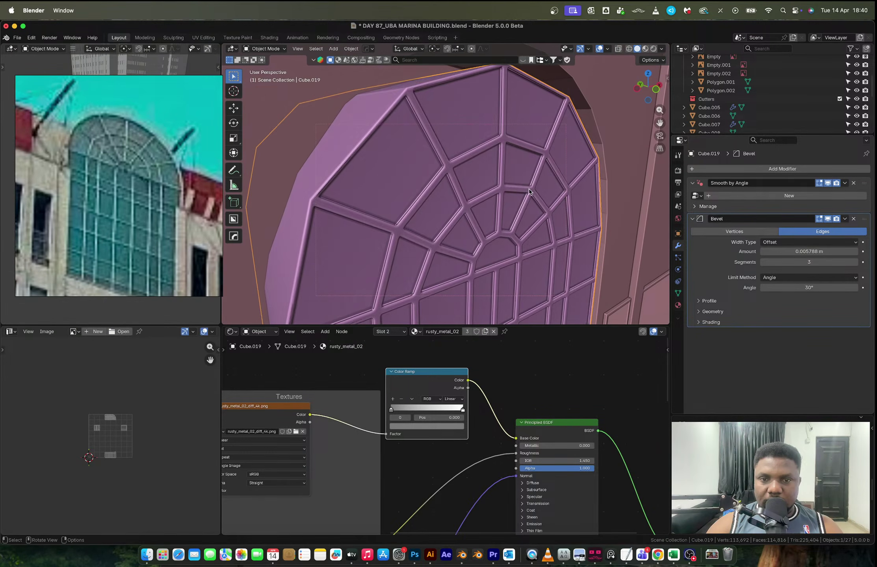
# - Try a level 1 Subdivision modifier on the arched window, then remove both it and the Bevel modifier
pyautogui.moveTo(512, 189); pyautogui.dragTo(461, 203, button='middle')
pyautogui.hotkey('ctrl', '1')
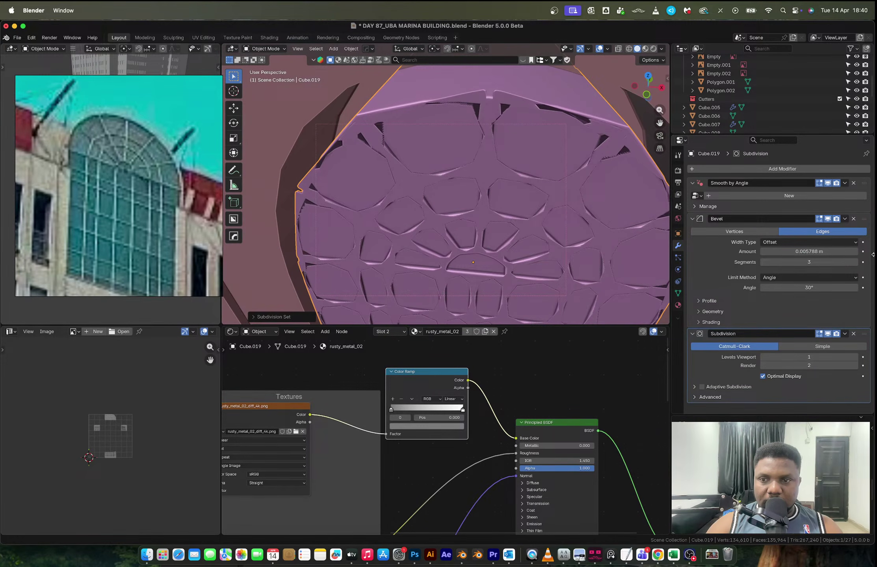
pyautogui.click(853, 218)
pyautogui.click(853, 219)
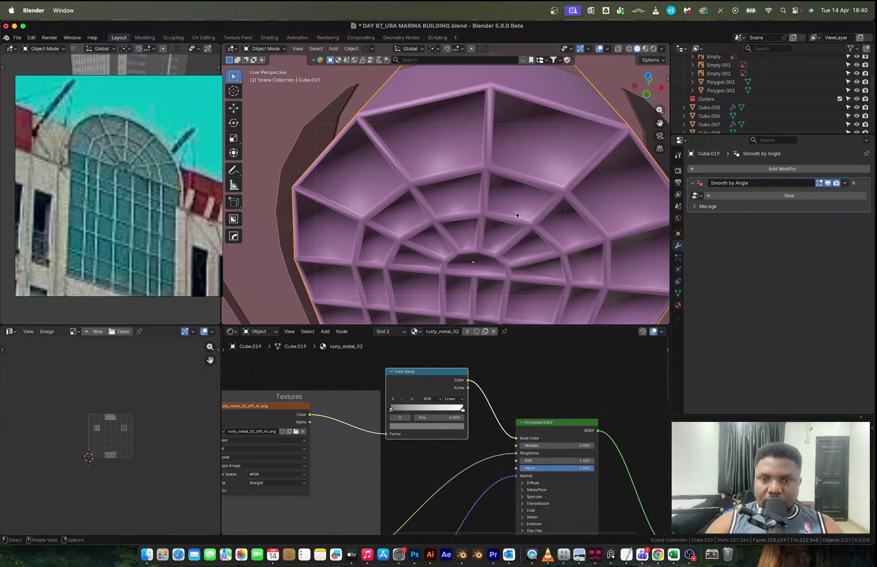
# - Shade the arched window auto smooth at 30° and scale it up by about 1.025
pyautogui.rightClick(525, 202)
pyautogui.click(488, 219)
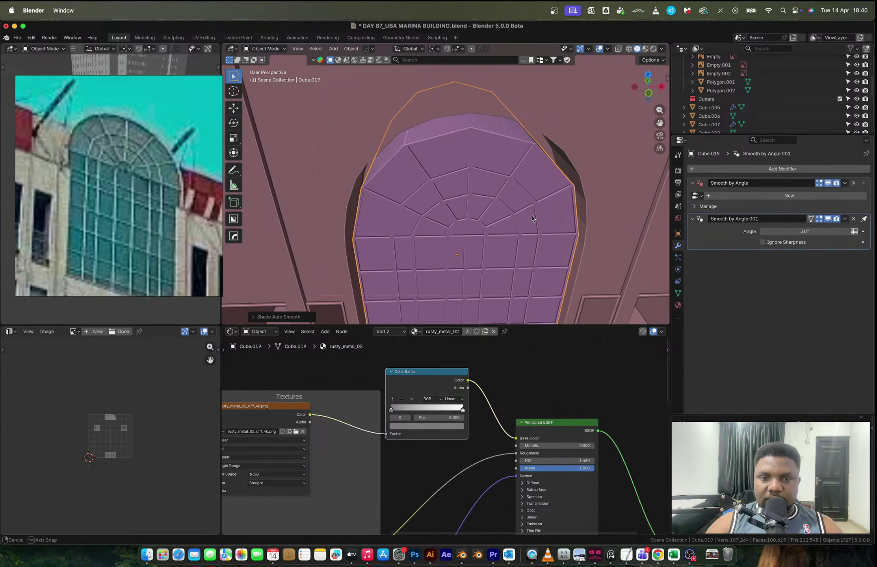
pyautogui.press('s')
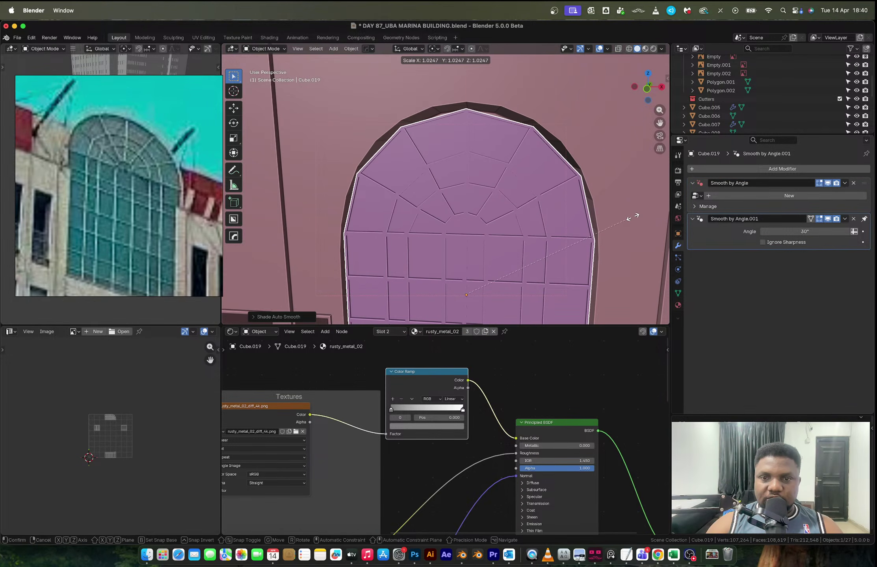
pyautogui.click(632, 218)
# - Scale the arched window Cube.019 down slightly within its wall opening
pyautogui.scroll(-5, 528, 191)
pyautogui.click(524, 190)
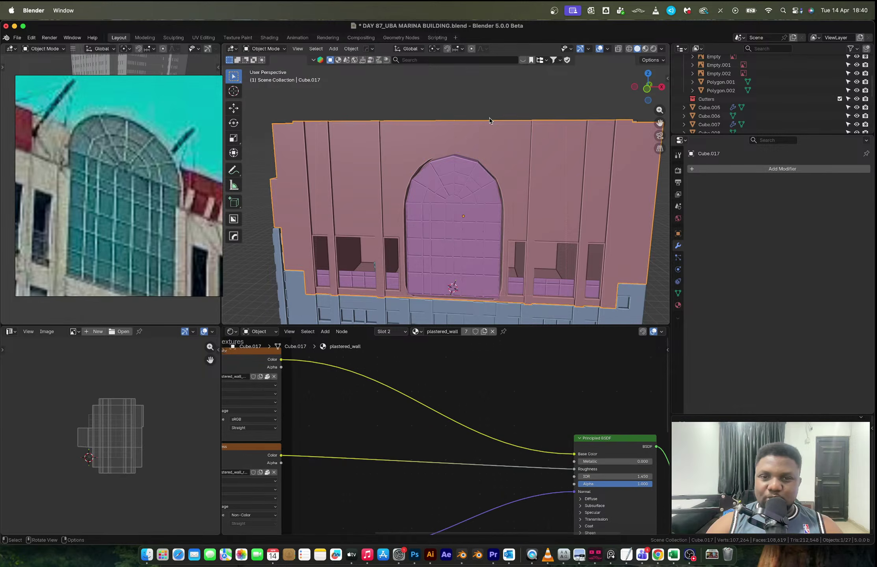
pyautogui.moveTo(489, 128); pyautogui.dragTo(499, 112, button='middle')
pyautogui.scroll(6, 481, 148)
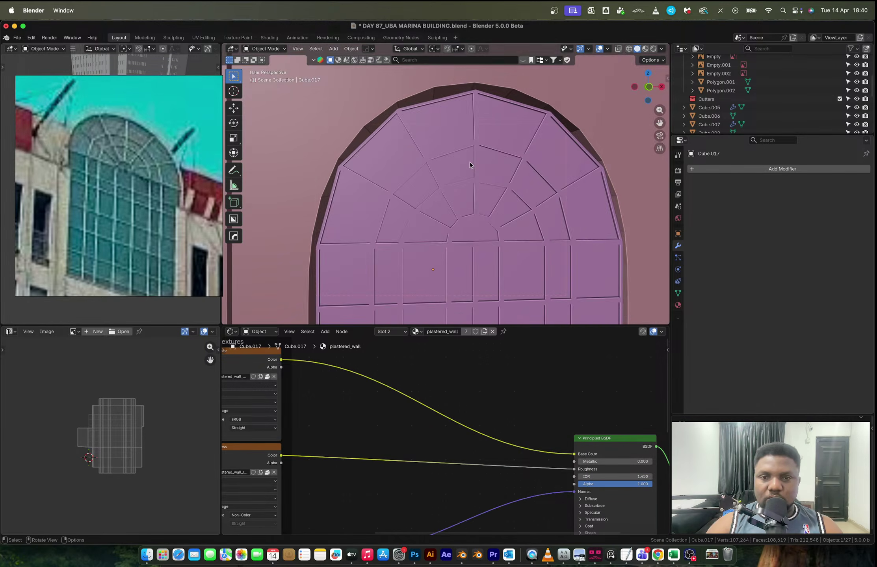
pyautogui.moveTo(481, 186); pyautogui.dragTo(472, 184, button='middle')
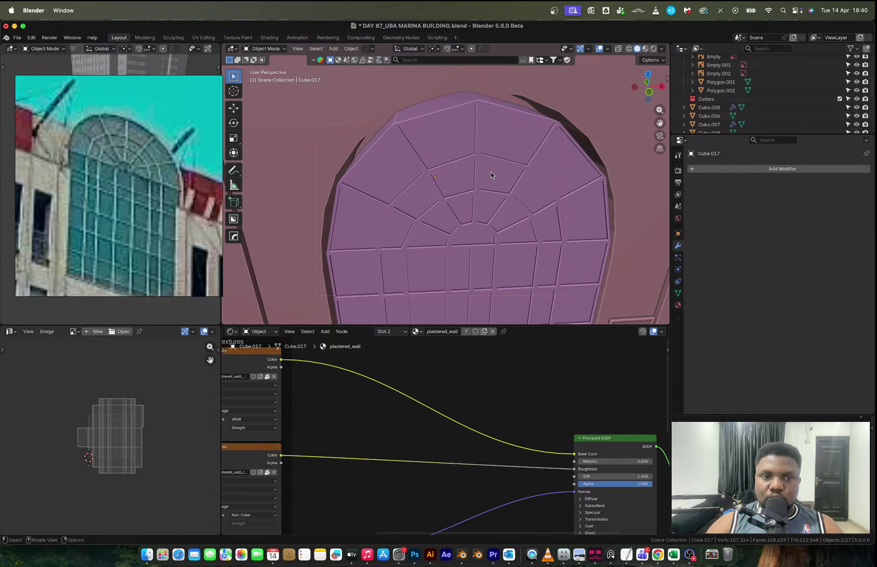
pyautogui.moveTo(471, 173)
pyautogui.mouseDown(button='middle')
pyautogui.moveTo(492, 170)
pyautogui.moveTo(459, 162)
pyautogui.mouseUp(button='middle')
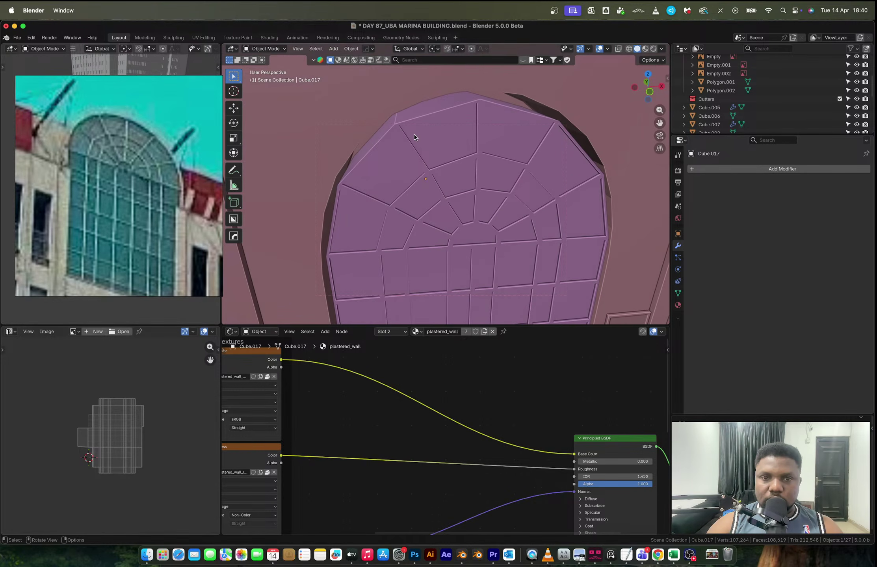
pyautogui.moveTo(413, 134); pyautogui.dragTo(455, 143, button='middle')
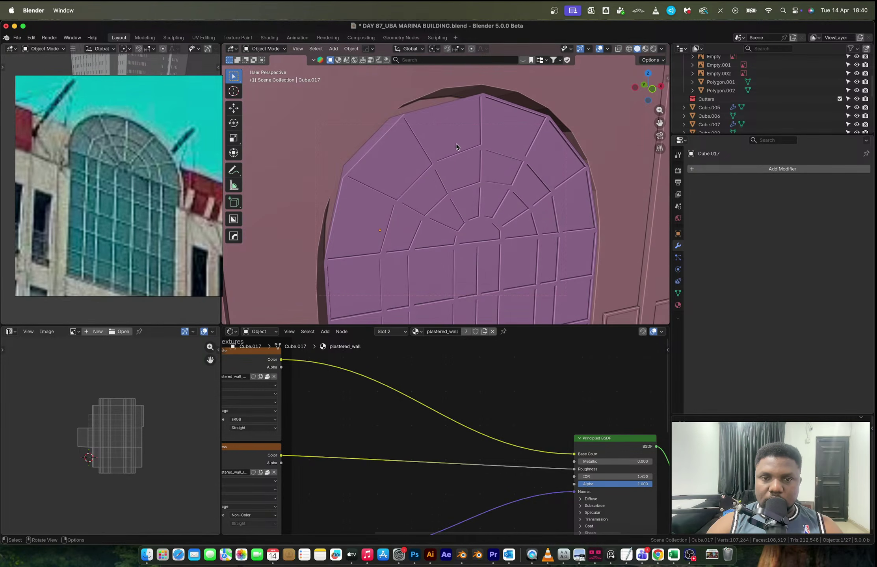
pyautogui.click(456, 144)
pyautogui.press('s')
pyautogui.click(472, 149)
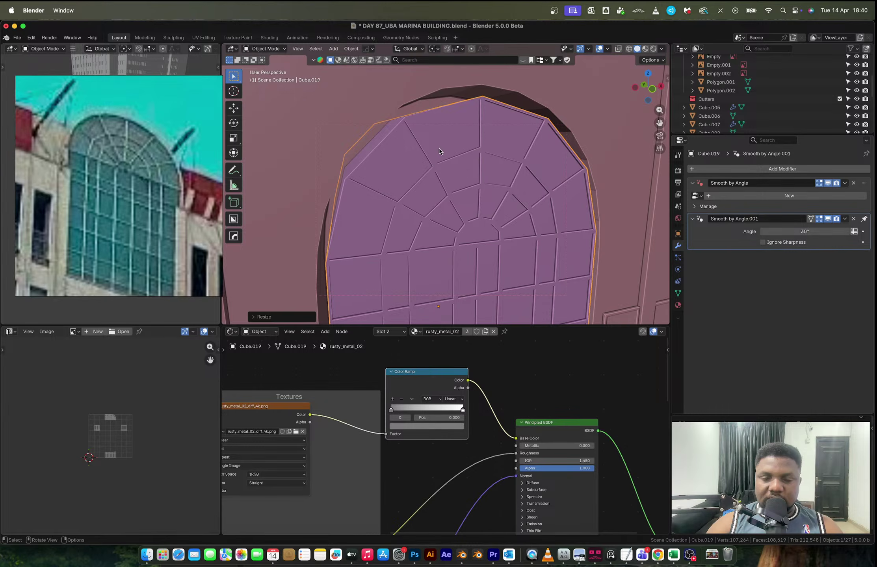
# - Duplicate the loop of outer side faces around the arched window in place and separate it into its own object
pyautogui.press('Tab')
pyautogui.moveTo(448, 153); pyautogui.dragTo(420, 151, button='middle')
pyautogui.keyDown('alt'); pyautogui.click(400, 124); pyautogui.keyUp('alt')
pyautogui.hotkey('shift', 'd')
pyautogui.rightClick(497, 153)
pyautogui.press('p')
pyautogui.click(499, 154)
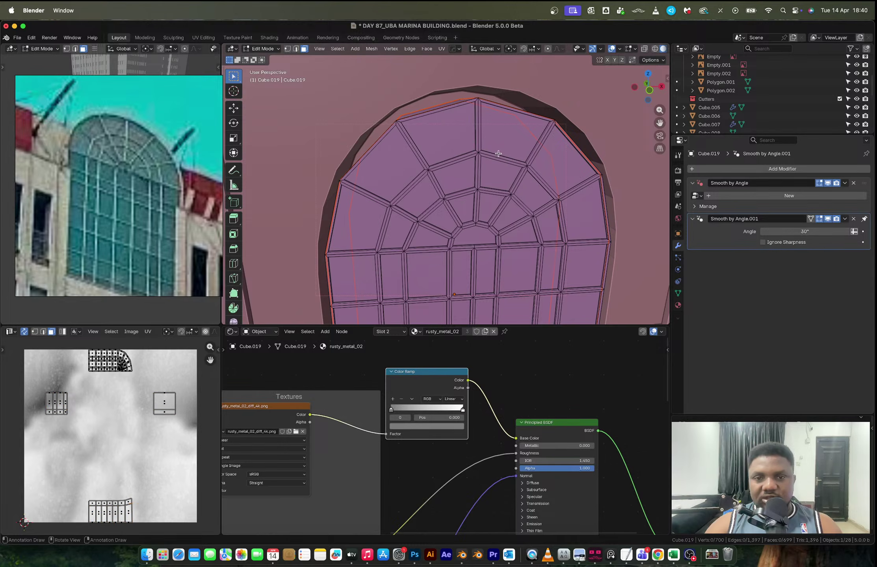
# - Select the separated face band Cube.020 and isolate it in local view
pyautogui.scroll(-8, 776, 99)
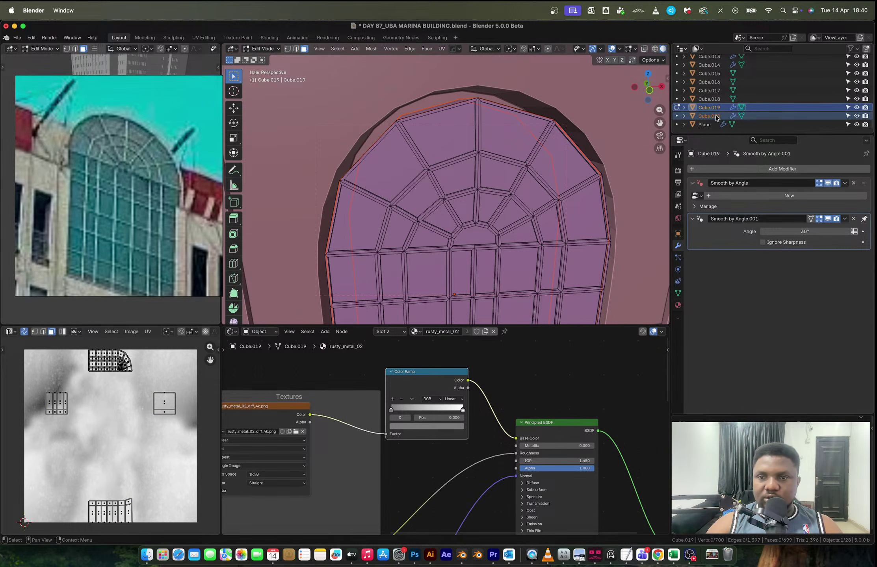
pyautogui.scroll(-2, 553, 144)
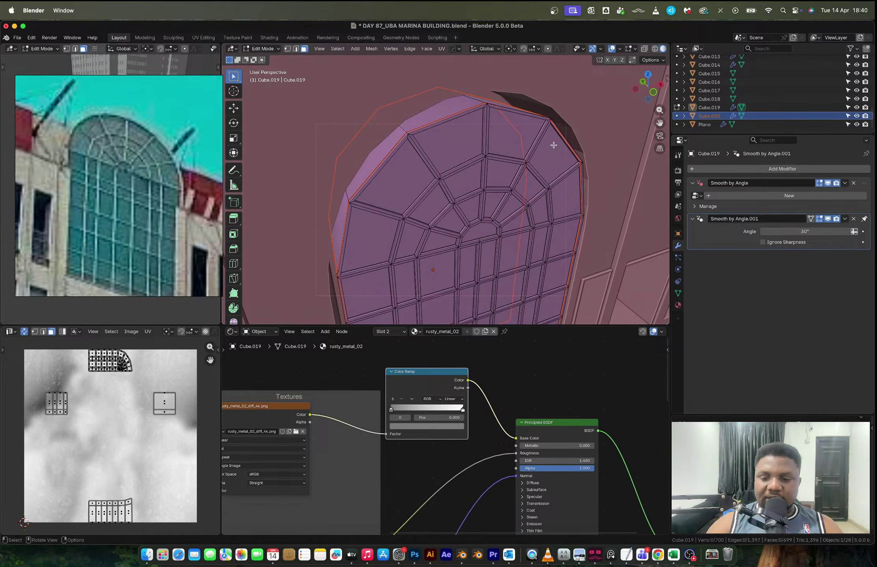
pyautogui.press('/')
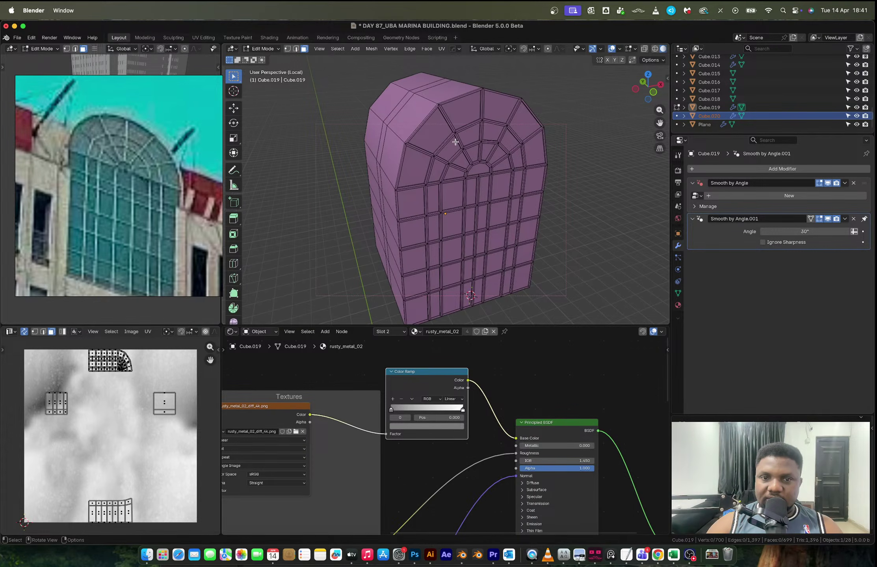
pyautogui.press('Tab')
pyautogui.click(708, 116)
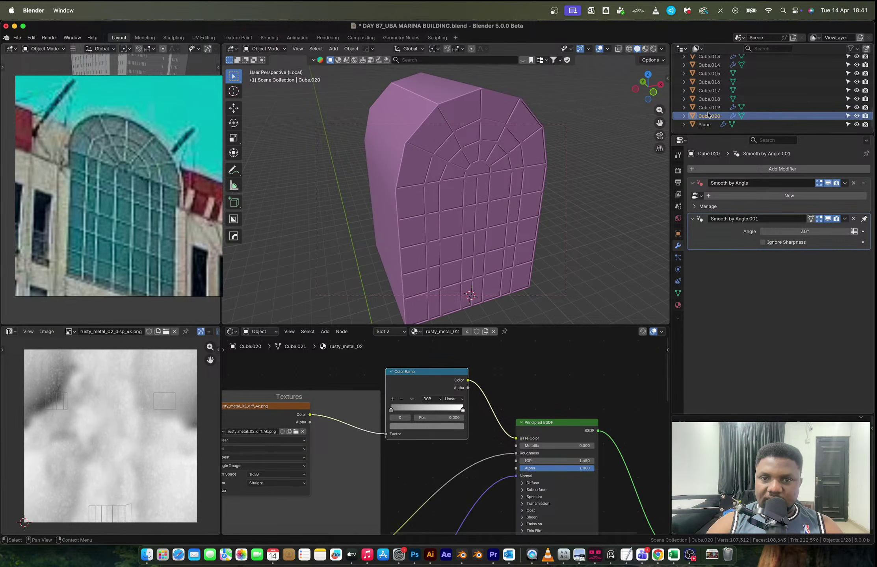
pyautogui.press('KP_Divide')
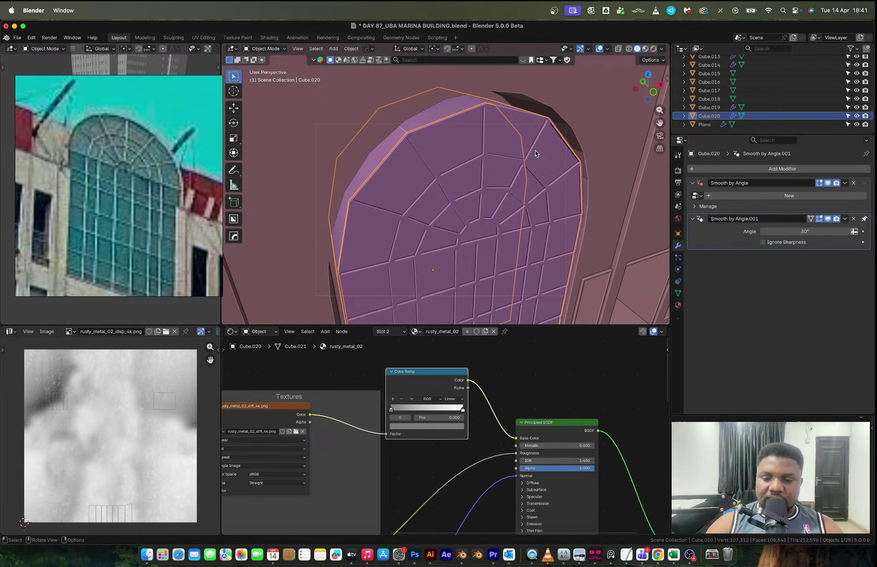
pyautogui.press('KP_Divide')
pyautogui.moveTo(464, 148); pyautogui.dragTo(472, 155, button='middle')
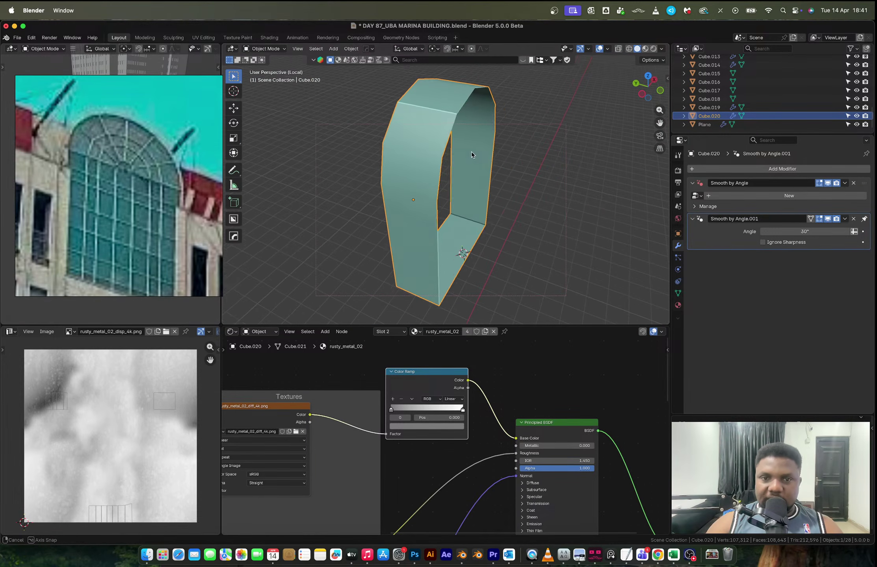
# - Fill the front and back open rims of the arched band Cube.020 with faces
pyautogui.press('Tab')
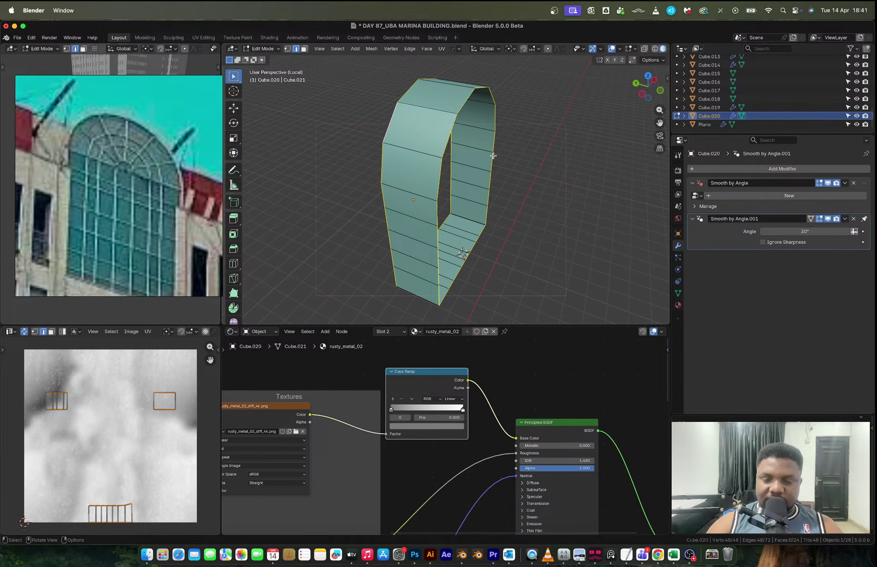
pyautogui.keyDown('alt'); pyautogui.click(440, 164); pyautogui.keyUp('alt')
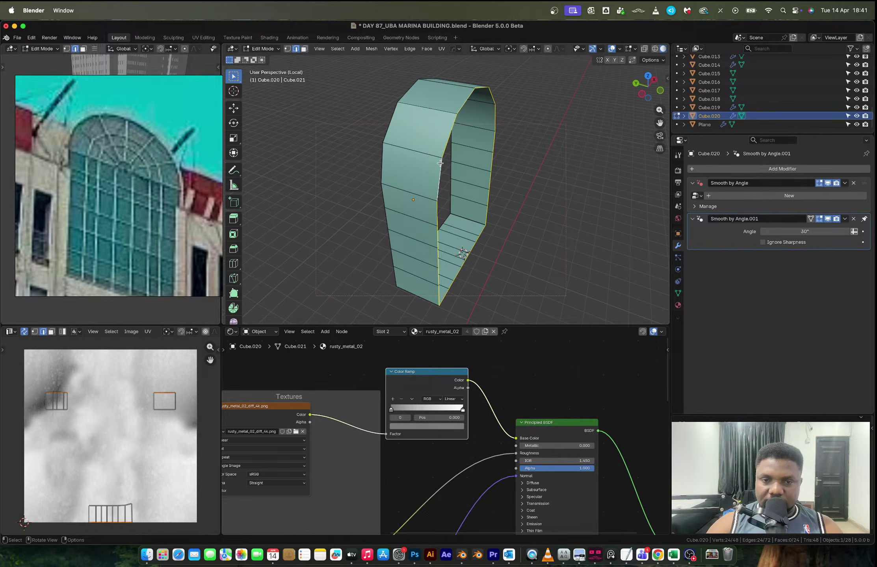
pyautogui.press('f')
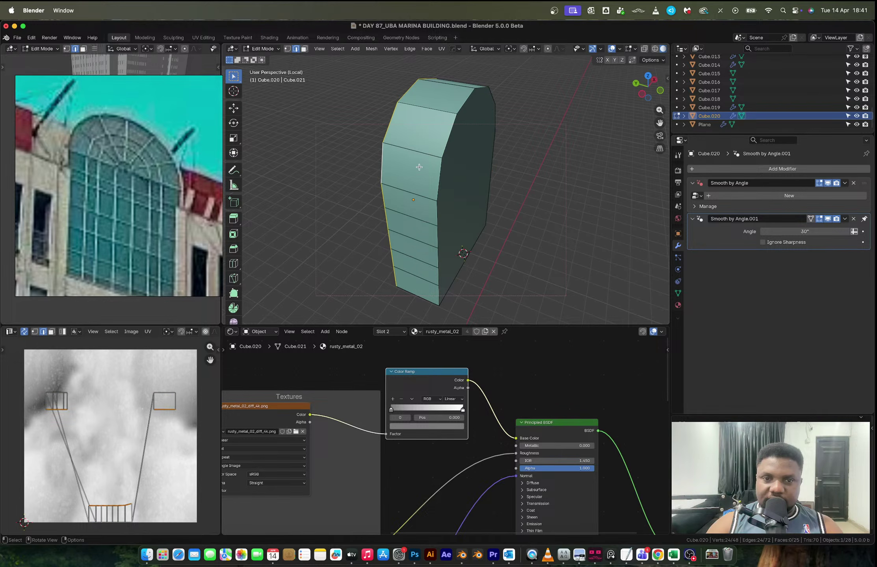
pyautogui.press('3')
# - Bevel the rims of both arched caps slightly with 4 segments and add a level 1 Subdivision modifier to Cube.020
pyautogui.moveTo(419, 167); pyautogui.dragTo(459, 173, button='middle')
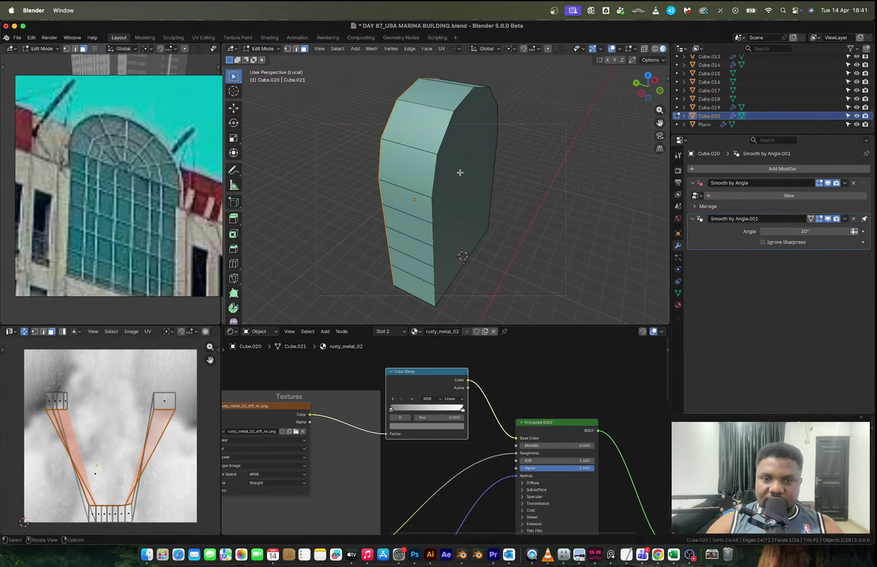
pyautogui.scroll(1, 460, 172)
pyautogui.hotkey('ctrl', 'b')
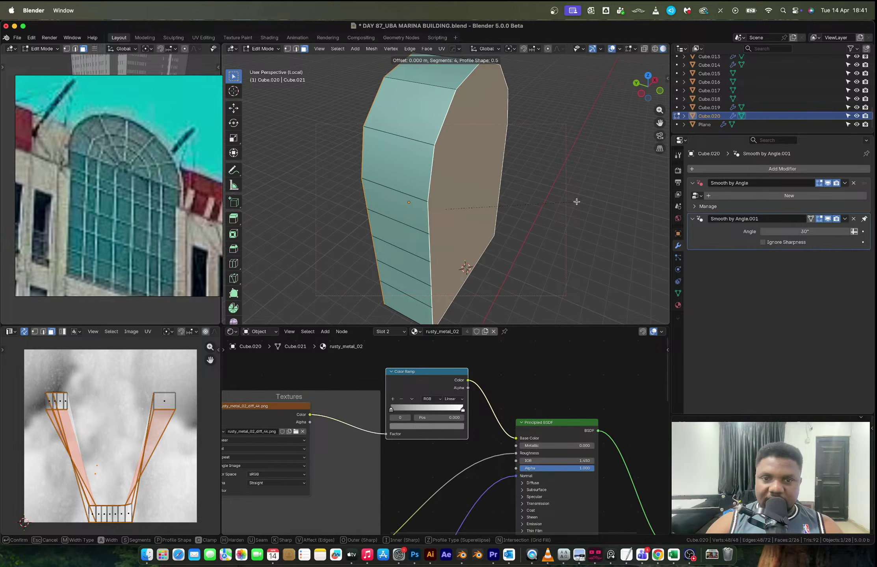
pyautogui.click(538, 188)
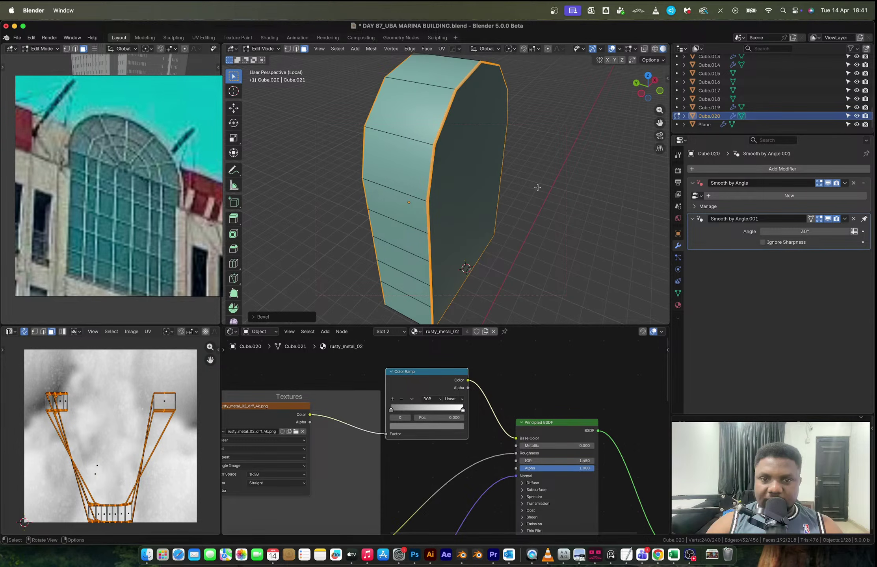
pyautogui.press('Tab')
pyautogui.moveTo(538, 188); pyautogui.dragTo(484, 156, button='middle')
pyautogui.hotkey('ctrl', '1')
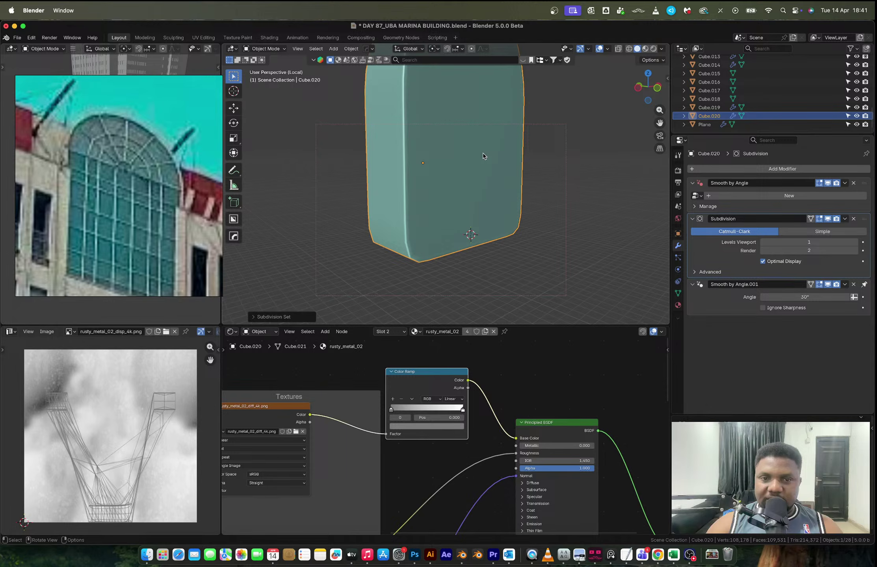
# - Add a supporting loop cut close to the bottom edge of the side faces of Cube.020
pyautogui.press('Tab')
pyautogui.hotkey('ctrl', 'r')
pyautogui.click(404, 248)
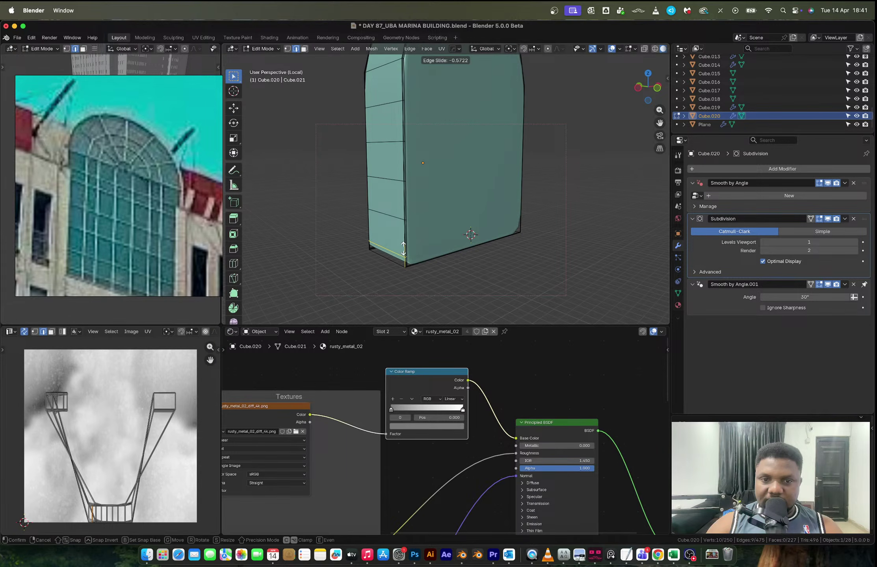
pyautogui.click(403, 247)
# - Add supporting loop cuts across the underside of Cube.020, one close to each side edge
pyautogui.moveTo(403, 248); pyautogui.dragTo(388, 193, button='middle')
pyautogui.hotkey('ctrl', 'r')
pyautogui.click(387, 193)
pyautogui.click(377, 192)
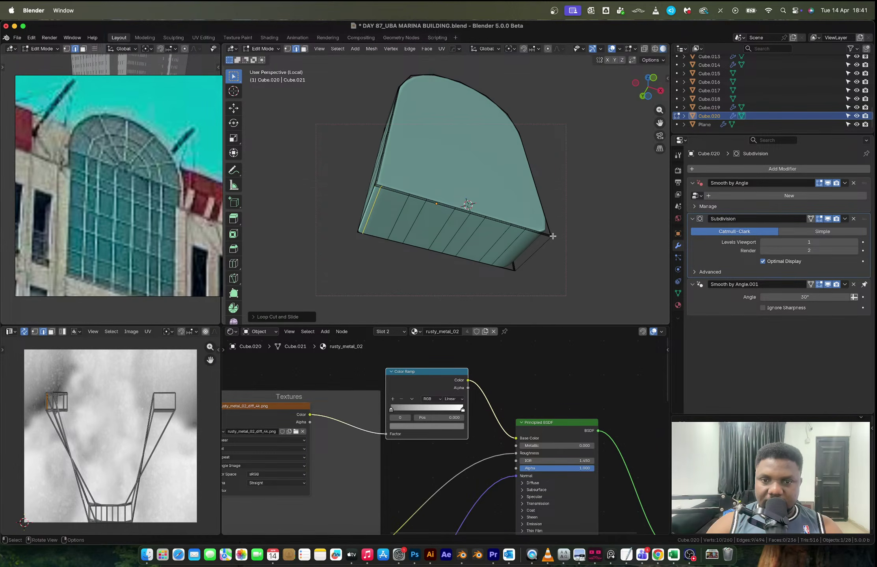
pyautogui.hotkey('ctrl', 'r')
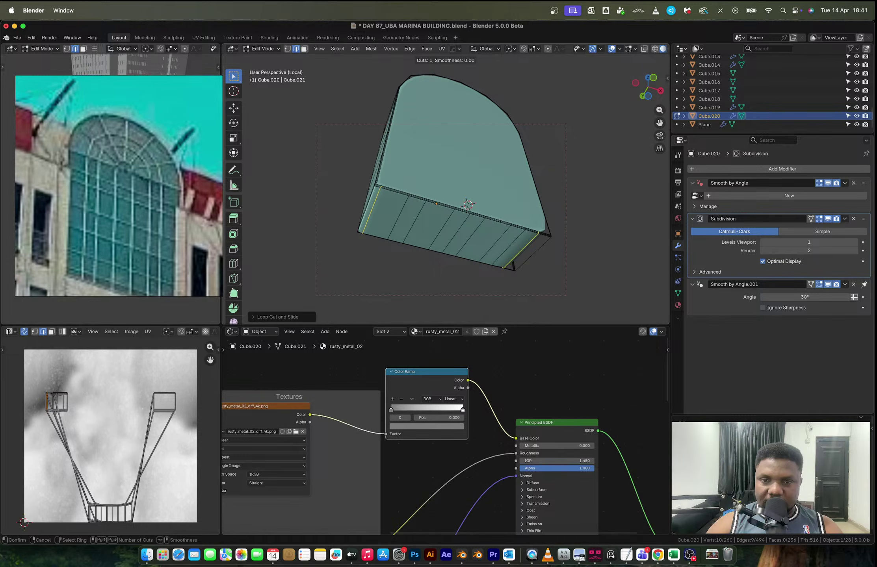
pyautogui.click(536, 220)
pyautogui.moveTo(512, 237); pyautogui.dragTo(497, 203, button='middle')
pyautogui.click(537, 229)
pyautogui.press('Tab')
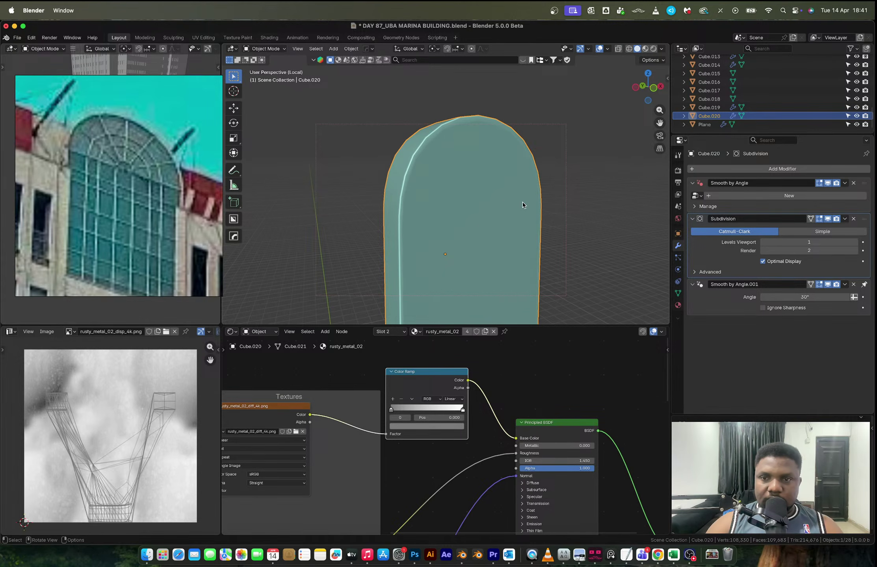
# - Leave local view, scale Cube.020 up to about 1.03, and shrink it along Y to about 0.97
pyautogui.press('/')
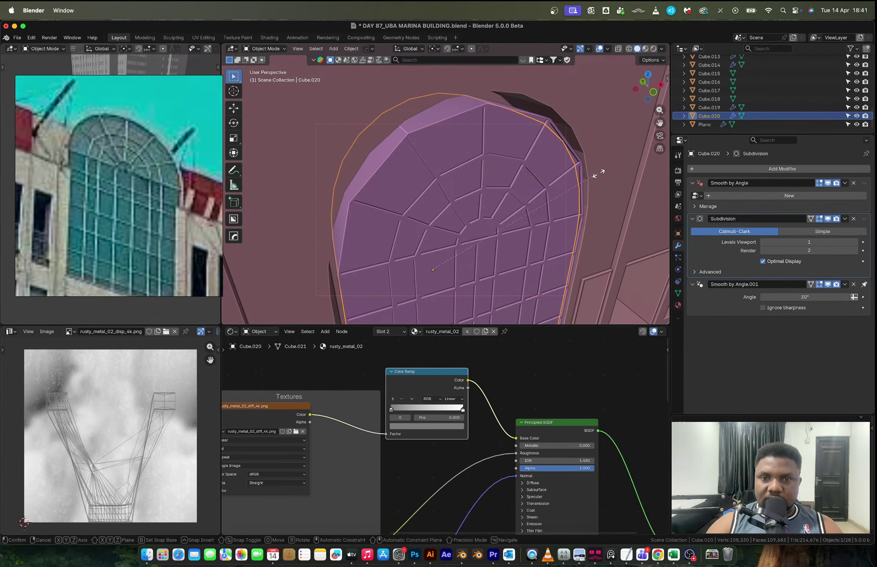
pyautogui.press('s')
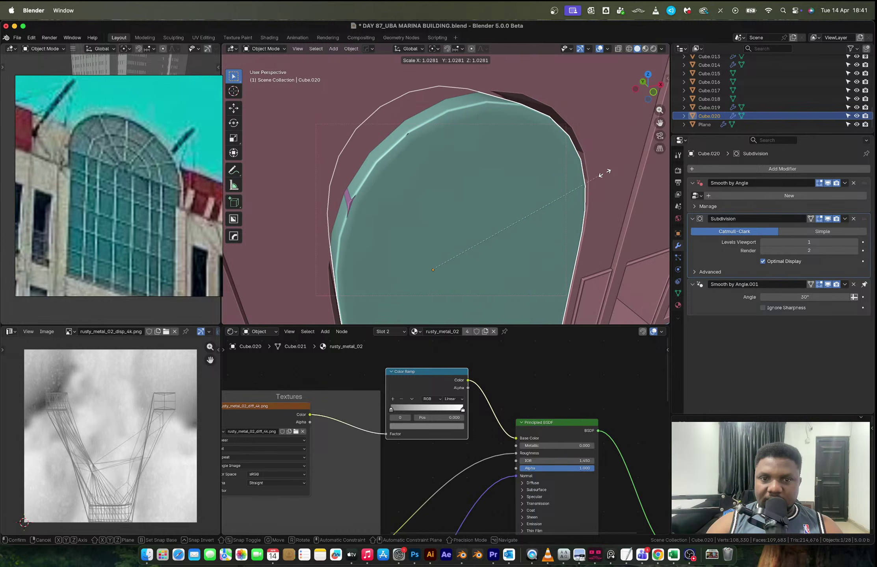
pyautogui.click(603, 174)
pyautogui.moveTo(518, 187); pyautogui.dragTo(539, 208, button='middle')
pyautogui.press('s')
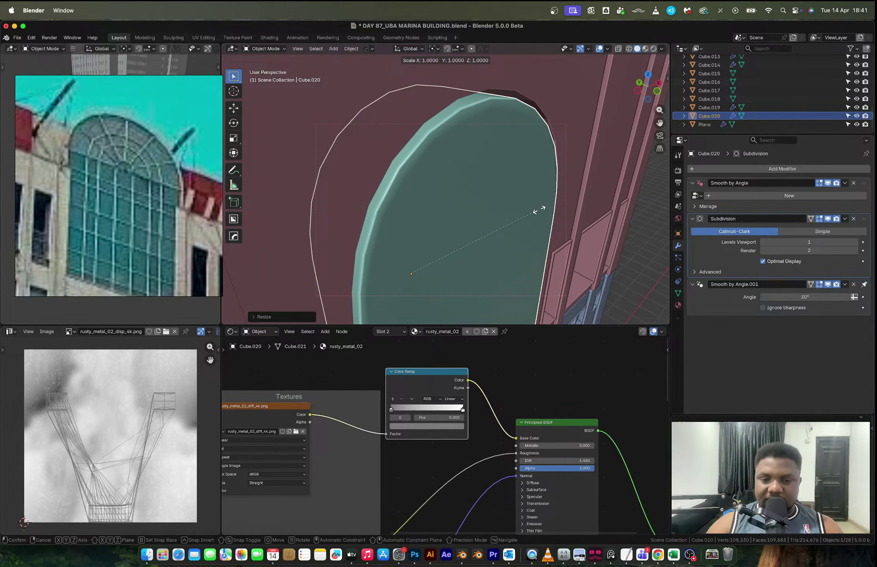
pyautogui.press('y')
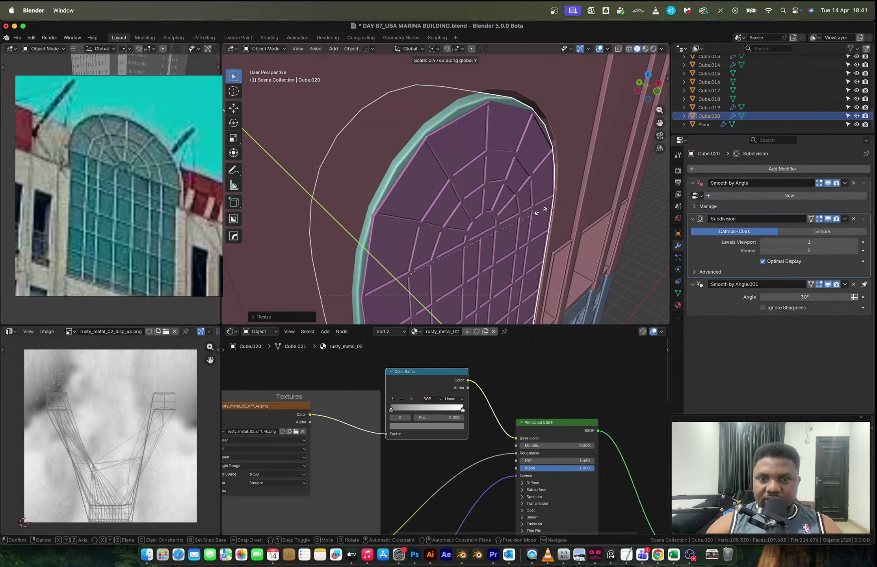
pyautogui.click(535, 211)
# - Select the arched cutter Cube.020, copy it to the clipboard and delete it from the scene
pyautogui.scroll(-5, 559, 196)
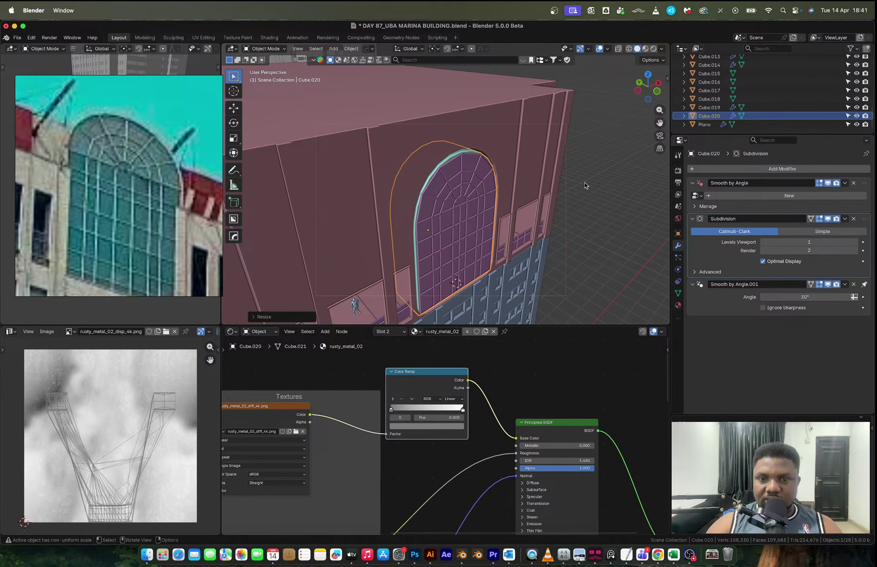
pyautogui.moveTo(584, 183); pyautogui.dragTo(438, 167, button='middle')
pyautogui.click(442, 151)
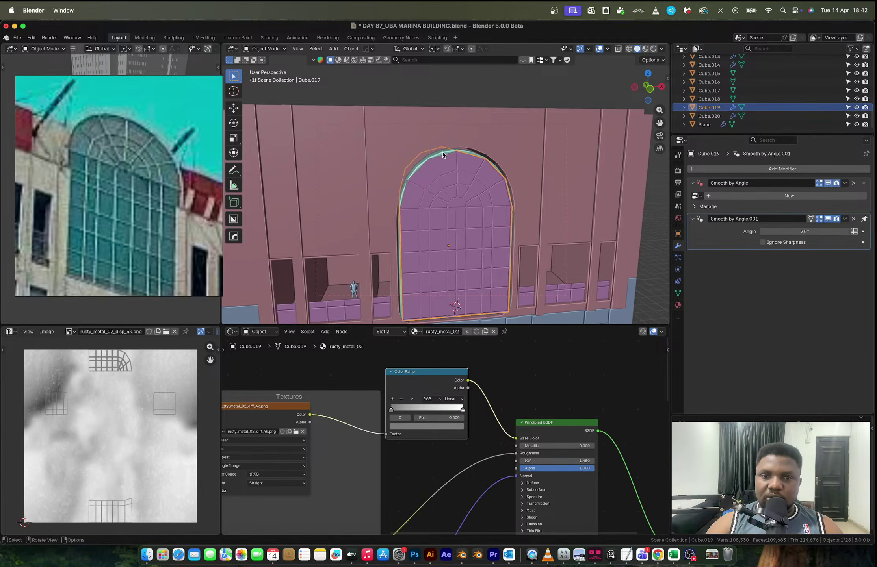
pyautogui.keyDown('alt'); pyautogui.click(442, 152); pyautogui.keyUp('alt')
pyautogui.click(442, 152)
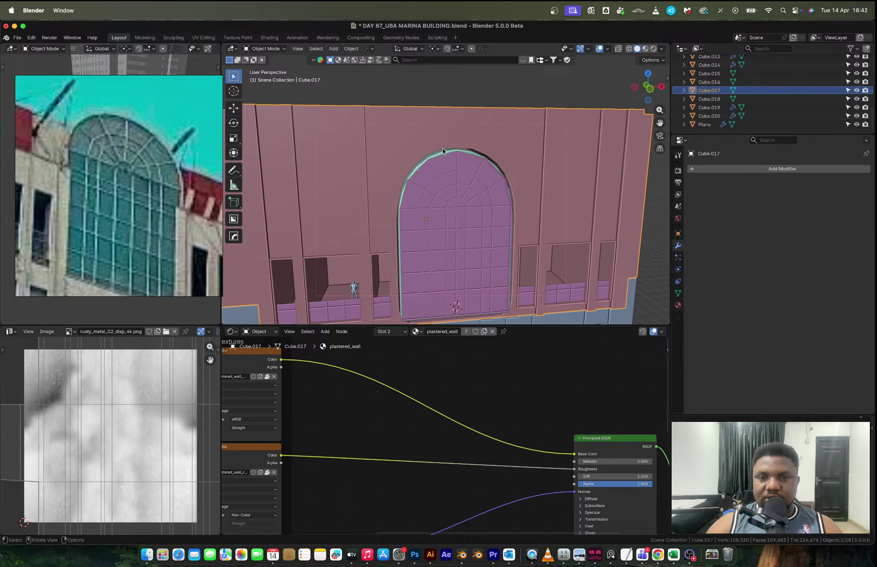
pyautogui.click(443, 151)
pyautogui.press('KP_Decimal')
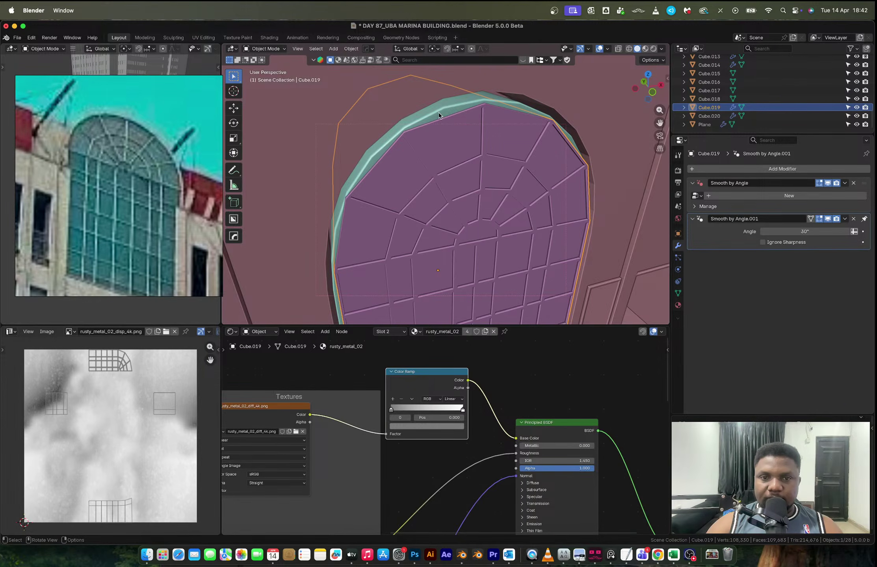
pyautogui.click(711, 116)
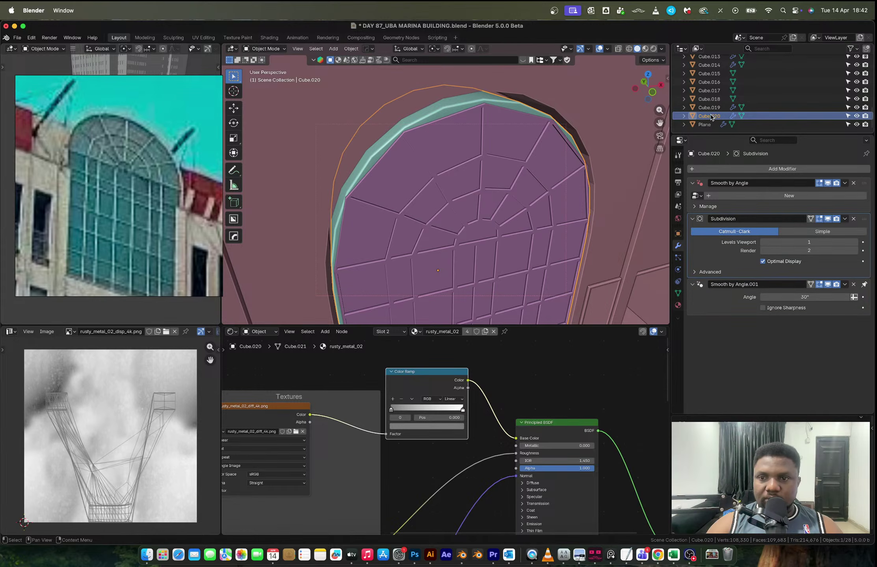
pyautogui.press('super+c')
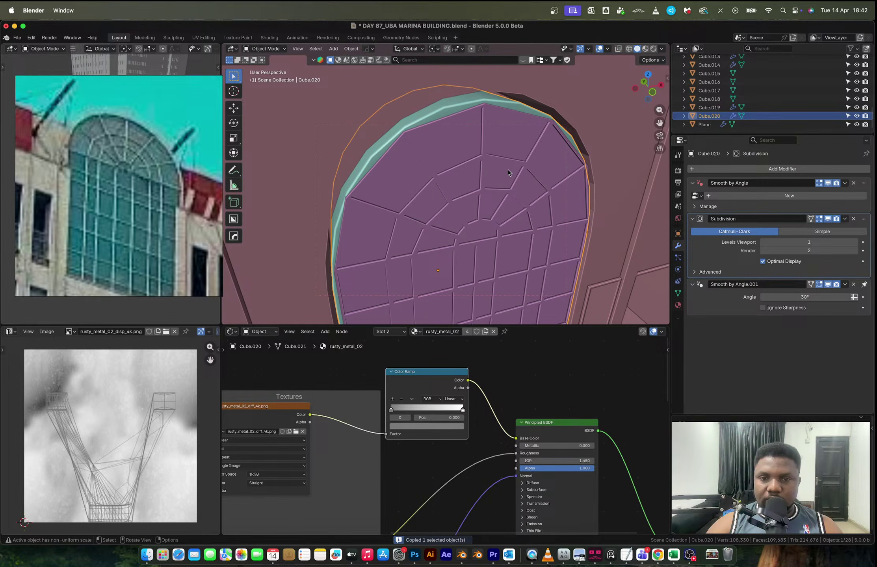
pyautogui.press('Delete')
# - Scale the arched window Cube.019 up to about 1.02 so it fills the wall opening
pyautogui.click(471, 151)
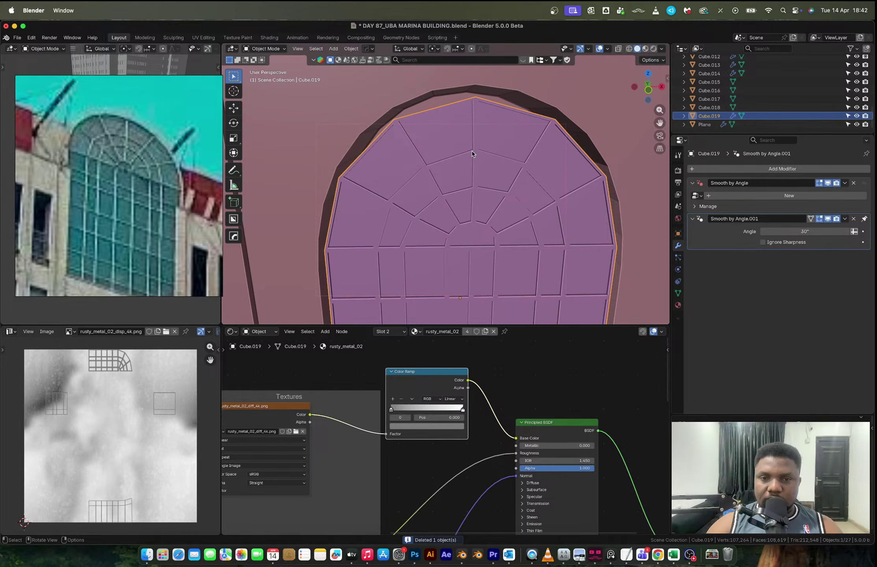
pyautogui.scroll(-4, 471, 151)
pyautogui.press('s')
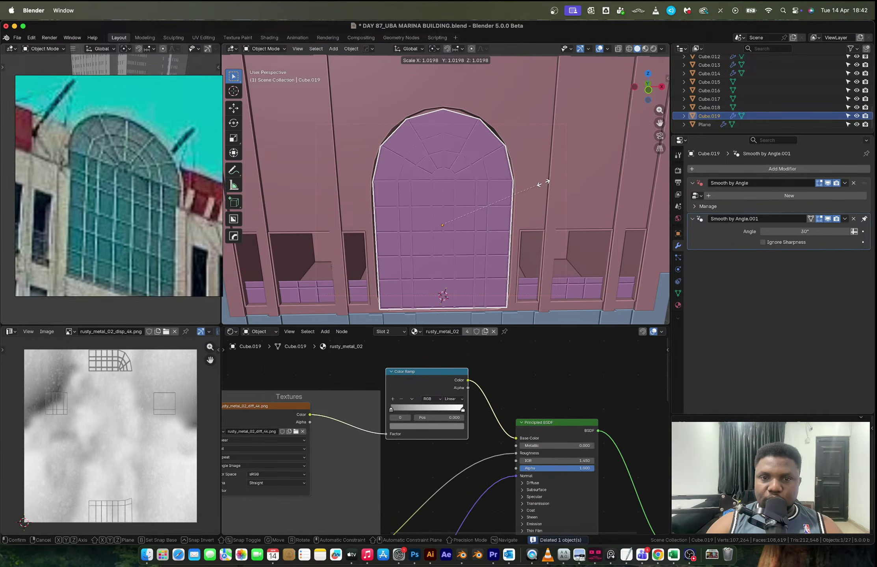
pyautogui.click(543, 184)
# - Examine how the enlarged arched window fits the wall opening, especially along its bottom edge
pyautogui.scroll(-2, 513, 231)
pyautogui.click(513, 239)
pyautogui.scroll(4, 481, 204)
pyautogui.keyDown('shift'); pyautogui.moveTo(513, 239); pyautogui.dragTo(536, 204, button='middle'); pyautogui.keyUp('shift')
pyautogui.press('Tab')
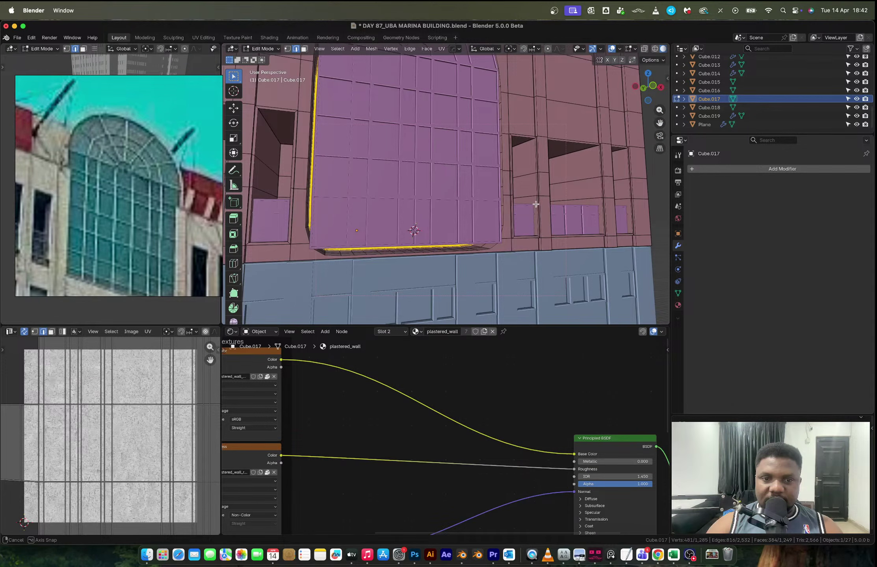
pyautogui.scroll(-3, 512, 203)
pyautogui.press('Tab')
pyautogui.click(634, 205)
pyautogui.scroll(-4, 575, 229)
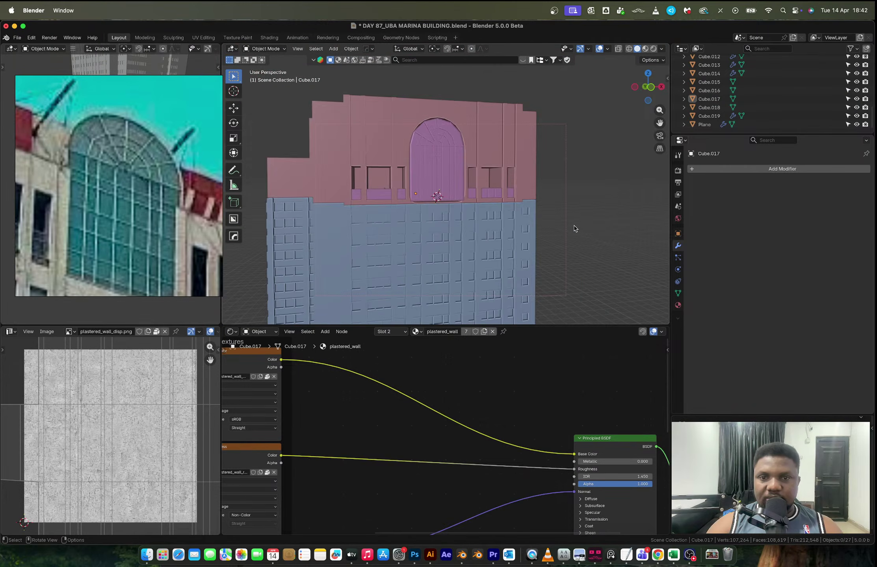
pyautogui.moveTo(576, 229)
pyautogui.mouseDown(button='middle')
pyautogui.moveTo(498, 237)
pyautogui.moveTo(580, 233)
pyautogui.moveTo(584, 241)
pyautogui.mouseUp(button='middle')
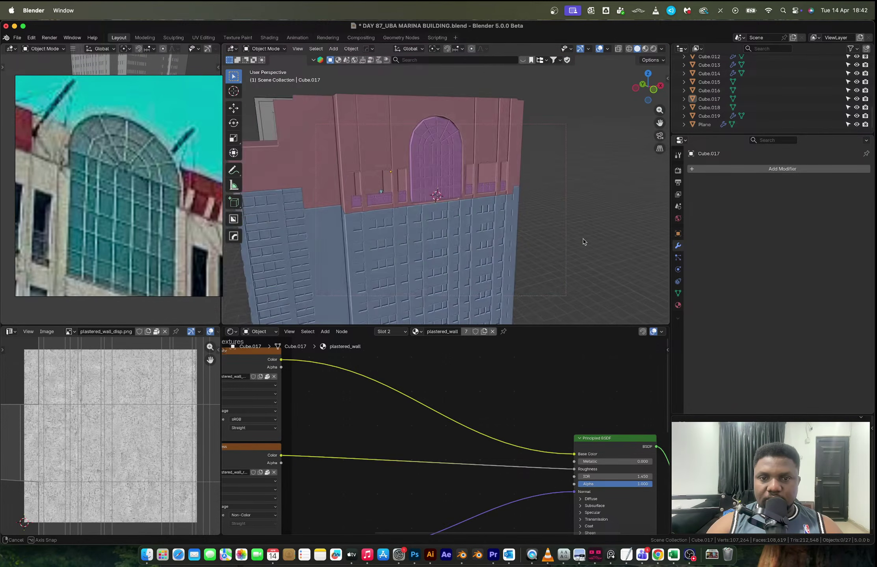
pyautogui.scroll(3, 452, 129)
pyautogui.scroll(1, 453, 130)
pyautogui.keyDown('shift'); pyautogui.moveTo(453, 130); pyautogui.dragTo(467, 156, button='middle'); pyautogui.keyUp('shift')
pyautogui.scroll(1, 463, 197)
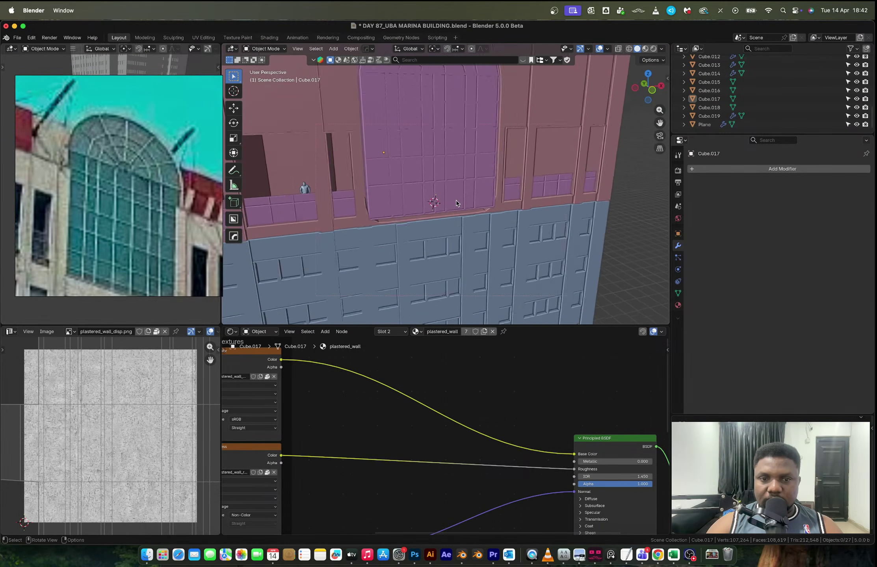
# - Isolate the wall Cube.017 in local view and clear its mesh selection in vertex mode
pyautogui.scroll(2, 461, 202)
pyautogui.keyDown('shift'); pyautogui.moveTo(461, 201); pyautogui.dragTo(309, 202, button='middle'); pyautogui.keyUp('shift')
pyautogui.press('Tab')
pyautogui.scroll(2, 465, 169)
pyautogui.press('1')
pyautogui.press('/')
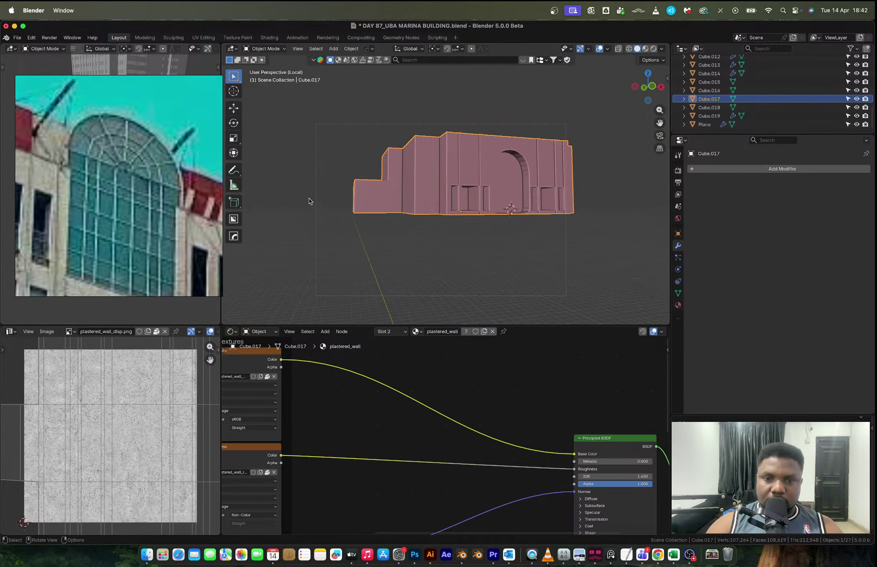
pyautogui.scroll(6, 481, 213)
pyautogui.press('Tab')
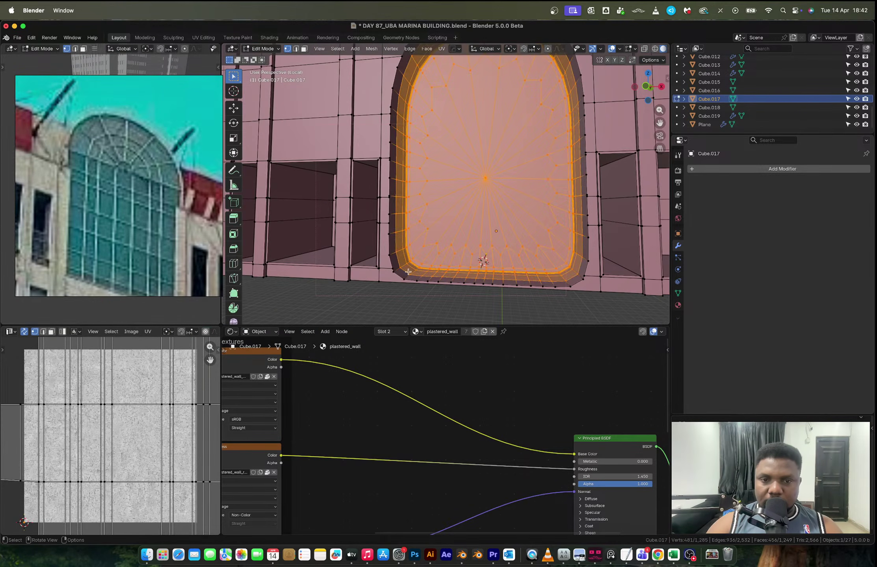
pyautogui.hotkey('alt', 'a')
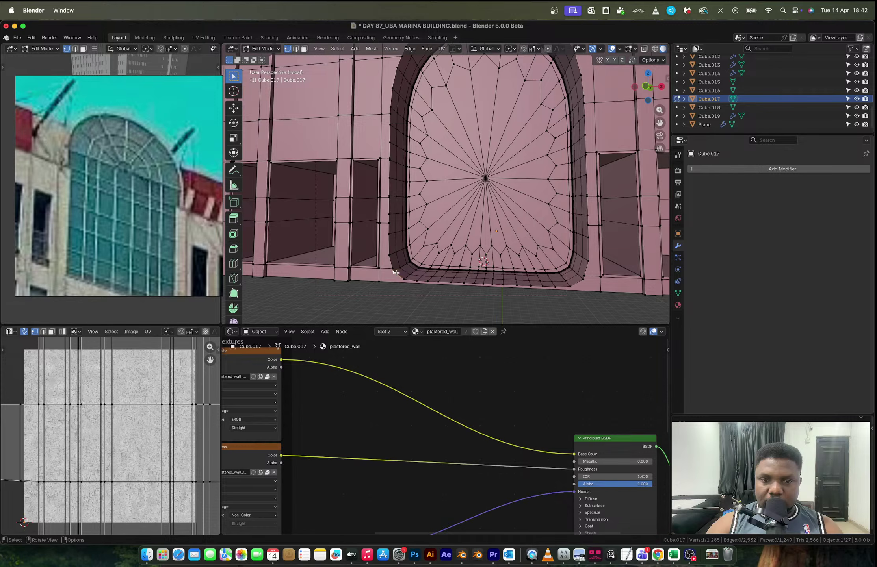
# - Select the vertex path along the arched opening's front bottom rim and flatten it along Z with Active Element as pivot
pyautogui.keyDown('ctrl'); pyautogui.click(493, 284); pyautogui.keyUp('ctrl')
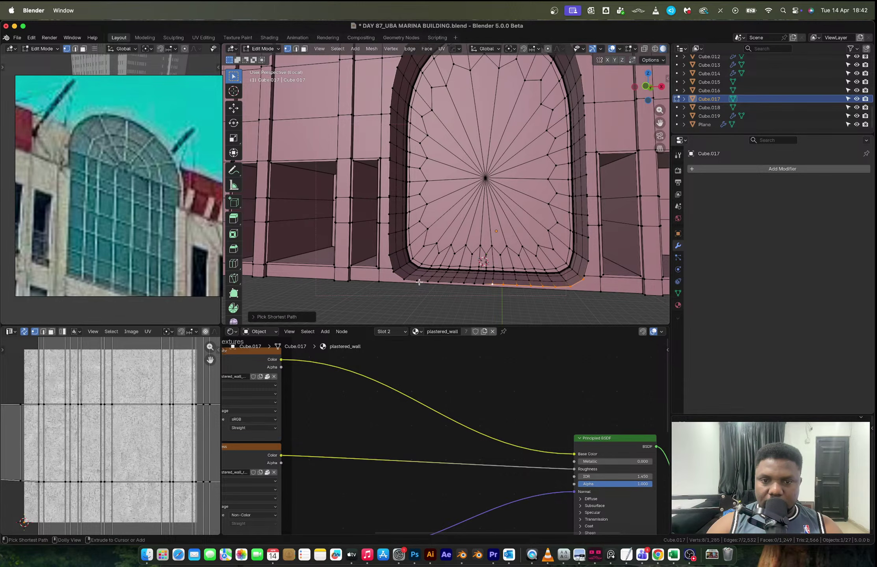
pyautogui.keyDown('ctrl'); pyautogui.click(394, 273); pyautogui.keyUp('ctrl')
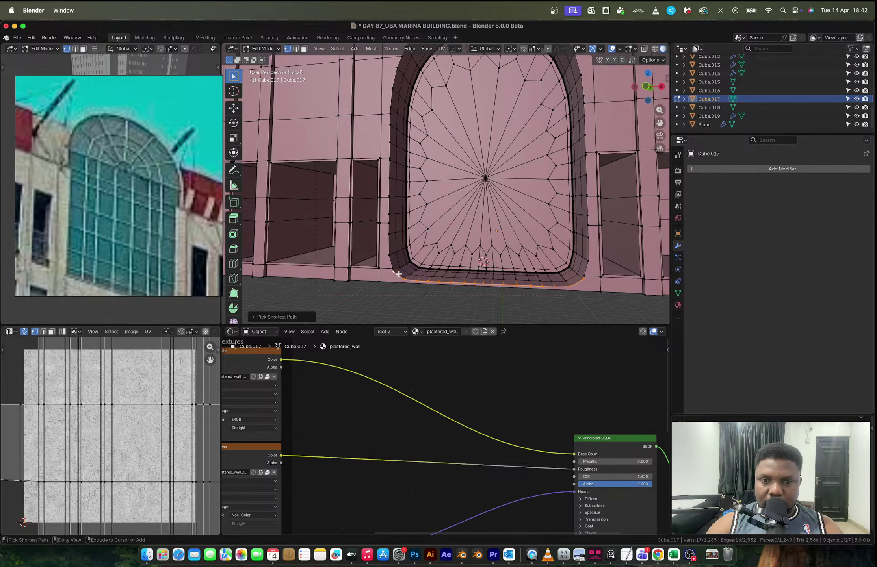
pyautogui.press('s')
pyautogui.press('z')
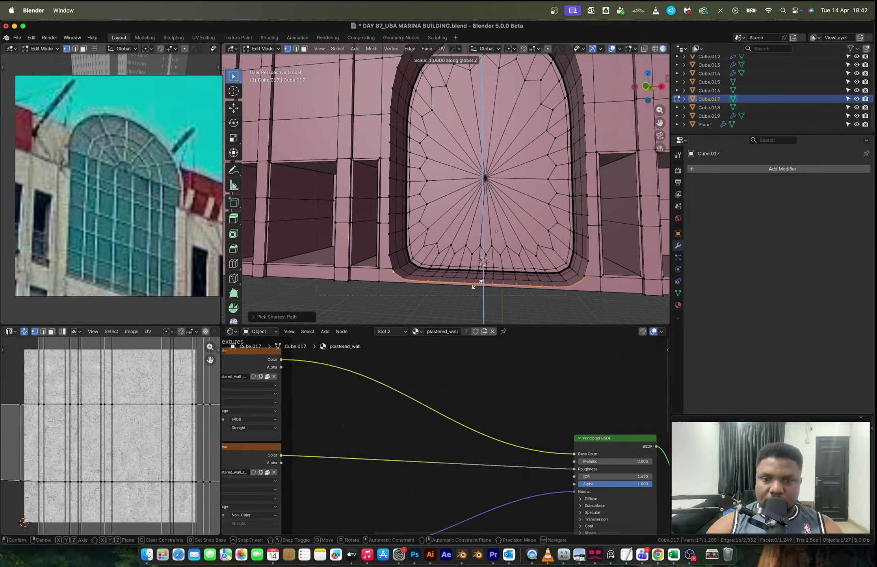
pyautogui.click(477, 284)
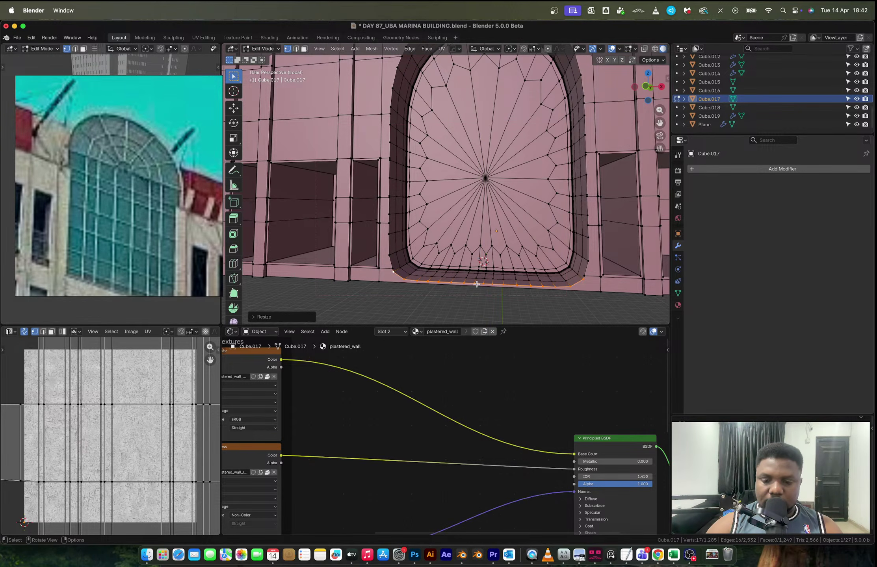
pyautogui.press('.')
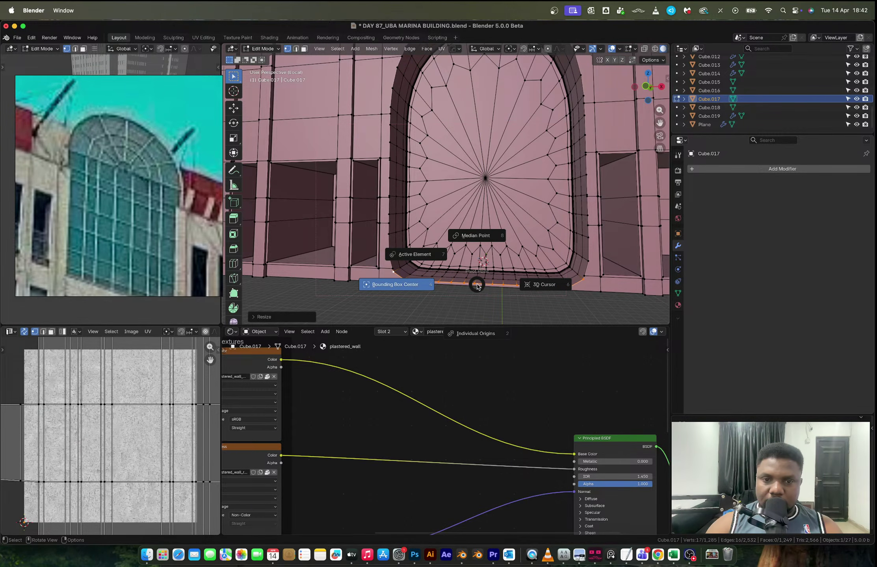
pyautogui.click(477, 287)
# - Lower the flattened bottom rim of the arched opening about 0.03 m along Z
pyautogui.press('g')
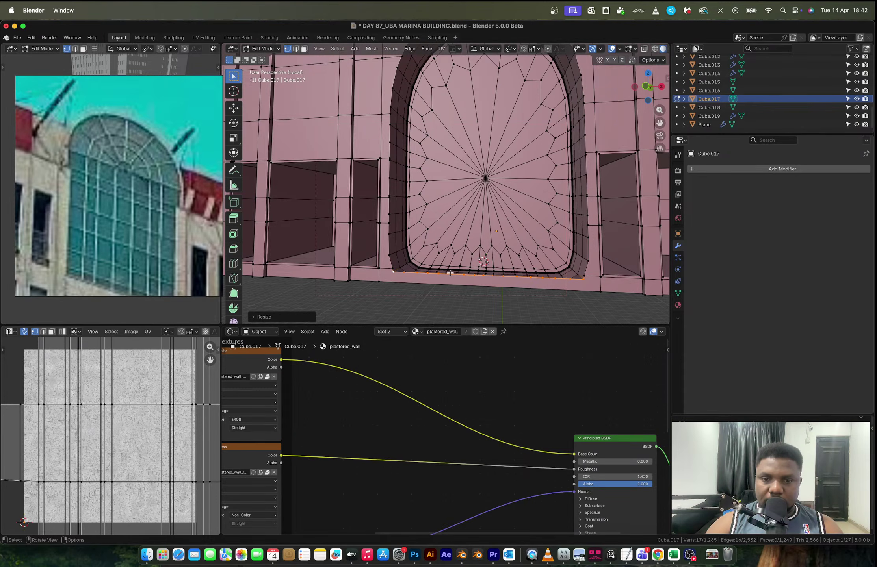
pyautogui.press('z')
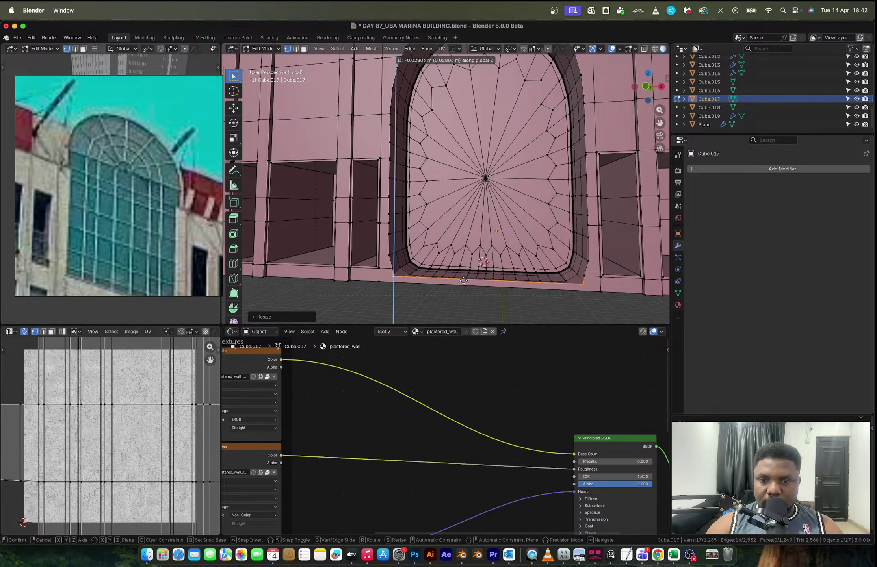
pyautogui.click(575, 281)
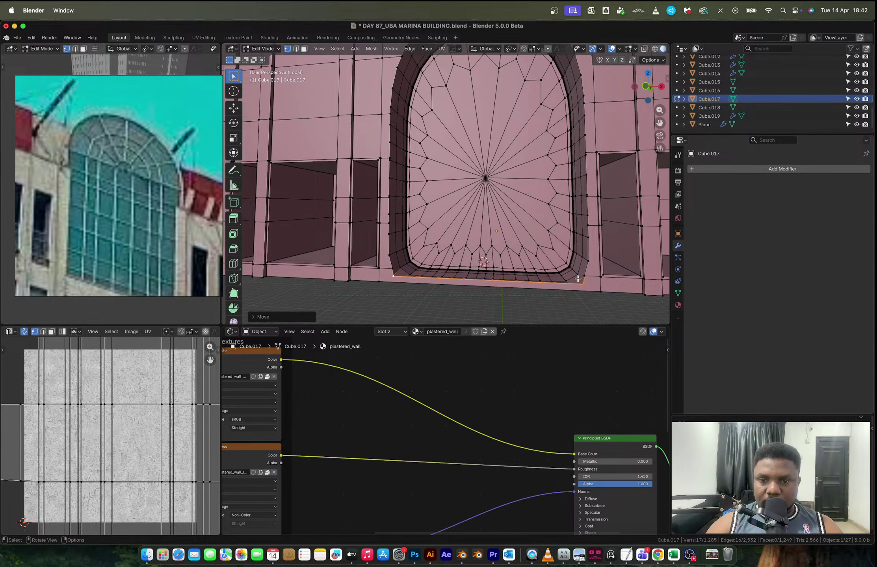
# - Square off the opening's lower-right front corner by moving its two corner vertices outward along X
pyautogui.click(578, 278)
pyautogui.press('g')
pyautogui.press('x')
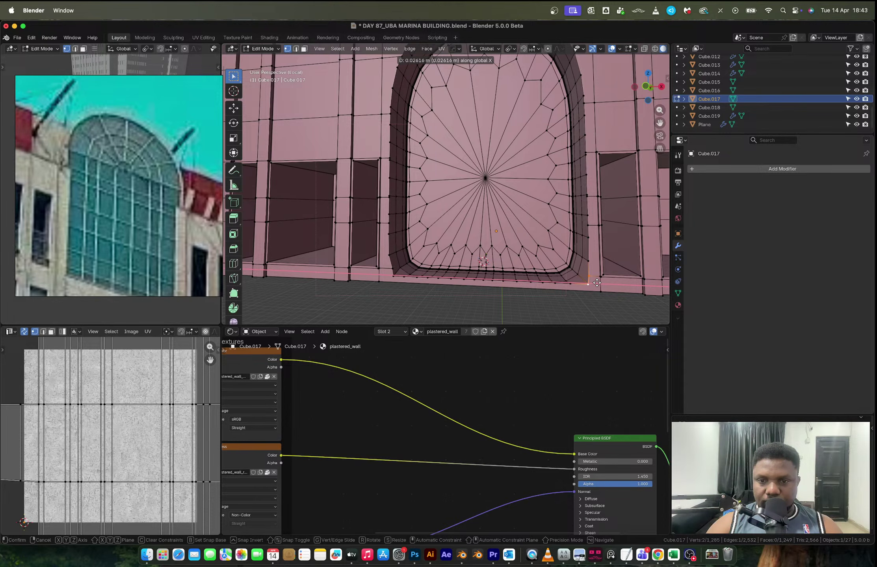
pyautogui.press('x')
pyautogui.press('0')
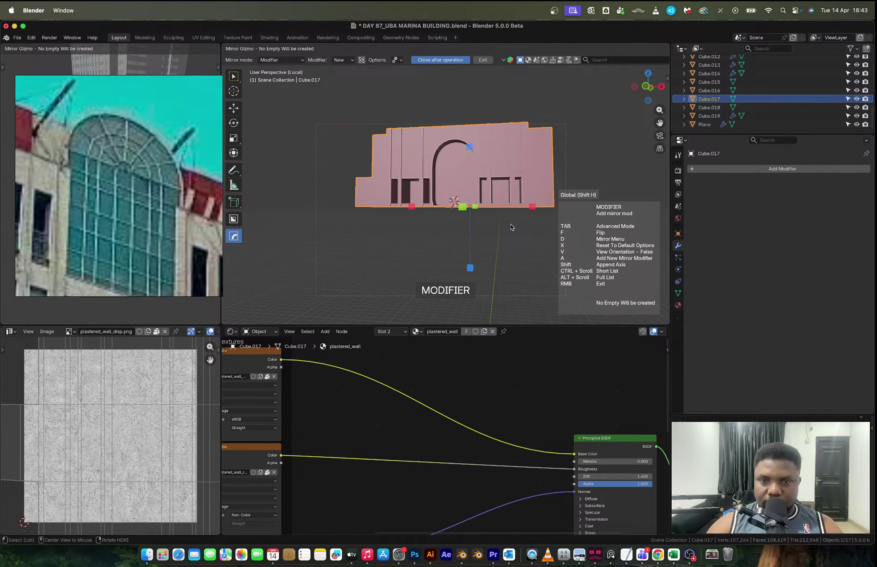
pyautogui.rightClick(511, 228)
# - Square off the arched opening's lower-left front corner by aligning its three corner vertices along X with a zero scale
pyautogui.scroll(5, 453, 197)
pyautogui.moveTo(449, 187)
pyautogui.mouseDown(button='middle')
pyautogui.moveTo(444, 172)
pyautogui.moveTo(438, 178)
pyautogui.mouseUp(button='middle')
pyautogui.press('Tab')
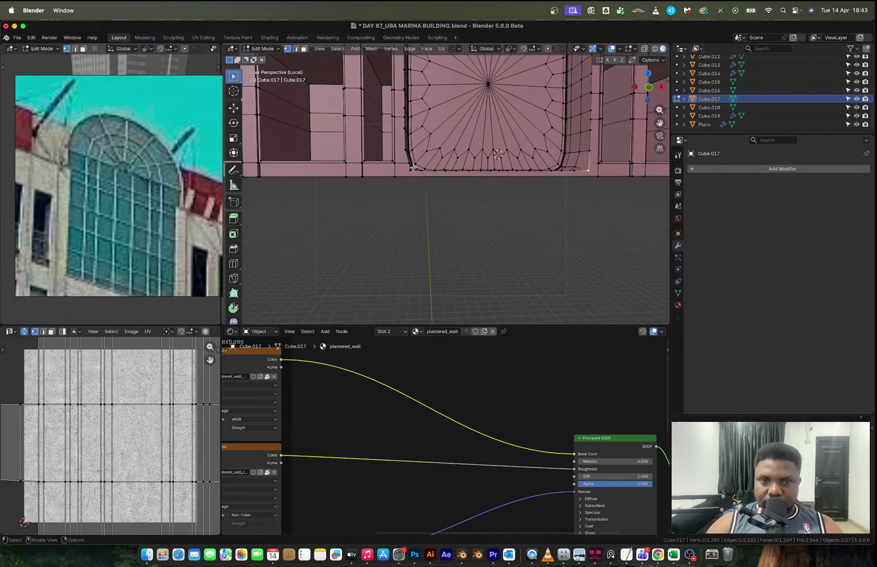
pyautogui.click(408, 166)
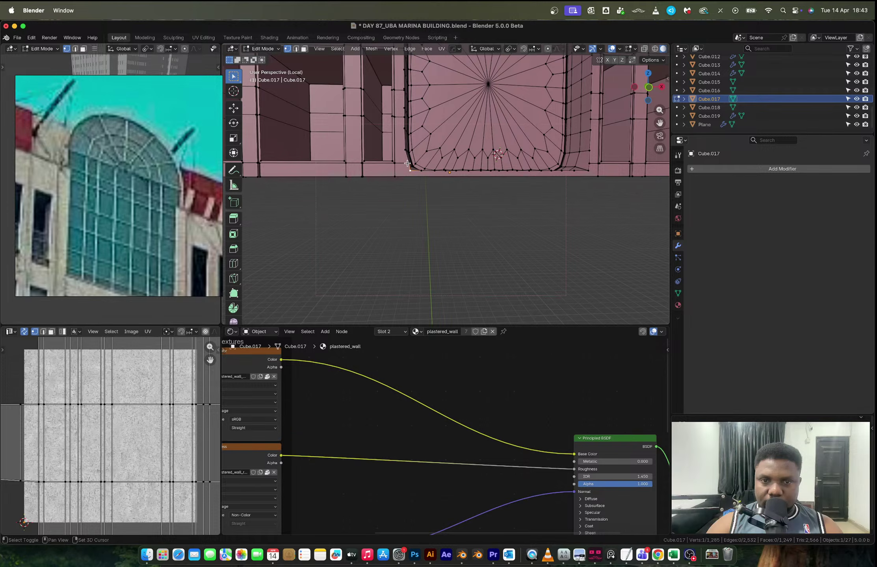
pyautogui.keyDown('shift'); pyautogui.click(407, 163); pyautogui.keyUp('shift')
pyautogui.keyDown('shift'); pyautogui.click(406, 151); pyautogui.keyUp('shift')
pyautogui.press('s')
pyautogui.press('x')
pyautogui.press('0')
pyautogui.press('Return')
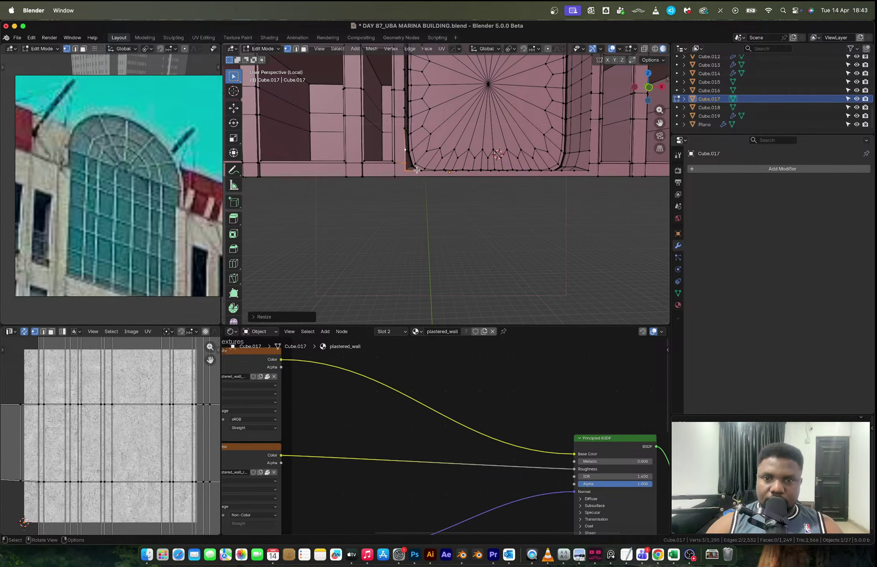
# - Return the wall to Object Mode, leave local view and clear the object selection
pyautogui.press('Tab')
pyautogui.scroll(-8, 434, 172)
pyautogui.press('/')
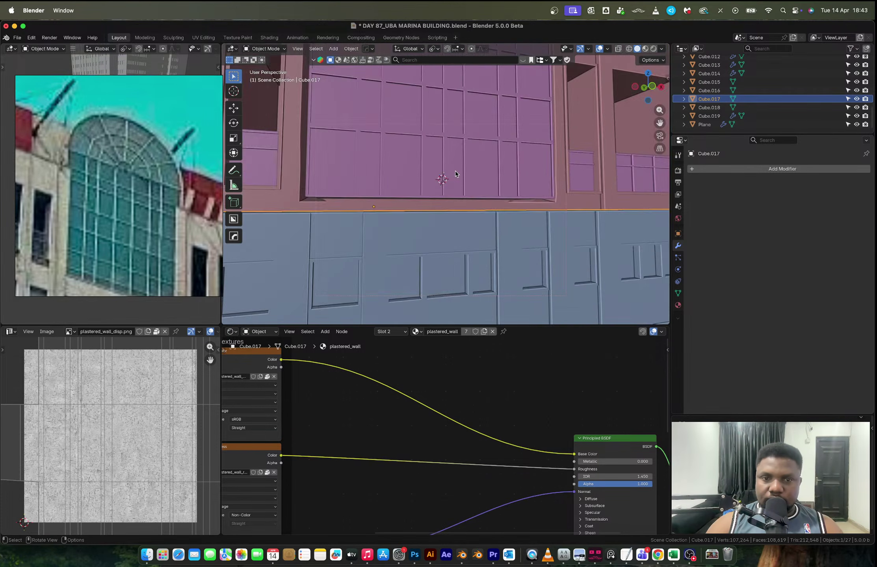
pyautogui.scroll(-5, 456, 173)
pyautogui.moveTo(456, 171); pyautogui.dragTo(457, 173, button='middle')
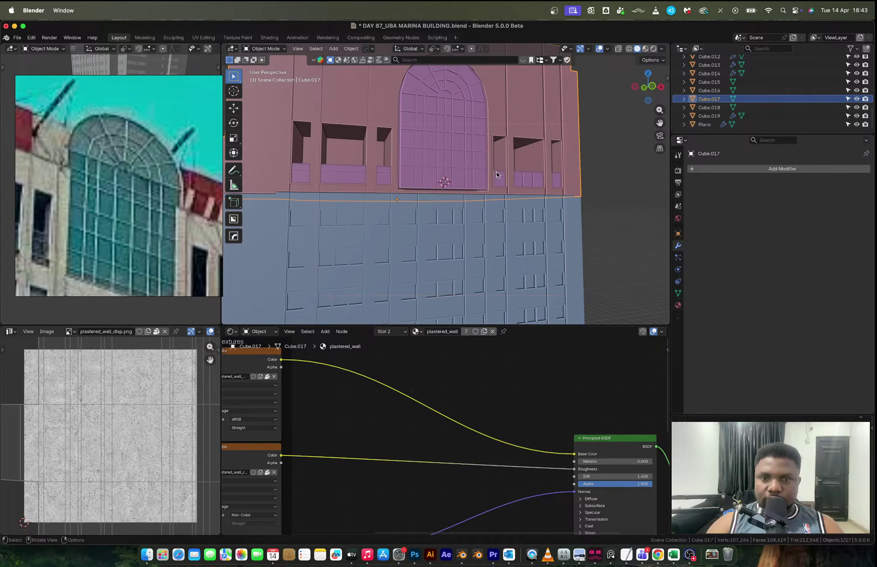
pyautogui.scroll(-3, 492, 172)
pyautogui.hotkey('alt', 'a')
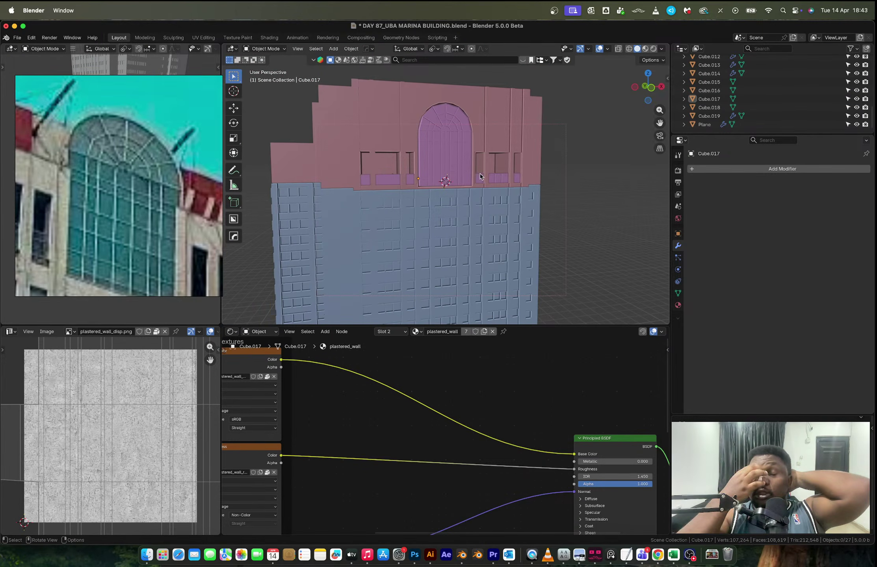
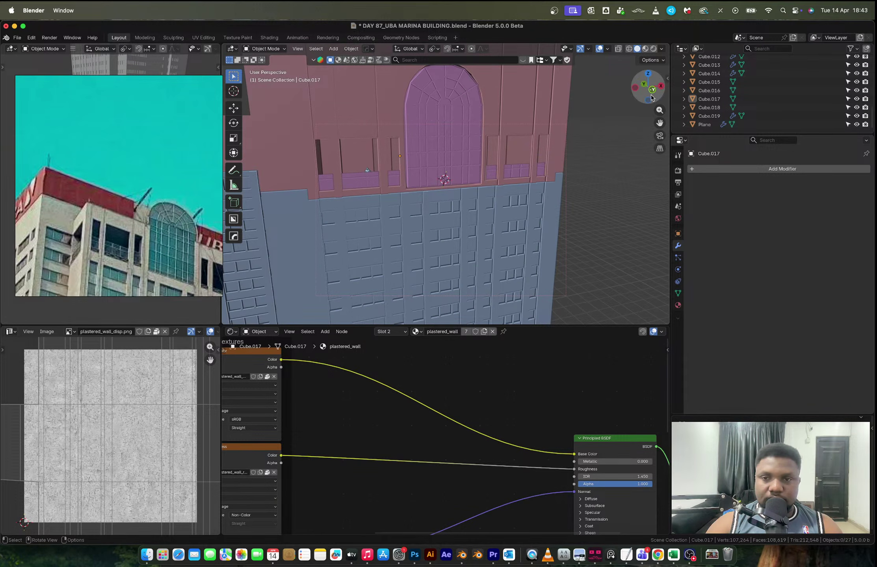
# - Put the wall Cube.017 into Edit Mode and check it in X-ray from the front and left views
pyautogui.click(652, 92)
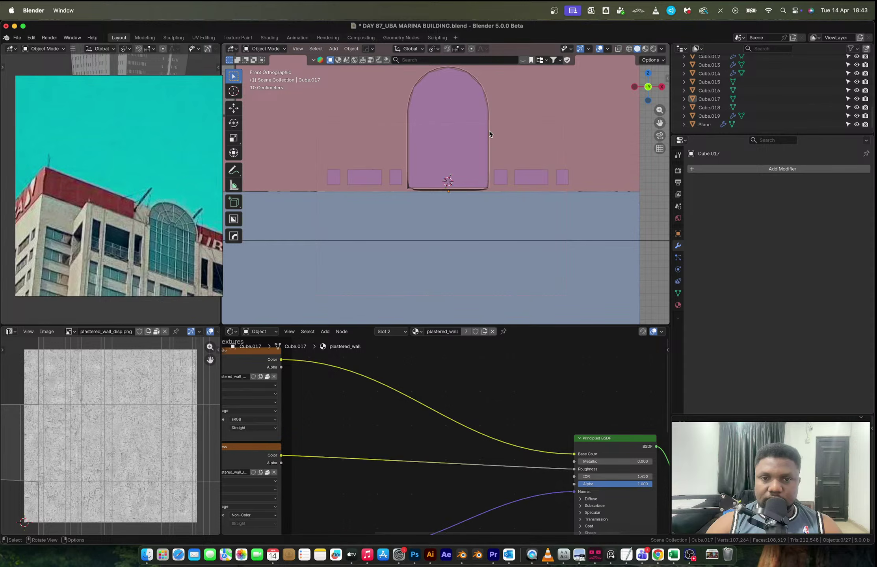
pyautogui.hotkey('alt', 'z')
pyautogui.click(408, 123)
pyautogui.press('Tab')
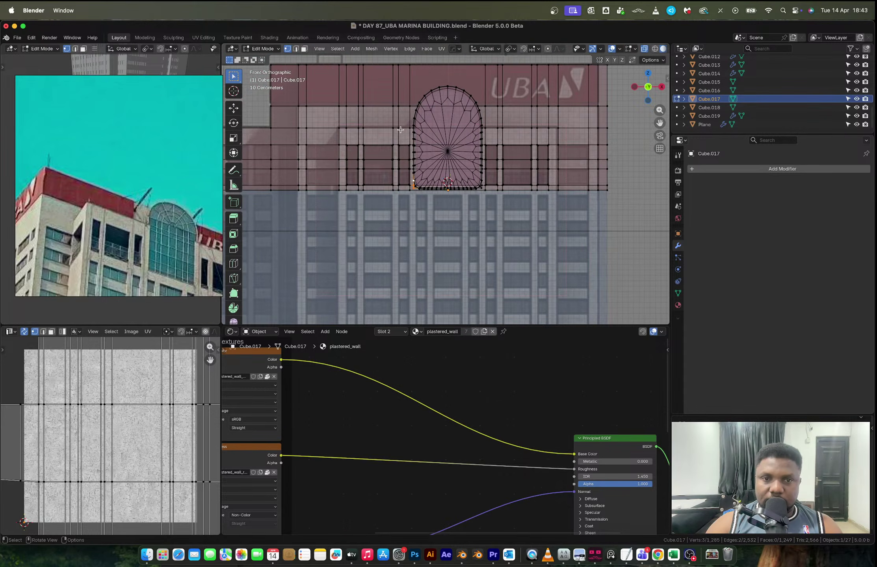
pyautogui.keyDown('shift'); pyautogui.moveTo(400, 130); pyautogui.dragTo(464, 201, button='middle'); pyautogui.keyUp('shift')
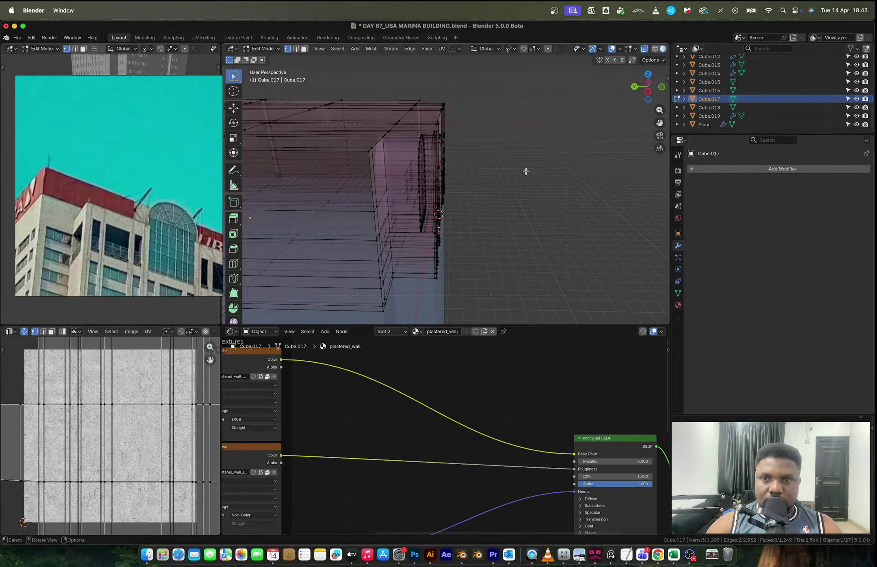
pyautogui.click(647, 90)
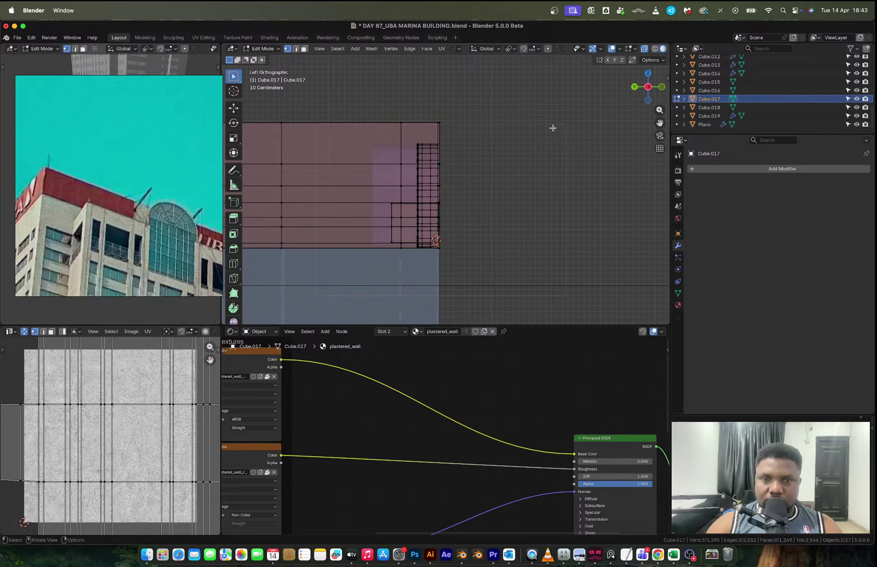
pyautogui.moveTo(552, 128); pyautogui.dragTo(376, 128, button='middle')
pyautogui.hotkey('alt', 'z')
# - Select the vertices of the wall's upper front section on the left side of the arched window
pyautogui.moveTo(352, 103); pyautogui.dragTo(385, 134)
pyautogui.moveTo(386, 135); pyautogui.dragTo(350, 147, button='middle')
pyautogui.keyDown('shift'); pyautogui.moveTo(342, 153); pyautogui.dragTo(371, 192); pyautogui.keyUp('shift')
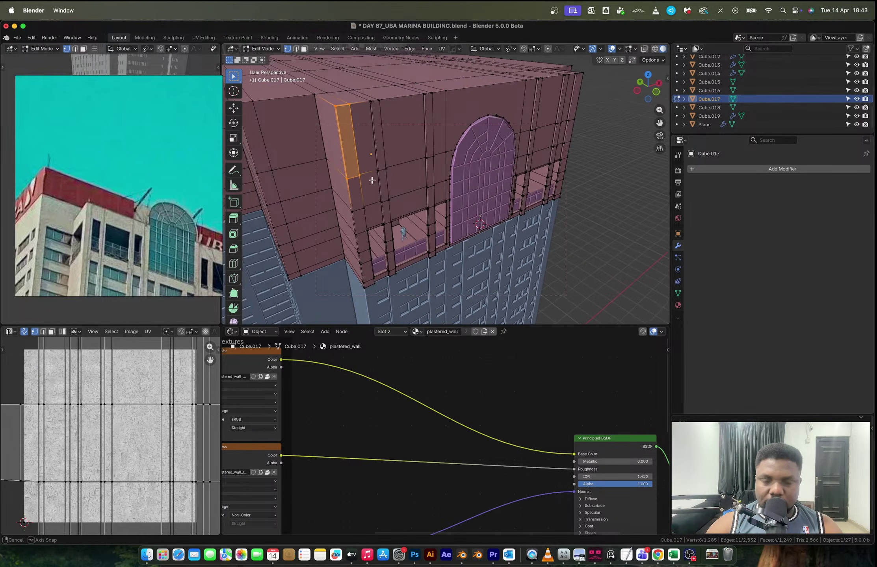
pyautogui.moveTo(367, 185); pyautogui.dragTo(353, 155, button='middle')
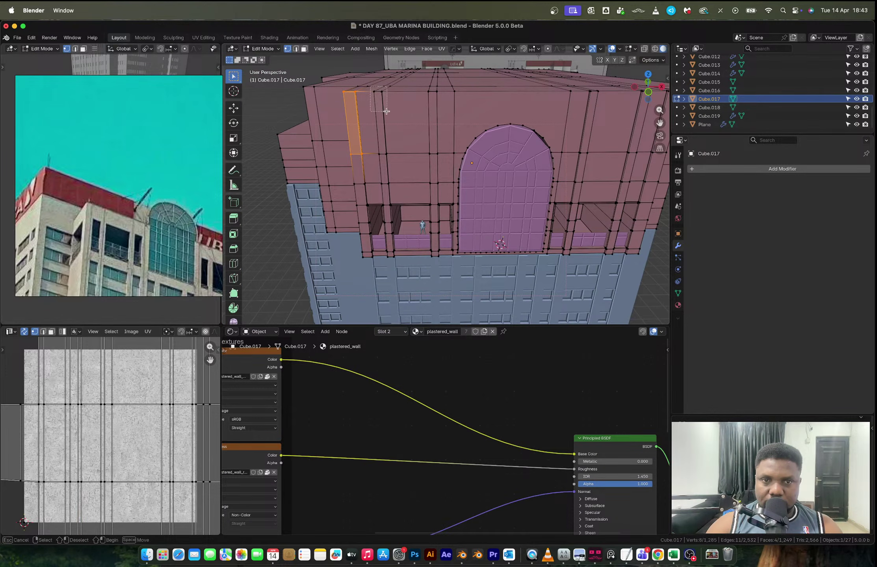
pyautogui.moveTo(380, 105); pyautogui.dragTo(402, 101, button='middle')
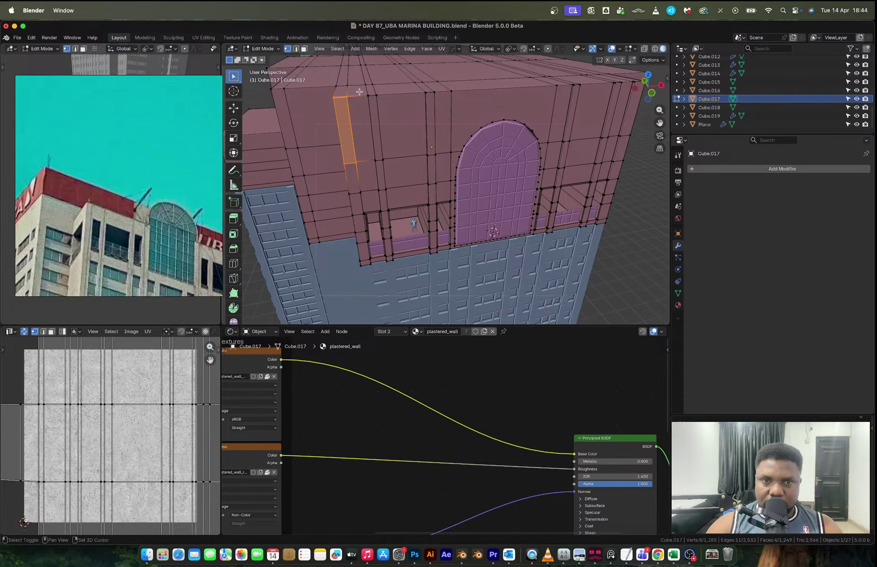
pyautogui.keyDown('shift'); pyautogui.moveTo(358, 90); pyautogui.dragTo(446, 98); pyautogui.keyUp('shift')
pyautogui.press('super+z')
pyautogui.keyDown('shift'); pyautogui.click(450, 91); pyautogui.keyUp('shift')
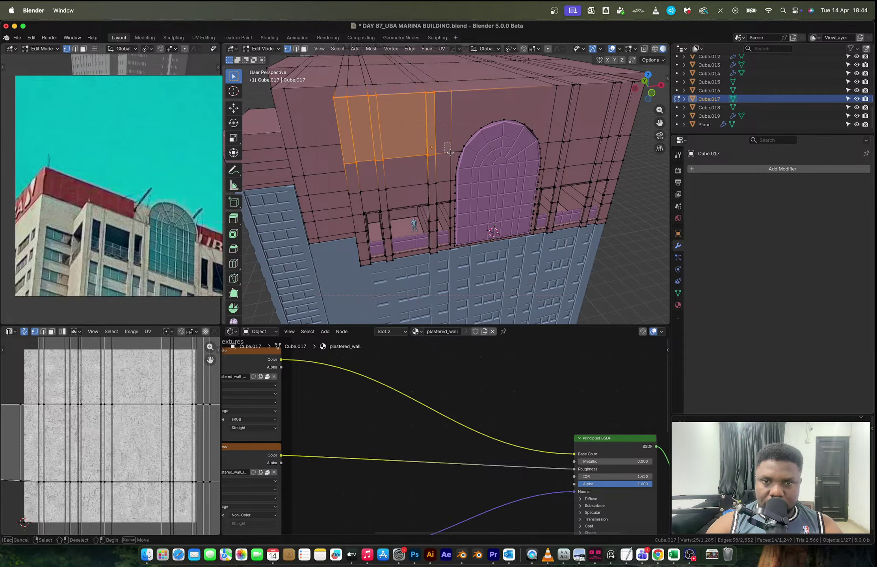
pyautogui.keyDown('shift'); pyautogui.click(451, 152); pyautogui.keyUp('shift')
# - Add the vertices of the upper front section on the right side of the arched window to the selection
pyautogui.keyDown('shift'); pyautogui.moveTo(548, 81); pyautogui.dragTo(581, 96); pyautogui.keyUp('shift')
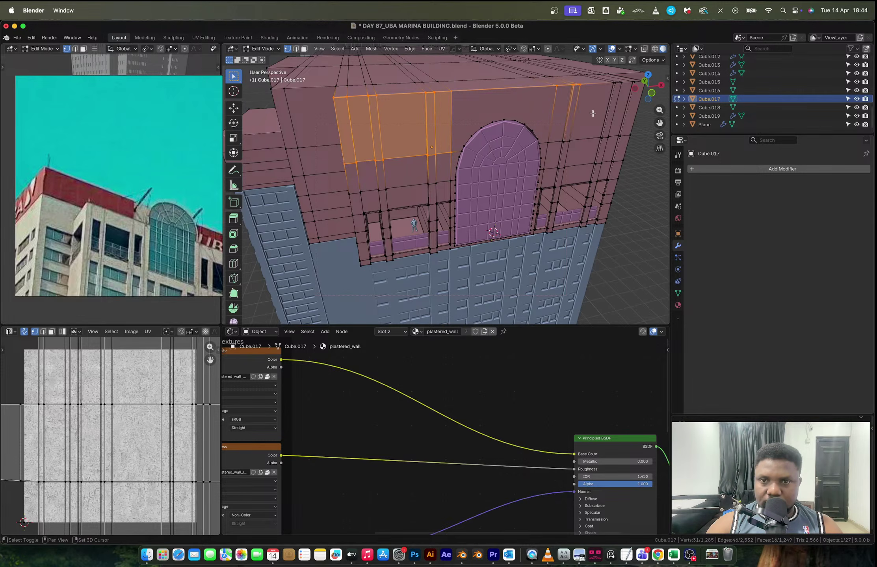
pyautogui.keyDown('shift'); pyautogui.moveTo(581, 96); pyautogui.dragTo(546, 130, button='middle'); pyautogui.keyUp('shift')
pyautogui.keyDown('shift'); pyautogui.moveTo(539, 112); pyautogui.dragTo(586, 122); pyautogui.keyUp('shift')
pyautogui.moveTo(549, 157)
pyautogui.keyDown('shift'); pyautogui.mouseDown()
pyautogui.moveTo(569, 168)
pyautogui.moveTo(550, 176)
pyautogui.mouseUp(); pyautogui.keyUp('shift')
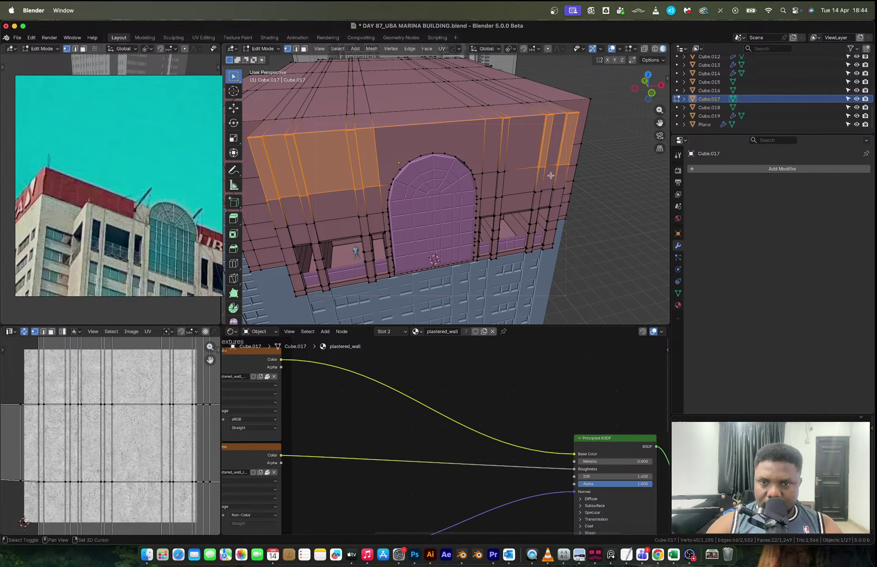
pyautogui.keyDown('shift'); pyautogui.moveTo(492, 167); pyautogui.dragTo(515, 179); pyautogui.keyUp('shift')
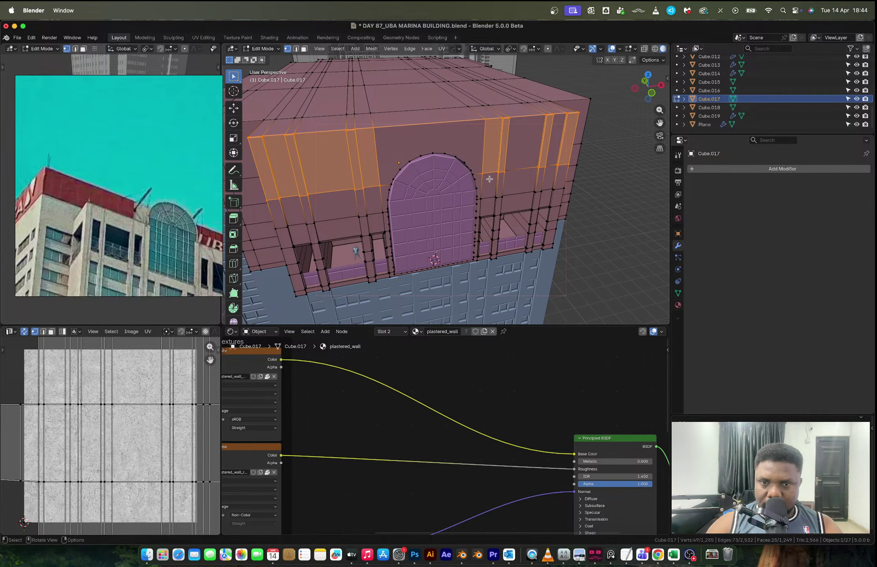
# - Try to delete the selected vertices of the wall's upper front section
pyautogui.press('x')
pyautogui.click(463, 125)
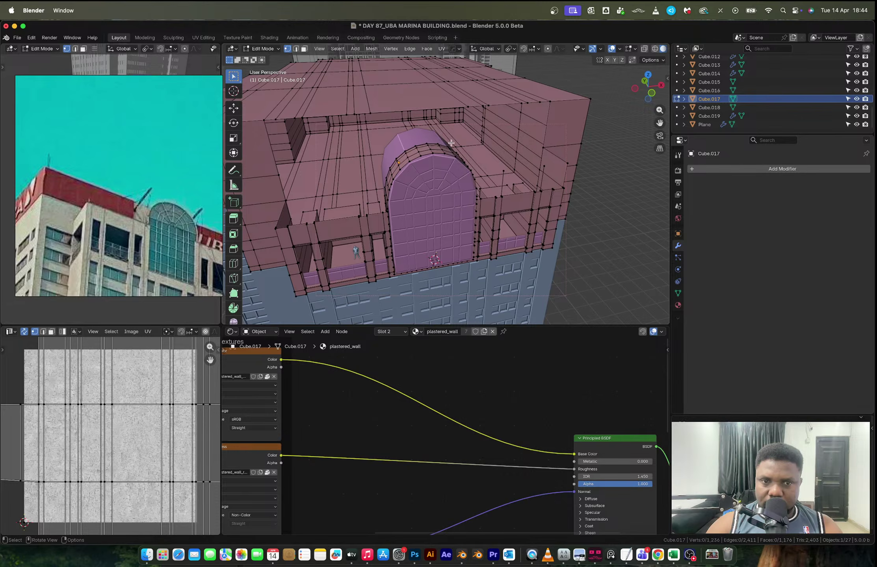
pyautogui.moveTo(451, 142); pyautogui.dragTo(466, 177, button='middle')
pyautogui.keyDown('shift'); pyautogui.click(492, 164); pyautogui.keyUp('shift')
pyautogui.press('x')
pyautogui.click(522, 165)
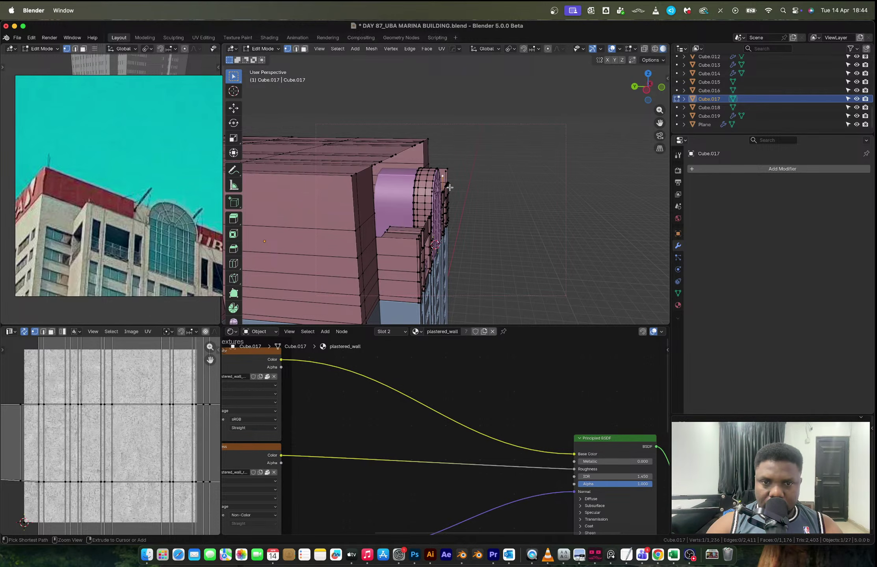
pyautogui.hotkey('ctrl', 'z')
# - Snap the 3D cursor to the selected upper front wall vertices and return to Object Mode
pyautogui.moveTo(450, 188); pyautogui.dragTo(384, 195, button='middle')
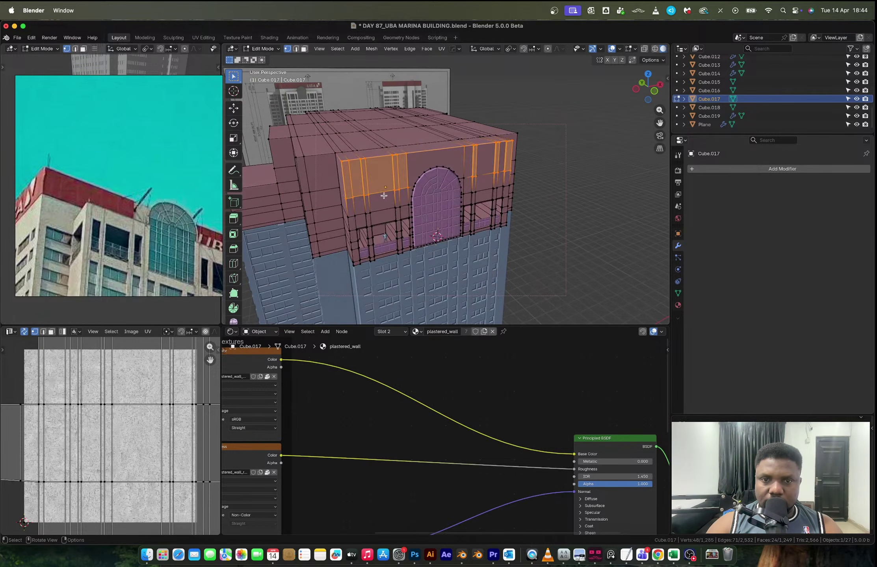
pyautogui.hotkey('shift', 's')
pyautogui.click(388, 240)
pyautogui.press('Tab')
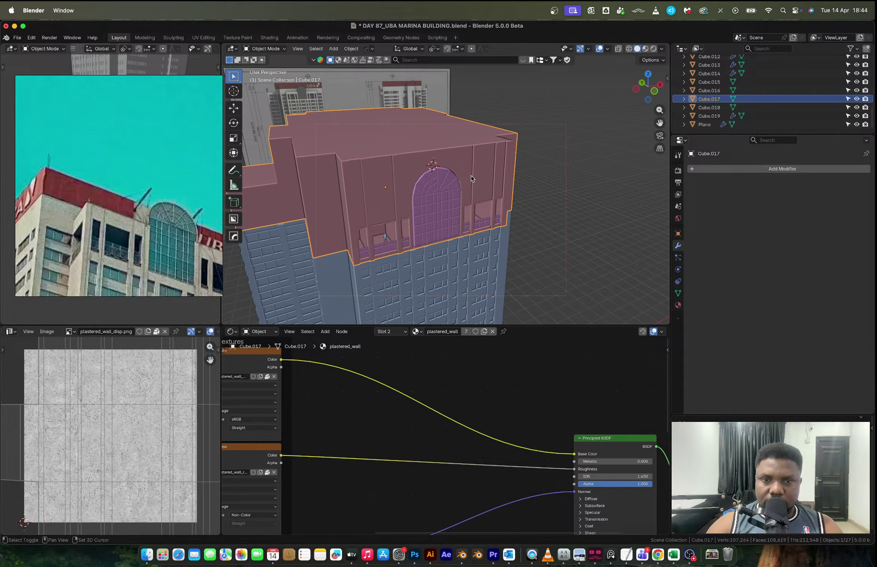
# - Add a cube at the 3D cursor above the arched window and scale it down uniformly
pyautogui.hotkey('shift', 'a')
pyautogui.moveTo(471, 175)
pyautogui.click(512, 184)
pyautogui.press('s')
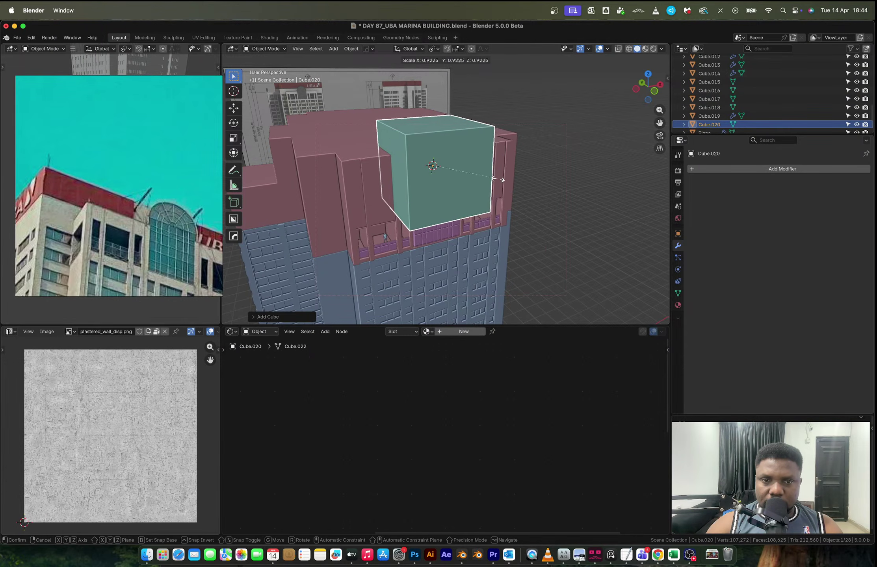
pyautogui.click(485, 186)
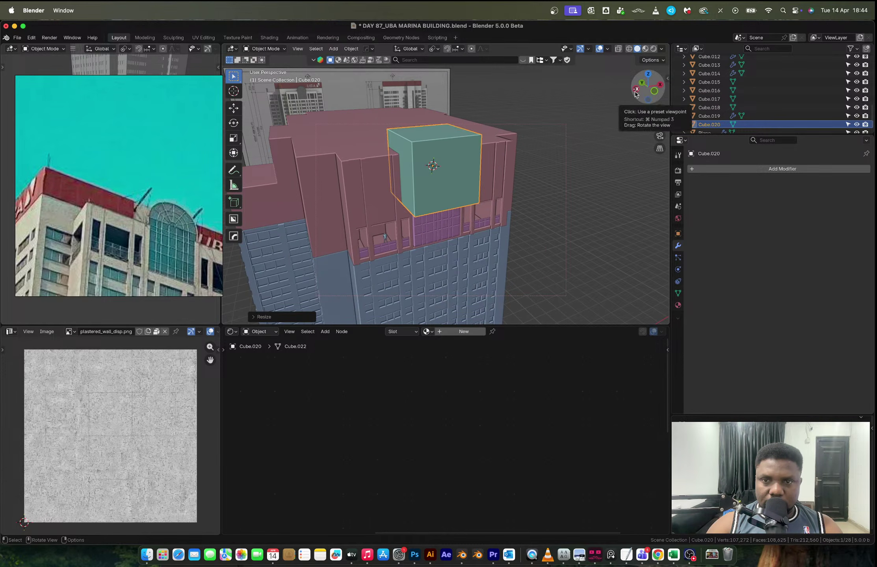
# - Stretch the new cube along X to more than double its width and shrink it slightly along Y
pyautogui.moveTo(635, 97); pyautogui.dragTo(496, 197)
pyautogui.press('s')
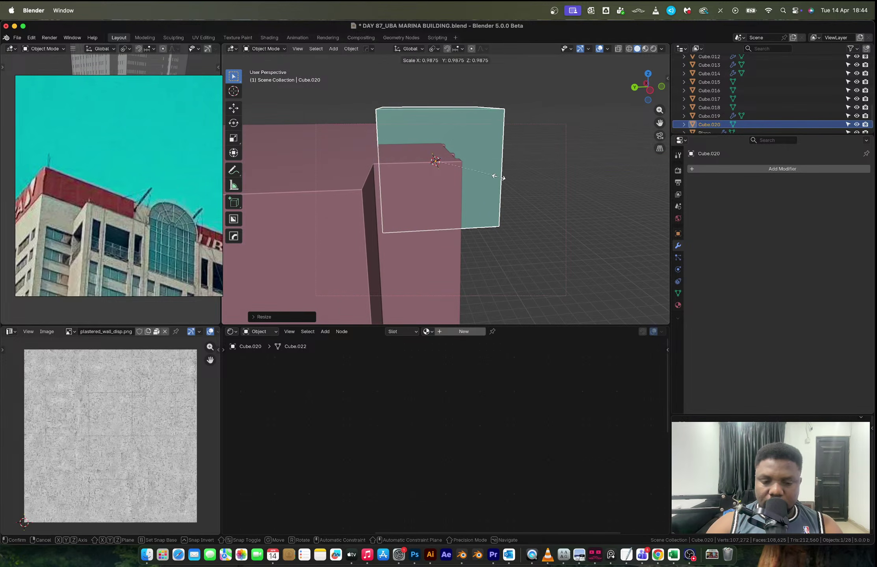
pyautogui.press('y')
pyautogui.press('x')
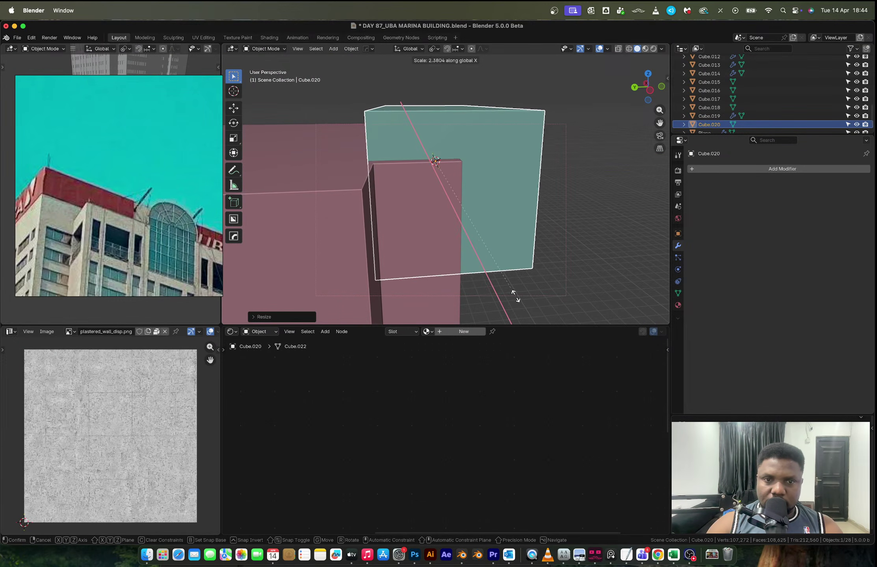
pyautogui.click(524, 307)
pyautogui.press('s')
pyautogui.press('y')
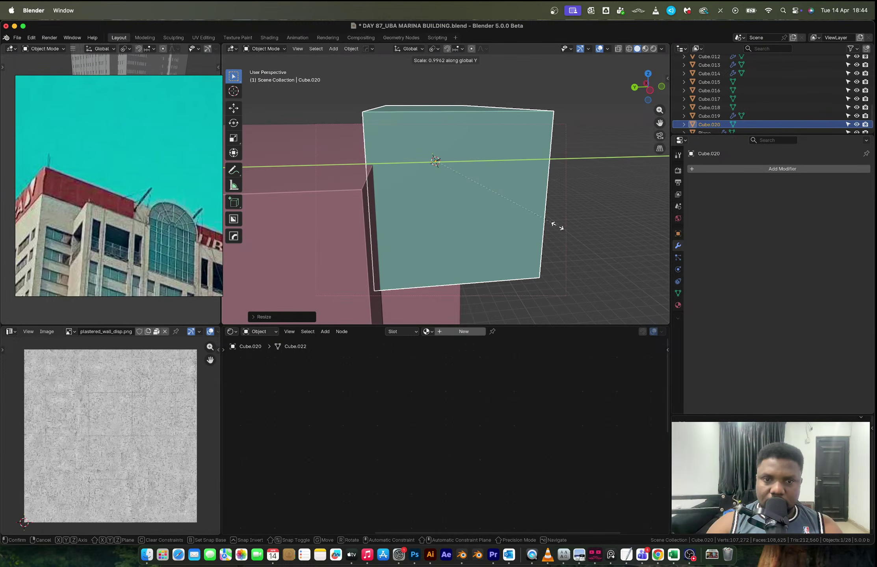
pyautogui.click(479, 177)
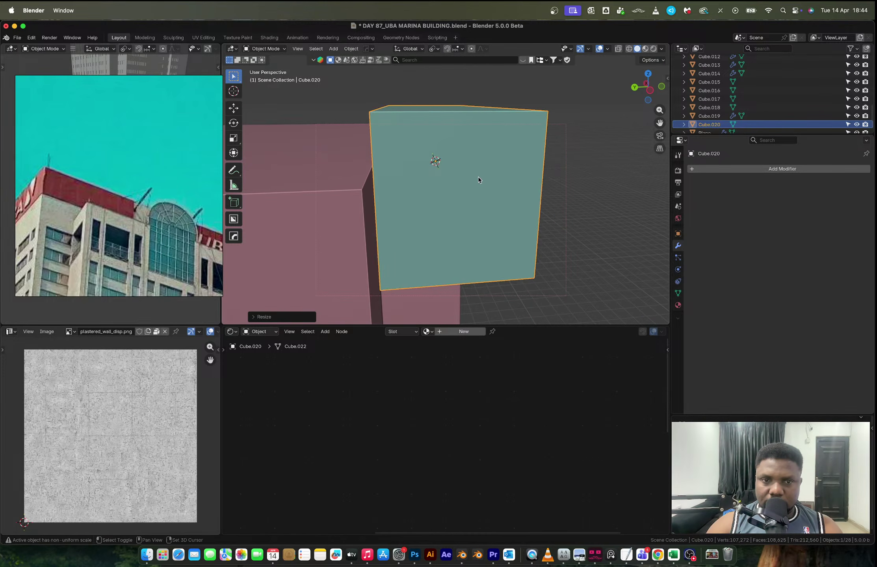
# - Cut the cube out of the wall Cube.017 with a Hard Ops Difference boolean
pyautogui.moveTo(399, 163); pyautogui.dragTo(411, 164, button='middle')
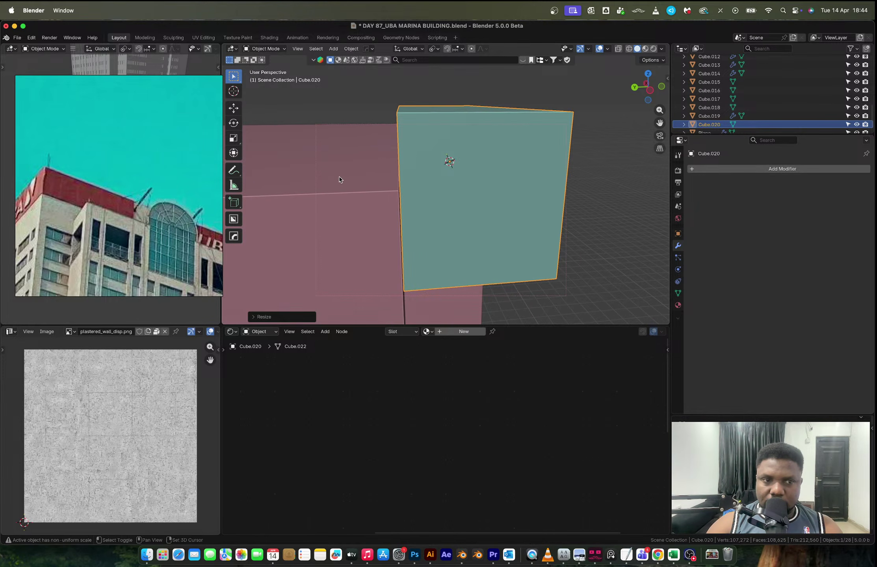
pyautogui.scroll(-6, 401, 175)
pyautogui.keyDown('shift'); pyautogui.click(305, 161); pyautogui.keyUp('shift')
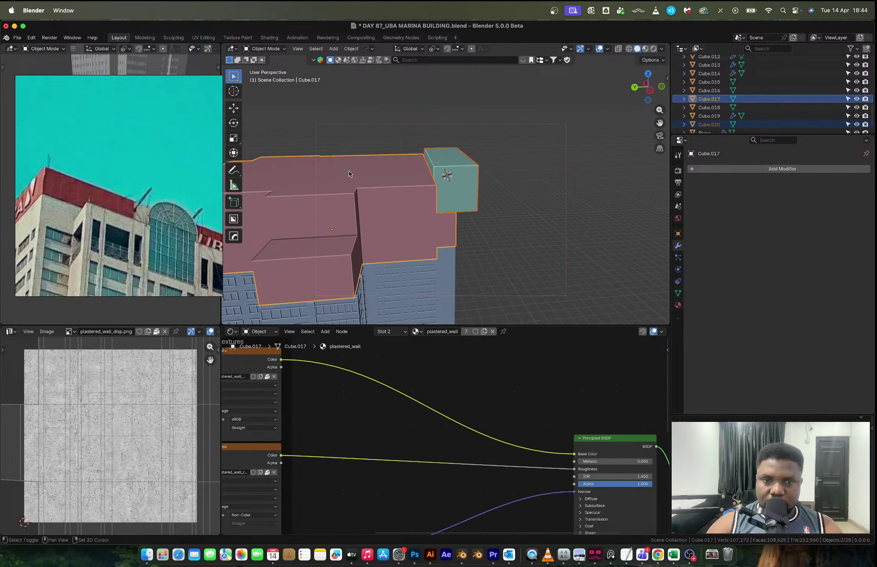
pyautogui.press('q')
pyautogui.click(410, 160)
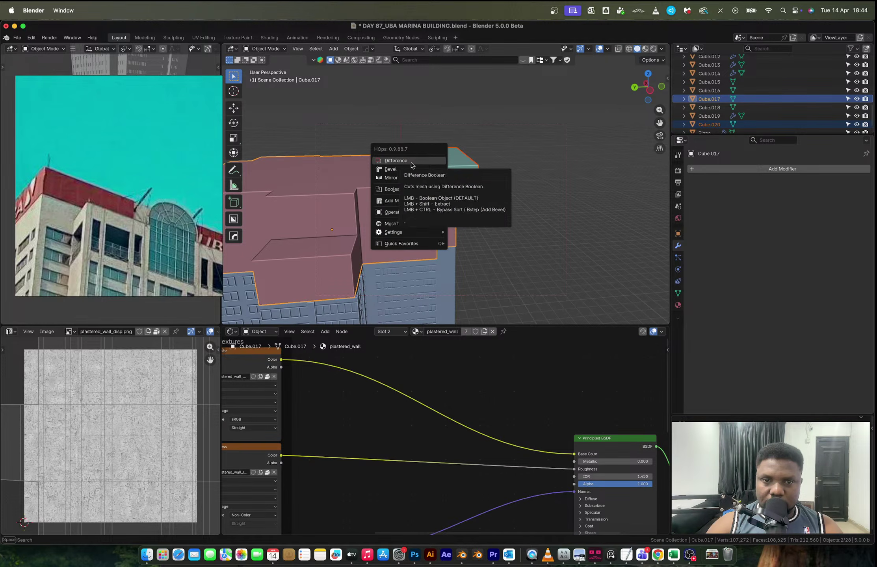
pyautogui.press('Escape')
pyautogui.moveTo(411, 166); pyautogui.dragTo(410, 173, button='middle')
pyautogui.press('q')
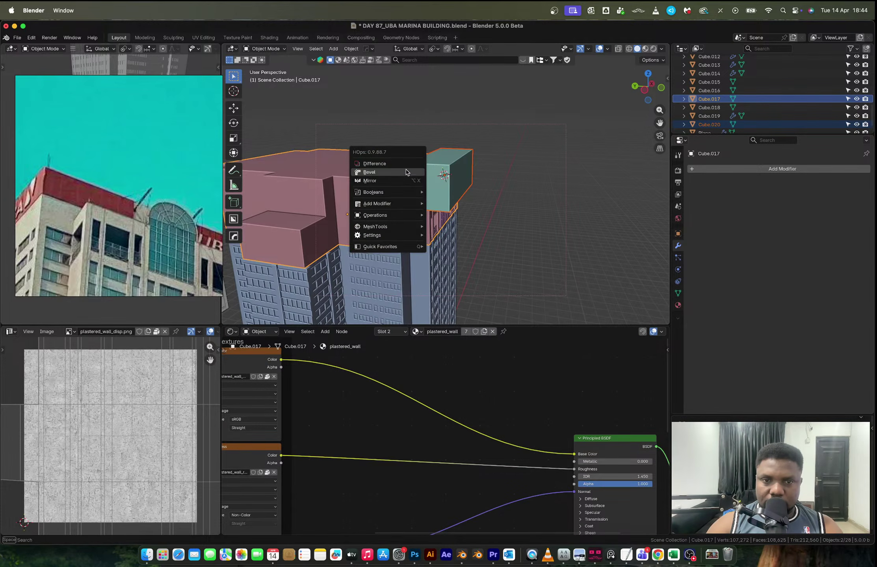
pyautogui.click(411, 171)
pyautogui.moveTo(465, 155); pyautogui.dragTo(493, 164, button='middle')
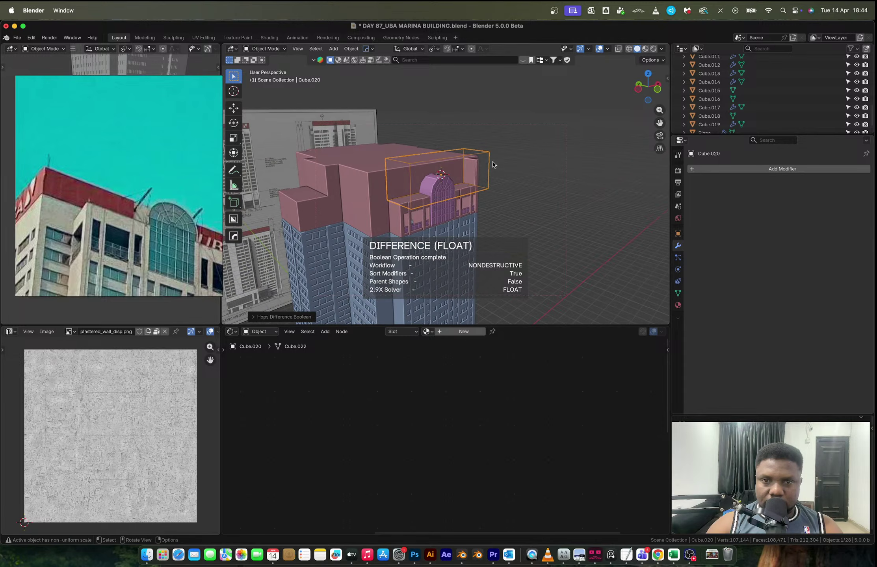
# - Widen the boolean cutter cube slightly along X past both ends of the upper front wall
pyautogui.press('s')
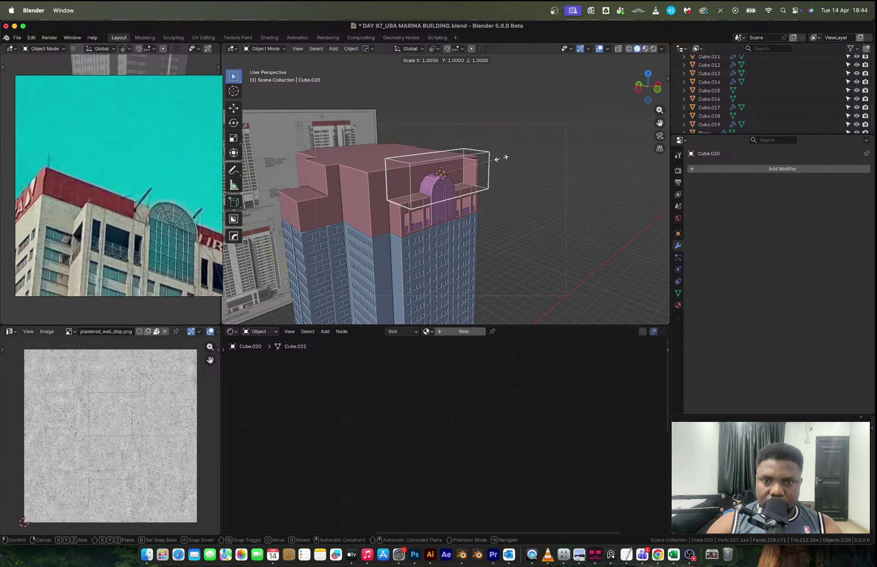
pyautogui.press('x')
pyautogui.click(509, 157)
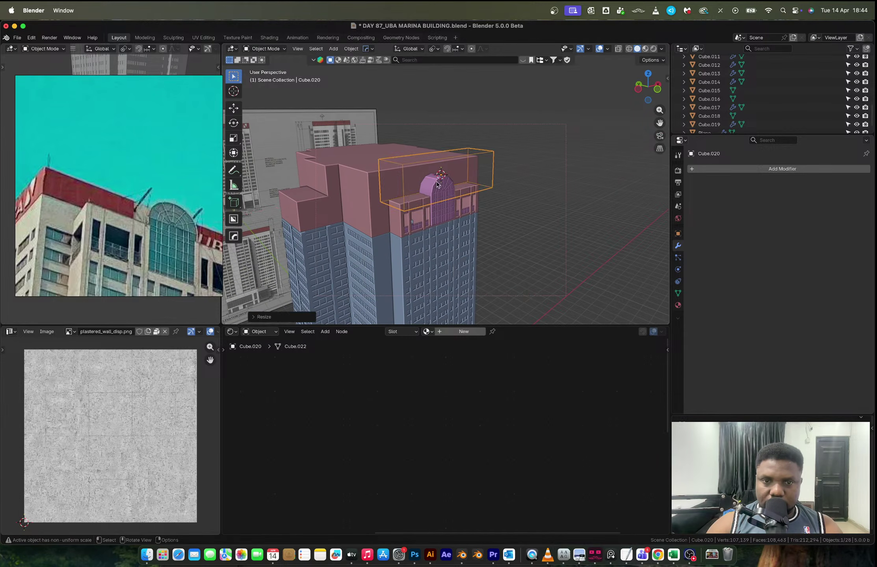
# - Move the boolean cutter cube along Z until its lower edge matches the ledge above the top-floor windows in the front reference
pyautogui.moveTo(509, 158); pyautogui.dragTo(429, 186, button='middle')
pyautogui.scroll(6, 429, 186)
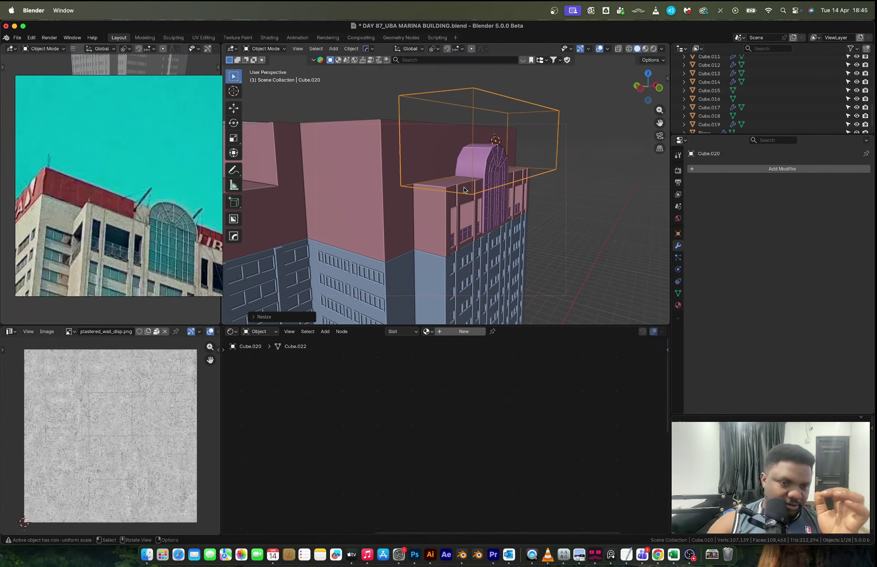
pyautogui.moveTo(462, 193); pyautogui.dragTo(463, 197, button='middle')
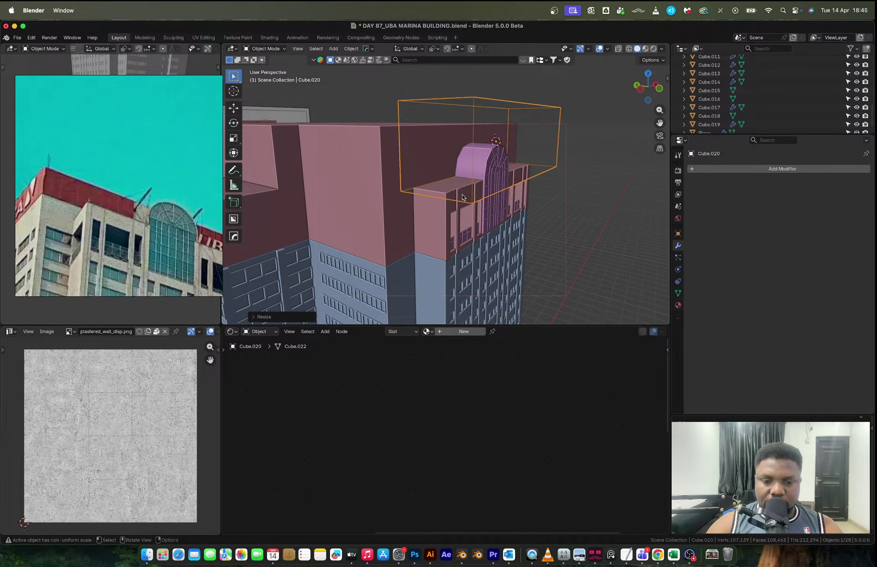
pyautogui.press('g')
pyautogui.press('z')
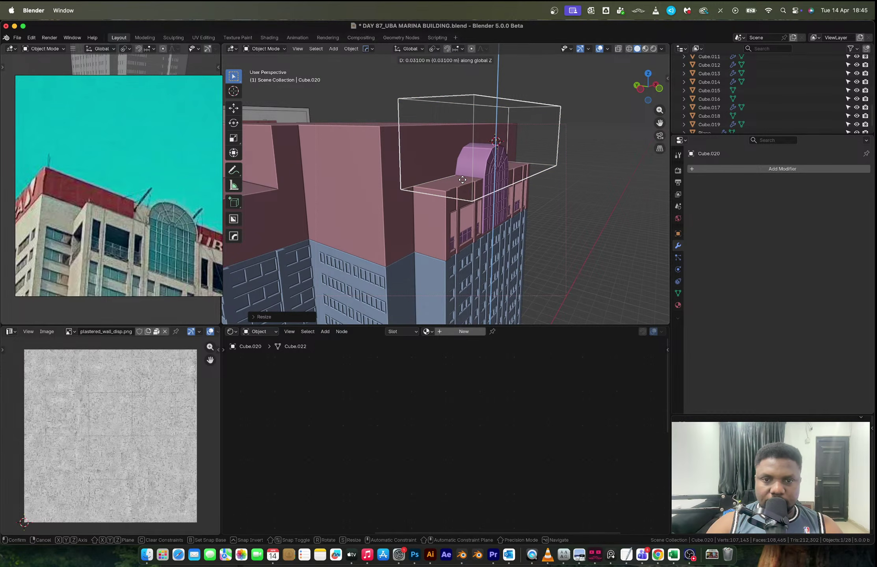
pyautogui.click(462, 180)
pyautogui.click(658, 89)
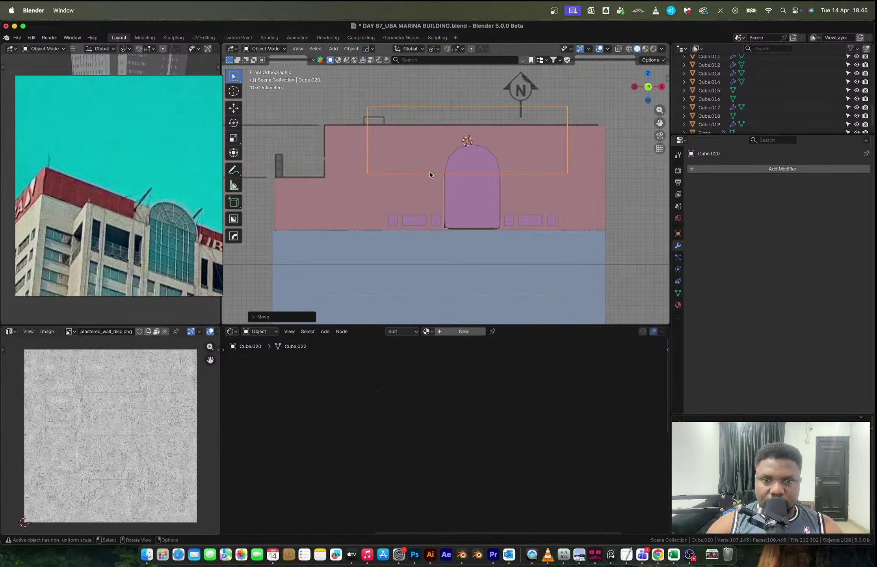
pyautogui.scroll(3, 427, 172)
pyautogui.press('g')
pyautogui.press('z')
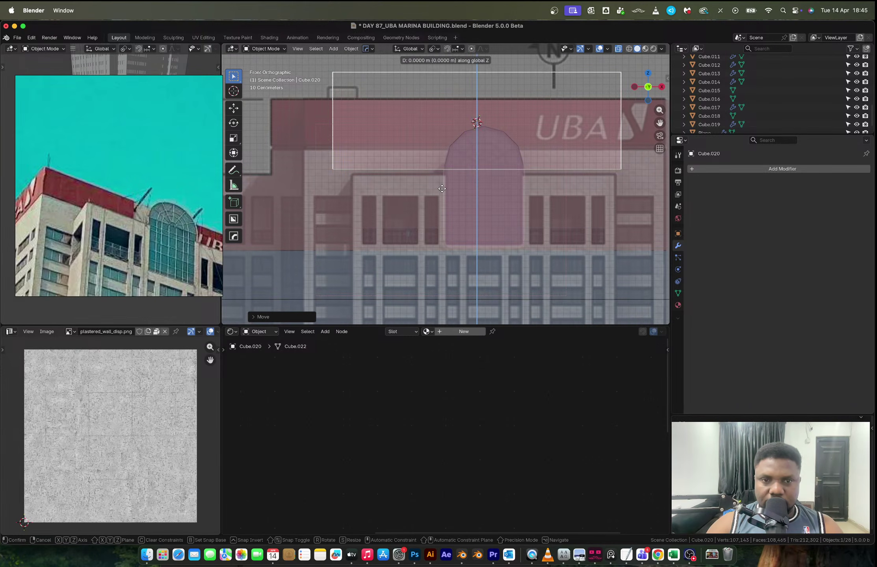
pyautogui.click(454, 227)
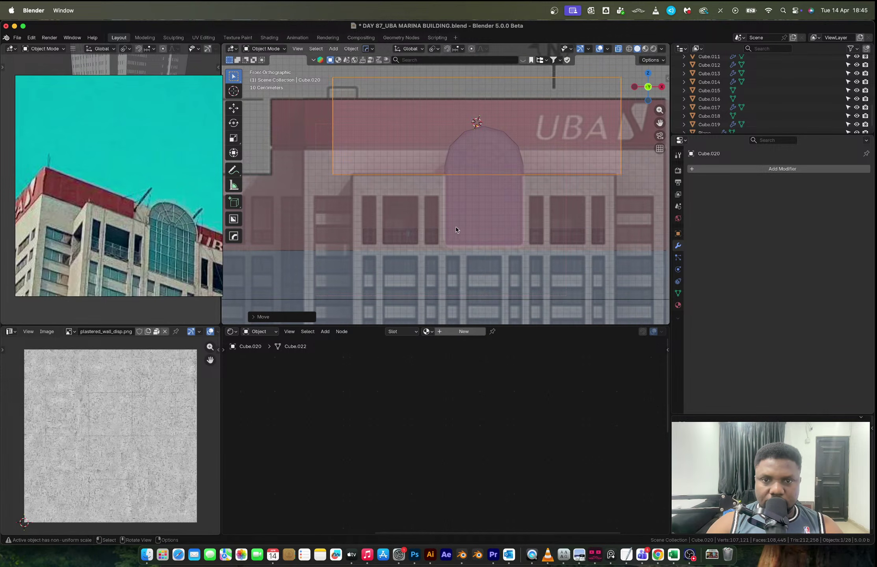
# - Apply the Boolean modifier on the wall Cube.017 and delete the cutter cube
pyautogui.moveTo(455, 227); pyautogui.dragTo(508, 209, button='middle')
pyautogui.click(492, 197)
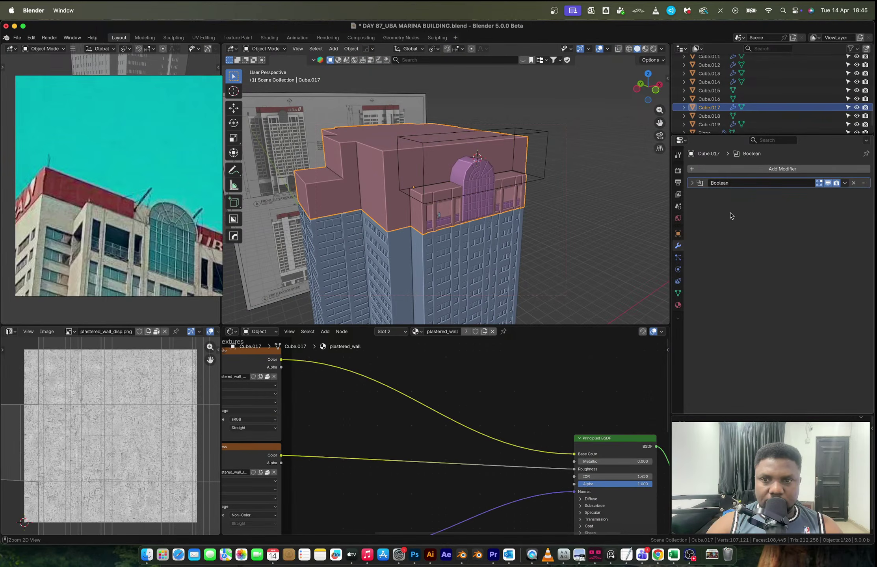
pyautogui.hotkey('ctrl', 'a')
pyautogui.click(544, 136)
pyautogui.press('x')
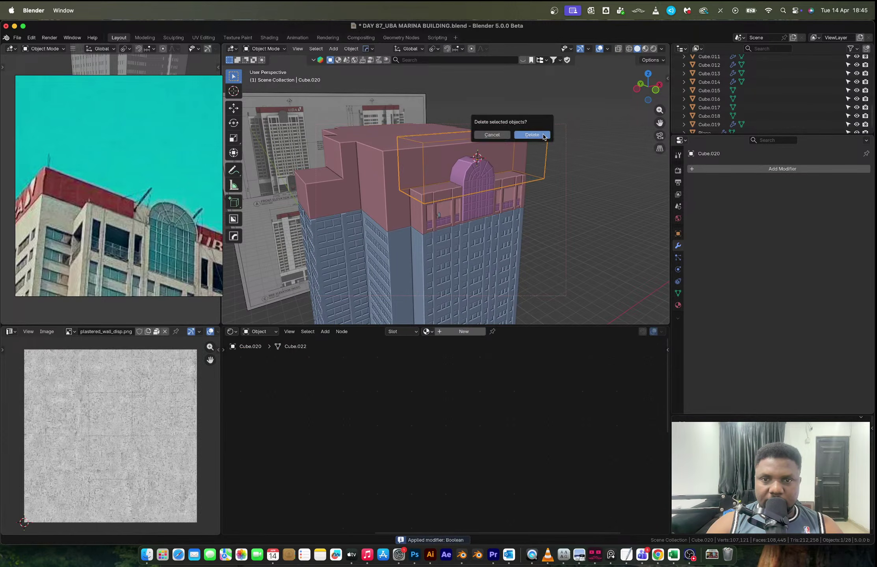
pyautogui.click(543, 136)
# - In Edit Mode on Cube.017, connect the two side-edge vertices with a horizontal edge across the recessed wall behind the arch
pyautogui.click(437, 157)
pyautogui.press('Tab')
pyautogui.moveTo(437, 157); pyautogui.dragTo(428, 193, button='middle')
pyautogui.scroll(4, 403, 180)
pyautogui.scroll(2, 414, 179)
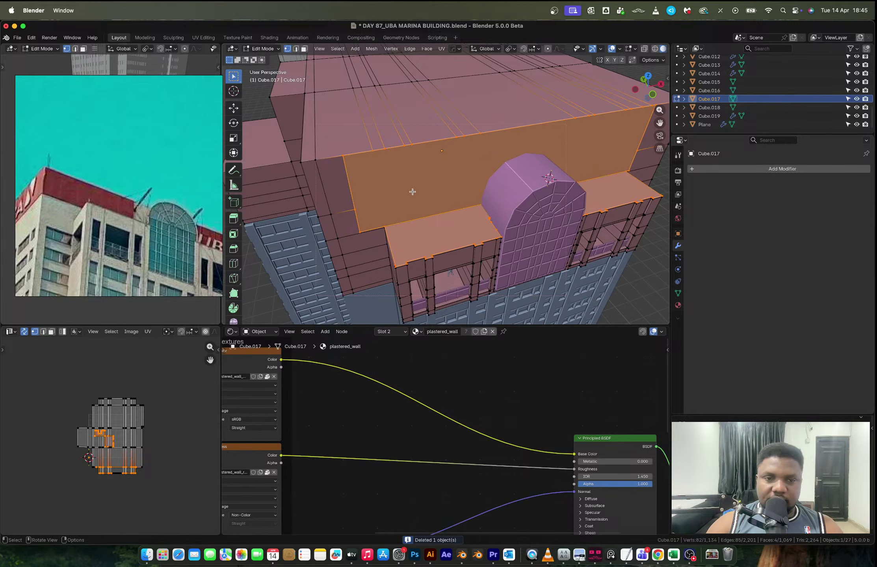
pyautogui.click(372, 157)
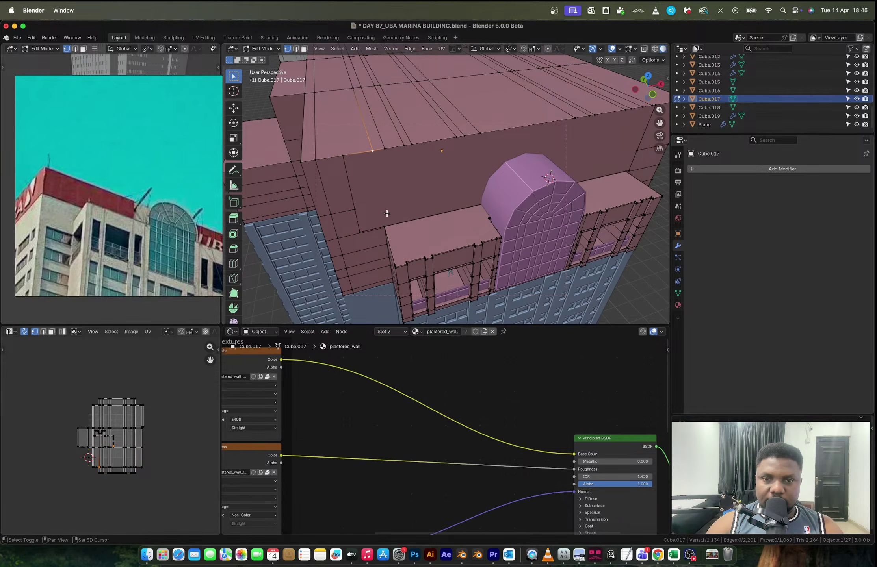
pyautogui.click(354, 209)
pyautogui.keyDown('shift'); pyautogui.click(638, 152); pyautogui.keyUp('shift')
pyautogui.press('j')
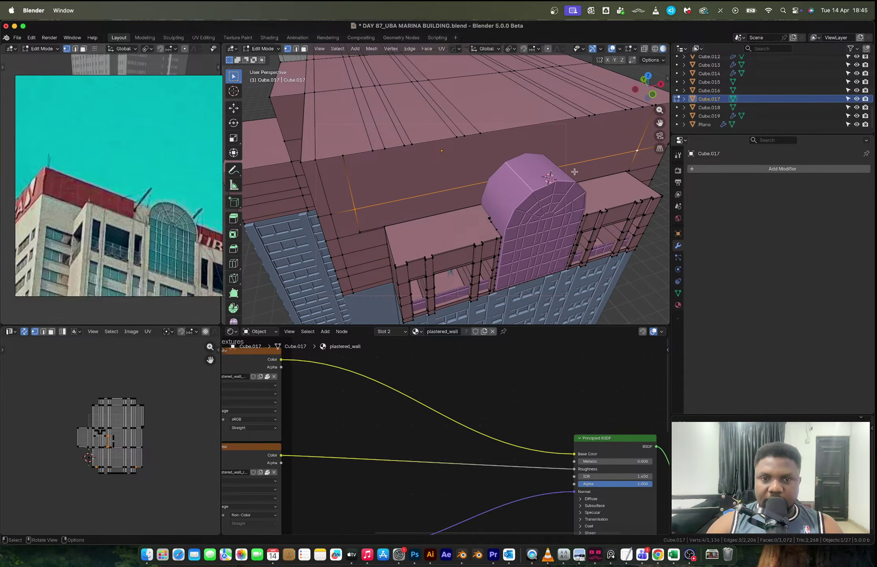
# - Cut the strip above the left ledge beside the arch and at the ledge's corner, joining the corner cut to the roof edge
pyautogui.click(373, 152)
pyautogui.keyDown('shift'); pyautogui.click(384, 227); pyautogui.keyUp('shift')
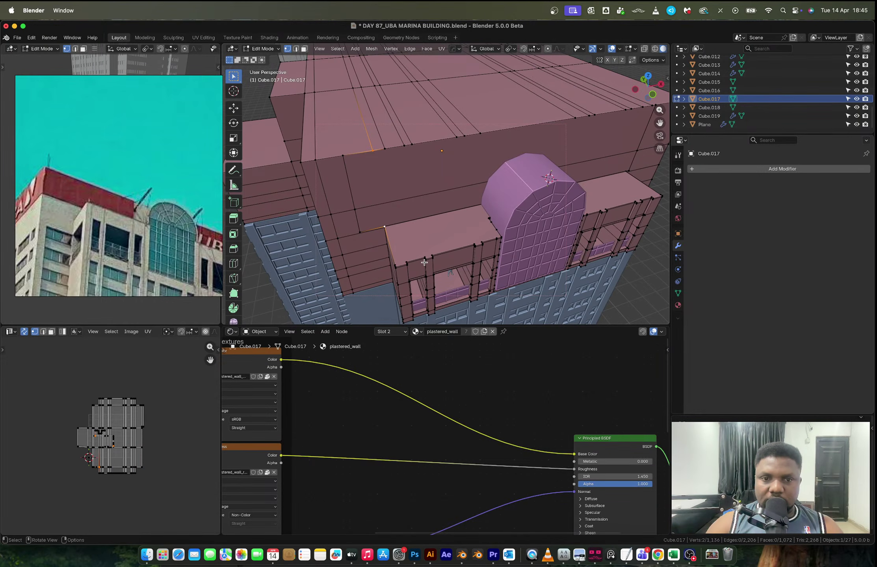
pyautogui.moveTo(412, 220); pyautogui.dragTo(400, 217, button='middle')
pyautogui.hotkey('ctrl', 'r')
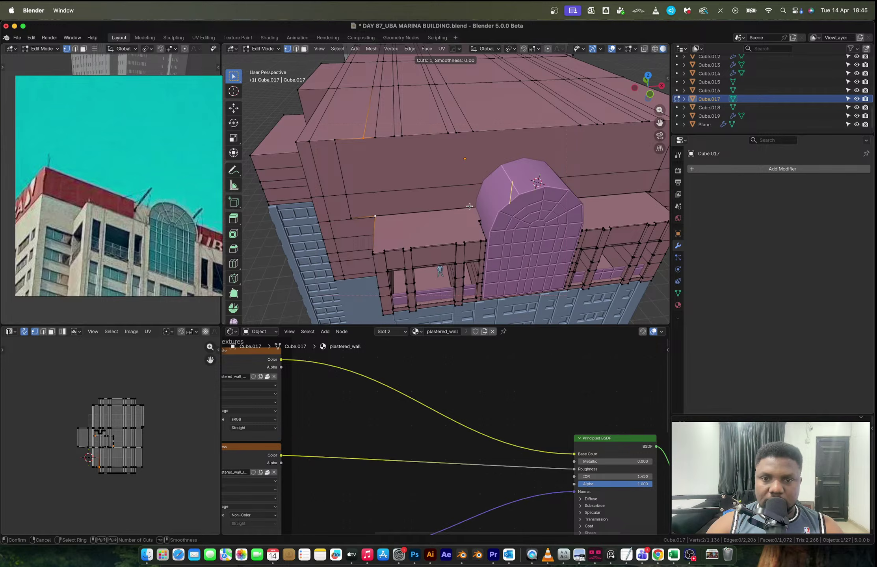
pyautogui.click(469, 206)
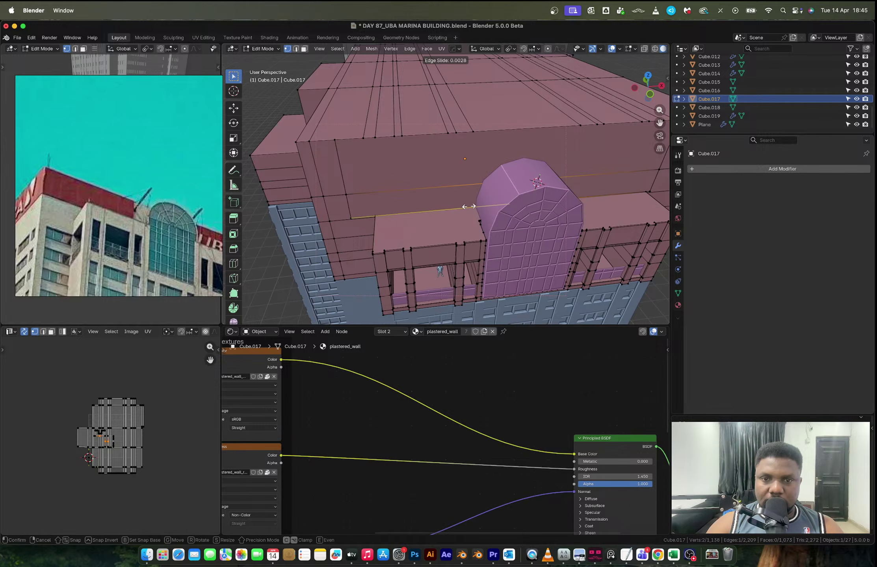
pyautogui.click(437, 212)
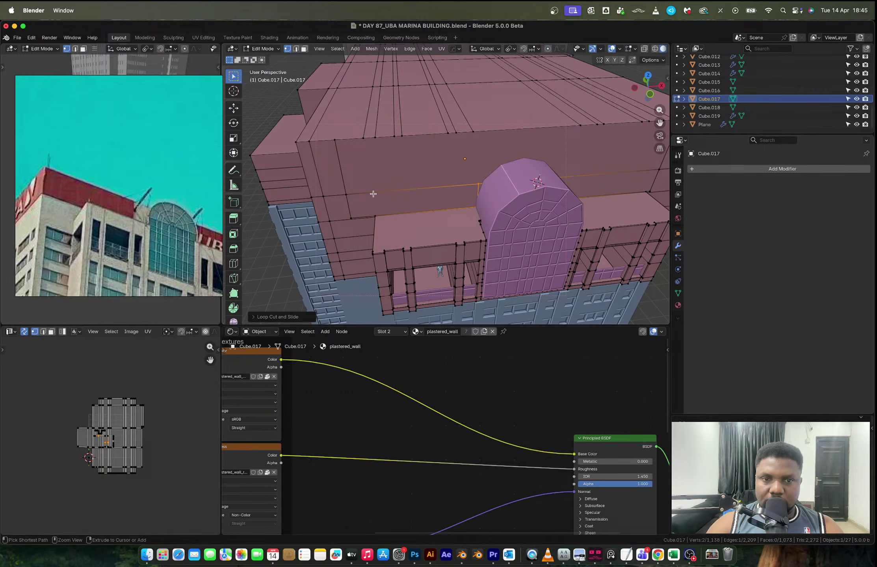
pyautogui.hotkey('ctrl', 'r')
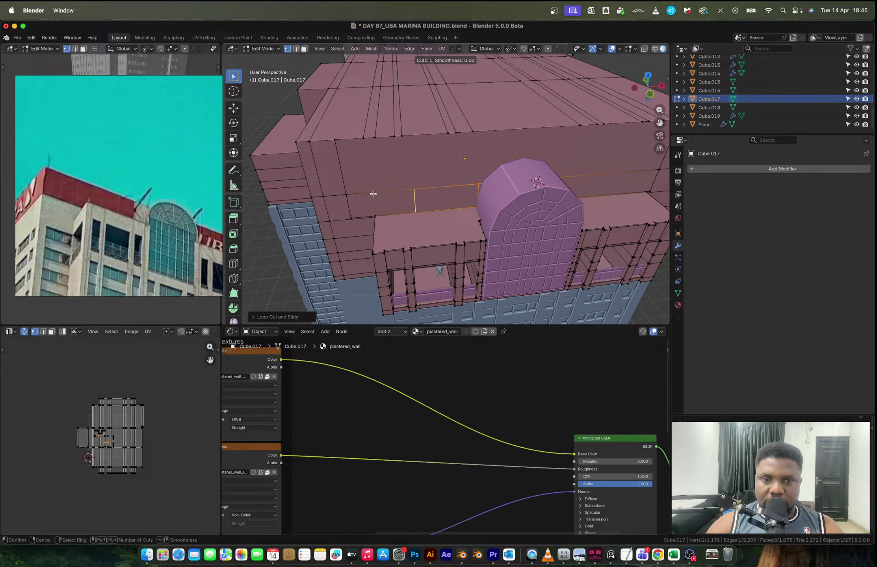
pyautogui.click(373, 193)
pyautogui.click(361, 145)
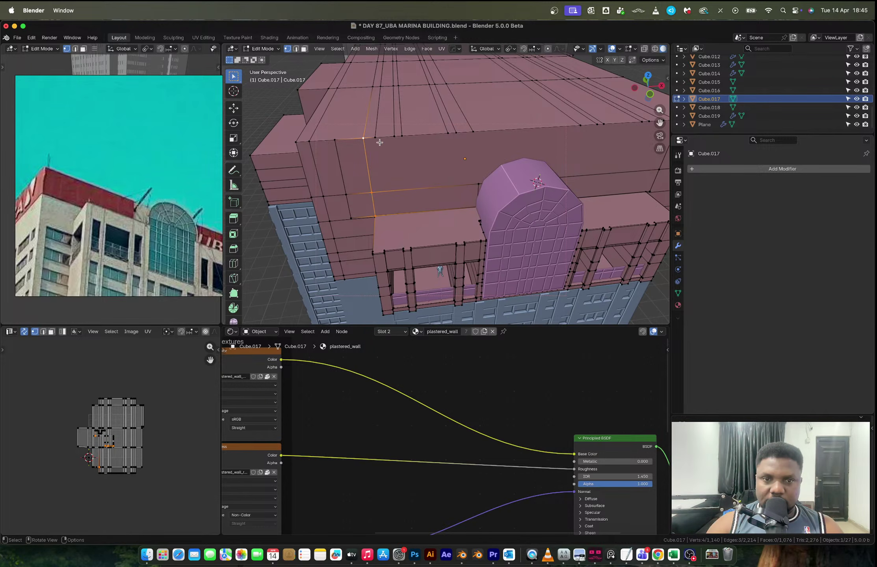
# - Add more vertical loop cuts to the strip left of the arch, placed to suit the vertices along the roof edge
pyautogui.hotkey('ctrl', 'r')
pyautogui.click(382, 189)
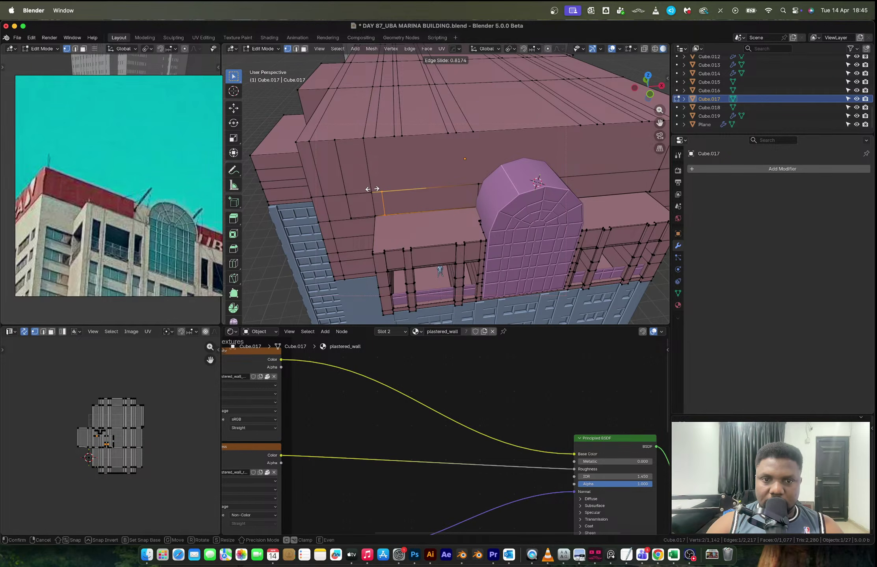
pyautogui.click(371, 189)
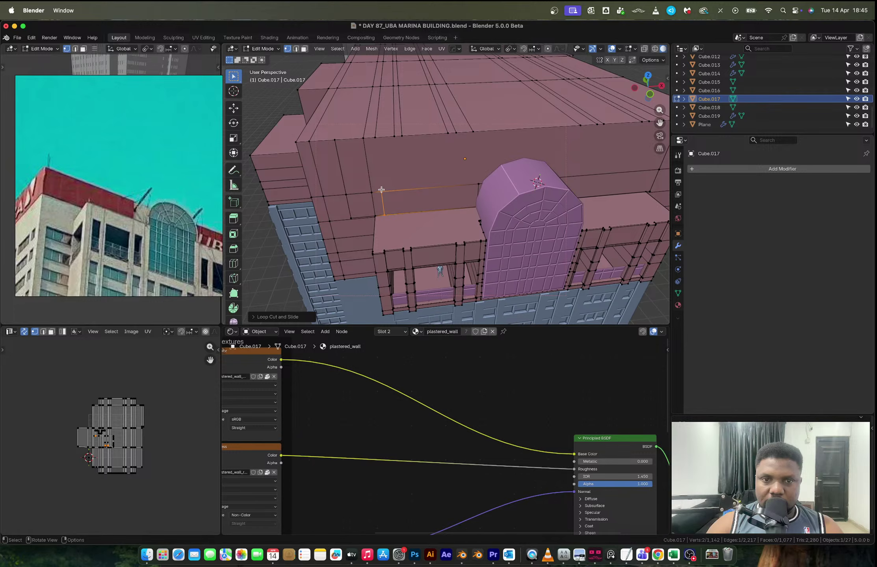
pyautogui.hotkey('ctrl', 'r')
pyautogui.click(417, 191)
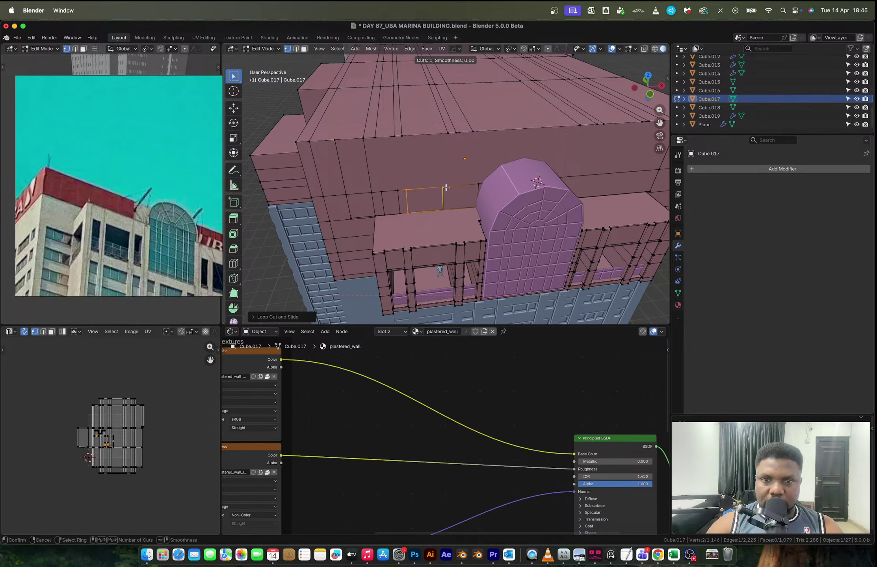
pyautogui.click(457, 187)
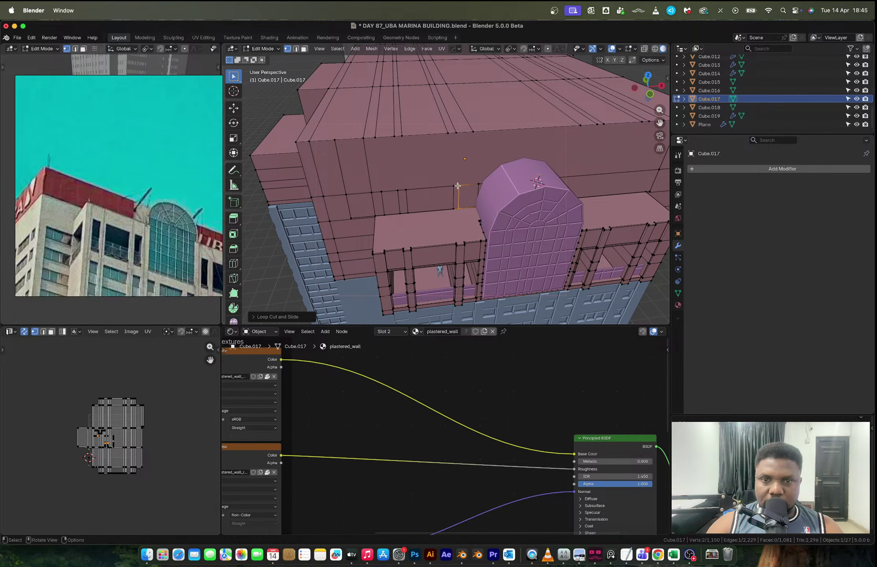
pyautogui.press('2')
pyautogui.press('1')
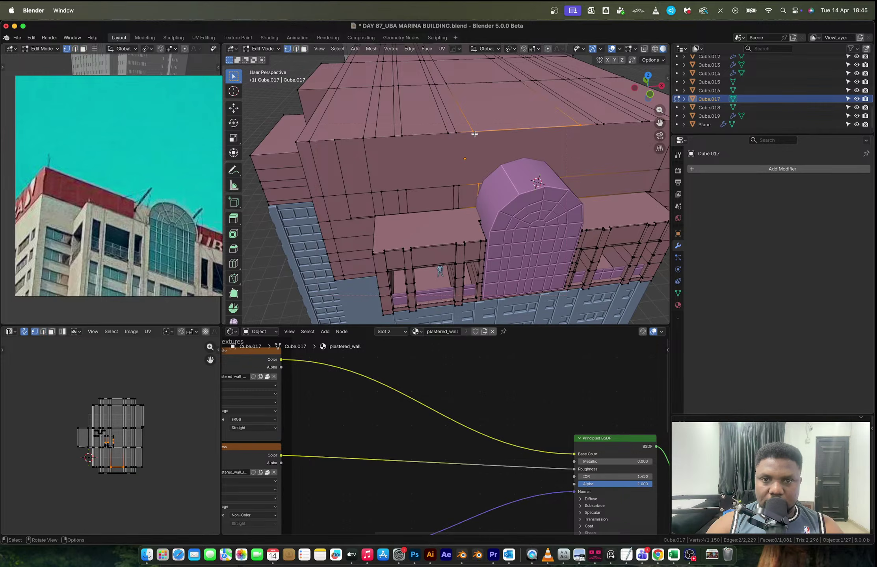
# - Connect the three roof-edge vertices just left of the arch to the matching cuts in the strip below
pyautogui.click(473, 131)
pyautogui.keyDown('shift'); pyautogui.click(479, 184); pyautogui.keyUp('shift')
pyautogui.press('j')
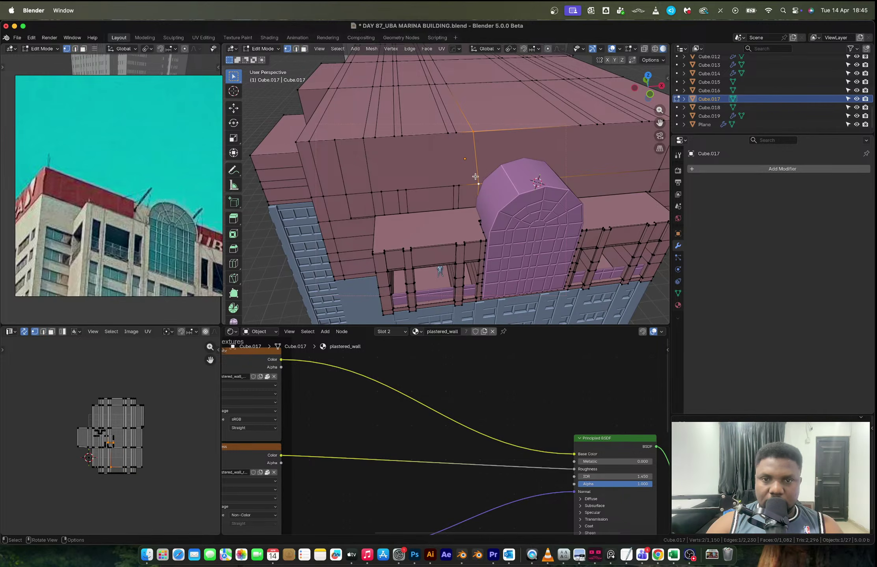
pyautogui.click(457, 134)
pyautogui.keyDown('shift'); pyautogui.click(460, 182); pyautogui.keyUp('shift')
pyautogui.click(447, 141)
pyautogui.keyDown('shift'); pyautogui.click(450, 183); pyautogui.keyUp('shift')
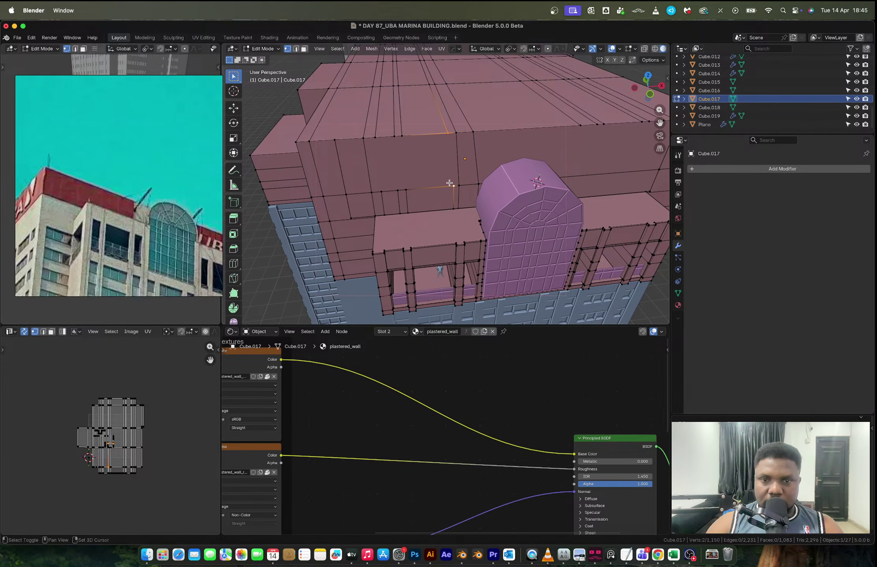
pyautogui.press('j')
# - Connect the remaining roof-edge vertices farther left of the arch to the matching vertices in the strip below
pyautogui.click(400, 137)
pyautogui.keyDown('shift'); pyautogui.click(407, 189); pyautogui.keyUp('shift')
pyautogui.press('j')
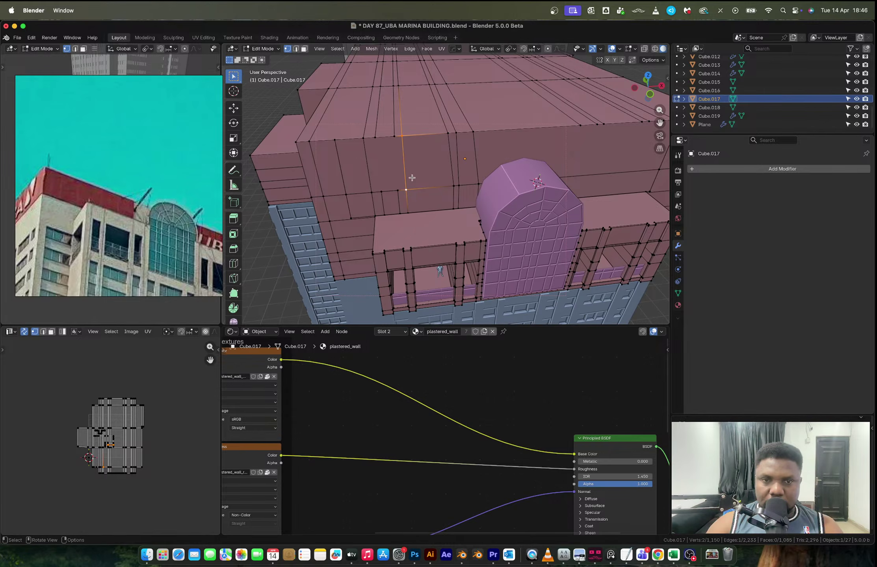
pyautogui.click(395, 137)
pyautogui.keyDown('shift'); pyautogui.click(399, 191); pyautogui.keyUp('shift')
pyautogui.press('j')
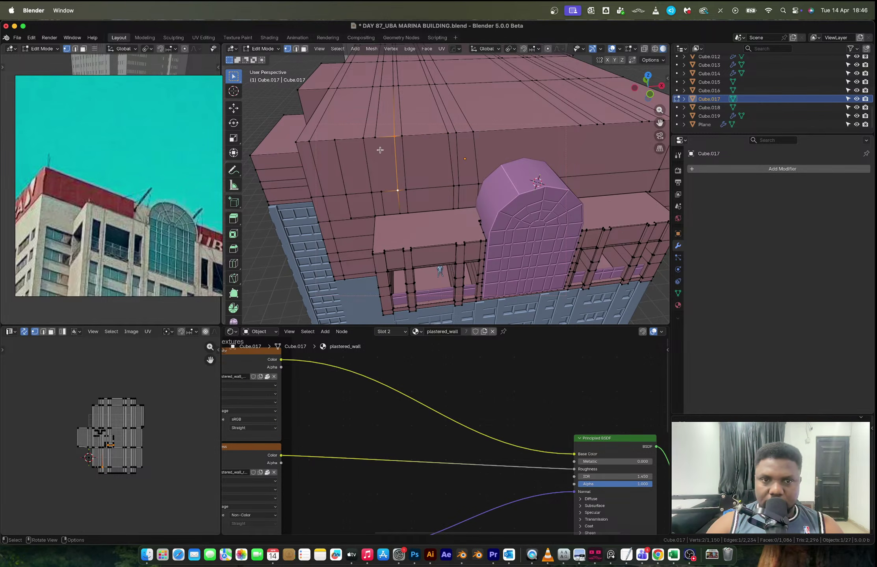
pyautogui.click(375, 137)
pyautogui.keyDown('shift'); pyautogui.click(383, 190); pyautogui.keyUp('shift')
# - Add two vertical loop cuts to the recessed wall's lower strip just right of the arch
pyautogui.moveTo(447, 180); pyautogui.dragTo(485, 162, button='middle')
pyautogui.moveTo(571, 146); pyautogui.dragTo(490, 168, button='middle')
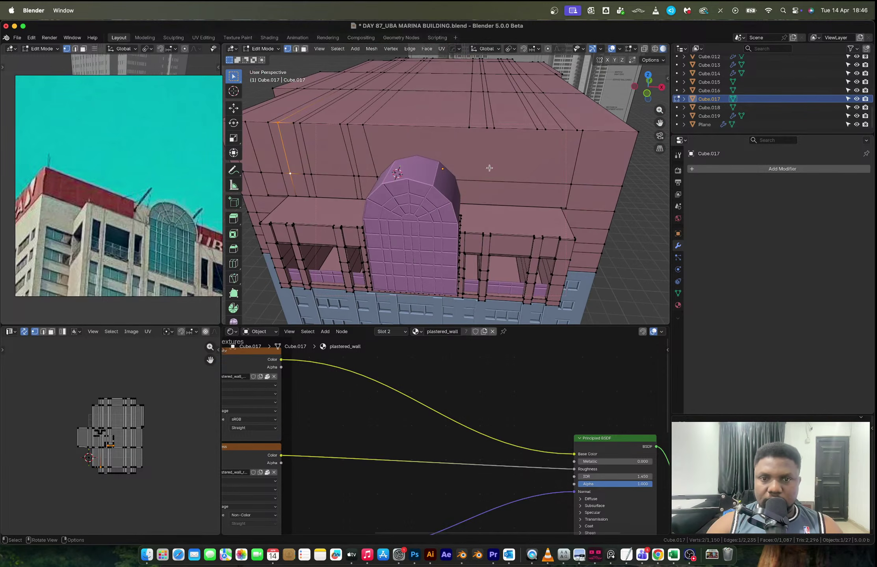
pyautogui.hotkey('ctrl', 'r')
pyautogui.click(491, 182)
pyautogui.click(489, 182)
pyautogui.click(646, 93)
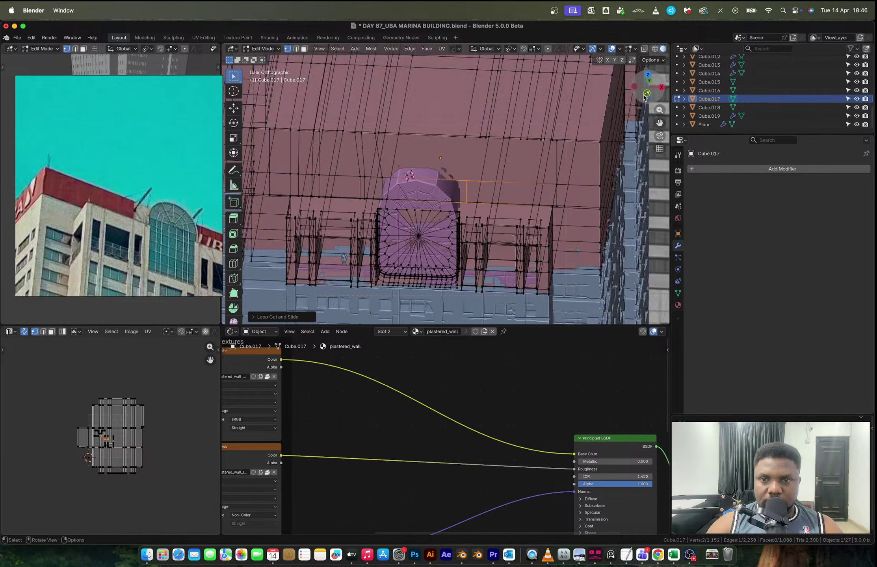
pyautogui.scroll(2, 546, 151)
pyautogui.moveTo(554, 151); pyautogui.dragTo(551, 160, button='middle')
pyautogui.keyDown('shift'); pyautogui.moveTo(551, 159); pyautogui.dragTo(464, 196, button='middle'); pyautogui.keyUp('shift')
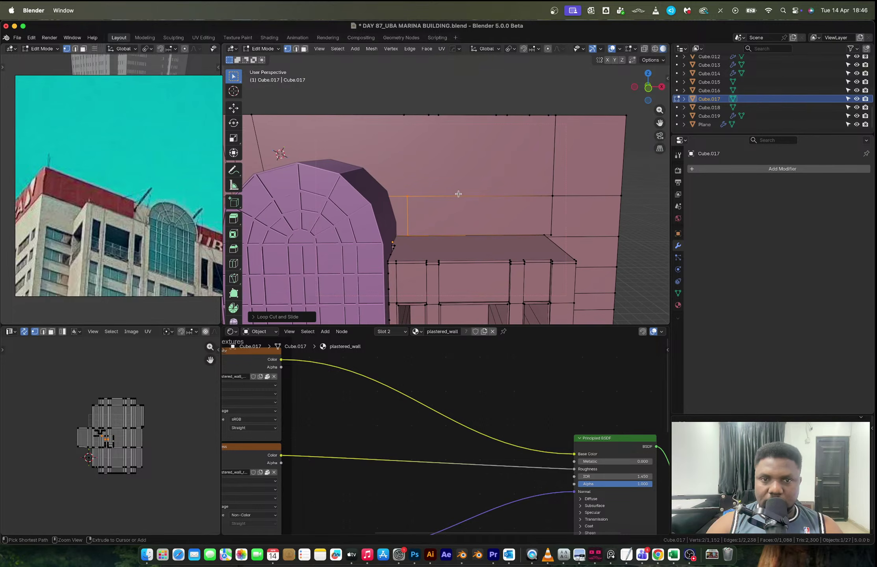
pyautogui.hotkey('ctrl', 'r')
pyautogui.click(454, 196)
pyautogui.click(402, 196)
# - Add further vertical loop cuts along the strip right of the arch, out to the far end of the ledge
pyautogui.hotkey('ctrl', 'r')
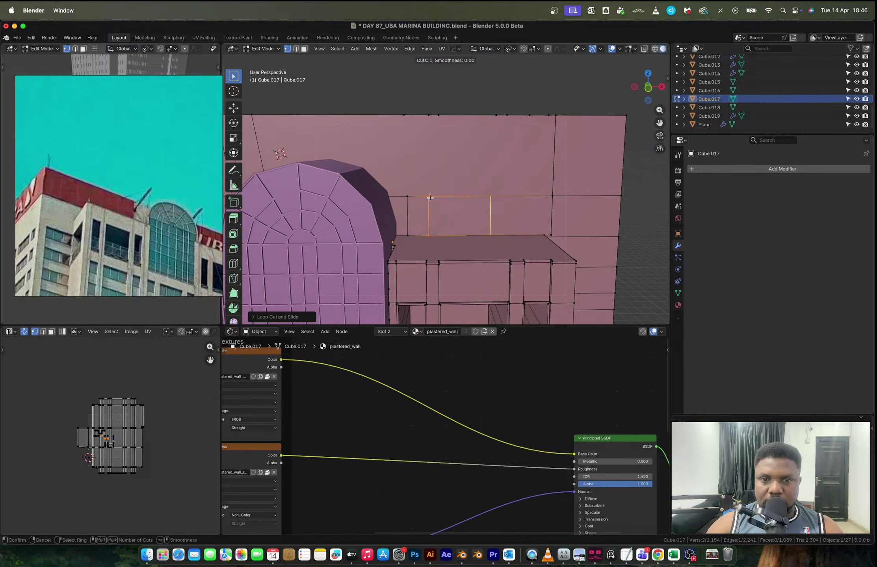
pyautogui.click(431, 197)
pyautogui.click(383, 197)
pyautogui.hotkey('ctrl', 'r')
pyautogui.click(488, 195)
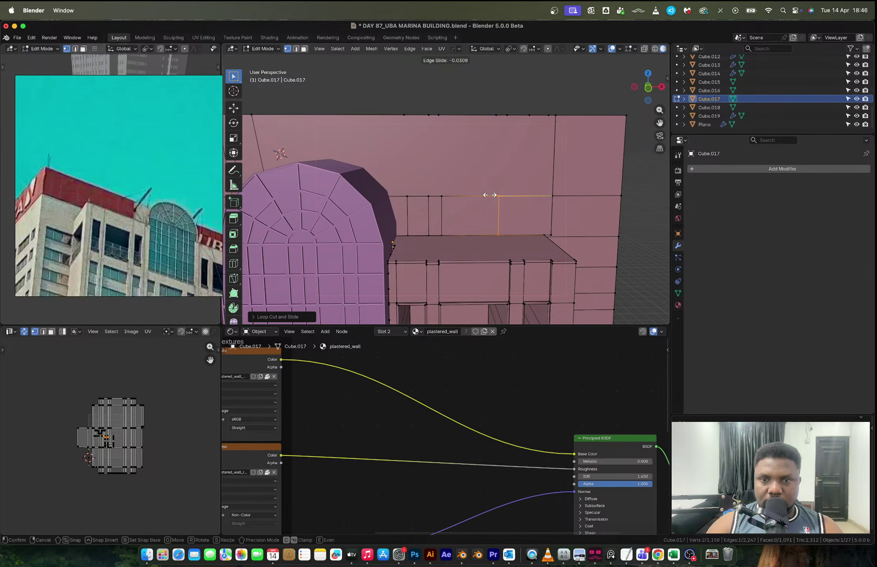
pyautogui.click(490, 195)
pyautogui.hotkey('ctrl', 'r')
pyautogui.click(514, 197)
pyautogui.click(499, 198)
pyautogui.click(519, 197)
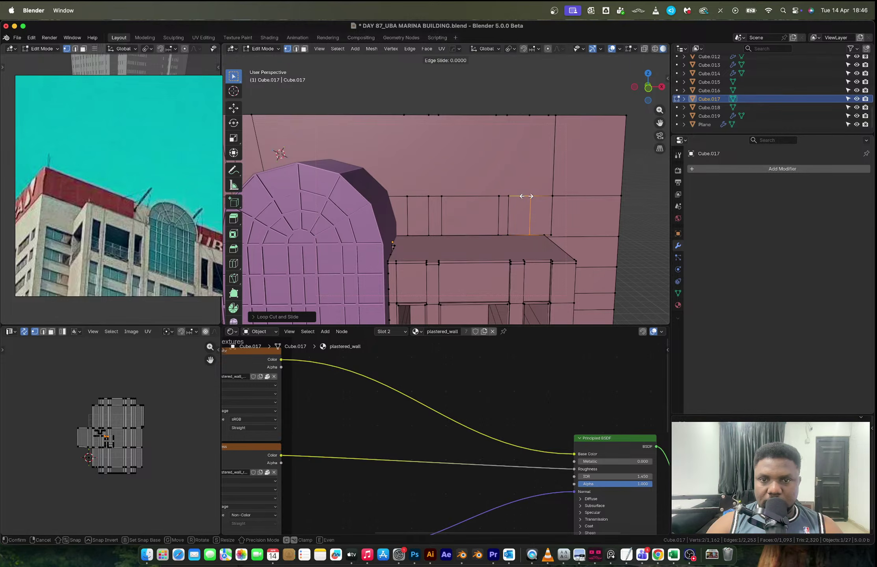
pyautogui.click(538, 196)
pyautogui.hotkey('ctrl', 'r')
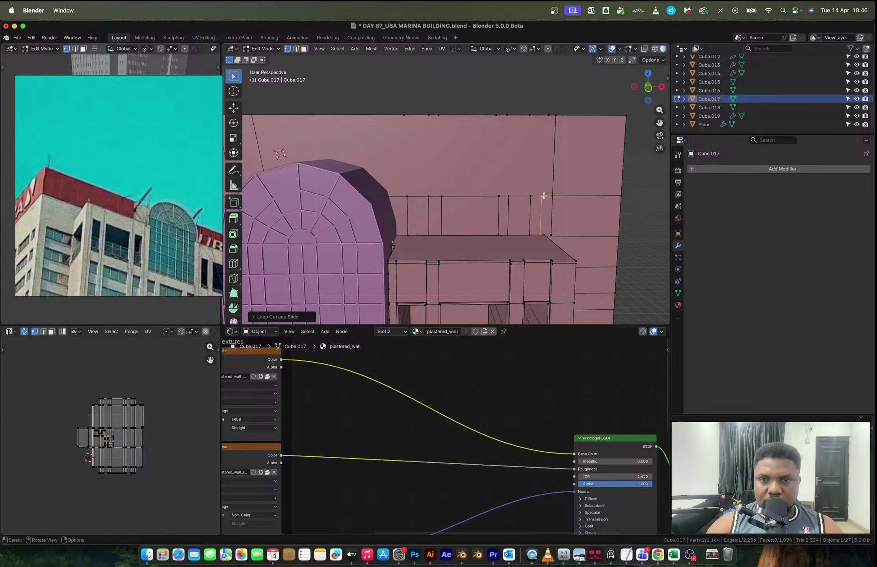
# - Connect the outer four roof-edge vertices right of the arch to the matching cuts in the strip below
pyautogui.click(548, 115)
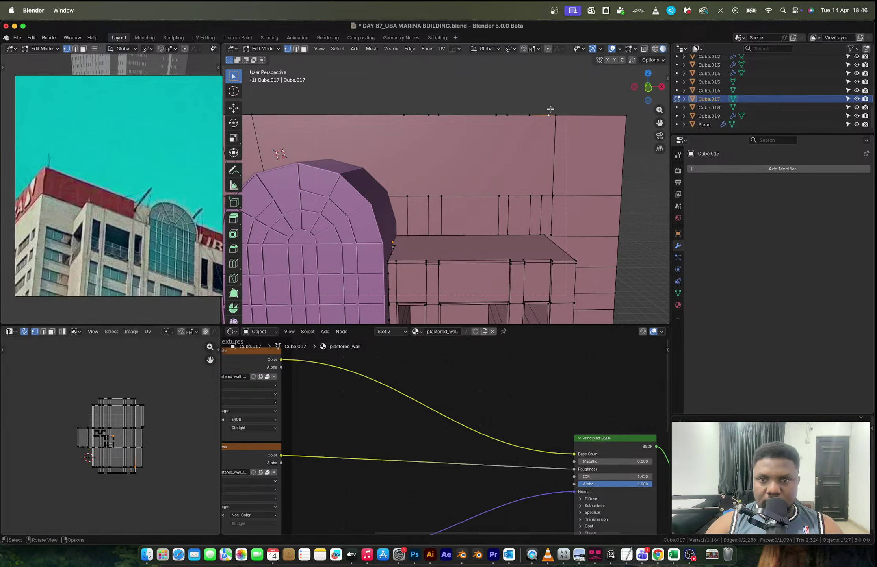
pyautogui.press('j')
pyautogui.click(531, 179)
pyautogui.keyDown('shift'); pyautogui.click(529, 115); pyautogui.keyUp('shift')
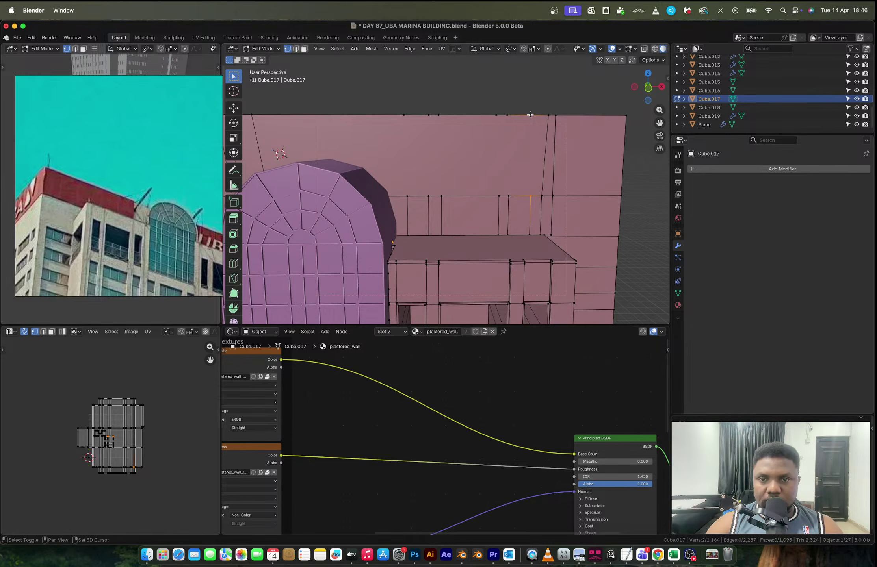
pyautogui.click(508, 195)
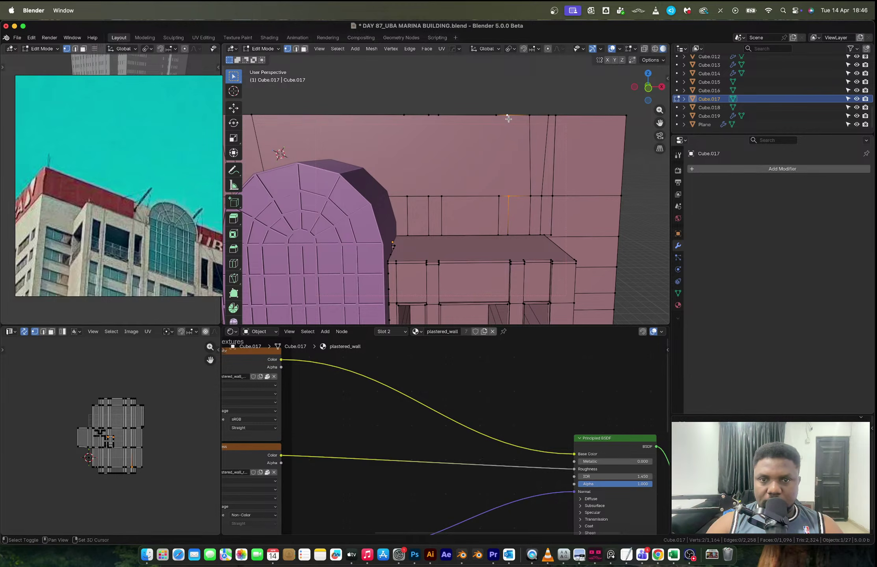
pyautogui.click(497, 187)
pyautogui.keyDown('shift'); pyautogui.click(495, 126); pyautogui.keyUp('shift')
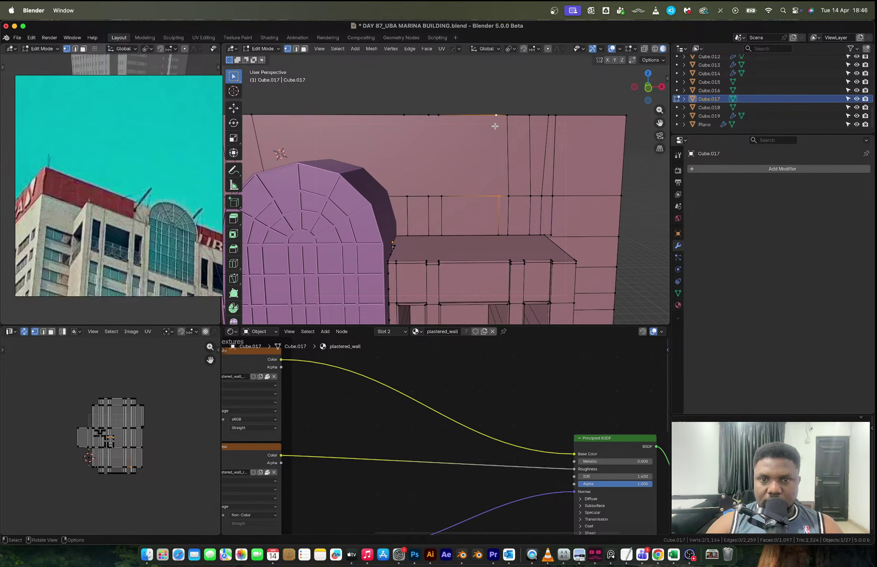
# - Connect the three roof-edge vertices just right of the arch to the matching cuts in the strip below
pyautogui.click(440, 195)
pyautogui.keyDown('shift'); pyautogui.click(437, 117); pyautogui.keyUp('shift')
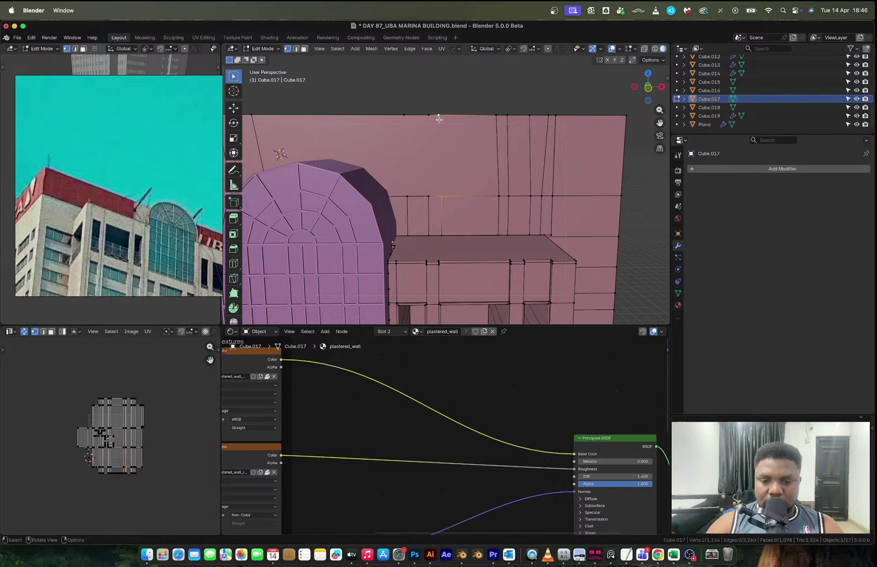
pyautogui.press('j')
pyautogui.click(429, 198)
pyautogui.keyDown('shift'); pyautogui.click(430, 123); pyautogui.keyUp('shift')
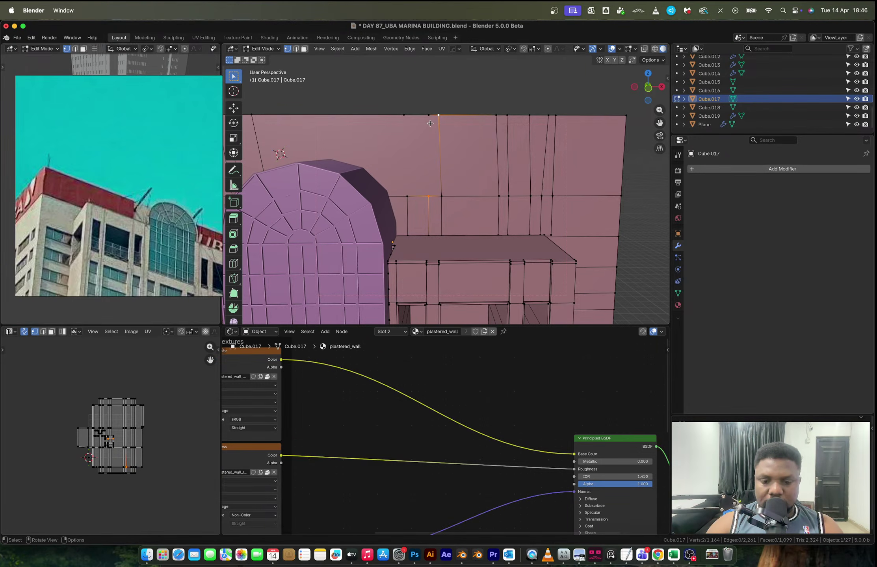
pyautogui.keyDown('shift'); pyautogui.click(429, 198); pyautogui.keyUp('shift')
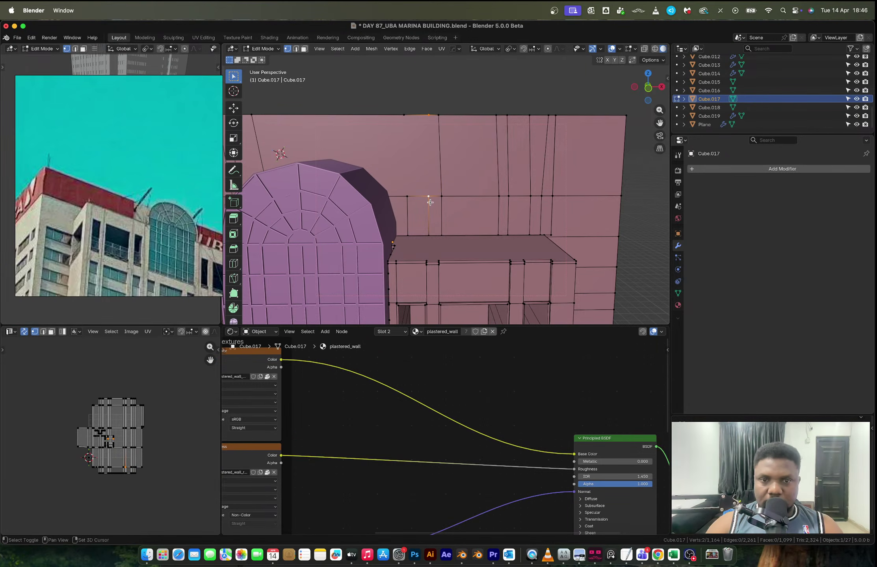
pyautogui.click(411, 200)
pyautogui.keyDown('shift'); pyautogui.click(406, 126); pyautogui.keyUp('shift')
pyautogui.scroll(-5, 420, 133)
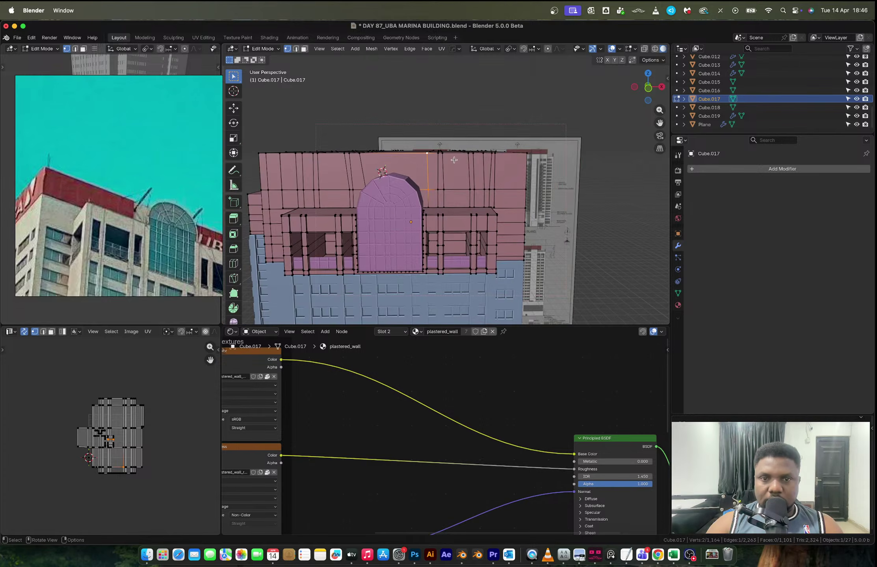
# - Try to add a horizontal loop cut through the middle of the upper wall band, working from the front view
pyautogui.press('Tab')
pyautogui.moveTo(419, 133); pyautogui.dragTo(382, 202, button='middle')
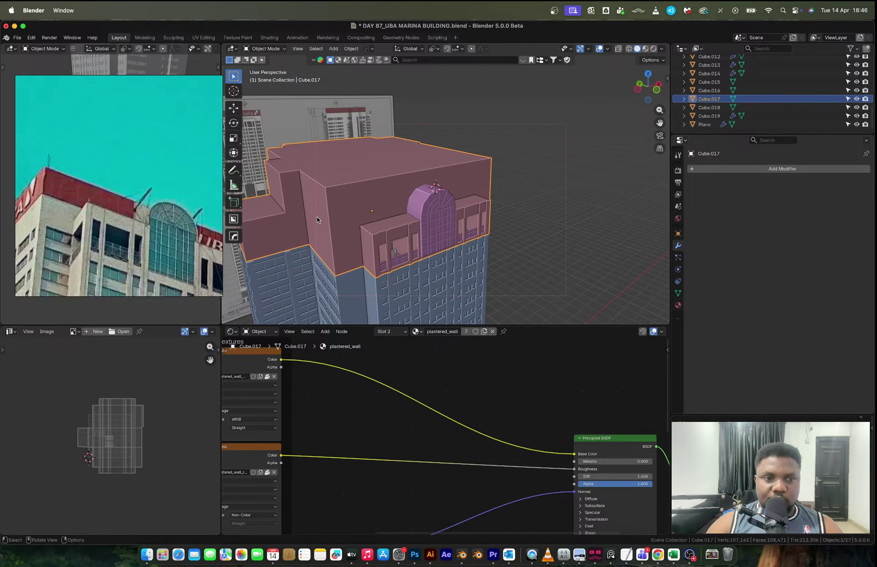
pyautogui.scroll(-6, 118, 242)
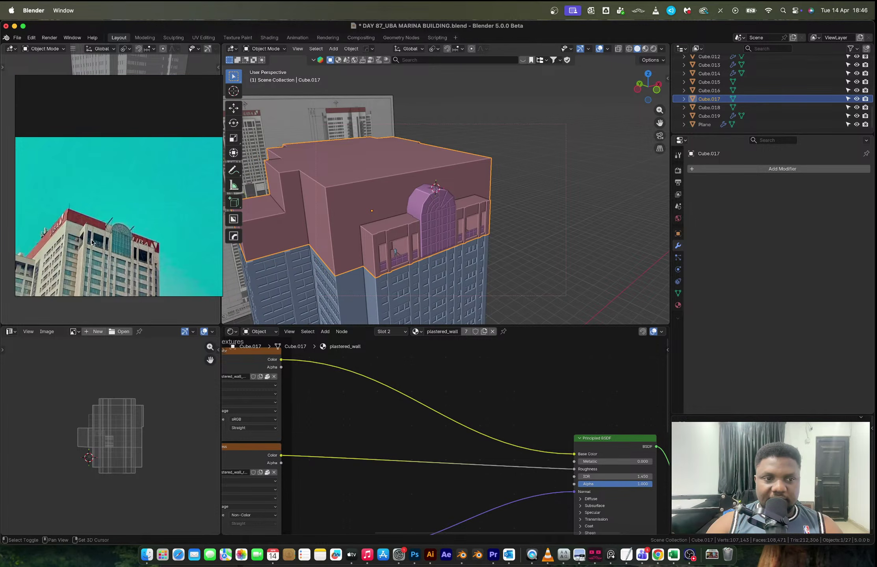
pyautogui.moveTo(92, 242); pyautogui.dragTo(121, 219, button='middle')
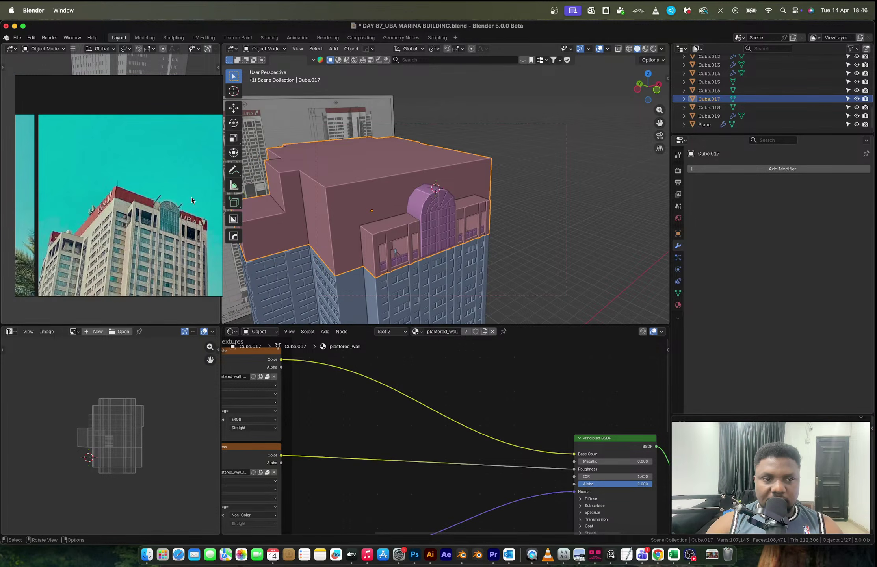
pyautogui.moveTo(356, 196); pyautogui.dragTo(347, 191, button='middle')
pyautogui.press('Tab')
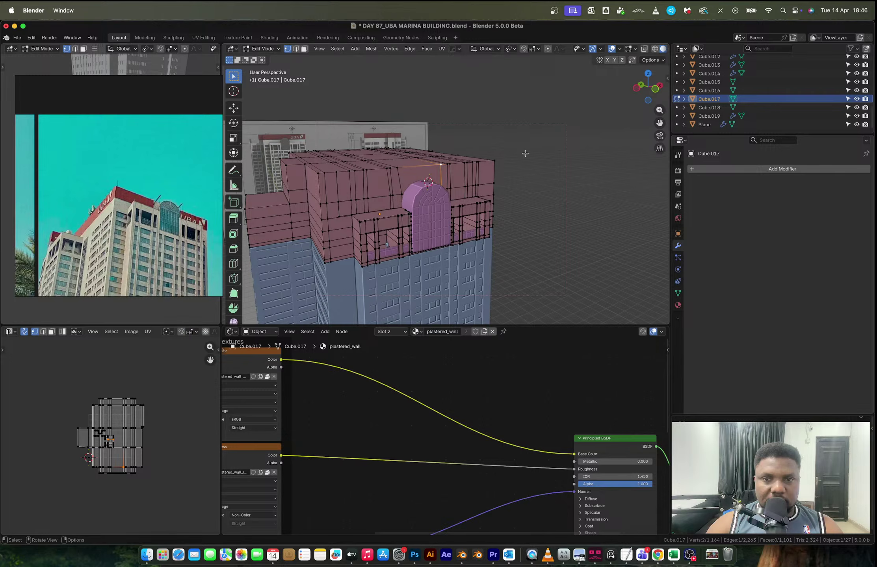
pyautogui.click(655, 90)
pyautogui.hotkey('alt', 'z')
pyautogui.scroll(3, 409, 189)
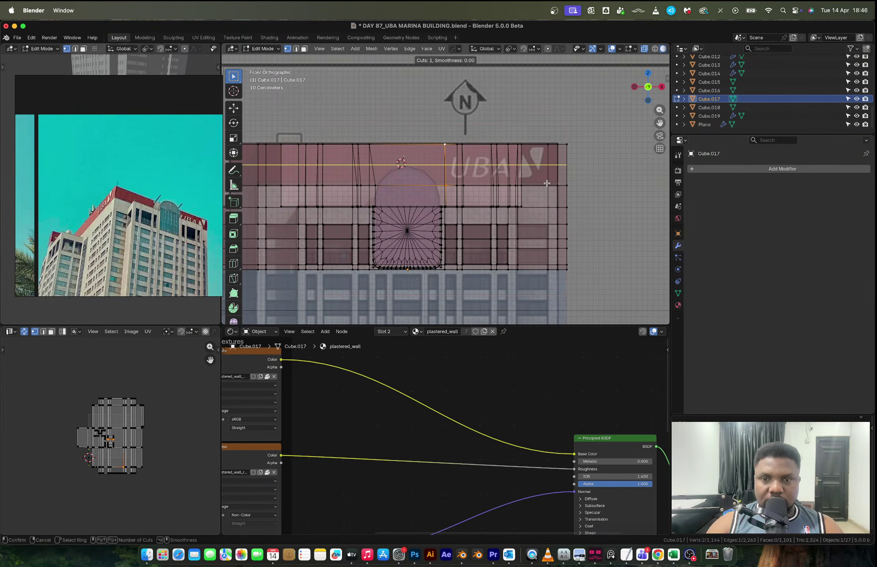
pyautogui.click(473, 173)
pyautogui.click(544, 189)
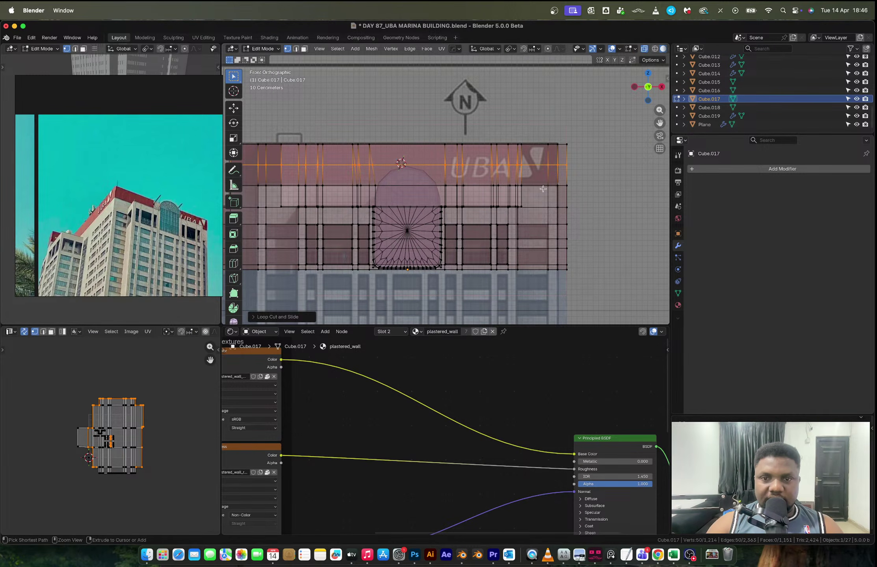
pyautogui.hotkey('ctrl', 'z')
# - Duplicate the face loop of the upper wall band around the building in place and separate it into its own object
pyautogui.press('3')
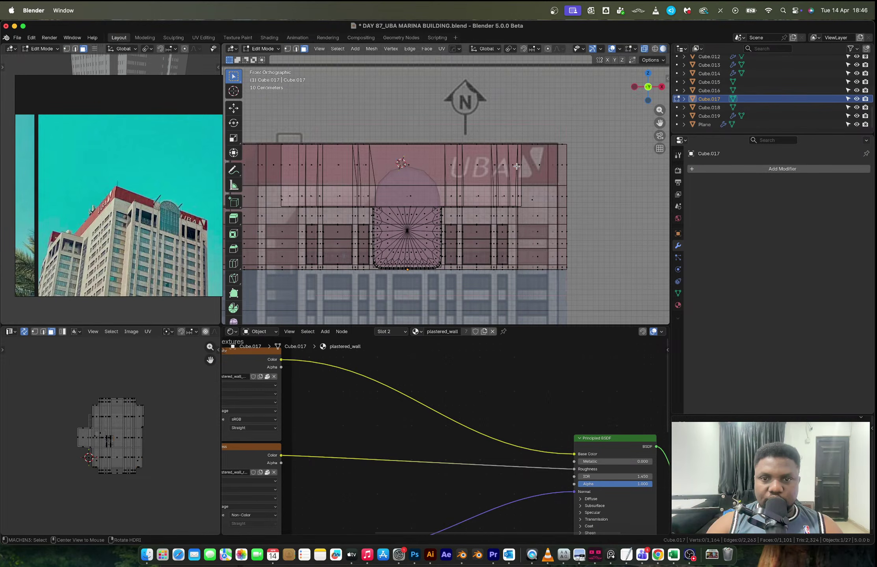
pyautogui.keyDown('alt'); pyautogui.click(516, 167); pyautogui.keyUp('alt')
pyautogui.scroll(-4, 516, 167)
pyautogui.moveTo(517, 166); pyautogui.dragTo(493, 246, button='middle')
pyautogui.hotkey('alt', 'z')
pyautogui.press('e')
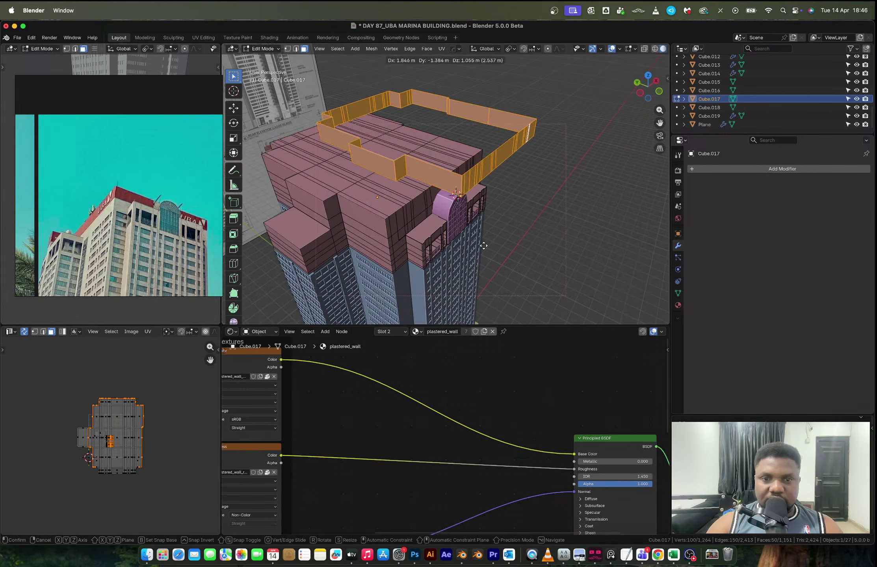
pyautogui.rightClick(484, 246)
pyautogui.press('p')
pyautogui.click(427, 245)
pyautogui.press('Tab')
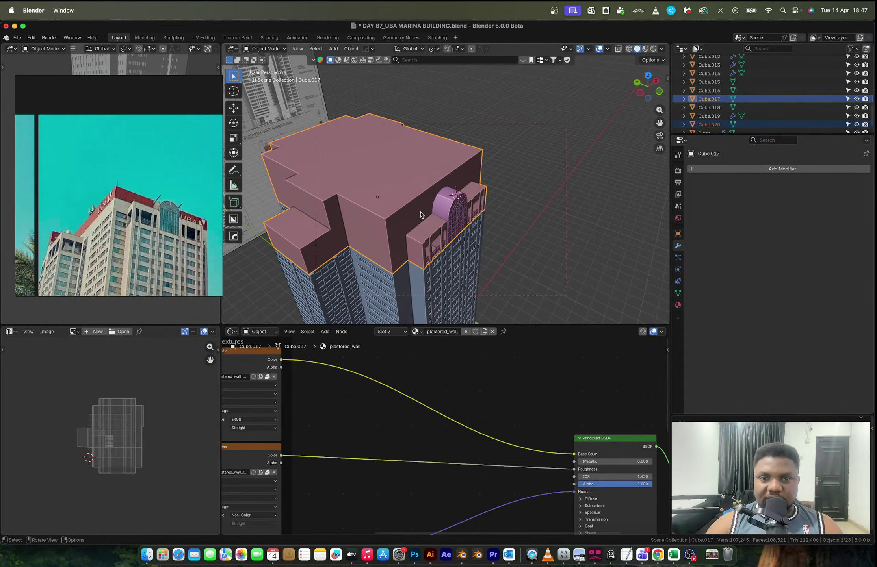
# - Dissolve the surplus vertical edges nearest the corners of the separated roof band
pyautogui.click(414, 211)
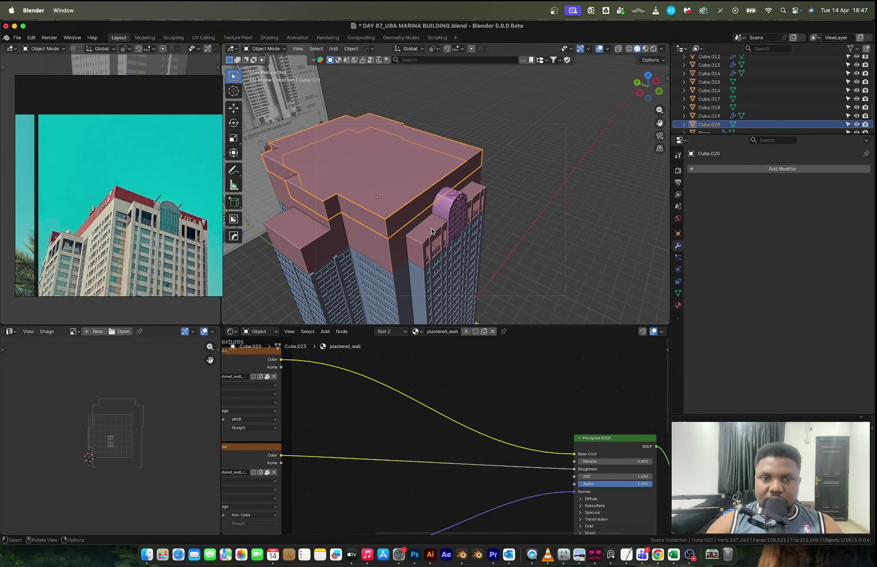
pyautogui.press('Tab')
pyautogui.scroll(5, 431, 229)
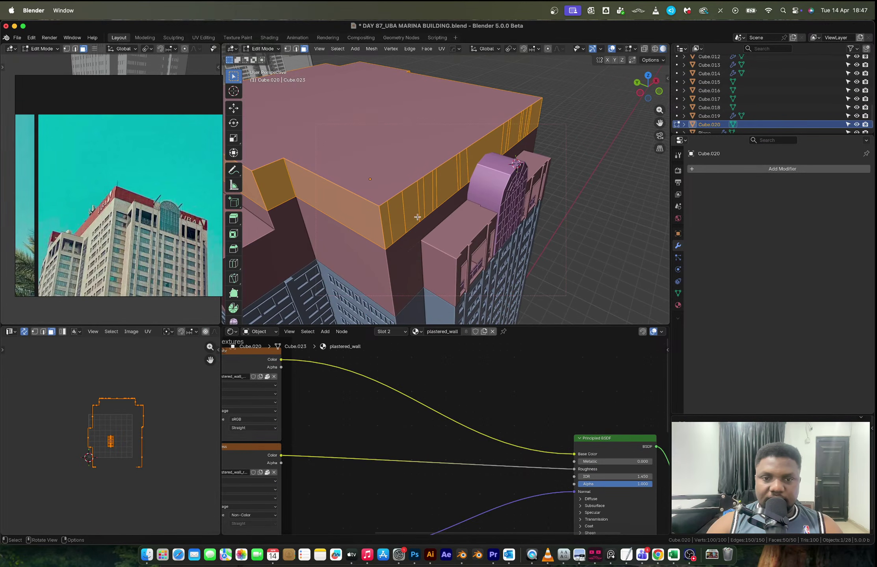
pyautogui.press('2')
pyautogui.keyDown('alt'); pyautogui.click(389, 218); pyautogui.keyUp('alt')
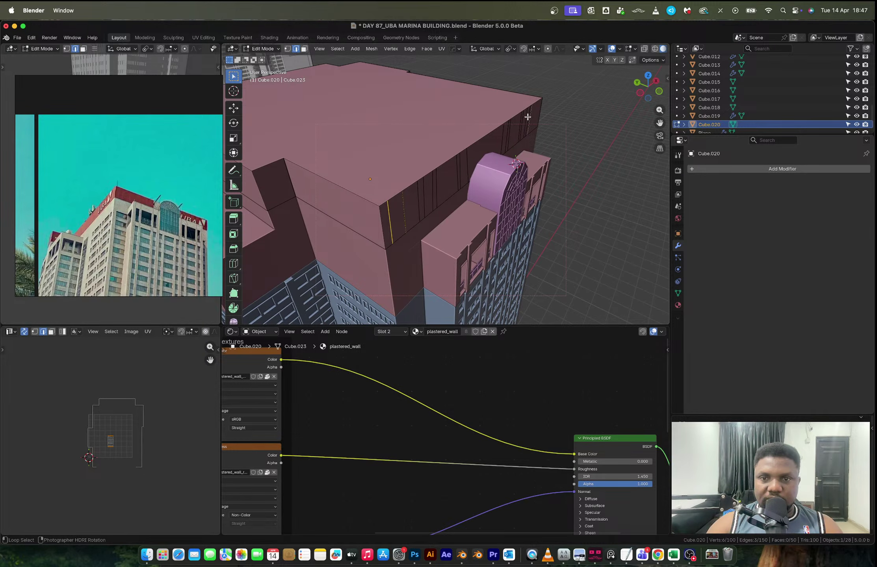
pyautogui.press('x')
pyautogui.click(495, 175)
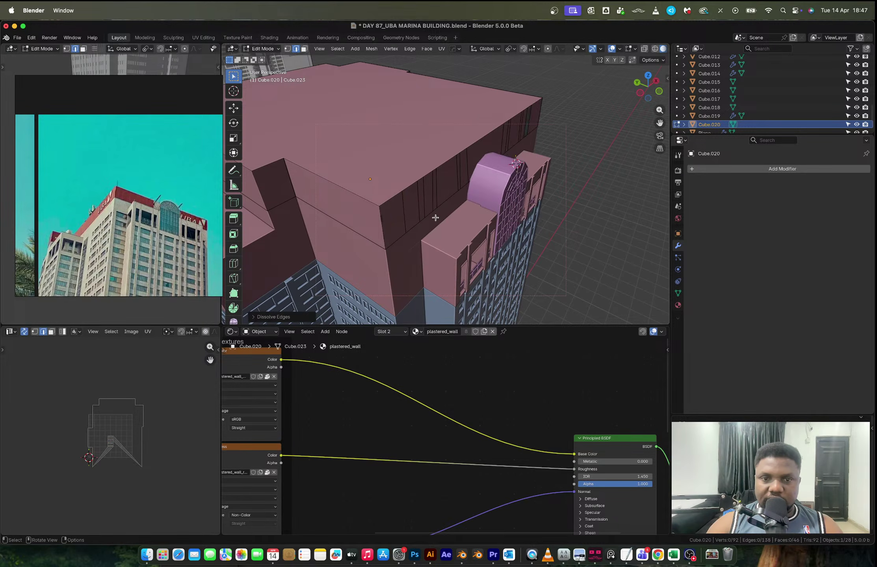
# - Try to extrude the whole roof band along its normals by about 0.22 m
pyautogui.press('a')
pyautogui.hotkey('alt', 'e')
pyautogui.click(434, 216)
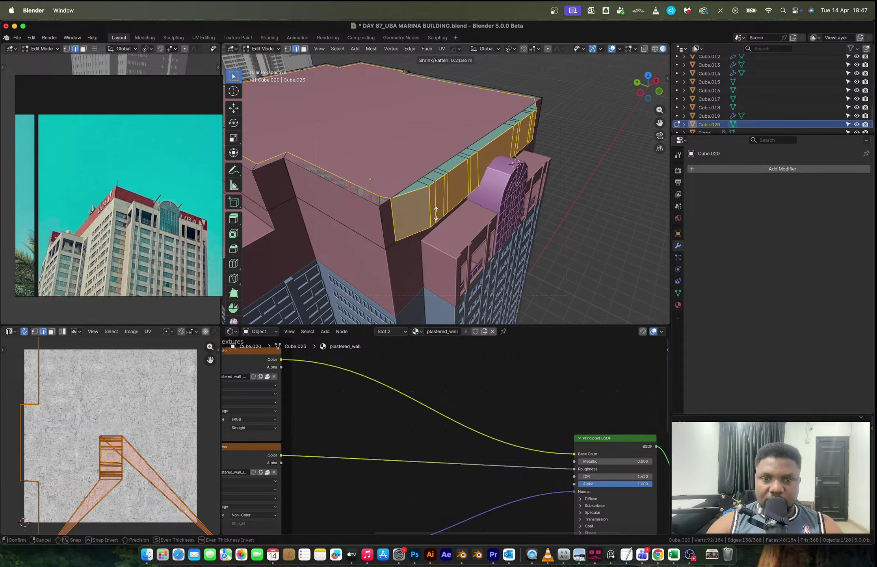
pyautogui.click(436, 214)
# - Recalculate the roof band's normals and extrude all its faces outward along them by about 0.24 m
pyautogui.hotkey('shift', 'n')
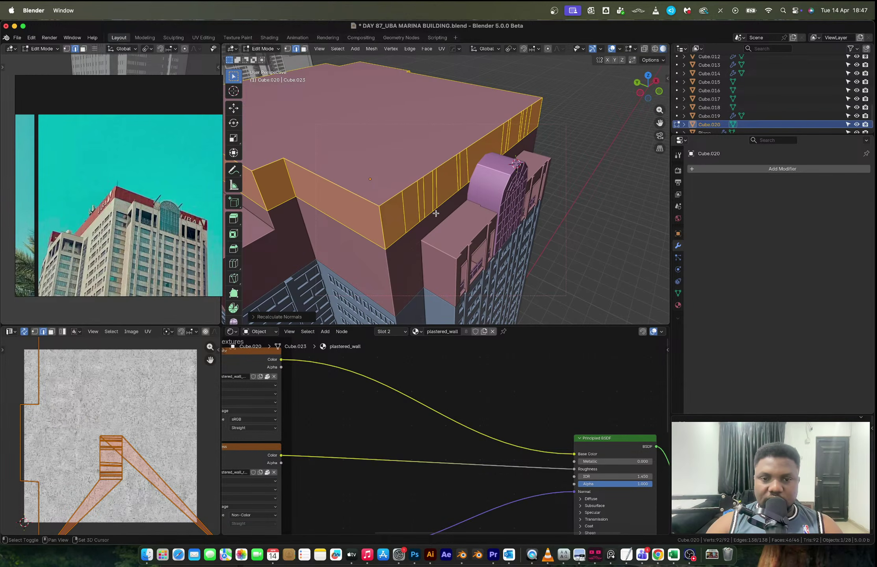
pyautogui.hotkey('alt', 'e')
pyautogui.click(436, 211)
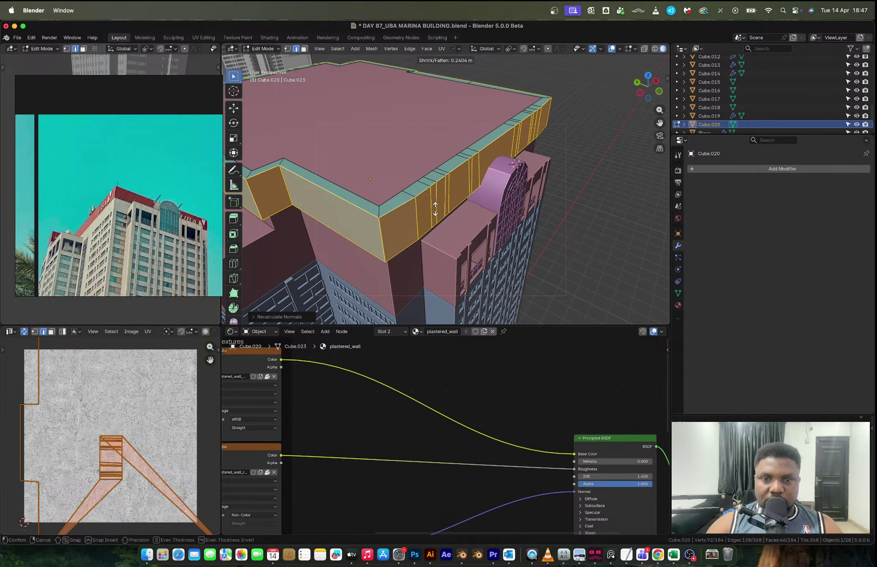
pyautogui.click(435, 209)
# - Straighten the roof band's outer front vertices in top view by scaling them to 0 along Y
pyautogui.click(647, 75)
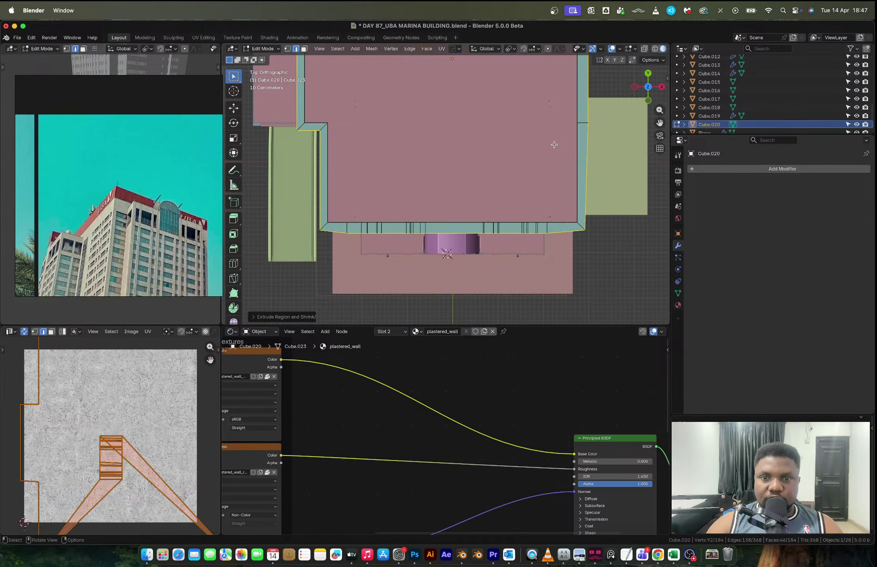
pyautogui.press('1')
pyautogui.hotkey('alt', 'z')
pyautogui.moveTo(608, 253); pyautogui.dragTo(298, 228)
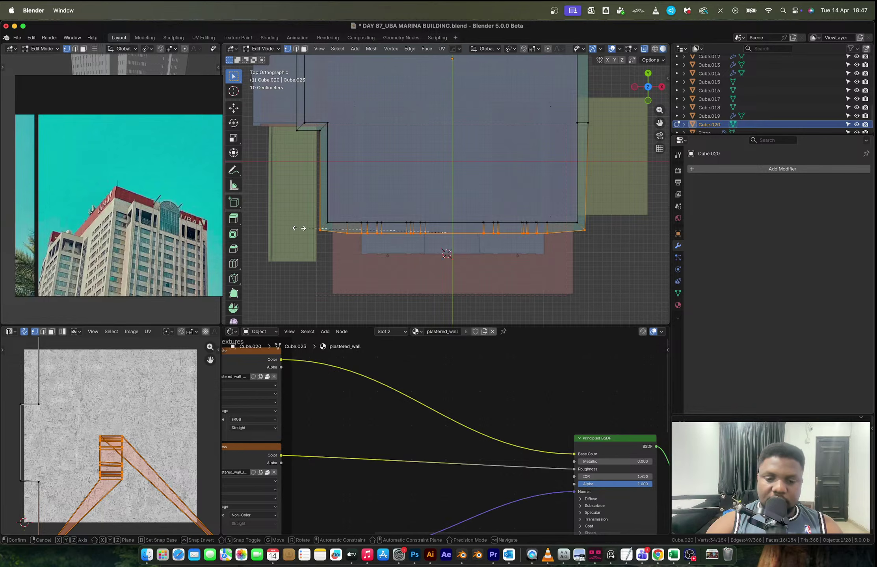
pyautogui.press('s')
pyautogui.press('y')
pyautogui.press('0')
pyautogui.press('Return')
pyautogui.scroll(-2, 315, 232)
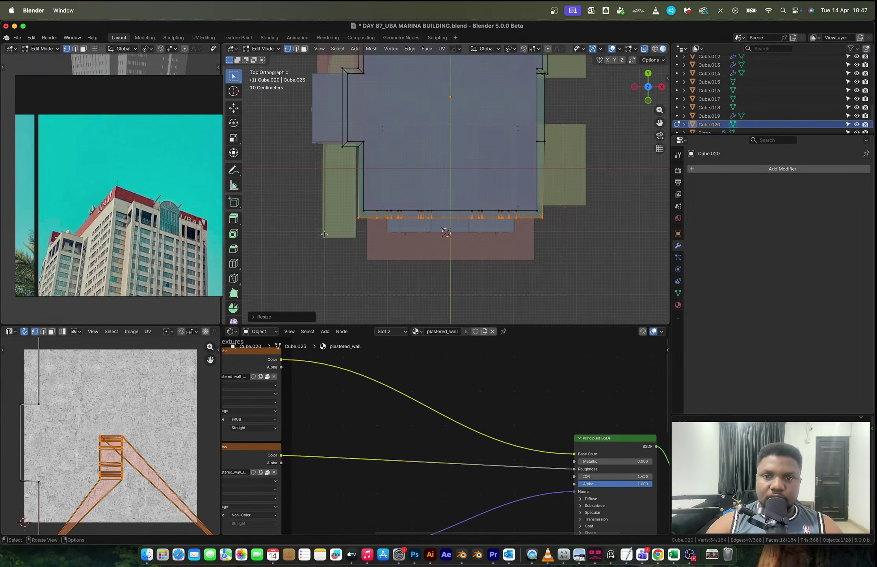
# - Straighten the outer vertices of the roof band's left rear step by scaling them to 0 along Y
pyautogui.keyDown('shift'); pyautogui.moveTo(426, 181); pyautogui.dragTo(405, 276, button='middle'); pyautogui.keyUp('shift')
pyautogui.keyDown('shift'); pyautogui.moveTo(388, 142); pyautogui.dragTo(380, 201, button='middle'); pyautogui.keyUp('shift')
pyautogui.moveTo(316, 129); pyautogui.dragTo(355, 142)
pyautogui.press('s')
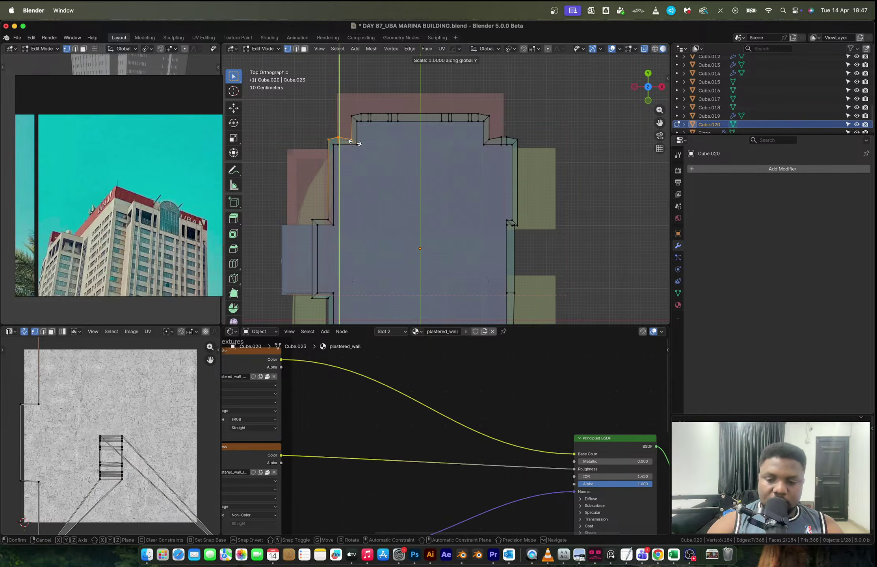
pyautogui.press('y')
pyautogui.press('0')
pyautogui.press('Return')
# - Straighten the outer vertices of the roof band's right rear step by scaling them to 0 along Y
pyautogui.moveTo(321, 92); pyautogui.dragTo(483, 142)
pyautogui.press('s')
pyautogui.press('y')
pyautogui.press('0')
pyautogui.press('Return')
pyautogui.press('s')
pyautogui.press('y')
pyautogui.press('0')
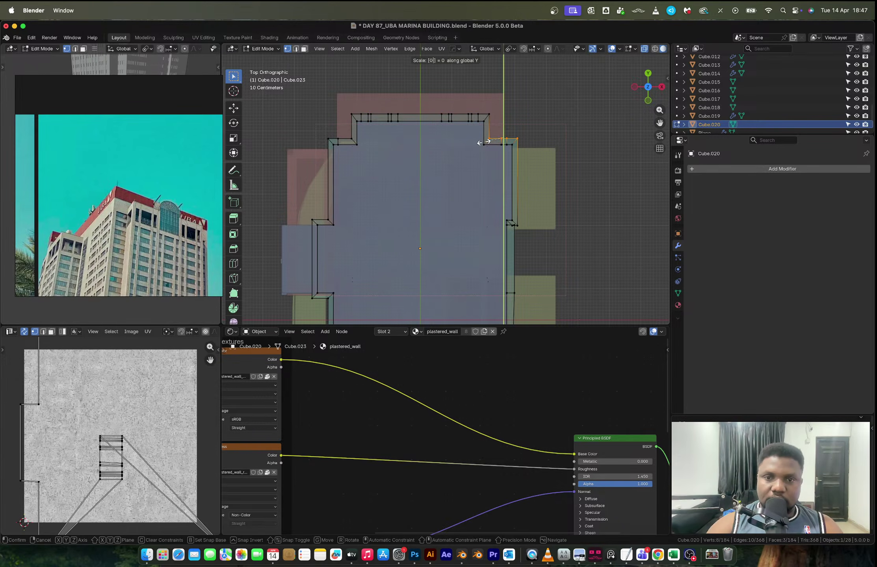
pyautogui.press('Return')
pyautogui.scroll(-4, 506, 183)
pyautogui.moveTo(506, 182); pyautogui.dragTo(516, 151, button='middle')
pyautogui.press('Tab')
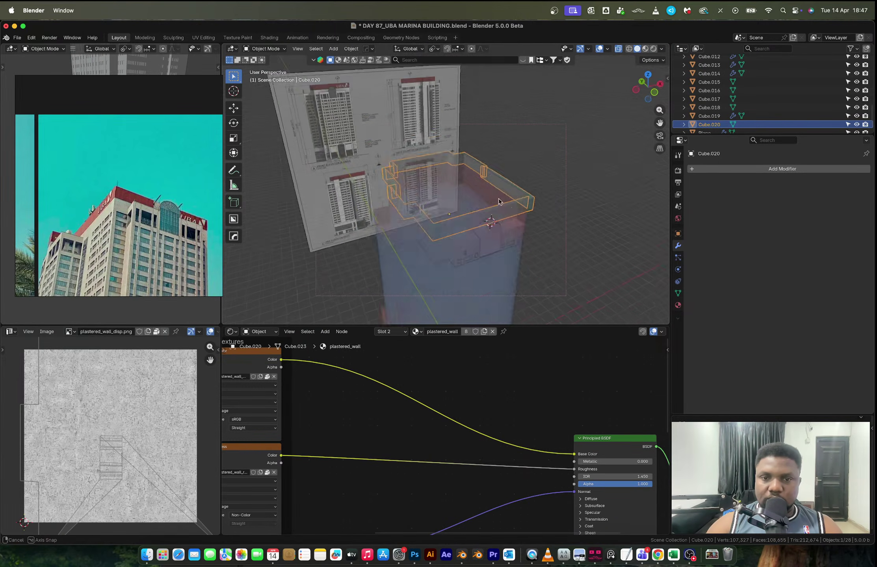
# - Shrink the roof band's outer face loop inward along its normals by about 0.11 m to thin the band
pyautogui.hotkey('alt', 'z')
pyautogui.scroll(4, 499, 201)
pyautogui.keyDown('shift'); pyautogui.moveTo(499, 200); pyautogui.dragTo(516, 216, button='middle'); pyautogui.keyUp('shift')
pyautogui.press('Tab')
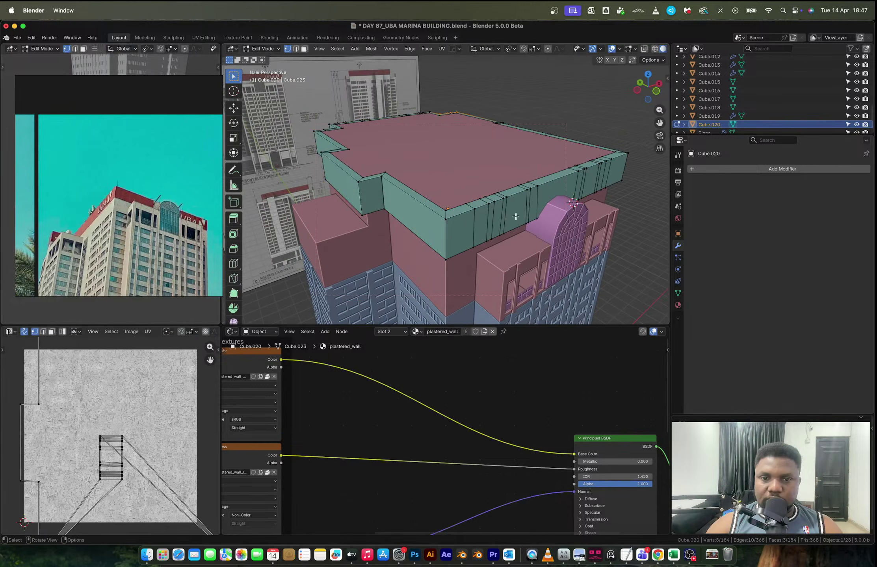
pyautogui.press('3')
pyautogui.keyDown('alt'); pyautogui.click(446, 233); pyautogui.keyUp('alt')
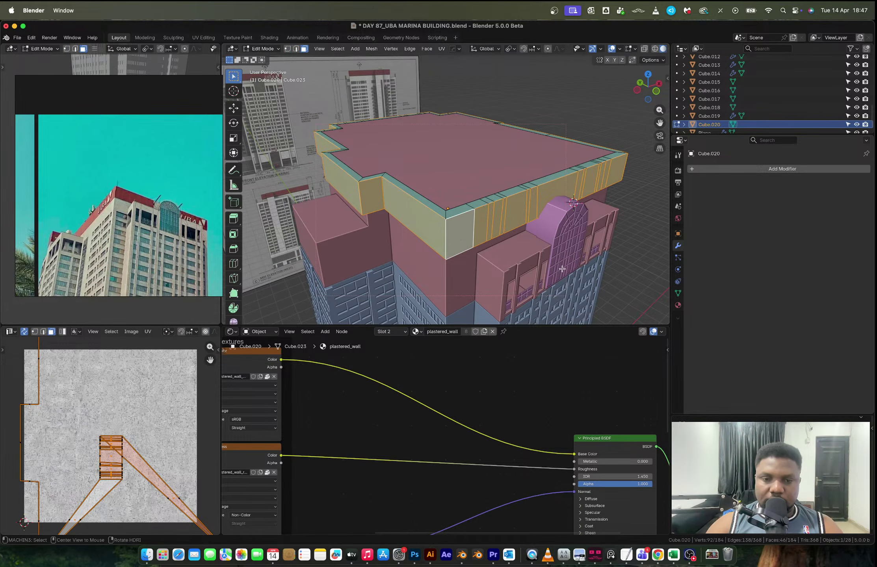
pyautogui.hotkey('alt', 's')
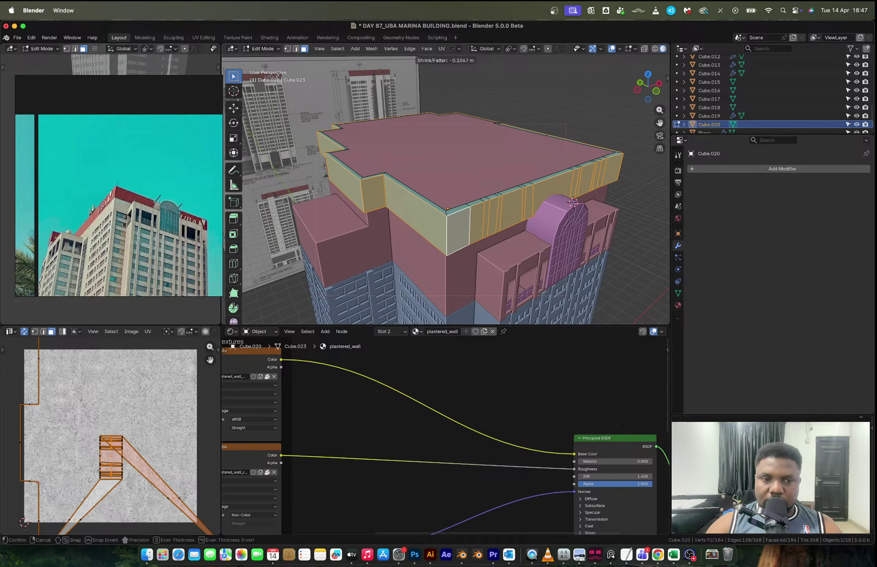
pyautogui.click(573, 202)
pyautogui.press('Tab')
pyautogui.moveTo(550, 166); pyautogui.dragTo(547, 197, button='middle')
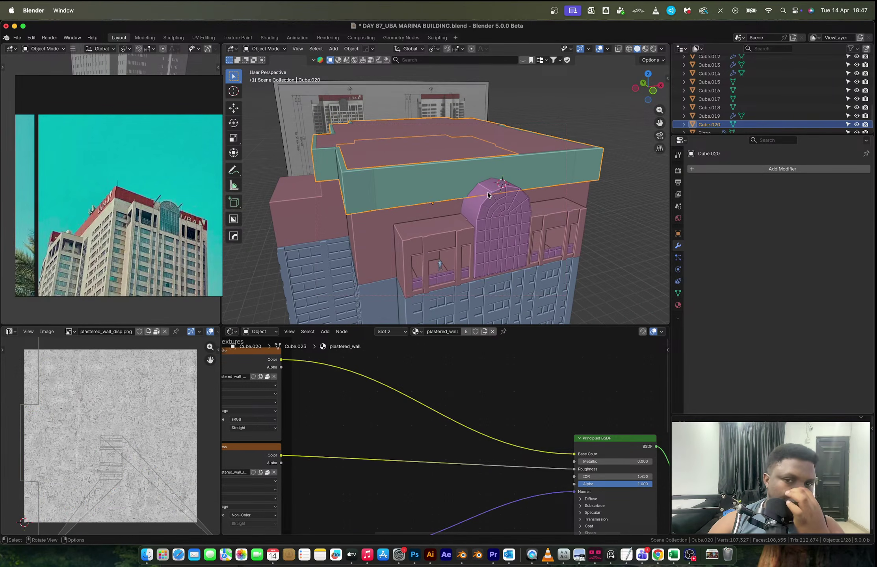
pyautogui.moveTo(455, 189); pyautogui.dragTo(520, 213, button='middle')
pyautogui.press('Tab')
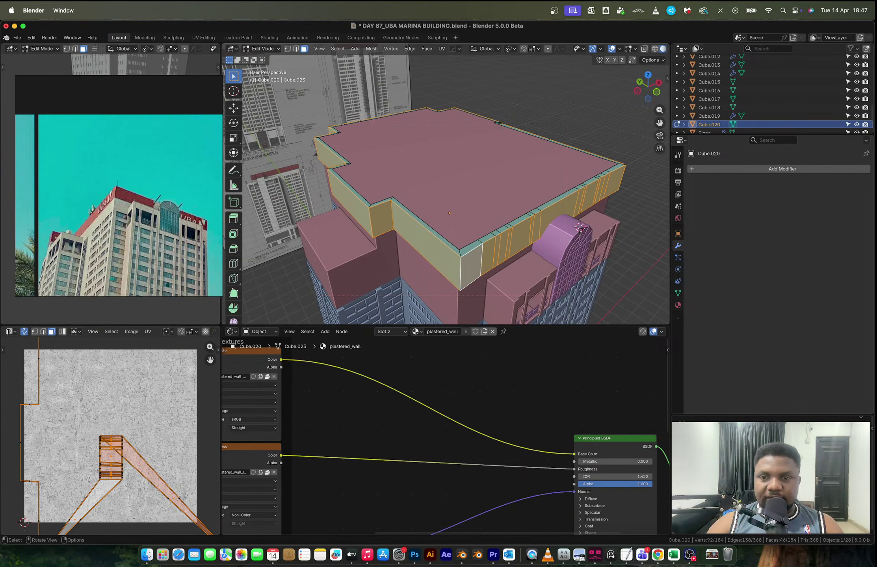
# - Select the run of outer faces across the roof band's front and scale them in top view
pyautogui.click(485, 271)
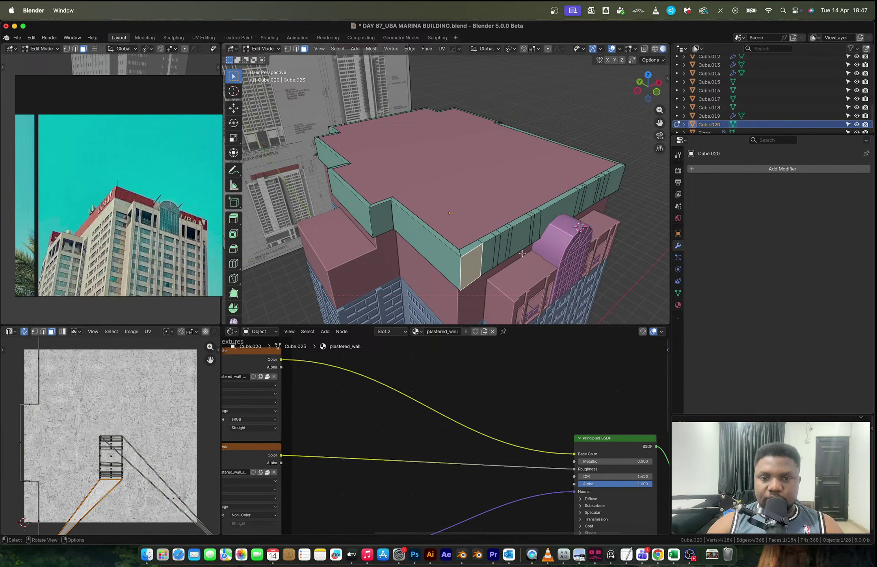
pyautogui.keyDown('ctrl'); pyautogui.click(616, 178); pyautogui.keyUp('ctrl')
pyautogui.click(648, 76)
pyautogui.keyDown('shift'); pyautogui.moveTo(504, 284); pyautogui.dragTo(508, 218, button='middle'); pyautogui.keyUp('shift')
pyautogui.press('s')
pyautogui.click(502, 216)
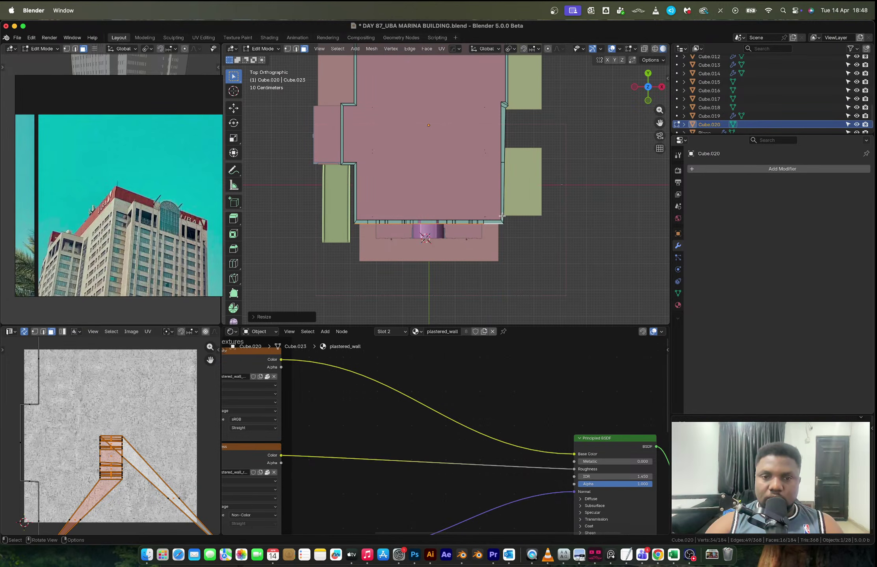
# - Leave Edit Mode and examine the UBA sign on the reference drawing in front view
pyautogui.press('Tab')
pyautogui.moveTo(474, 247); pyautogui.dragTo(448, 192, button='middle')
pyautogui.click(649, 91)
pyautogui.scroll(5, 449, 162)
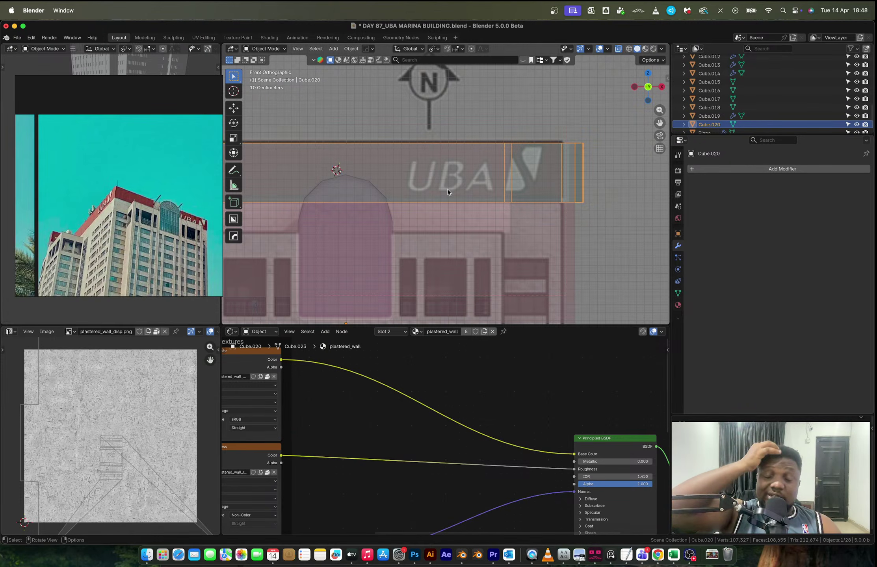
# - Switch to Chrome and reload the YouTube channel's live streams page
pyautogui.hotkey('ctrl', 'Right')
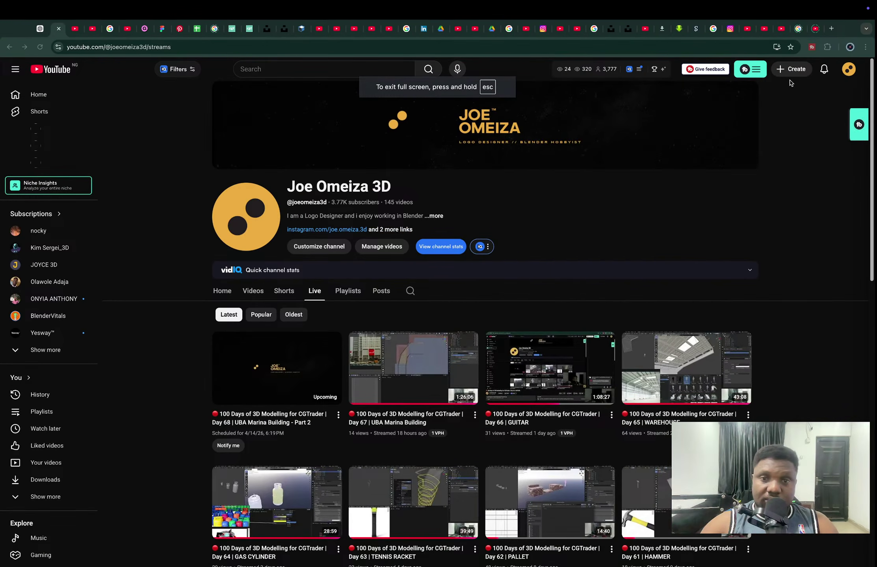
pyautogui.click(41, 49)
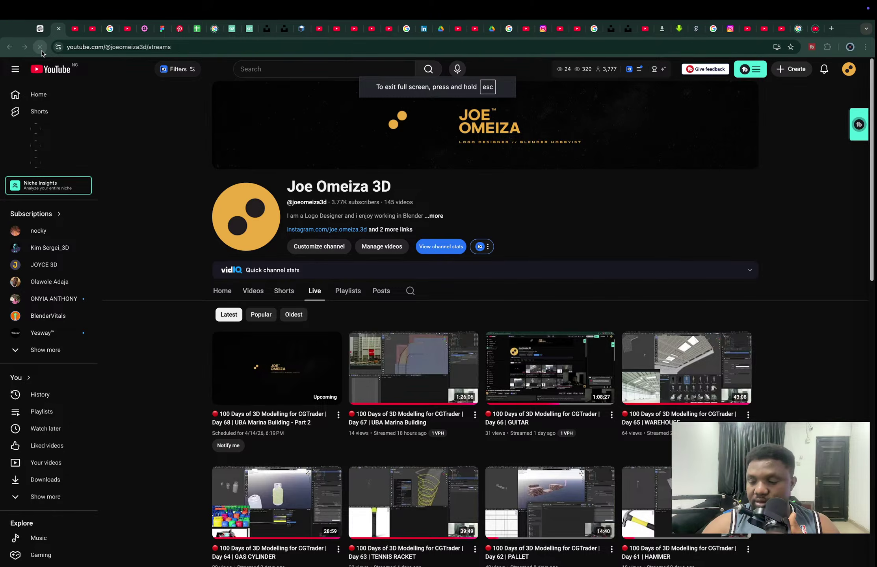
pyautogui.press('super+Tab')
pyautogui.press('super+Tab')
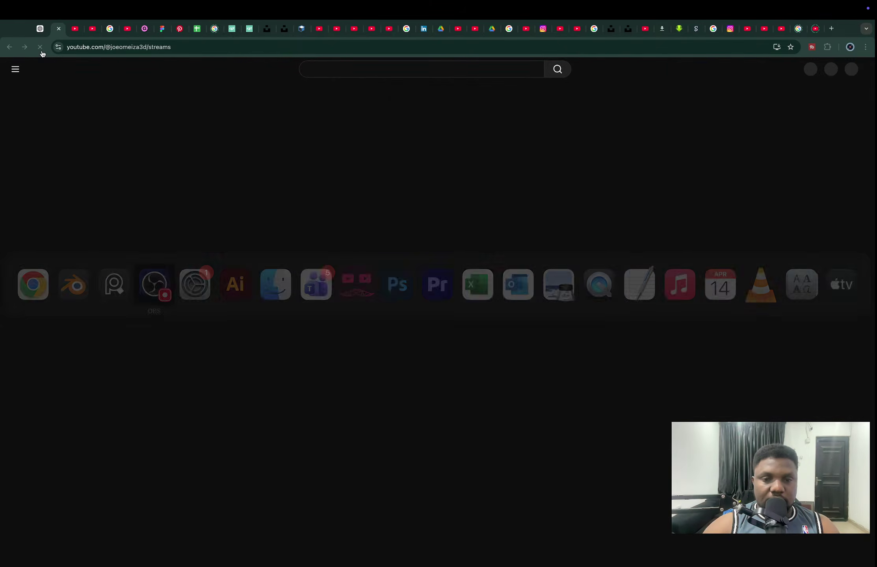
pyautogui.press('super+Tab')
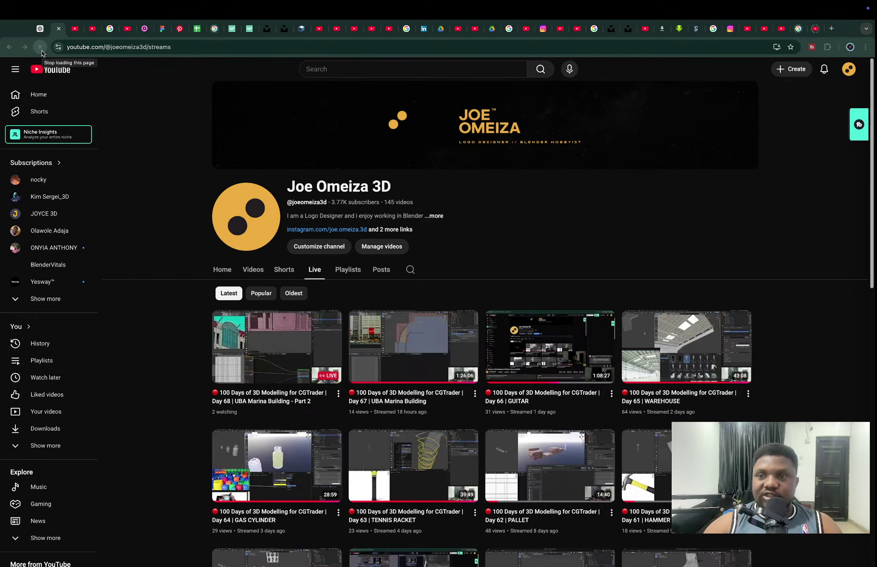
# - Search Google for "svg for UBA logo" in a new browser tab
pyautogui.click(832, 29)
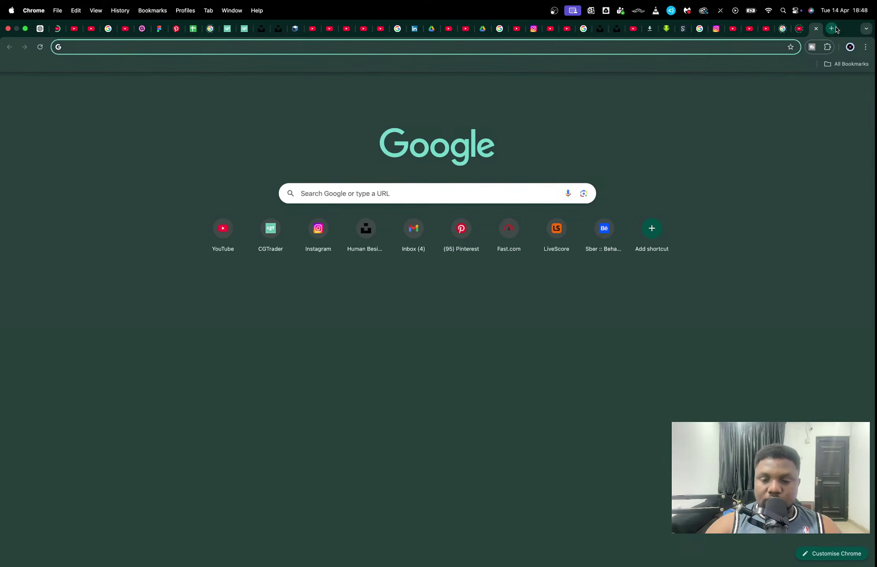
pyautogui.write('svg for UB')
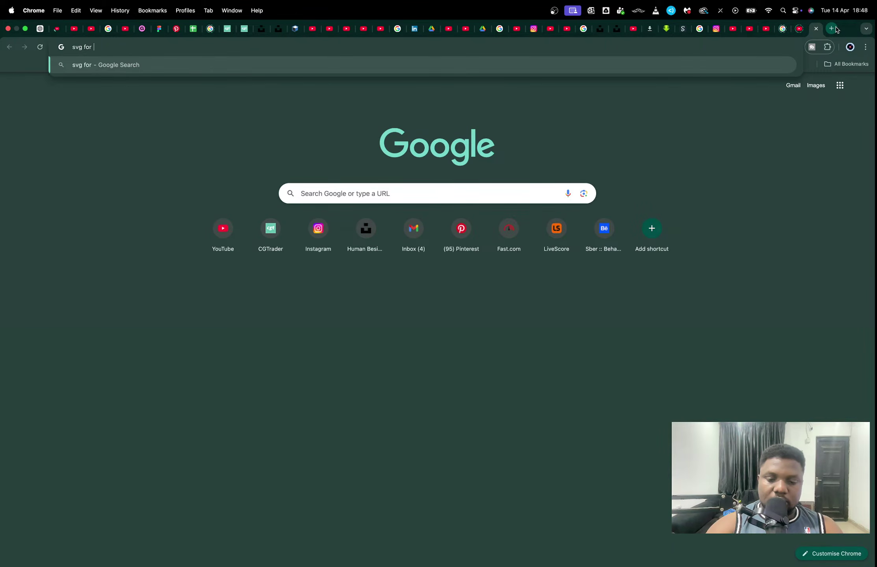
pyautogui.write('A logo')
pyautogui.press('Return')
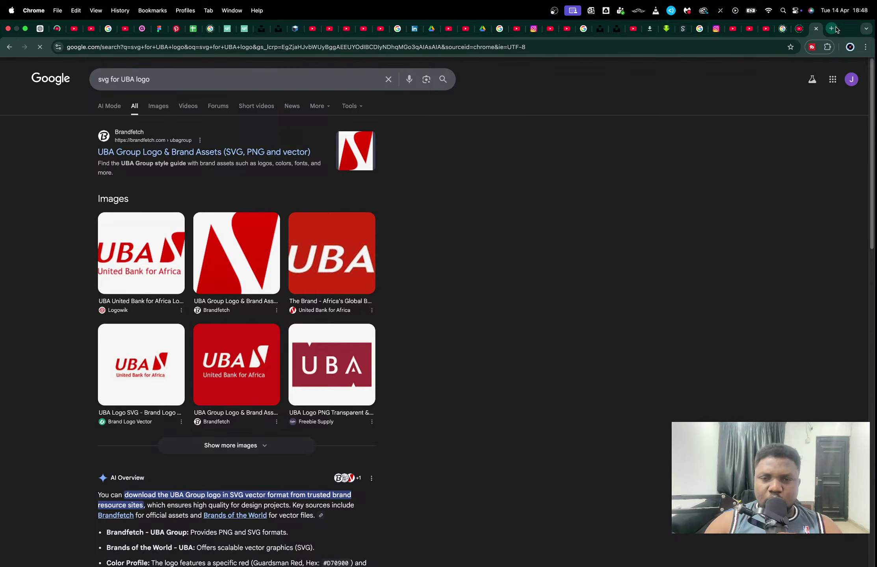
# - Switch to Blender and compare the UBA sign on the front reference drawing with the logo search results
pyautogui.press('super+Tab')
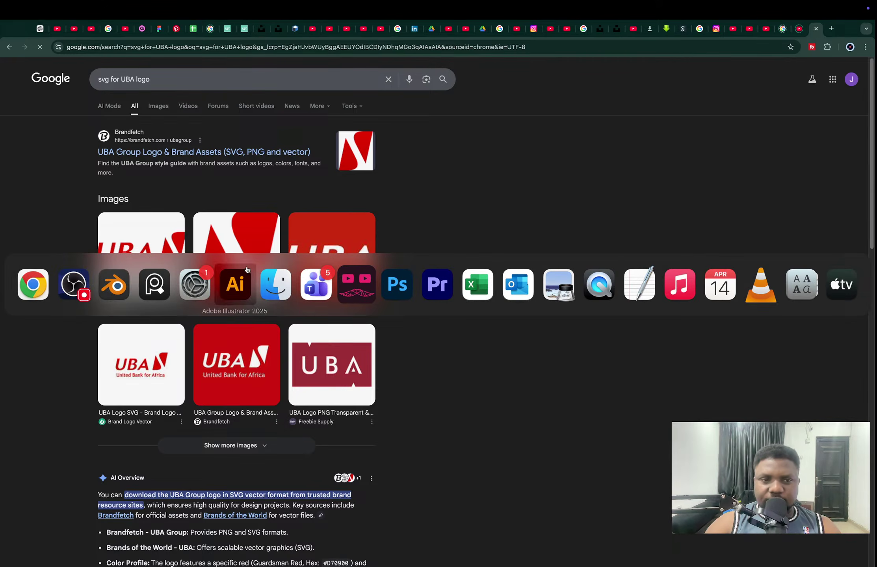
pyautogui.click(114, 288)
pyautogui.scroll(-3, 404, 206)
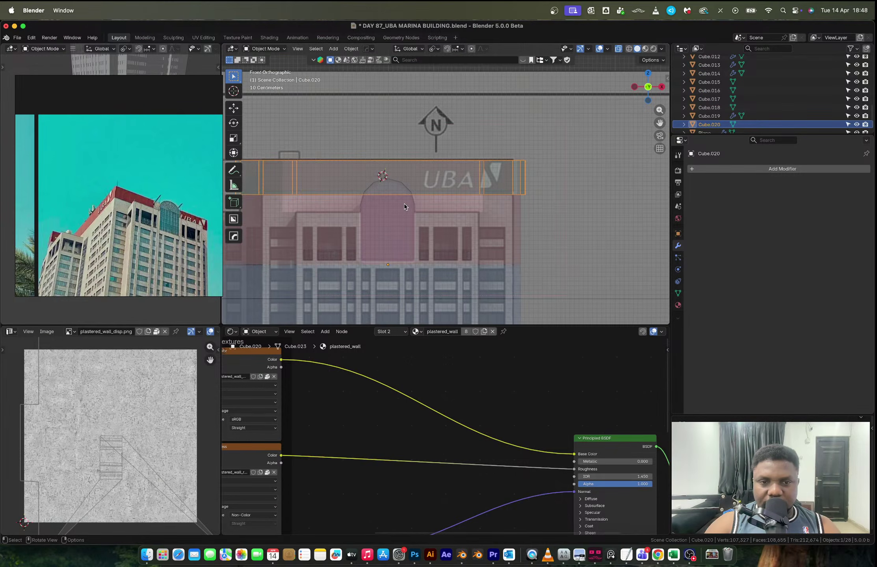
# - Switch to Chrome and open the Day 68 UBA Marina Building - Part 2 live stream in its own tab
pyautogui.press('super+Tab')
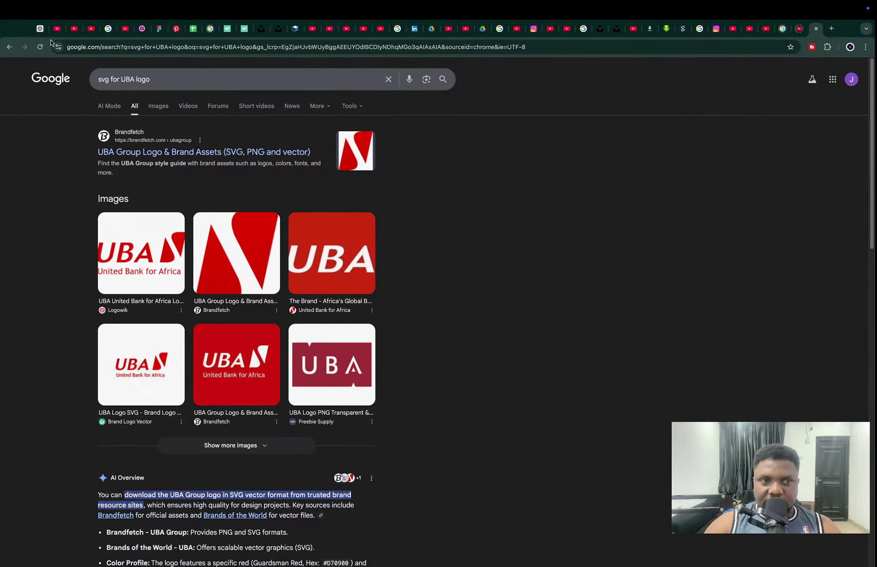
pyautogui.click(58, 30)
pyautogui.keyDown('super'); pyautogui.click(259, 386); pyautogui.keyUp('super')
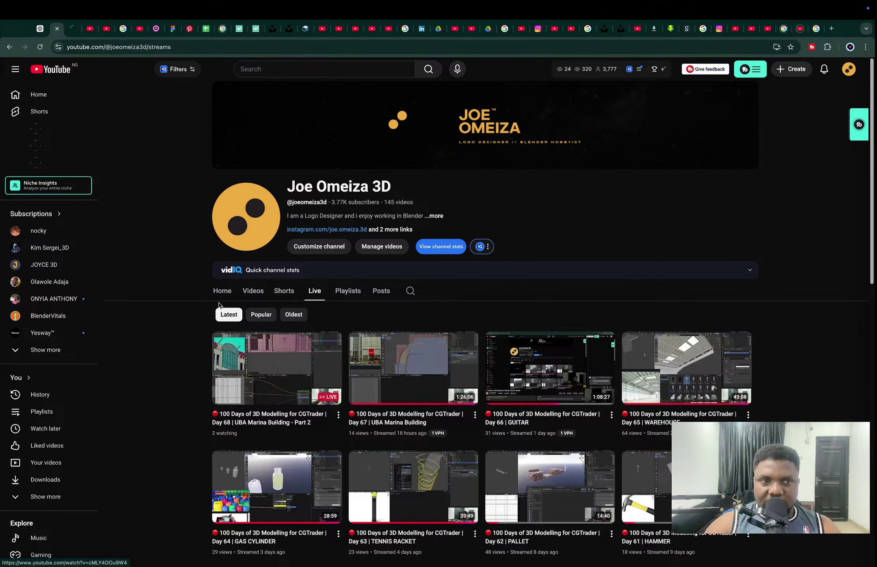
pyautogui.click(72, 29)
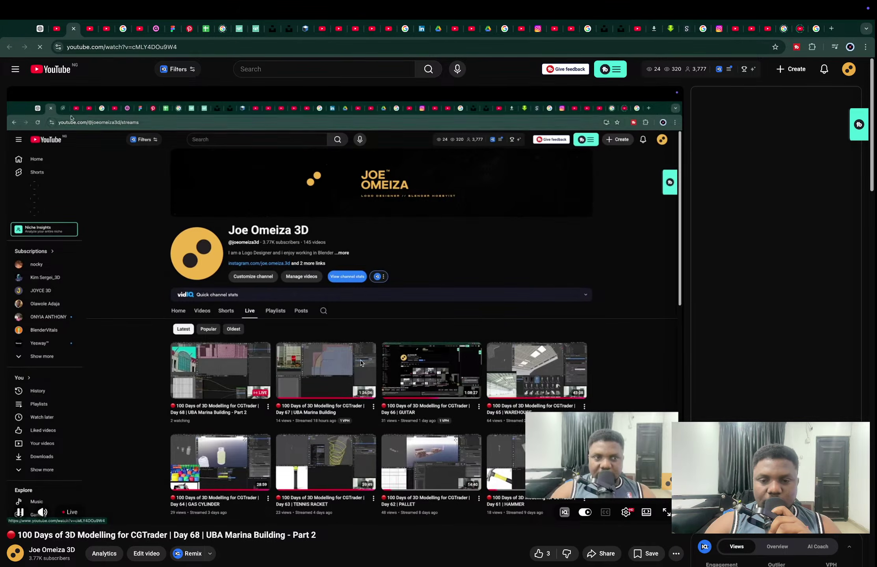
pyautogui.scroll(-3, 444, 367)
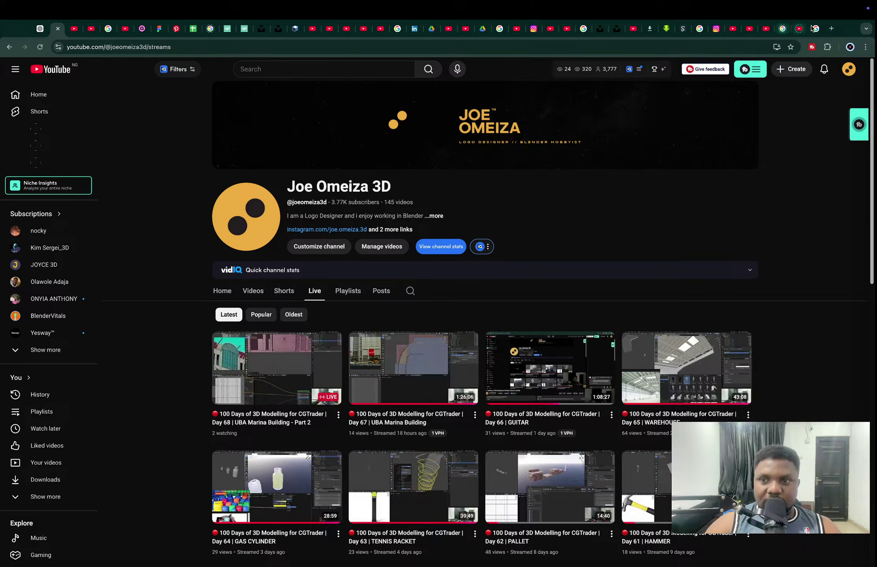
# - Return to the UBA logo search results and open the Logos Download page for UBA United Bank for Africa
pyautogui.click(815, 28)
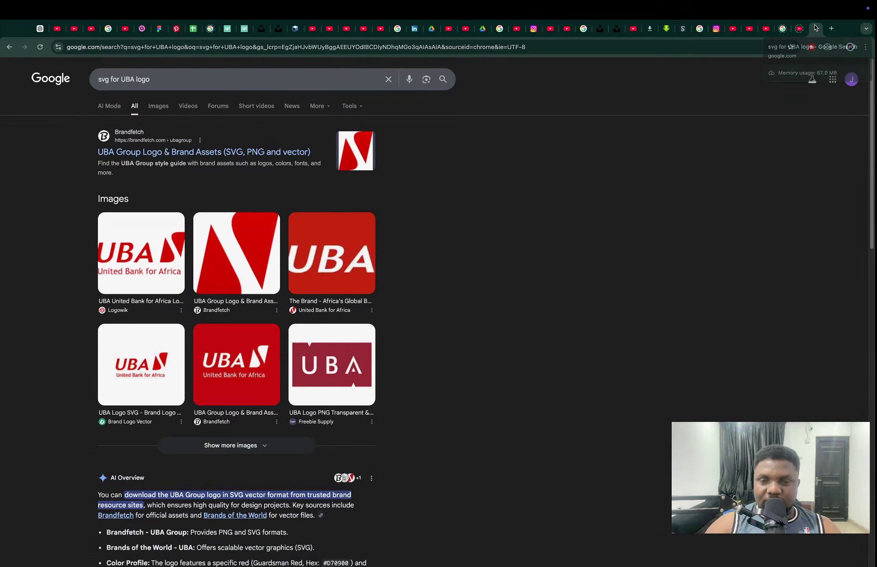
pyautogui.click(148, 261)
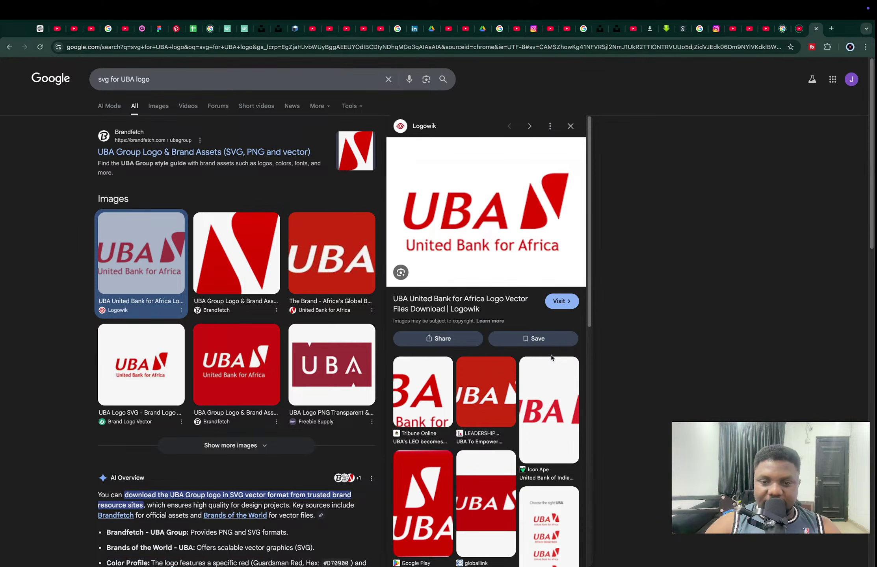
pyautogui.scroll(-5, 612, 423)
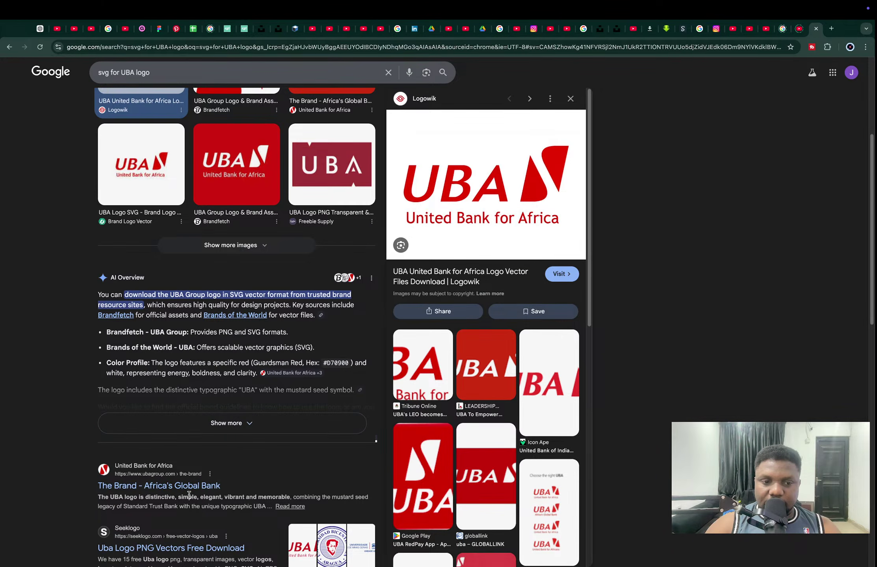
pyautogui.scroll(-3, 255, 460)
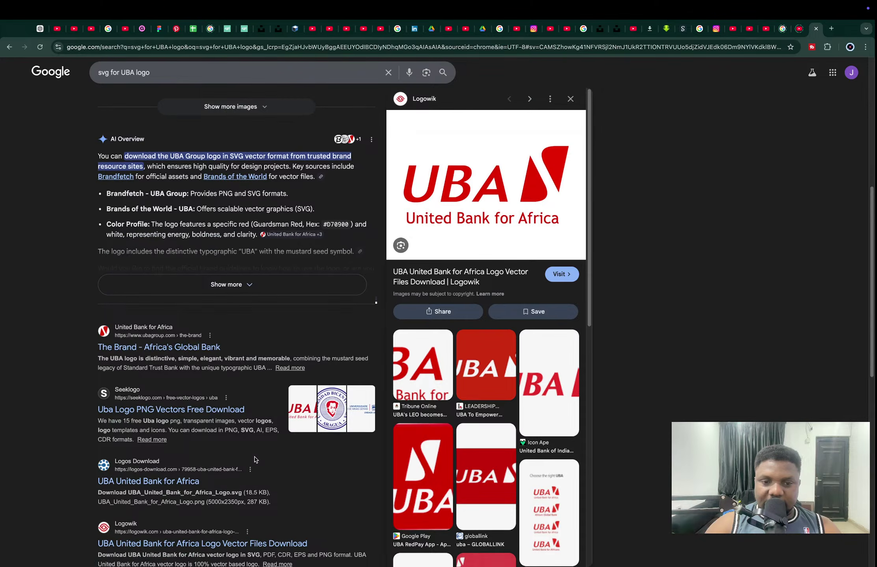
pyautogui.scroll(-2, 255, 459)
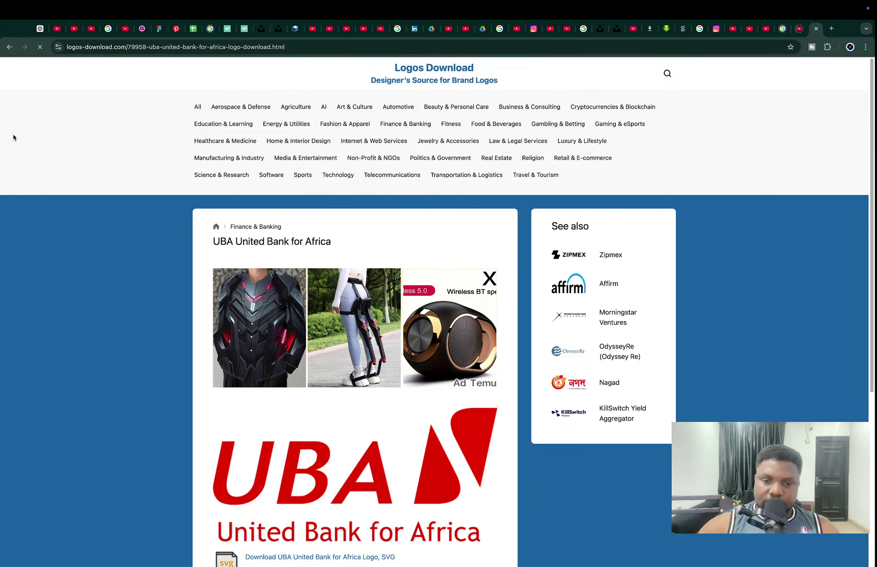
# - Download the UBA United Bank for Africa logo in SVG format and close the pop-up advertisement
pyautogui.scroll(-4, 354, 386)
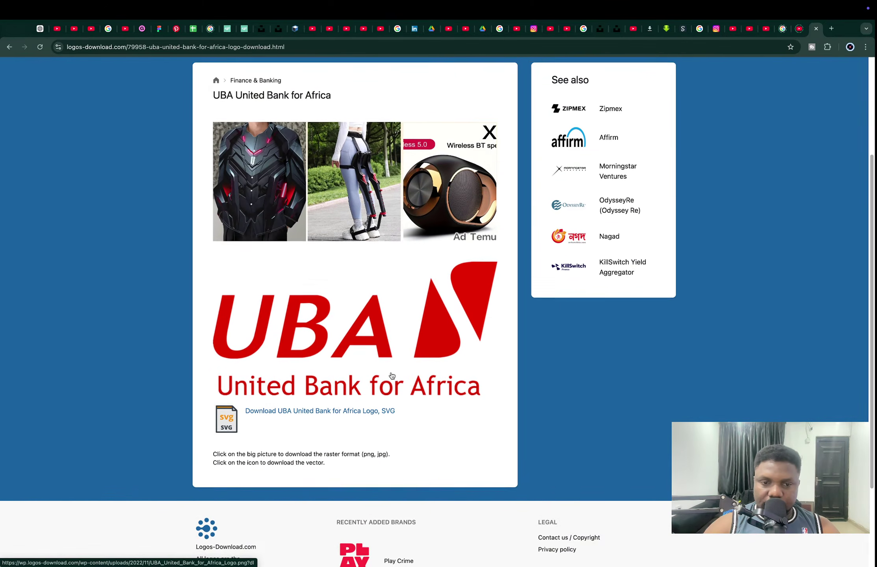
pyautogui.click(334, 404)
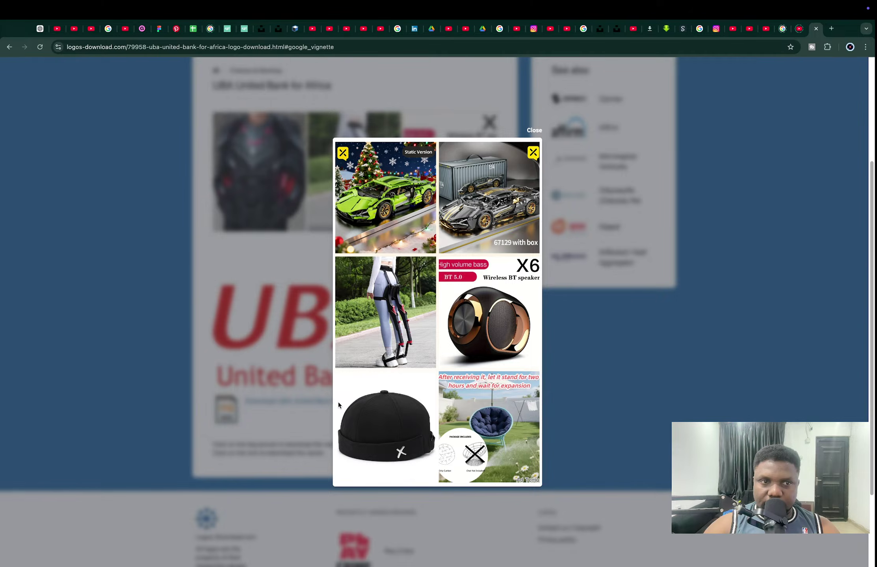
pyautogui.click(347, 47)
pyautogui.press('Right')
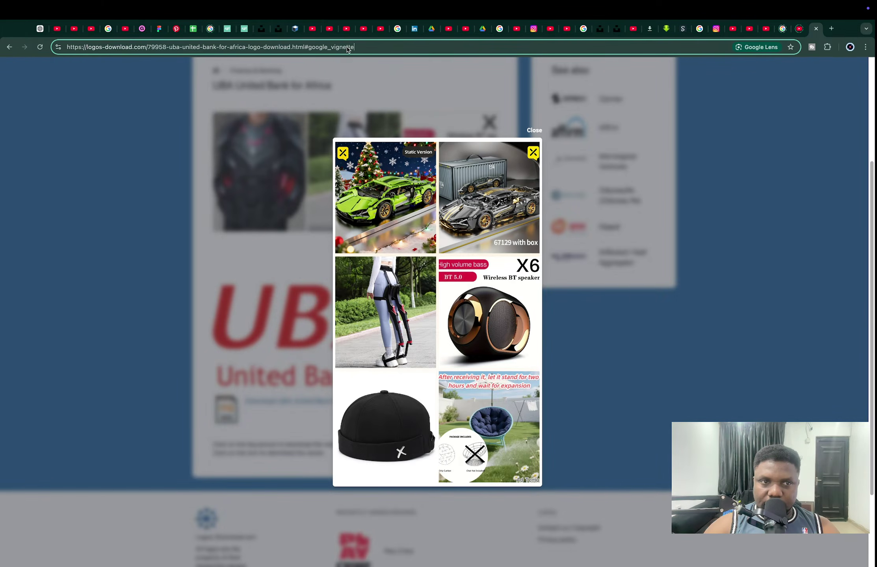
pyautogui.click(533, 130)
pyautogui.click(534, 130)
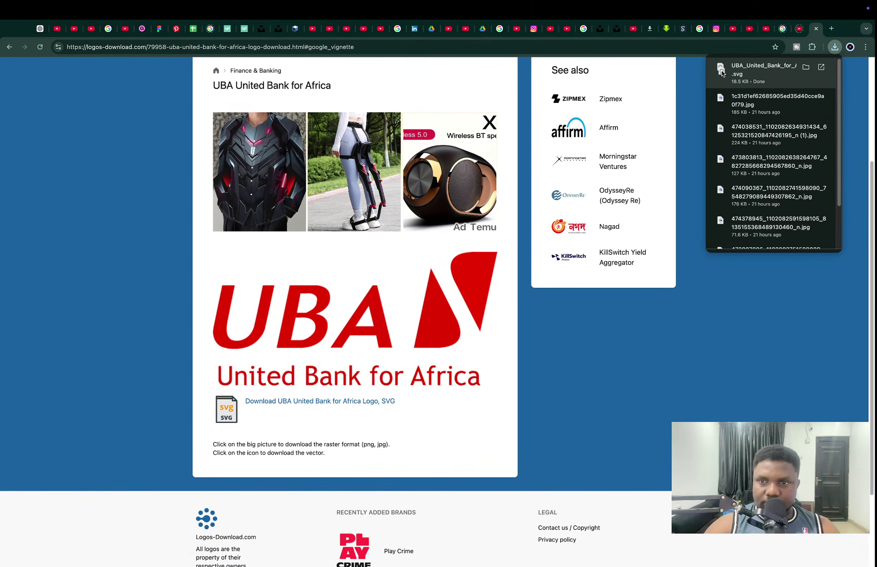
# - Import the downloaded UBA United Bank for Africa logo SVG into the Blender scene as curves
pyautogui.moveTo(721, 73)
pyautogui.mouseDown()
pyautogui.moveTo(683, 74)
pyautogui.moveTo(551, 155)
pyautogui.moveTo(443, 191)
pyautogui.moveTo(436, 174)
pyautogui.moveTo(396, 180)
pyautogui.mouseUp()
pyautogui.press('super+Tab')
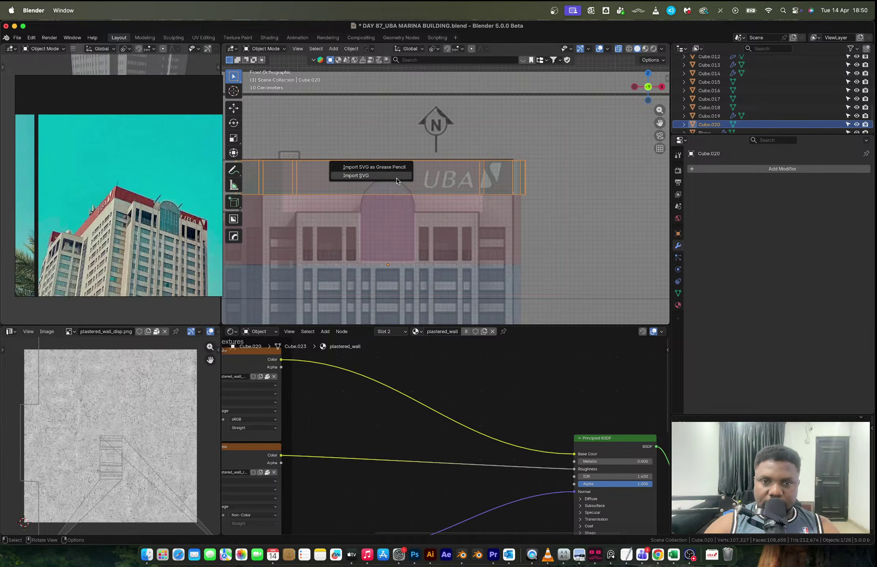
pyautogui.click(396, 177)
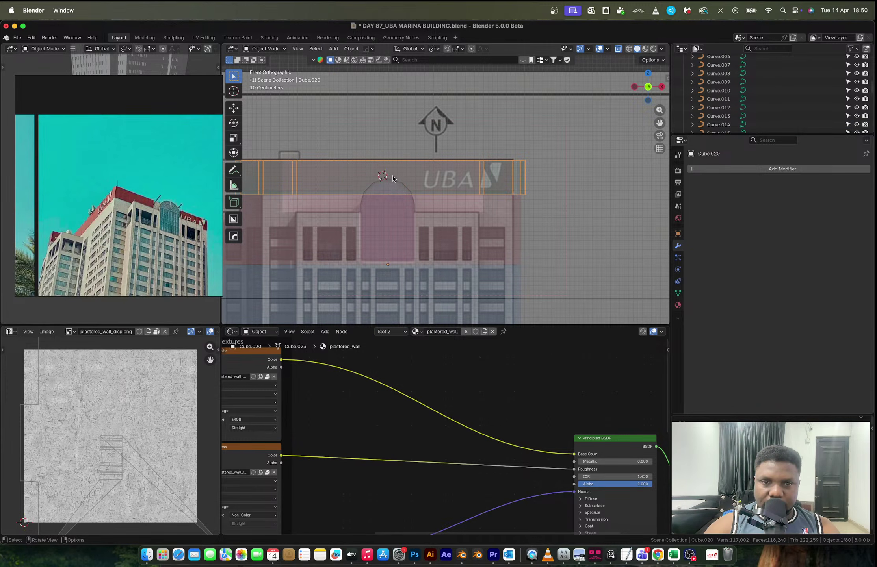
# - Select all objects in the imported UBA_United_Bank_for_Africa_Logo.svg collection
pyautogui.scroll(-3, 403, 184)
pyautogui.scroll(-10, 708, 103)
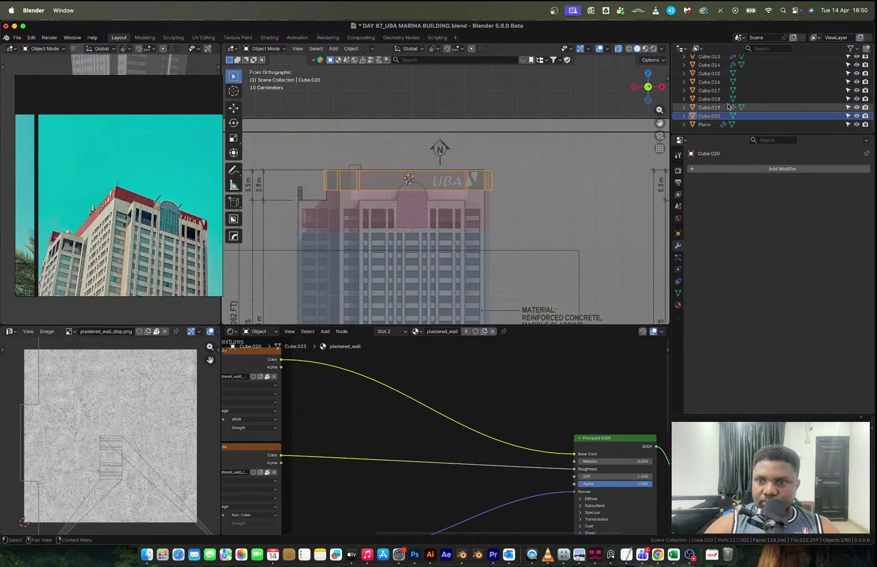
pyautogui.scroll(-5, 708, 122)
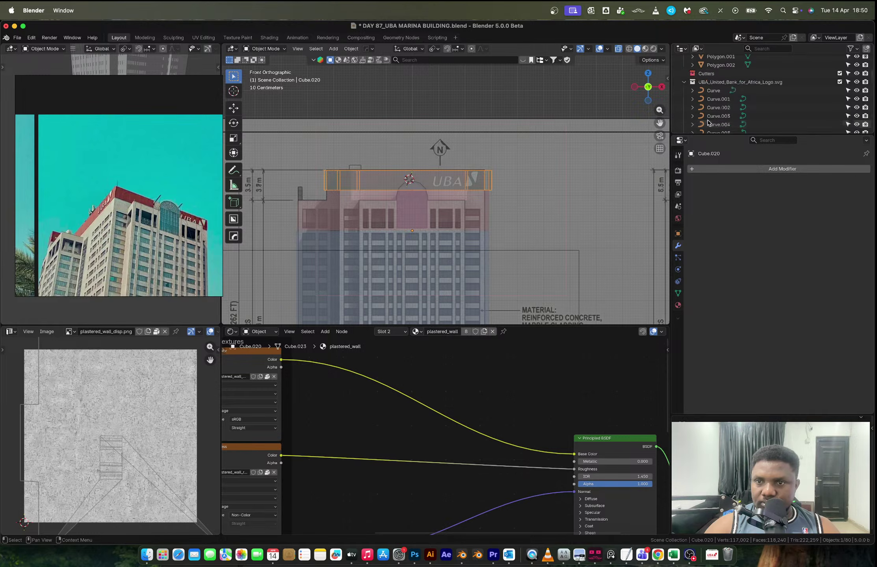
pyautogui.rightClick(709, 116)
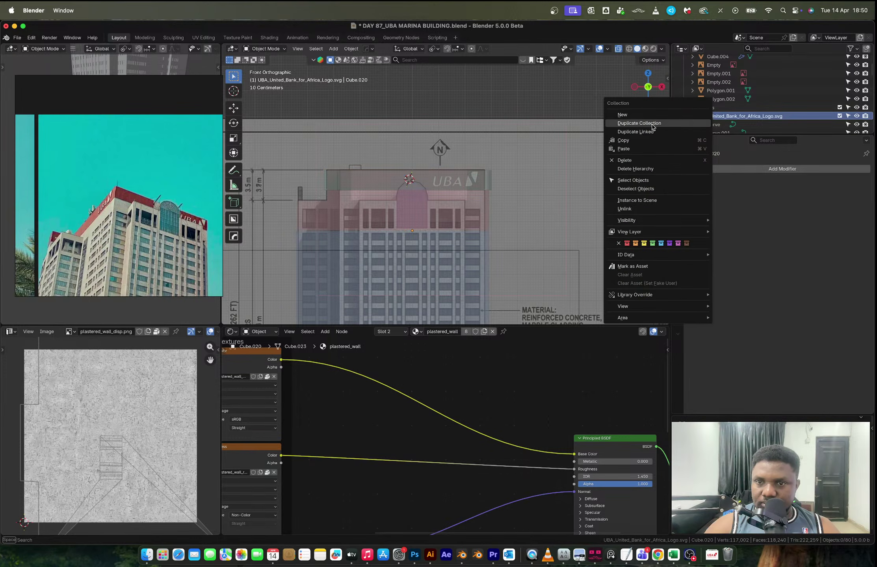
pyautogui.click(633, 180)
# - Scale the selected UBA logo curves uniformly in front view
pyautogui.scroll(-1, 497, 167)
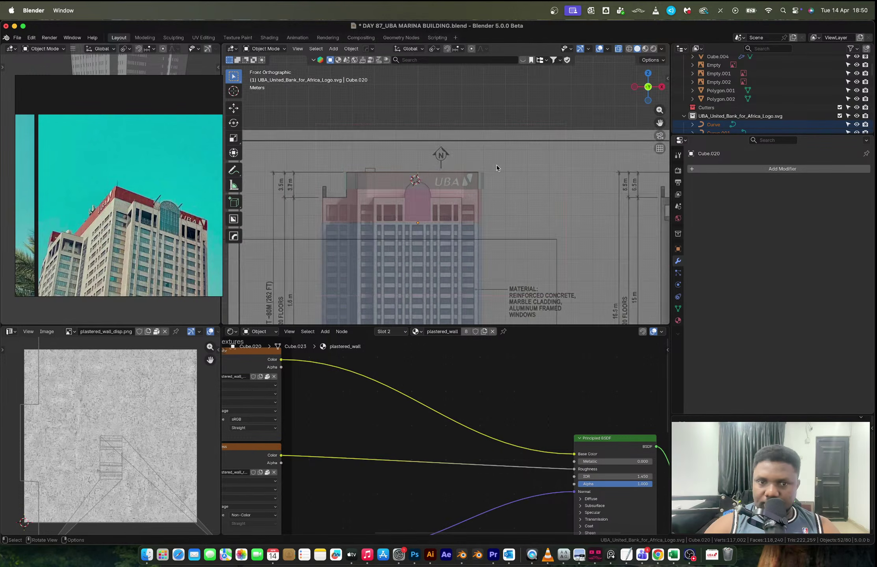
pyautogui.scroll(-5, 479, 196)
pyautogui.scroll(6, 442, 196)
pyautogui.press('s')
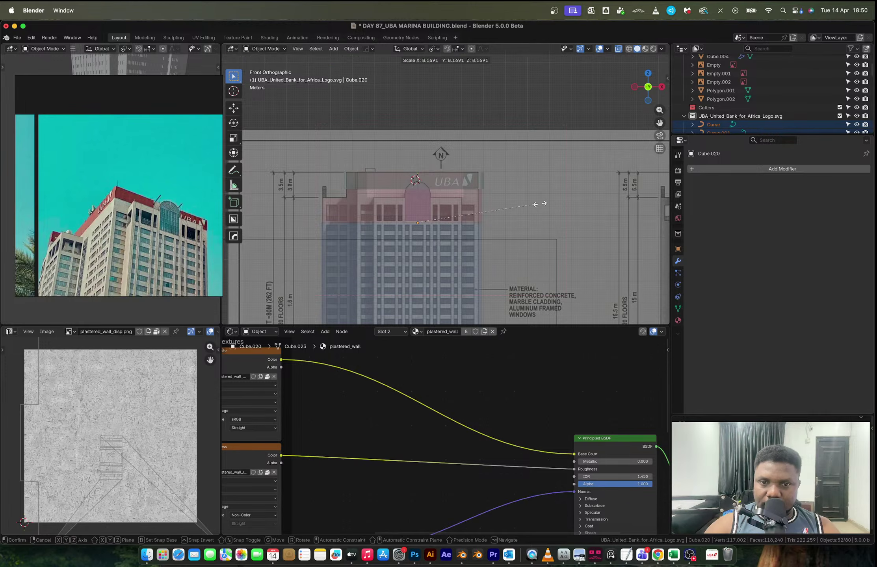
pyautogui.click(428, 221)
pyautogui.press('s')
# - Move the selected UBA logo curves along the Z axis and inspect the building's top for them
pyautogui.press('g')
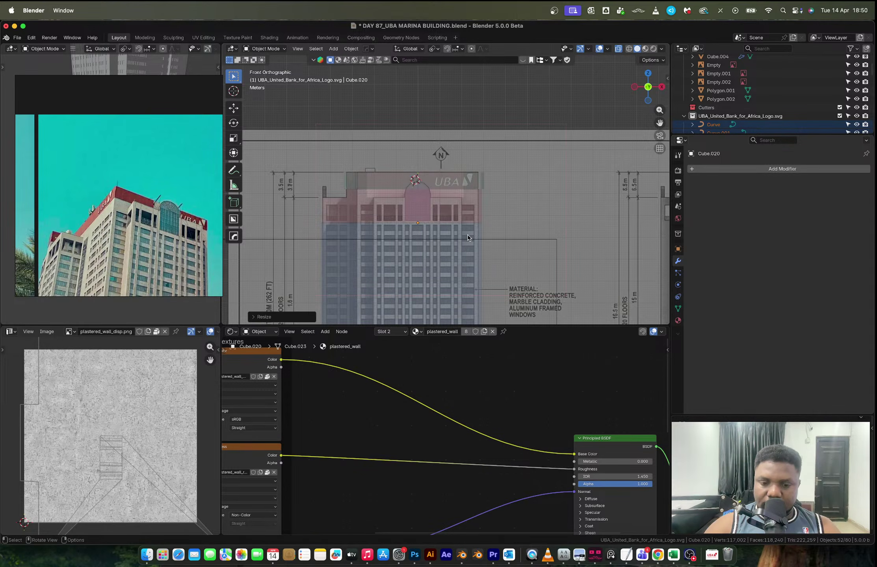
pyautogui.press('z')
pyautogui.click(485, 104)
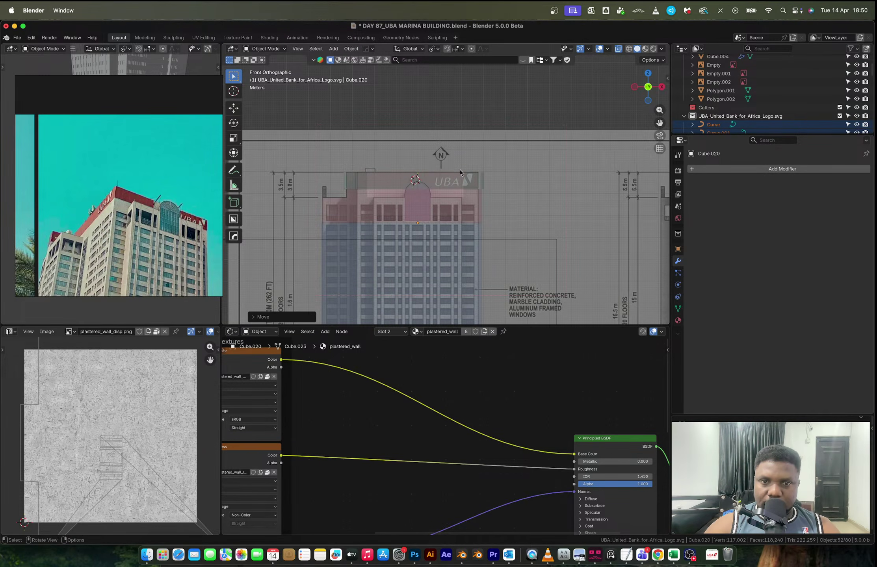
pyautogui.scroll(-8, 460, 175)
pyautogui.moveTo(460, 182); pyautogui.dragTo(450, 213, button='middle')
pyautogui.scroll(5, 450, 214)
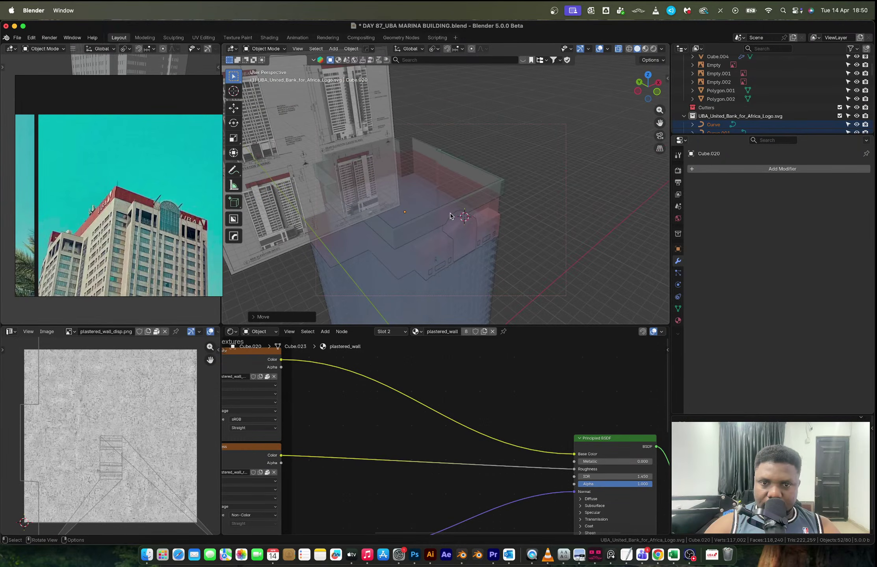
# - Try to enlarge the selected UBA logo curves with repeated uniform scaling
pyautogui.press('s')
pyautogui.click(539, 223)
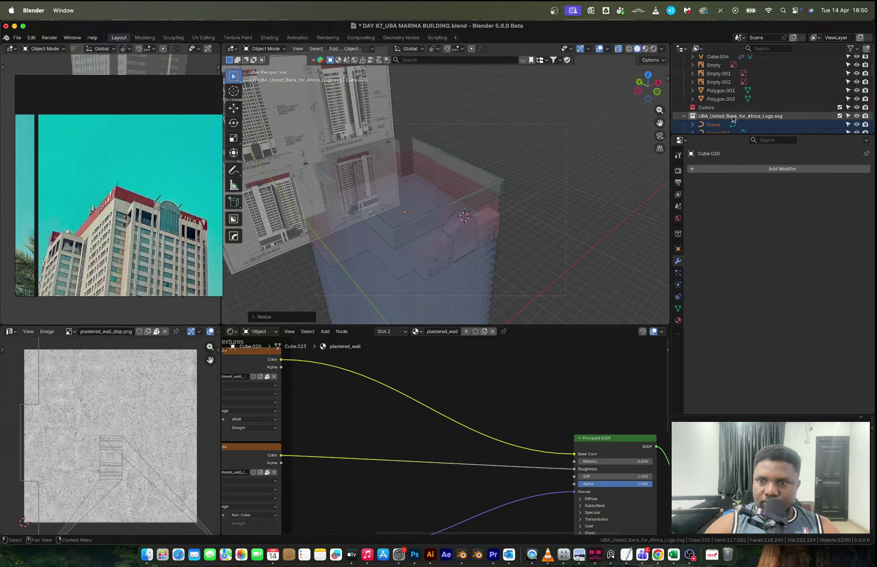
pyautogui.scroll(-5, 732, 119)
pyautogui.press('s')
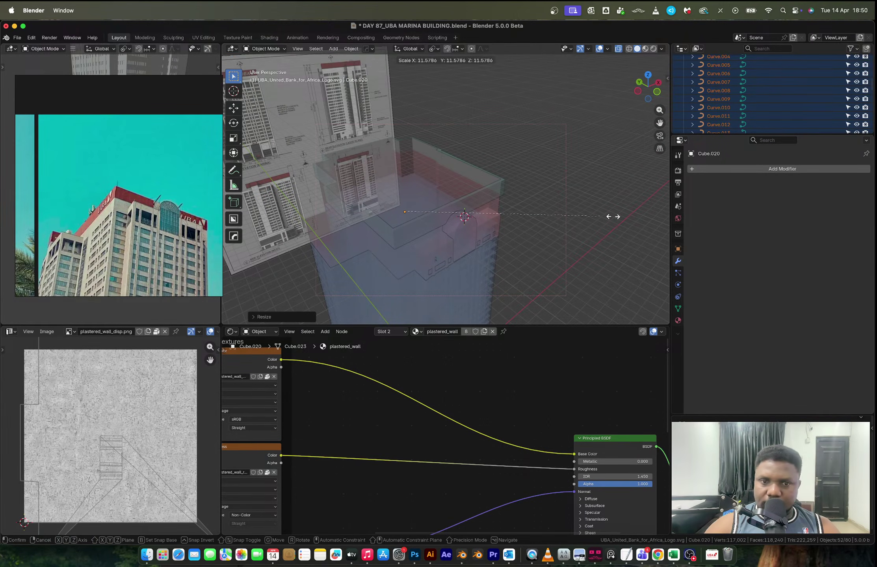
pyautogui.click(613, 217)
pyautogui.press('s')
pyautogui.click(617, 217)
pyautogui.press('s')
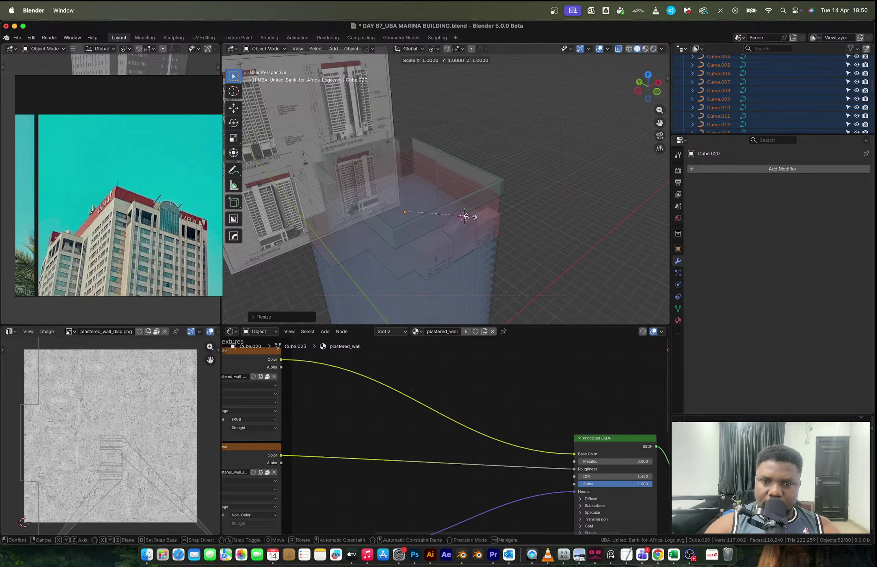
pyautogui.click(225, 230)
pyautogui.press('s')
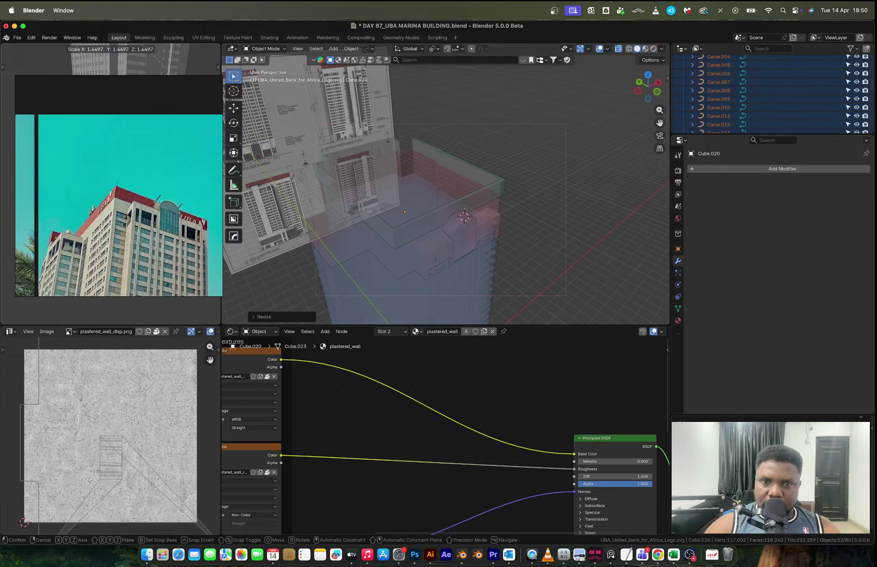
pyautogui.click(136, 261)
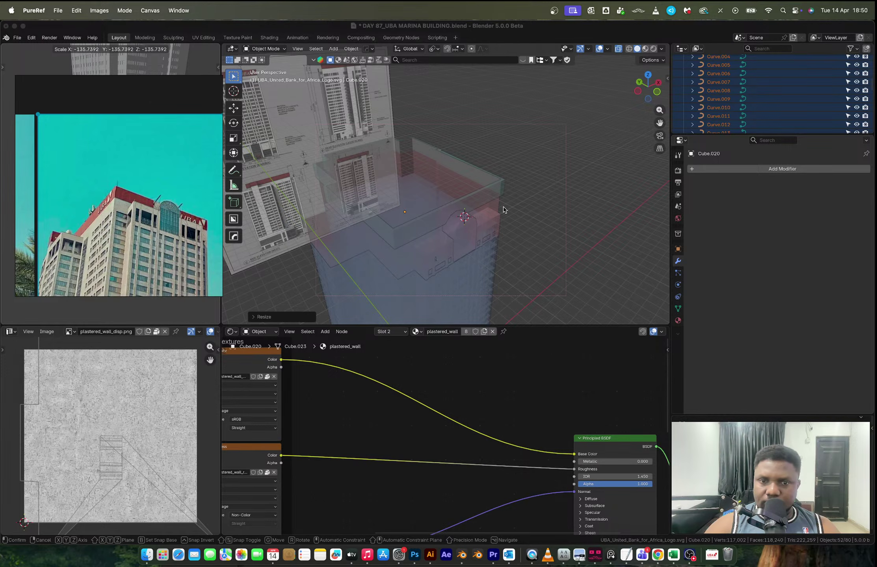
pyautogui.click(550, 172)
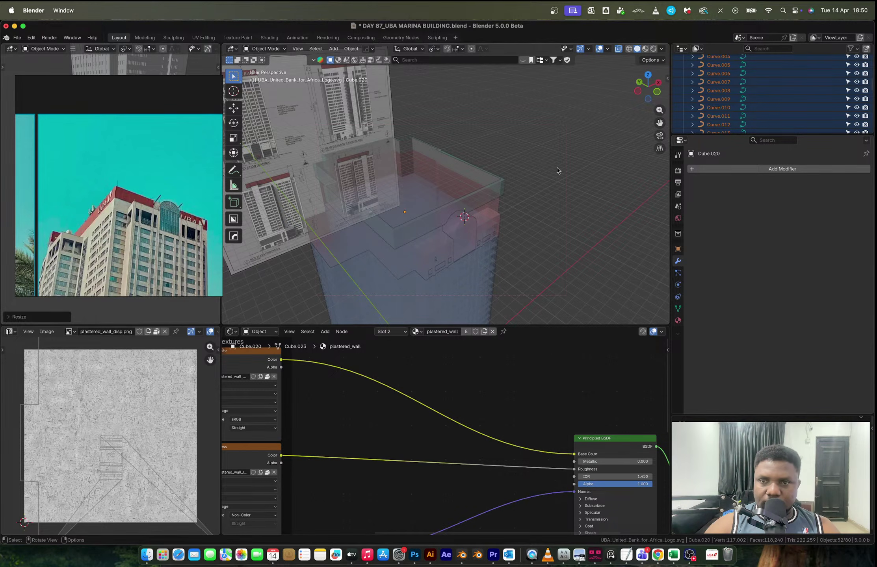
# - Convert the selected UBA logo curves to meshes and scale them up uniformly
pyautogui.rightClick(557, 171)
pyautogui.click(524, 252)
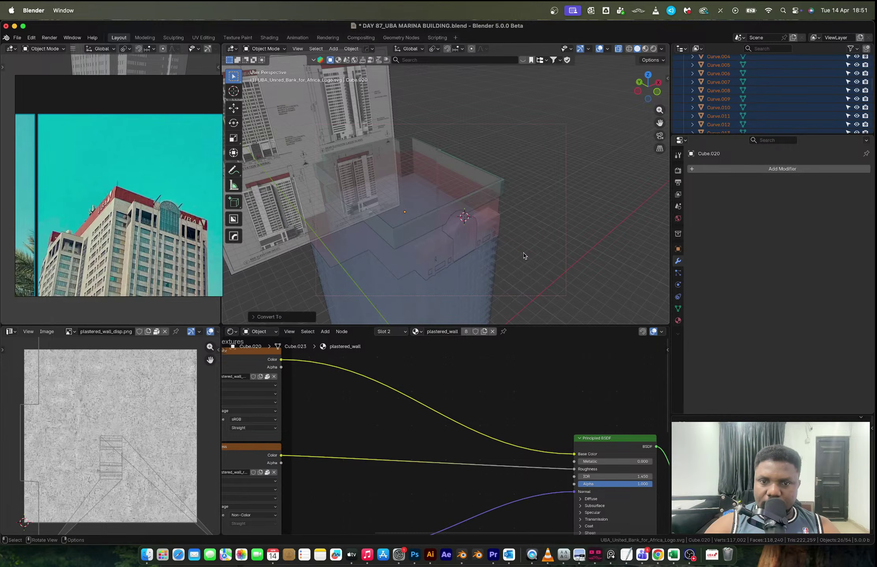
pyautogui.press('s')
pyautogui.click(566, 202)
pyautogui.press('s')
pyautogui.click(551, 209)
pyautogui.moveTo(503, 213)
pyautogui.mouseDown(button='middle')
pyautogui.moveTo(496, 195)
pyautogui.moveTo(503, 203)
pyautogui.mouseUp(button='middle')
# - Delete the imported UBA logo objects and their SVG collection, and save the building file
pyautogui.press('x')
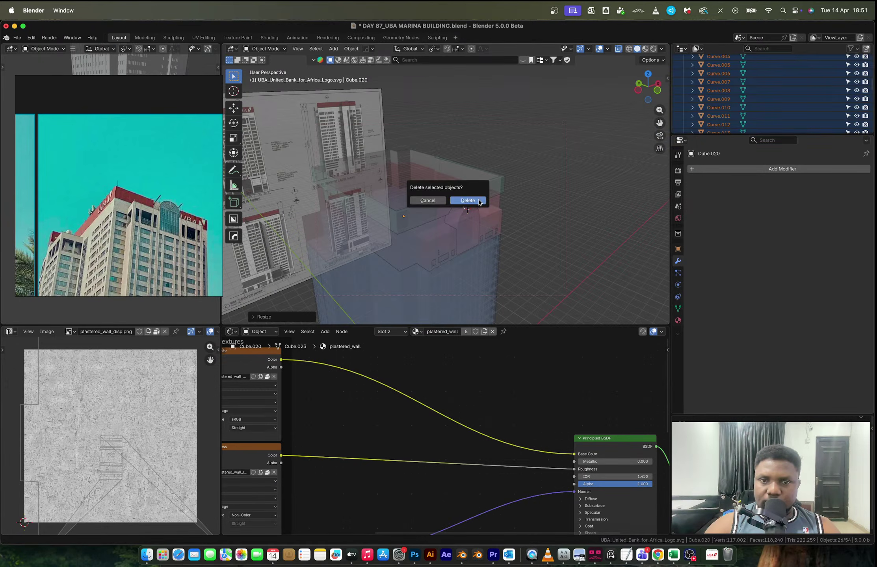
pyautogui.click(479, 202)
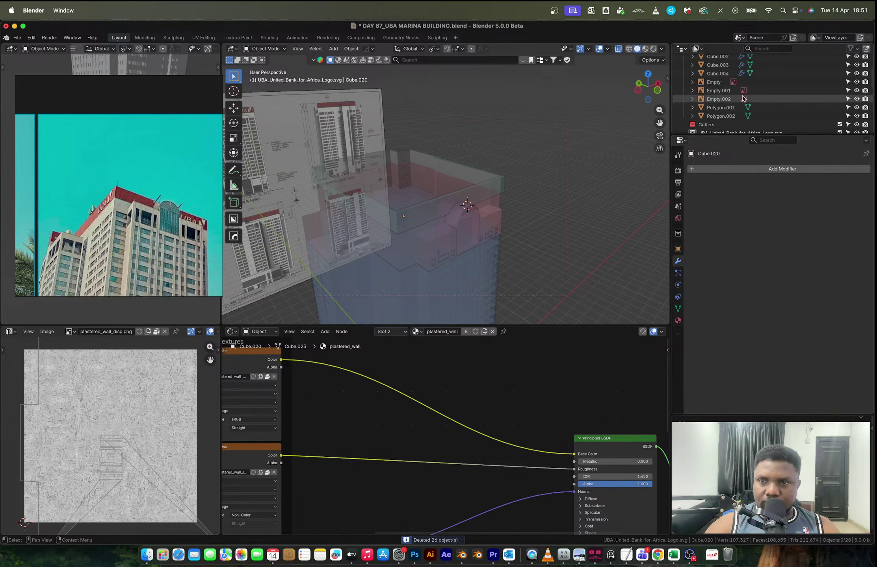
pyautogui.click(756, 99)
pyautogui.press('x')
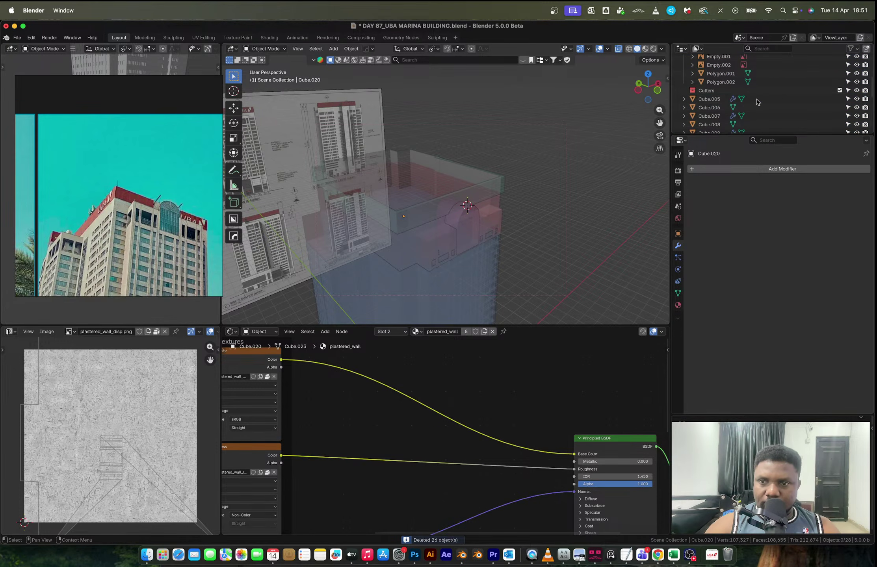
pyautogui.press('super+s')
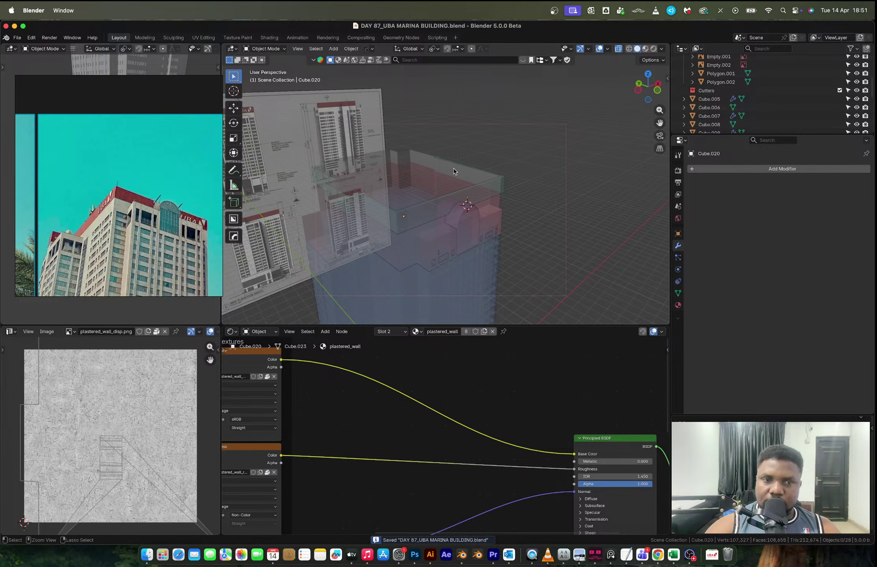
# - Create a new General file and import the downloaded UBA United Bank for Africa logo SVG into it
pyautogui.press('super+n')
pyautogui.click(453, 170)
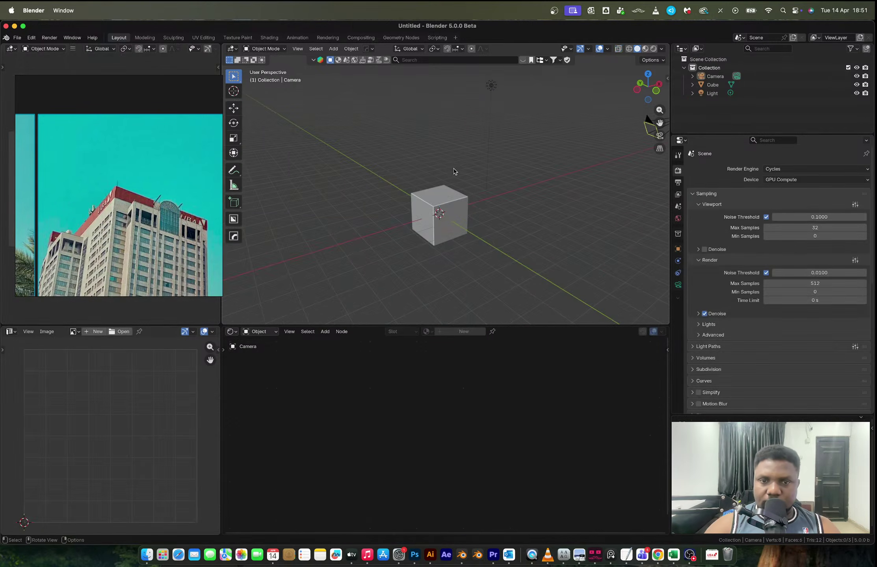
pyautogui.press('super+Tab')
pyautogui.click(834, 47)
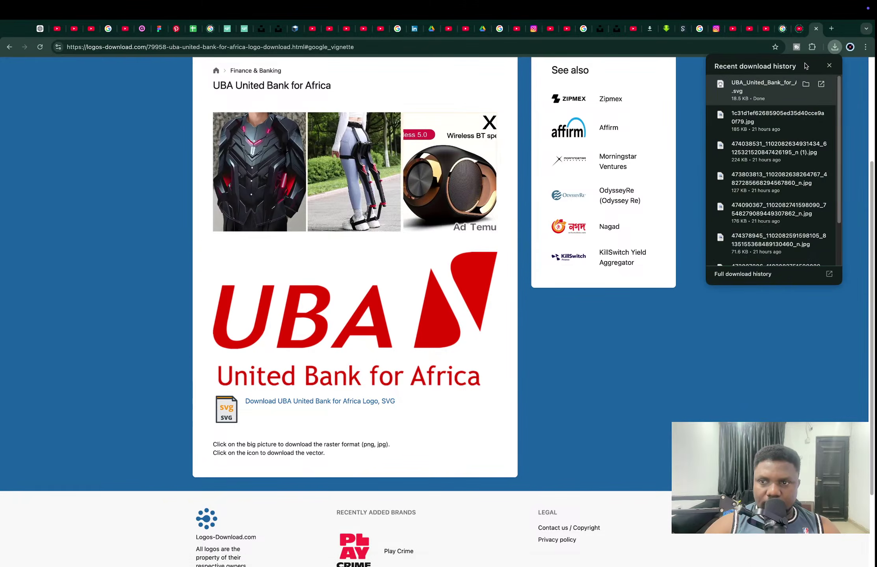
pyautogui.press('super+Tab')
pyautogui.moveTo(708, 78); pyautogui.dragTo(503, 219)
pyautogui.click(503, 219)
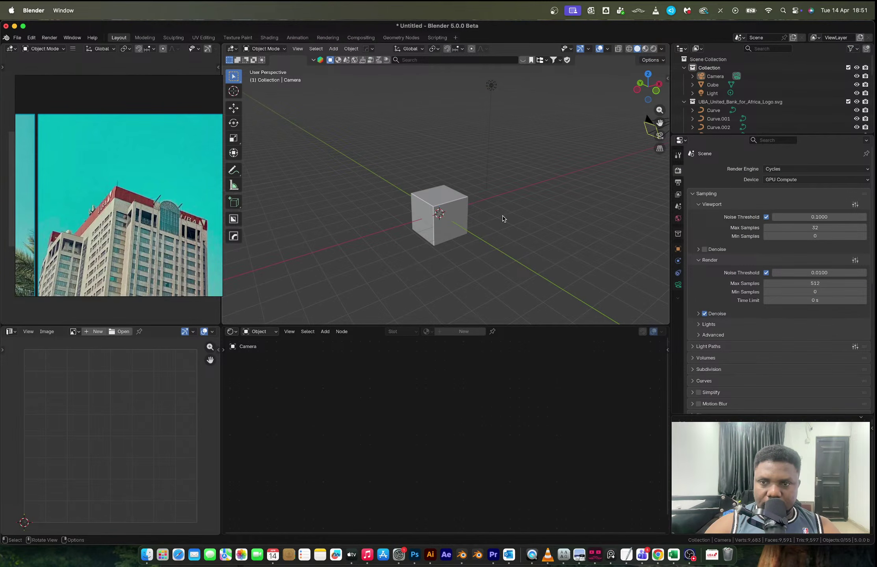
# - Delete the default cube from the new scene
pyautogui.click(448, 207)
pyautogui.press('x')
pyautogui.click(437, 203)
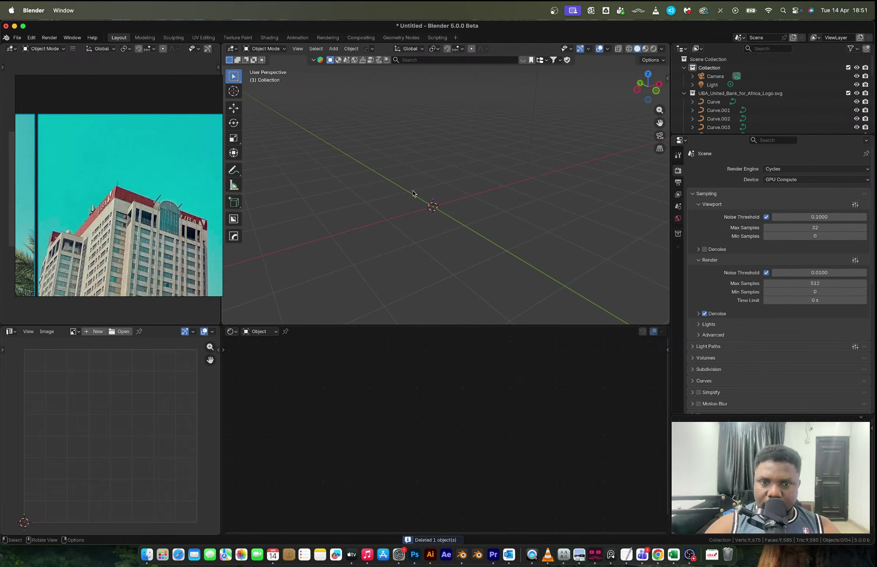
# - Select all imported UBA logo curves around the world origin and scale them up uniformly
pyautogui.moveTo(370, 167); pyautogui.dragTo(472, 240)
pyautogui.moveTo(472, 241); pyautogui.dragTo(455, 218, button='middle')
pyautogui.press('s')
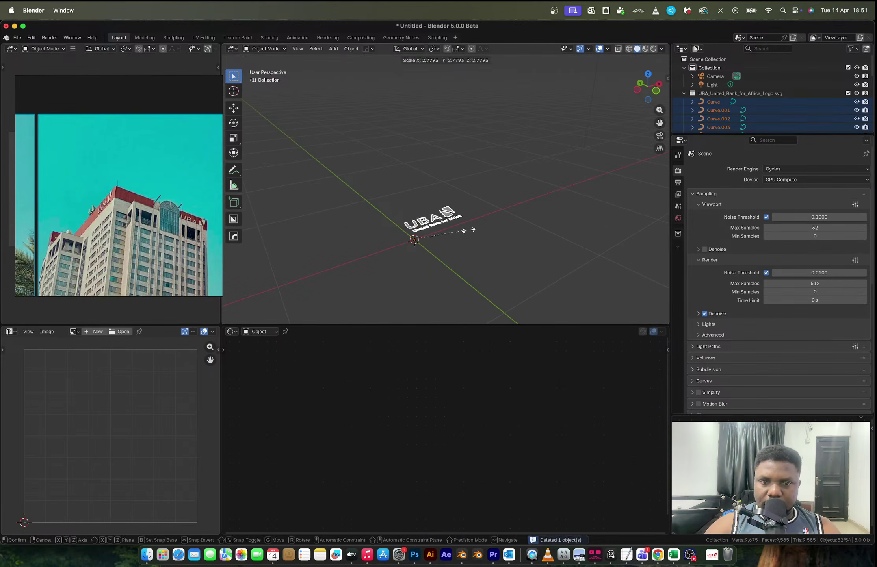
pyautogui.click(513, 208)
pyautogui.press('s')
pyautogui.click(562, 192)
# - In top view, delete the "United Bank for Africa" lettering curves below the UBA letters together with the default light
pyautogui.moveTo(562, 191); pyautogui.dragTo(560, 216, button='middle')
pyautogui.click(472, 203)
pyautogui.click(648, 86)
pyautogui.moveTo(562, 216); pyautogui.dragTo(313, 169)
pyautogui.press('x')
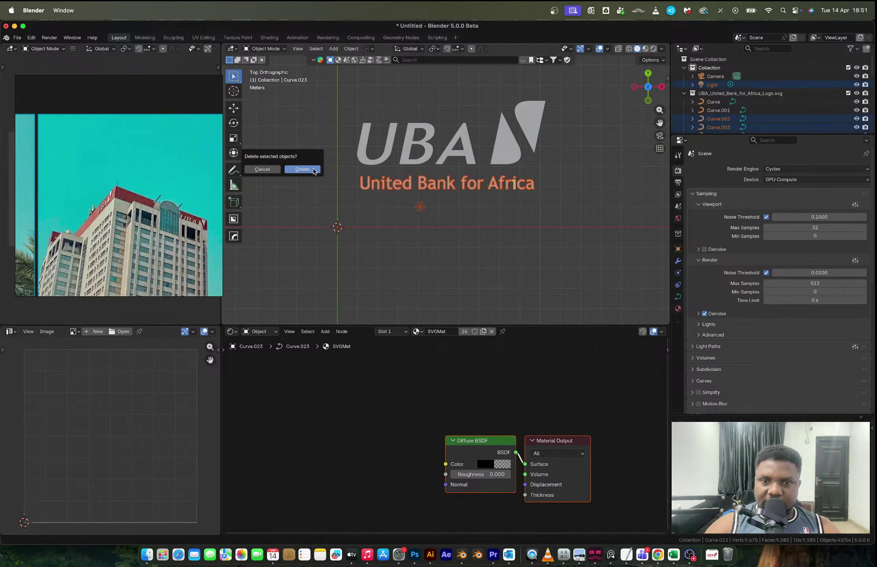
pyautogui.click(314, 171)
# - Select the remaining UBA letter and emblem curves and extrude them all by 0.004 m in their curve geometry
pyautogui.moveTo(362, 89); pyautogui.dragTo(567, 172)
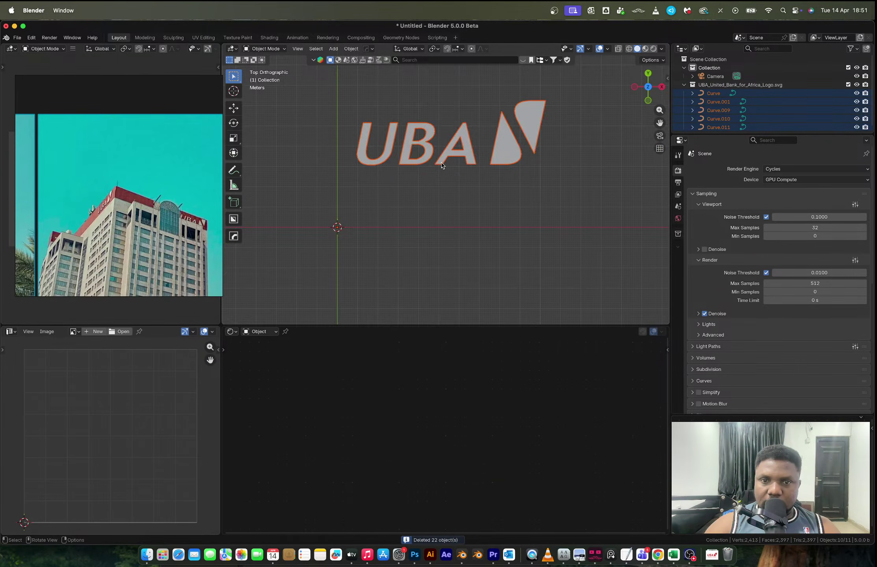
pyautogui.moveTo(567, 171); pyautogui.dragTo(457, 206, button='middle')
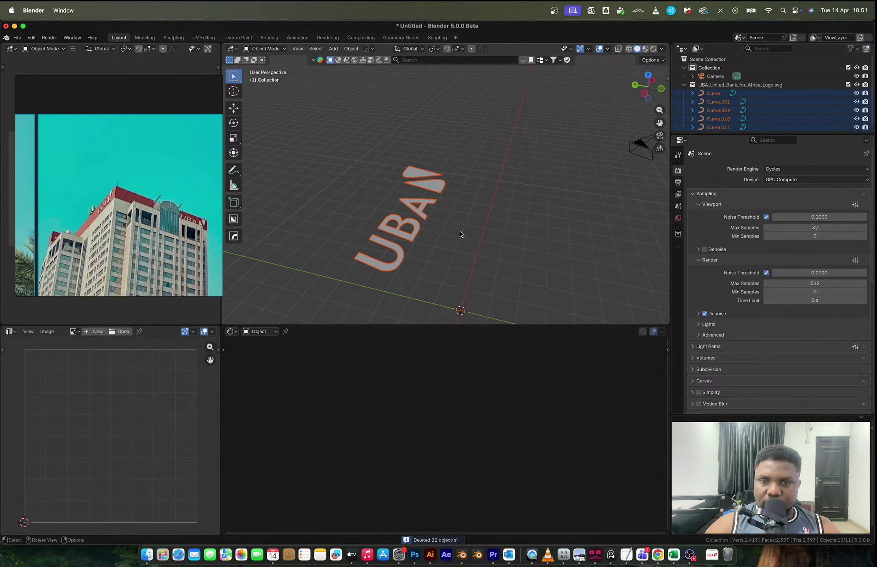
pyautogui.keyDown('shift'); pyautogui.click(418, 214); pyautogui.keyUp('shift')
pyautogui.click(678, 296)
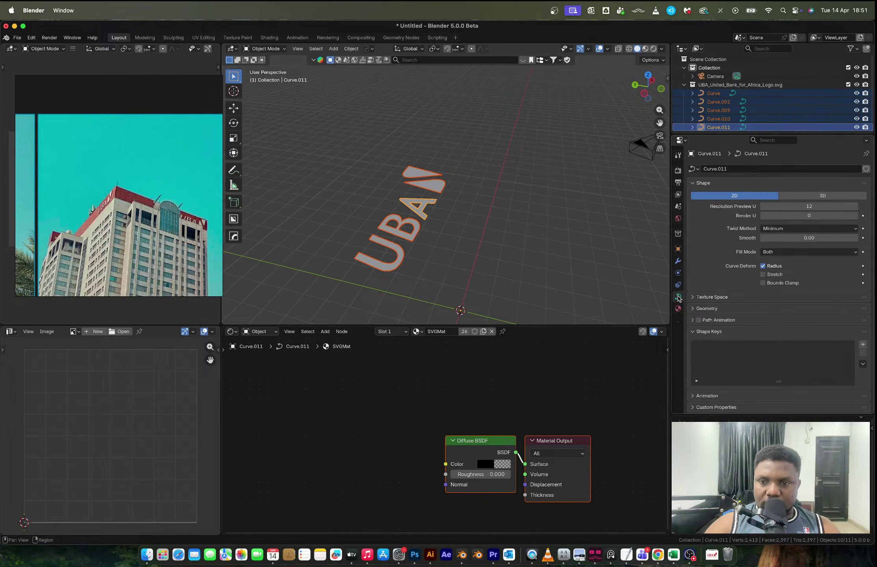
pyautogui.click(708, 309)
pyautogui.scroll(-4, 776, 345)
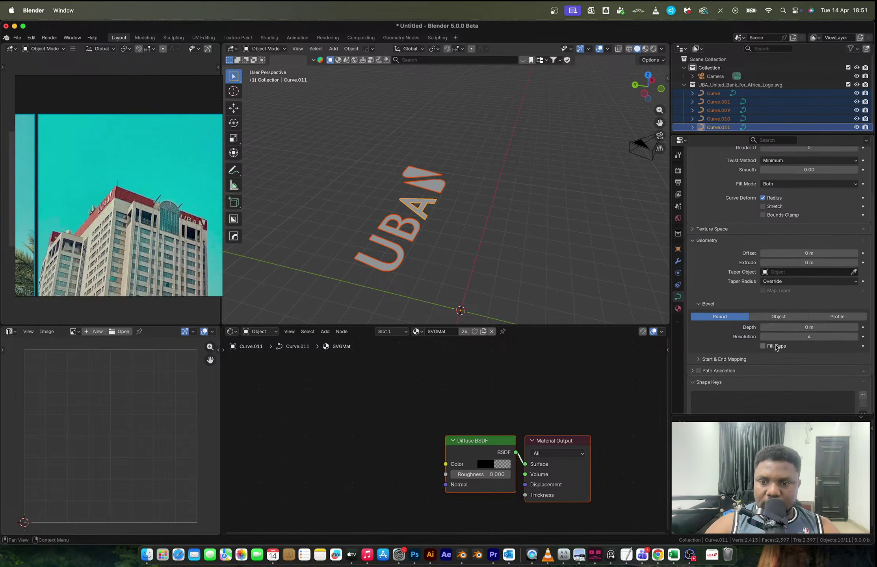
pyautogui.moveTo(778, 327); pyautogui.dragTo(785, 327)
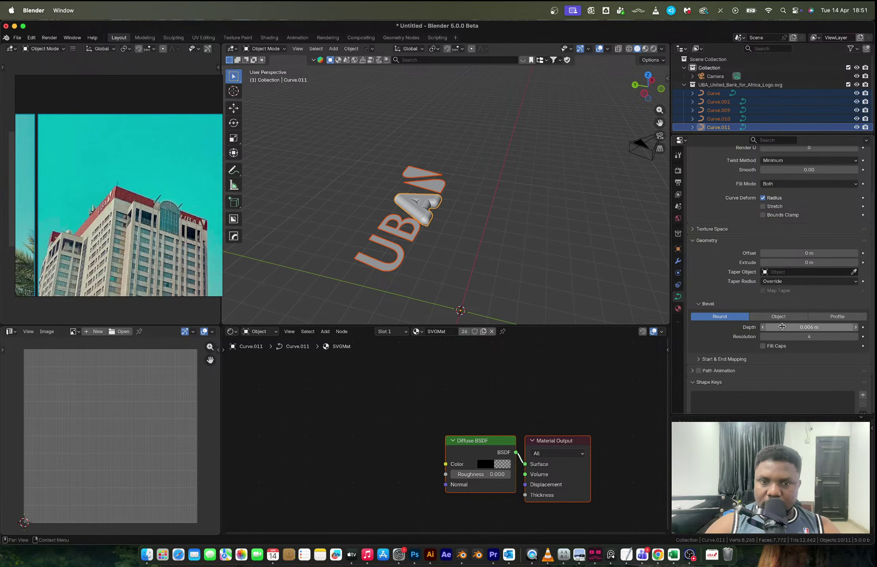
pyautogui.press('super+z')
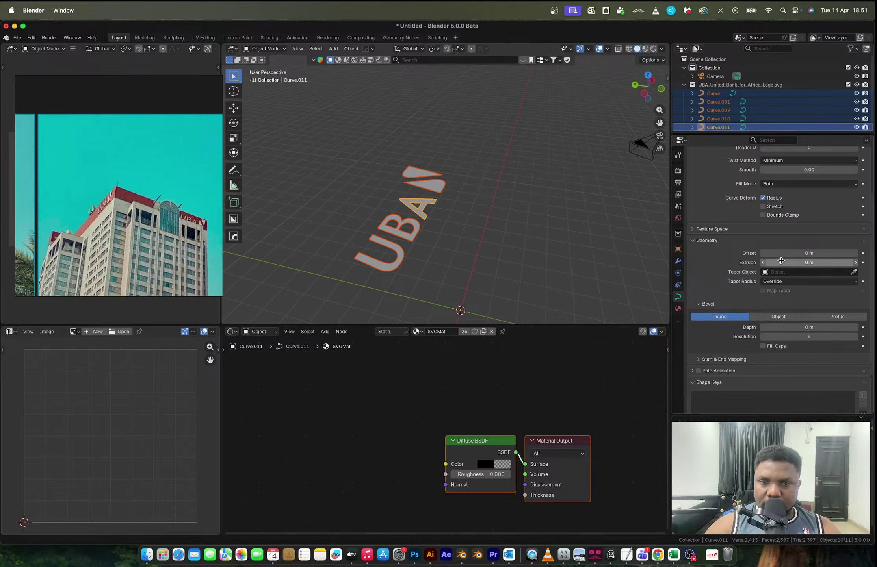
pyautogui.moveTo(784, 262); pyautogui.dragTo(790, 262)
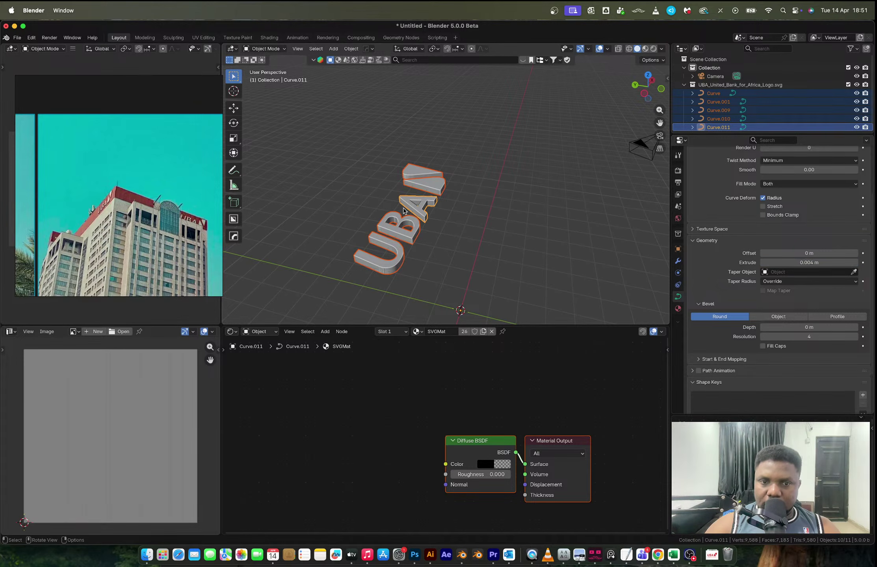
# - Convert the extruded logo curves with Visual Geometry to Mesh and join them into one object
pyautogui.hotkey('ctrl', 'a')
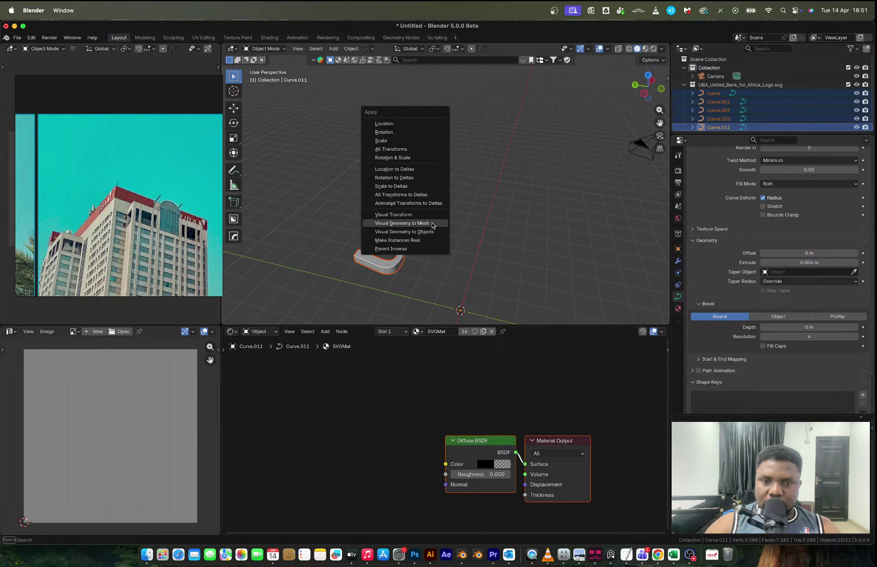
pyautogui.click(433, 225)
pyautogui.hotkey('ctrl', 'j')
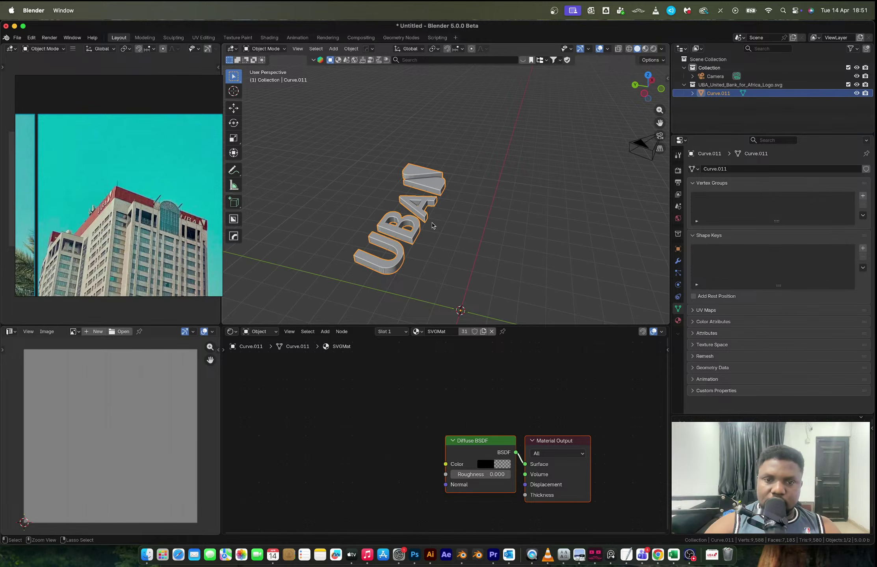
# - Copy the joined UBA logo mesh and reopen the recent file DAY 87_UBA MARINA BUILDING.blend
pyautogui.hotkey('ctrl', 'c')
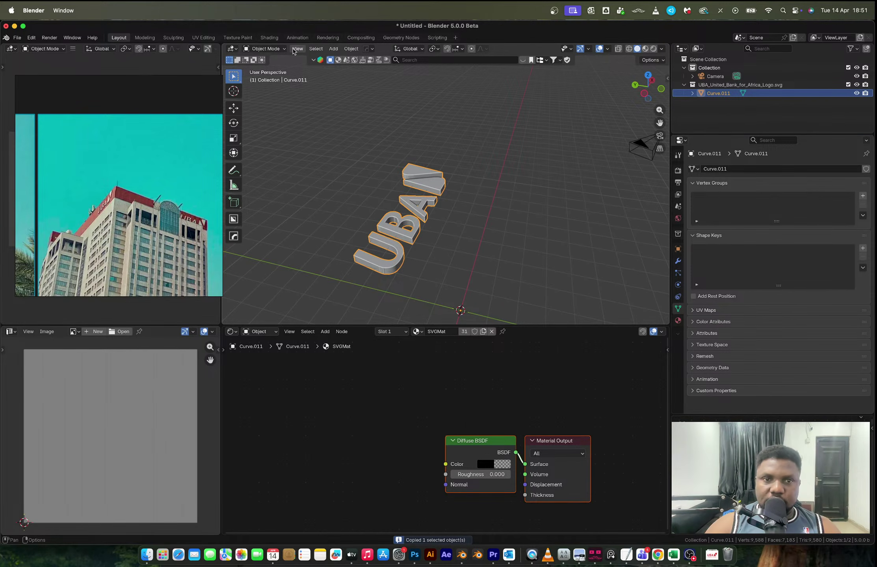
pyautogui.click(17, 37)
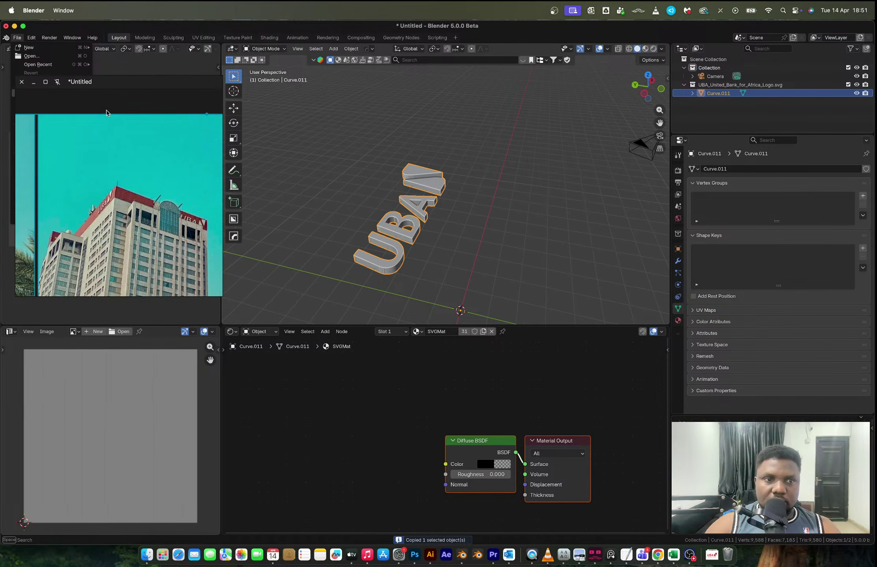
pyautogui.moveTo(106, 118); pyautogui.dragTo(88, 250)
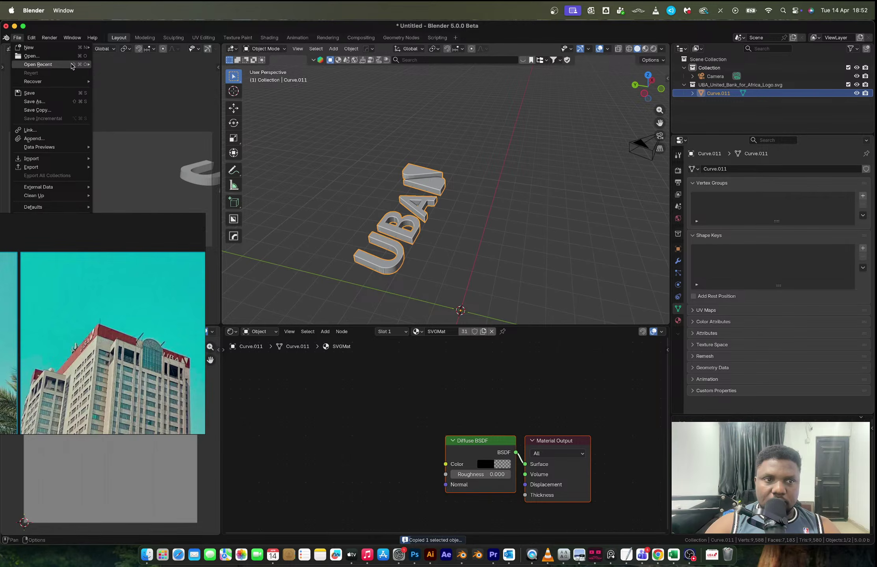
pyautogui.moveTo(38, 65)
pyautogui.click(142, 65)
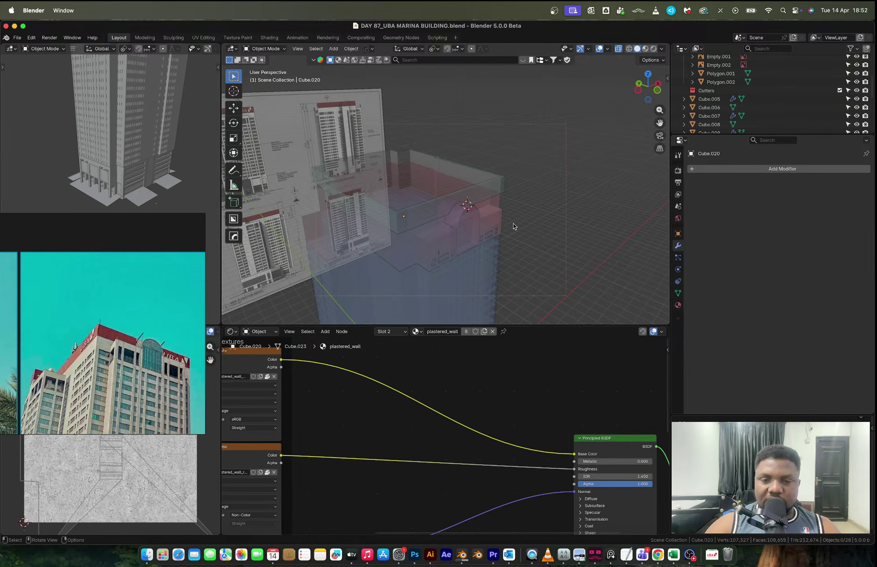
# - With X-ray off, paste the UBA logo into the building scene and snap it to the 3D cursor on the front roof band
pyautogui.moveTo(498, 217); pyautogui.dragTo(472, 216, button='middle')
pyautogui.scroll(3, 460, 211)
pyautogui.hotkey('alt', 'z')
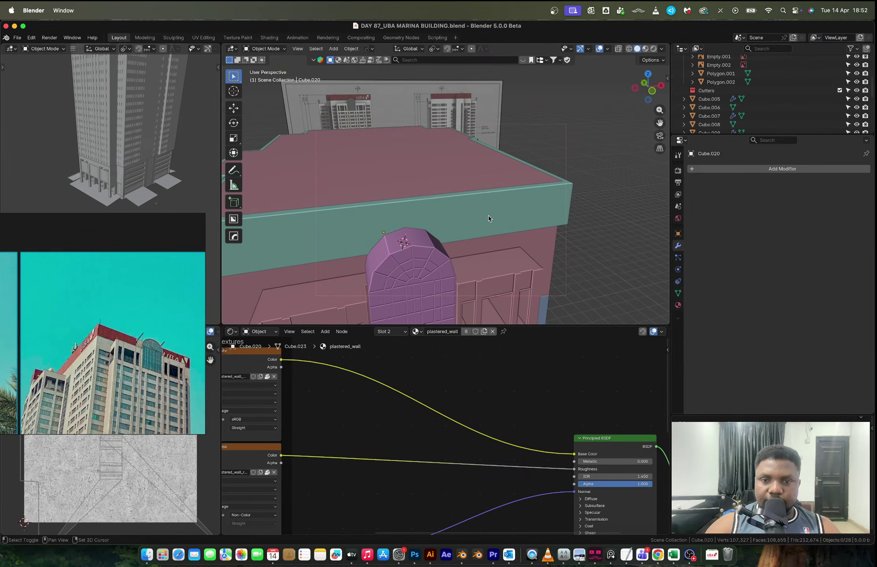
pyautogui.press('super+v')
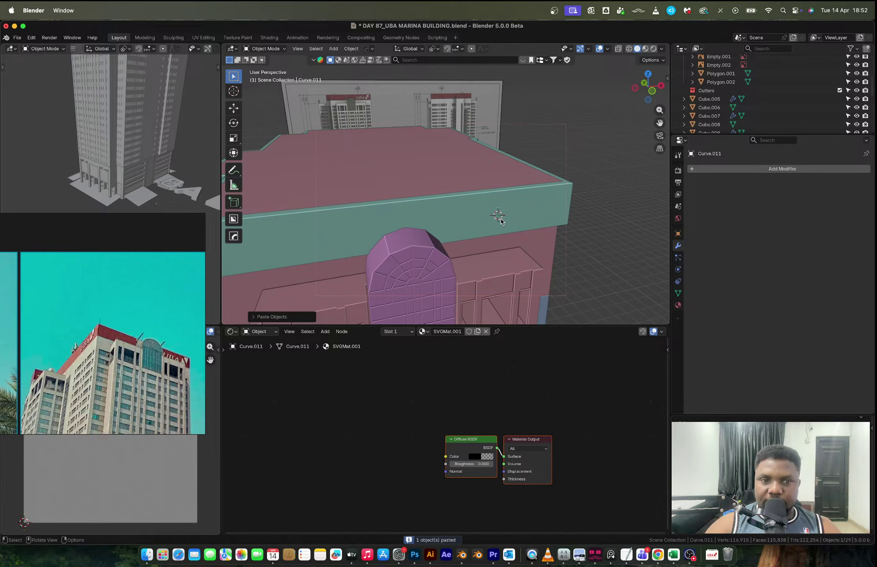
pyautogui.hotkey('shift', 's')
pyautogui.click(500, 170)
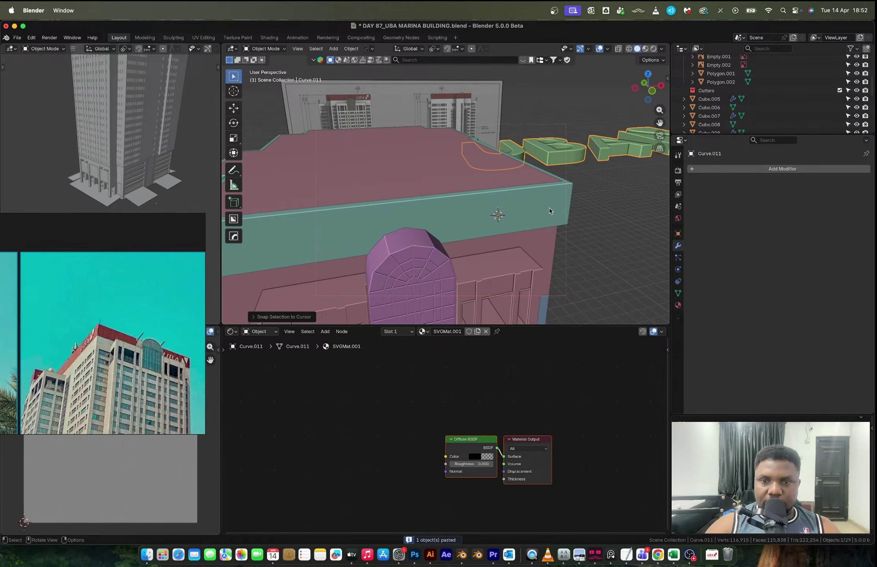
# - Set the UBA logo's origin to its geometry and snap the logo to the 3D cursor on the roof band
pyautogui.rightClick(549, 211)
pyautogui.click(597, 232)
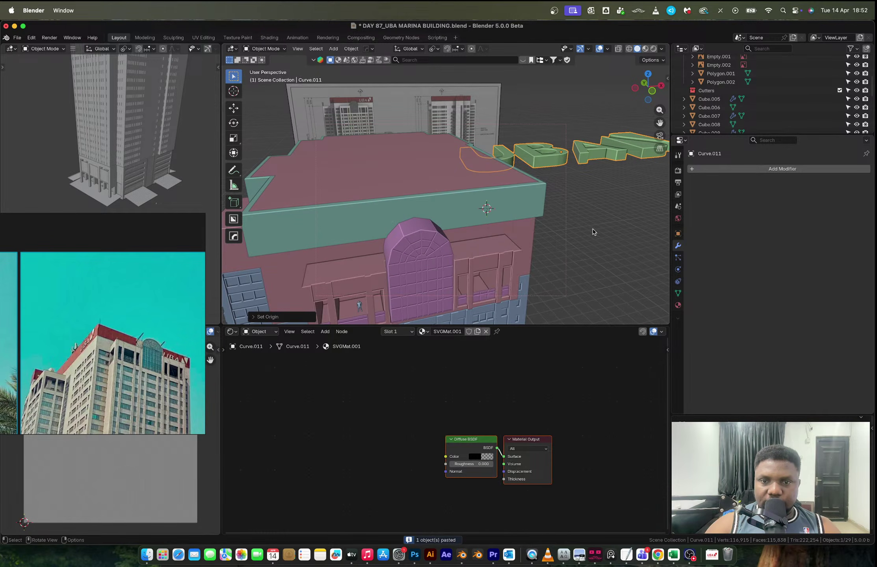
pyautogui.hotkey('shift', 's')
pyautogui.click(563, 176)
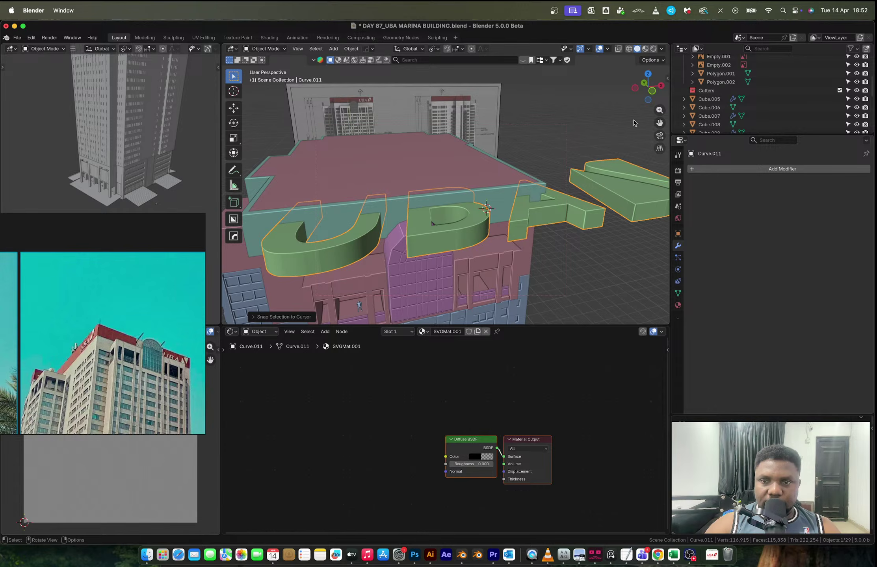
# - Rotate the UBA logo 90° about the X axis and scale it down to the reference lettering's size in front view
pyautogui.write('rx90')
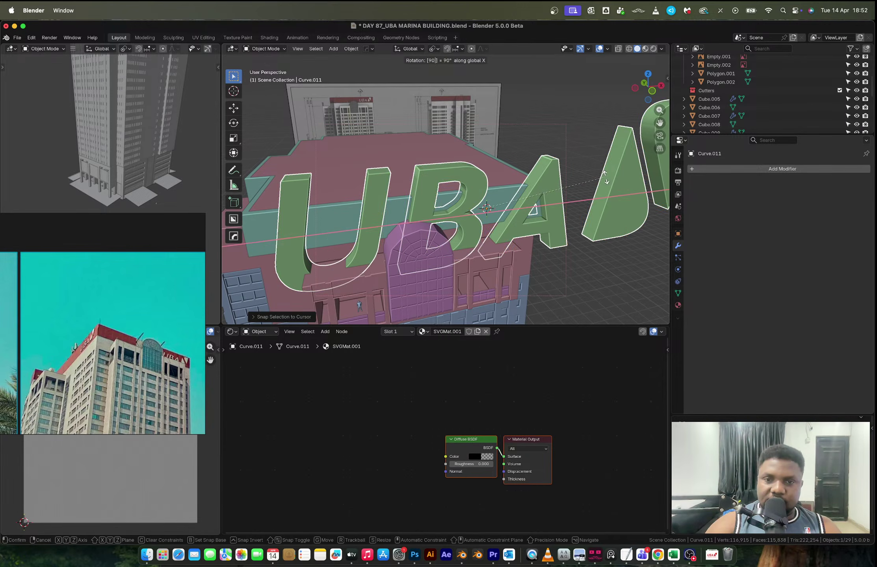
pyautogui.press('Return')
pyautogui.click(653, 91)
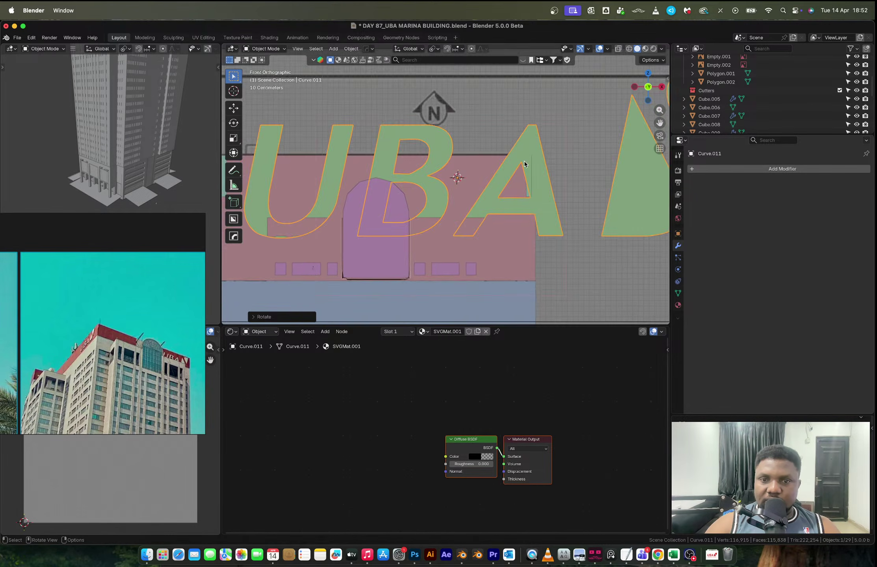
pyautogui.scroll(-2, 524, 165)
pyautogui.press('s')
pyautogui.click(483, 191)
pyautogui.scroll(4, 496, 196)
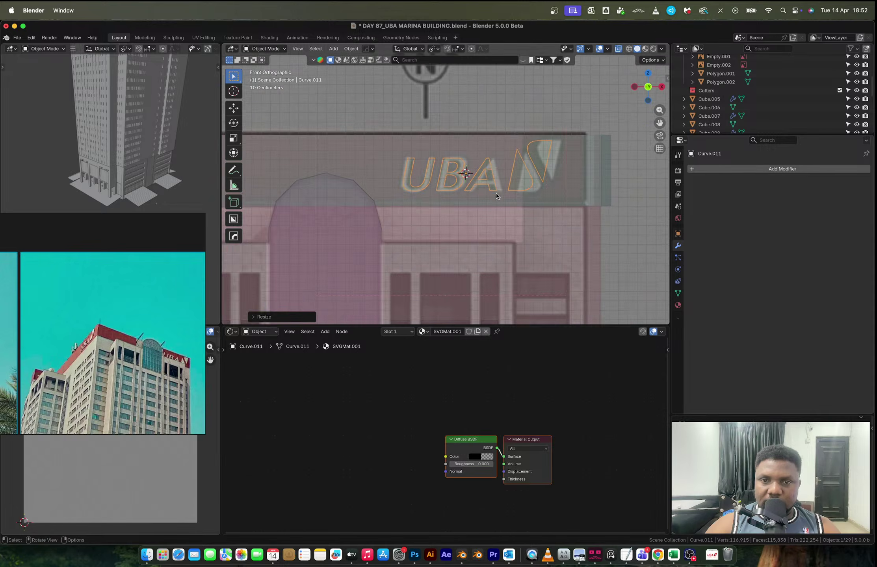
# - Shift the UBA logo slightly along the X axis and fine-tune its scale to match the reference lettering on the roof band
pyautogui.scroll(1, 496, 196)
pyautogui.press('g')
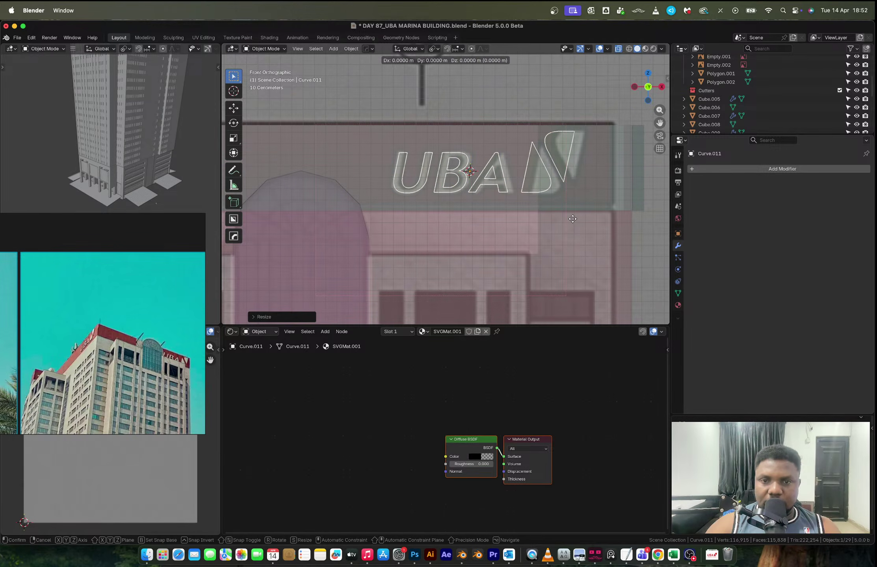
pyautogui.press('x')
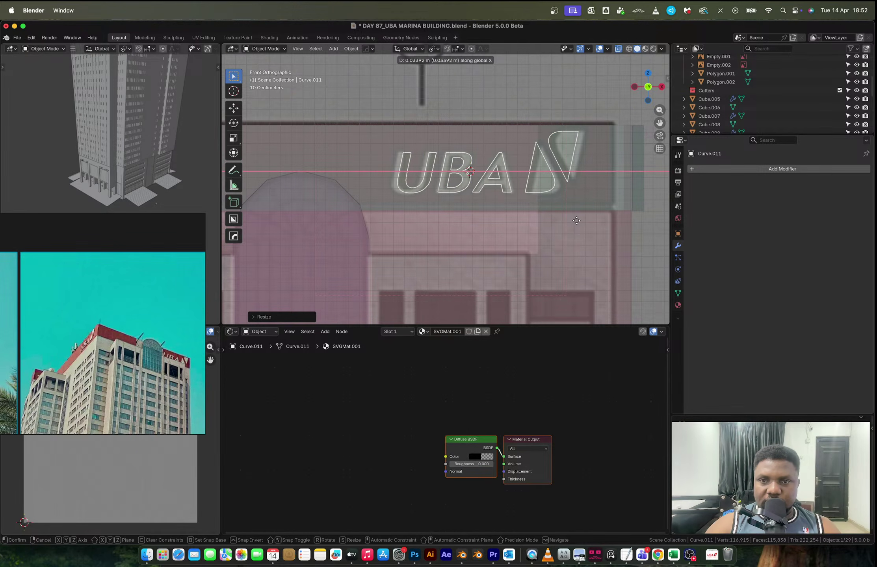
pyautogui.click(575, 220)
pyautogui.press('s')
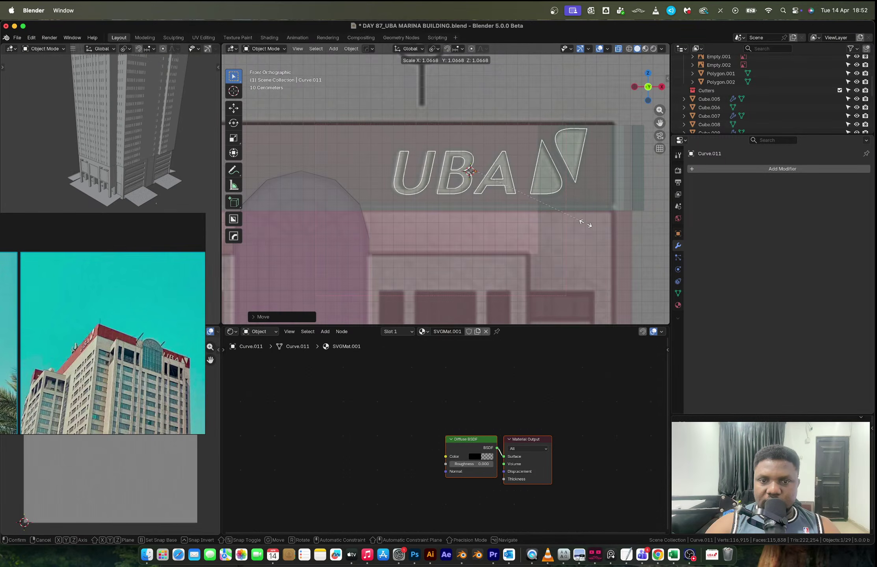
pyautogui.click(507, 182)
pyautogui.moveTo(507, 182); pyautogui.dragTo(436, 206, button='middle')
pyautogui.keyDown('shift'); pyautogui.click(457, 189); pyautogui.keyUp('shift')
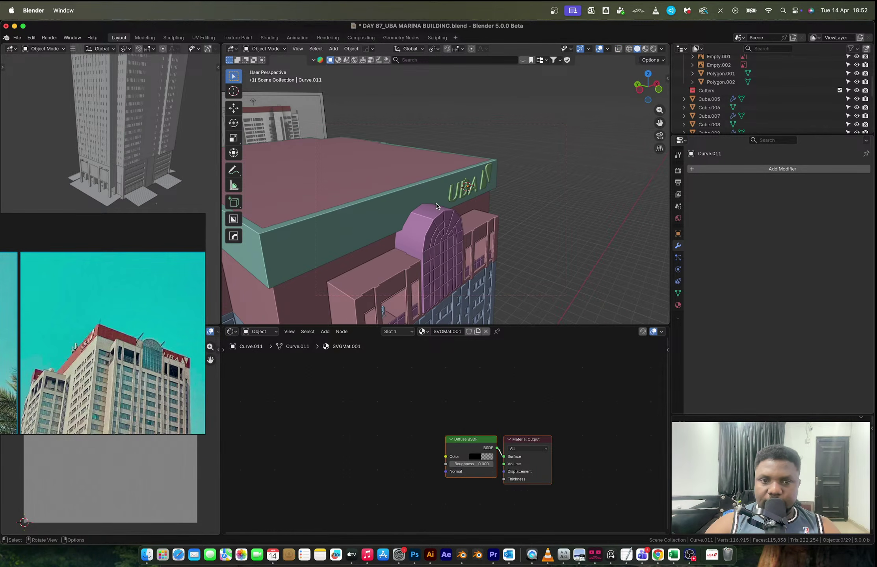